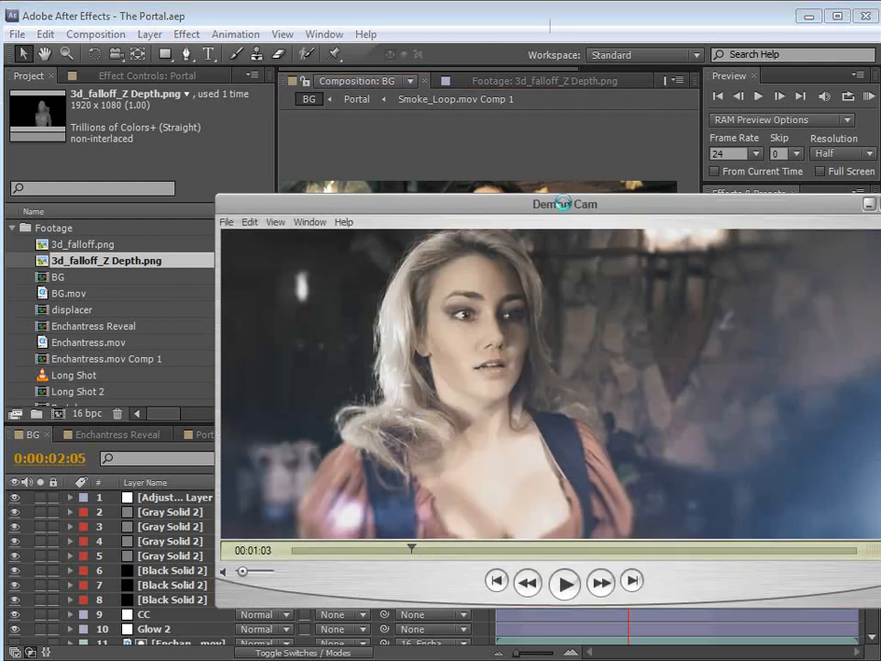
# Play the Demon Cam clip in its player window and review the enchantress portal shot around 00:01:06.
pyautogui.moveTo(569, 203); pyautogui.dragTo(501, 180)
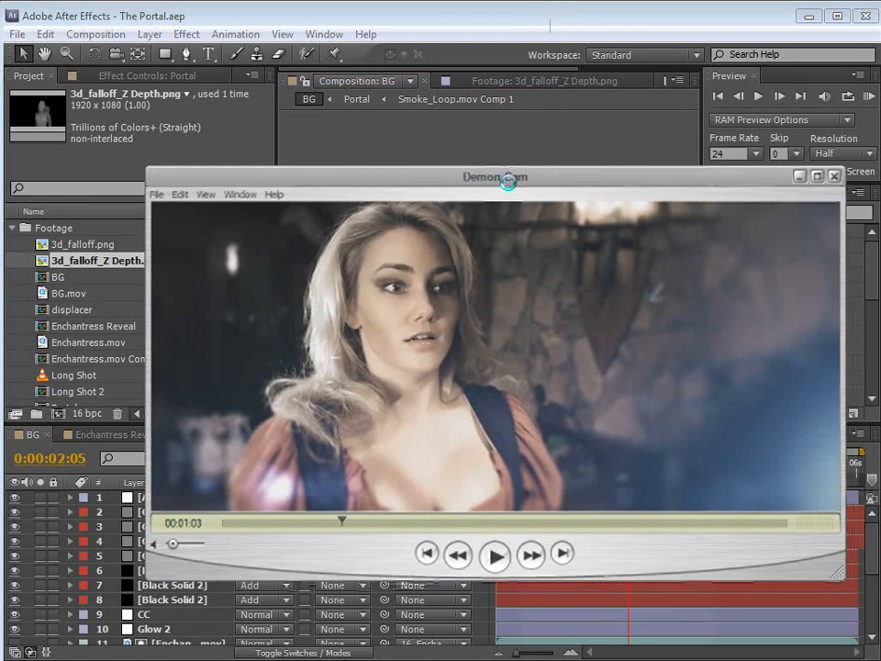
pyautogui.click(492, 558)
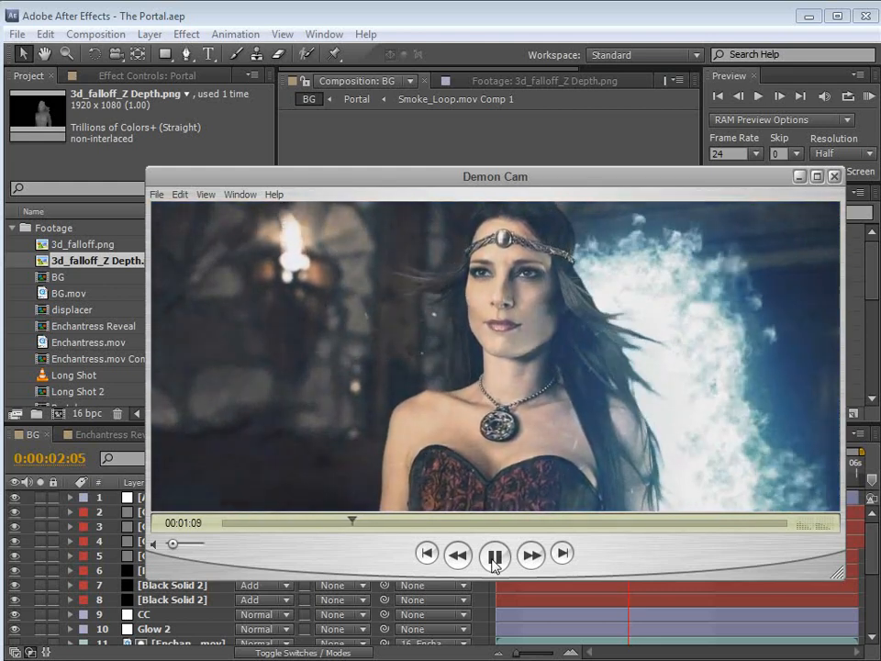
pyautogui.click(493, 556)
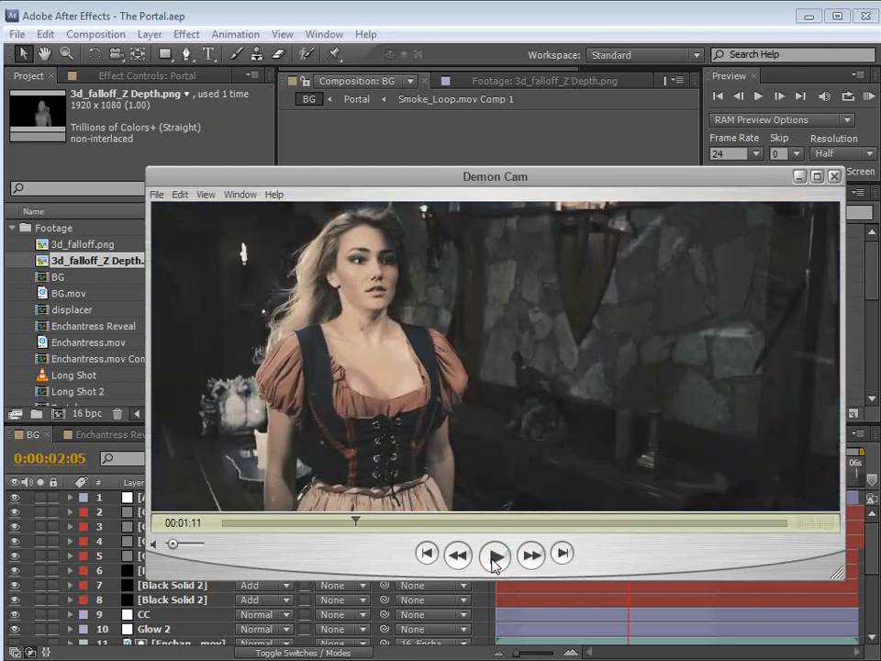
pyautogui.moveTo(354, 521); pyautogui.dragTo(349, 530)
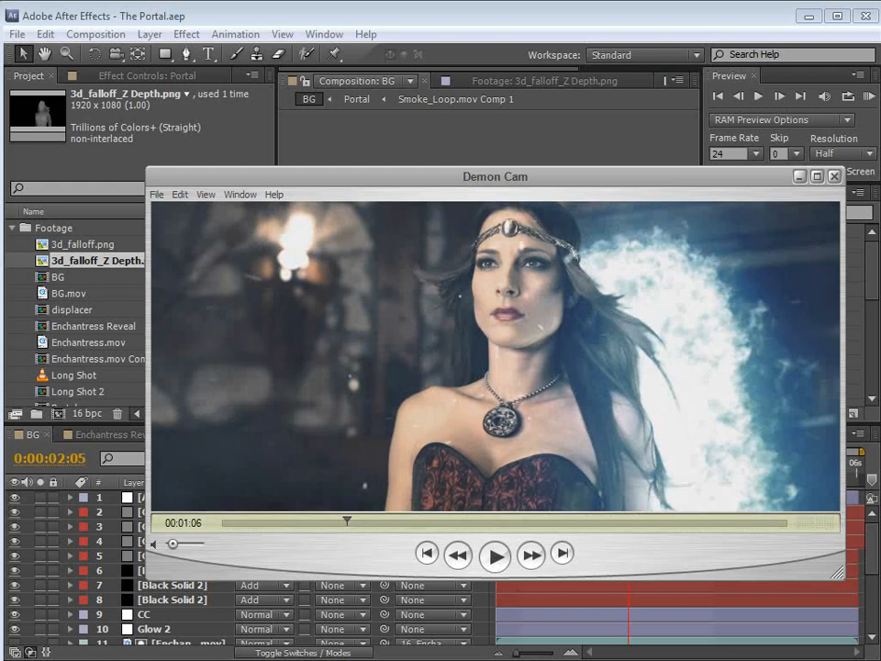
# Switch to the Real Time Demo V22 clip, play a few seconds and scrub through the phone shot.
pyautogui.hotkey('alt', 'Tab')
pyautogui.moveTo(550, 236); pyautogui.dragTo(539, 204)
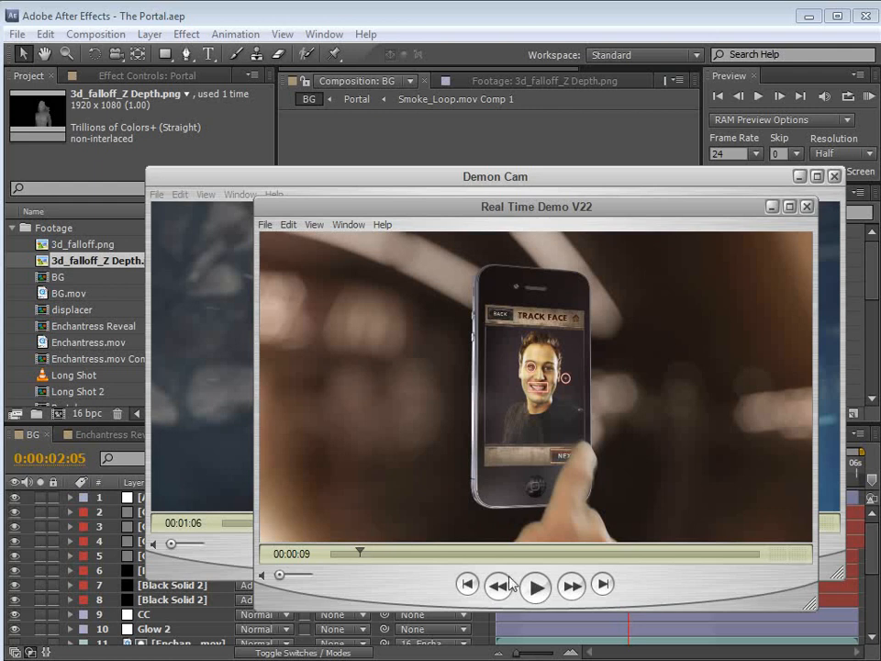
pyautogui.click(539, 588)
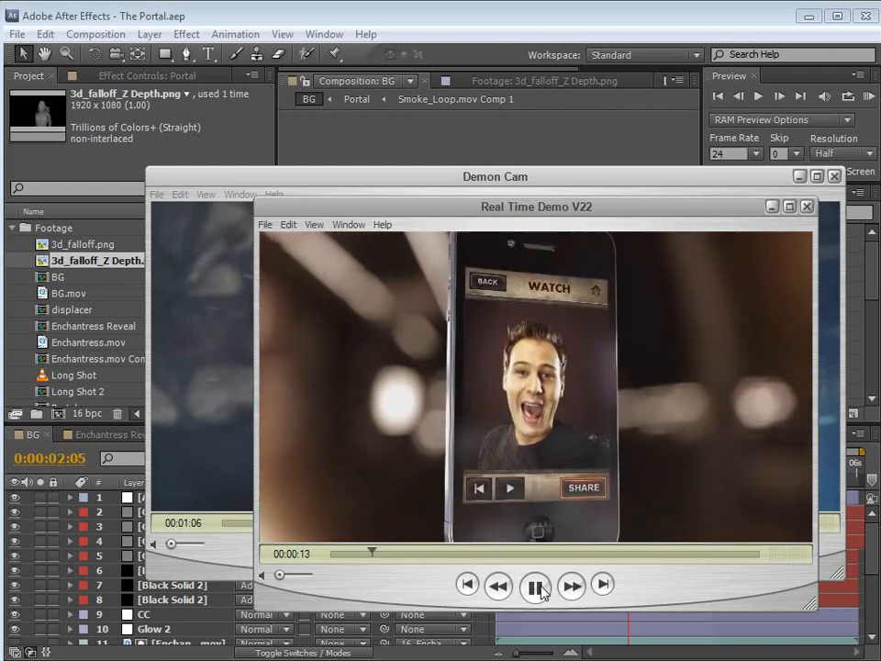
pyautogui.click(538, 587)
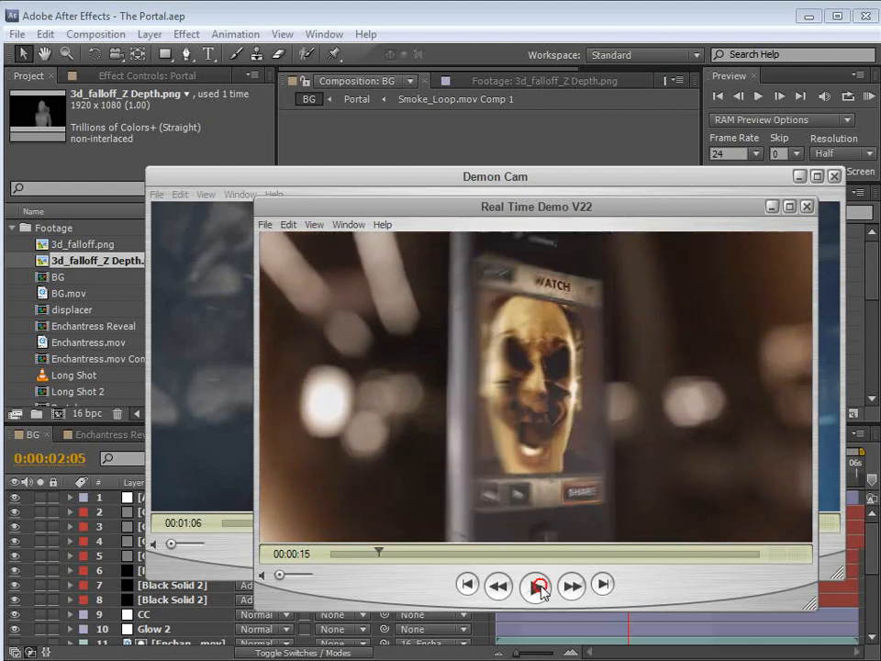
pyautogui.moveTo(378, 553); pyautogui.dragTo(383, 556)
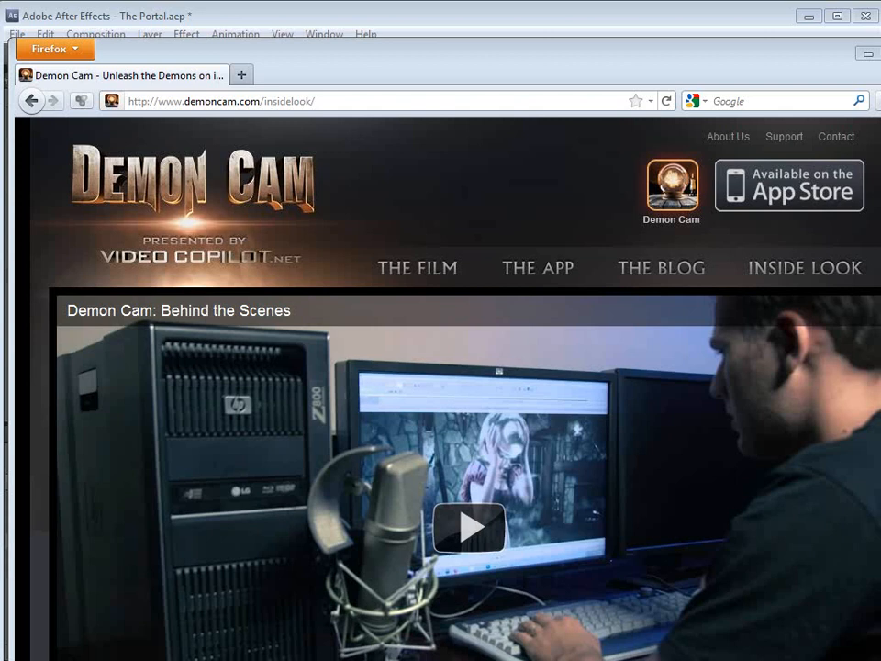
# Scrub through the opening of the Demon Cam clip and the enchantress shot in the After Effects BG composition.
pyautogui.hotkey('alt', 'Tab')
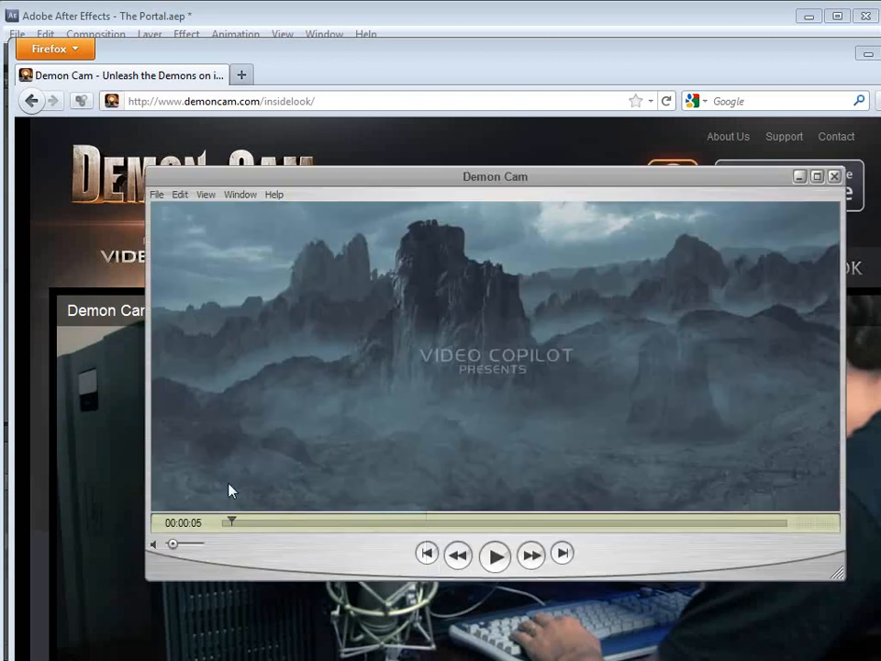
pyautogui.moveTo(235, 523)
pyautogui.mouseDown()
pyautogui.moveTo(260, 524)
pyautogui.moveTo(251, 528)
pyautogui.mouseUp()
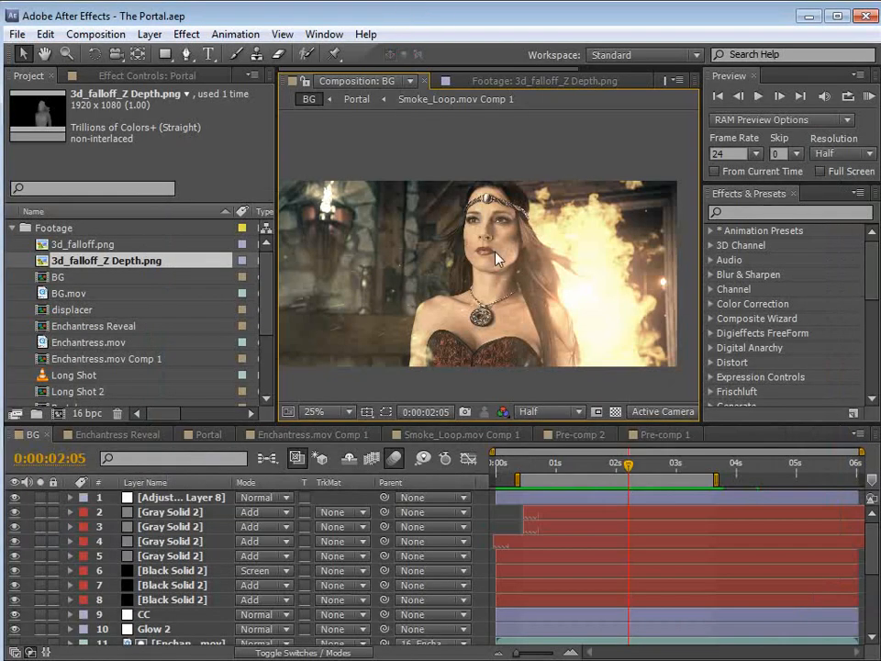
pyautogui.moveTo(603, 471)
pyautogui.mouseDown()
pyautogui.moveTo(585, 469)
pyautogui.moveTo(608, 470)
pyautogui.mouseUp()
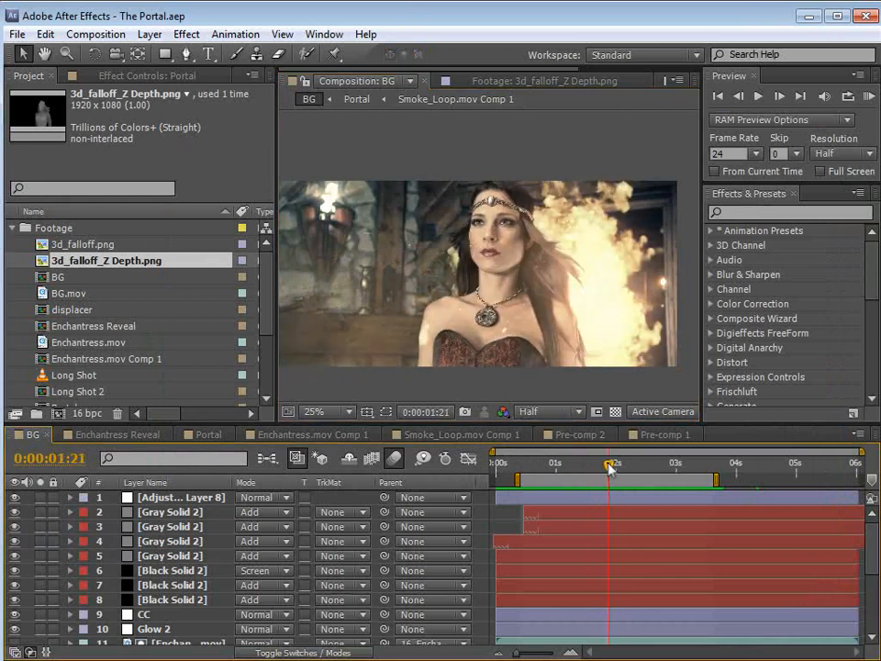
# Open the Enchantress Reveal composition and RAM preview it in an enlarged viewer at a frame rate of 12.
pyautogui.click(99, 437)
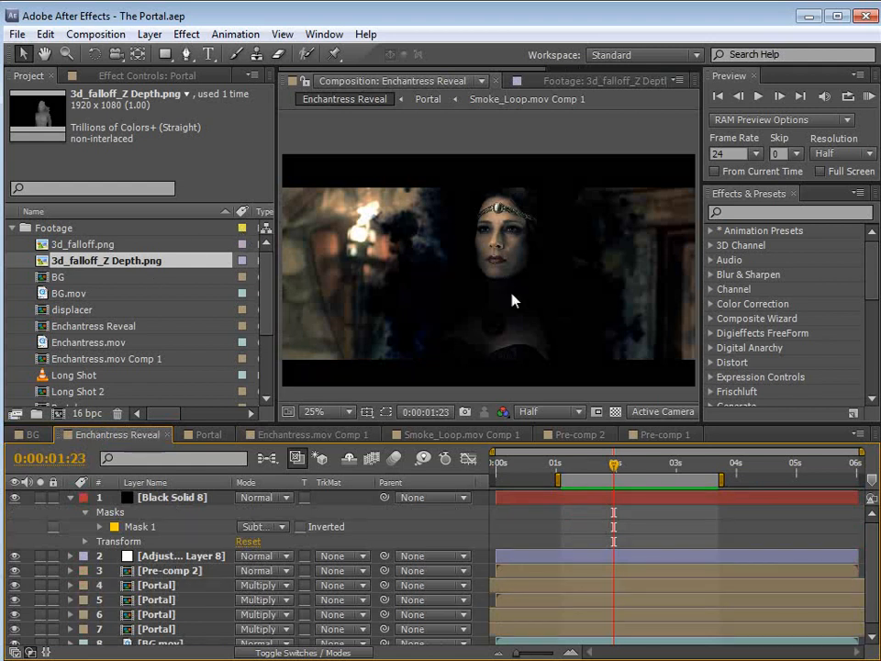
pyautogui.click(724, 153)
pyautogui.write('12')
pyautogui.press('Return')
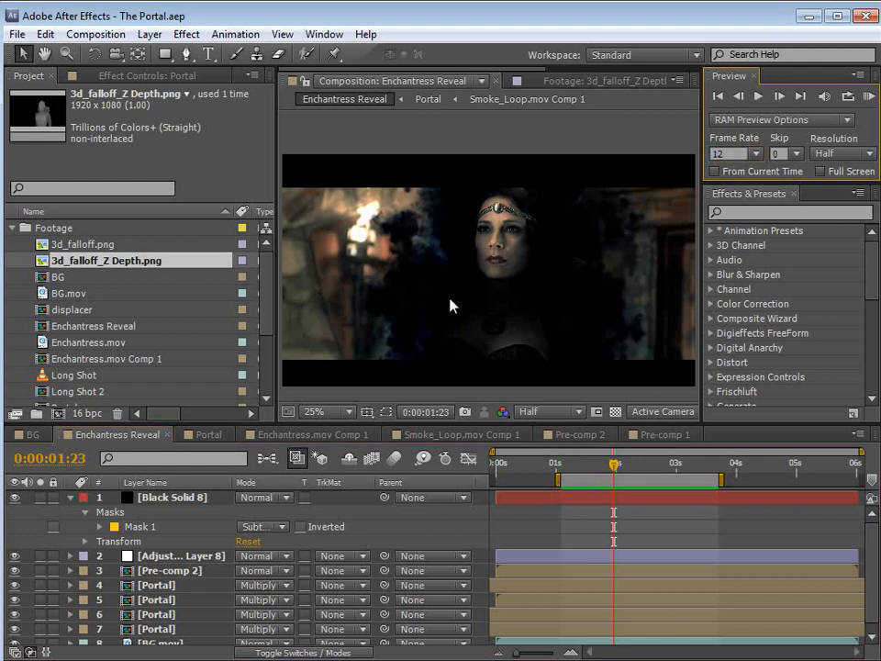
pyautogui.press('`')
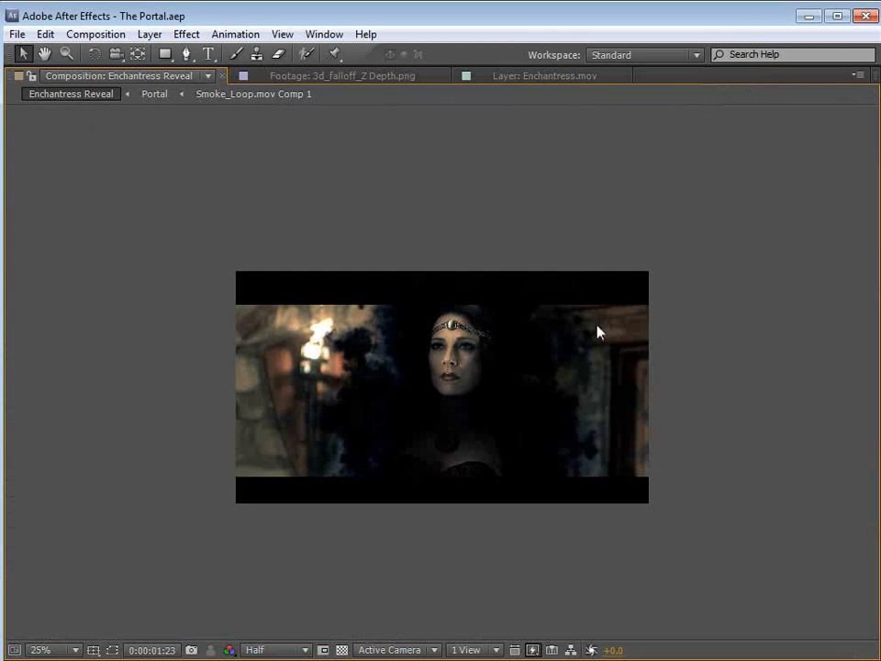
pyautogui.press('KP_0')
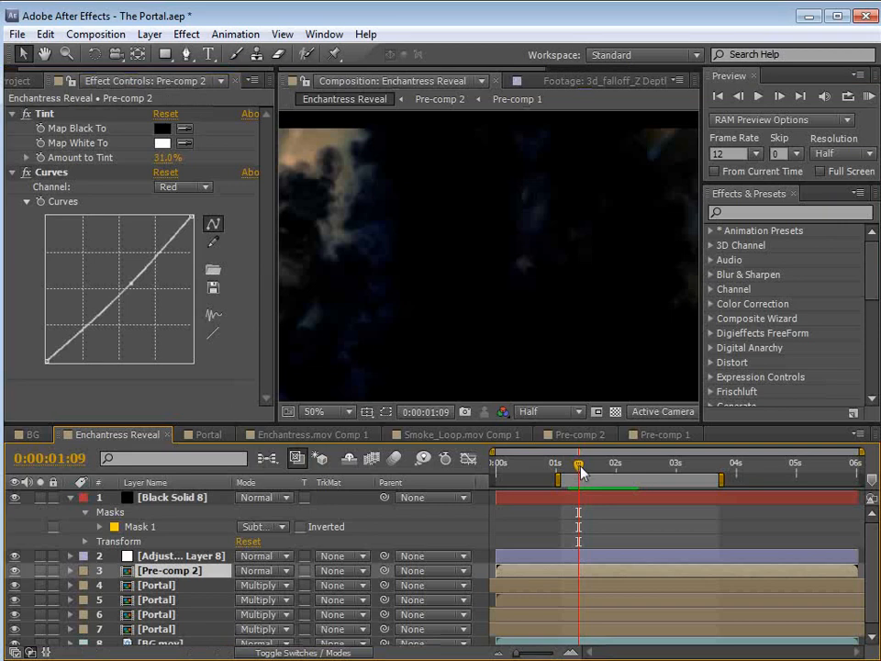
# Open the nested Pre-comp 2 and inspect the Pre-comp 1 face matte on its own at different times.
pyautogui.moveTo(581, 472); pyautogui.dragTo(614, 466)
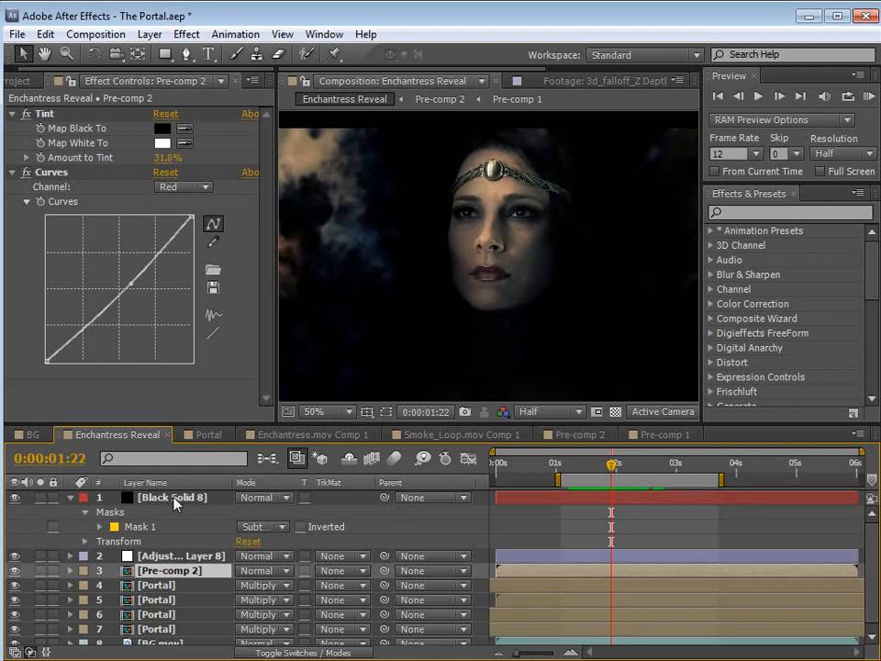
pyautogui.doubleClick(188, 570)
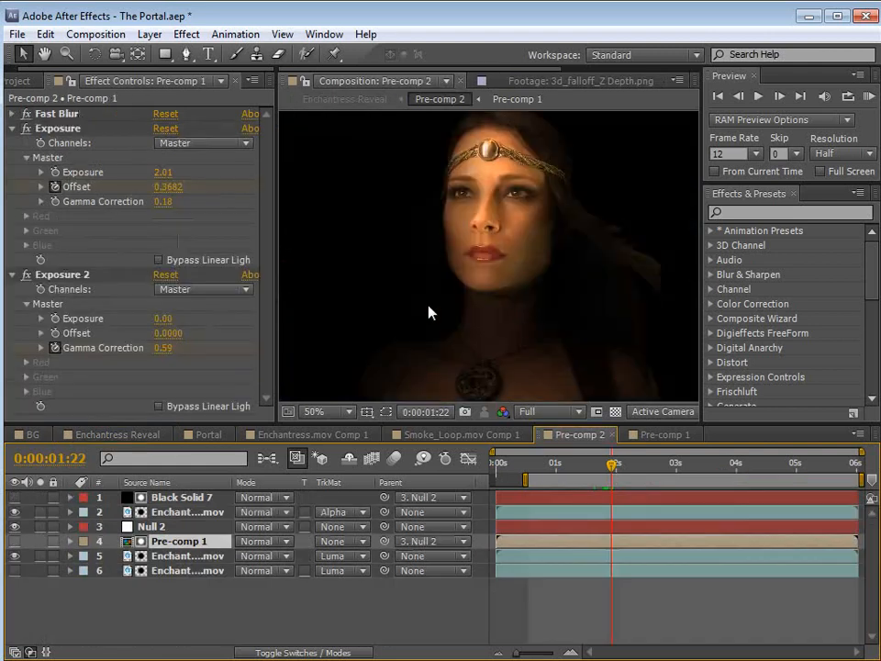
pyautogui.click(13, 540)
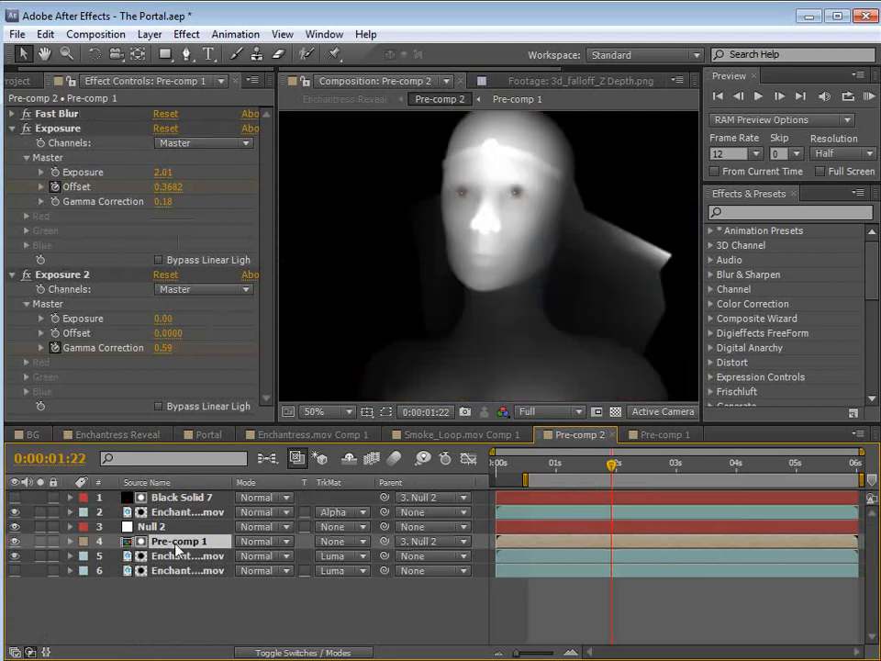
pyautogui.click(41, 541)
pyautogui.moveTo(611, 465); pyautogui.dragTo(635, 474)
pyautogui.click(41, 541)
pyautogui.moveTo(526, 468); pyautogui.dragTo(598, 502)
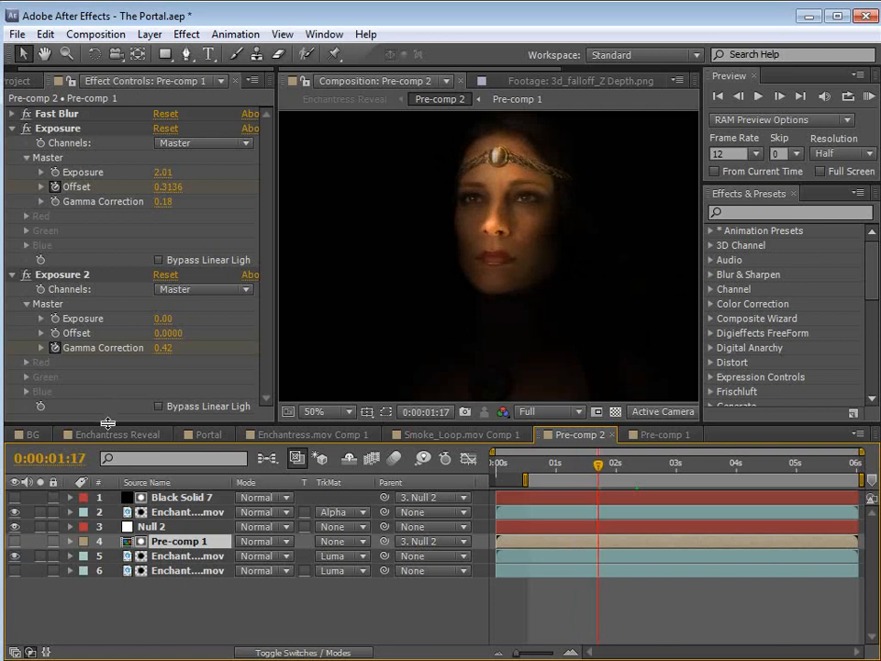
# Switch to Firefox and browse down the Video Copilot tutorials page.
pyautogui.hotkey('alt', 'Tab')
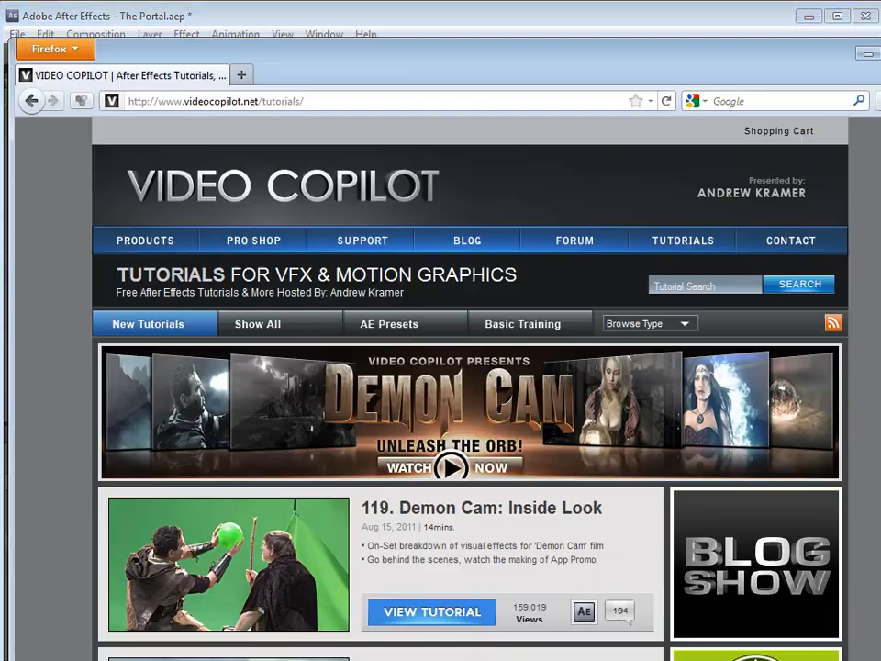
pyautogui.scroll(-3, 468, 389)
pyautogui.scroll(-2, 624, 388)
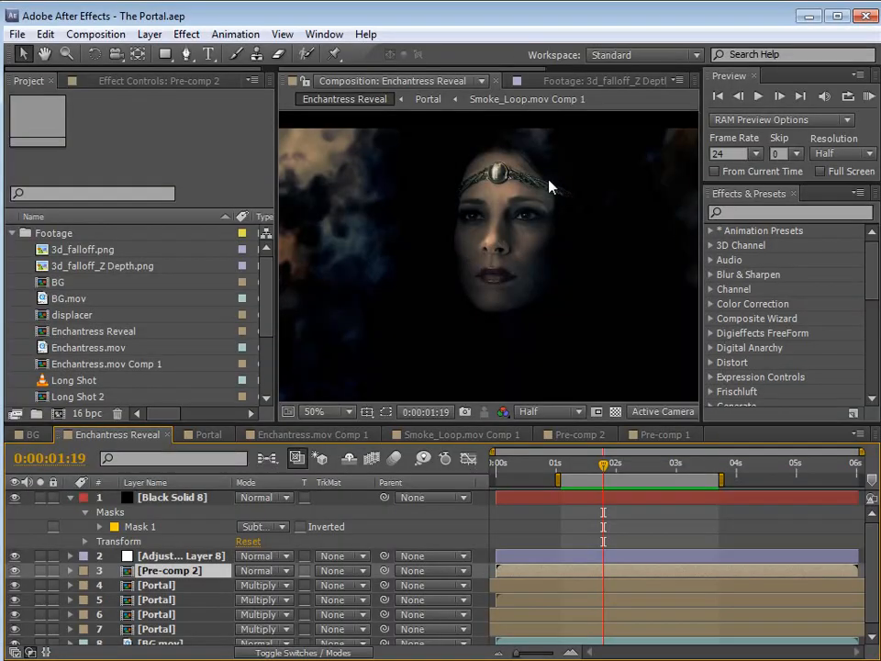
# Fit the Enchantress Reveal frame at 25% zoom, and play a RAM preview of the BG composition.
pyautogui.press(',')
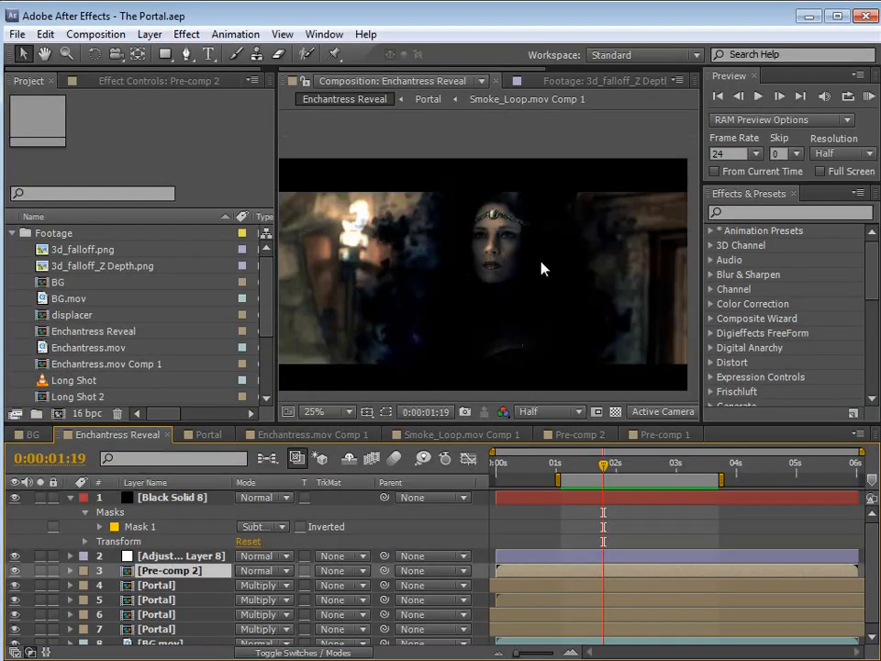
pyautogui.click(23, 438)
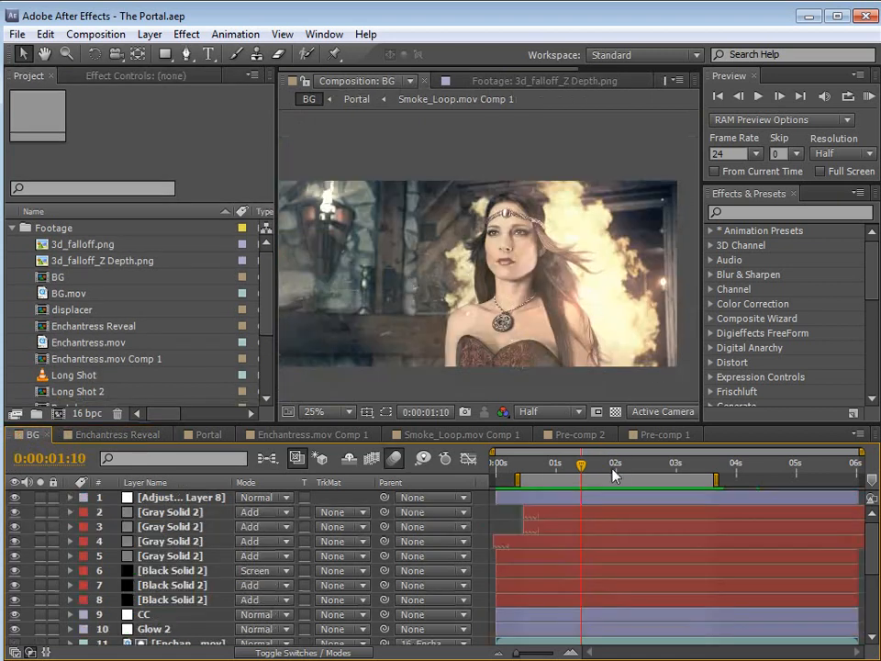
pyautogui.press('KP_0')
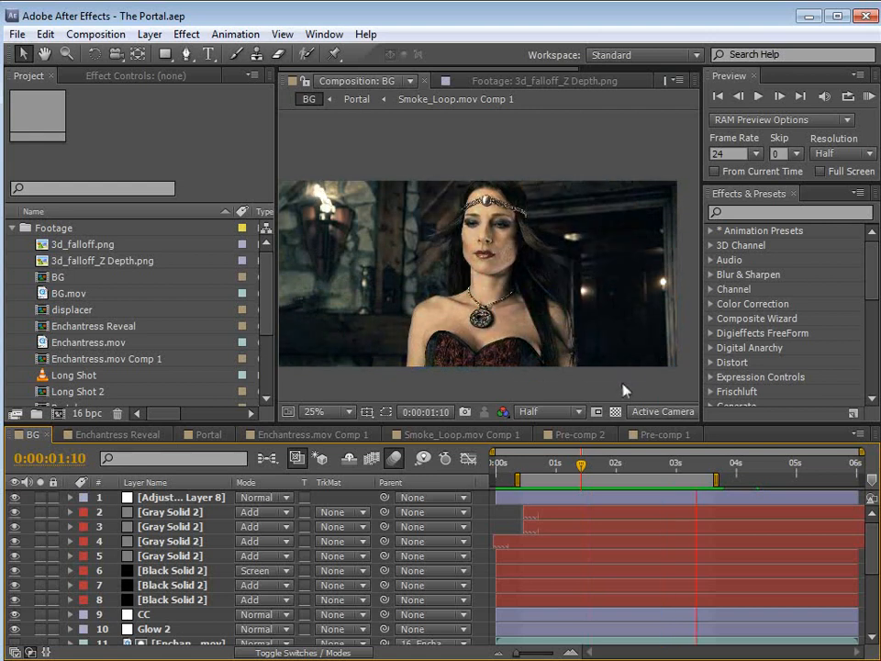
# Set the preview frame rate to 12 for the Enchantress Reveal composition and review the face reveal up to about 0:00:02:08.
pyautogui.click(147, 437)
pyautogui.click(731, 151)
pyautogui.press('BackSpace')
pyautogui.write('1')
pyautogui.moveTo(731, 151); pyautogui.dragTo(670, 150)
pyautogui.write('12')
pyautogui.press('Return')
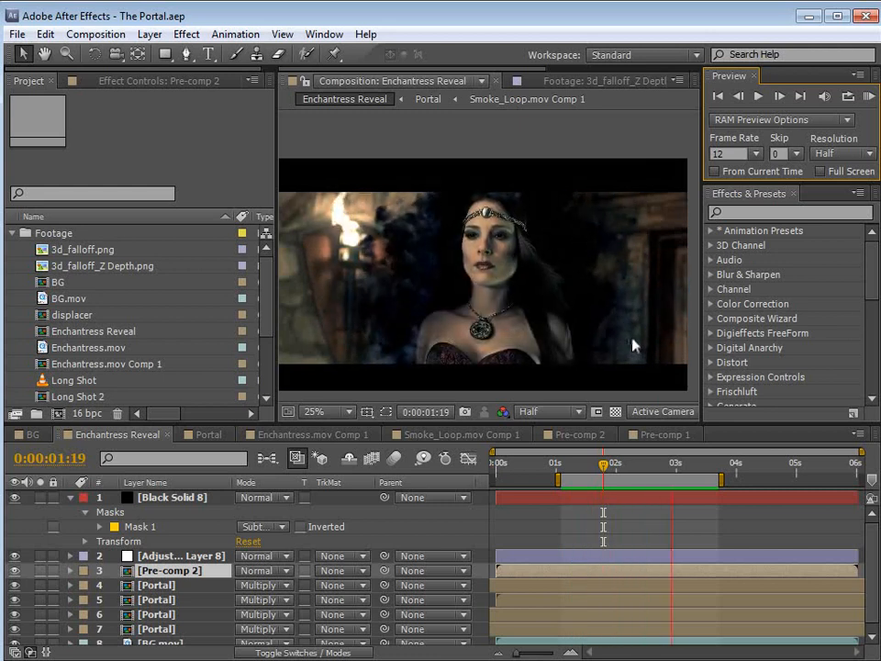
pyautogui.moveTo(613, 468); pyautogui.dragTo(638, 479)
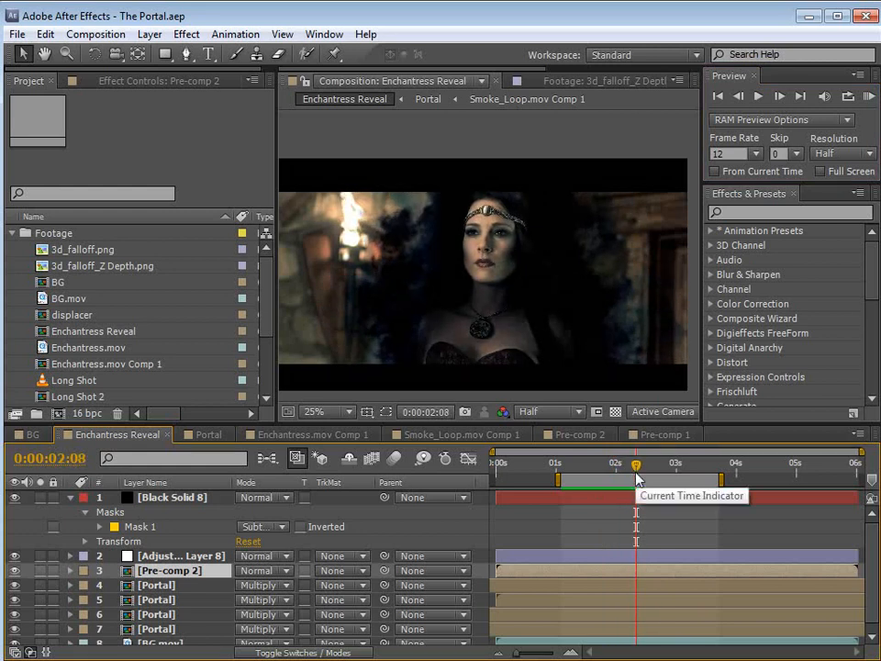
# Create a new composition from the BG.mov footage and scrub through the background plate.
pyautogui.click(28, 433)
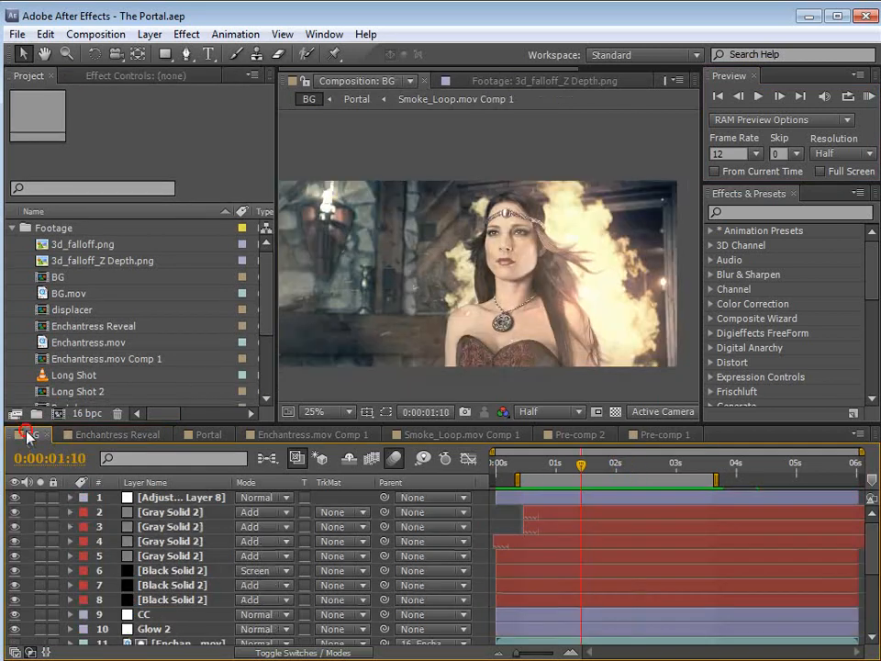
pyautogui.click(73, 294)
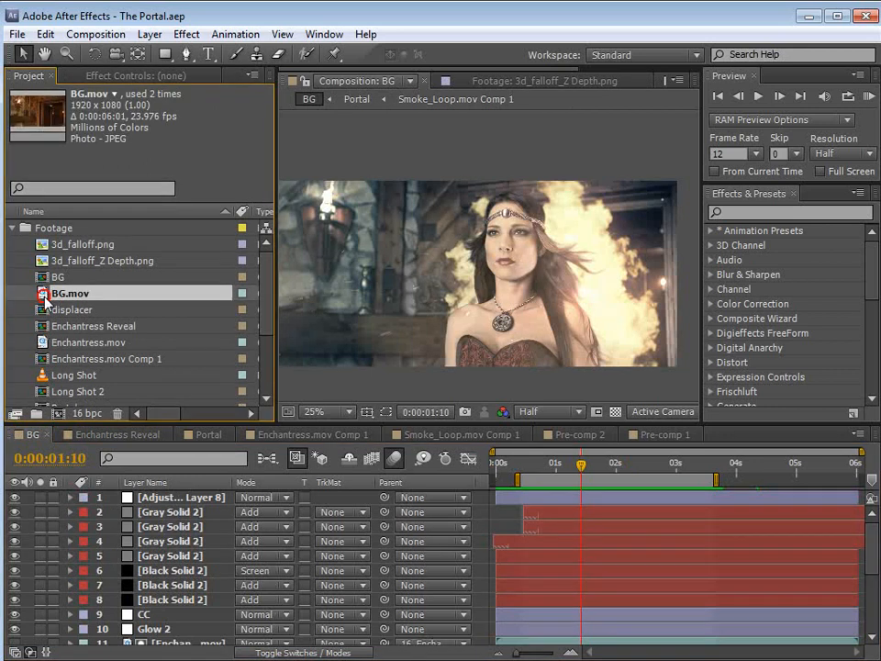
pyautogui.click(64, 414)
pyautogui.click(516, 479)
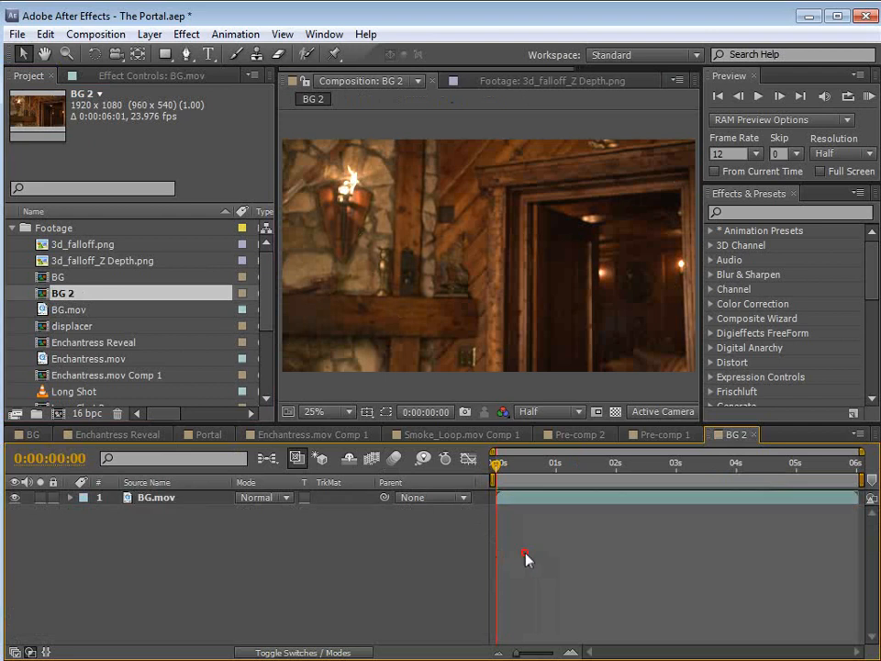
pyautogui.moveTo(516, 481); pyautogui.dragTo(765, 523)
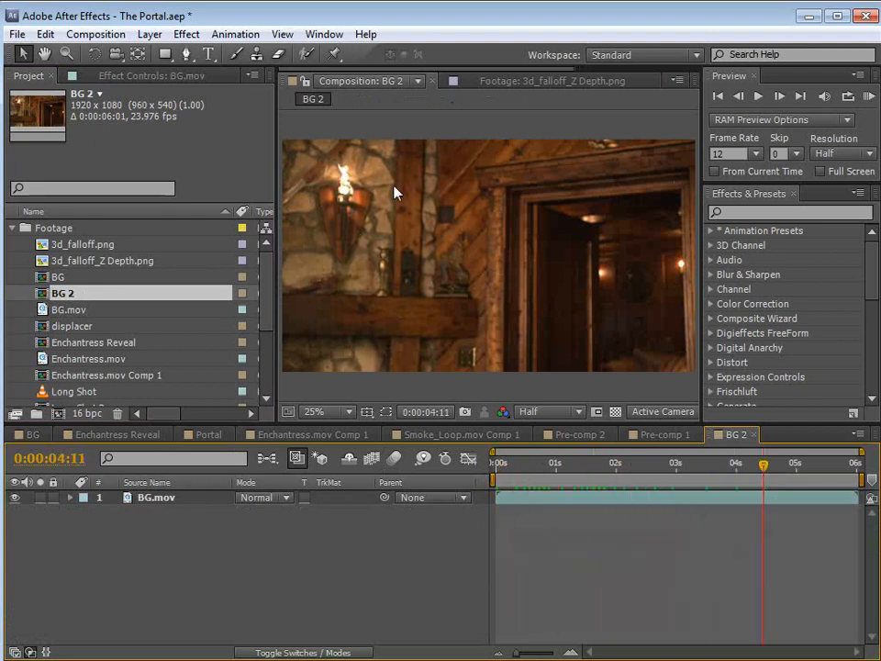
# Add Enchantress.mov above BG.mov in the new composition, and hide it to review the plain background plate.
pyautogui.click(43, 360)
pyautogui.moveTo(43, 360); pyautogui.dragTo(133, 505)
pyautogui.moveTo(649, 478); pyautogui.dragTo(626, 466)
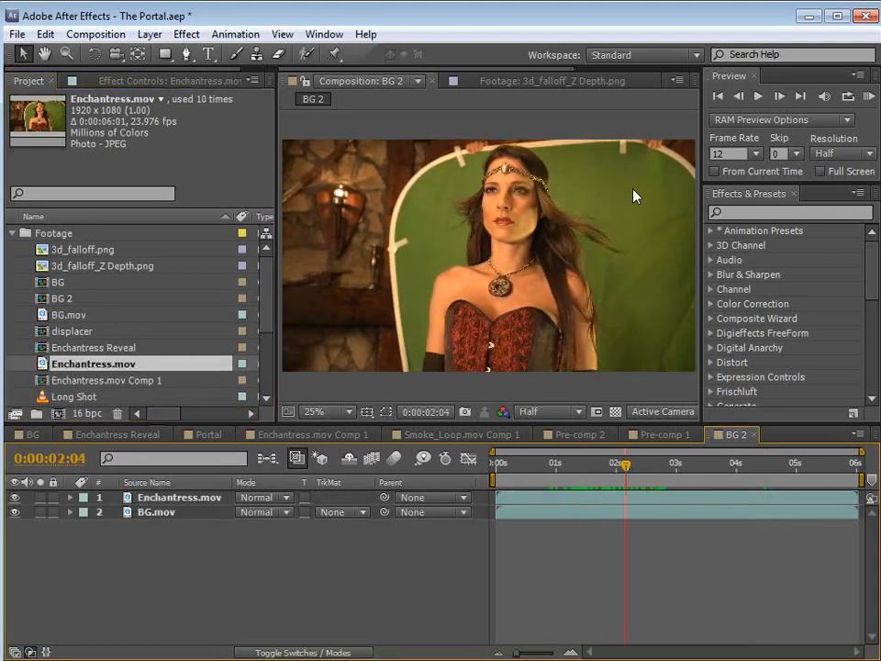
pyautogui.click(14, 497)
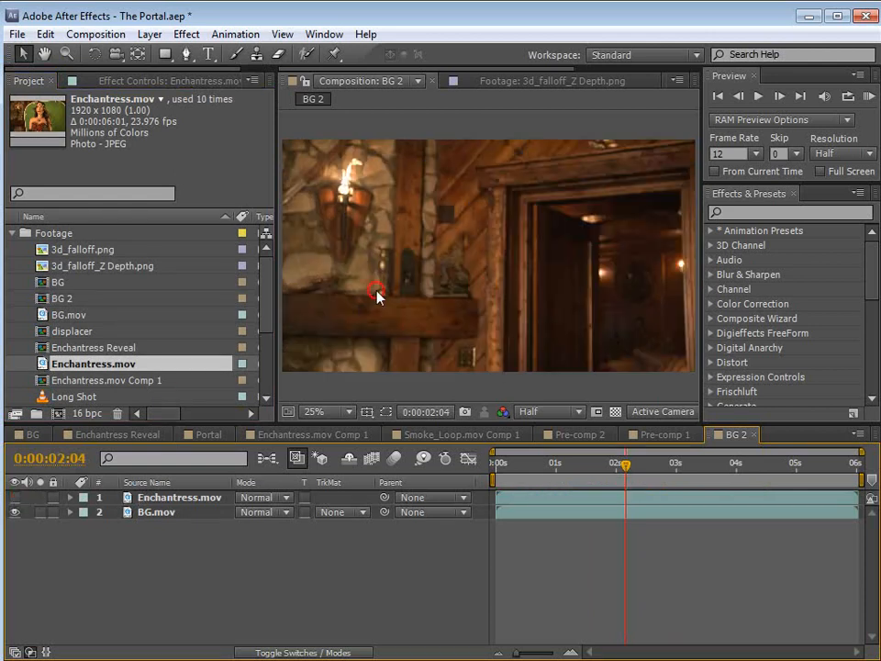
pyautogui.click(598, 470)
pyautogui.moveTo(598, 470); pyautogui.dragTo(559, 467)
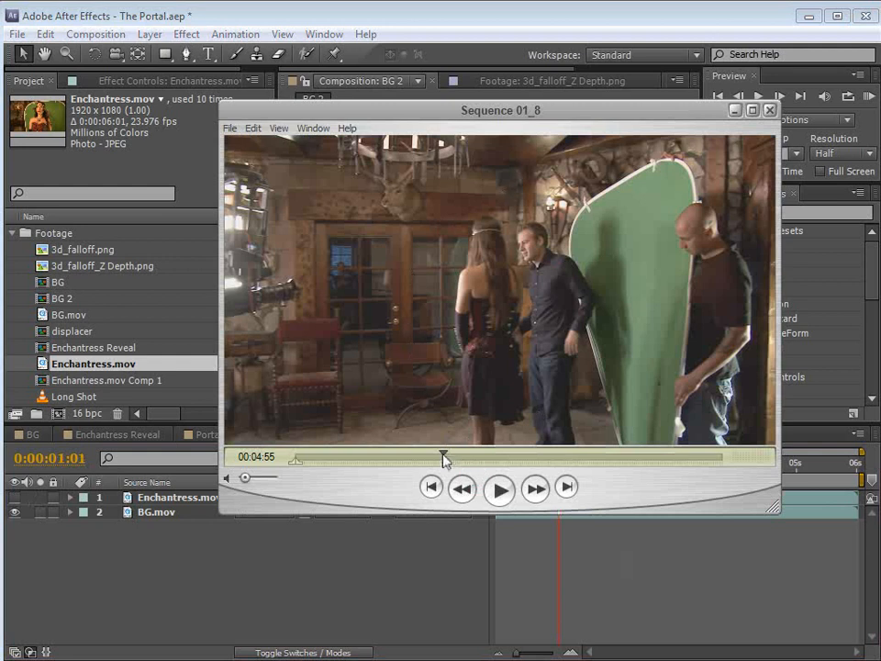
# Examine the on-set green screen setup in the Sequence 01_8 clip and return to After Effects.
pyautogui.moveTo(477, 120); pyautogui.dragTo(455, 119)
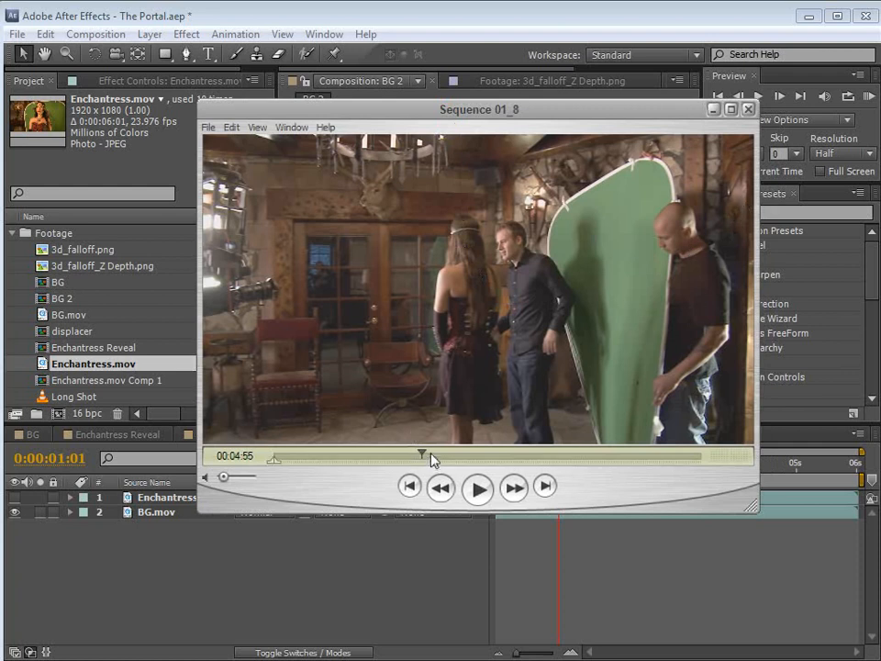
pyautogui.click(391, 17)
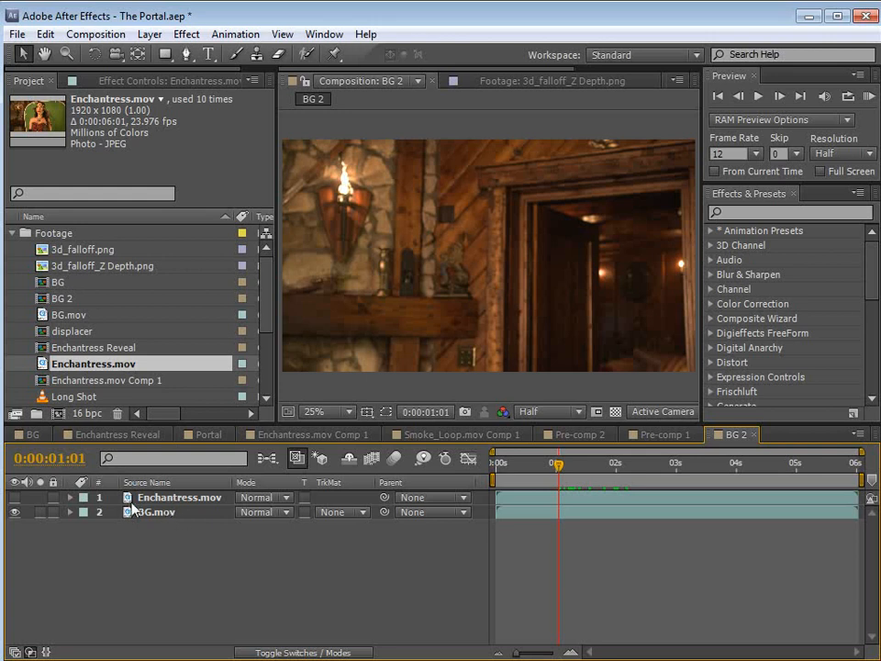
# Make the Enchantress.mov layer visible again in BG 2 and duplicate it.
pyautogui.click(14, 496)
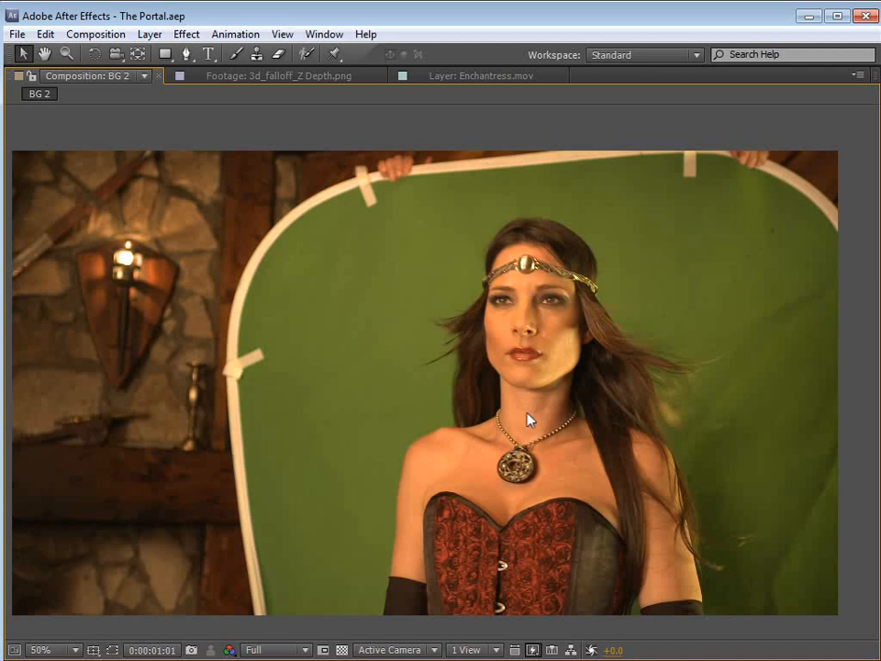
pyautogui.press('`')
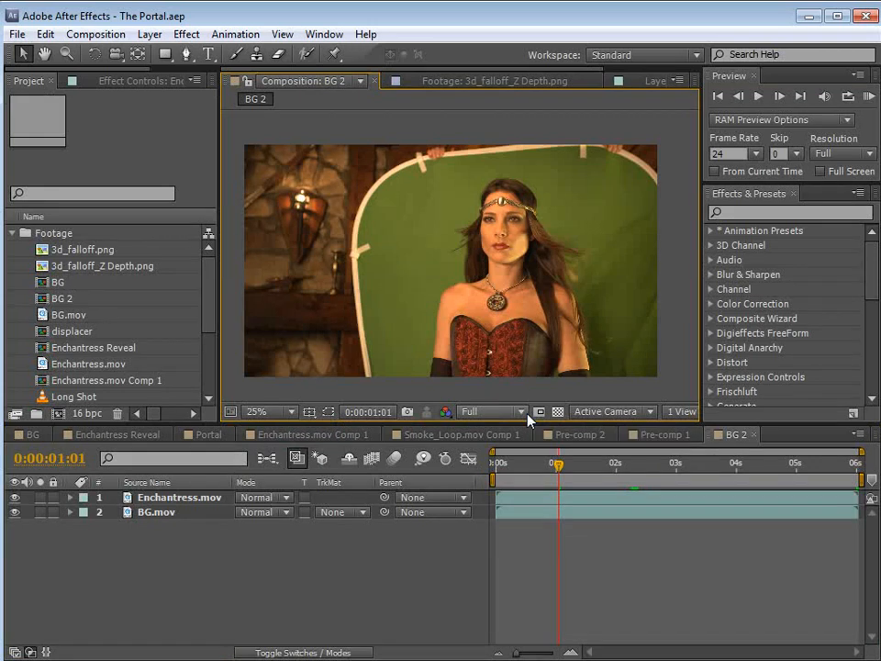
pyautogui.click(178, 497)
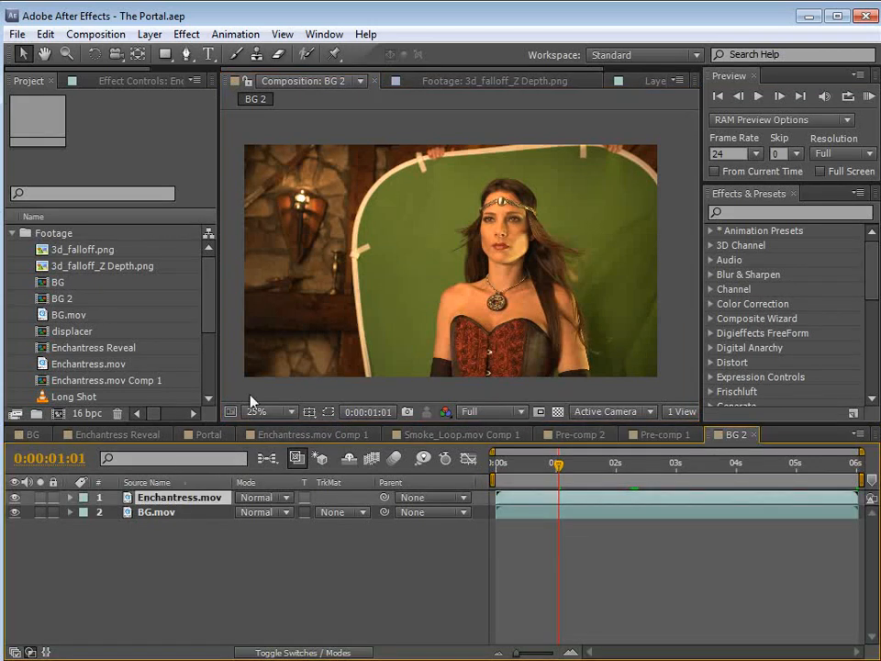
pyautogui.click(43, 36)
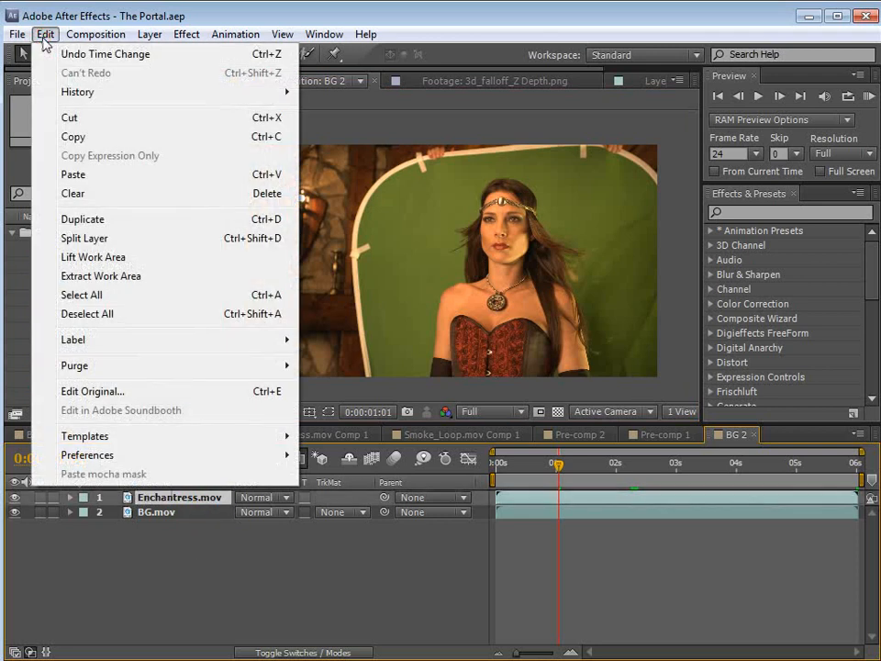
pyautogui.click(68, 218)
# Pre-compose the upper Enchantress.mov copy as Enchantress.mov Comp 2, leaving all attributes in BG 2.
pyautogui.click(149, 34)
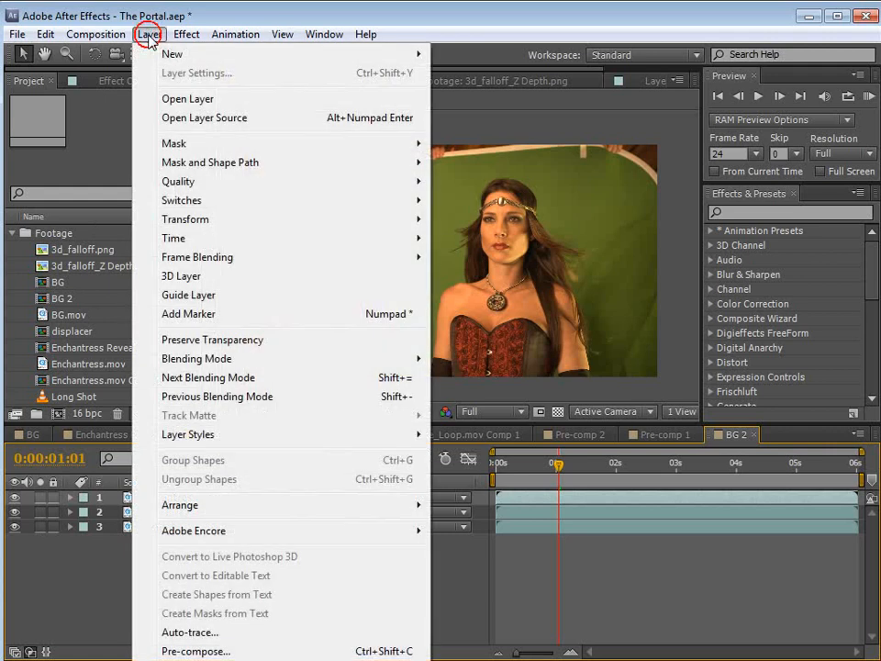
pyautogui.click(197, 651)
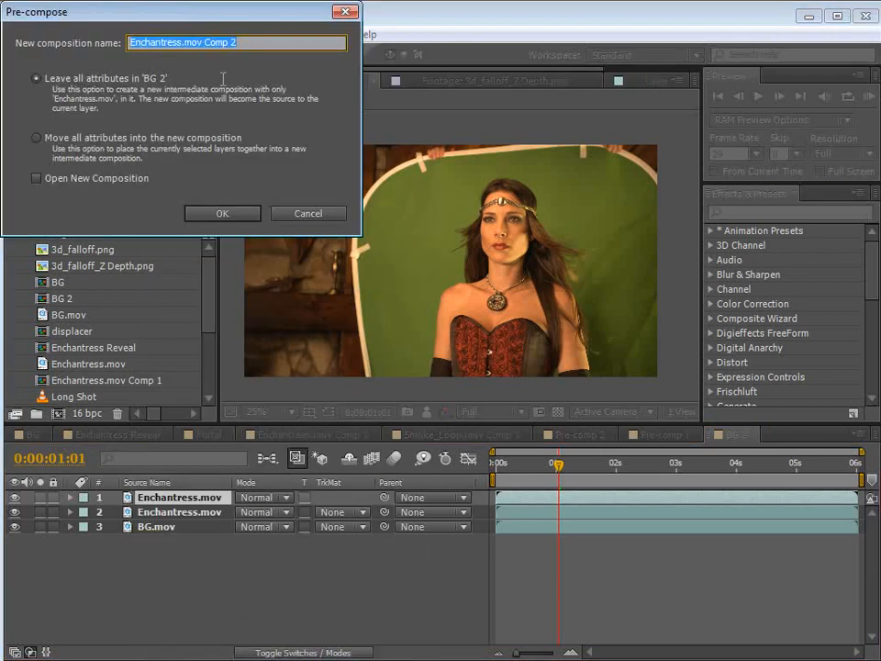
pyautogui.click(36, 78)
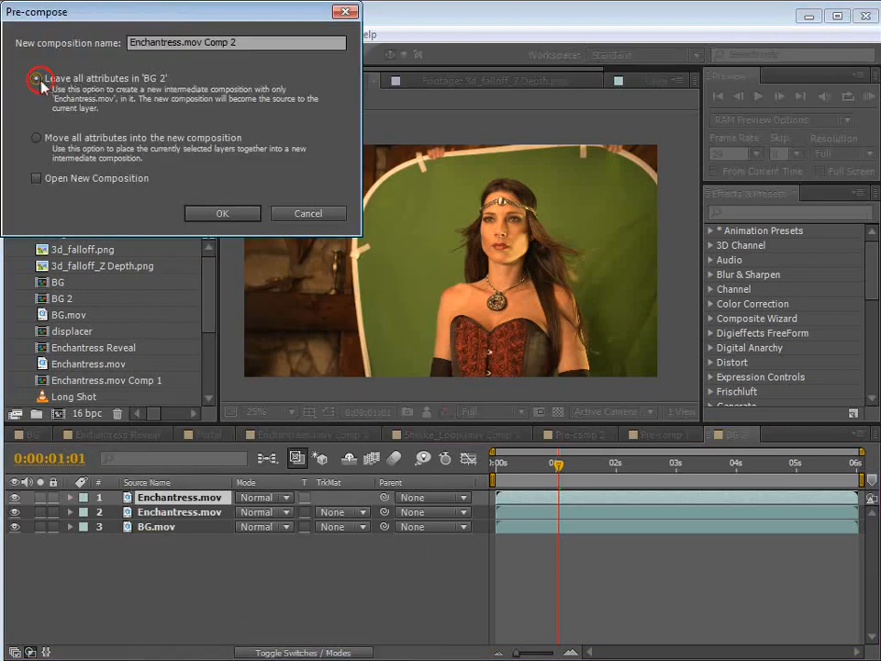
pyautogui.click(224, 218)
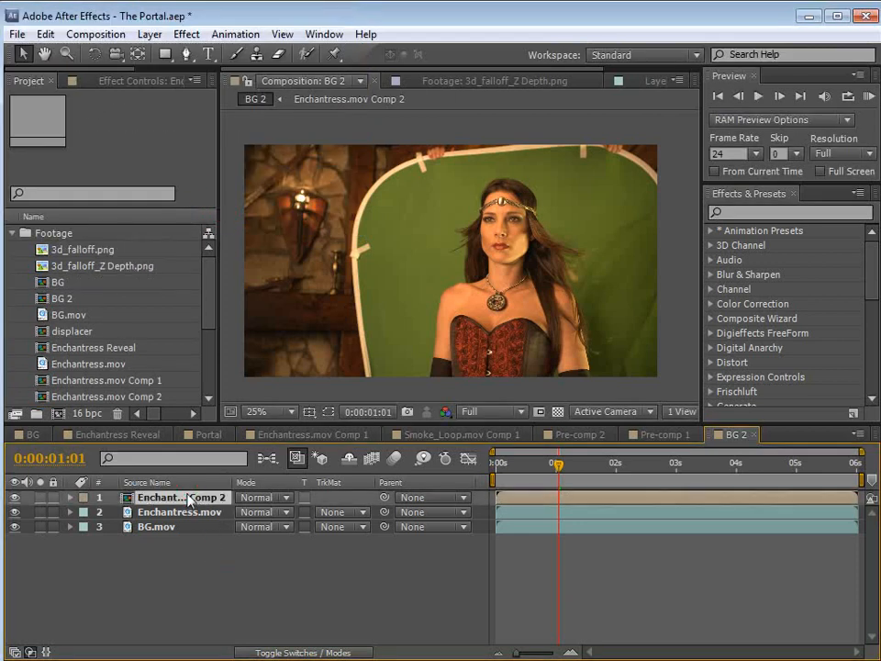
# Apply Keylight (1.2) to Enchantress.mov Comp 2 and sample the green screen beside her face as the Screen Colour.
pyautogui.click(186, 34)
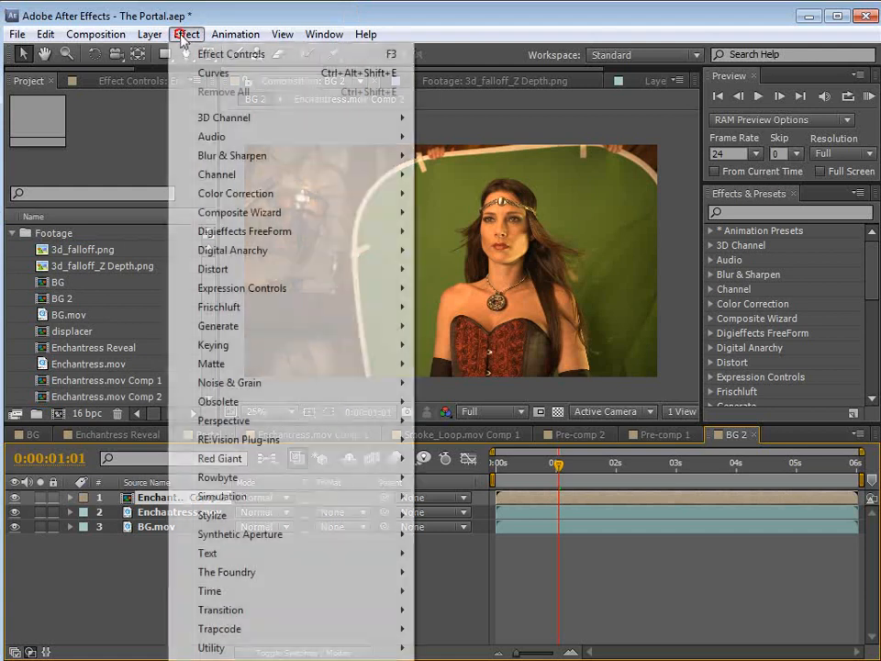
pyautogui.moveTo(231, 346)
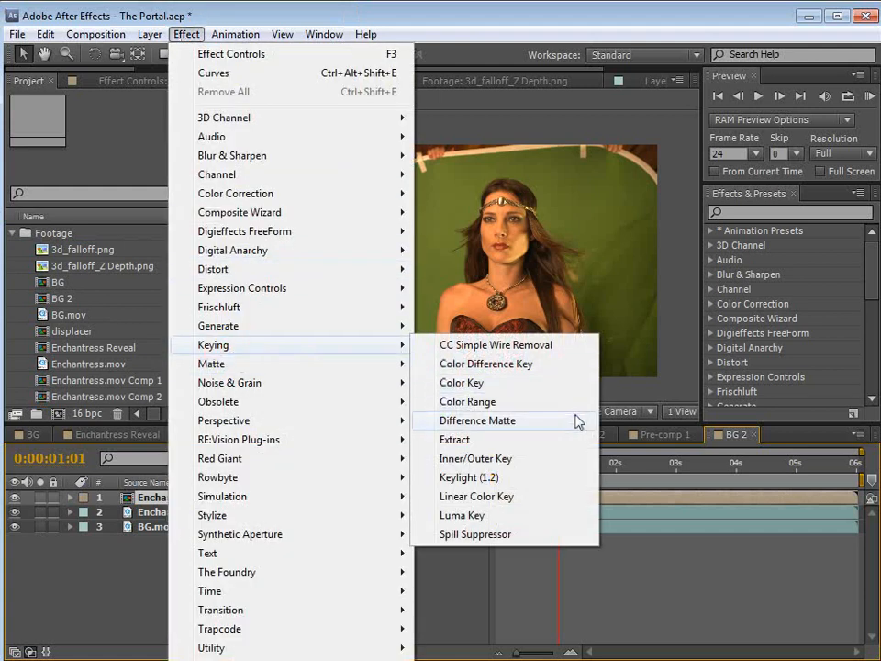
pyautogui.click(505, 479)
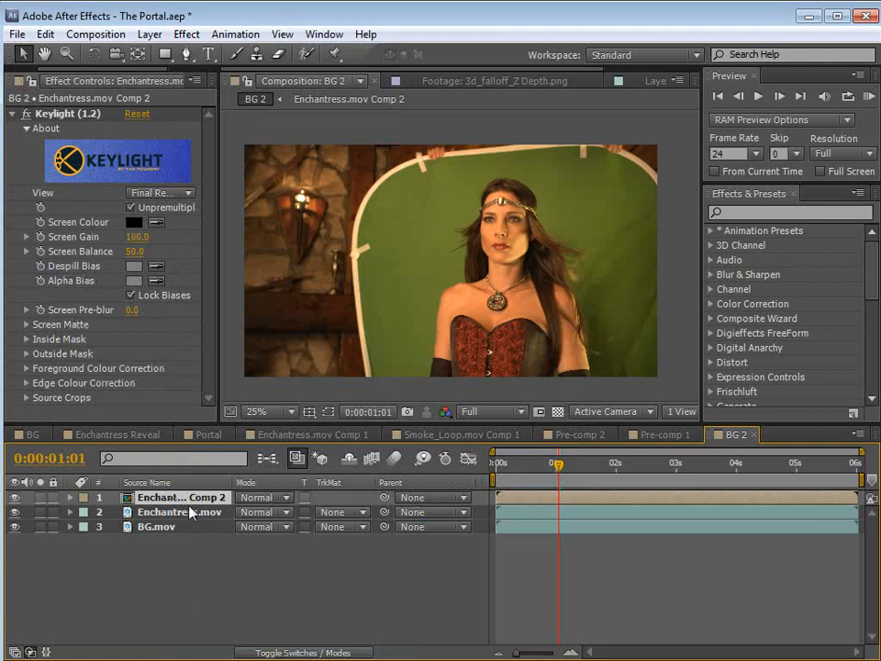
pyautogui.moveTo(222, 249); pyautogui.dragTo(281, 250)
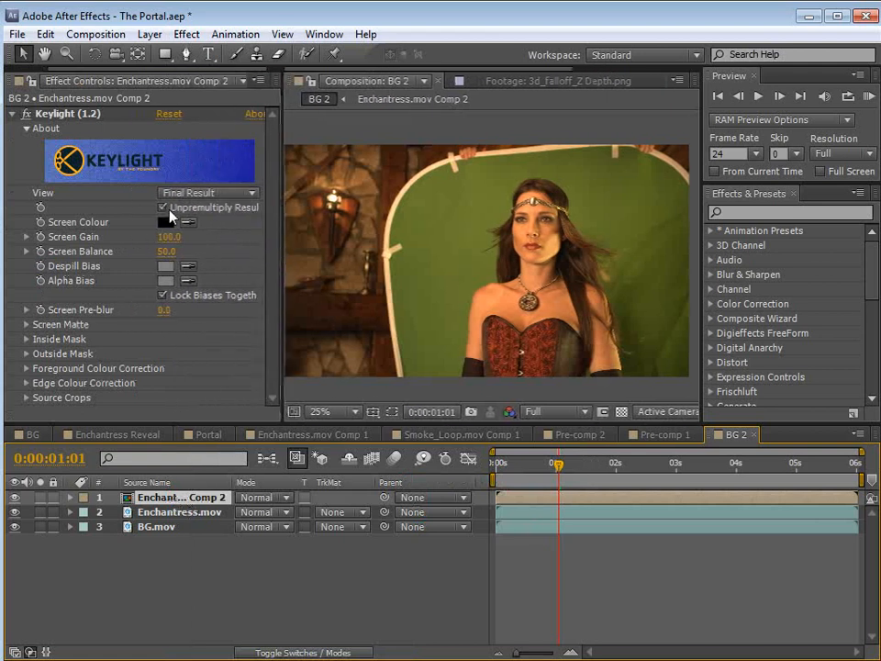
pyautogui.scroll(1, 511, 281)
pyautogui.click(187, 222)
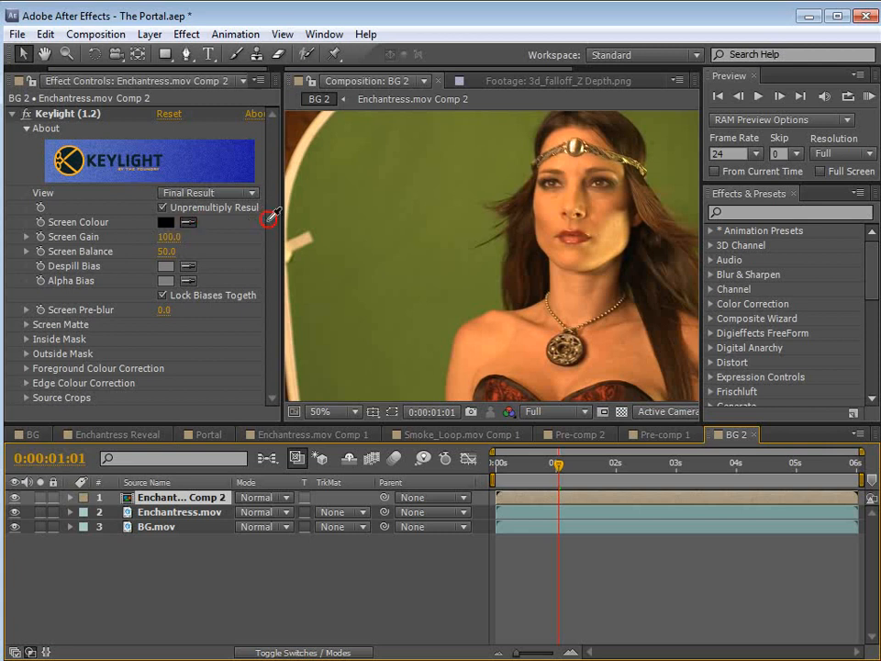
pyautogui.click(472, 201)
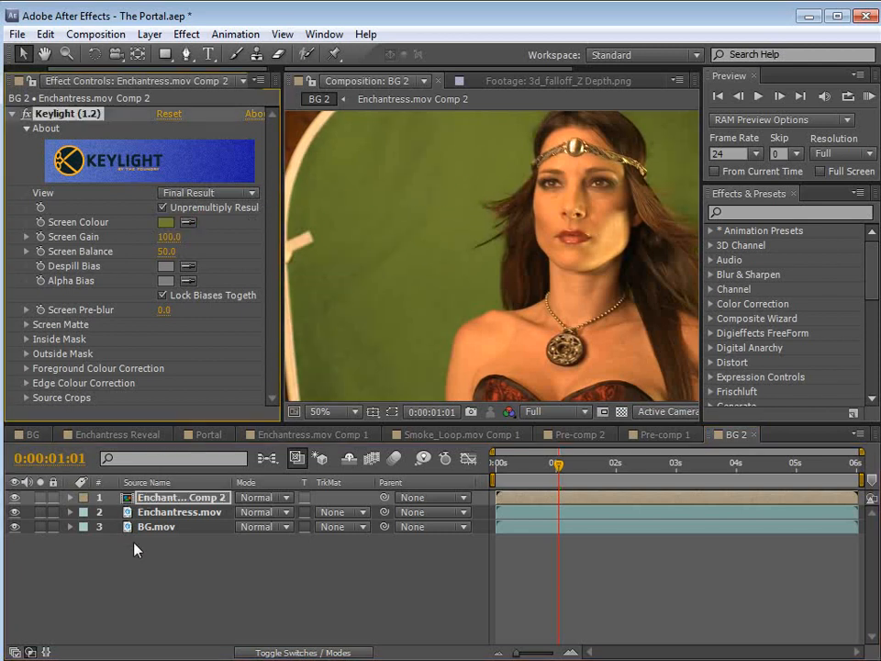
# Hide the unkeyed Enchantress.mov layer so the keyed composition sits directly over BG.mov.
pyautogui.click(13, 511)
pyautogui.click(179, 516)
pyautogui.click(363, 383)
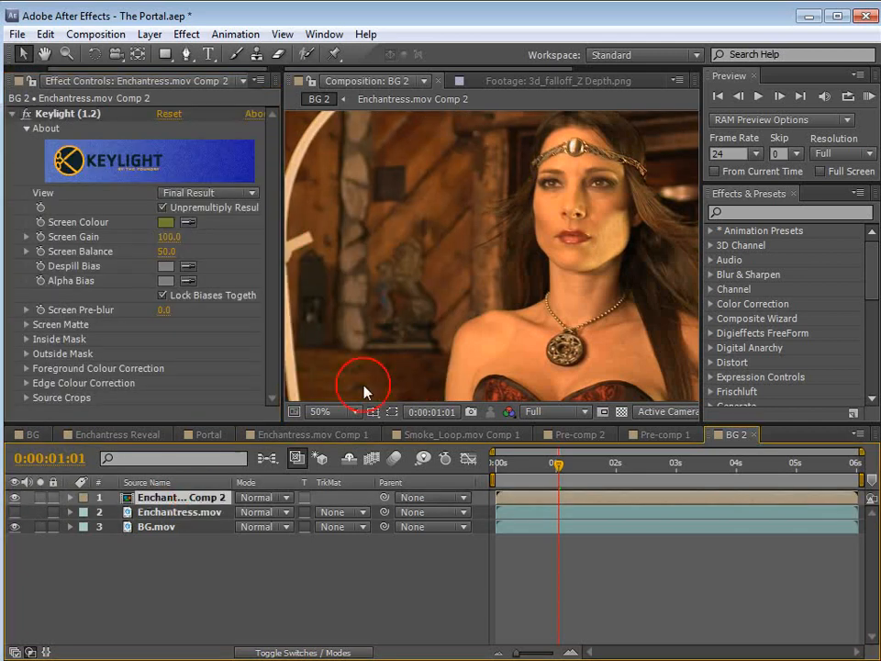
# Move to 0:00:01:04 and examine the key closely around the enchantress's face and hair.
pyautogui.press('h')
pyautogui.scroll(-2, 468, 270)
pyautogui.press('v')
pyautogui.click(556, 471)
pyautogui.moveTo(561, 472)
pyautogui.mouseDown()
pyautogui.moveTo(576, 469)
pyautogui.moveTo(547, 469)
pyautogui.moveTo(564, 469)
pyautogui.mouseUp()
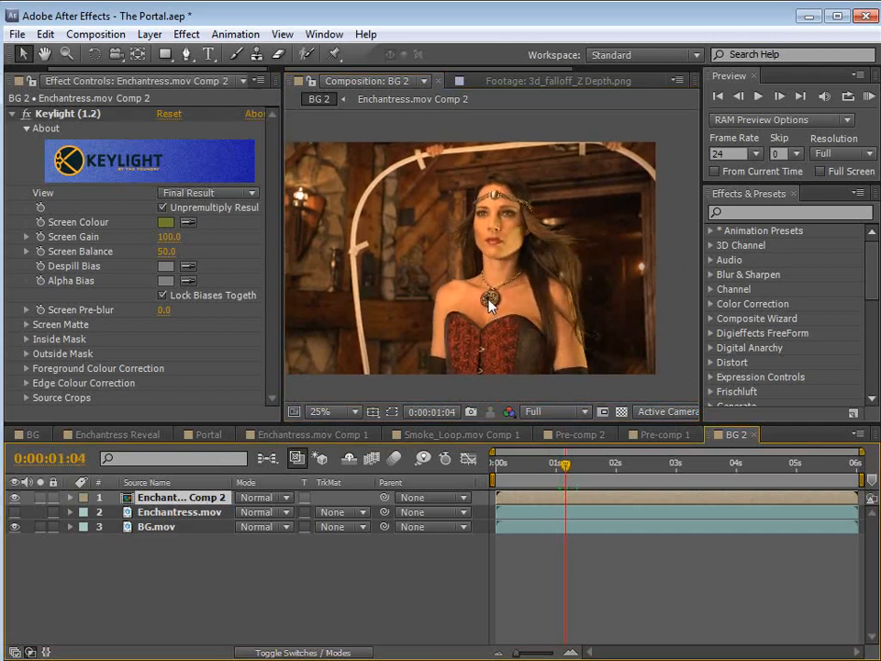
pyautogui.scroll(2, 465, 277)
pyautogui.scroll(1, 465, 277)
pyautogui.press('space')
pyautogui.moveTo(556, 230); pyautogui.dragTo(529, 330)
pyautogui.moveTo(418, 294); pyautogui.dragTo(487, 295)
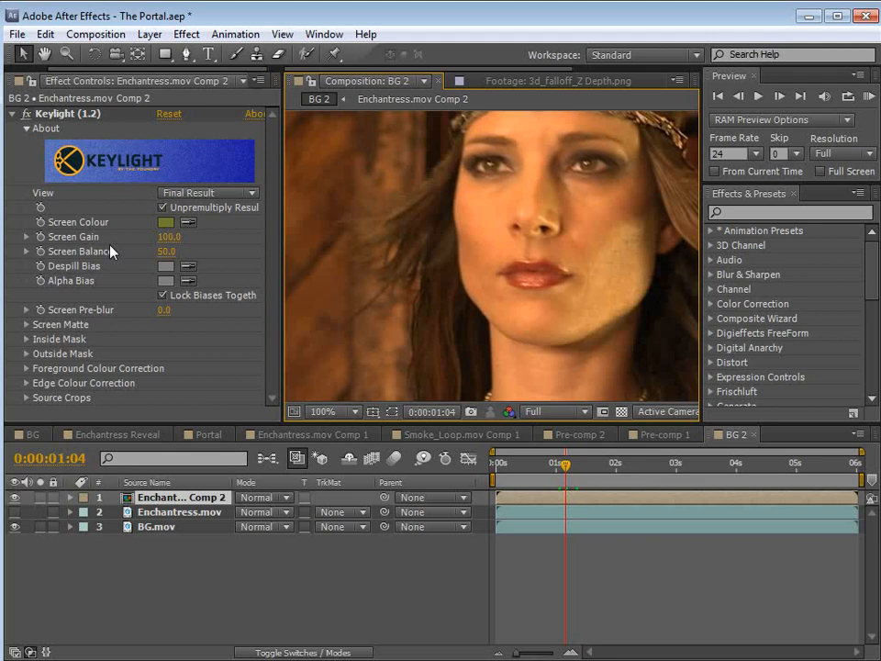
# Switch Keylight's View to Intermediate Result and check the hair and shoulder edges against the background.
pyautogui.click(196, 192)
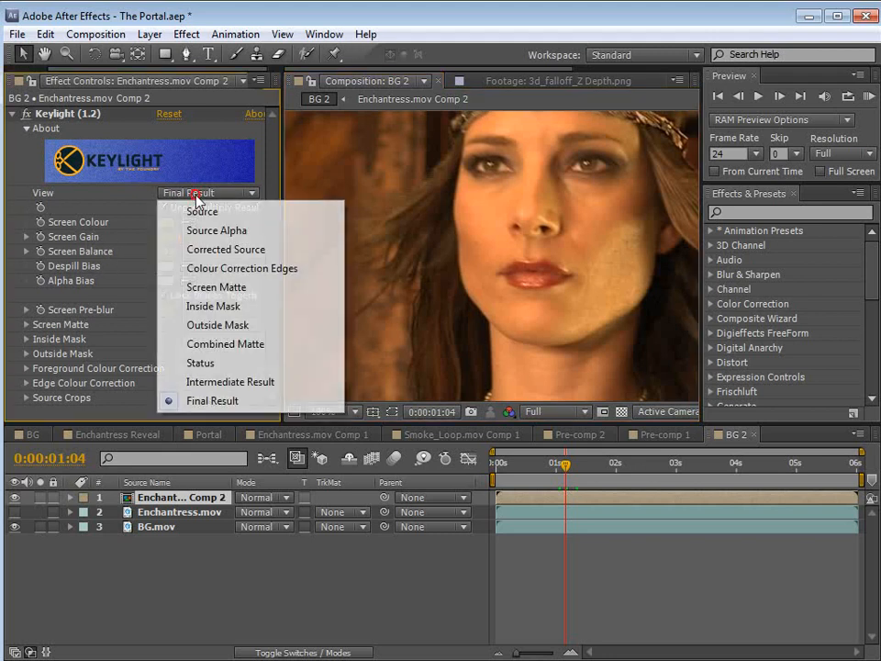
pyautogui.click(222, 381)
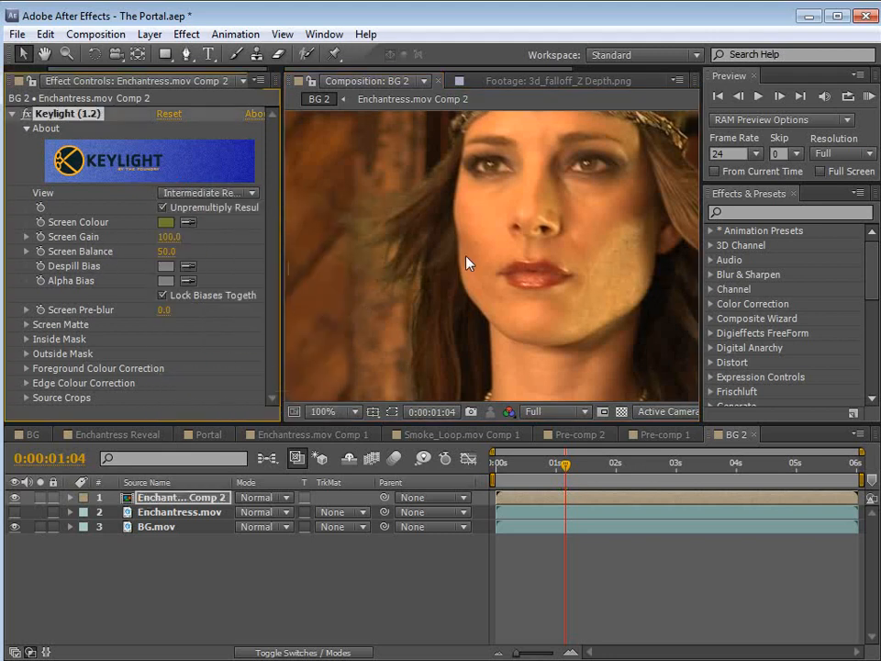
pyautogui.press('space')
pyautogui.moveTo(599, 245); pyautogui.dragTo(444, 240)
pyautogui.moveTo(526, 310); pyautogui.dragTo(549, 265)
pyautogui.scroll(-1, 519, 271)
pyautogui.moveTo(618, 312); pyautogui.dragTo(518, 239)
pyautogui.press('space')
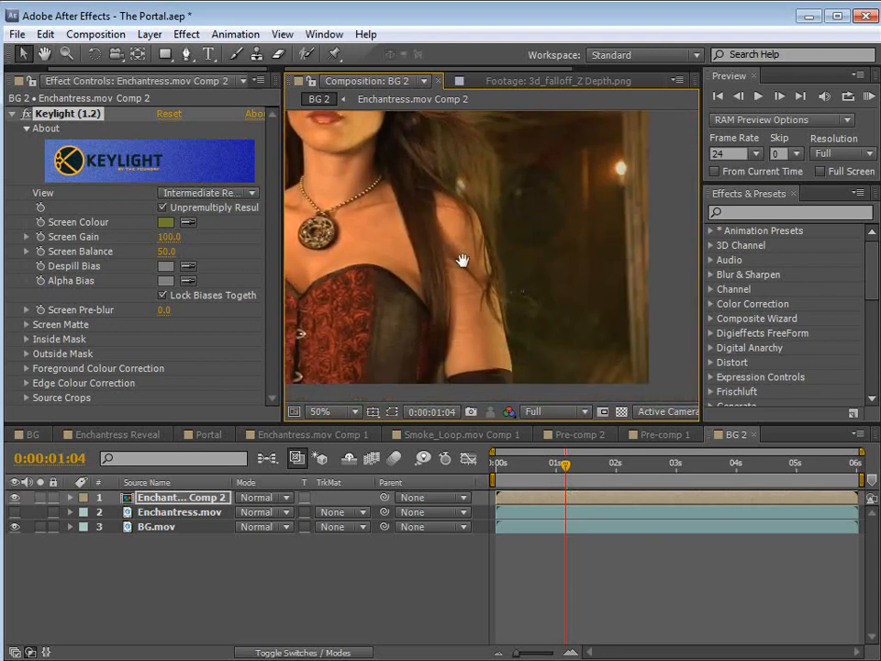
pyautogui.moveTo(461, 259); pyautogui.dragTo(472, 337)
# Set Keylight's Screen Gain to 105.
pyautogui.moveTo(168, 237); pyautogui.dragTo(150, 237)
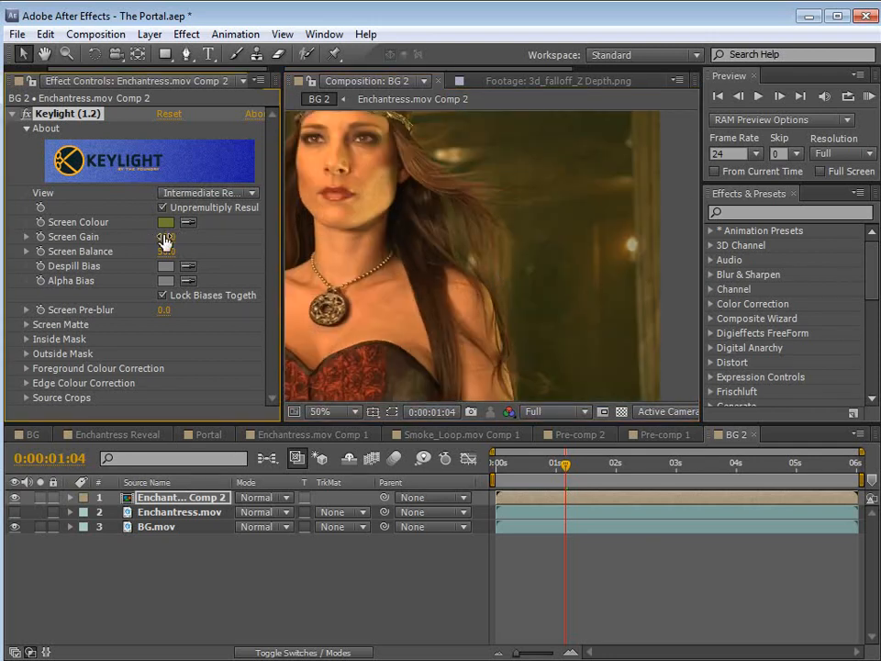
pyautogui.click(163, 237)
pyautogui.write('105')
pyautogui.press('Return')
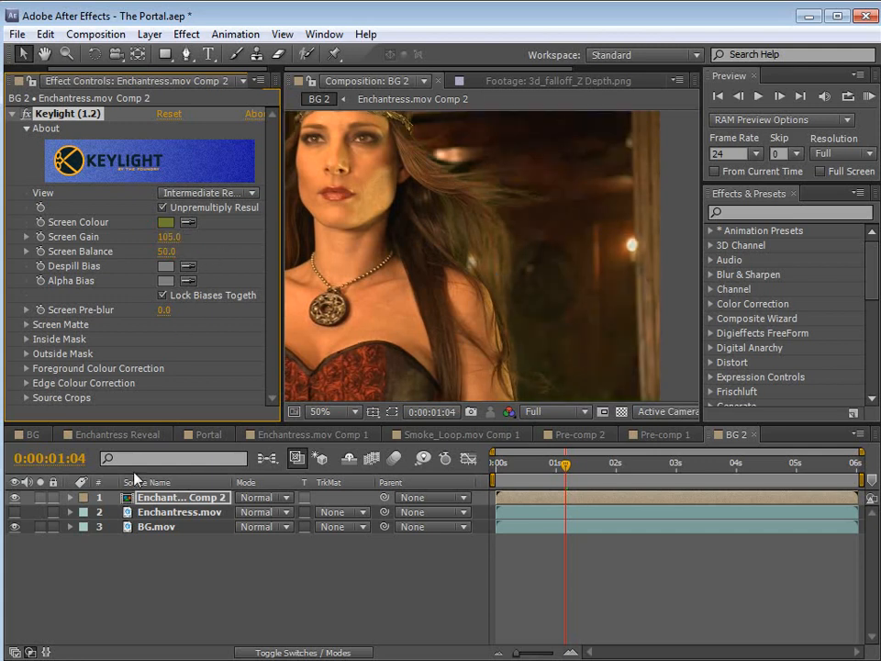
# Solo the keyed Enchantress.mov Comp 2 layer and inspect the leftover screen beside her arm and hair.
pyautogui.click(42, 498)
pyautogui.press('space')
pyautogui.moveTo(450, 329); pyautogui.dragTo(481, 293)
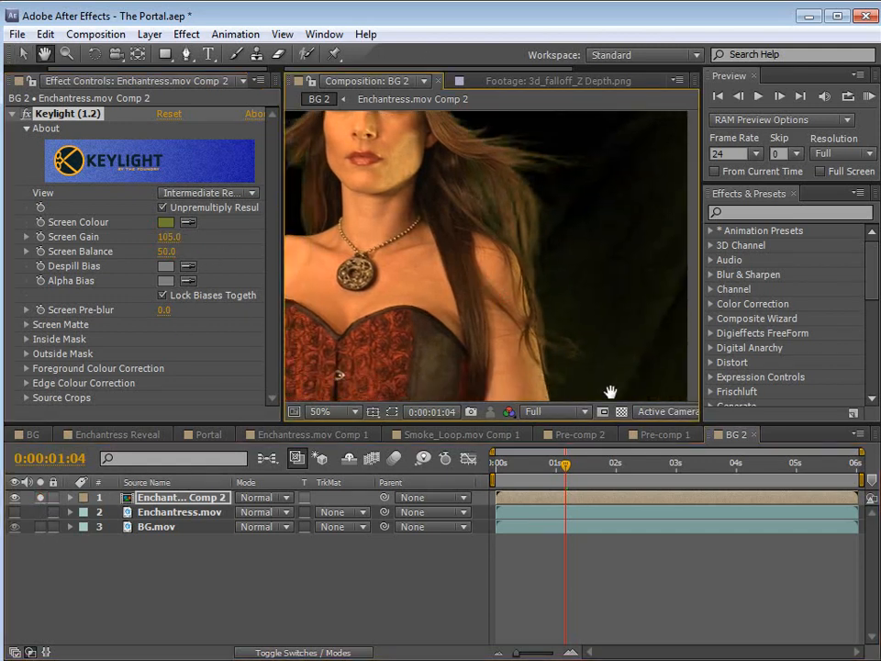
pyautogui.moveTo(548, 341); pyautogui.dragTo(518, 266)
pyautogui.scroll(2, 507, 280)
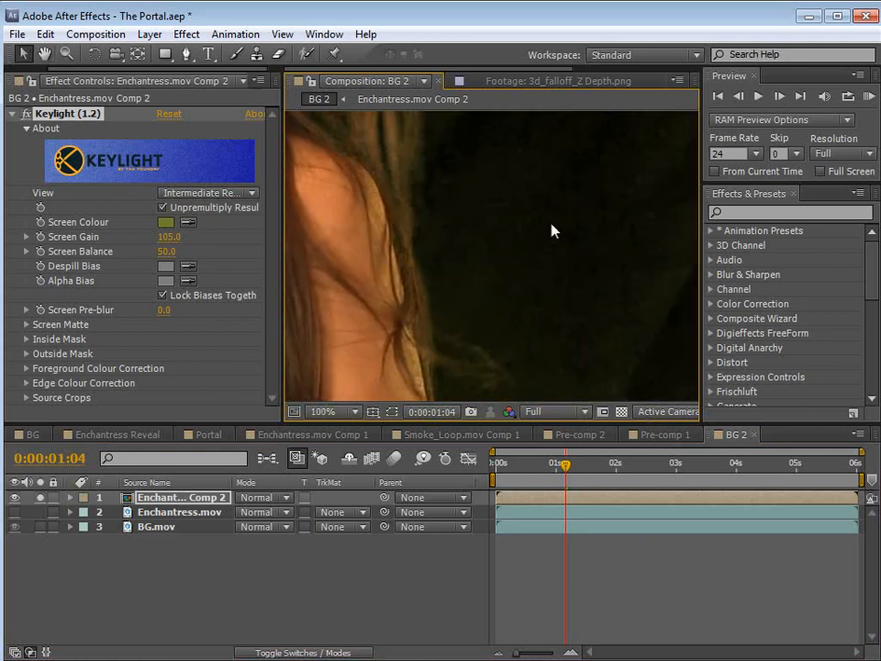
pyautogui.press('space')
pyautogui.scroll(-1, 484, 269)
pyautogui.moveTo(484, 269)
pyautogui.mouseDown()
pyautogui.moveTo(535, 366)
pyautogui.moveTo(561, 320)
pyautogui.moveTo(476, 265)
pyautogui.mouseUp()
pyautogui.moveTo(546, 350); pyautogui.dragTo(449, 280)
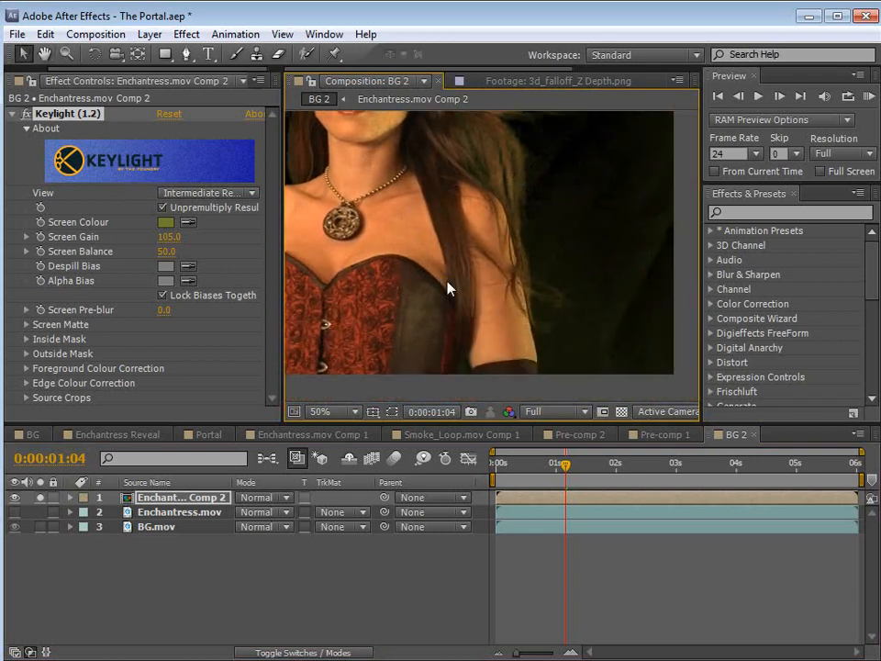
# Set the Screen Matte's Clip Black to 31 and Clip White to 84, and switch Keylight's View to Screen Matte.
pyautogui.click(27, 324)
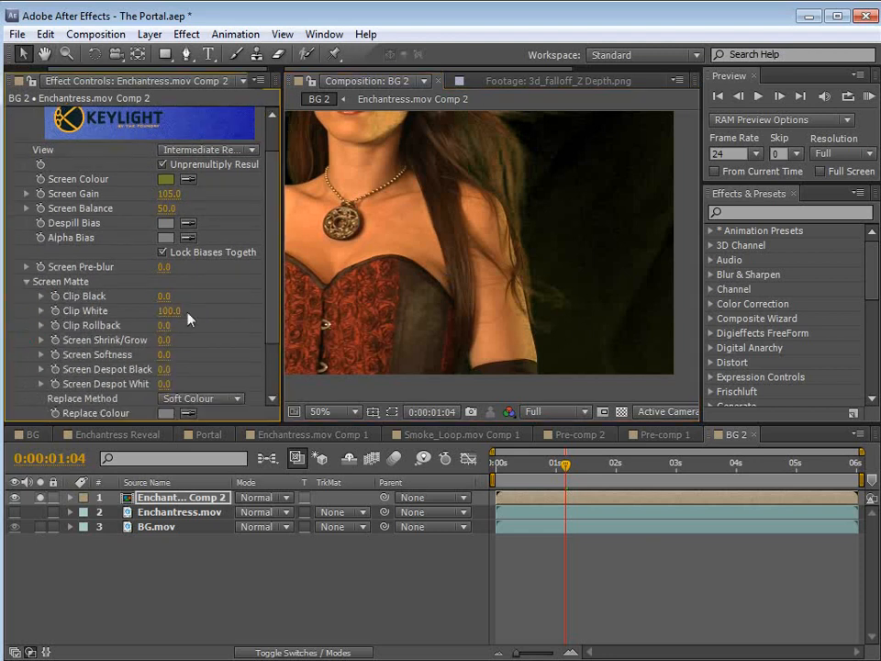
pyautogui.moveTo(165, 298)
pyautogui.mouseDown()
pyautogui.moveTo(168, 310)
pyautogui.moveTo(142, 311)
pyautogui.moveTo(160, 311)
pyautogui.moveTo(182, 295)
pyautogui.moveTo(175, 296)
pyautogui.mouseUp()
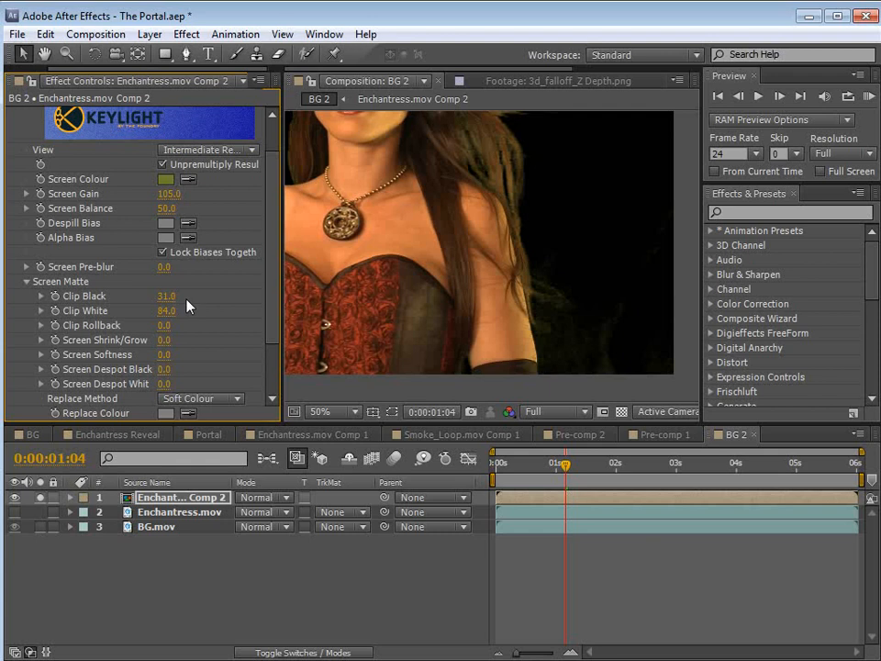
pyautogui.scroll(2, 188, 306)
pyautogui.click(194, 193)
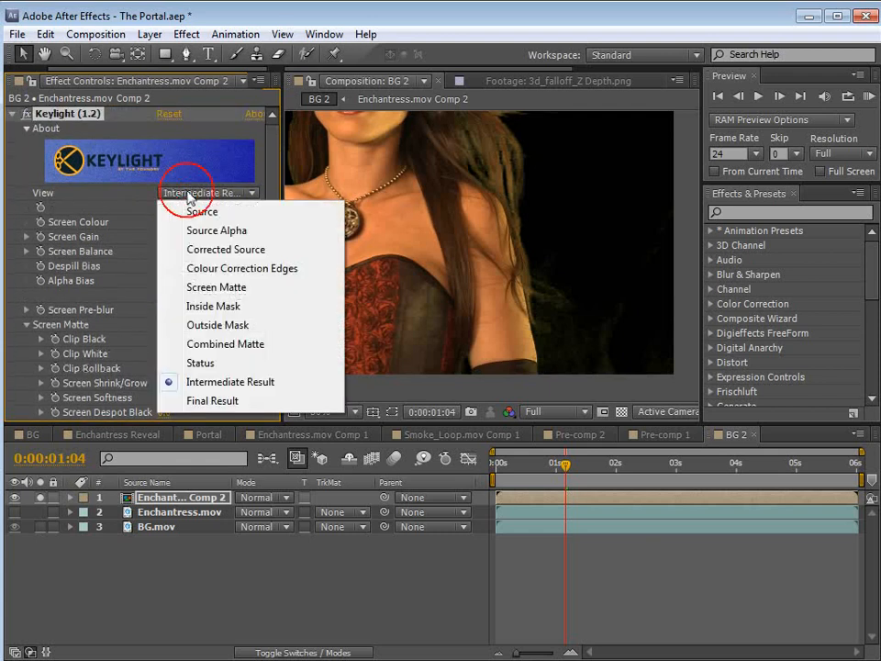
pyautogui.click(227, 287)
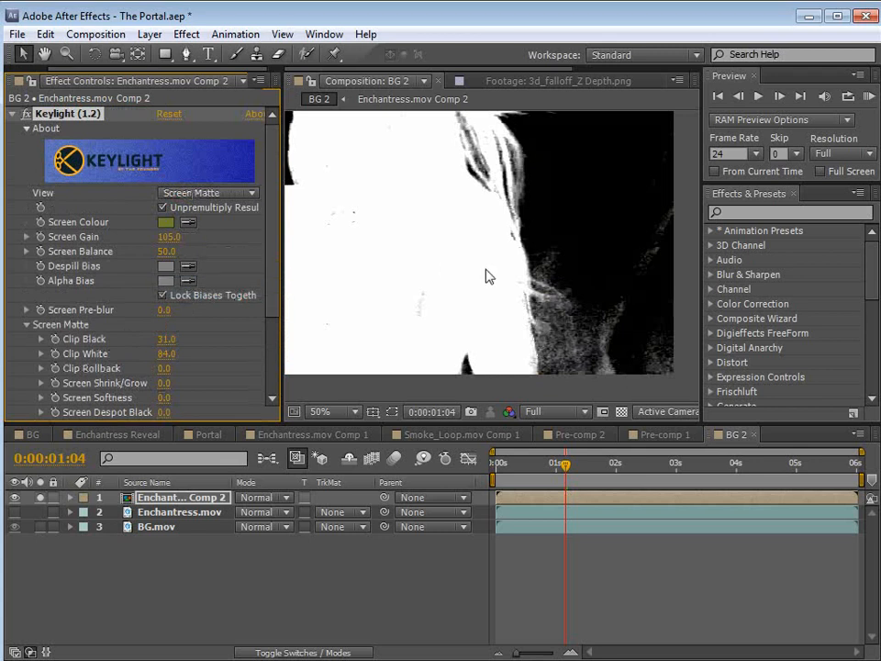
# Try raising Clip Black to 35 and 61 while checking the hair strands in the screen matte.
pyautogui.moveTo(496, 256); pyautogui.dragTo(494, 293)
pyautogui.scroll(-2, 480, 301)
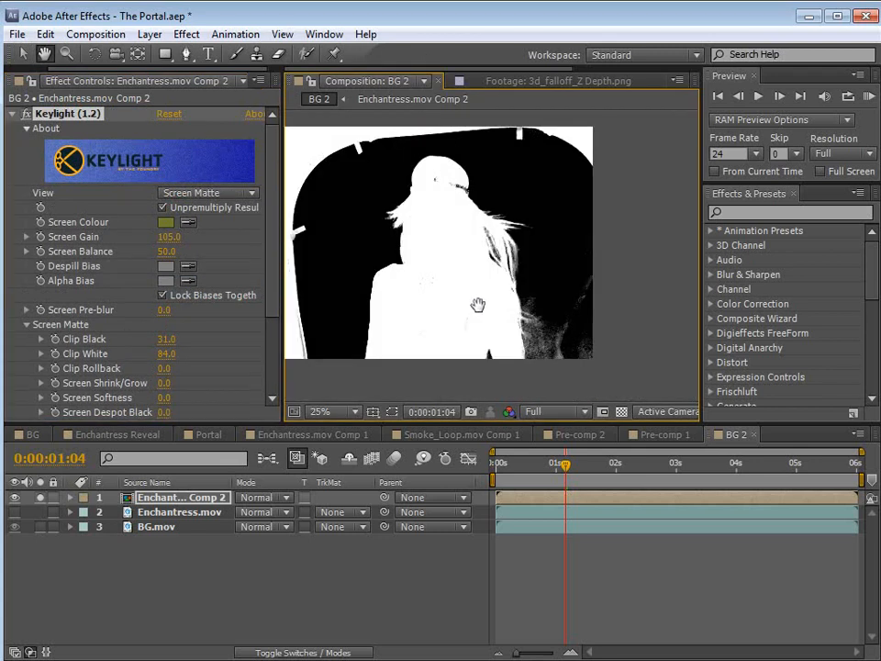
pyautogui.scroll(2, 514, 312)
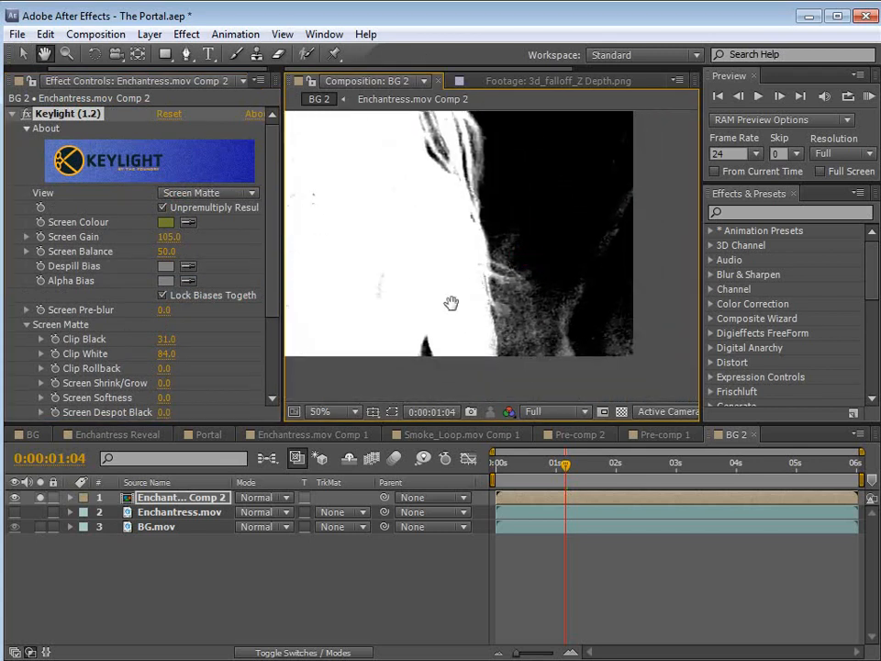
pyautogui.press('v')
pyautogui.moveTo(164, 346)
pyautogui.mouseDown()
pyautogui.moveTo(178, 339)
pyautogui.moveTo(151, 340)
pyautogui.moveTo(161, 343)
pyautogui.mouseUp()
pyautogui.press('space')
pyautogui.moveTo(497, 248); pyautogui.dragTo(488, 357)
pyautogui.moveTo(448, 234); pyautogui.dragTo(482, 271)
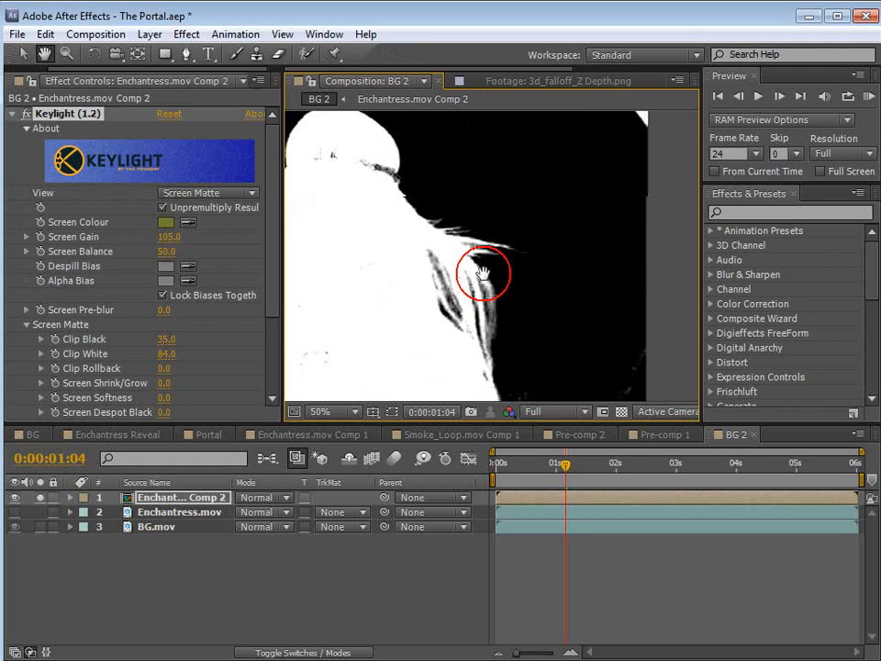
pyautogui.moveTo(169, 340); pyautogui.dragTo(190, 336)
pyautogui.press('space')
pyautogui.scroll(1, 435, 296)
pyautogui.moveTo(538, 310); pyautogui.dragTo(505, 323)
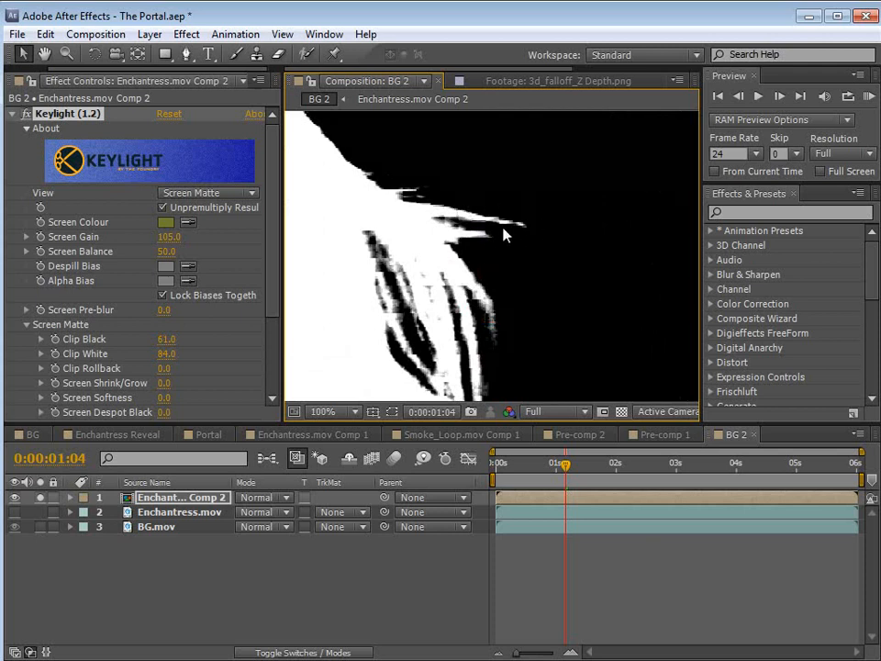
# Set Clip Black to 8 and Clip White to 82 to keep the hair detail, and check the whole matte.
pyautogui.scroll(-1, 495, 334)
pyautogui.press('space')
pyautogui.moveTo(492, 356); pyautogui.dragTo(504, 278)
pyautogui.moveTo(500, 335); pyautogui.dragTo(489, 256)
pyautogui.moveTo(430, 320); pyautogui.dragTo(428, 330)
pyautogui.moveTo(164, 339); pyautogui.dragTo(92, 338)
pyautogui.moveTo(166, 353)
pyautogui.mouseDown()
pyautogui.moveTo(188, 354)
pyautogui.moveTo(181, 356)
pyautogui.mouseUp()
pyautogui.press('space')
pyautogui.moveTo(410, 180); pyautogui.dragTo(458, 273)
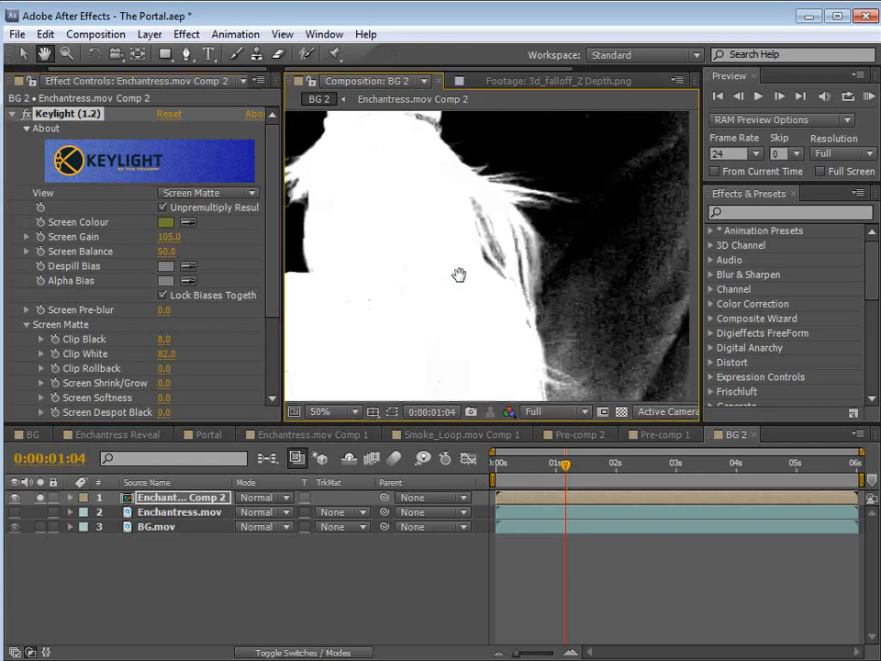
pyautogui.scroll(-2, 464, 296)
pyautogui.moveTo(482, 319); pyautogui.dragTo(470, 293)
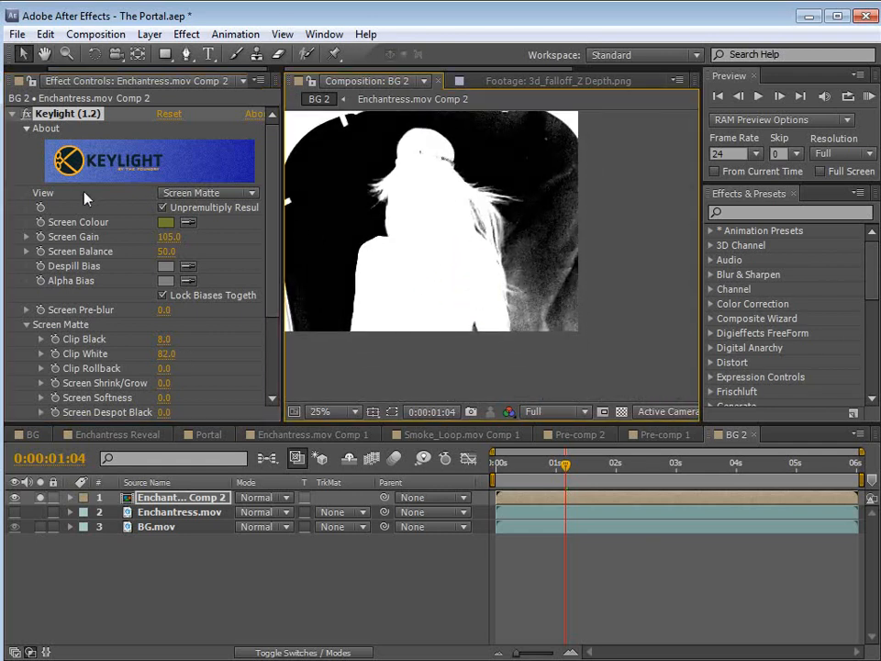
# Switch Keylight's View to Intermediate Result, and open the Enchantress.mov Comp 2 precomp at 0:00:01:13.
pyautogui.click(196, 193)
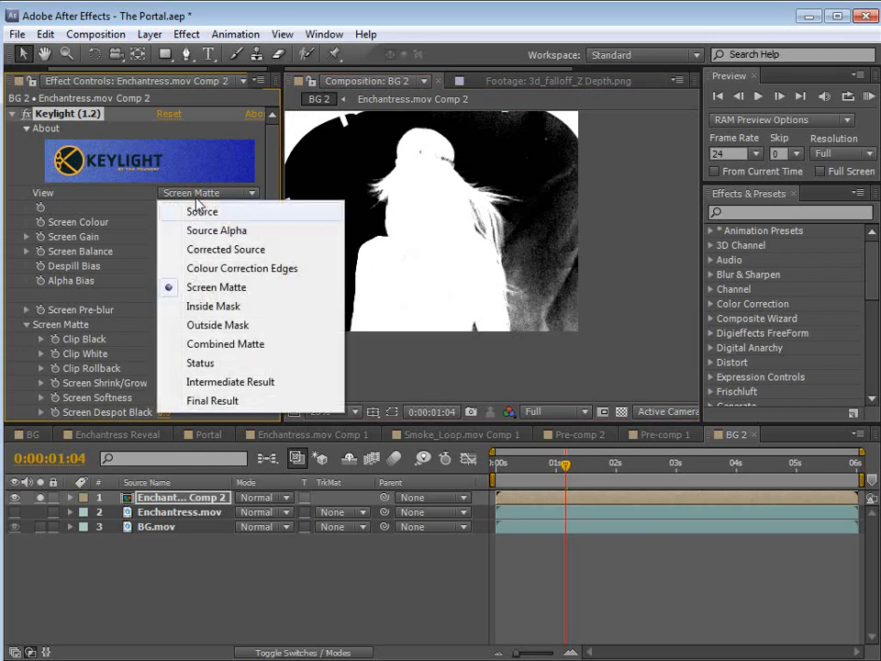
pyautogui.click(218, 384)
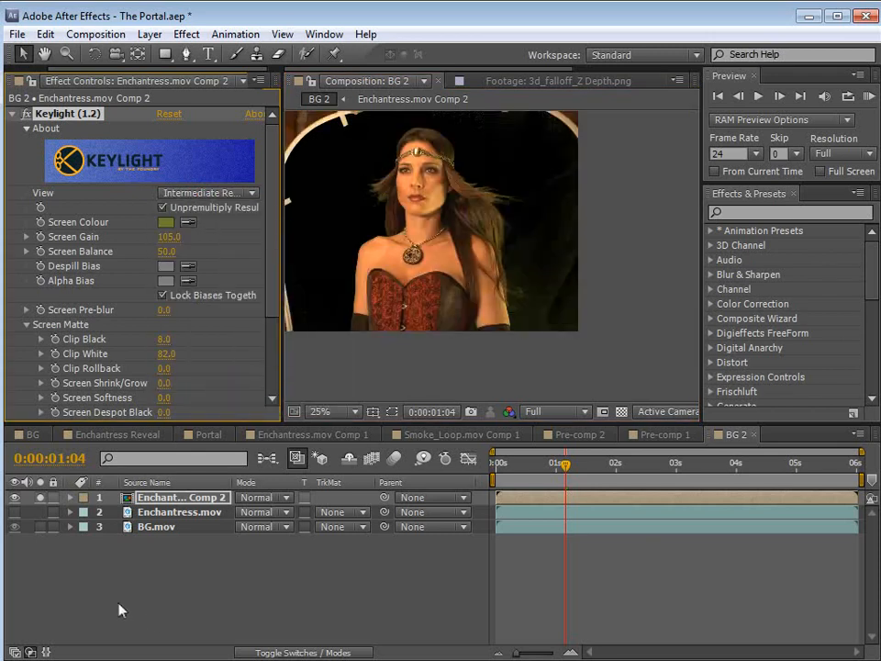
pyautogui.click(153, 500)
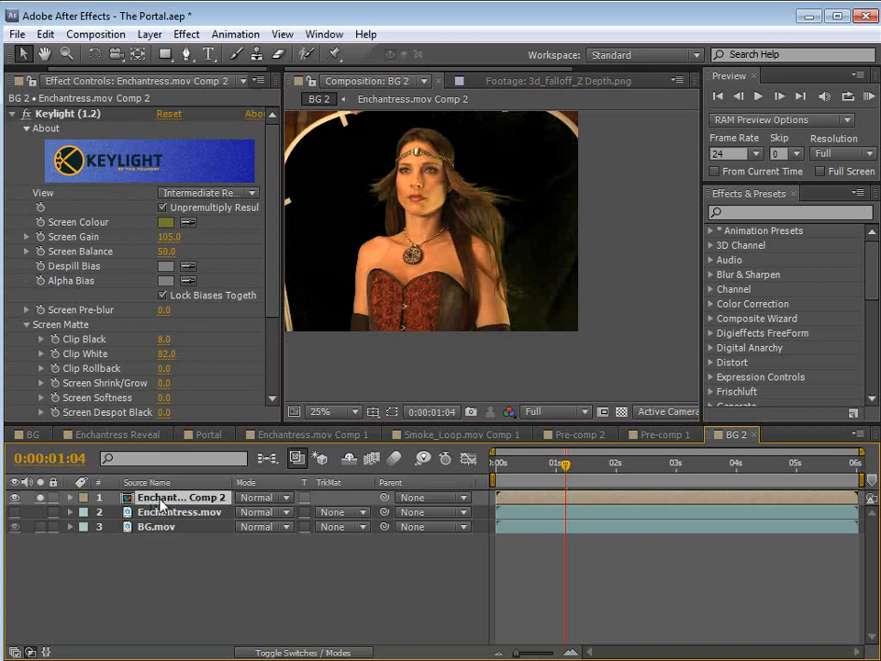
pyautogui.doubleClick(154, 498)
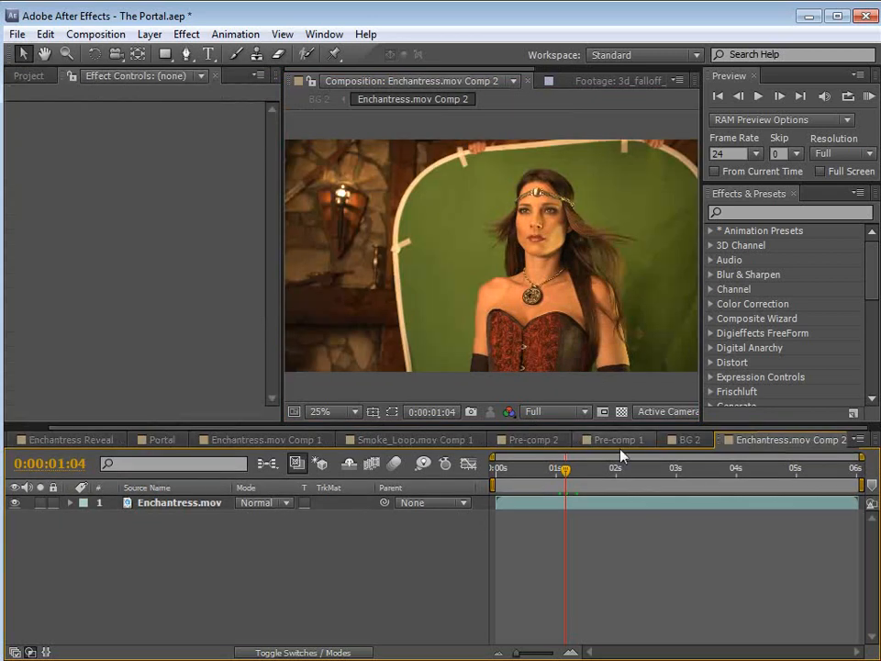
pyautogui.moveTo(607, 477); pyautogui.dragTo(589, 506)
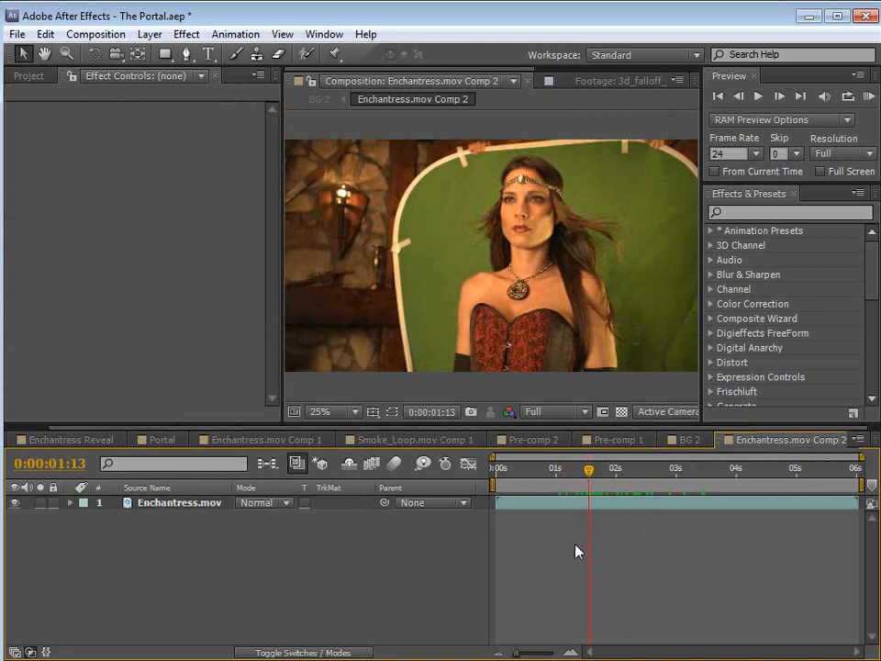
# Add a new adjustment layer above the Enchantress.mov footage.
pyautogui.click(149, 34)
pyautogui.moveTo(114, 53)
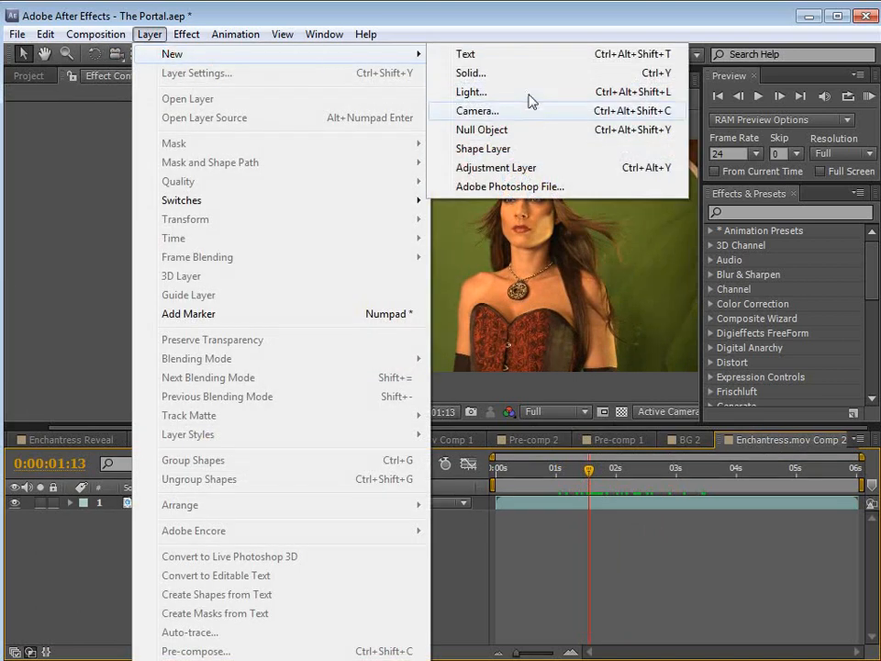
pyautogui.click(489, 174)
# Draw a closed seven-point Pen mask on the adjustment layer around the dark green screen area beside her hair and arm.
pyautogui.moveTo(613, 284); pyautogui.dragTo(548, 273)
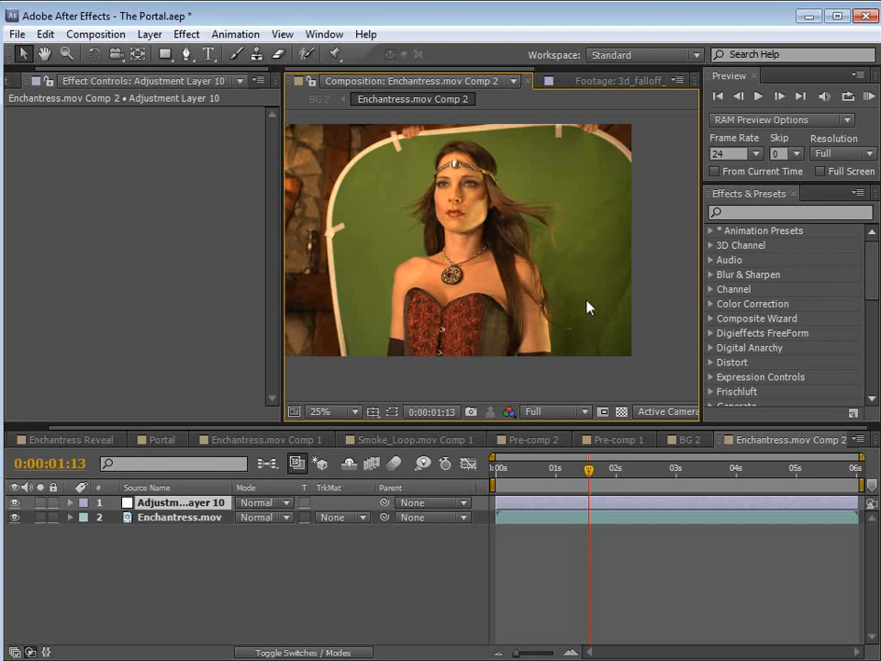
pyautogui.click(187, 57)
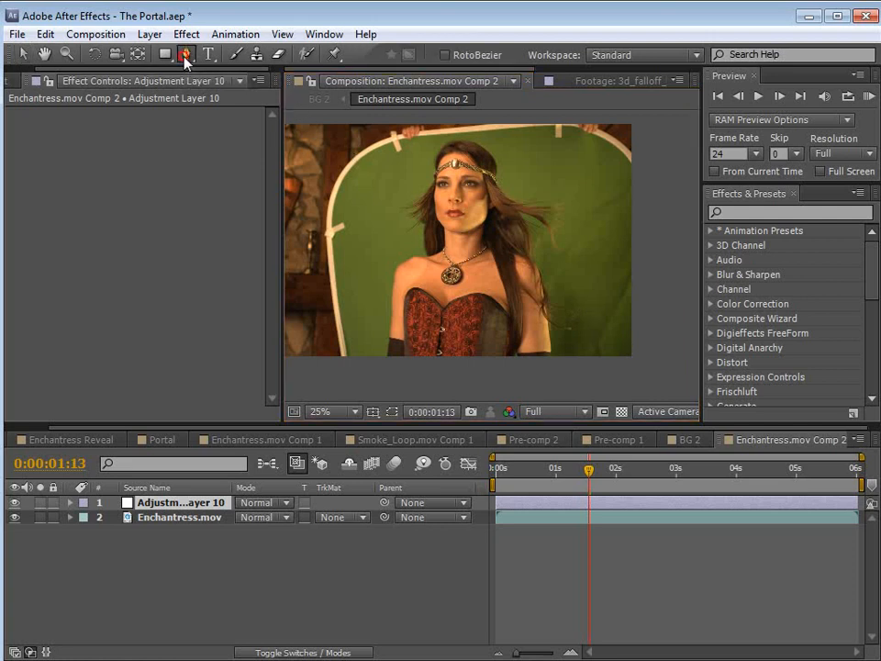
pyautogui.click(593, 165)
pyautogui.click(482, 195)
pyautogui.click(456, 226)
pyautogui.click(456, 326)
pyautogui.click(466, 367)
pyautogui.click(544, 374)
pyautogui.click(612, 371)
pyautogui.click(593, 165)
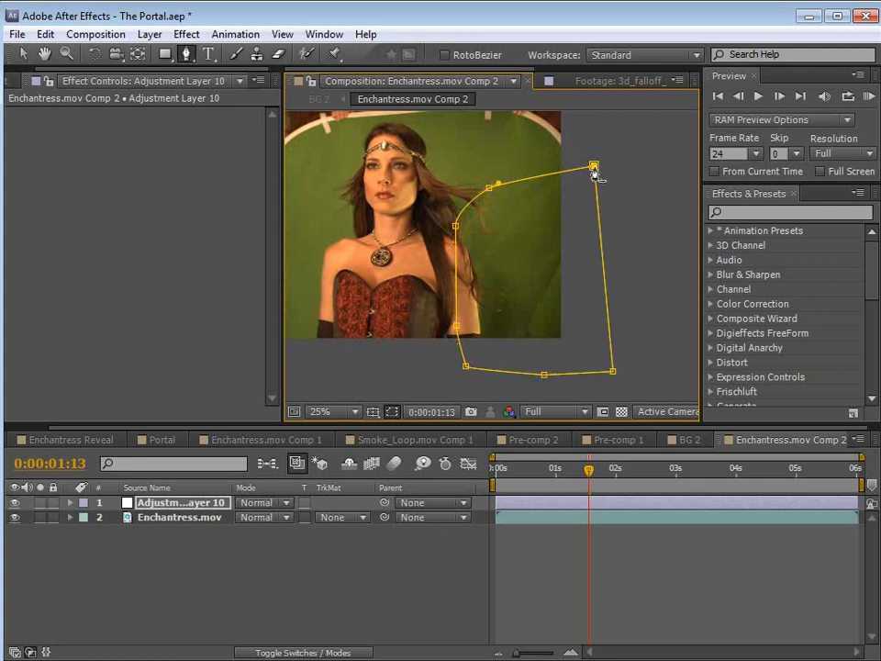
# Apply Curves to the adjustment layer and bend the RGB curve upward to brighten the masked green screen.
pyautogui.click(185, 34)
pyautogui.click(245, 198)
pyautogui.click(461, 495)
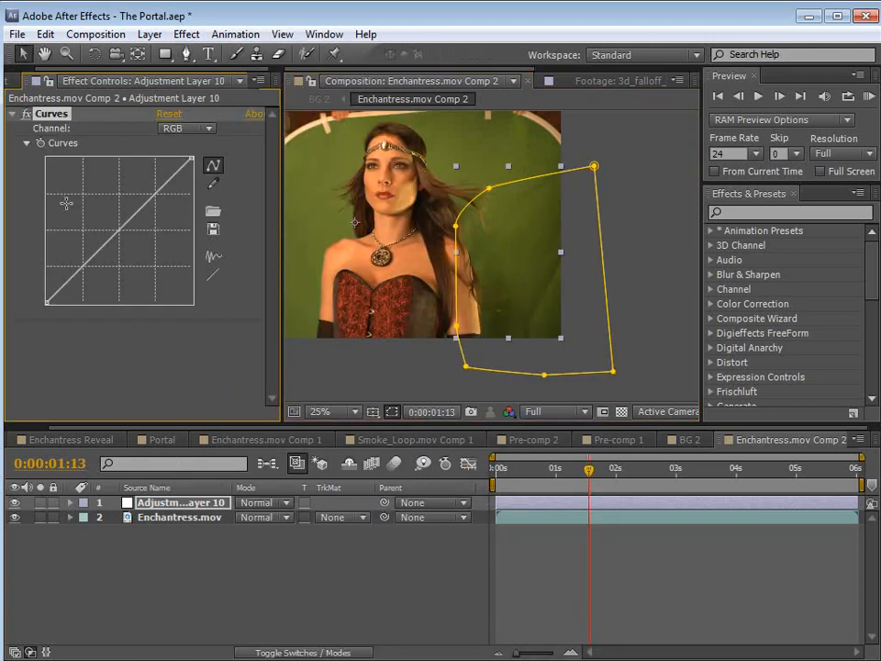
pyautogui.moveTo(105, 242); pyautogui.dragTo(90, 232)
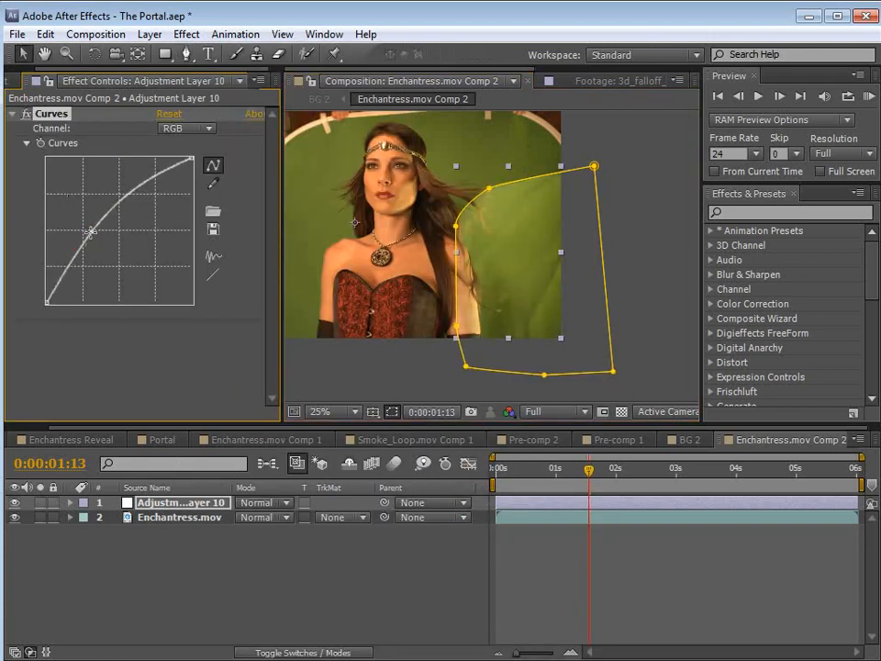
# Set the mask's feather to 452 pixels and nudge its lower corner near her arm and its upper curve point by her hair.
pyautogui.click(173, 503)
pyautogui.press('f')
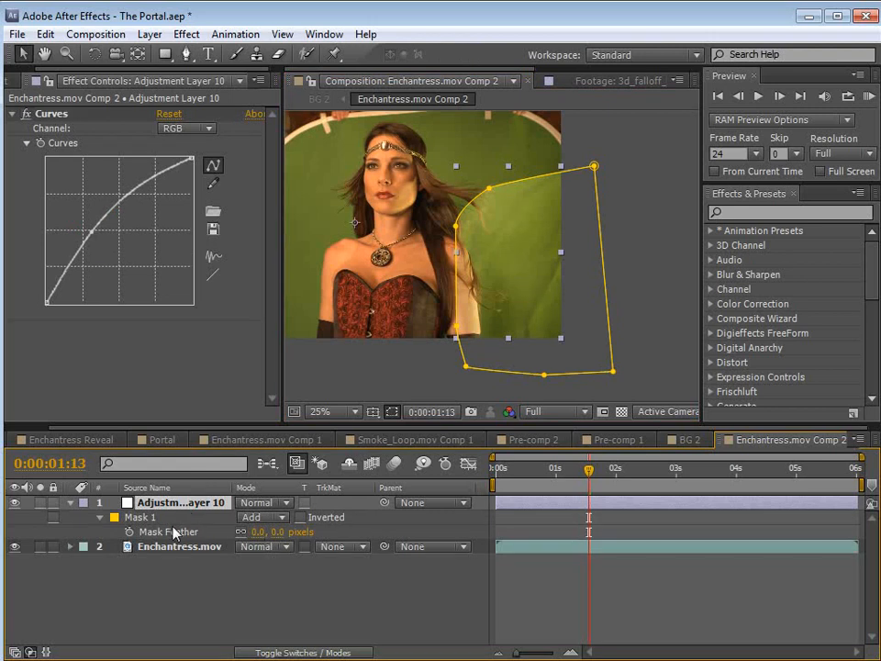
pyautogui.moveTo(275, 536); pyautogui.dragTo(500, 533)
pyautogui.moveTo(626, 546); pyautogui.dragTo(632, 547)
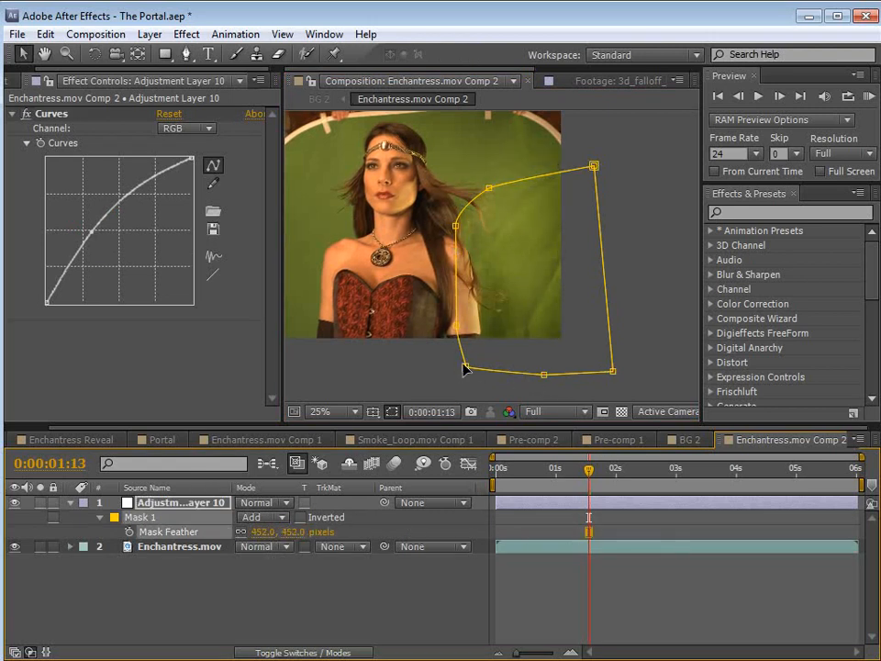
pyautogui.moveTo(465, 366); pyautogui.dragTo(459, 374)
pyautogui.click(493, 190)
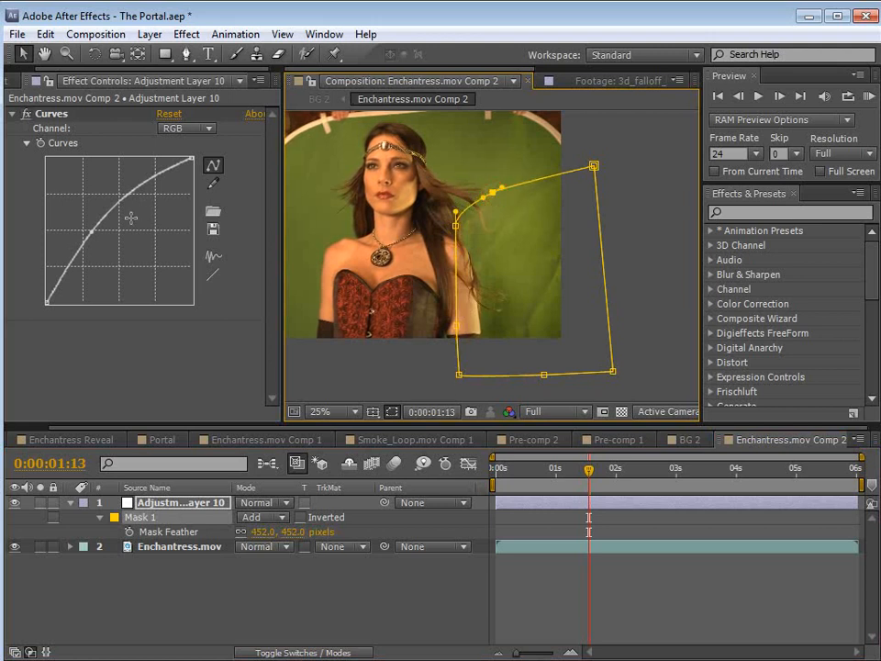
# Refine the RGB curve with a second point in the shadows, and check the brightened screen beside her arm.
pyautogui.click(95, 234)
pyautogui.click(64, 271)
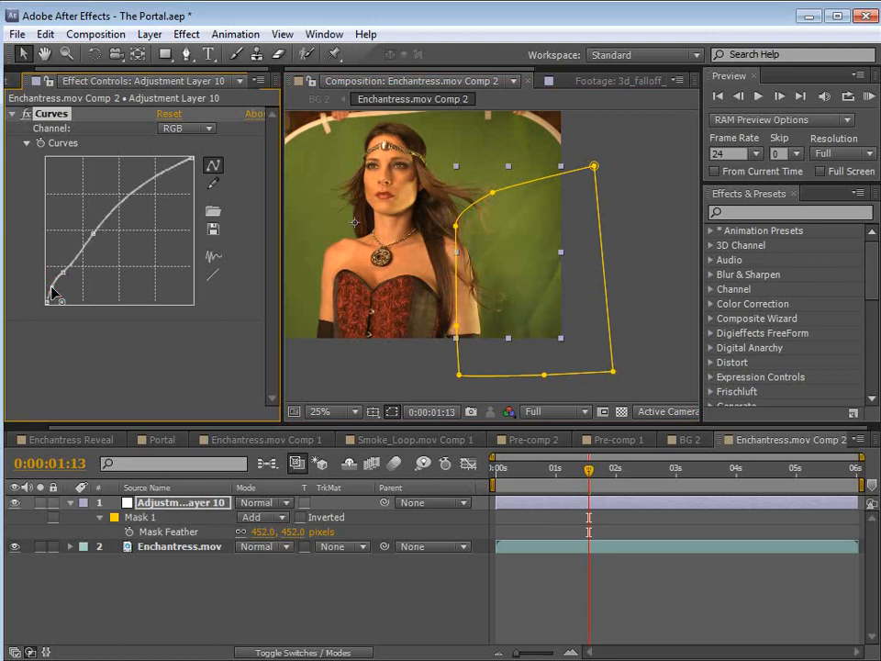
pyautogui.click(62, 272)
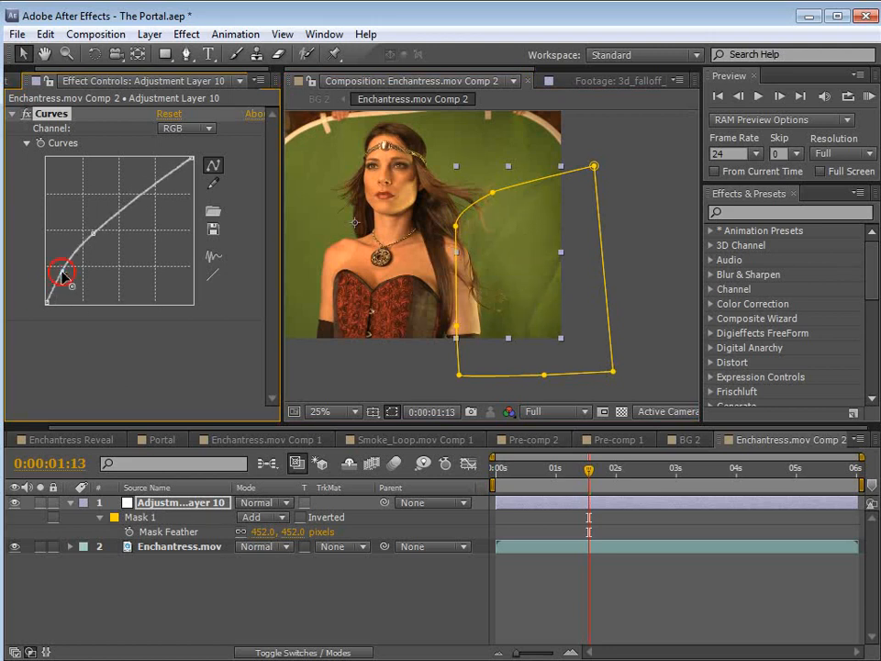
pyautogui.scroll(1, 558, 308)
pyautogui.moveTo(557, 308); pyautogui.dragTo(539, 308)
pyautogui.scroll(-1, 506, 264)
pyautogui.moveTo(503, 346); pyautogui.dragTo(511, 342)
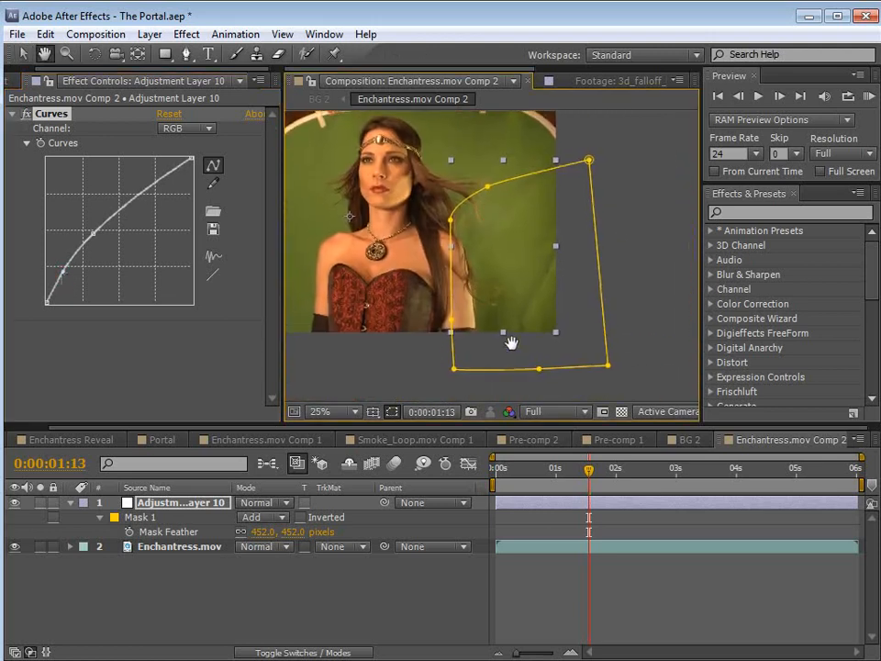
# Duplicate the adjustment layer and reshape the copy's mask into a narrow area along her lower arm.
pyautogui.click(568, 529)
pyautogui.click(552, 504)
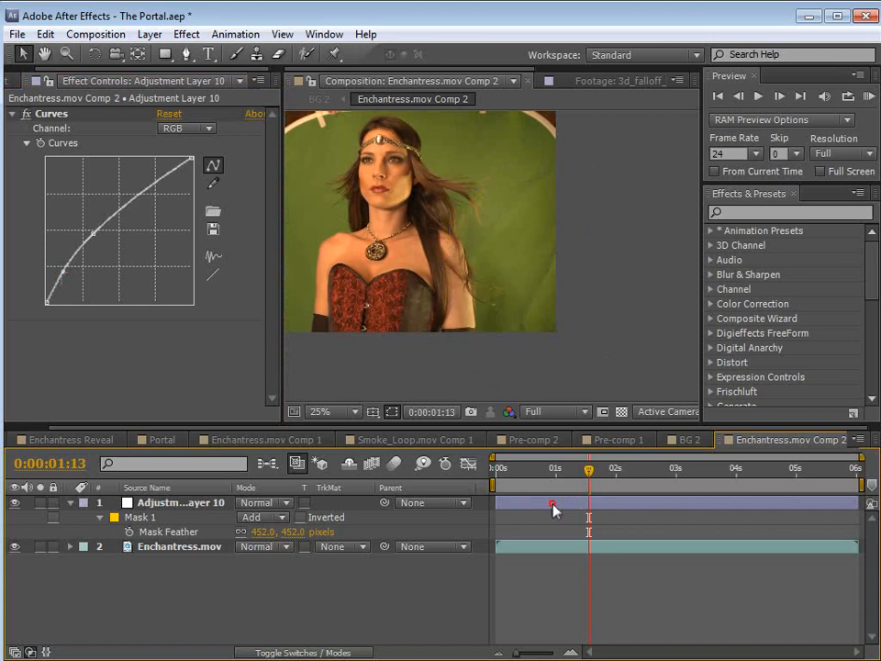
pyautogui.hotkey('ctrl', 'd')
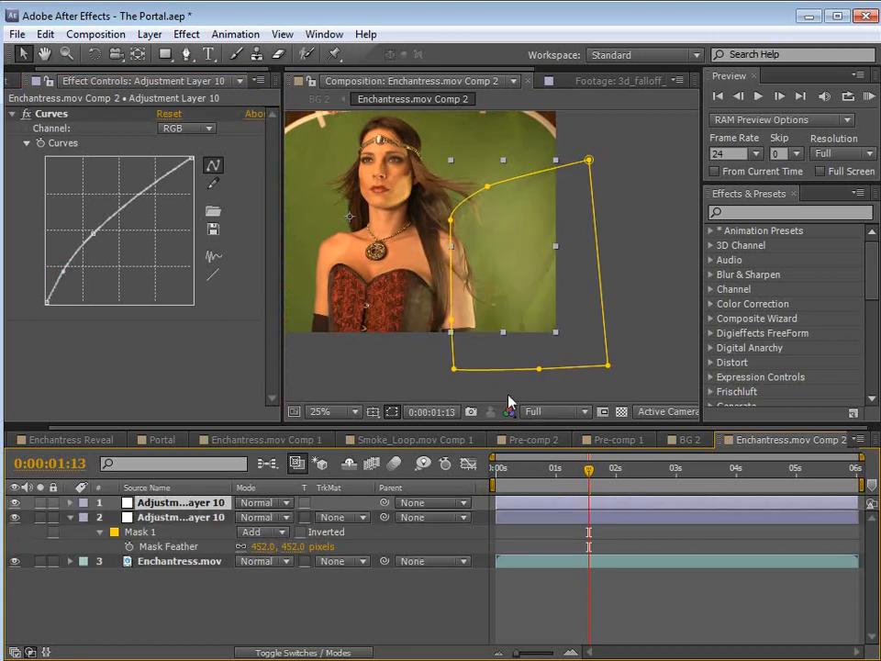
pyautogui.click(588, 160)
pyautogui.moveTo(588, 170); pyautogui.dragTo(489, 253)
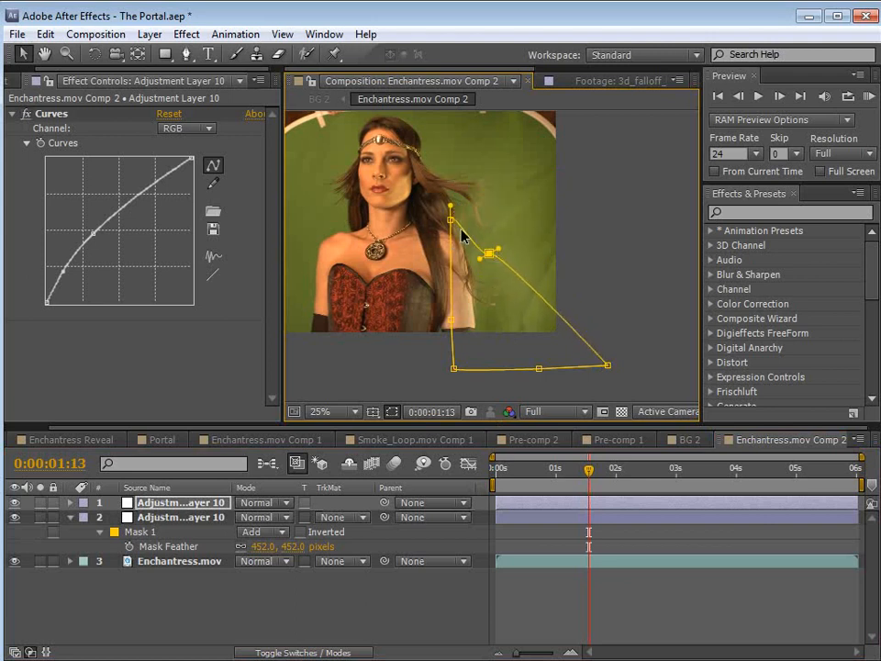
pyautogui.moveTo(450, 220); pyautogui.dragTo(467, 286)
pyautogui.click(606, 366)
pyautogui.moveTo(599, 367); pyautogui.dragTo(512, 395)
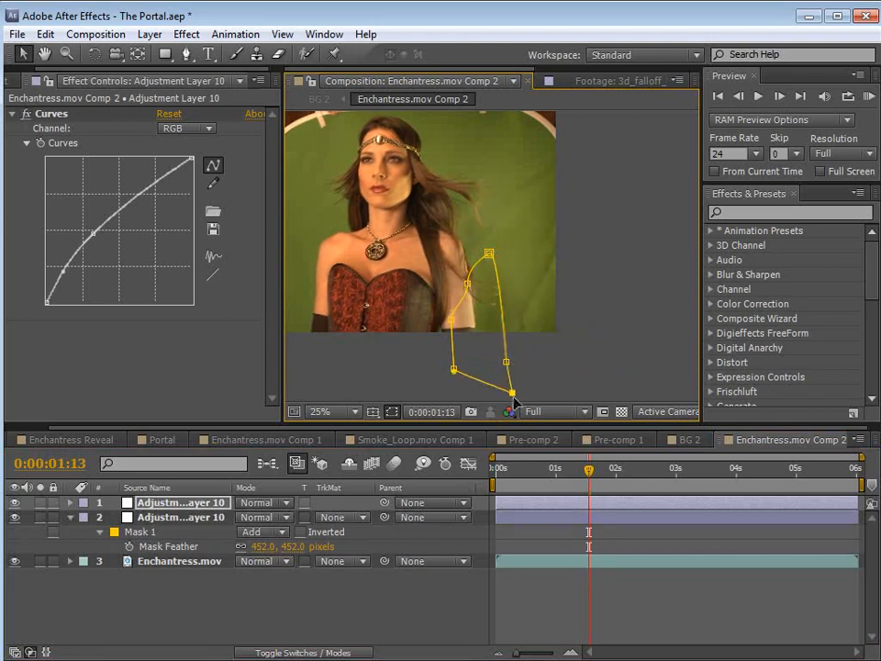
# Raise the midpoint of the duplicate's RGB curve, and solo Enchantress.mov on and off to compare with the original footage.
pyautogui.moveTo(64, 271); pyautogui.dragTo(64, 273)
pyautogui.moveTo(91, 230)
pyautogui.mouseDown()
pyautogui.moveTo(96, 236)
pyautogui.moveTo(95, 224)
pyautogui.mouseUp()
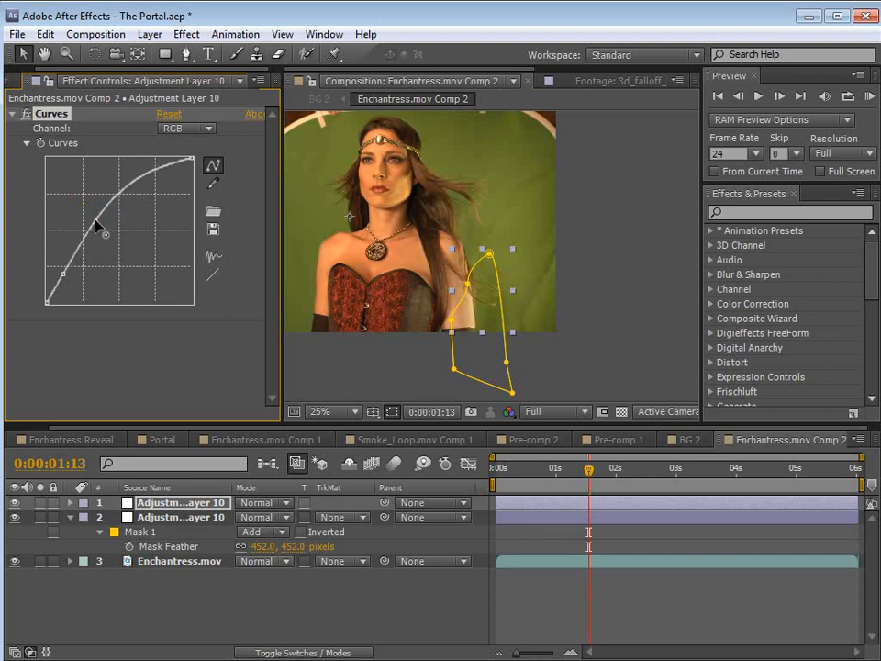
pyautogui.click(592, 539)
pyautogui.click(37, 561)
pyautogui.click(38, 562)
pyautogui.click(38, 562)
pyautogui.click(39, 561)
# Set the lower adjustment layer's Opacity to 88%, and scrub the footage back to 0:00:00:00 to check the green screen.
pyautogui.click(174, 516)
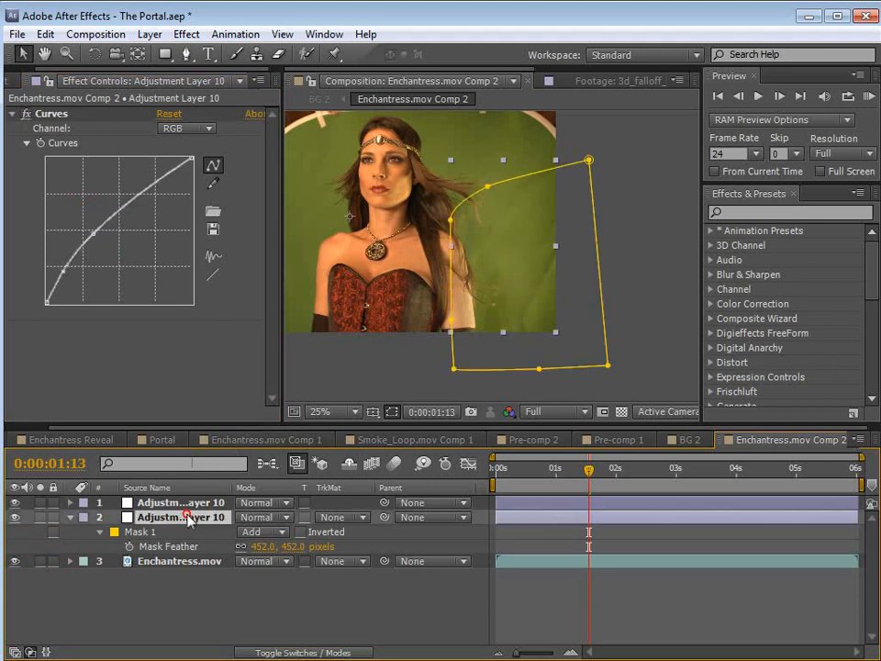
pyautogui.press('t')
pyautogui.moveTo(232, 531); pyautogui.dragTo(236, 531)
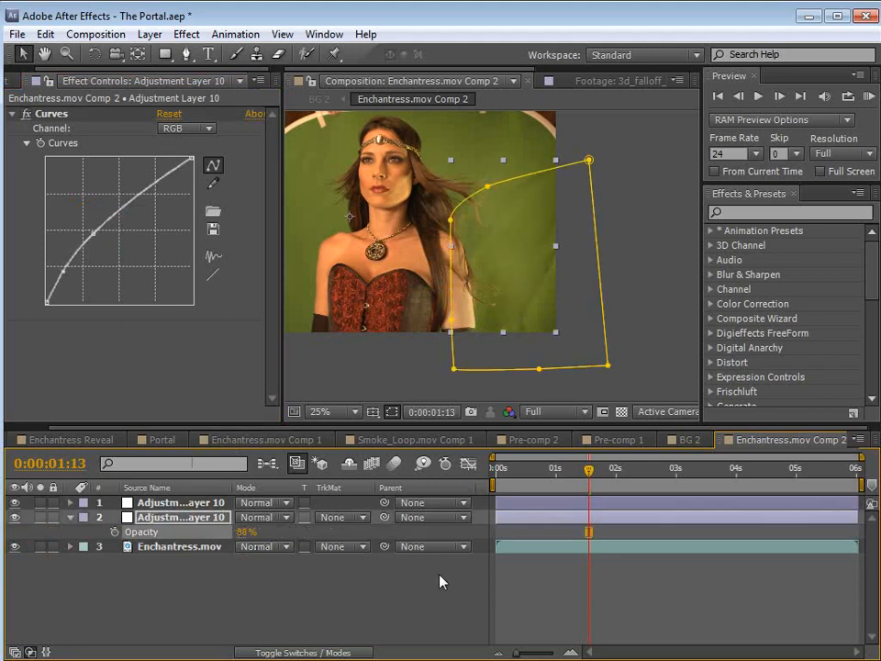
pyautogui.click(439, 577)
pyautogui.press('space')
pyautogui.moveTo(473, 243); pyautogui.dragTo(531, 272)
pyautogui.moveTo(603, 483); pyautogui.dragTo(466, 492)
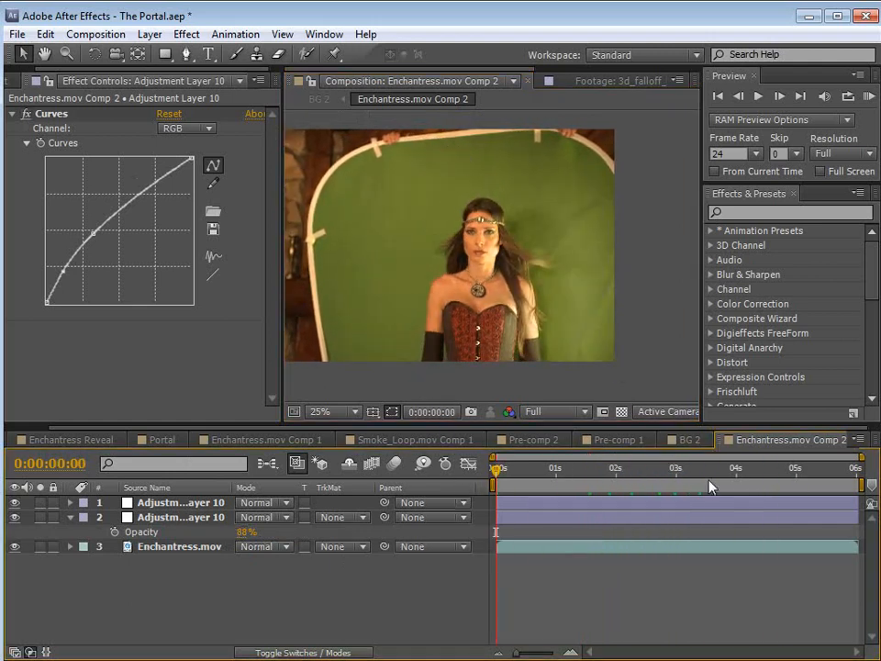
# Return to the BG 2 comp and inspect the keyed edge of her arm and hair at 0:00:01:19.
pyautogui.click(683, 440)
pyautogui.scroll(2, 552, 321)
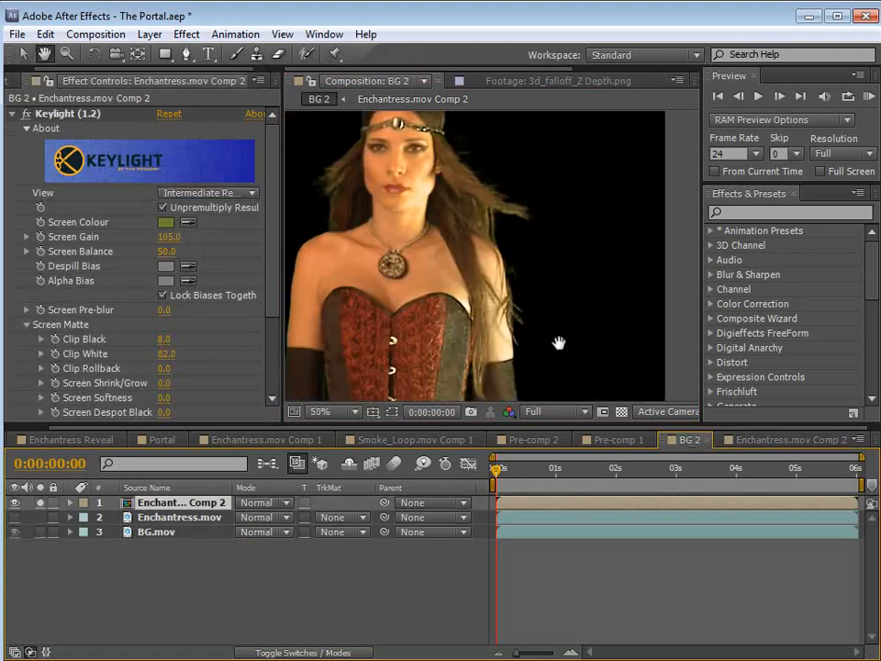
pyautogui.click(548, 475)
pyautogui.moveTo(553, 484); pyautogui.dragTo(604, 481)
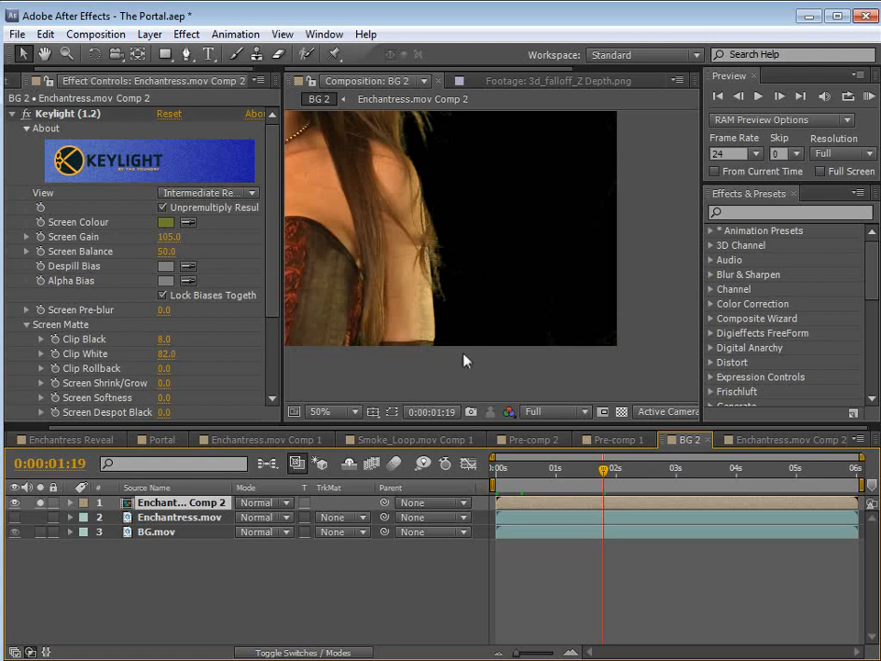
pyautogui.press('space')
pyautogui.moveTo(414, 242); pyautogui.dragTo(435, 259)
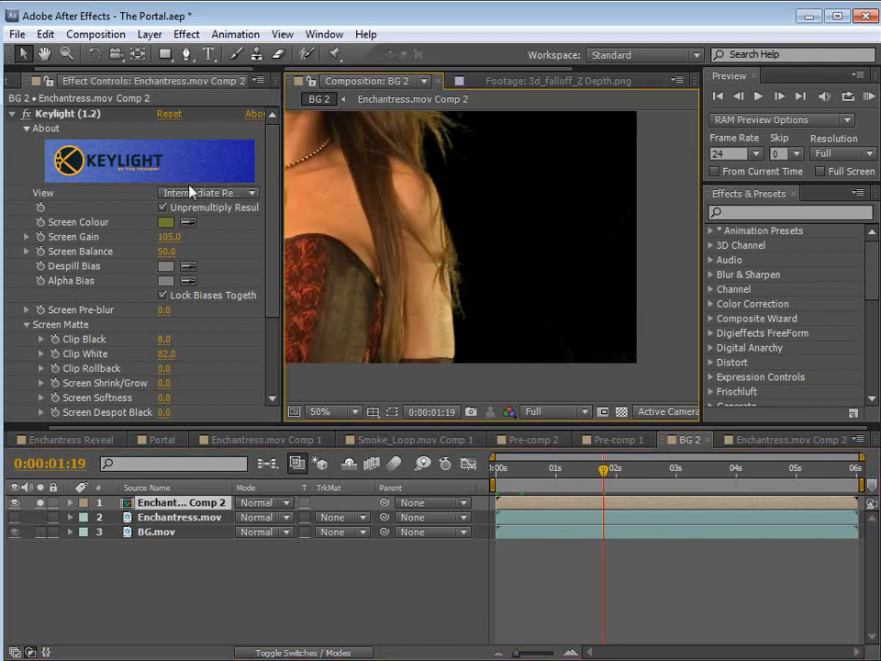
# Switch Keylight's View to Screen Matte and take a snapshot of the matte around her hair and arm.
pyautogui.click(189, 192)
pyautogui.click(287, 287)
pyautogui.press('space')
pyautogui.moveTo(462, 261); pyautogui.dragTo(491, 239)
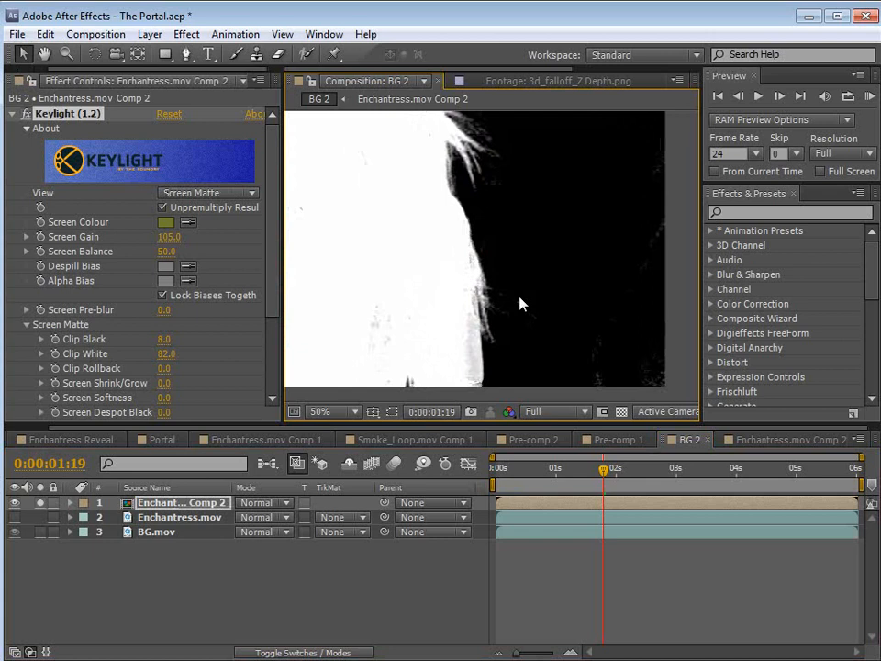
pyautogui.click(471, 411)
# Hide the lower adjustment layer in Enchantress.mov Comp 2 and go back to the BG 2 comp.
pyautogui.click(753, 441)
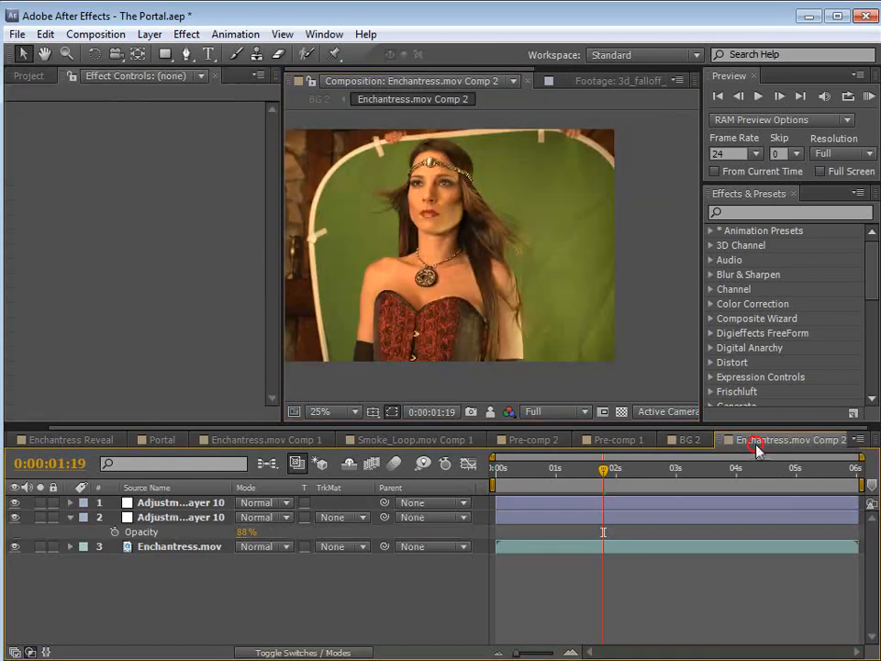
pyautogui.click(15, 515)
pyautogui.click(688, 439)
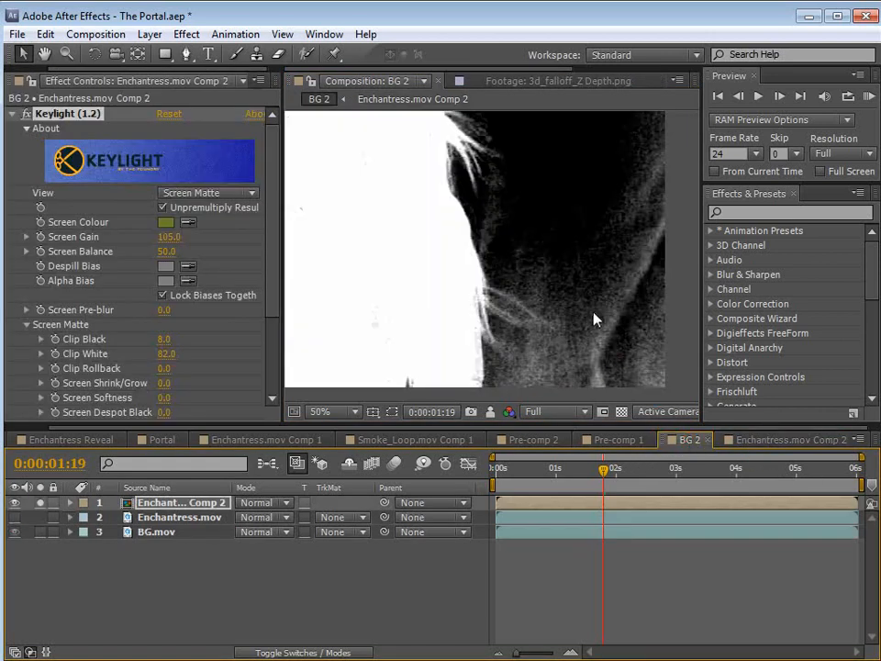
# Compare the current screen matte with the stored snapshot, and examine the loose hair strands up close.
pyautogui.click(489, 412)
pyautogui.click(490, 412)
pyautogui.click(491, 412)
pyautogui.press('space')
pyautogui.moveTo(552, 238); pyautogui.dragTo(582, 393)
pyautogui.moveTo(494, 339); pyautogui.dragTo(463, 292)
pyautogui.scroll(1, 478, 314)
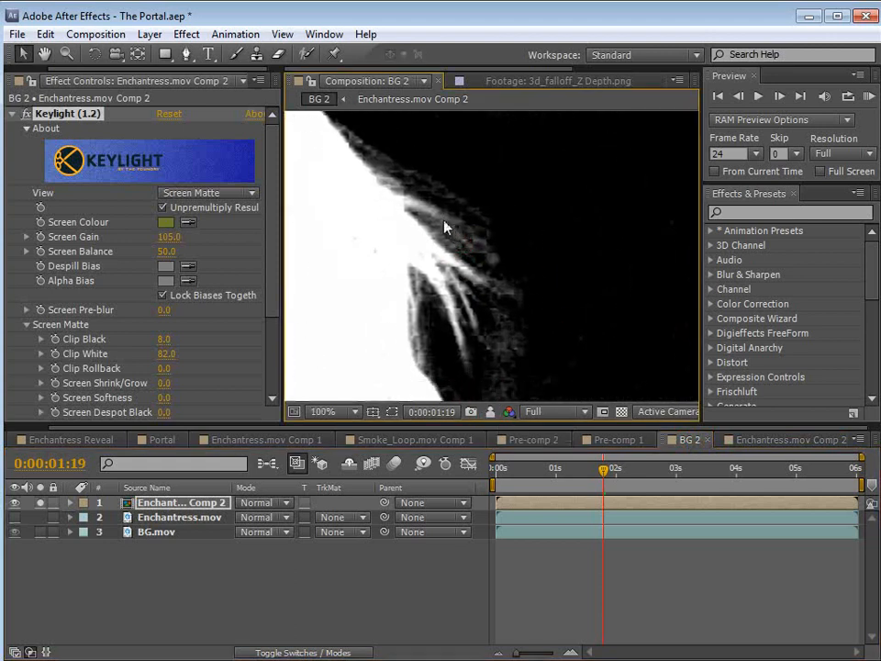
pyautogui.press('space')
pyautogui.scroll(-1, 474, 245)
pyautogui.moveTo(464, 251); pyautogui.dragTo(445, 201)
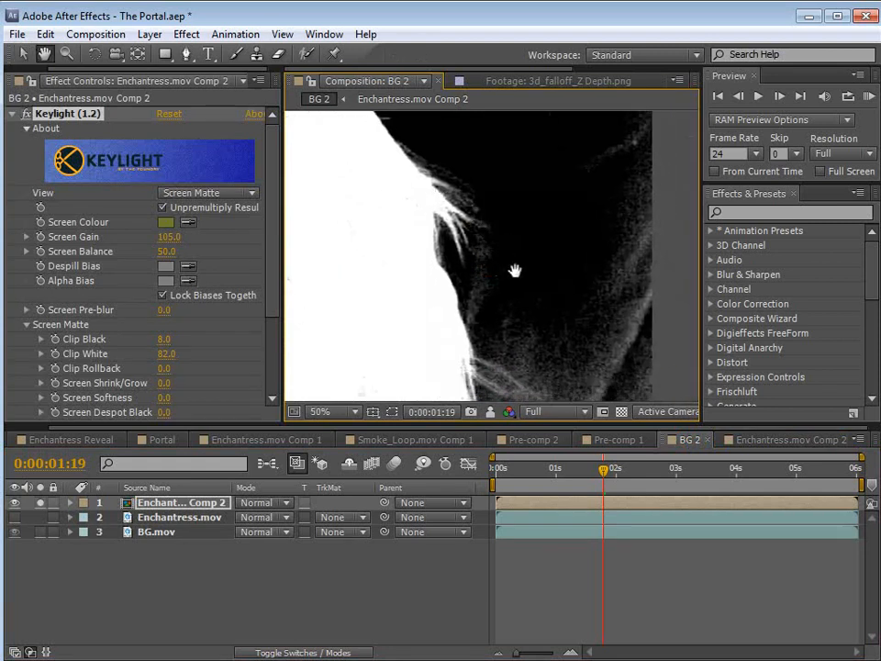
pyautogui.moveTo(488, 231); pyautogui.dragTo(489, 241)
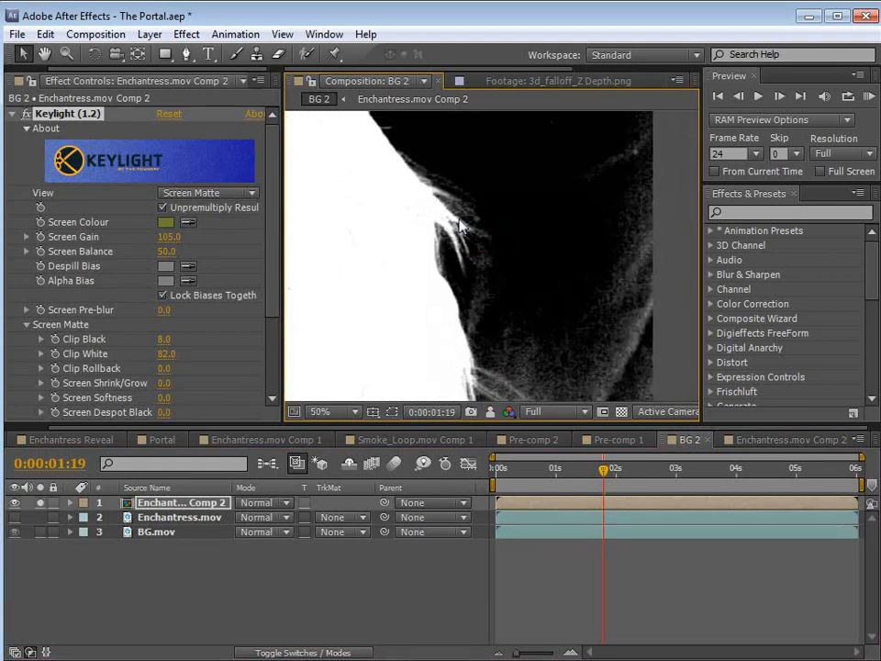
# Show the snapshot again for comparison, and examine the matte beside her lower arm and the screen's corner.
pyautogui.click(493, 413)
pyautogui.click(493, 414)
pyautogui.press('space')
pyautogui.moveTo(617, 365); pyautogui.dragTo(614, 271)
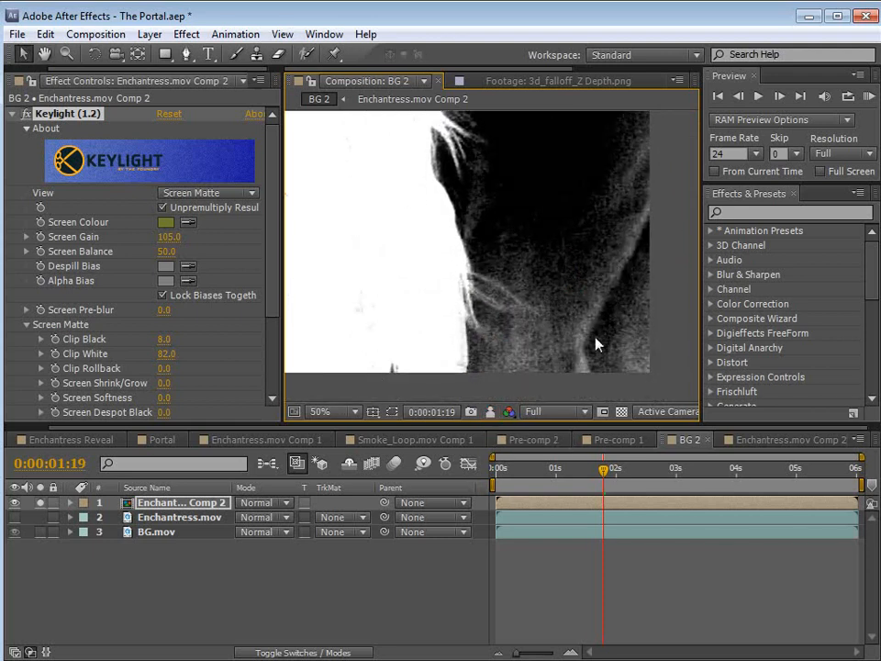
# Set Keylight's View to Intermediate Result on the Enchantress.mov Comp 2 layer.
pyautogui.click(489, 414)
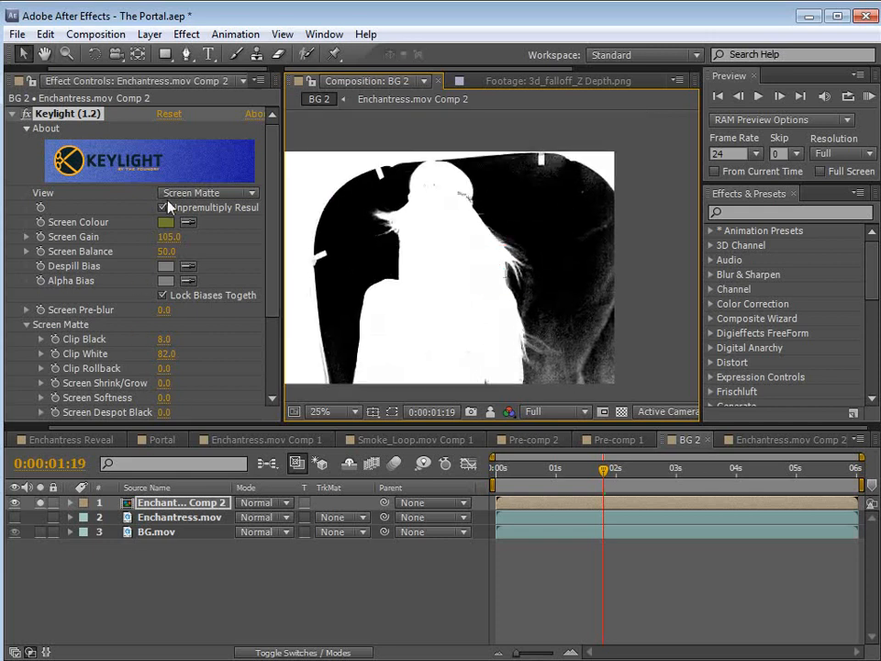
pyautogui.click(199, 195)
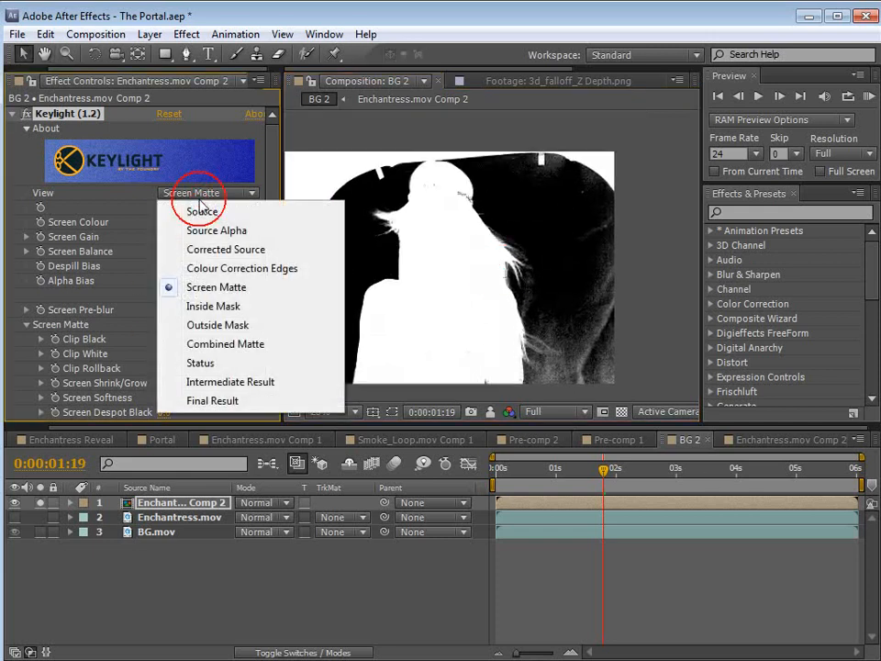
pyautogui.click(221, 381)
pyautogui.scroll(1, 619, 338)
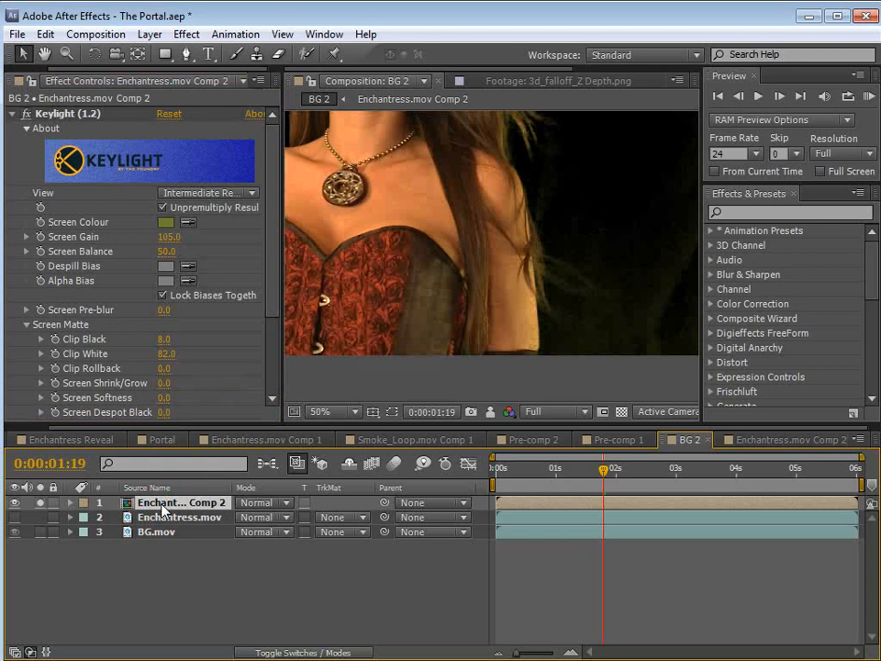
# Turn on both adjustment layers in Enchantress.mov Comp 2 and check the green screen beside her arm.
pyautogui.click(778, 441)
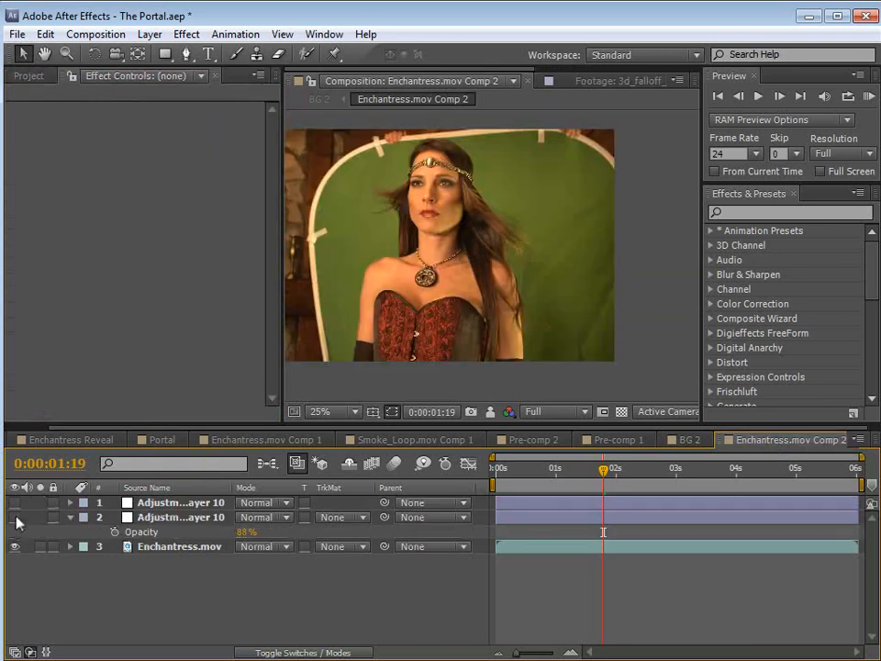
pyautogui.moveTo(15, 516); pyautogui.dragTo(16, 501)
pyautogui.press('space')
pyautogui.scroll(1, 587, 285)
pyautogui.moveTo(561, 330); pyautogui.dragTo(522, 242)
pyautogui.moveTo(619, 307); pyautogui.dragTo(602, 281)
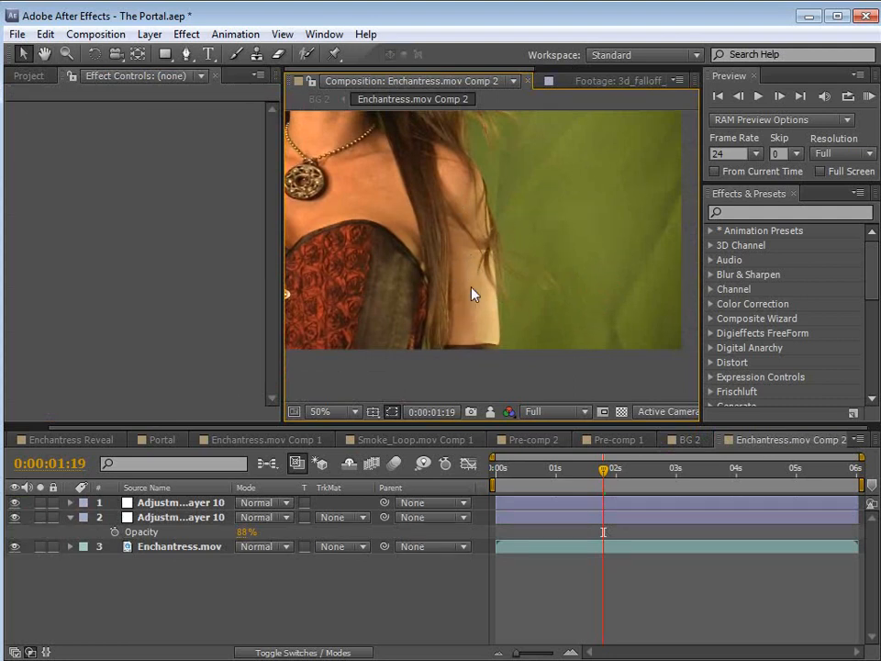
pyautogui.scroll(-1, 514, 292)
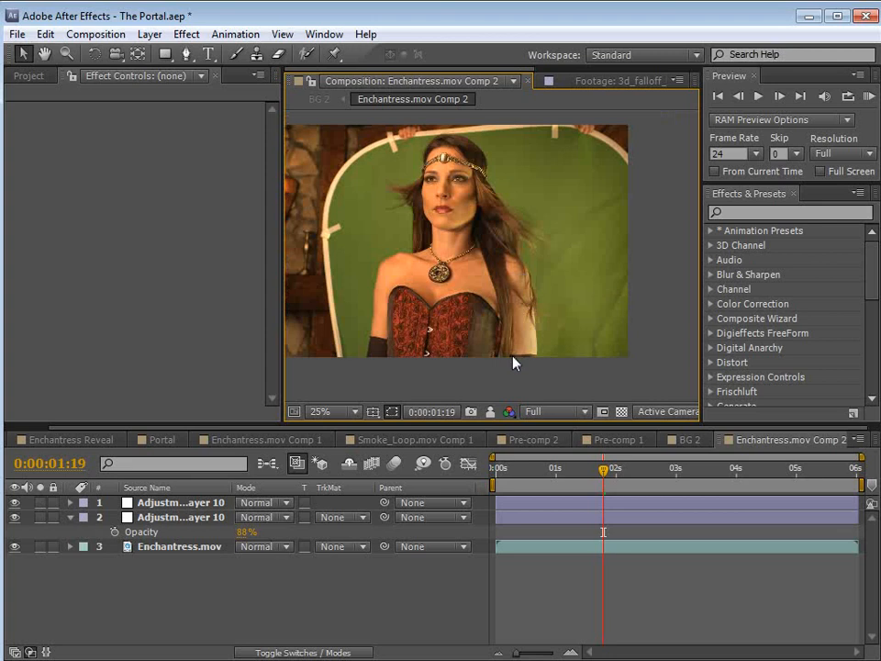
# Return to BG 2, take the Enchantress.mov Comp 2 layer off solo and hide it, and show the Enchantress.mov layer.
pyautogui.click(689, 442)
pyautogui.scroll(-1, 529, 299)
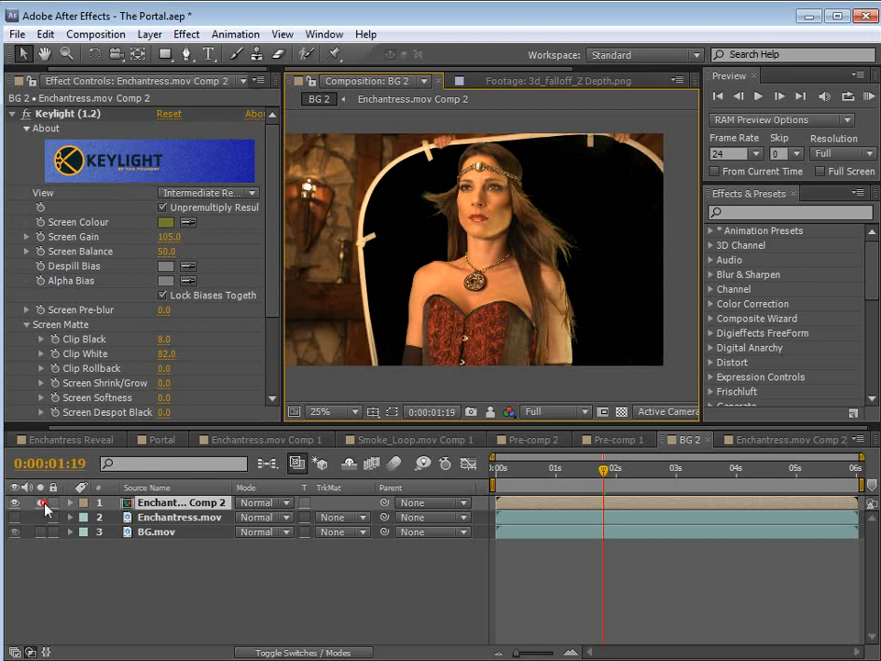
pyautogui.click(13, 504)
pyautogui.click(14, 503)
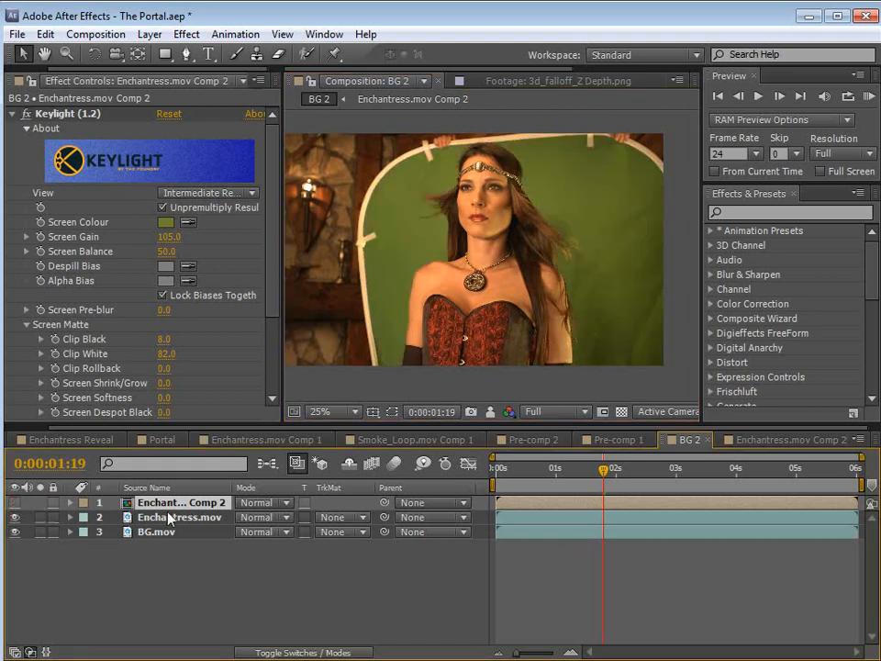
# Set the Enchantress.mov layer's track matte to Alpha Matte "Enchantress.mov Comp 2".
pyautogui.click(425, 366)
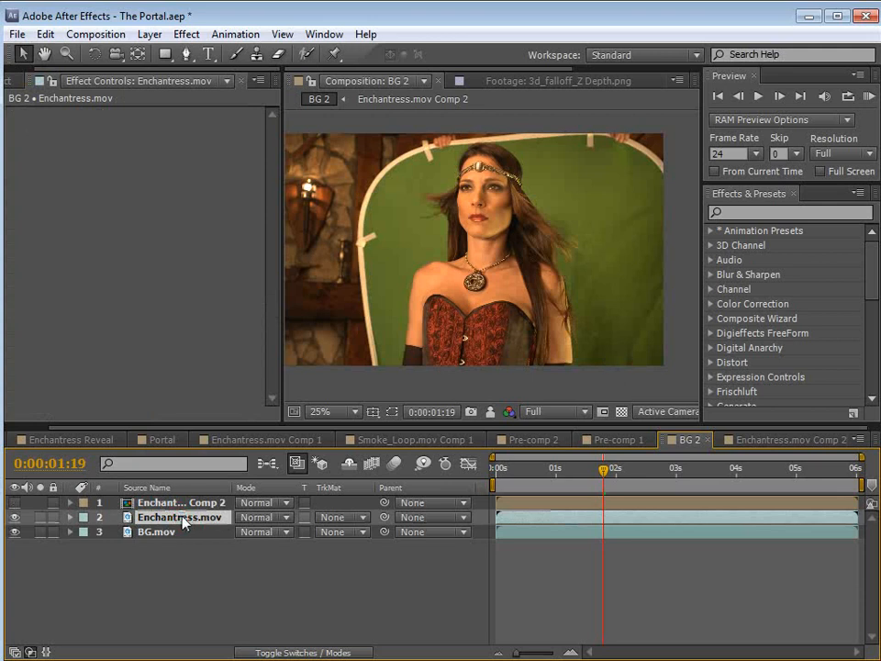
pyautogui.click(341, 517)
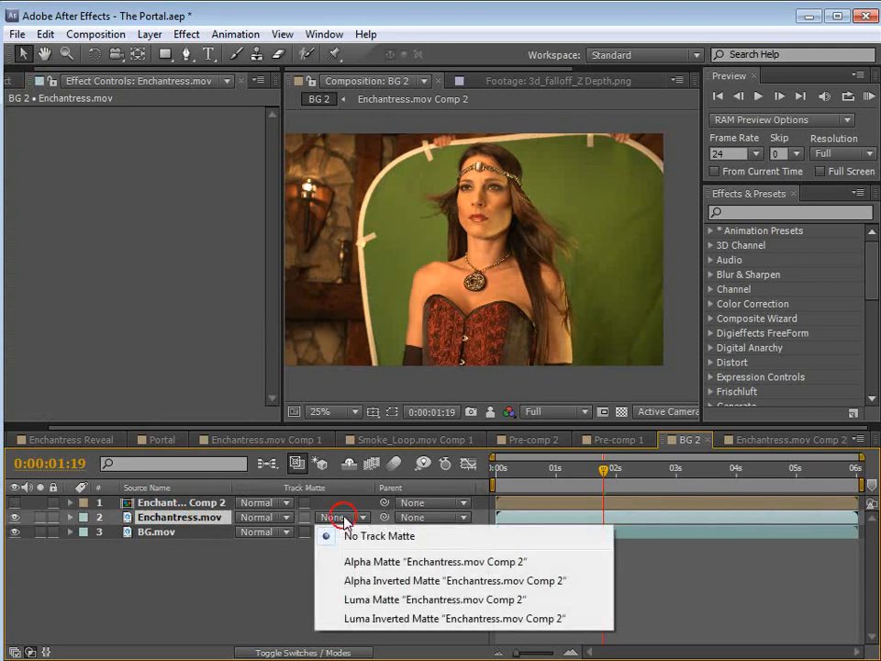
pyautogui.click(367, 561)
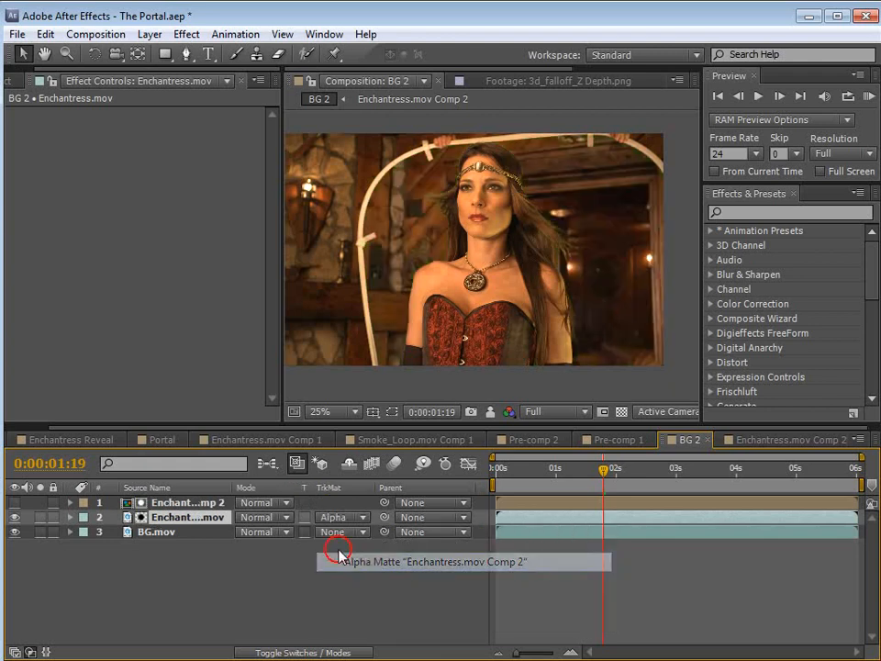
# Compare the original footage with the keyed Comp 2 layer around her arm by toggling the matte layer's visibility.
pyautogui.click(206, 504)
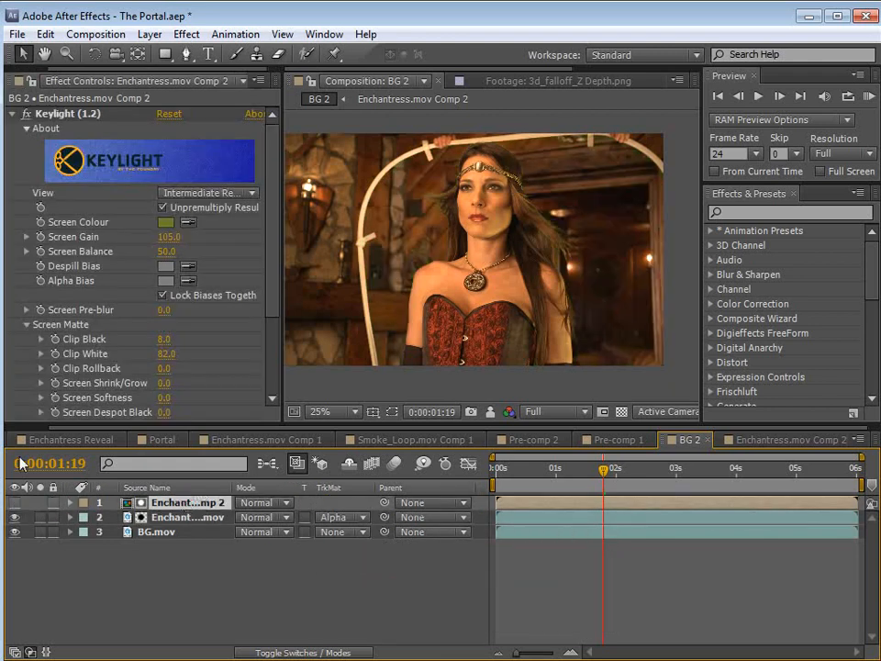
pyautogui.click(55, 113)
pyautogui.moveTo(593, 337); pyautogui.dragTo(489, 193)
pyautogui.click(147, 518)
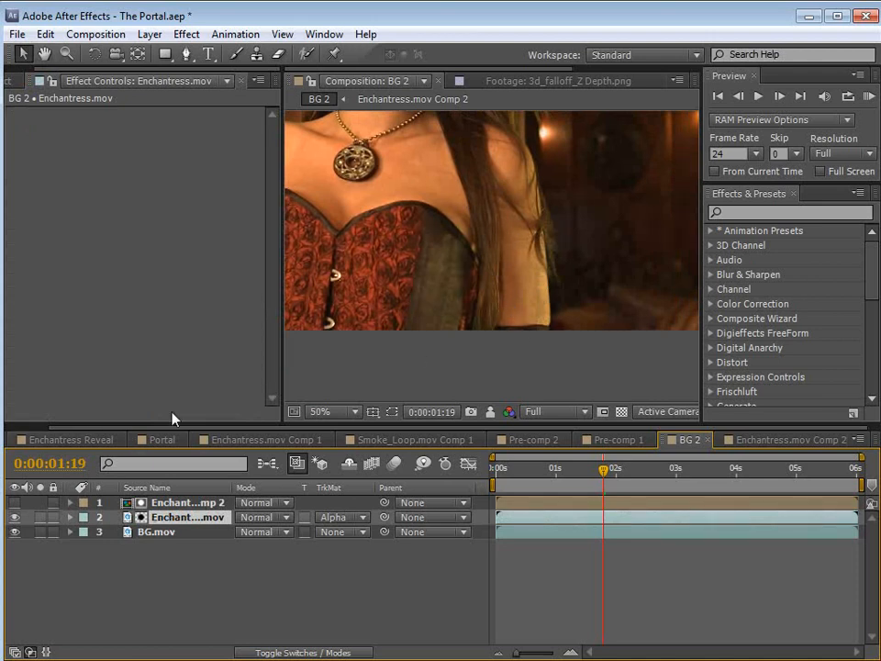
pyautogui.click(14, 503)
pyautogui.click(15, 503)
pyautogui.click(15, 503)
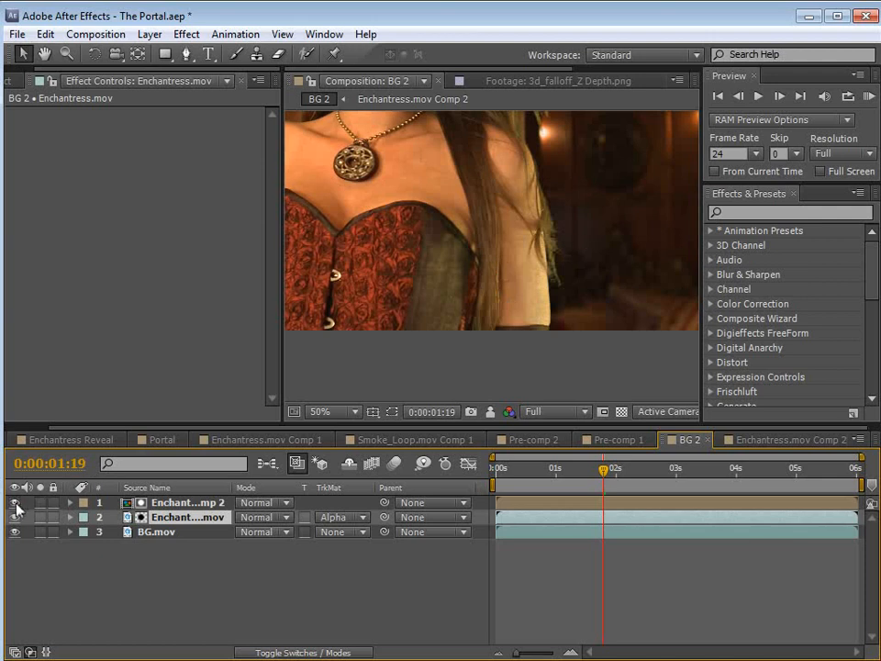
pyautogui.click(14, 503)
pyautogui.click(15, 503)
pyautogui.click(15, 503)
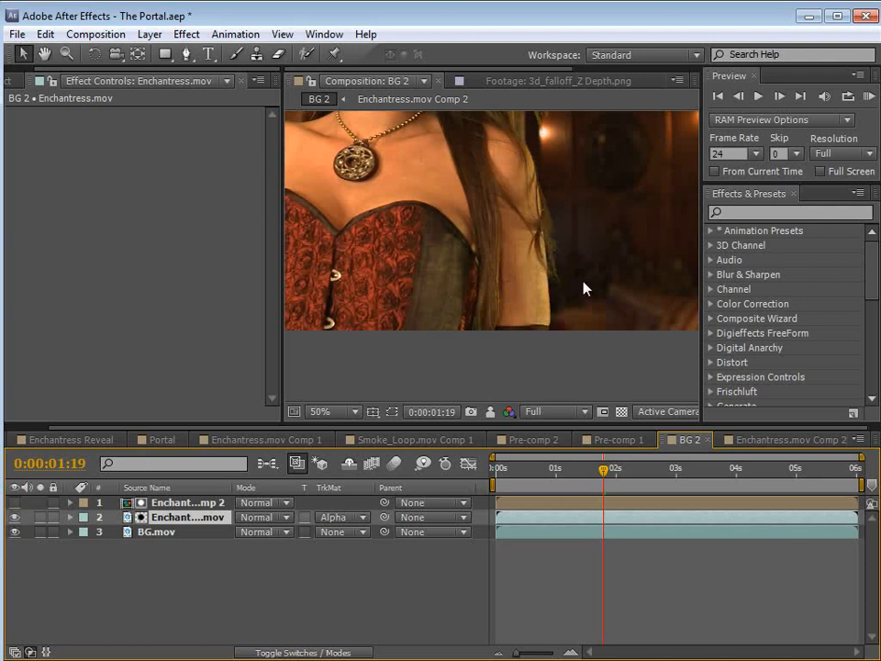
# Examine the loose hair beside her neck and shoulder against the background at 100% magnification.
pyautogui.press('space')
pyautogui.moveTo(507, 210); pyautogui.dragTo(538, 302)
pyautogui.scroll(-2, 523, 329)
pyautogui.moveTo(523, 255); pyautogui.dragTo(531, 301)
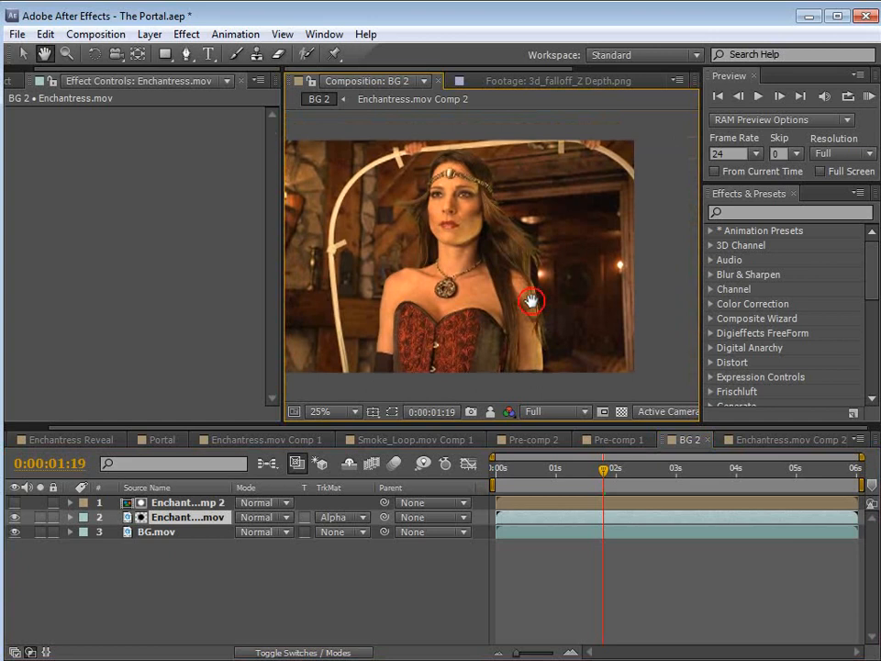
pyautogui.scroll(3, 493, 289)
pyautogui.moveTo(467, 397); pyautogui.dragTo(371, 413)
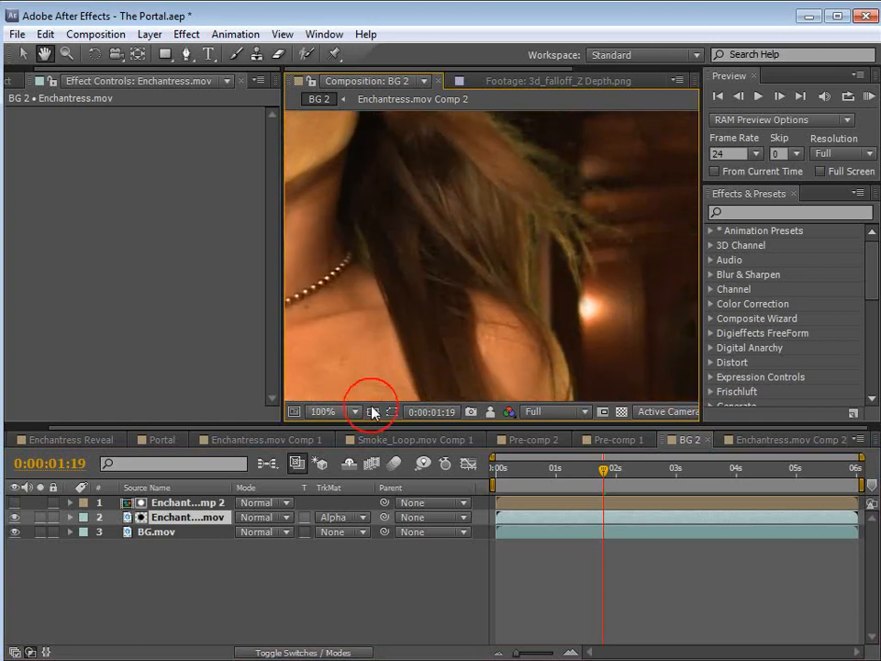
pyautogui.moveTo(511, 228); pyautogui.dragTo(492, 278)
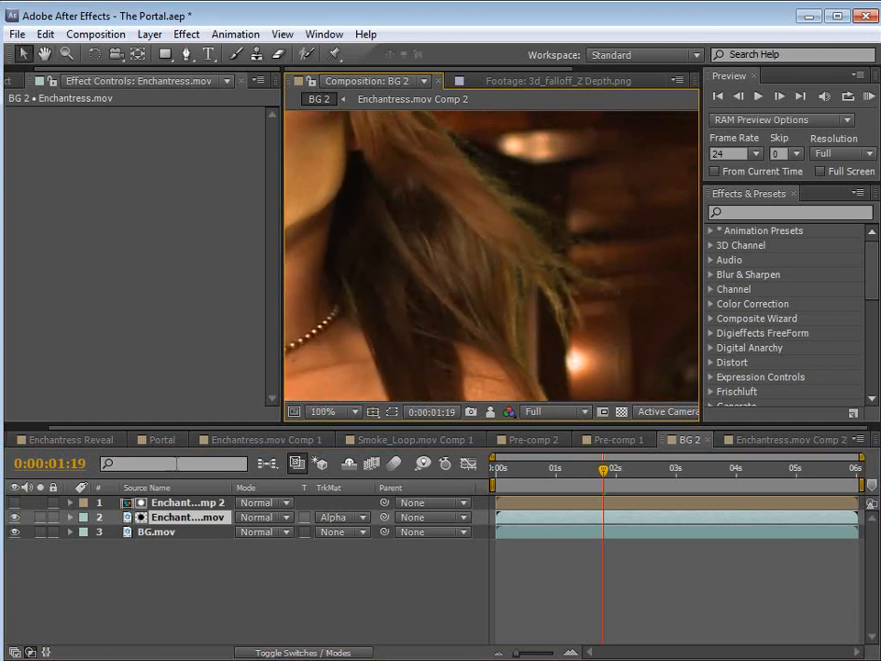
# Set Keylight's Screen Pre-blur to 1.0 on the Enchantress.mov Comp 2 matte layer.
pyautogui.click(167, 502)
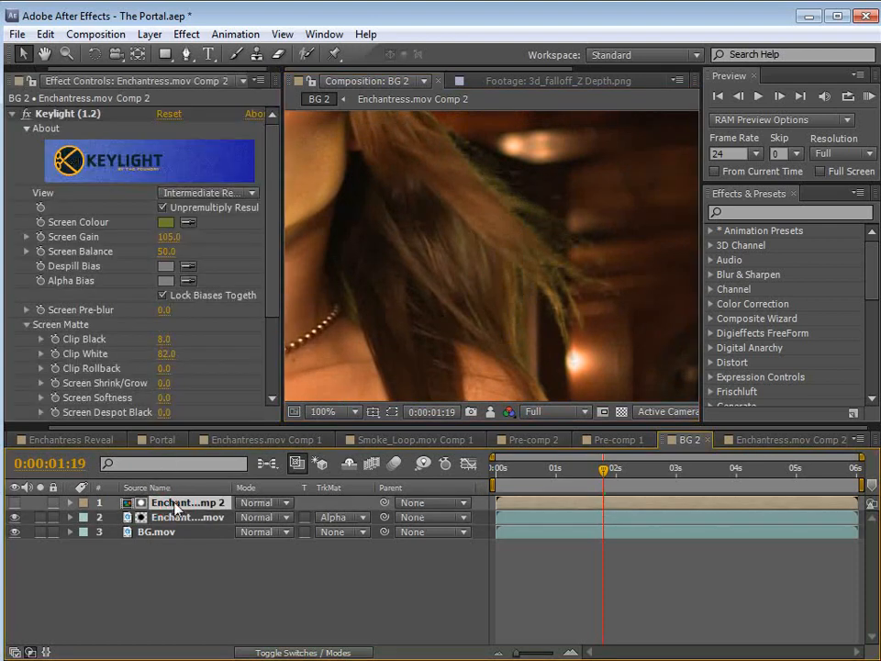
pyautogui.click(46, 114)
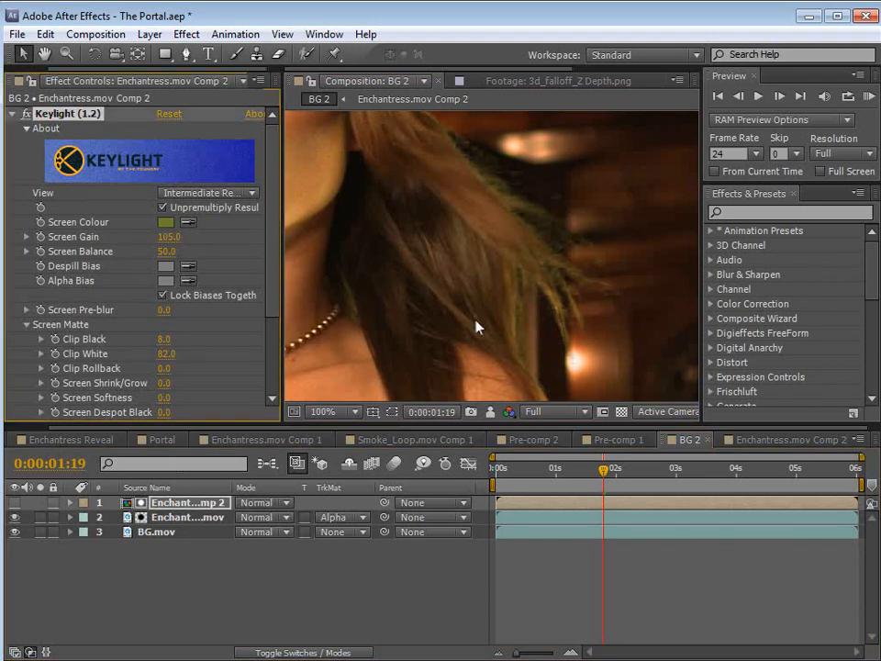
pyautogui.press('space')
pyautogui.moveTo(415, 218); pyautogui.dragTo(474, 248)
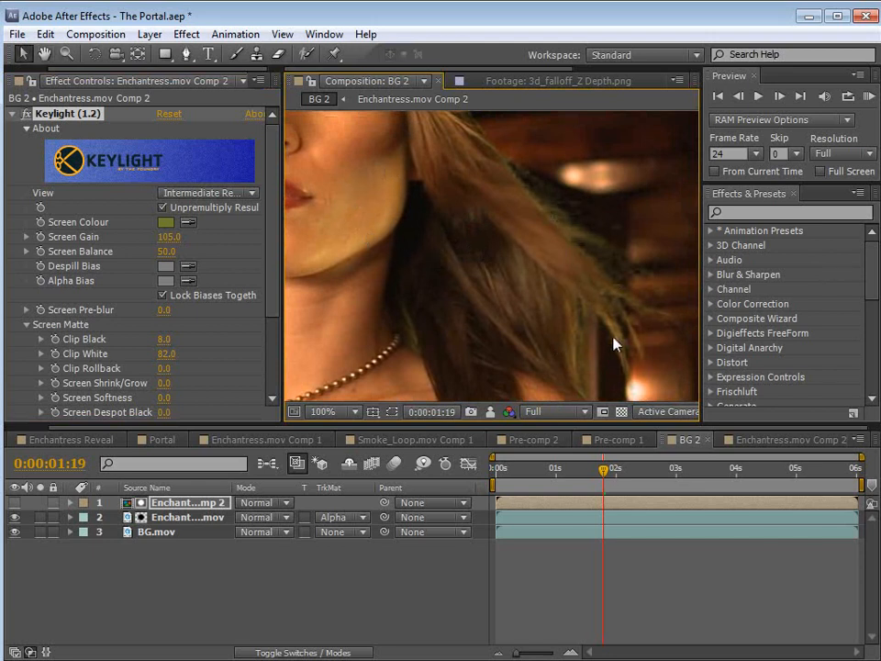
pyautogui.click(163, 310)
pyautogui.write('1')
pyautogui.press('Return')
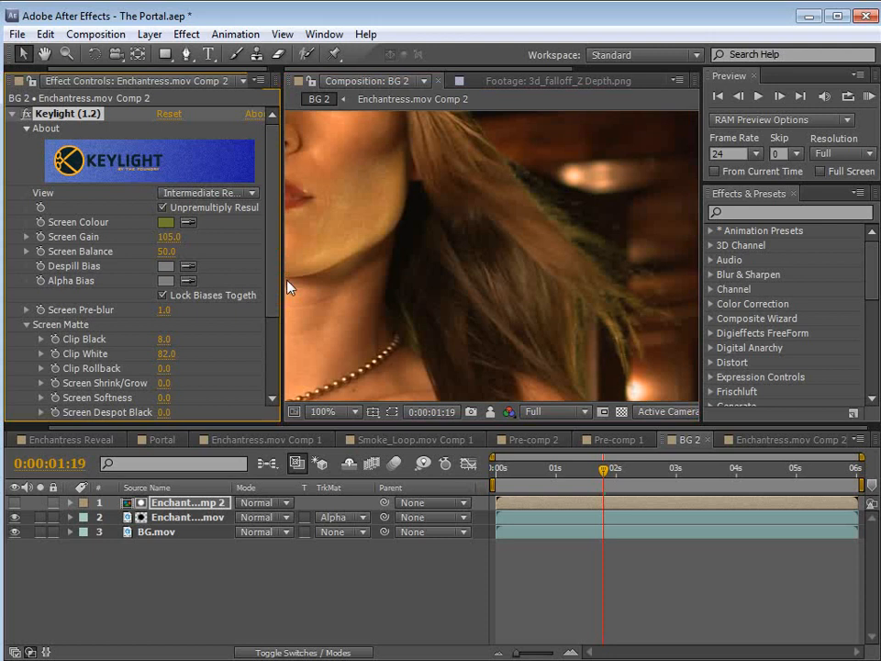
# Examine her hair edges and face against the background, trying a slight Screen Balance adjustment.
pyautogui.press('h')
pyautogui.moveTo(587, 303); pyautogui.dragTo(484, 299)
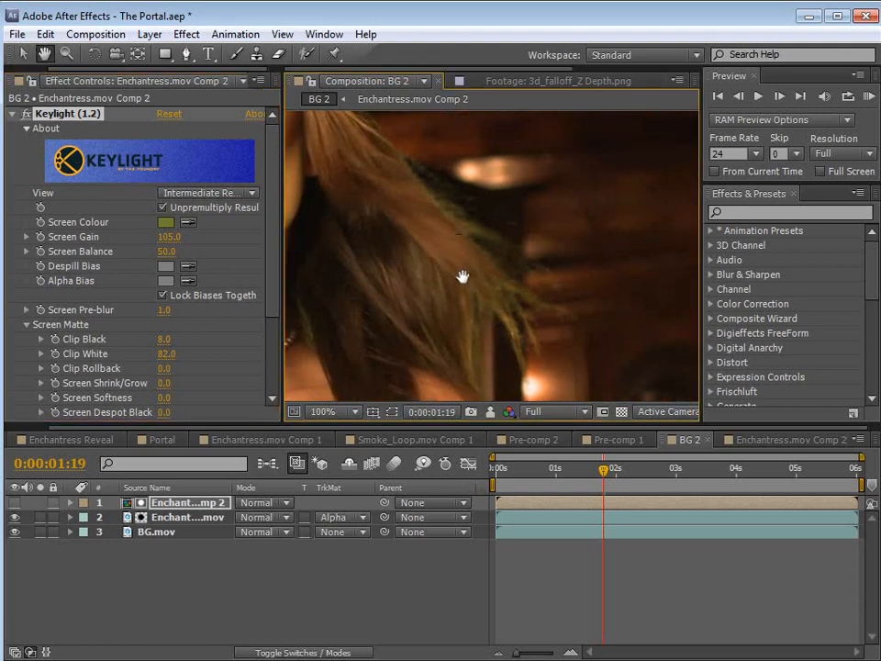
pyautogui.press('v')
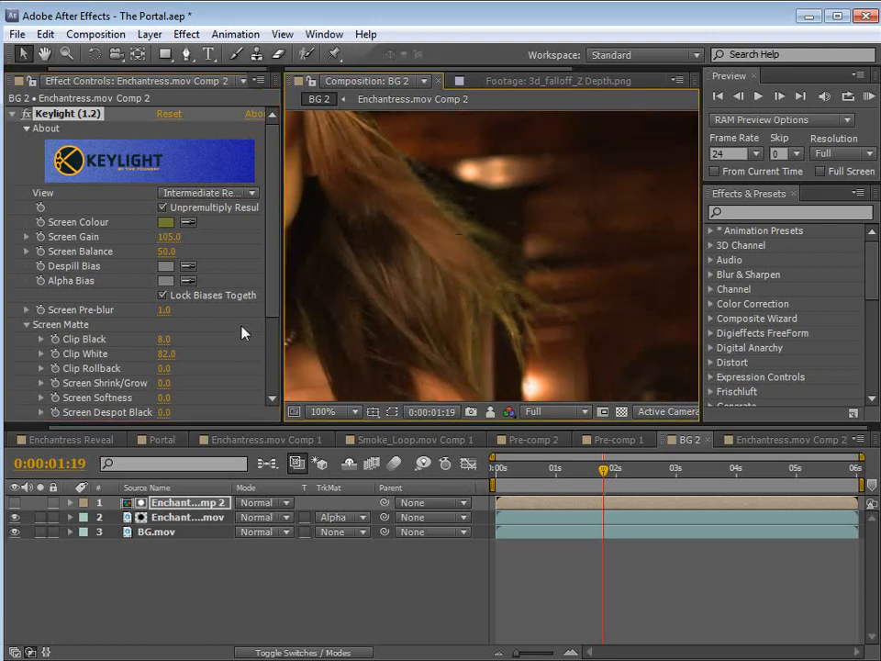
pyautogui.press('h')
pyautogui.moveTo(435, 231); pyautogui.dragTo(532, 271)
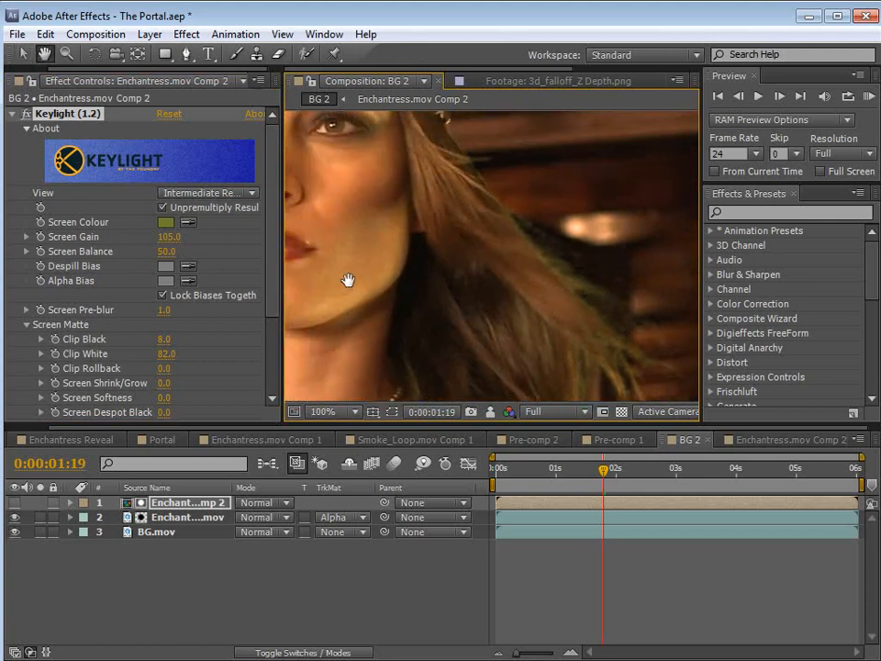
pyautogui.moveTo(347, 282); pyautogui.dragTo(506, 237)
pyautogui.press('v')
pyautogui.moveTo(166, 252)
pyautogui.mouseDown()
pyautogui.moveTo(134, 256)
pyautogui.moveTo(174, 250)
pyautogui.mouseUp()
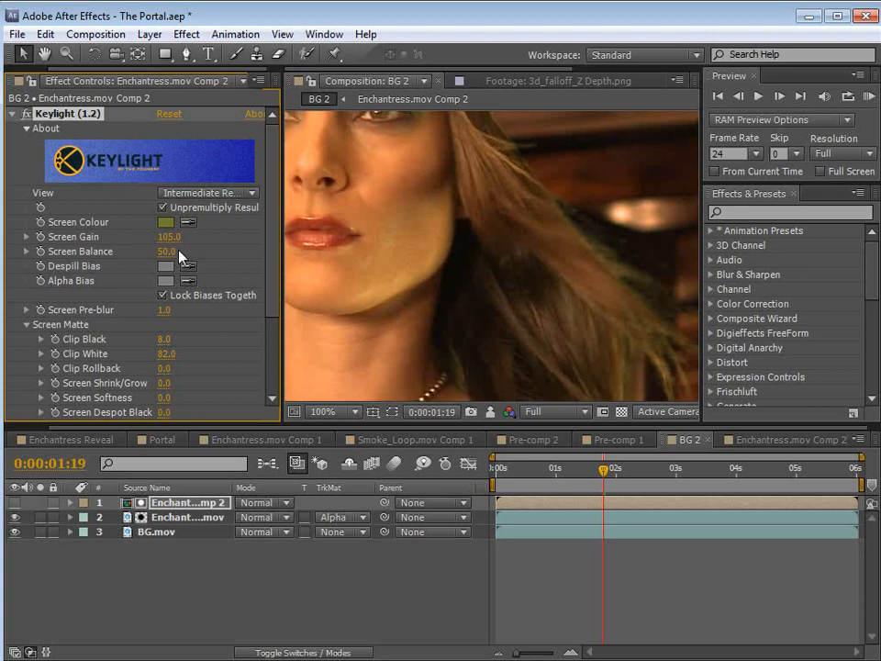
pyautogui.moveTo(550, 323); pyautogui.dragTo(531, 252)
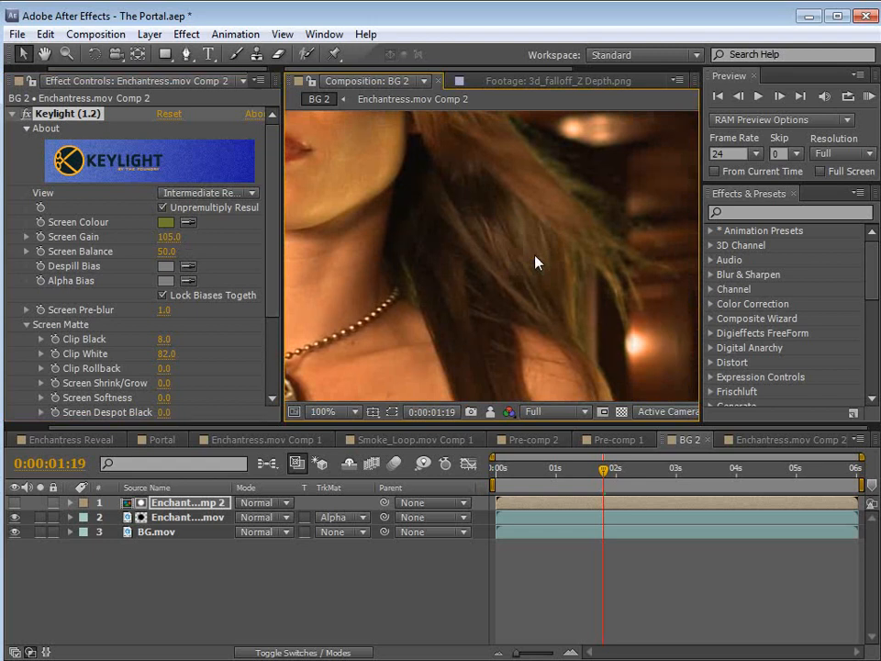
pyautogui.press('h')
pyautogui.moveTo(523, 301); pyautogui.dragTo(481, 285)
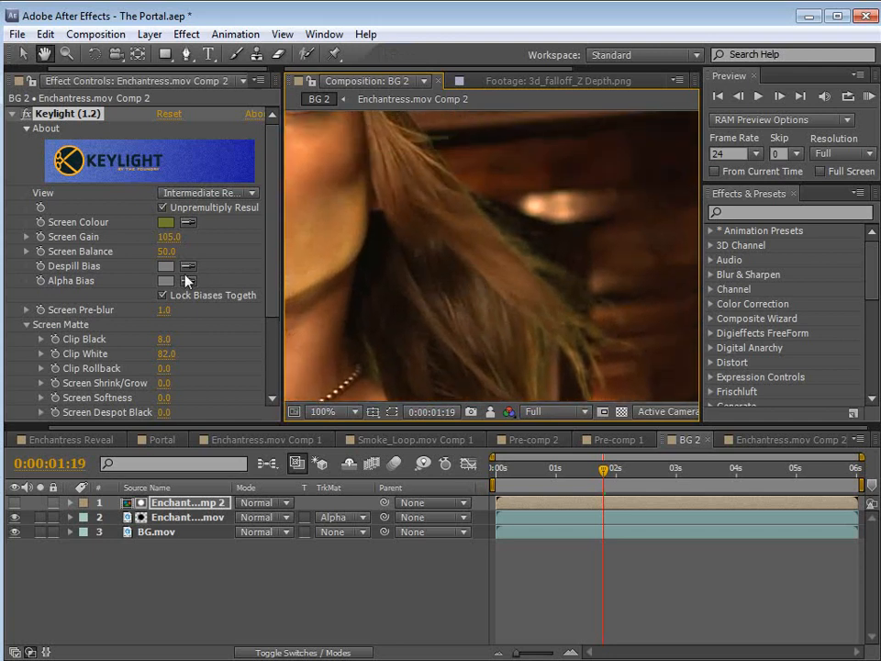
# Set Keylight's Clip White to 72 and Clip Black to 7, checking the key around her arm and hair.
pyautogui.press('v')
pyautogui.moveTo(166, 353)
pyautogui.mouseDown()
pyautogui.moveTo(189, 354)
pyautogui.moveTo(173, 353)
pyautogui.mouseUp()
pyautogui.press('h')
pyautogui.moveTo(473, 357); pyautogui.dragTo(486, 120)
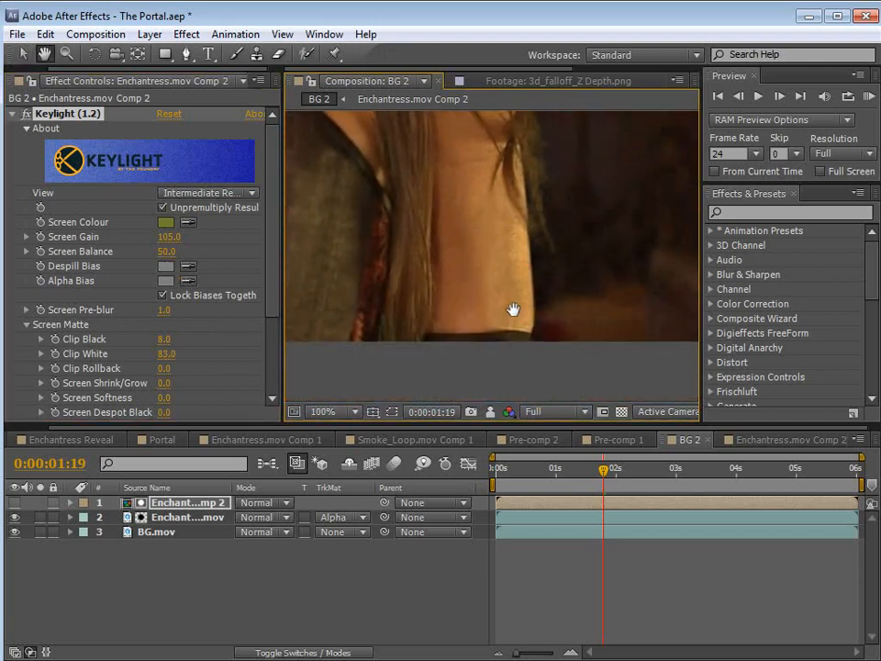
pyautogui.press('v')
pyautogui.click(174, 196)
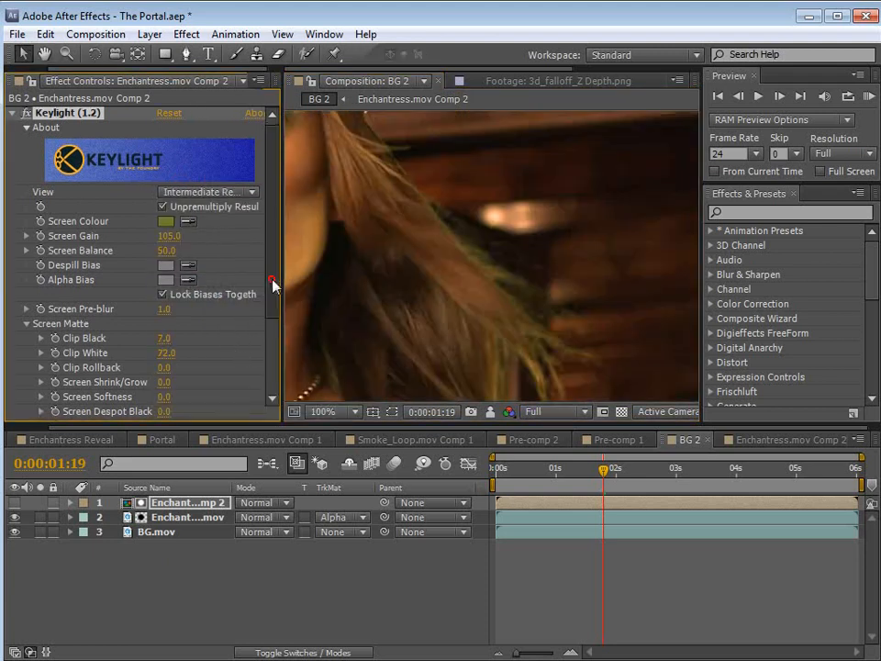
# Set Keylight's Clip Black to 4.0 and Screen Shrink/Grow to -3.2.
pyautogui.moveTo(272, 280); pyautogui.dragTo(271, 308)
pyautogui.moveTo(167, 292)
pyautogui.mouseDown()
pyautogui.moveTo(177, 289)
pyautogui.moveTo(160, 292)
pyautogui.mouseUp()
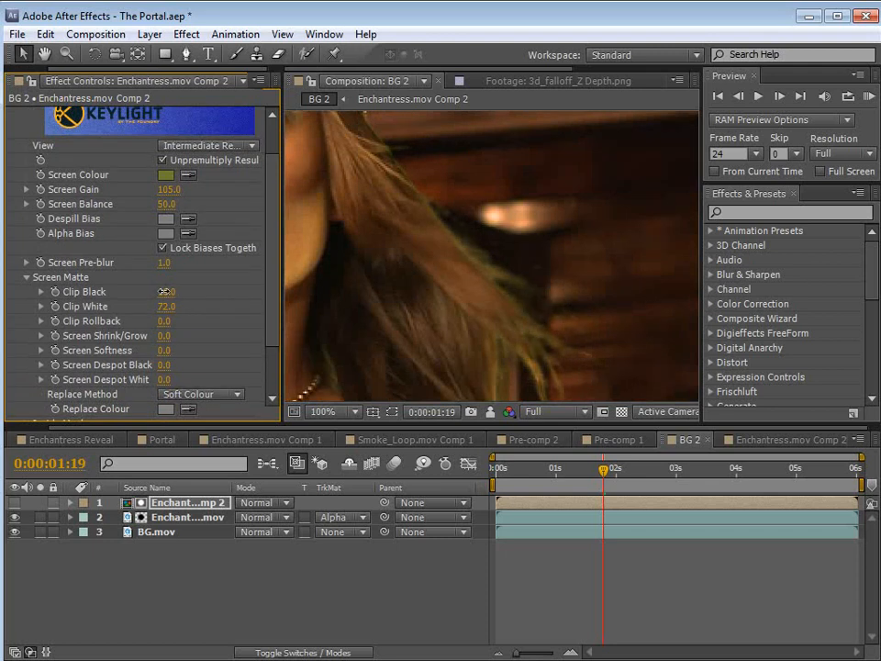
pyautogui.moveTo(161, 335); pyautogui.dragTo(136, 336)
pyautogui.moveTo(163, 292); pyautogui.dragTo(140, 293)
# Check the matte edge along her bare shoulder up close and set Screen Shrink/Grow to -1.5.
pyautogui.press('space')
pyautogui.moveTo(419, 350); pyautogui.dragTo(540, 248)
pyautogui.moveTo(367, 386); pyautogui.dragTo(539, 245)
pyautogui.scroll(1, 436, 287)
pyautogui.moveTo(437, 287); pyautogui.dragTo(476, 320)
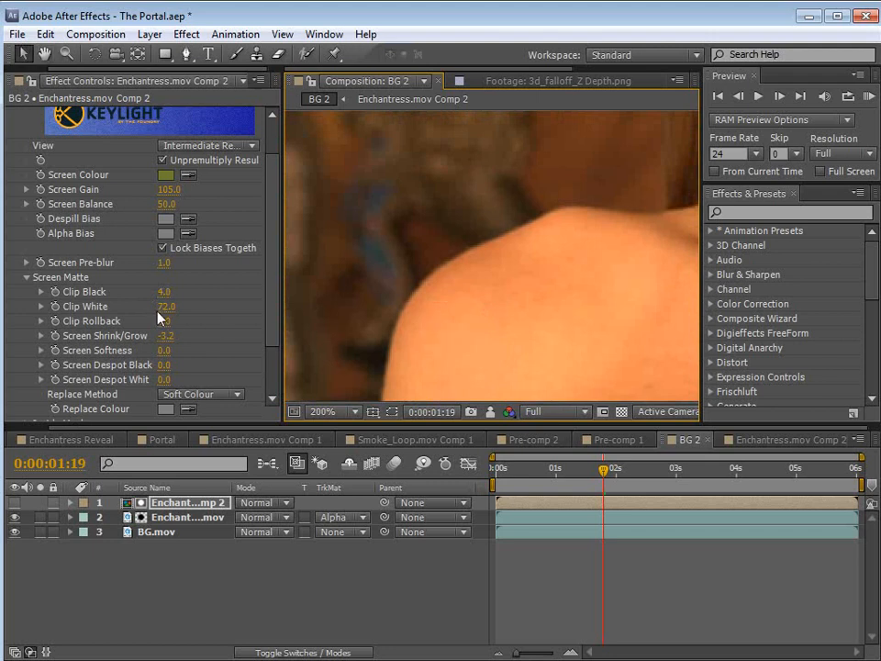
pyautogui.click(165, 337)
pyautogui.write('-1.5')
pyautogui.press('Return')
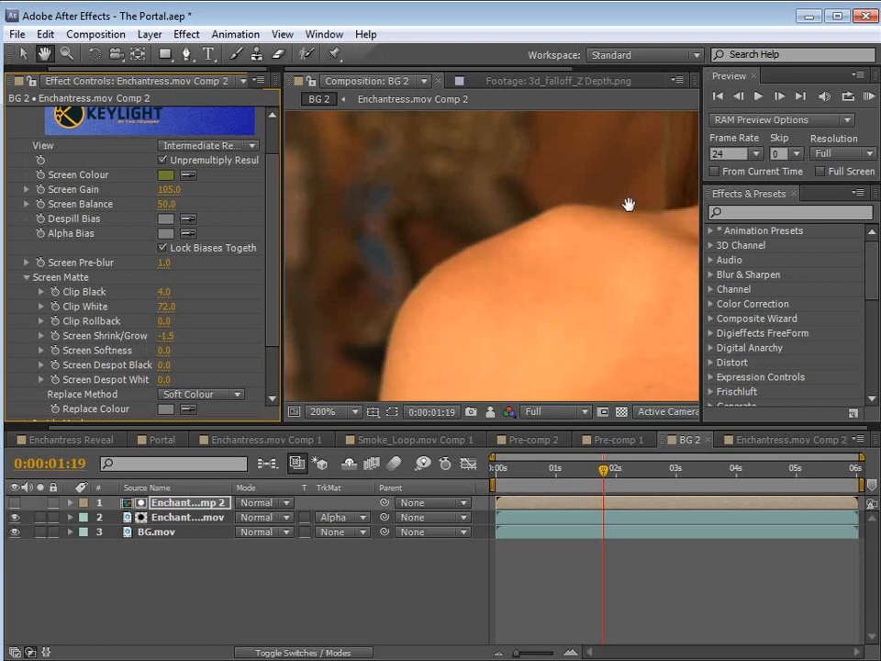
# Check the key across her shoulders and hair, and remove the track matte from the Enchantress.mov layer.
pyautogui.moveTo(627, 202); pyautogui.dragTo(479, 191)
pyautogui.scroll(-1, 492, 282)
pyautogui.moveTo(653, 222); pyautogui.dragTo(490, 258)
pyautogui.moveTo(658, 264); pyautogui.dragTo(537, 285)
pyautogui.scroll(-1, 561, 273)
pyautogui.moveTo(430, 304); pyautogui.dragTo(500, 311)
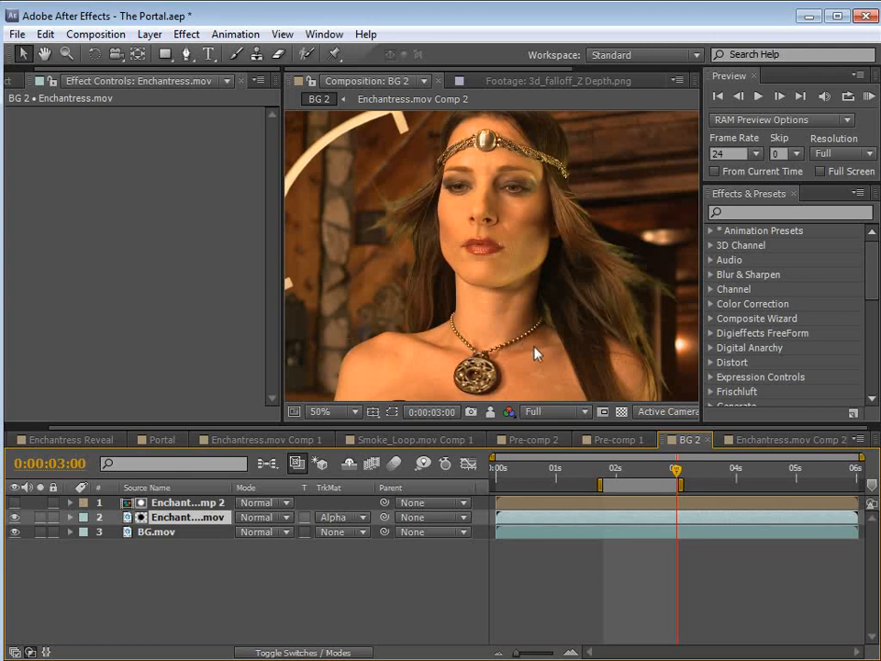
pyautogui.click(346, 518)
pyautogui.click(367, 535)
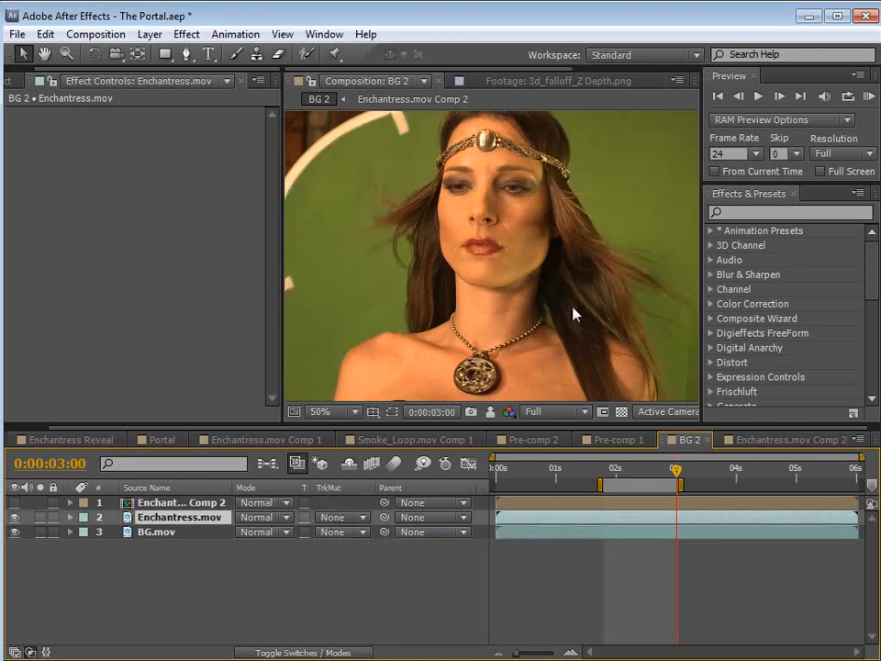
# Apply the Hue/Saturation effect to the Enchantress.mov layer and set its Channel Control to Greens.
pyautogui.click(186, 34)
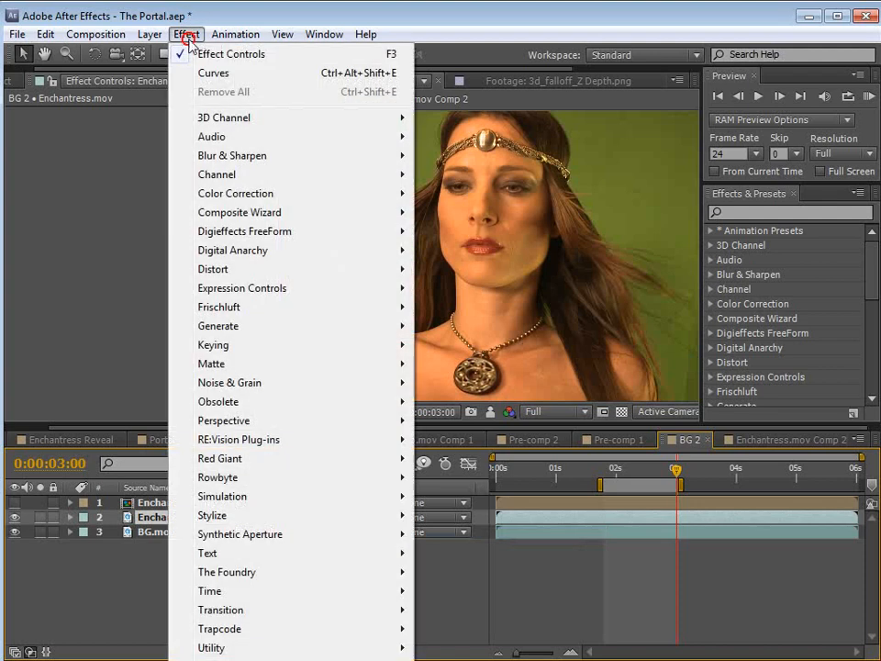
pyautogui.moveTo(244, 193)
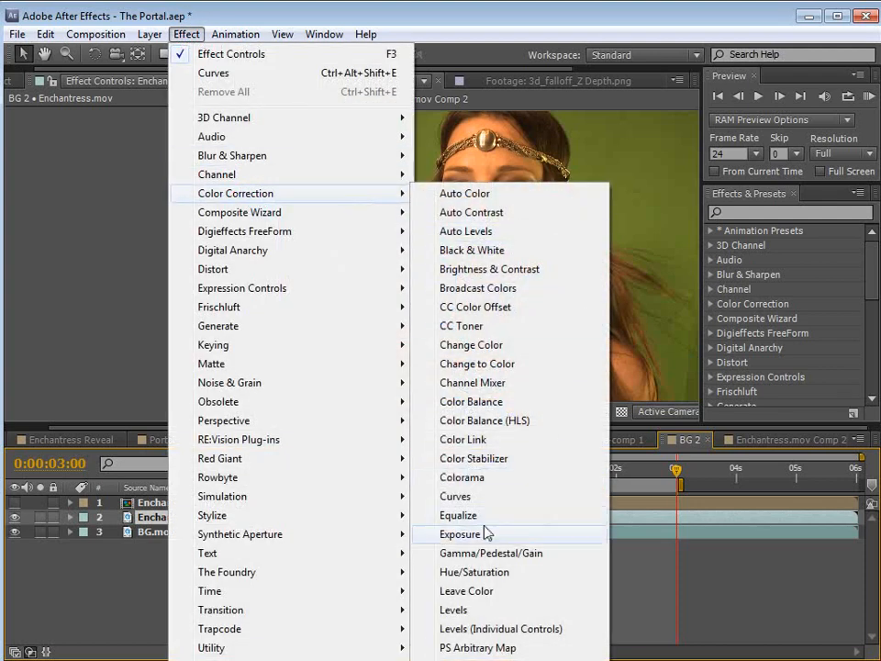
pyautogui.click(468, 570)
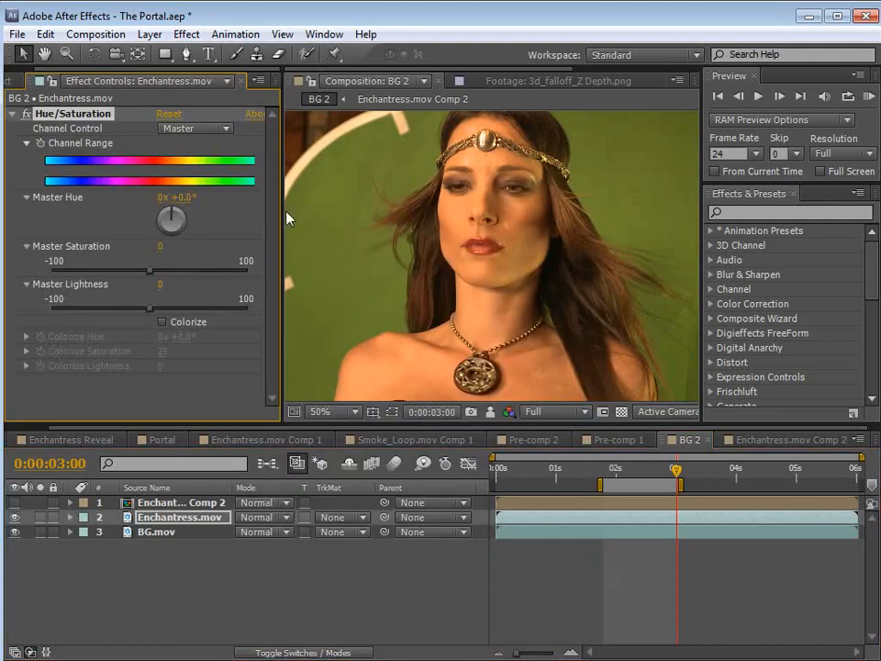
pyautogui.moveTo(282, 219); pyautogui.dragTo(309, 221)
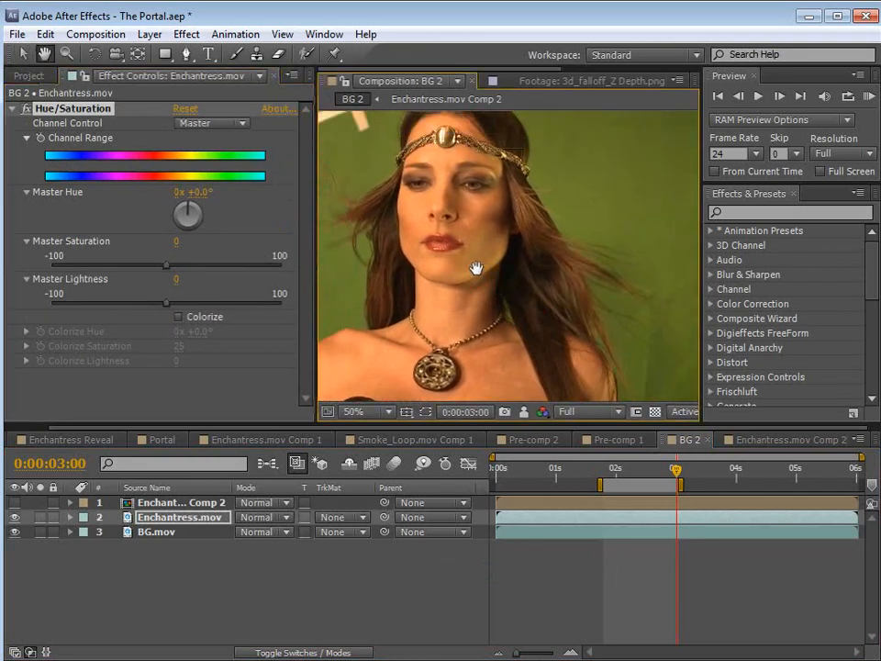
pyautogui.click(204, 122)
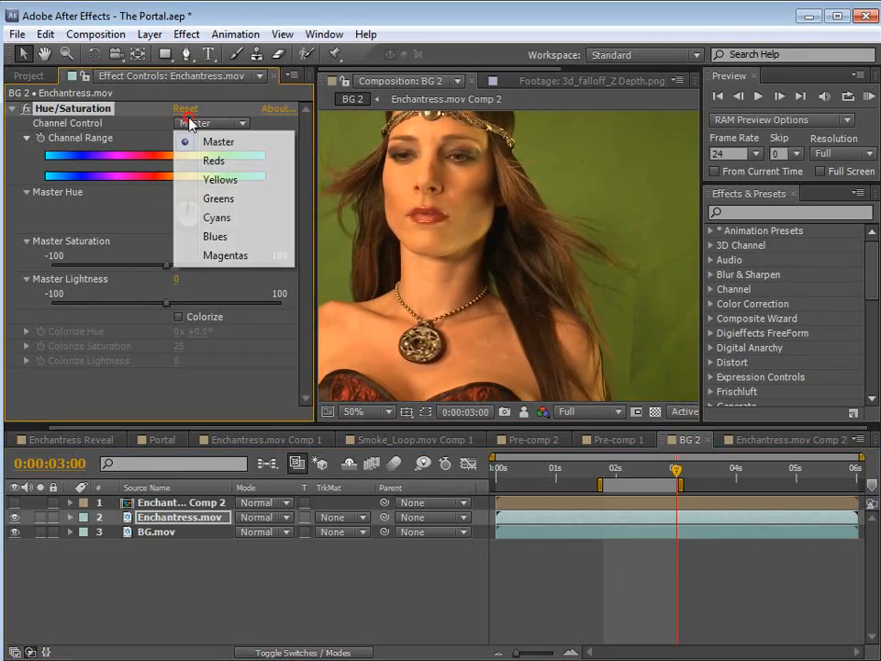
pyautogui.click(217, 199)
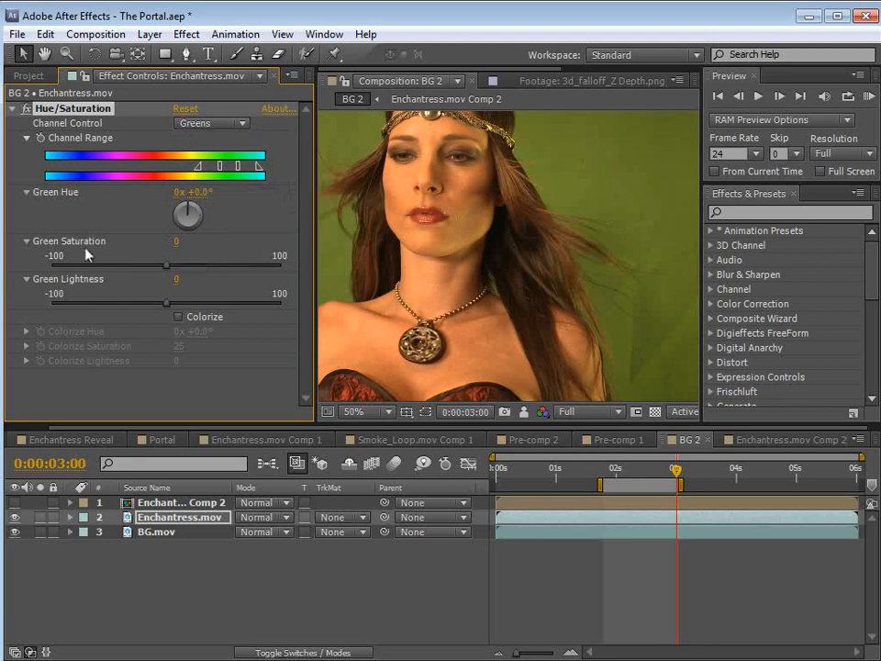
# Set Green Saturation to -100 and extend the lower end of the green channel range through yellow toward orange.
pyautogui.moveTo(166, 265); pyautogui.dragTo(32, 272)
pyautogui.moveTo(502, 237); pyautogui.dragTo(529, 260)
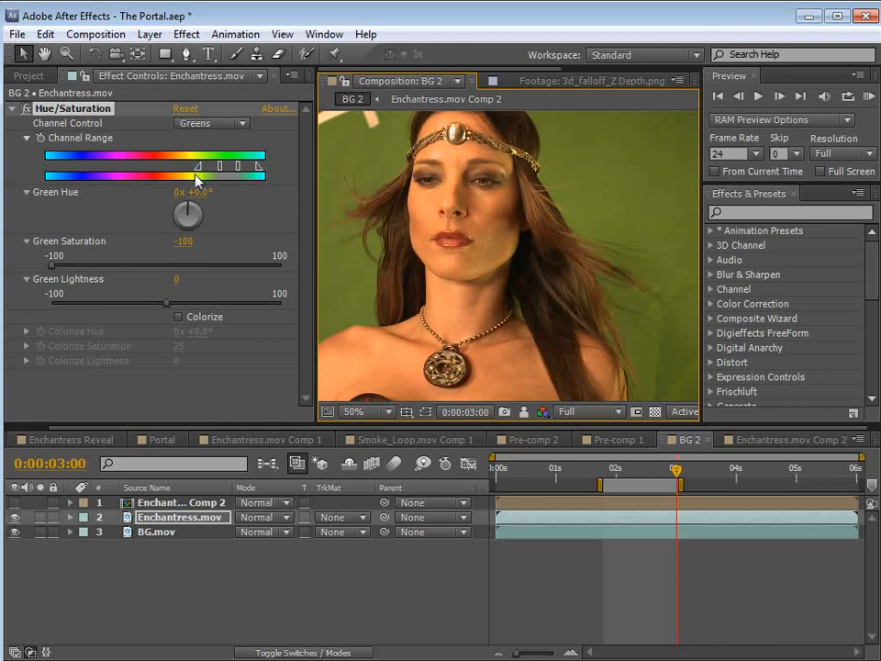
pyautogui.moveTo(203, 169)
pyautogui.mouseDown()
pyautogui.moveTo(168, 173)
pyautogui.moveTo(200, 171)
pyautogui.mouseUp()
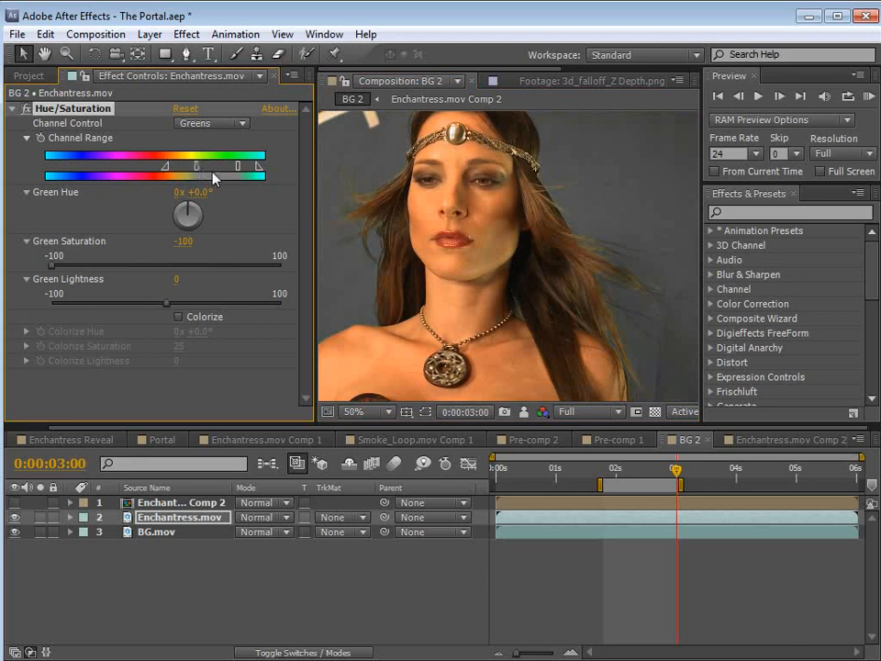
# Examine the blowing hair strands and the face up close for leftover green spill.
pyautogui.press('space')
pyautogui.moveTo(625, 325); pyautogui.dragTo(521, 256)
pyautogui.scroll(1, 519, 227)
pyautogui.moveTo(479, 183); pyautogui.dragTo(522, 318)
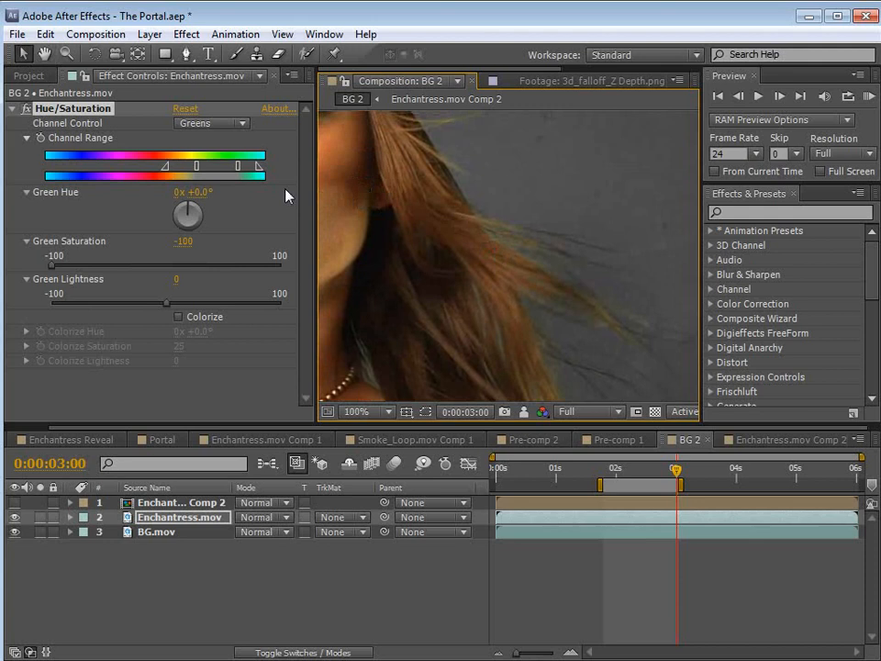
pyautogui.press('space')
pyautogui.scroll(-1, 413, 227)
pyautogui.moveTo(411, 226); pyautogui.dragTo(530, 272)
pyautogui.scroll(1, 429, 279)
pyautogui.moveTo(476, 182); pyautogui.dragTo(444, 261)
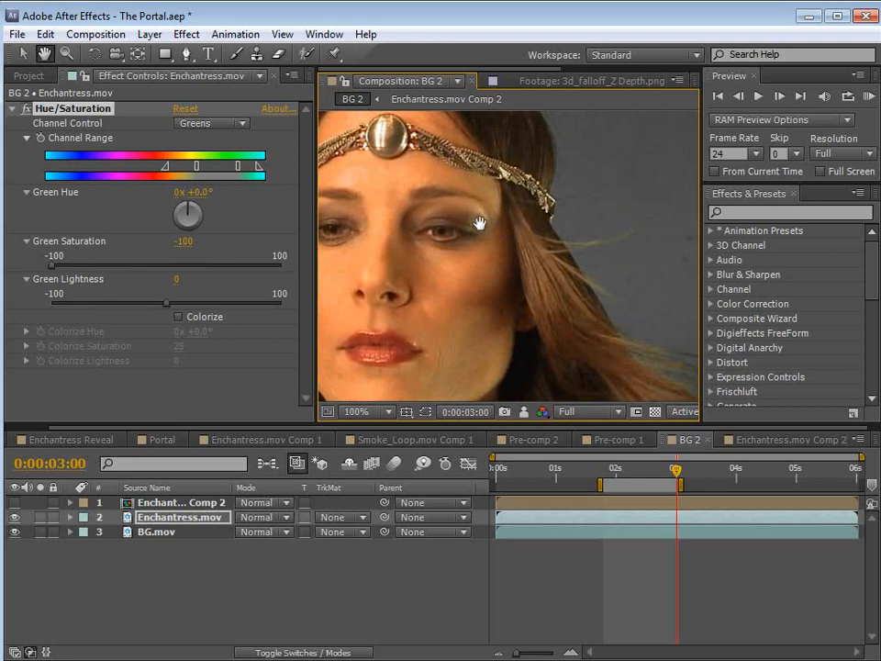
pyautogui.moveTo(488, 366); pyautogui.dragTo(456, 264)
pyautogui.moveTo(526, 286); pyautogui.dragTo(497, 283)
pyautogui.moveTo(436, 253); pyautogui.dragTo(417, 223)
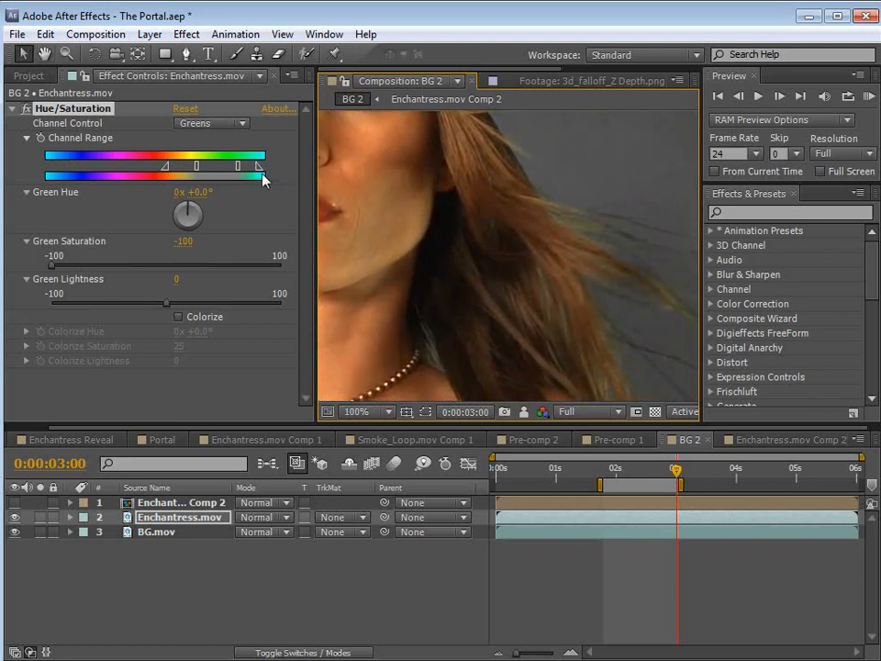
# Extend the upper end of the Greens channel range through cyan into blue and nudge its lower limit slightly past yellow.
pyautogui.moveTo(261, 170); pyautogui.dragTo(283, 173)
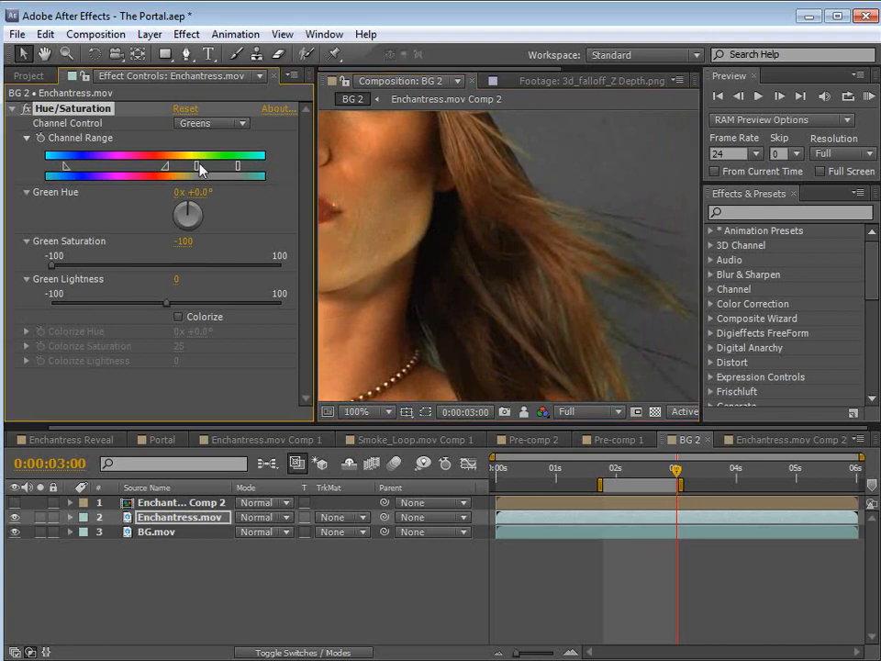
pyautogui.moveTo(67, 167); pyautogui.dragTo(52, 156)
pyautogui.moveTo(238, 167); pyautogui.dragTo(263, 169)
pyautogui.moveTo(197, 166)
pyautogui.mouseDown()
pyautogui.moveTo(203, 169)
pyautogui.moveTo(191, 169)
pyautogui.mouseUp()
pyautogui.scroll(1, 423, 252)
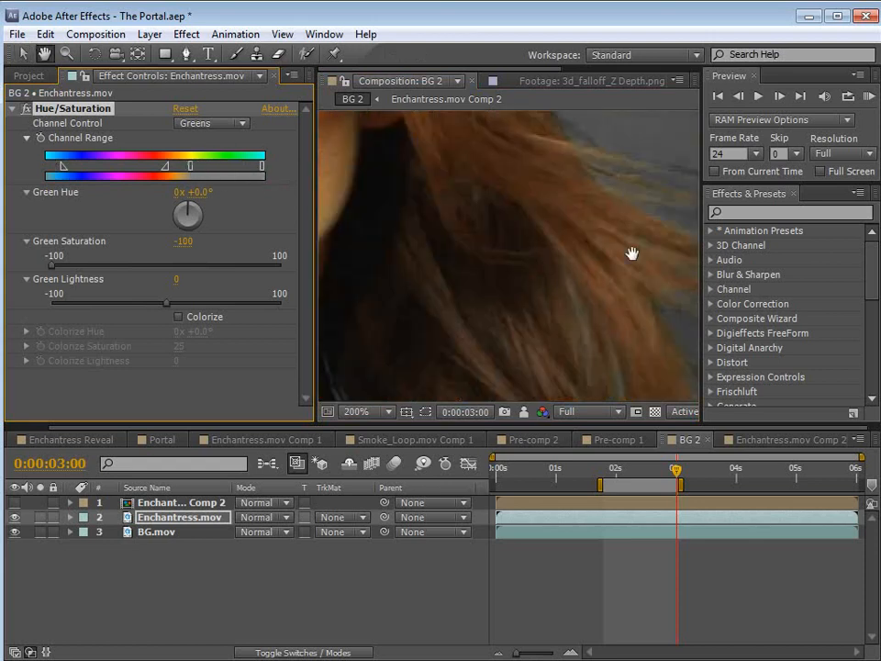
pyautogui.moveTo(631, 252); pyautogui.dragTo(478, 245)
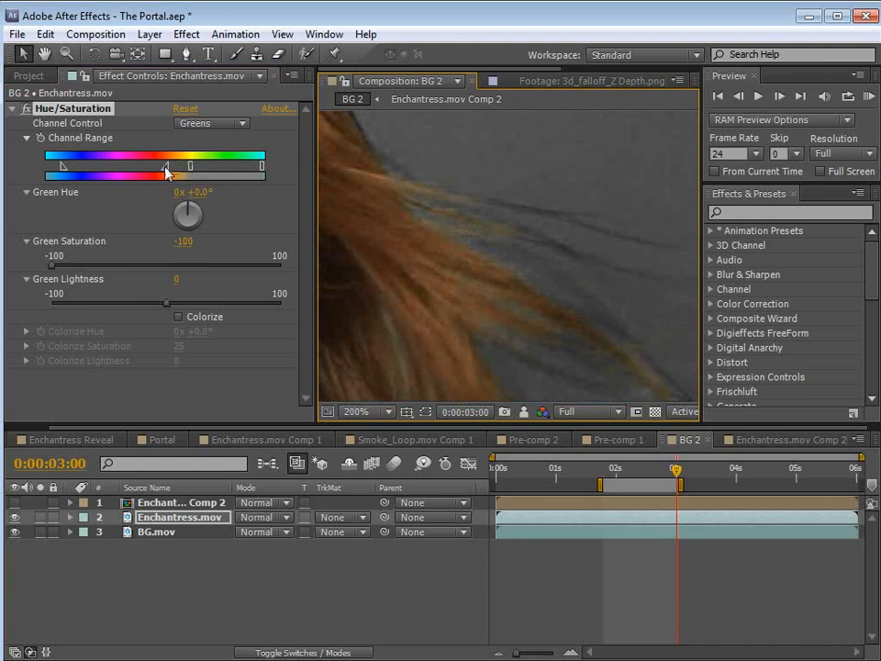
# Fine-tune the orange and yellow limits of the Greens channel range, checking the skin and hair tones.
pyautogui.moveTo(163, 168)
pyautogui.mouseDown()
pyautogui.moveTo(191, 164)
pyautogui.moveTo(185, 171)
pyautogui.mouseUp()
pyautogui.press('space')
pyautogui.scroll(-1, 435, 242)
pyautogui.moveTo(435, 242); pyautogui.dragTo(570, 294)
pyautogui.moveTo(531, 327); pyautogui.dragTo(485, 285)
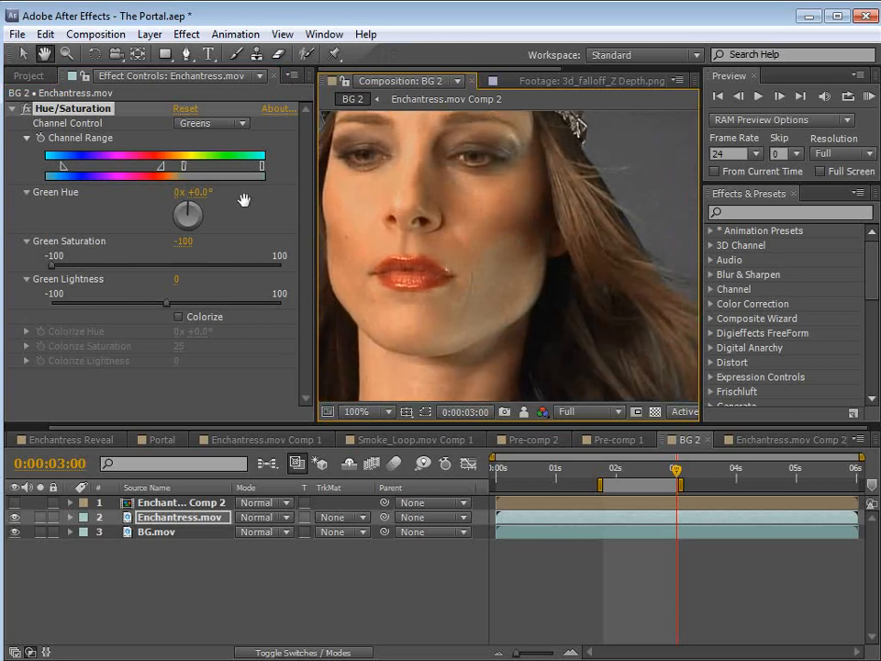
pyautogui.moveTo(192, 168); pyautogui.dragTo(194, 168)
pyautogui.press('space')
pyautogui.moveTo(503, 279); pyautogui.dragTo(483, 290)
pyautogui.press('v')
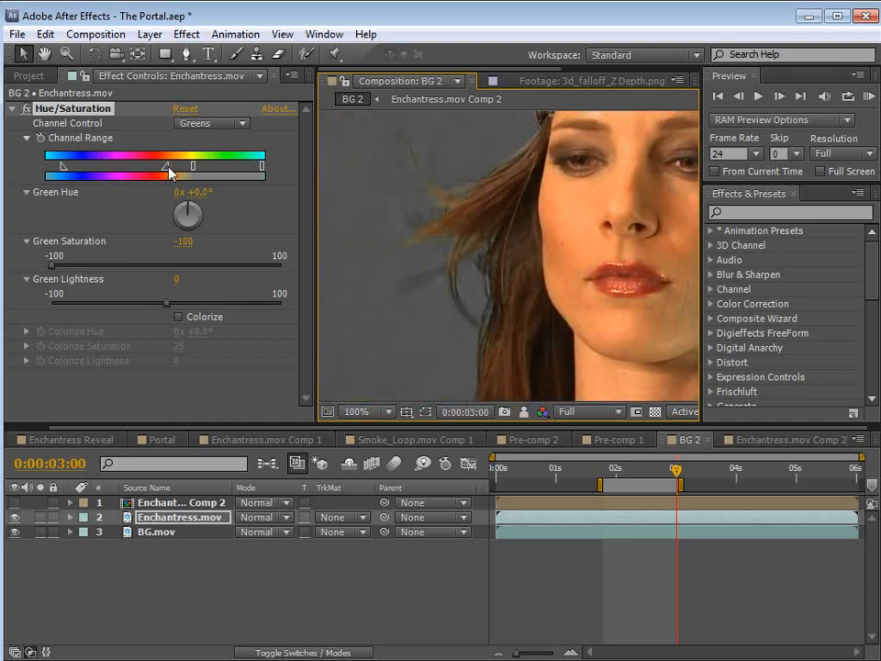
pyautogui.click(192, 168)
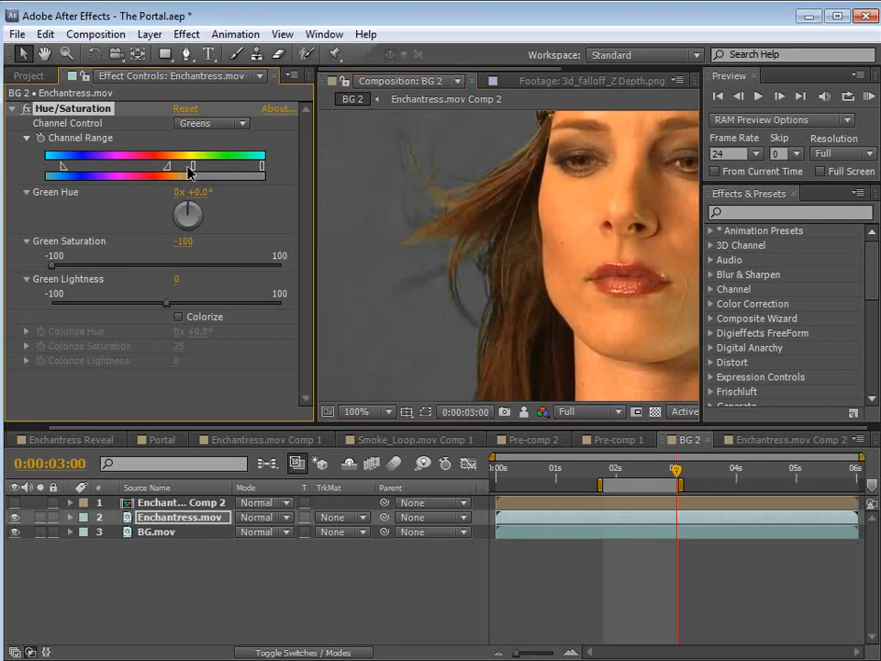
pyautogui.moveTo(193, 168); pyautogui.dragTo(188, 167)
# Inspect the hair on both sides, the bare shoulder and the face for remaining green or lost skin color.
pyautogui.press('h')
pyautogui.moveTo(443, 192); pyautogui.dragTo(478, 176)
pyautogui.moveTo(500, 298); pyautogui.dragTo(474, 196)
pyautogui.moveTo(551, 307); pyautogui.dragTo(440, 232)
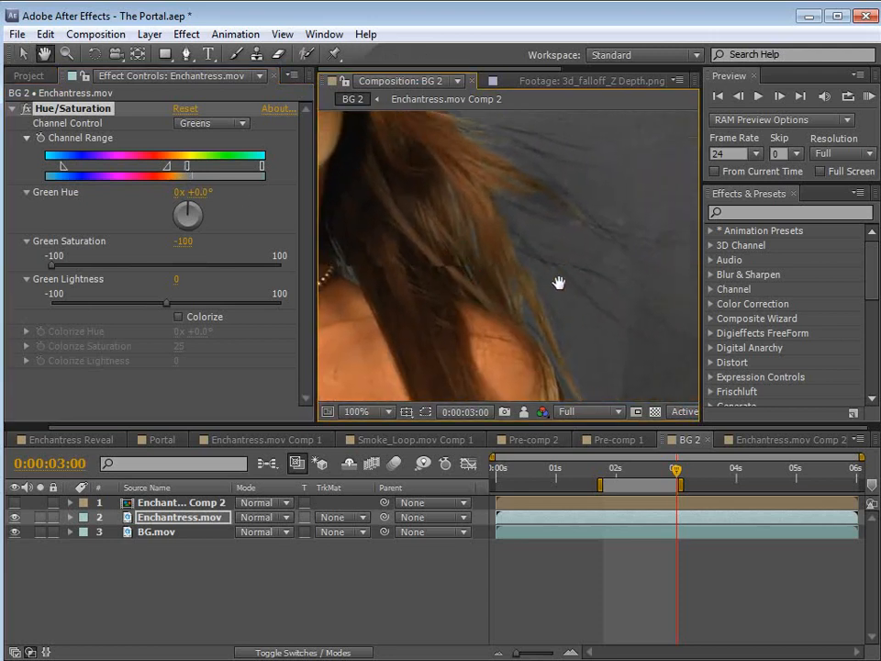
pyautogui.moveTo(559, 284); pyautogui.dragTo(525, 287)
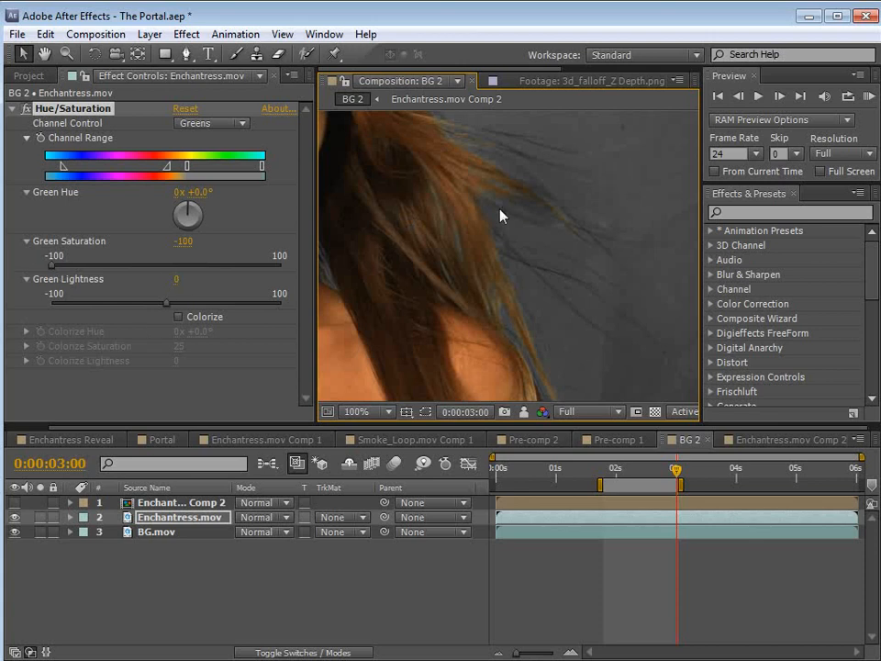
pyautogui.press('space')
pyautogui.scroll(-1, 525, 248)
pyautogui.moveTo(462, 195); pyautogui.dragTo(515, 295)
pyautogui.moveTo(455, 271)
pyautogui.mouseDown()
pyautogui.moveTo(513, 313)
pyautogui.moveTo(449, 279)
pyautogui.mouseUp()
pyautogui.scroll(1, 513, 313)
pyautogui.moveTo(551, 314); pyautogui.dragTo(521, 303)
pyautogui.click(84, 109)
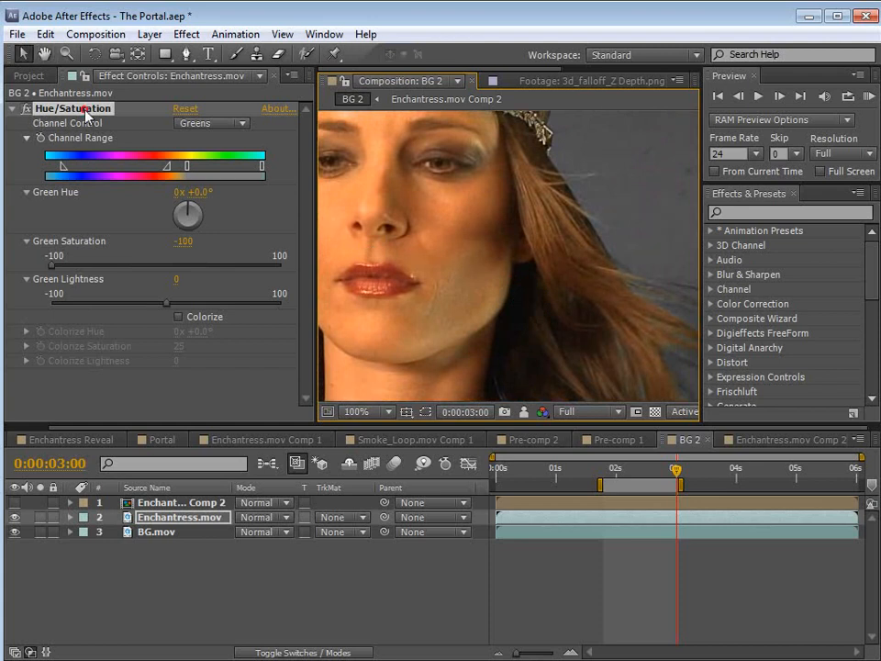
# Set the Enchantress.mov layer's track matte to Alpha Matte "Enchantress.mov Comp 2" and check the hair against the background.
pyautogui.click(352, 518)
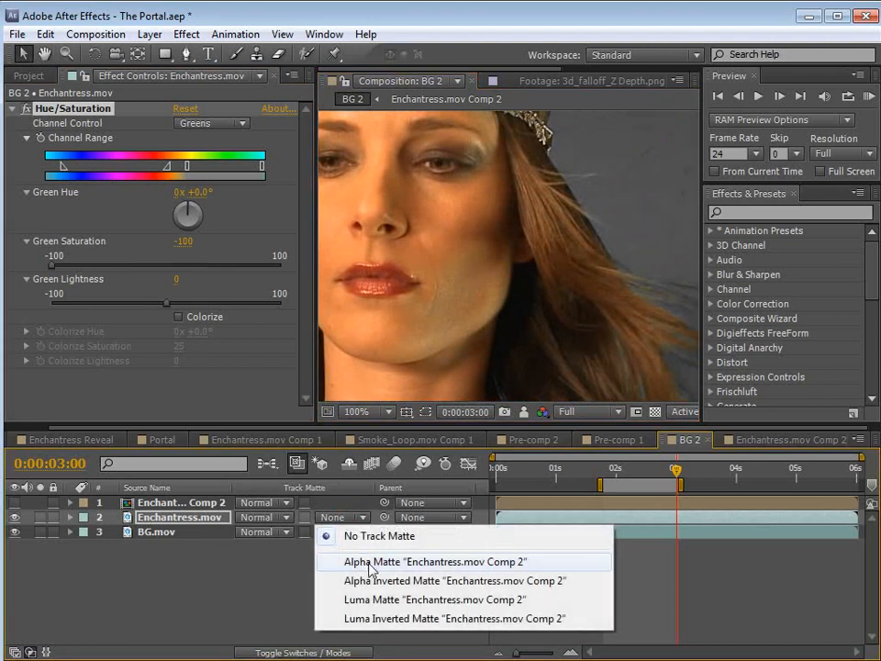
pyautogui.click(323, 562)
pyautogui.moveTo(482, 371); pyautogui.dragTo(550, 275)
pyautogui.moveTo(552, 364); pyautogui.dragTo(604, 292)
pyautogui.scroll(-1, 514, 270)
pyautogui.scroll(1, 448, 291)
pyautogui.moveTo(408, 183); pyautogui.dragTo(471, 271)
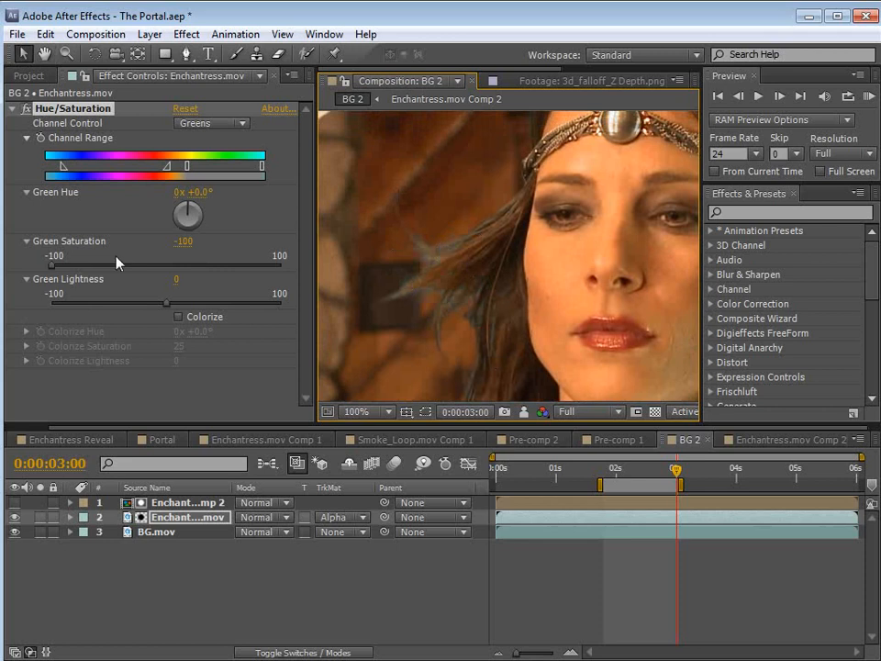
# Set Hue/Saturation's Green Saturation to -11 and Green Hue to -41° to blend the hair edges with the background.
pyautogui.moveTo(57, 269); pyautogui.dragTo(157, 267)
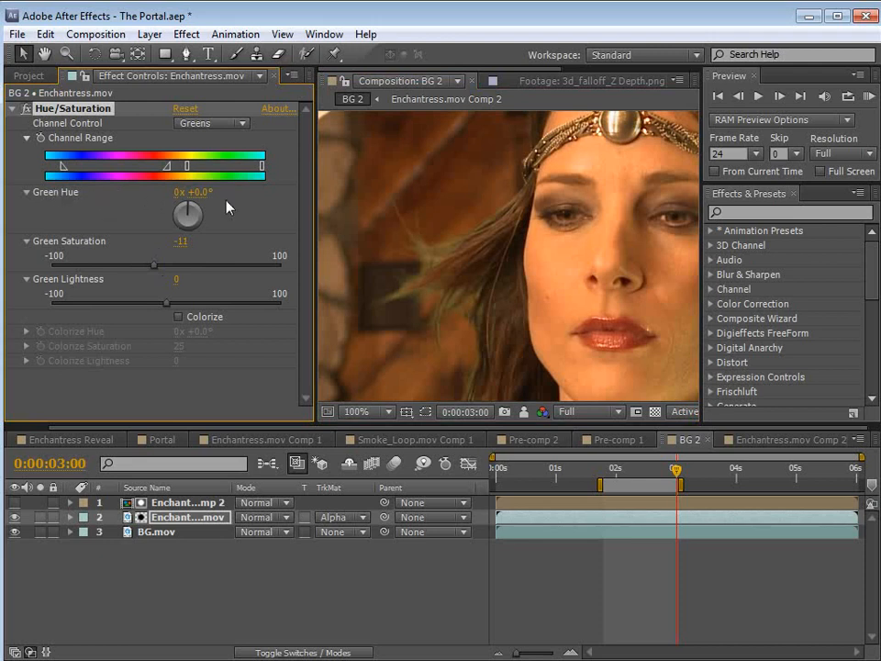
pyautogui.moveTo(203, 196); pyautogui.dragTo(180, 195)
pyautogui.press('space')
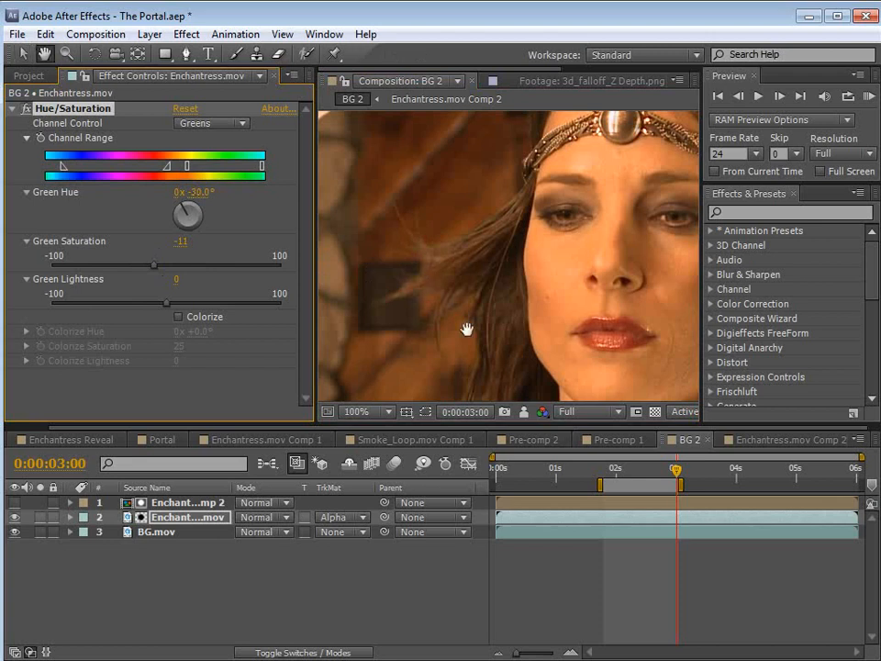
pyautogui.moveTo(466, 328); pyautogui.dragTo(480, 304)
pyautogui.moveTo(197, 193); pyautogui.dragTo(196, 194)
# Refine the green spill correction with Green Hue at -65°, Green Saturation at -5 and Green Lightness at -46.
pyautogui.press('space')
pyautogui.scroll(1, 509, 299)
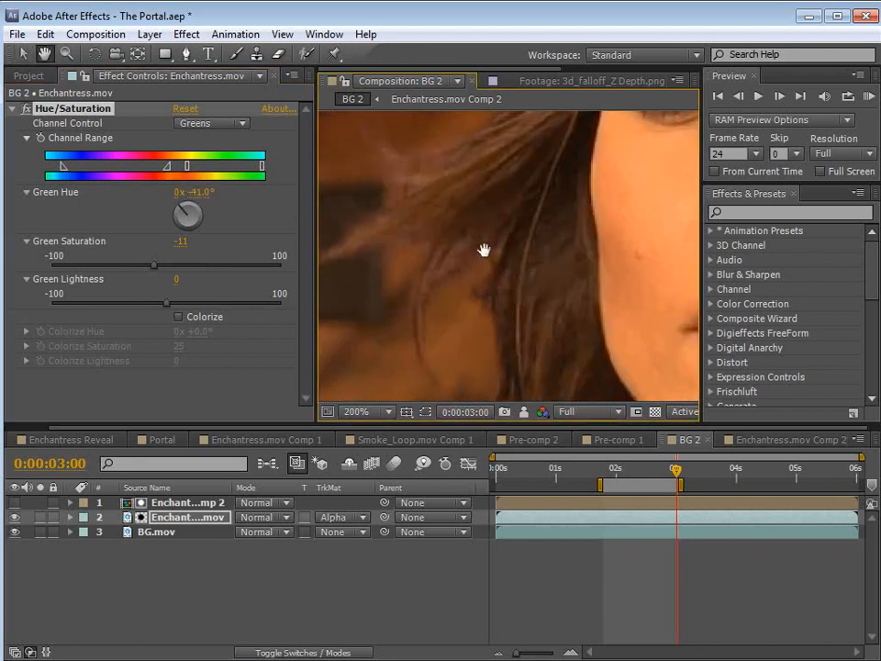
pyautogui.moveTo(485, 250); pyautogui.dragTo(495, 308)
pyautogui.moveTo(153, 268); pyautogui.dragTo(120, 267)
pyautogui.press('space')
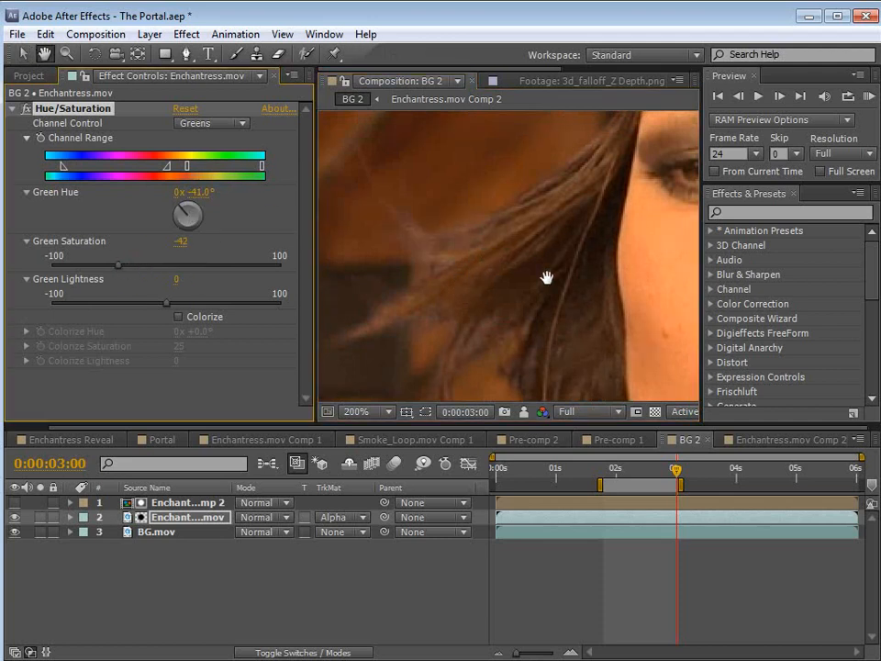
pyautogui.scroll(-1, 547, 273)
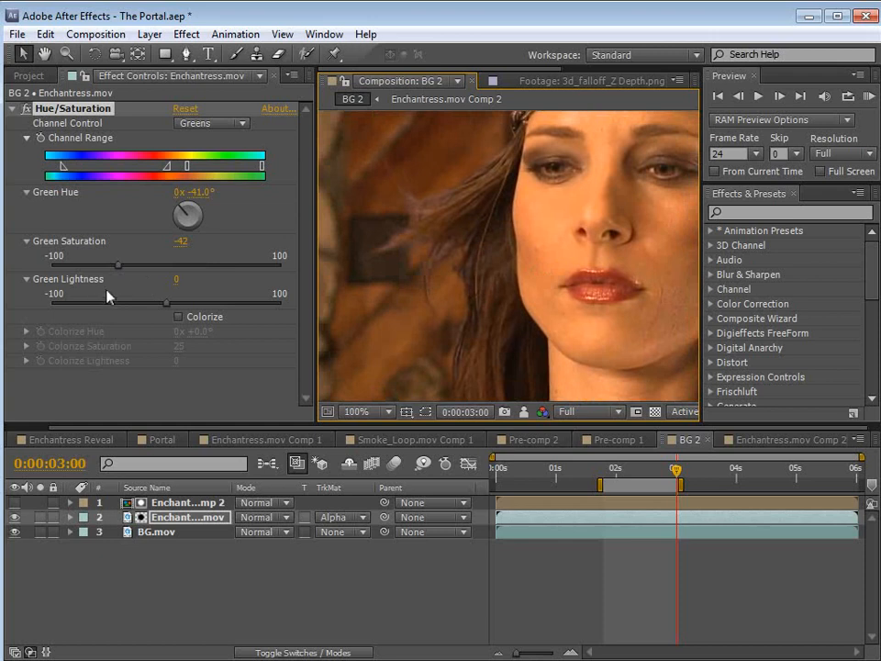
pyautogui.moveTo(166, 303); pyautogui.dragTo(134, 304)
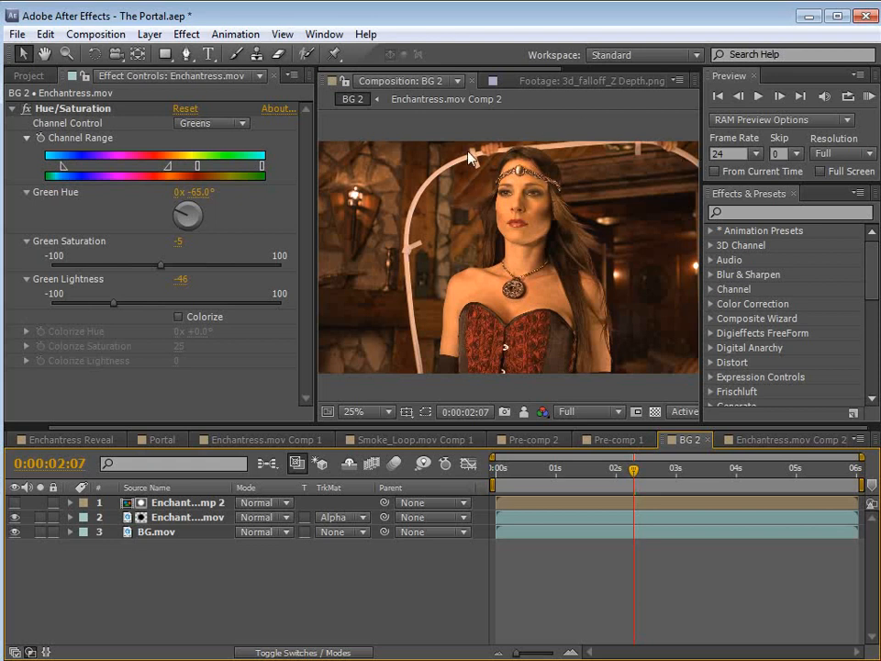
# Draw a loose Pen mask around the woman on the Enchantress.mov layer to cut away the white portal ring.
pyautogui.click(176, 517)
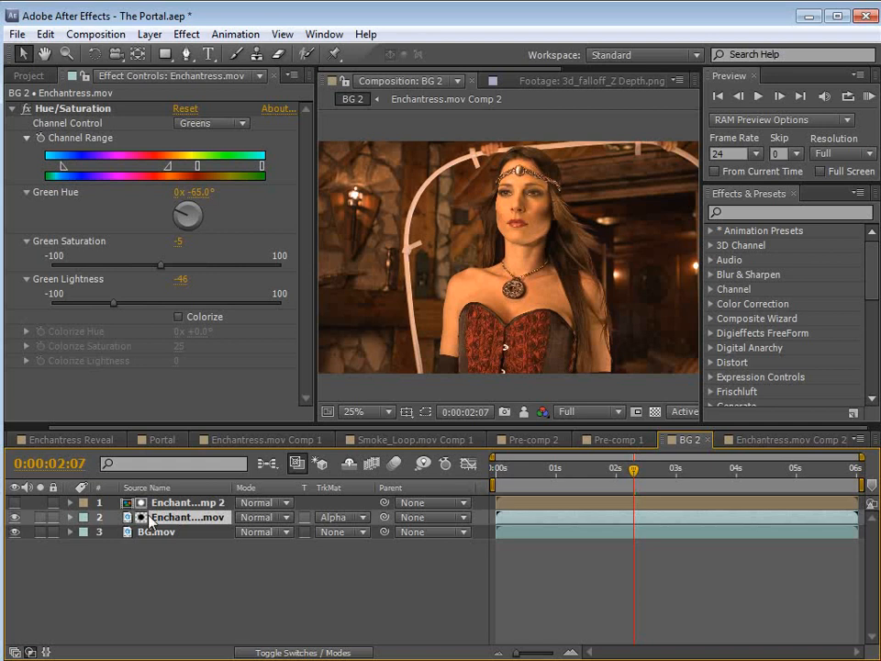
pyautogui.click(186, 54)
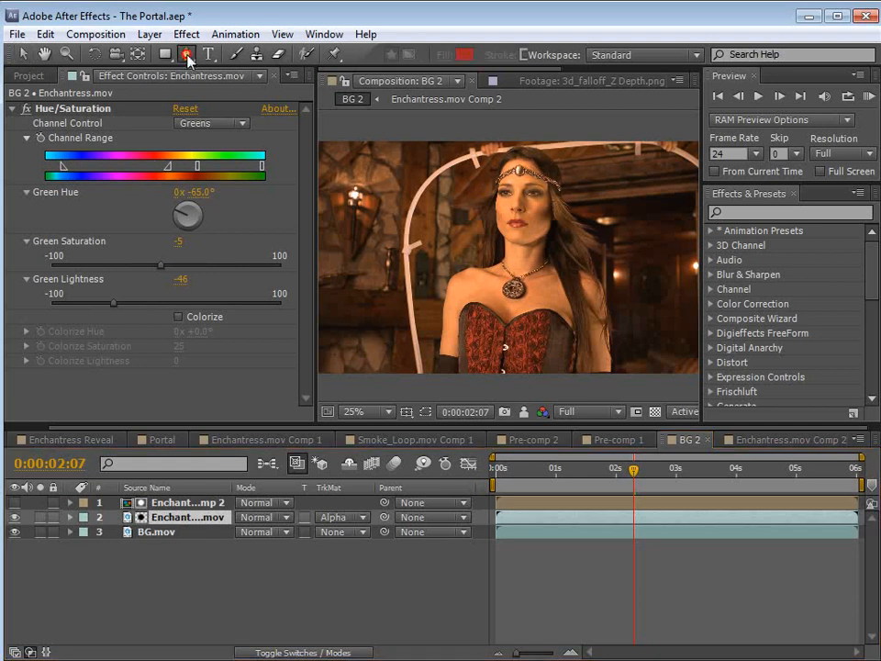
pyautogui.click(431, 390)
pyautogui.moveTo(418, 318); pyautogui.dragTo(419, 304)
pyautogui.click(431, 243)
pyautogui.click(458, 191)
pyautogui.click(486, 164)
pyautogui.moveTo(516, 139); pyautogui.dragTo(561, 141)
pyautogui.moveTo(610, 160); pyautogui.dragTo(598, 195)
pyautogui.press('space')
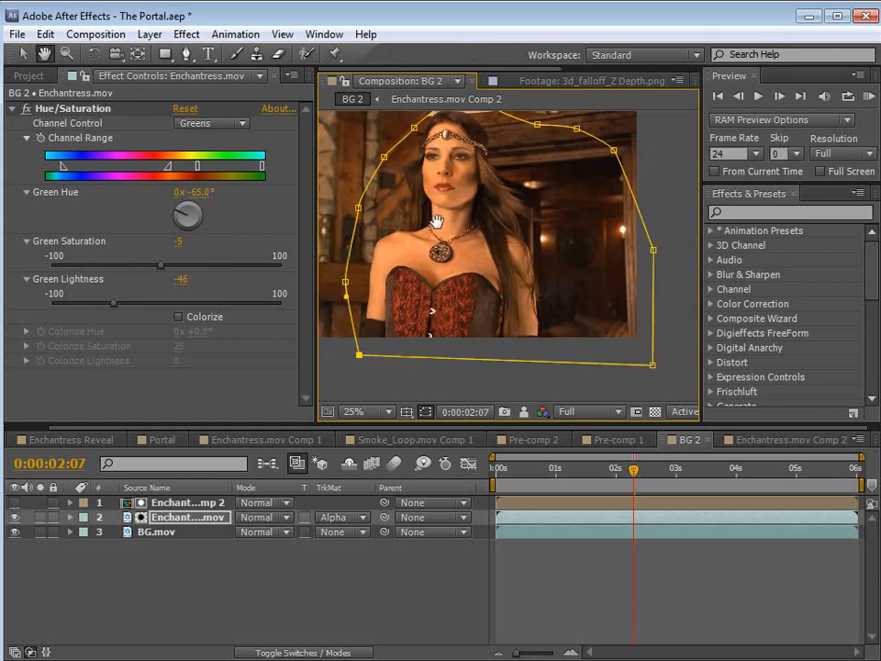
pyautogui.moveTo(436, 220); pyautogui.dragTo(487, 253)
pyautogui.press('v')
pyautogui.click(577, 548)
pyautogui.scroll(-1, 486, 289)
pyautogui.scroll(1, 485, 295)
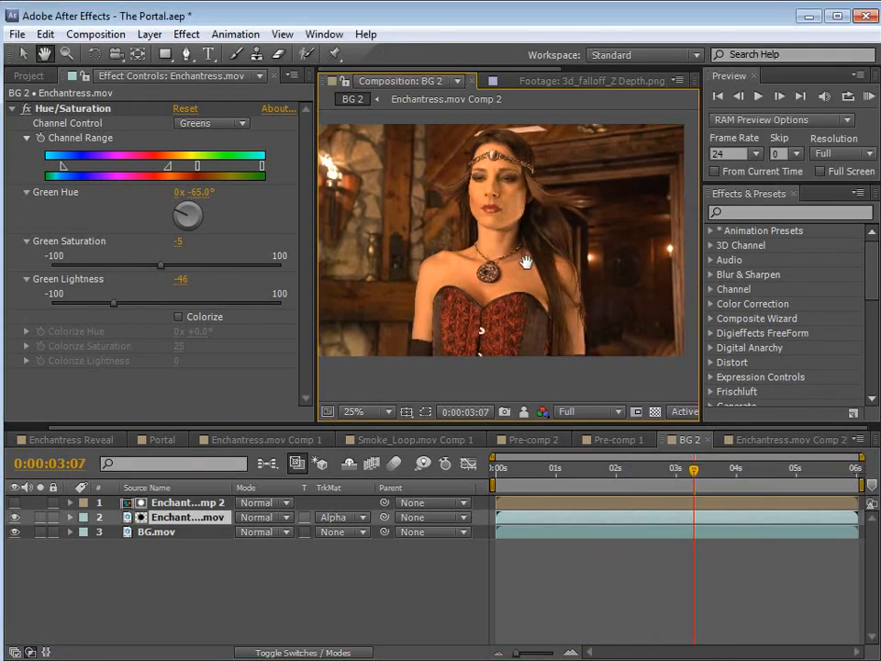
pyautogui.moveTo(526, 262); pyautogui.dragTo(537, 274)
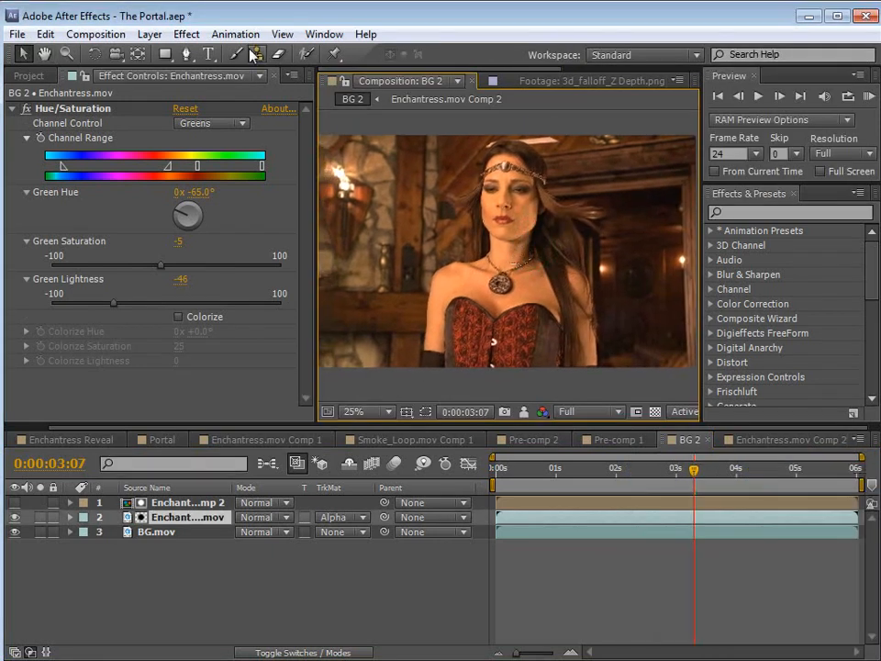
# Set the BG 2 composition's height to 960 px for a 2:1 frame and check the result.
pyautogui.click(95, 33)
pyautogui.click(128, 81)
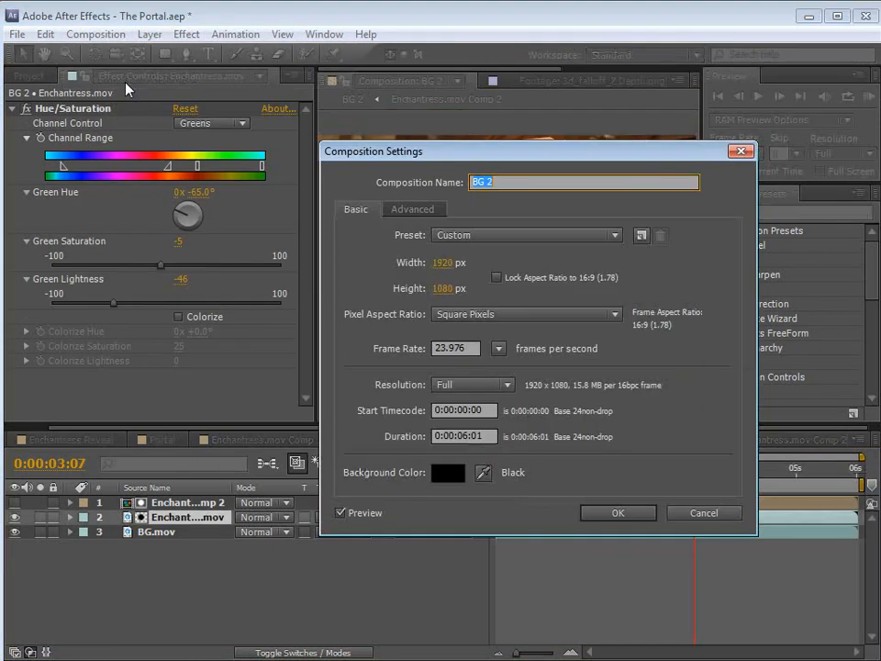
pyautogui.click(445, 290)
pyautogui.write('960')
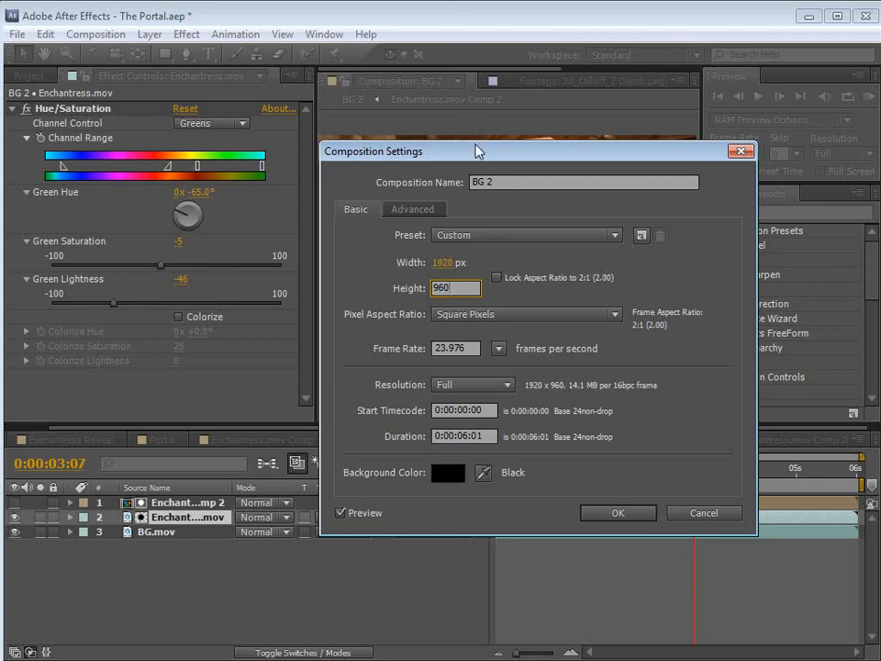
pyautogui.moveTo(476, 150); pyautogui.dragTo(428, 206)
pyautogui.click(569, 566)
pyautogui.moveTo(633, 473); pyautogui.dragTo(612, 486)
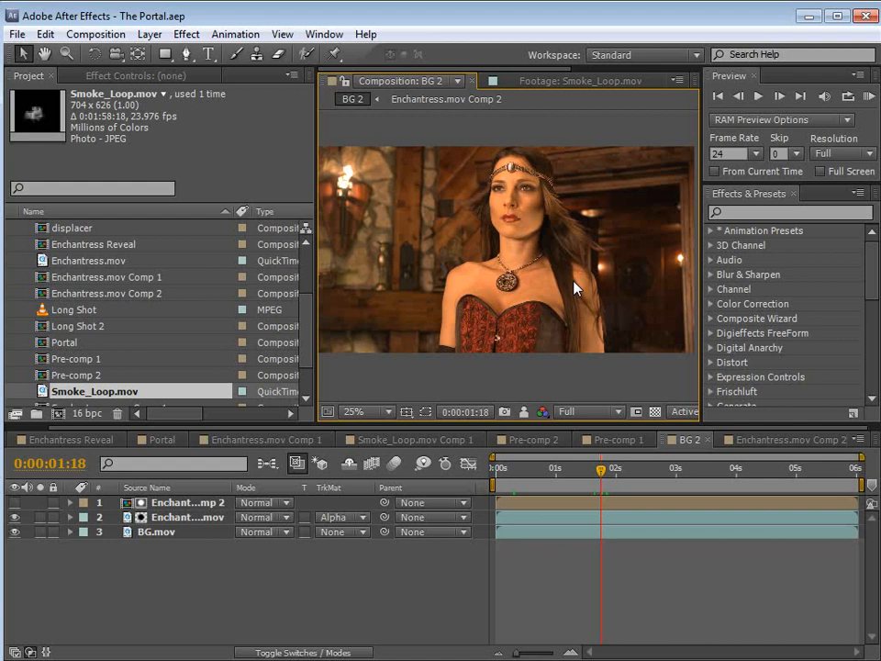
# Adjust the Smoke_Loop.mov footage in its main Interpret Footage settings.
pyautogui.rightClick(42, 392)
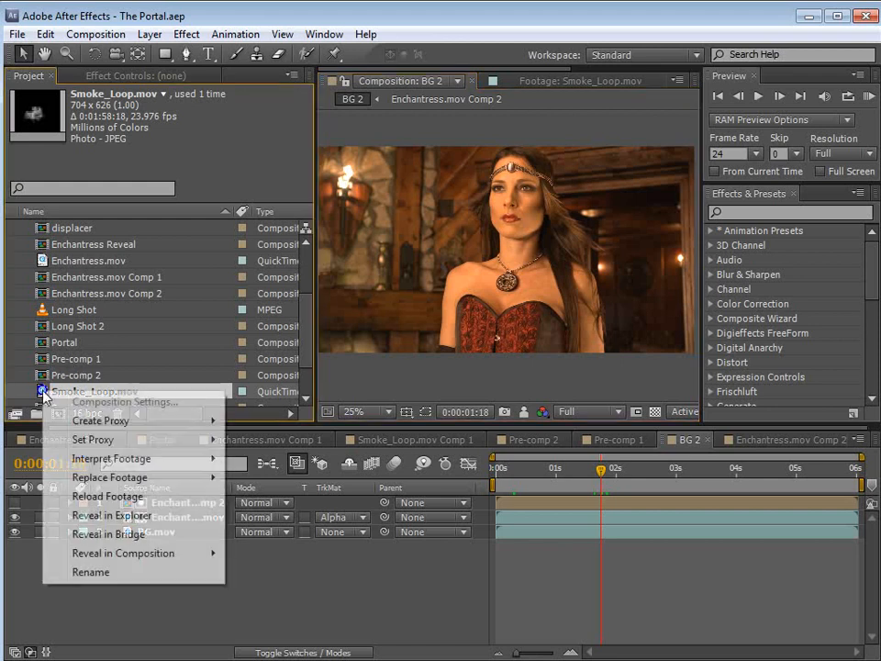
pyautogui.moveTo(84, 461)
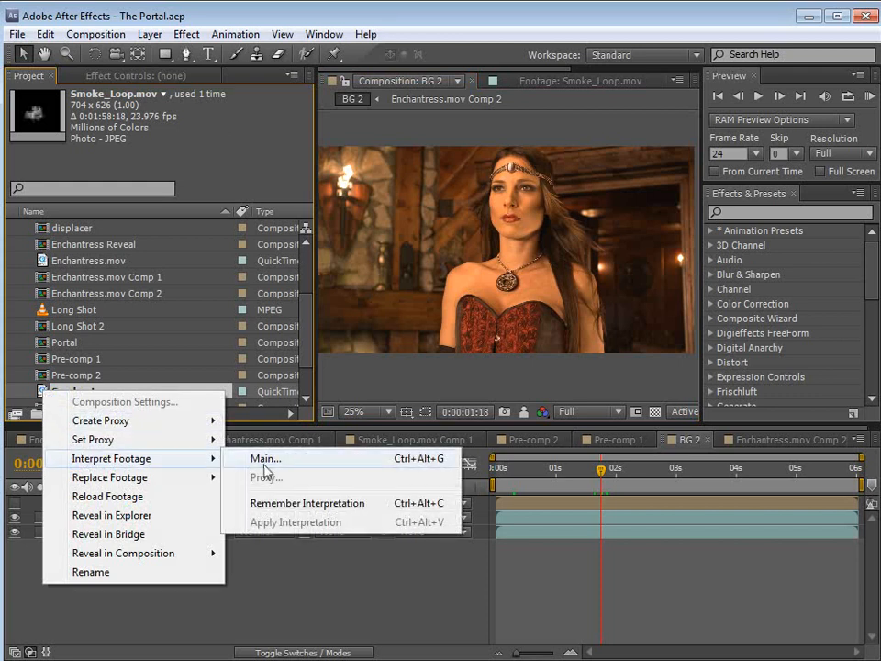
pyautogui.click(265, 459)
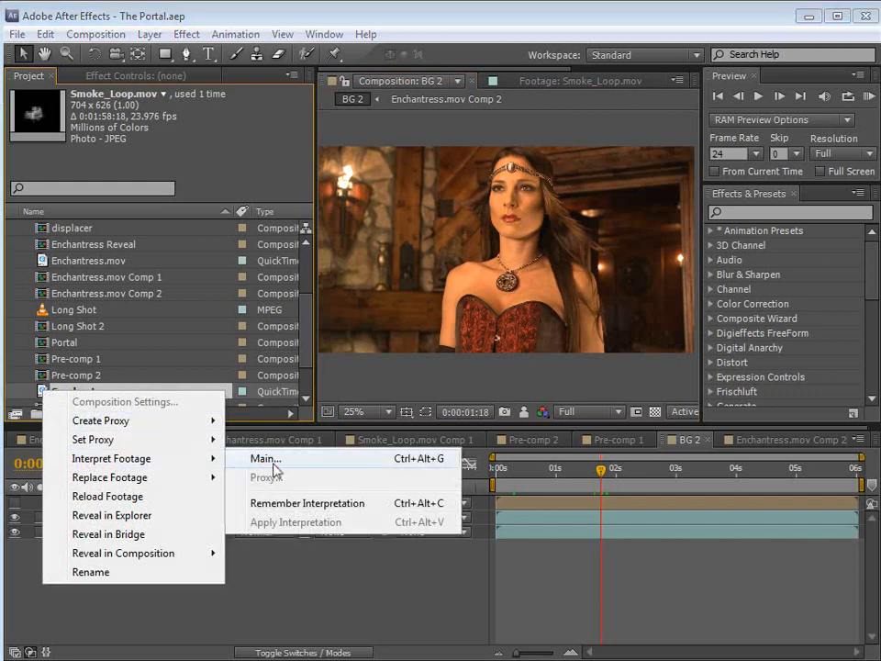
pyautogui.click(248, 525)
pyautogui.click(248, 530)
pyautogui.moveTo(248, 529); pyautogui.dragTo(198, 527)
pyautogui.click(305, 606)
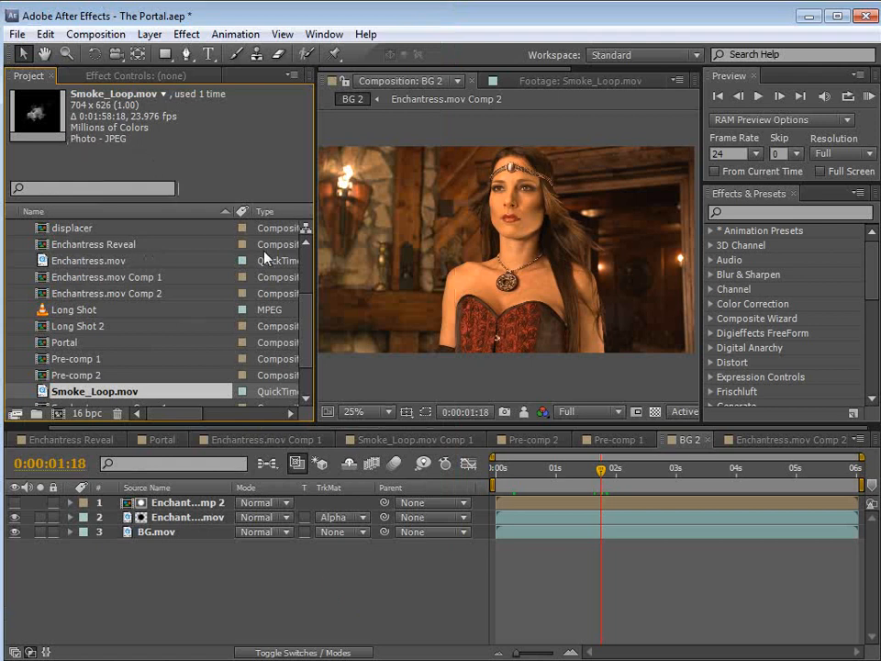
# Add Smoke_Loop.mov as the top layer in BG 2, over the woman, and preview its motion around 0:00:01:09.
pyautogui.moveTo(75, 389); pyautogui.dragTo(512, 254)
pyautogui.scroll(2, 523, 280)
pyautogui.moveTo(555, 480); pyautogui.dragTo(576, 481)
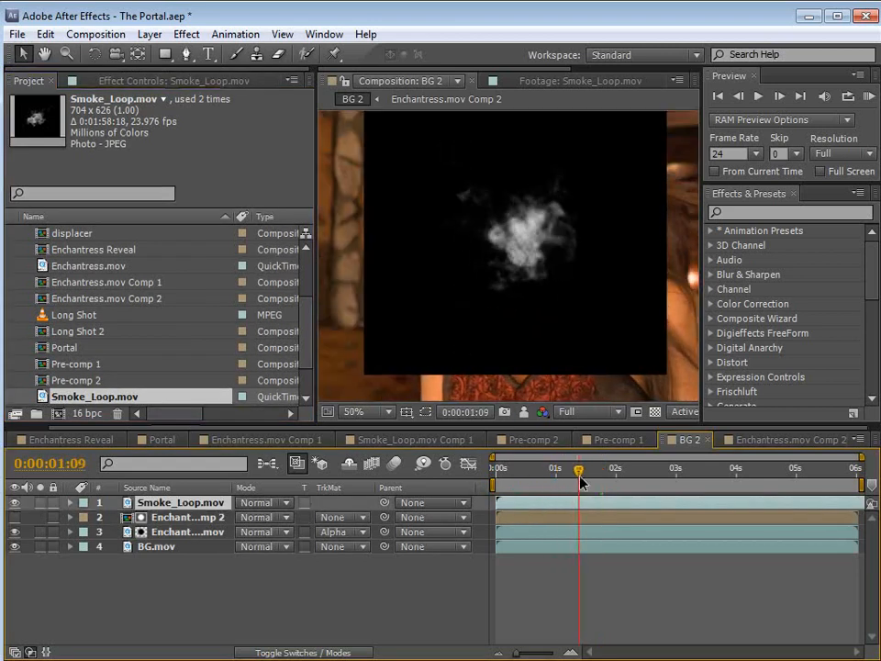
pyautogui.scroll(-2, 508, 295)
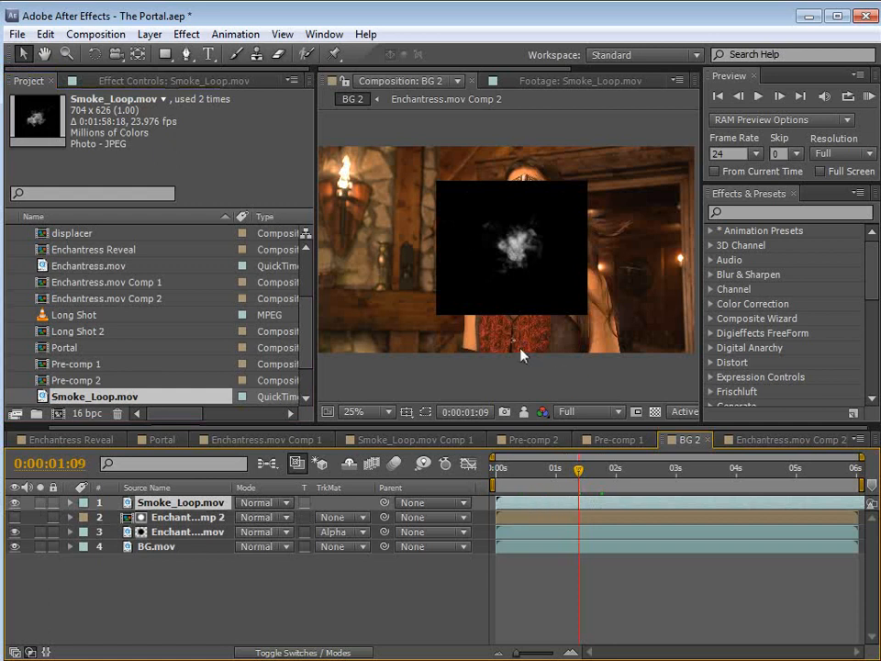
# Pre-compose the Smoke_Loop.mov layer as "Portal SMokey", moving all attributes into the new composition.
pyautogui.click(149, 34)
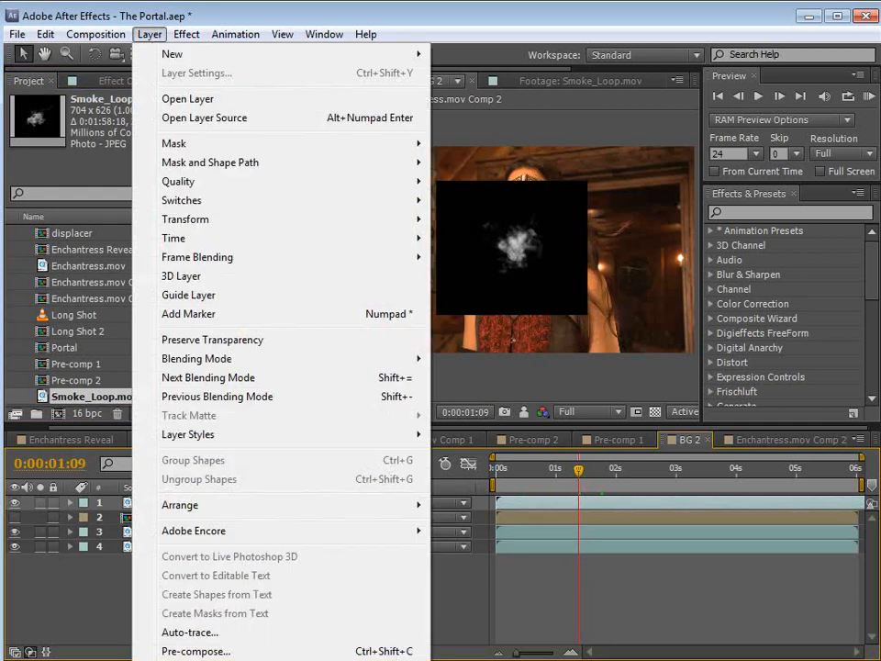
pyautogui.click(182, 650)
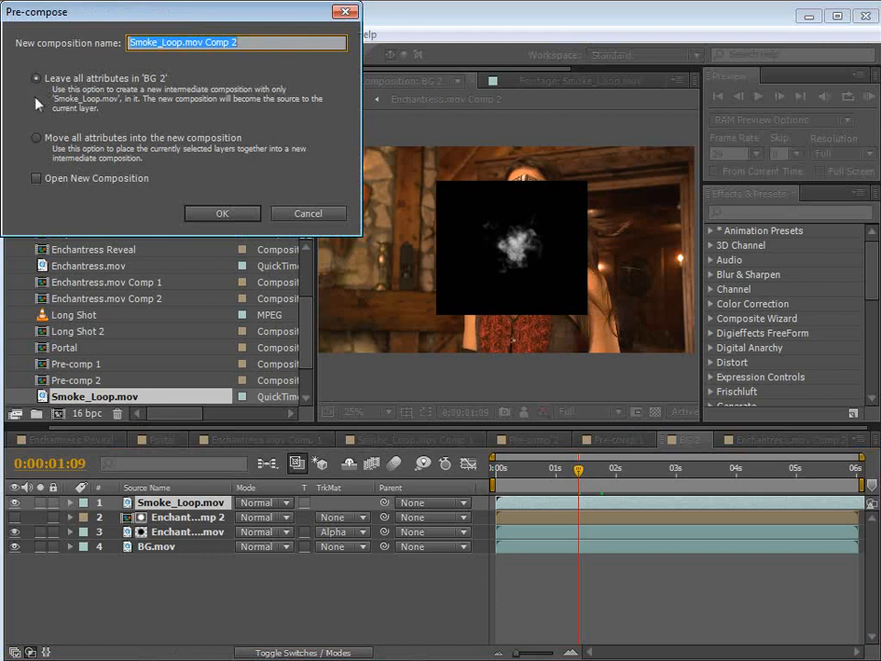
pyautogui.click(36, 139)
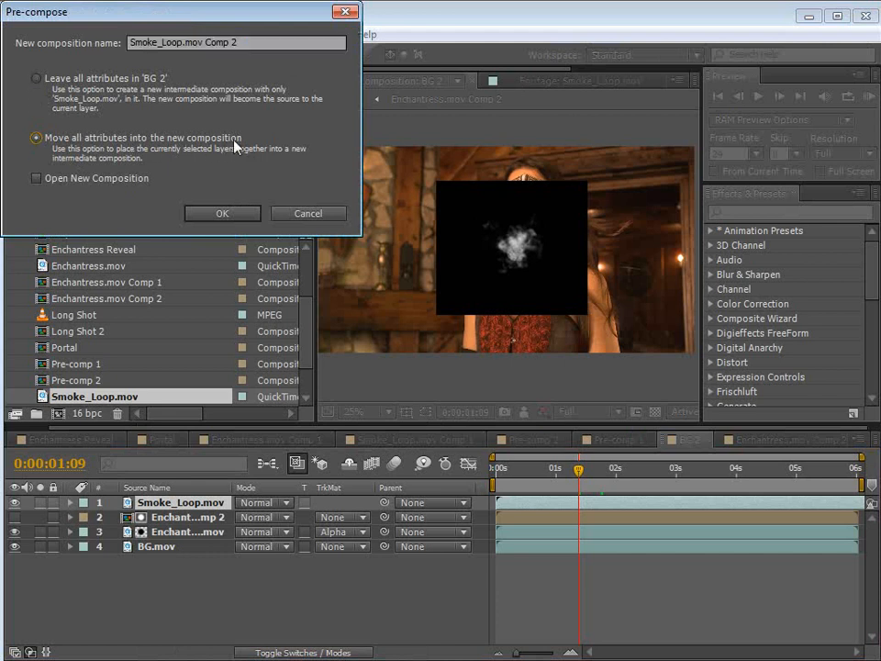
pyautogui.moveTo(247, 45); pyautogui.dragTo(73, 34)
pyautogui.write('Portal SM')
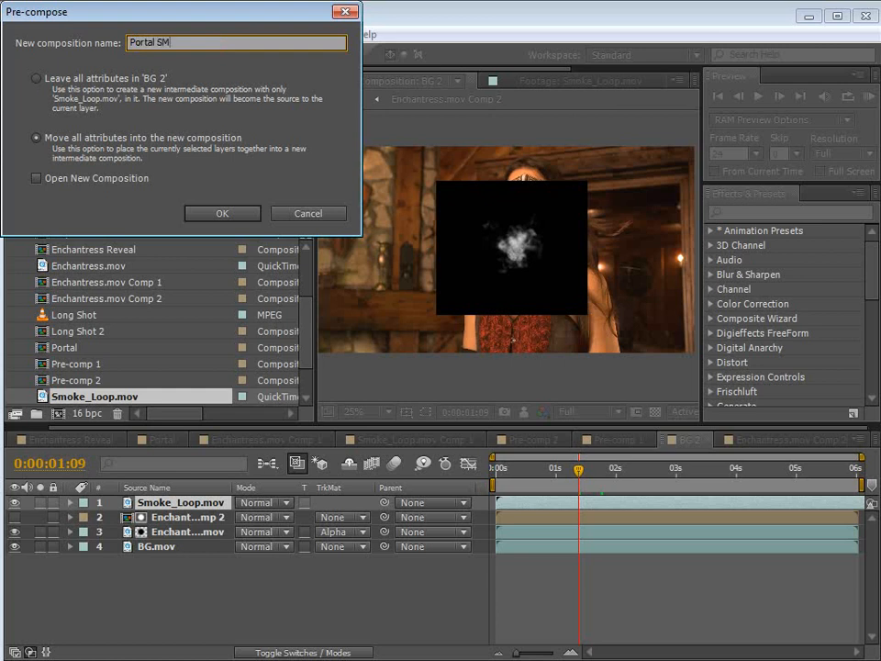
pyautogui.write('okey')
pyautogui.click(198, 212)
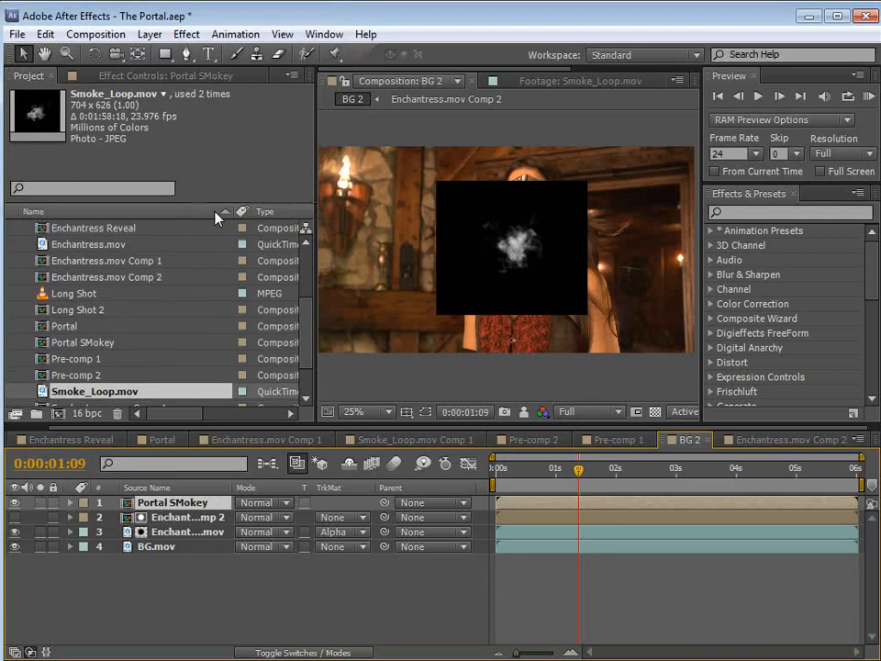
# Open the Portal SMokey composition and set its height to 1280 px.
pyautogui.doubleClick(154, 503)
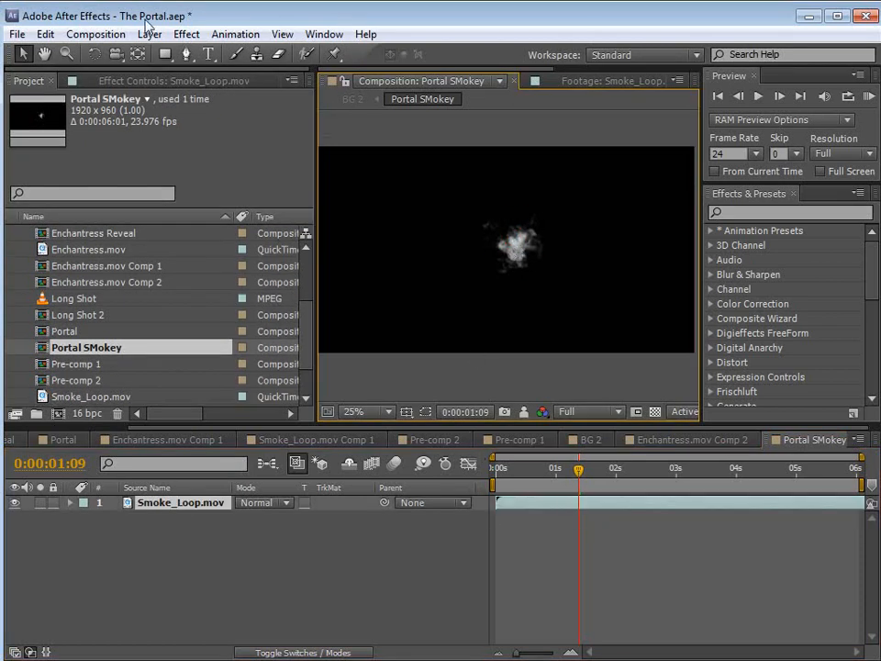
pyautogui.click(118, 33)
pyautogui.click(205, 82)
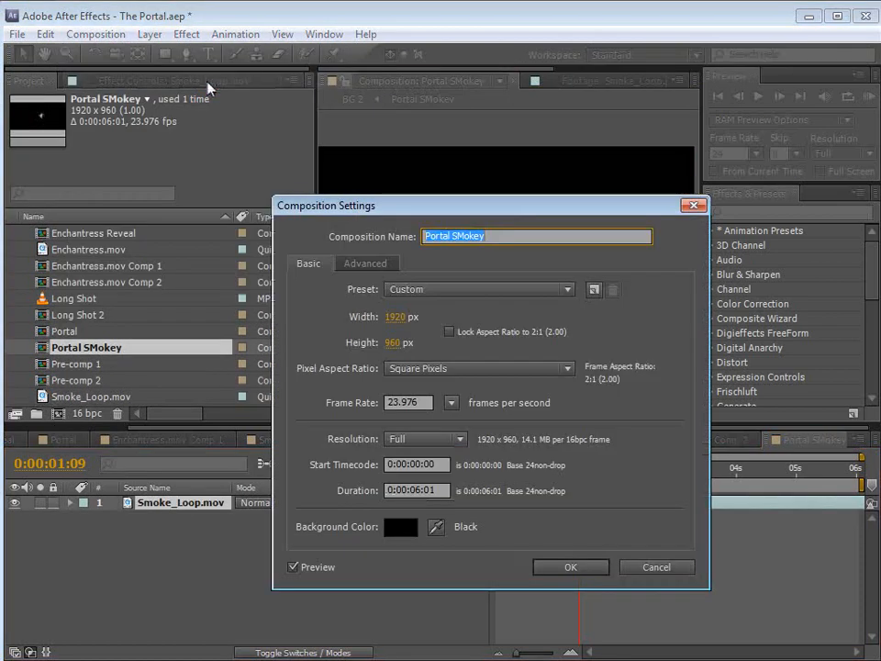
pyautogui.click(393, 341)
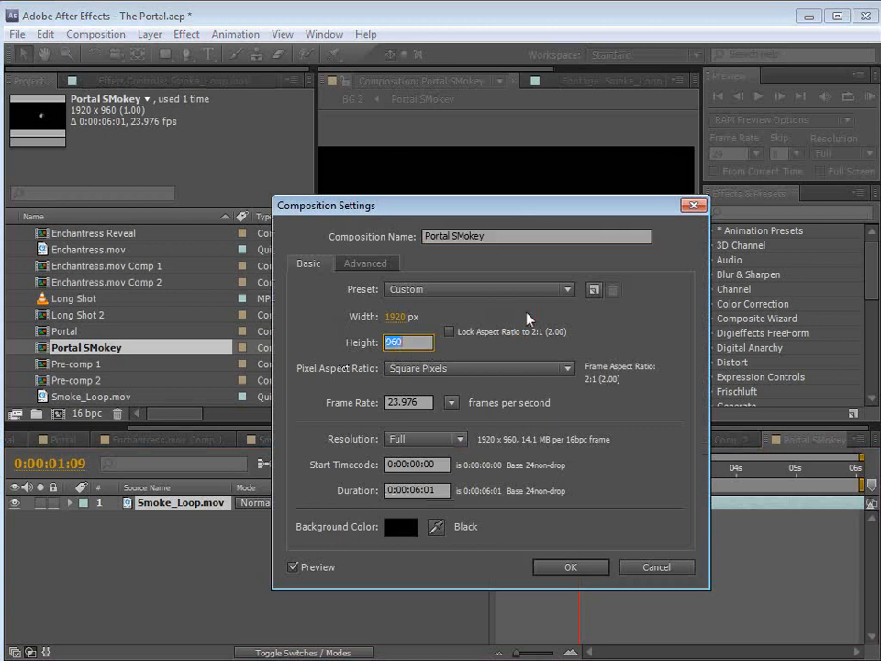
pyautogui.write('1280')
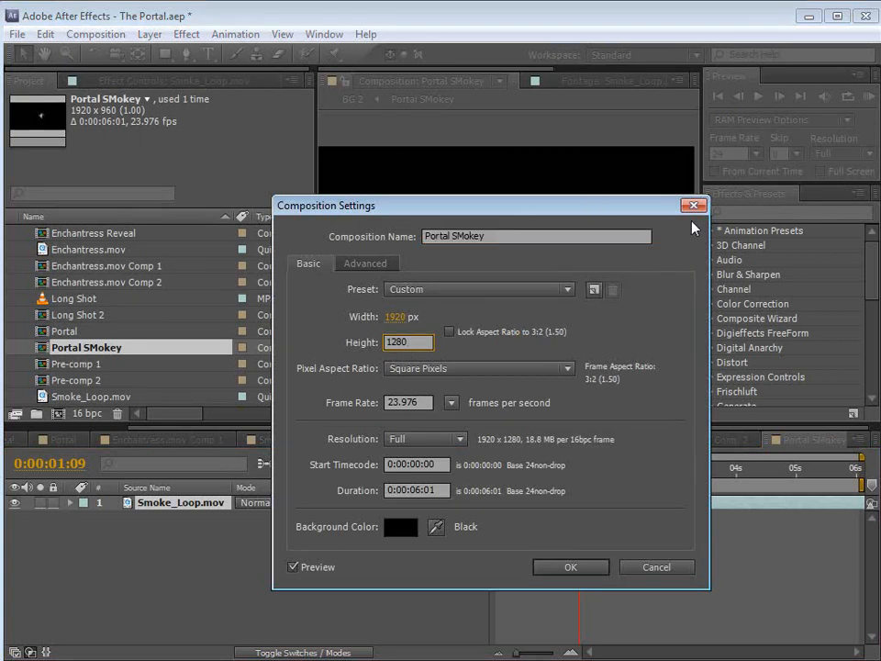
pyautogui.click(562, 567)
pyautogui.scroll(-1, 496, 265)
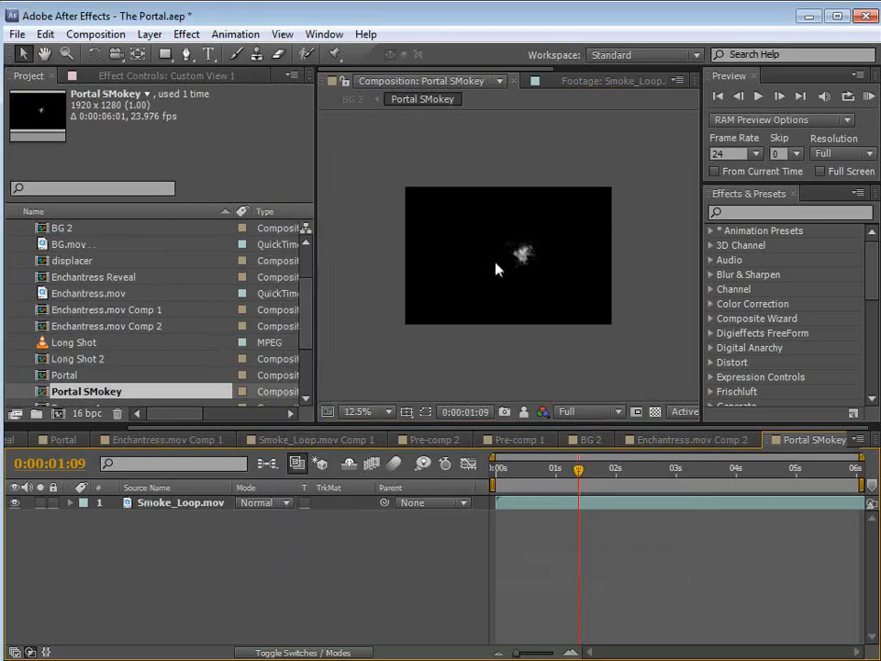
# Add a white (FFFFFF) solid of 1920 x 1280 px to the Portal SMokey composition.
pyautogui.click(150, 34)
pyautogui.moveTo(122, 54)
pyautogui.click(472, 73)
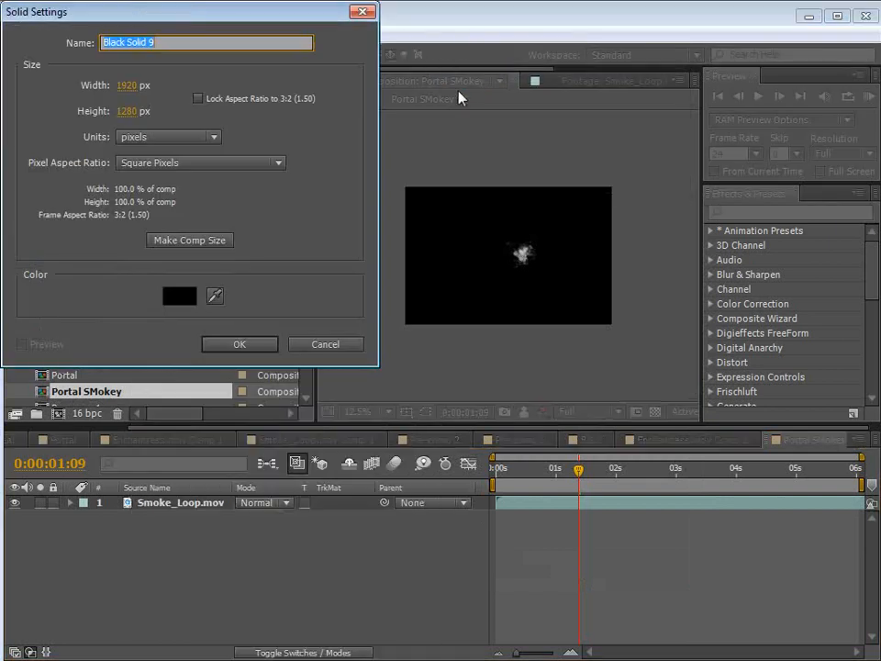
pyautogui.click(180, 296)
pyautogui.write('ffffff')
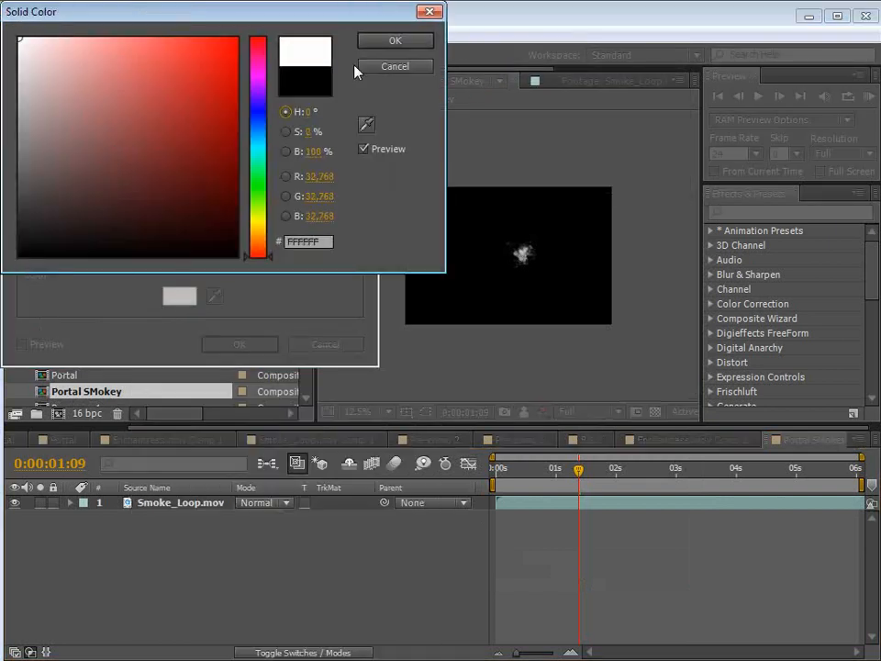
pyautogui.click(397, 39)
pyautogui.click(238, 344)
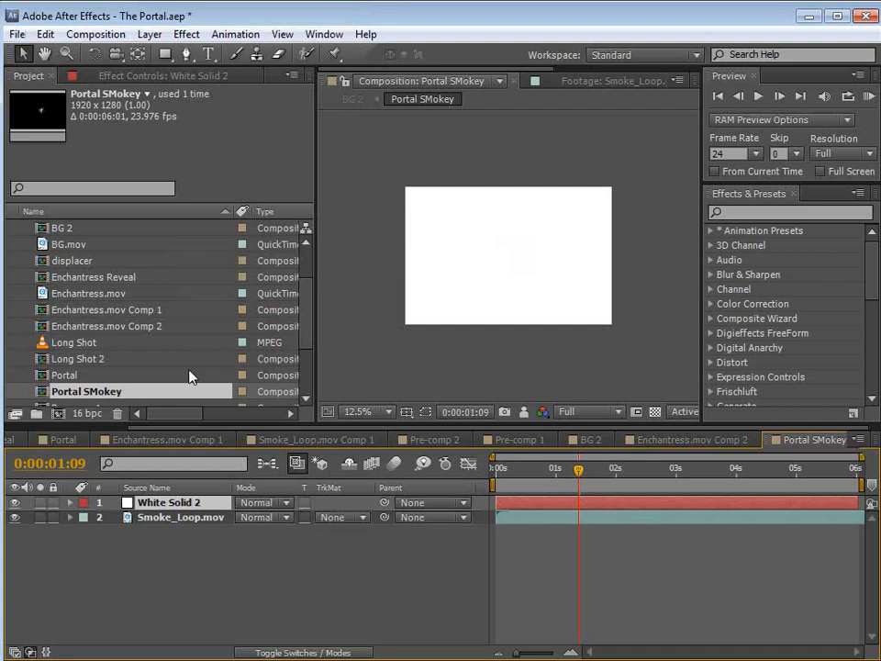
pyautogui.click(13, 502)
pyautogui.click(187, 55)
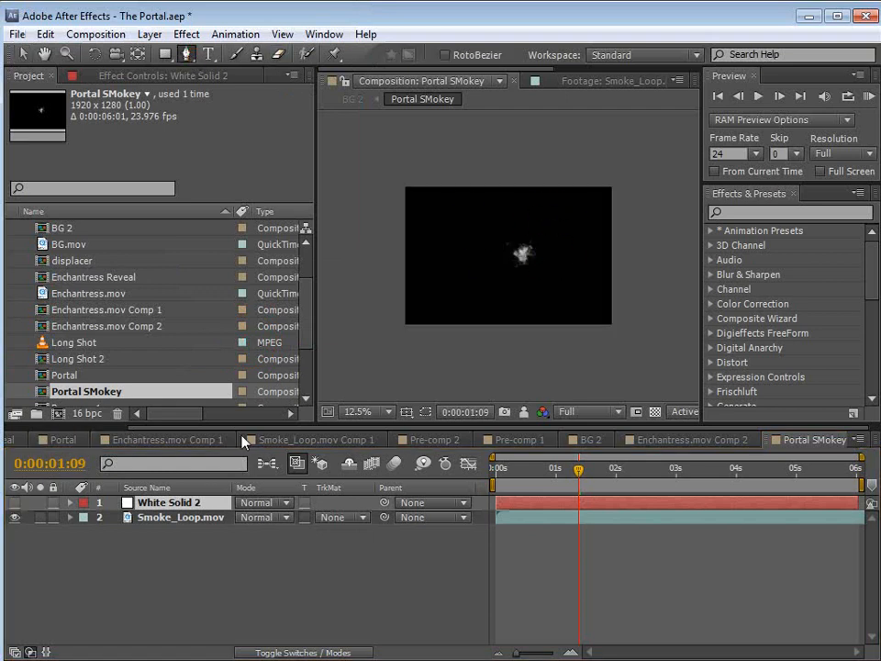
pyautogui.scroll(1, 601, 261)
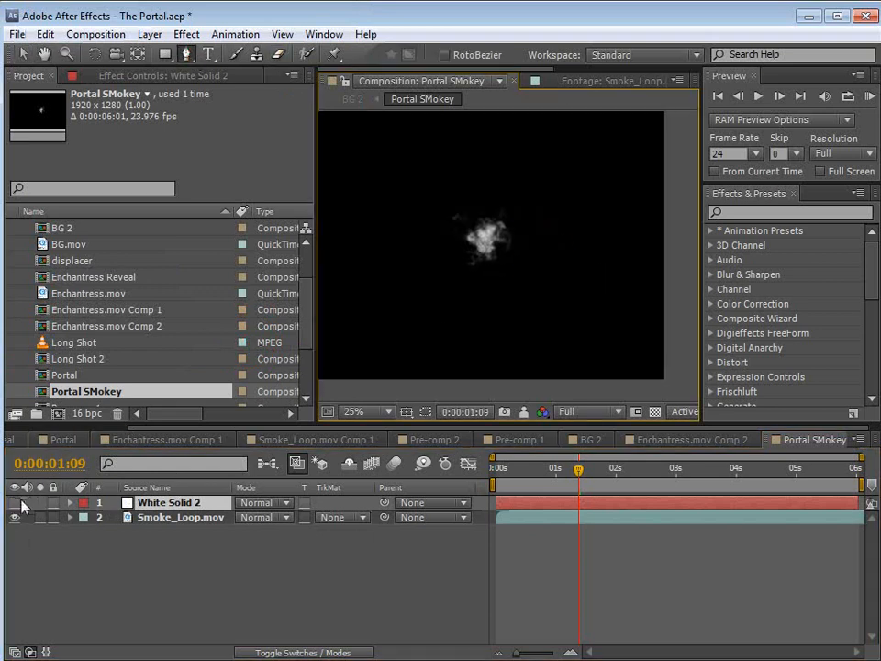
pyautogui.click(14, 501)
# Draw a tall elliptical mask on the white solid and move it so its lower end extends past the frame's bottom edge.
pyautogui.moveTo(590, 235); pyautogui.dragTo(496, 301)
pyautogui.scroll(-1, 495, 301)
pyautogui.click(166, 56)
pyautogui.moveTo(168, 56); pyautogui.dragTo(204, 88)
pyautogui.moveTo(458, 216); pyautogui.dragTo(529, 359)
pyautogui.press('v')
pyautogui.moveTo(494, 227); pyautogui.dragTo(496, 236)
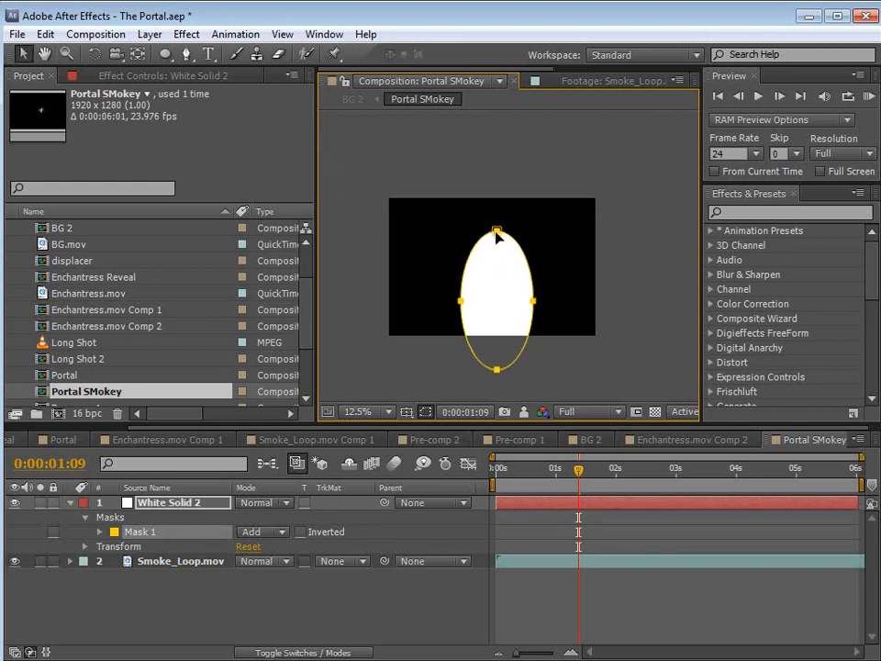
pyautogui.scroll(1, 520, 301)
pyautogui.press('space')
pyautogui.moveTo(520, 337); pyautogui.dragTo(518, 302)
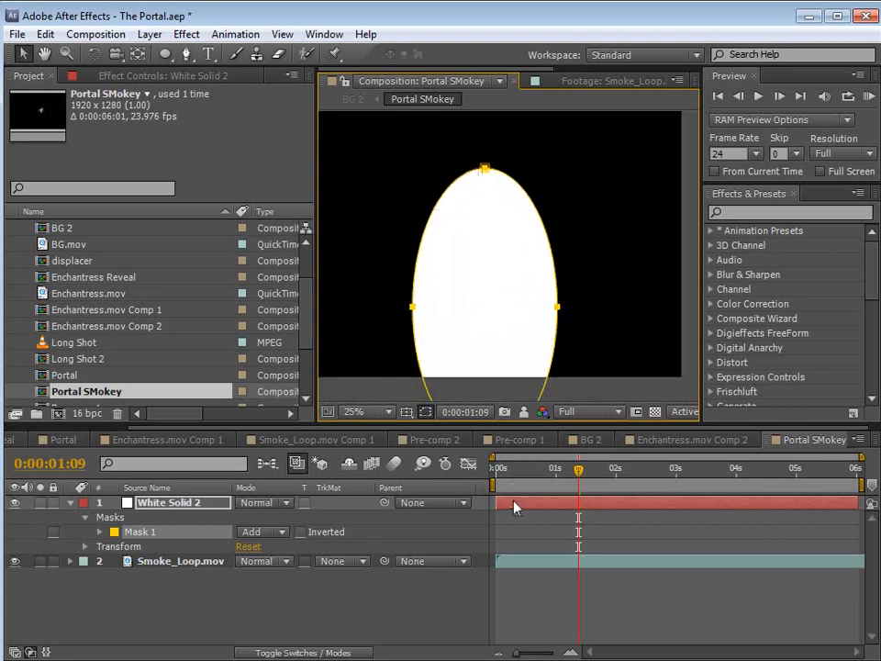
# Move White Solid 2 below Smoke_Loop.mov and set the smoke layer's blending mode to Screen.
pyautogui.click(505, 591)
pyautogui.moveTo(141, 504); pyautogui.dragTo(157, 589)
pyautogui.click(238, 589)
pyautogui.click(151, 503)
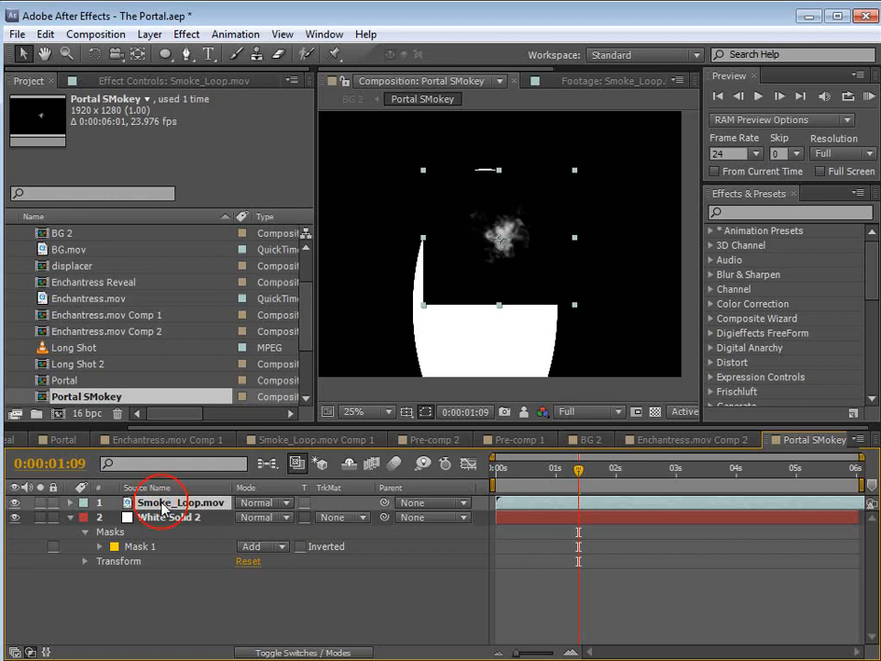
pyautogui.click(262, 502)
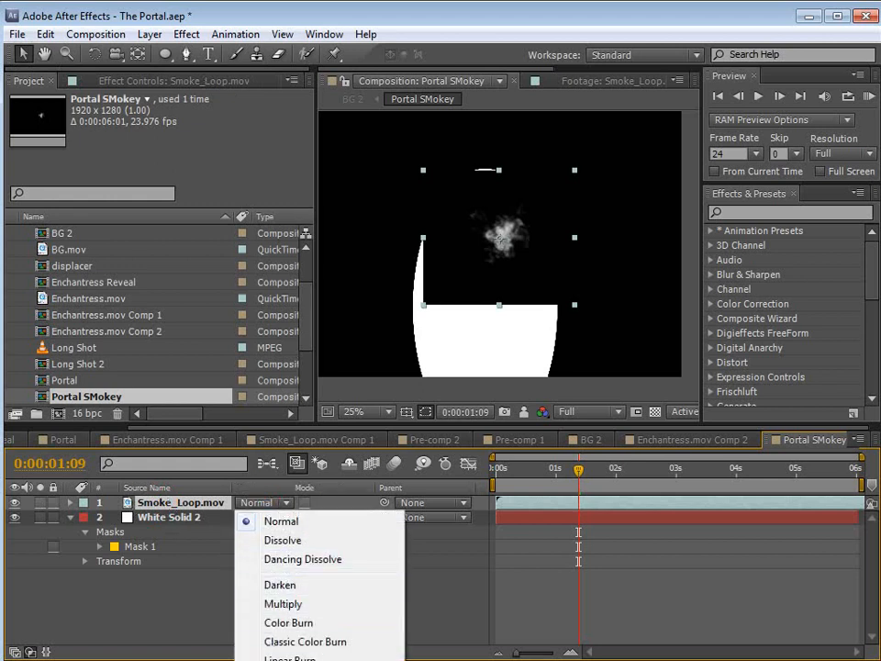
pyautogui.click(286, 660)
# Position the Smoke_Loop.mov layer so the smoke sits on the upper right edge of the white oval.
pyautogui.moveTo(507, 241); pyautogui.dragTo(499, 265)
pyautogui.scroll(2, 552, 214)
pyautogui.press('space')
pyautogui.scroll(-2, 504, 276)
pyautogui.moveTo(511, 314); pyautogui.dragTo(512, 263)
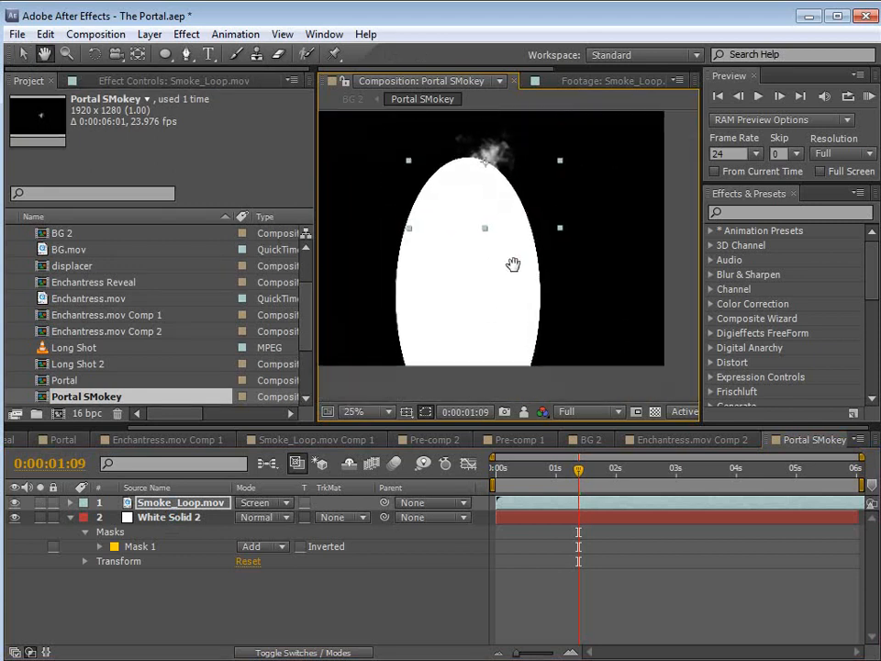
pyautogui.moveTo(503, 172); pyautogui.dragTo(511, 200)
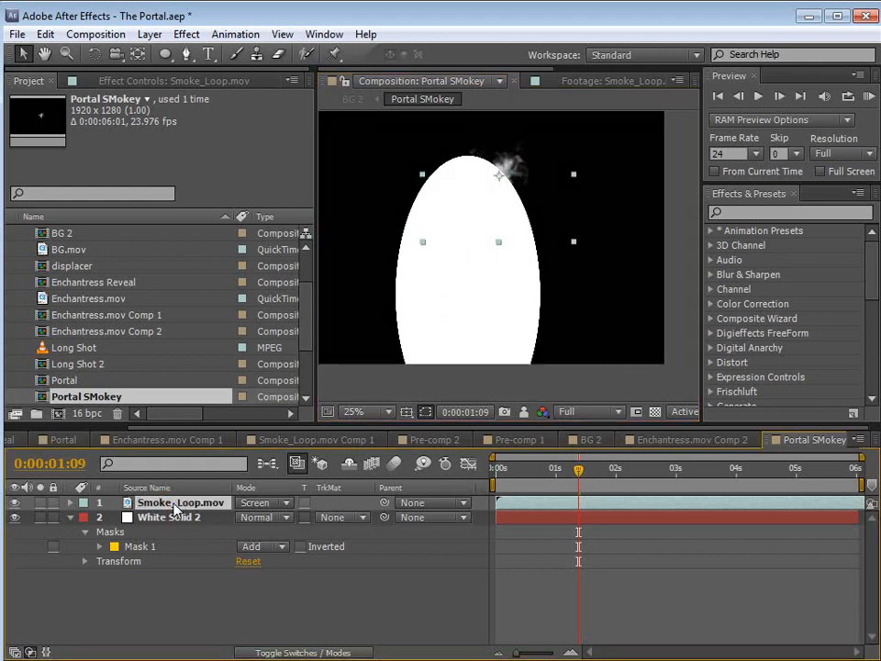
# Pre-compose the Smoke_Loop.mov layer as "Smoke Element", leaving all attributes in Portal SMokey.
pyautogui.click(150, 34)
pyautogui.click(184, 650)
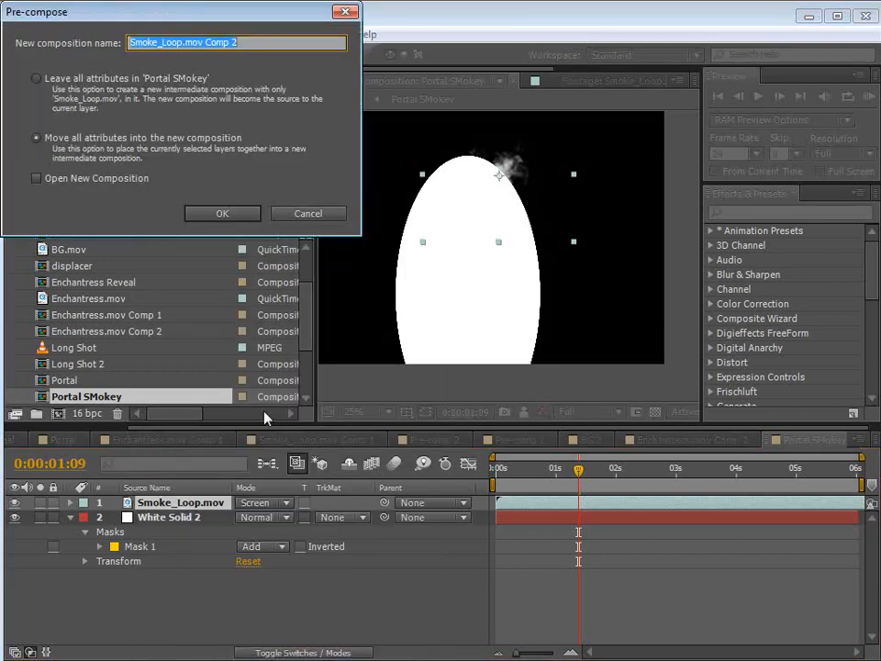
pyautogui.click(36, 79)
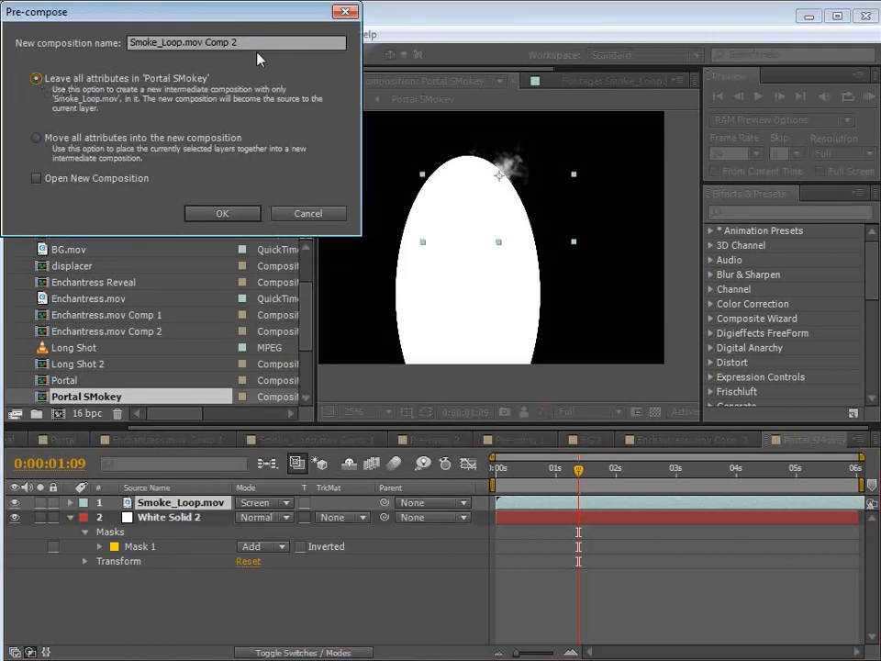
pyautogui.moveTo(240, 42); pyautogui.dragTo(111, 48)
pyautogui.write('Smoke Element')
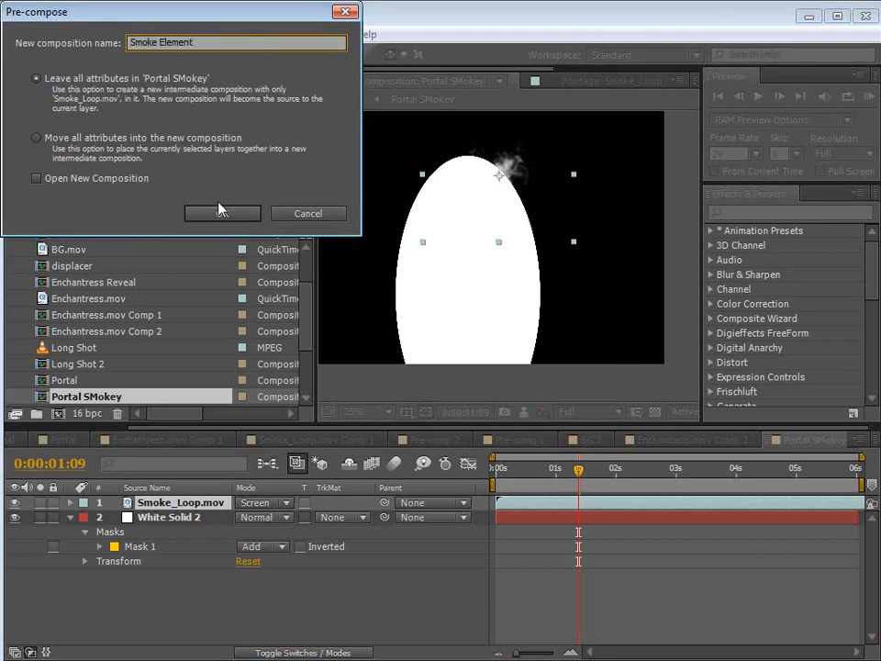
pyautogui.click(222, 212)
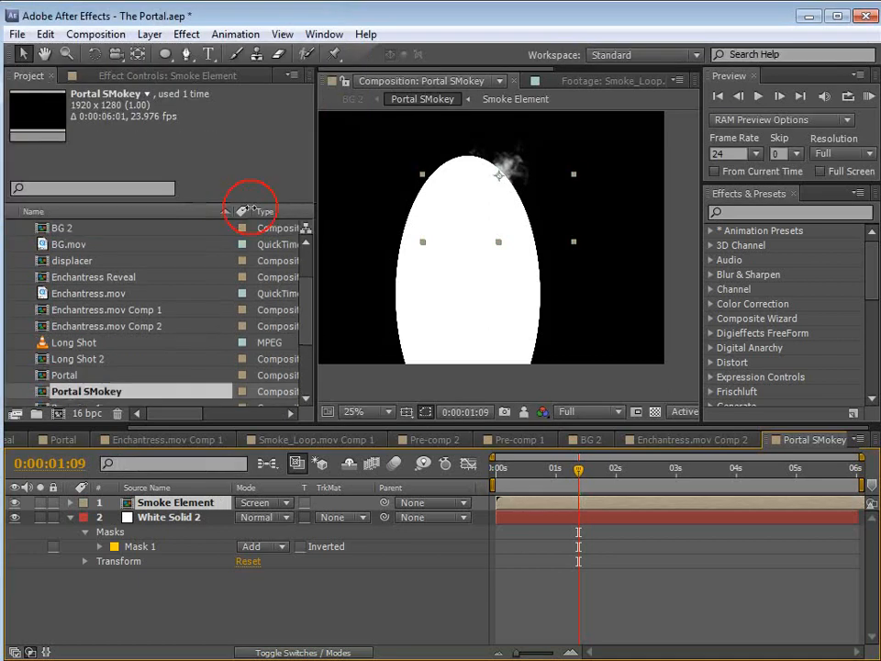
# Duplicate the Smoke Element layer into six layers and spread the copies around the edge of the white oval.
pyautogui.hotkey('ctrl', 'd')
pyautogui.hotkey('ctrl', 'd')
pyautogui.moveTo(524, 215); pyautogui.dragTo(556, 304)
pyautogui.hotkey('ctrl', 'd')
pyautogui.hotkey('ctrl', 'd')
pyautogui.hotkey('ctrl', 'd')
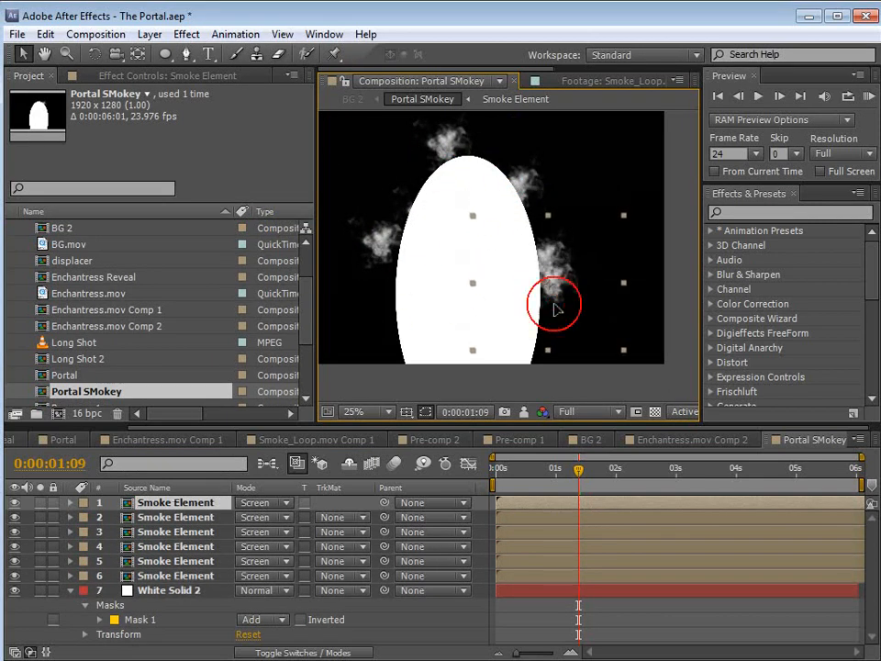
# Try a Tint effect on Smoke_Loop.mov inside the Smoke Element composition, mapping white to blue.
pyautogui.doubleClick(174, 516)
pyautogui.click(725, 440)
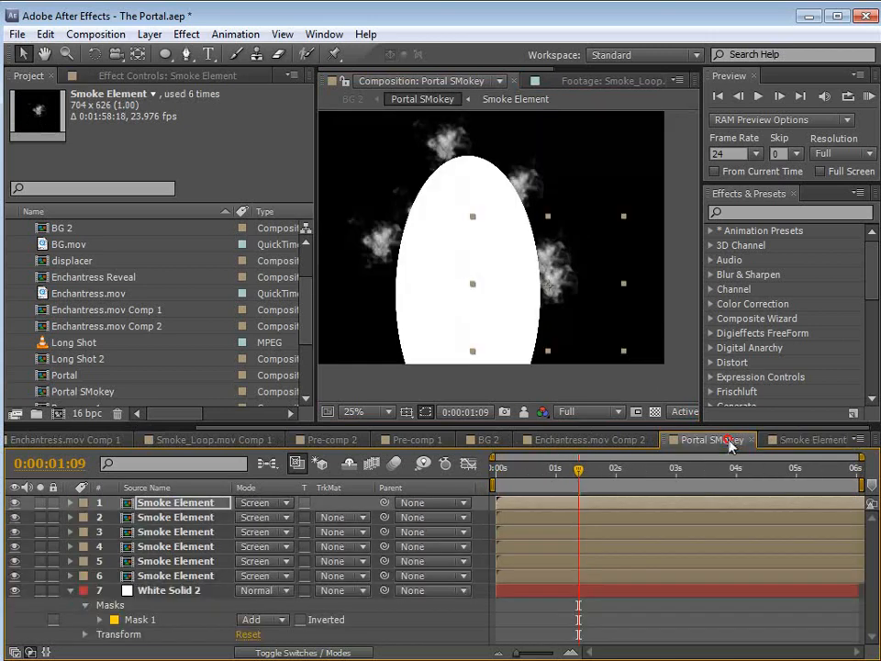
pyautogui.doubleClick(547, 504)
pyautogui.click(541, 264)
pyautogui.click(187, 34)
pyautogui.moveTo(290, 199)
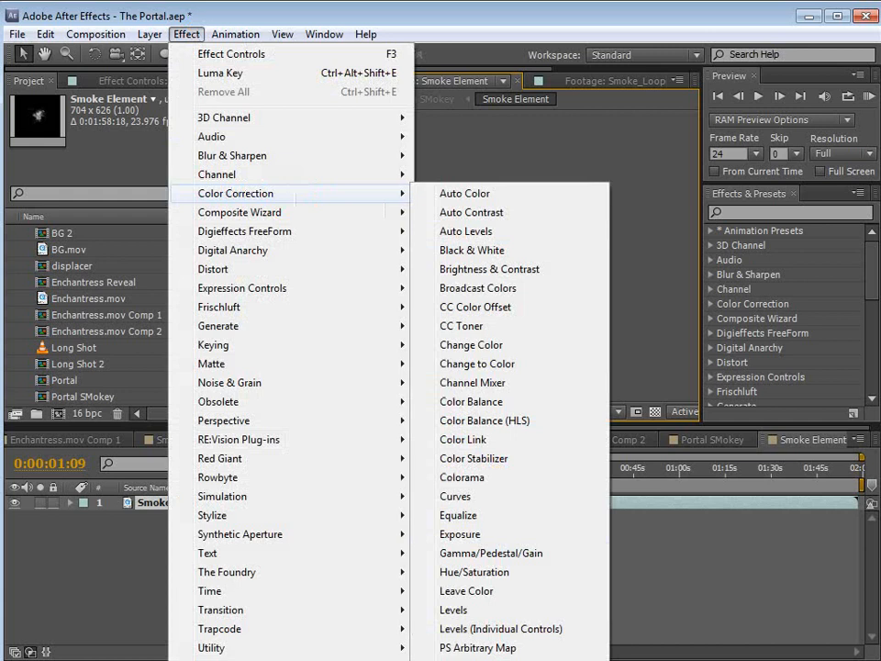
pyautogui.click(454, 660)
pyautogui.click(182, 144)
pyautogui.click(260, 121)
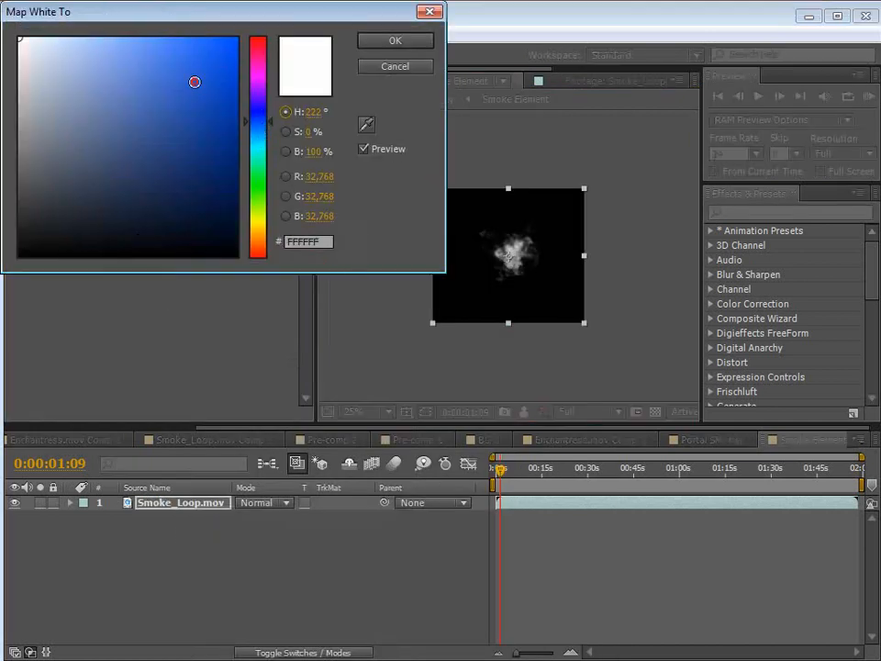
pyautogui.click(206, 52)
pyautogui.click(399, 43)
pyautogui.scroll(1, 521, 310)
# In Portal SMokey, set White Solid 2's mask expansion to -107 pixels and its mask feather to 156 pixels.
pyautogui.click(707, 440)
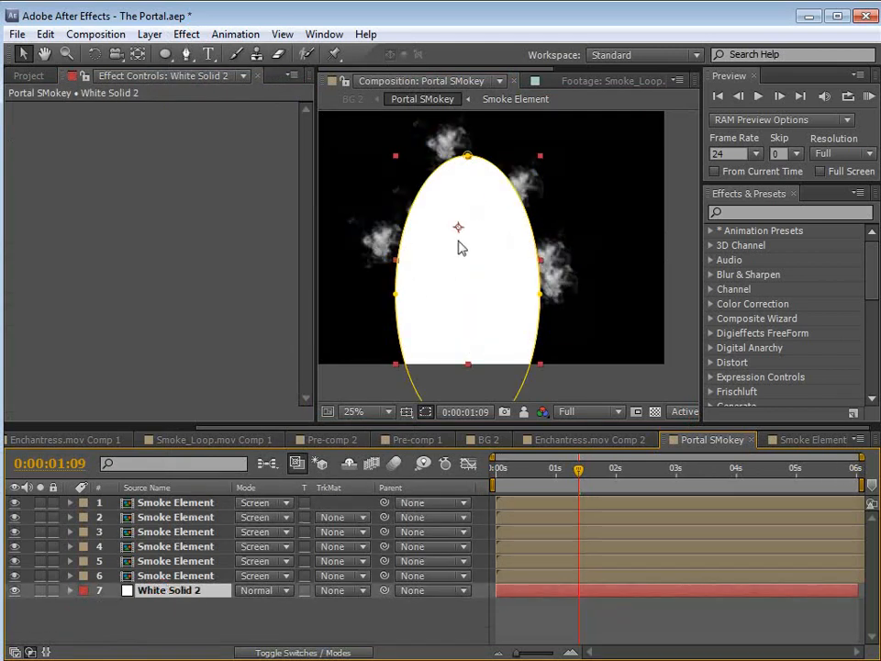
pyautogui.press('m')
pyautogui.press('m')
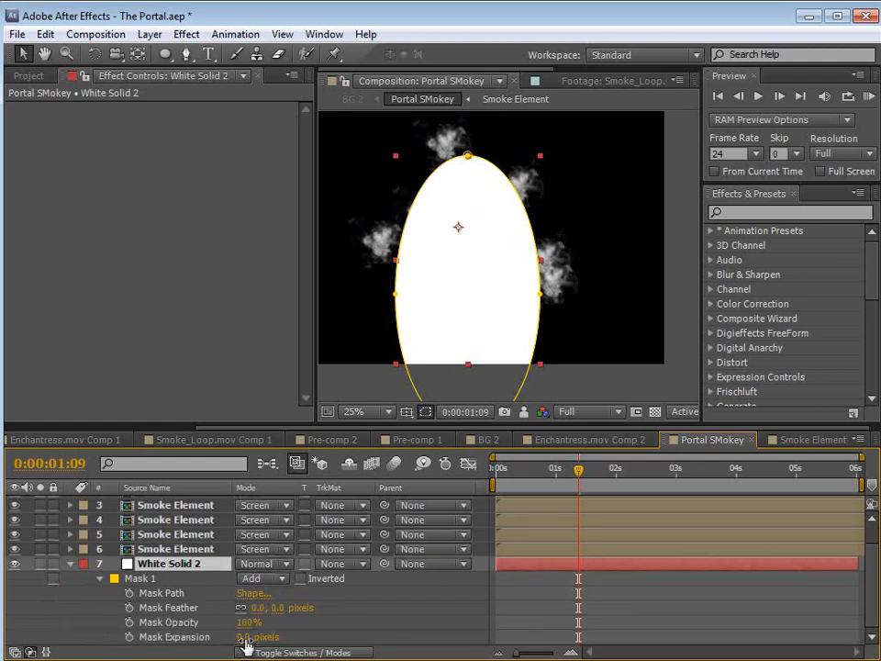
pyautogui.moveTo(237, 637); pyautogui.dragTo(196, 628)
pyautogui.moveTo(275, 615); pyautogui.dragTo(397, 588)
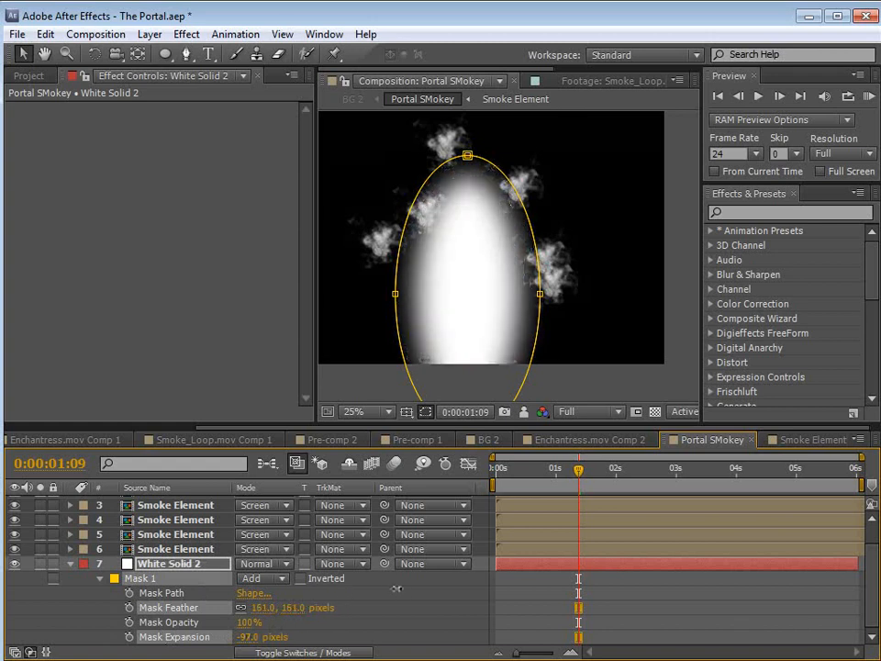
pyautogui.moveTo(250, 642); pyautogui.dragTo(242, 641)
pyautogui.moveTo(291, 607); pyautogui.dragTo(281, 606)
pyautogui.click(384, 341)
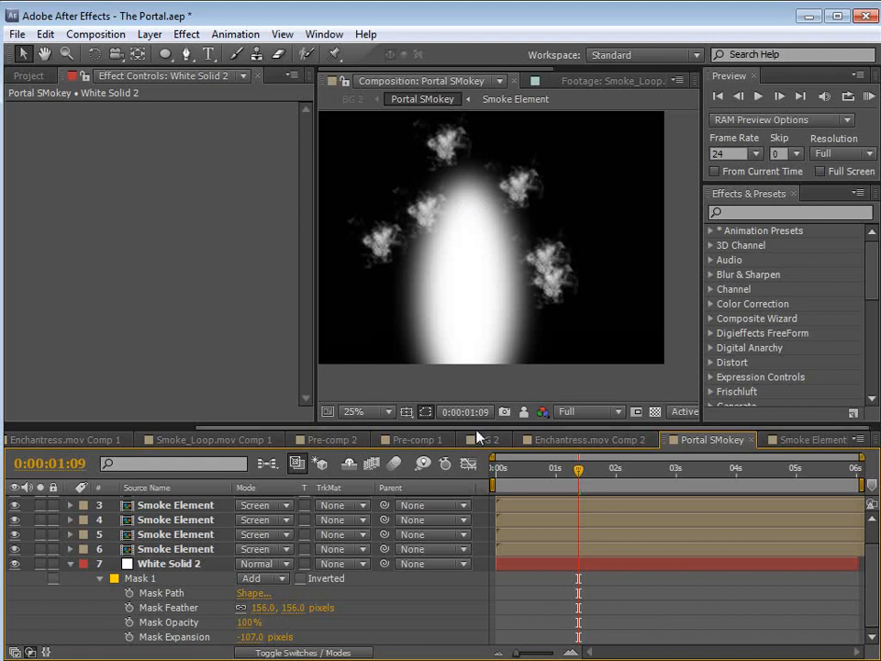
# Delete the five upper Smoke Element layers, keeping a single one above White Solid 2.
pyautogui.moveTo(474, 427); pyautogui.dragTo(403, 406)
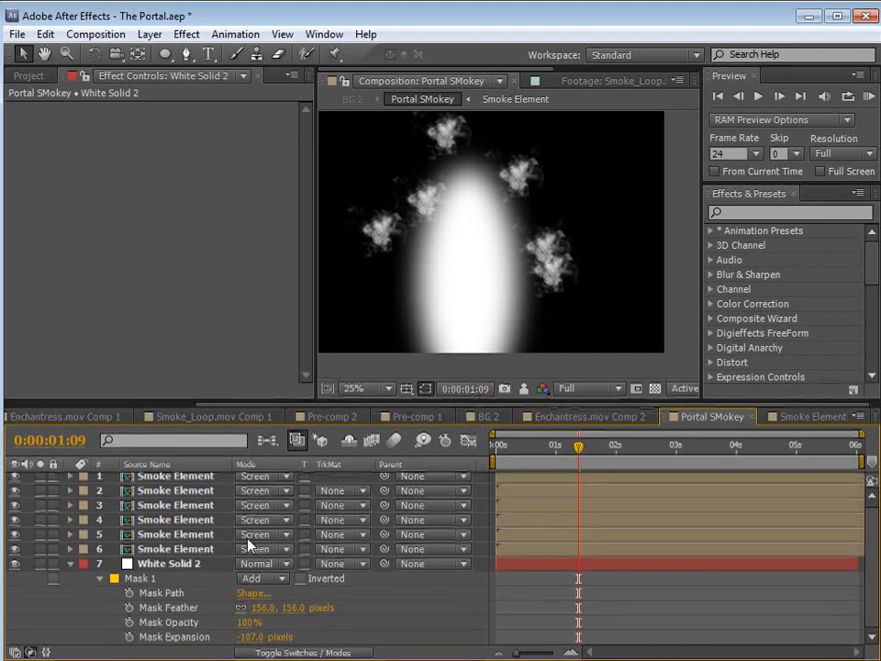
pyautogui.click(194, 478)
pyautogui.keyDown('shift'); pyautogui.click(201, 543); pyautogui.keyUp('shift')
pyautogui.press('Delete')
# Move the remaining Smoke Element to the left edge of the white glow and scale it up, discarding a trial duplicate.
pyautogui.click(174, 481)
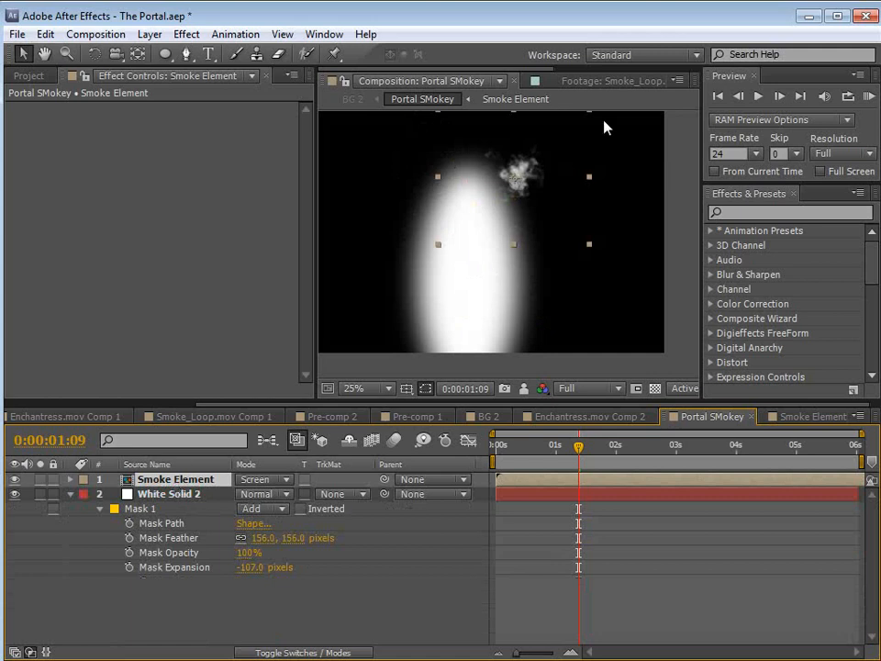
pyautogui.moveTo(529, 198); pyautogui.dragTo(427, 169)
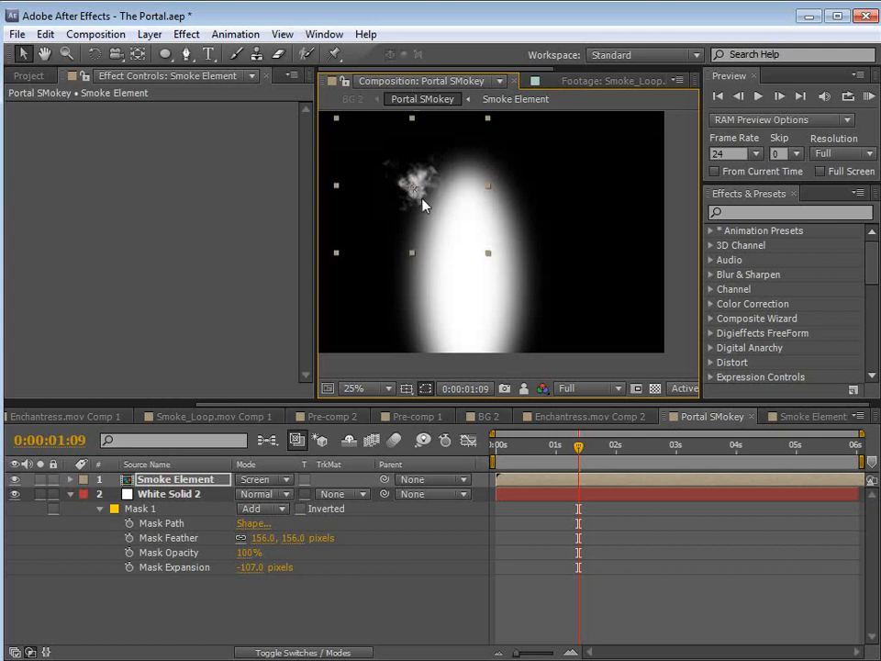
pyautogui.moveTo(488, 257); pyautogui.dragTo(414, 250)
pyautogui.hotkey('ctrl', 'd')
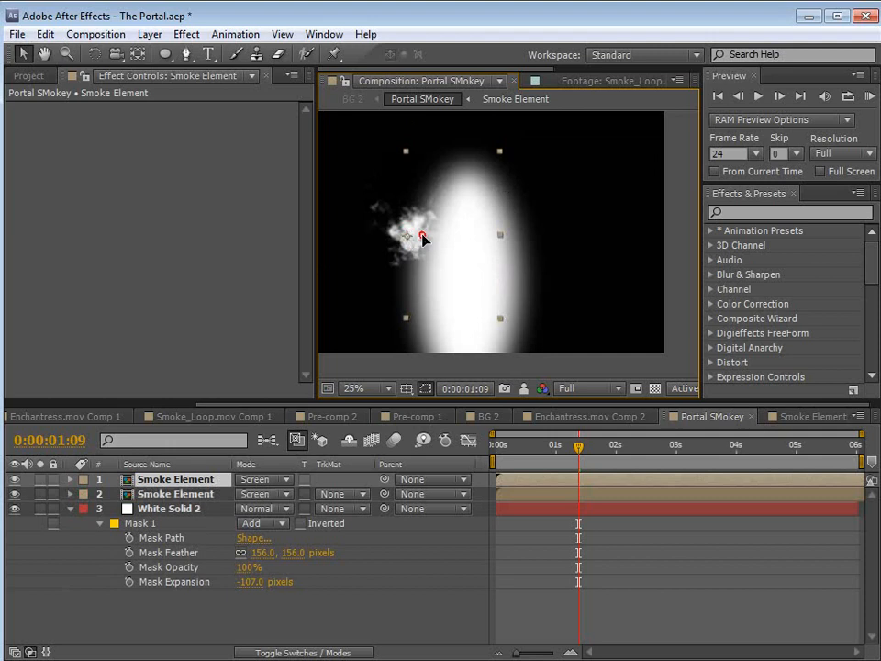
pyautogui.press('Delete')
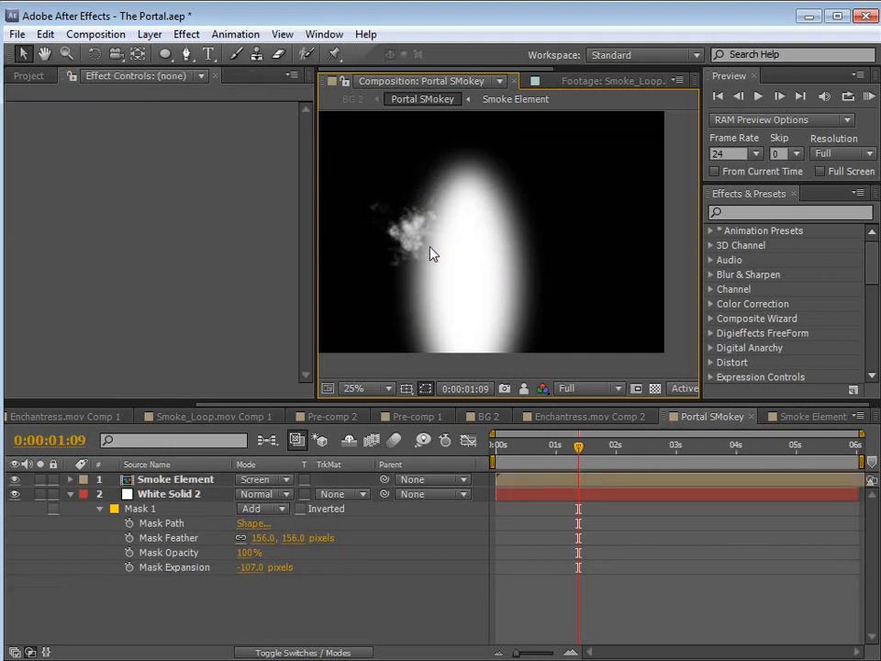
# Add the expression wiggle(0,360) to the Smoke Element layer's Rotation.
pyautogui.click(174, 478)
pyautogui.press('r')
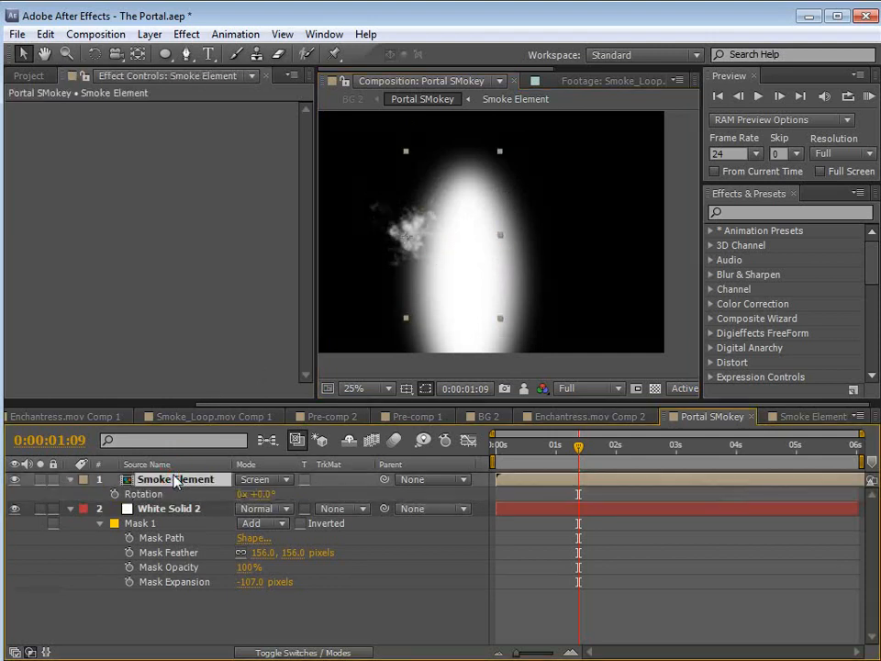
pyautogui.keyDown('alt'); pyautogui.click(116, 494); pyautogui.keyUp('alt')
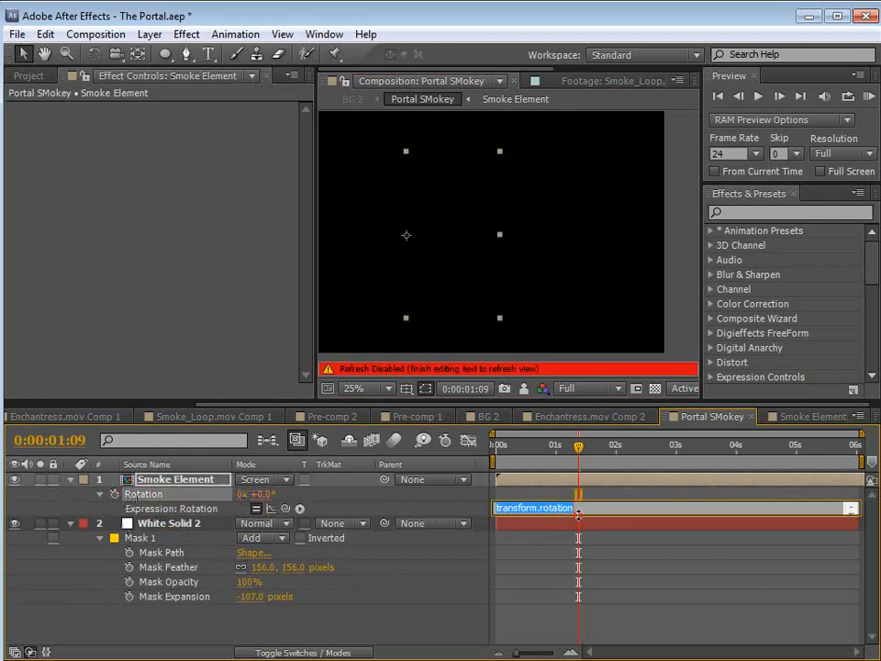
pyautogui.write('wiggle(0,360')
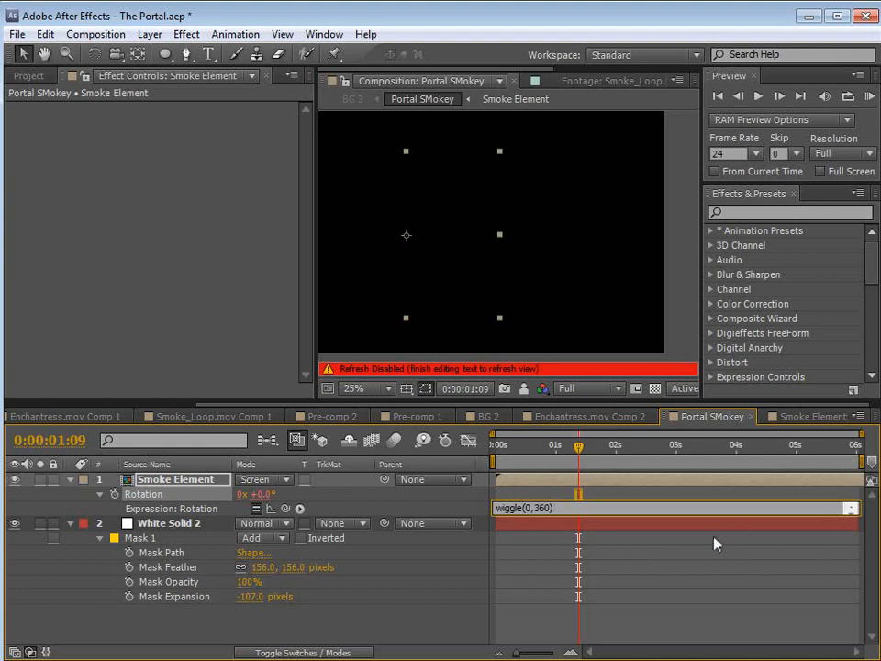
pyautogui.click(527, 478)
# Duplicate the wiggled Smoke Element into five layers and place the copies around the left, upper and right edges of the glow.
pyautogui.click(399, 258)
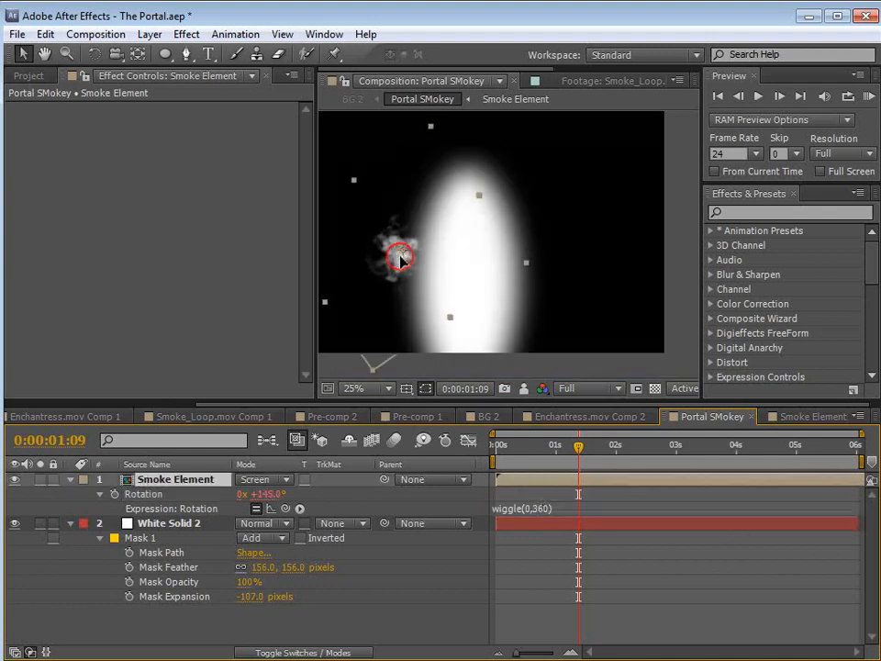
pyautogui.moveTo(405, 262); pyautogui.dragTo(372, 267)
pyautogui.hotkey('ctrl', 'd')
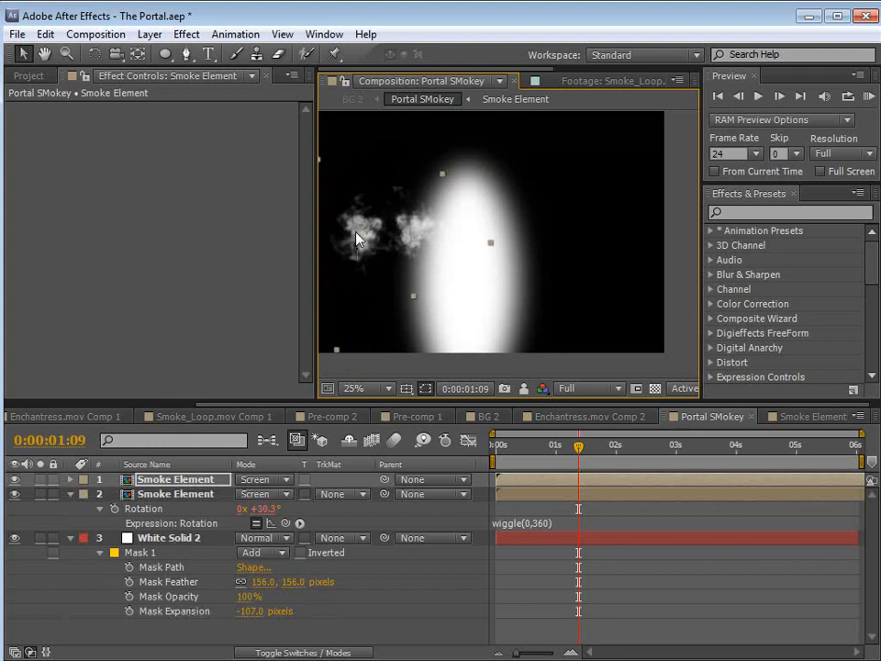
pyautogui.moveTo(371, 246); pyautogui.dragTo(445, 225)
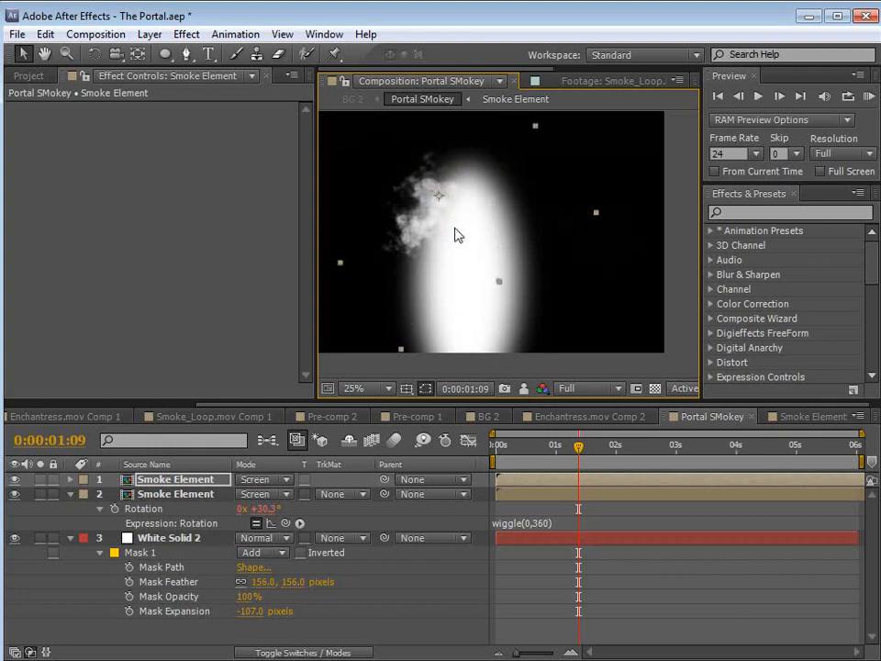
pyautogui.hotkey('ctrl', 'd')
pyautogui.moveTo(537, 259); pyautogui.dragTo(538, 280)
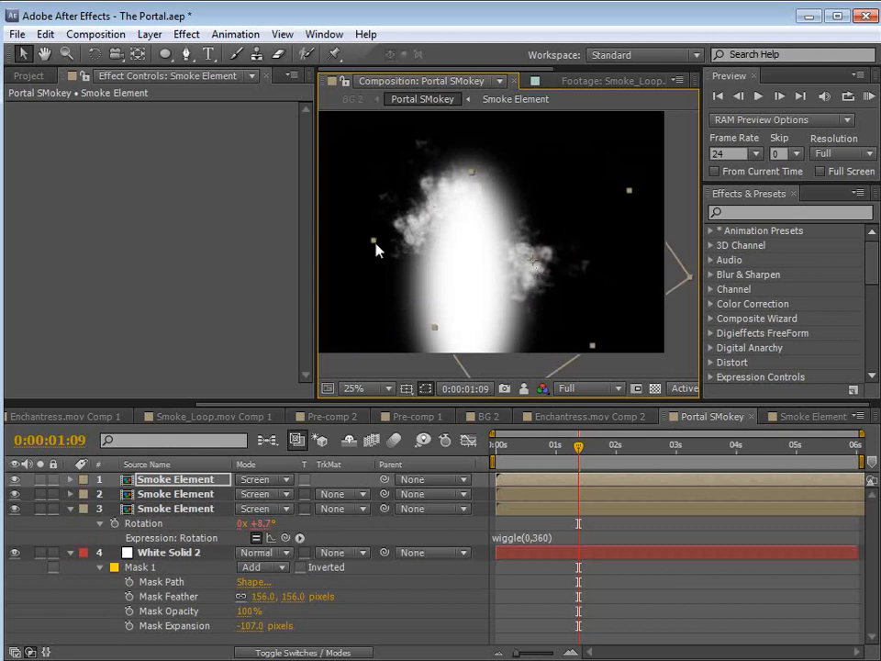
pyautogui.click(396, 254)
pyautogui.hotkey('ctrl', 'd')
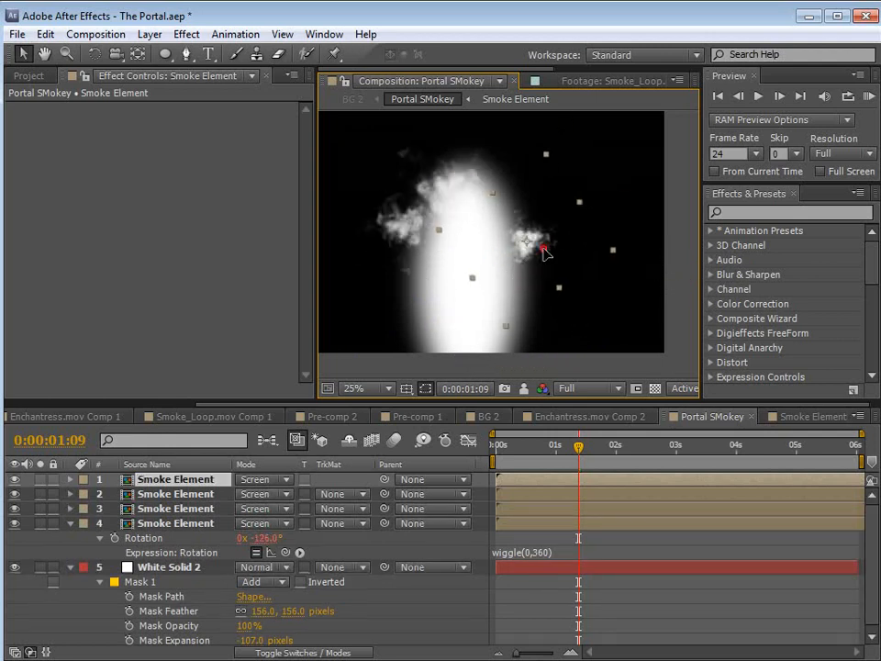
pyautogui.moveTo(544, 252); pyautogui.dragTo(557, 237)
pyautogui.moveTo(503, 274); pyautogui.dragTo(507, 201)
pyautogui.hotkey('ctrl', 'd')
pyautogui.moveTo(441, 294); pyautogui.dragTo(422, 278)
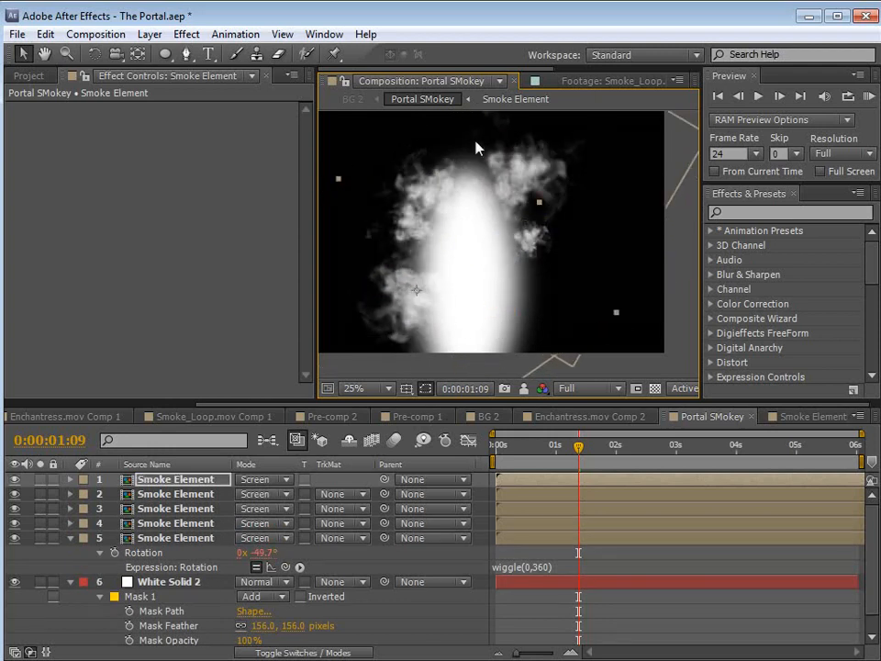
# Continue duplicating Smoke Element up to eight layers, placing copies along the top and the lower edges of the glow.
pyautogui.scroll(-1, 444, 196)
pyautogui.moveTo(484, 172)
pyautogui.mouseDown()
pyautogui.moveTo(483, 220)
pyautogui.moveTo(482, 188)
pyautogui.mouseUp()
pyautogui.scroll(1, 412, 315)
pyautogui.hotkey('ctrl', 'd')
pyautogui.hotkey('ctrl', 'd')
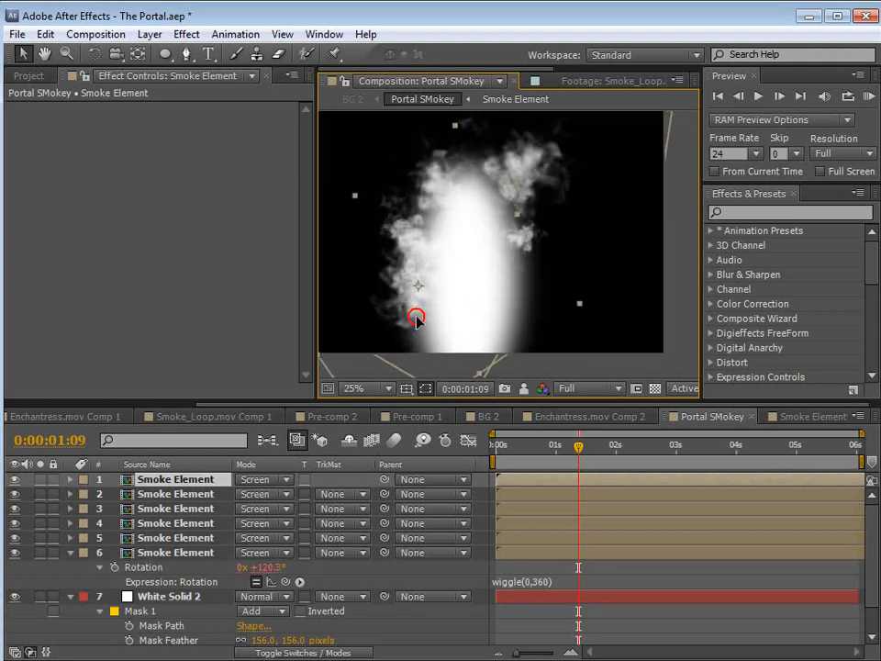
pyautogui.hotkey('ctrl', 'd')
pyautogui.hotkey('ctrl', 'd')
pyautogui.hotkey('ctrl', 'd')
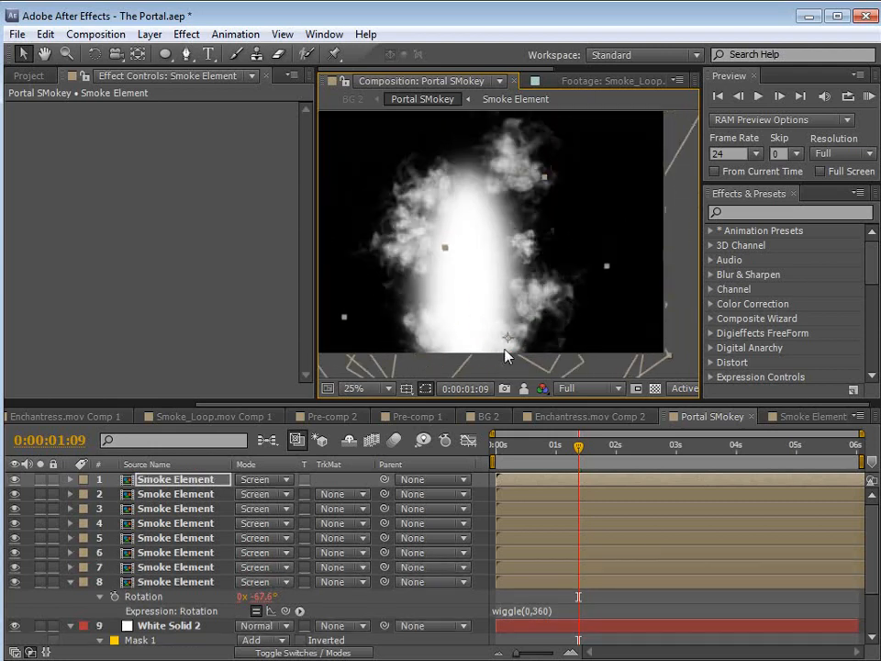
# Duplicate Smoke Element up to 24 layers and position the copies so smoke covers the whole outline of the glow.
pyautogui.hotkey('ctrl', 'd')
pyautogui.hotkey('ctrl', 'd')
pyautogui.hotkey('ctrl', 'd')
pyautogui.hotkey('ctrl', 'd')
pyautogui.hotkey('ctrl', 'd')
pyautogui.hotkey('ctrl', 'd')
pyautogui.hotkey('ctrl', 'd')
pyautogui.hotkey('ctrl', 'd')
pyautogui.hotkey('ctrl', 'd')
pyautogui.hotkey('ctrl', 'd')
pyautogui.hotkey('ctrl', 'd')
pyautogui.hotkey('ctrl', 'd')
pyautogui.hotkey('ctrl', 'd')
pyautogui.hotkey('ctrl', 'd')
pyautogui.scroll(-7, 220, 551)
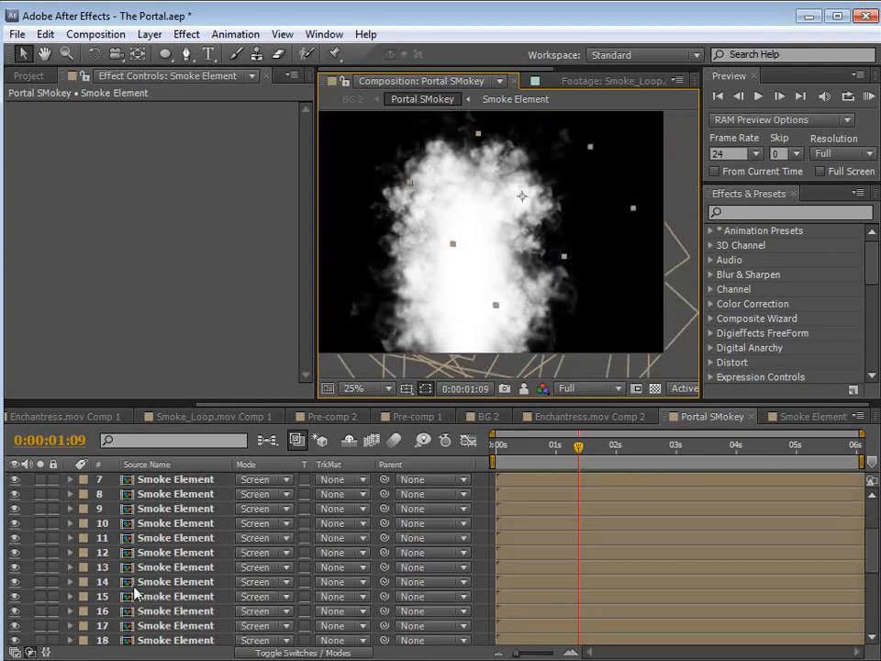
pyautogui.click(15, 564)
pyautogui.click(15, 564)
pyautogui.moveTo(523, 180); pyautogui.dragTo(516, 244)
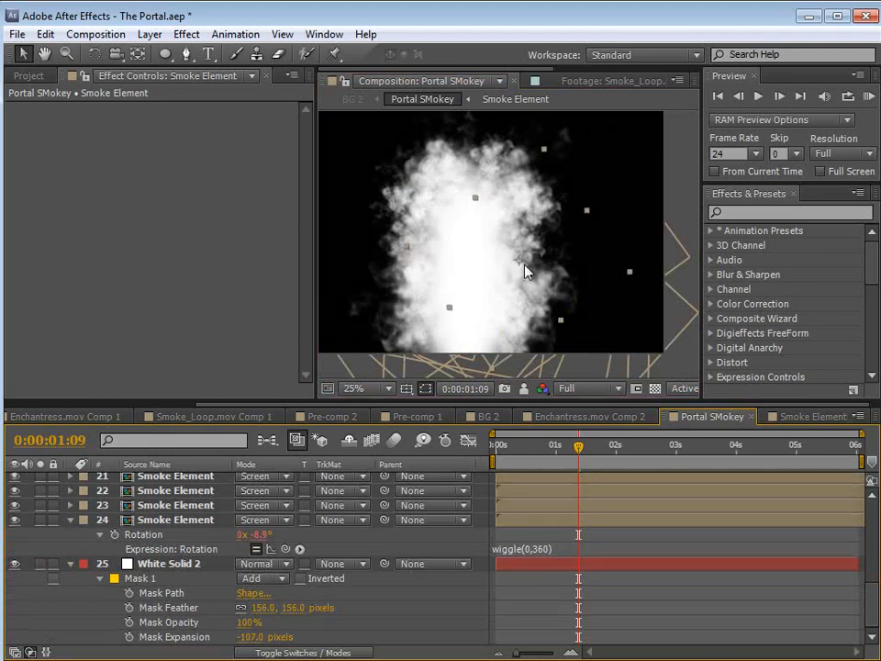
# Duplicate the lowest Smoke Element layer and move the copy to the right side of the glow.
pyautogui.moveTo(514, 401); pyautogui.dragTo(503, 296)
pyautogui.scroll(5, 587, 468)
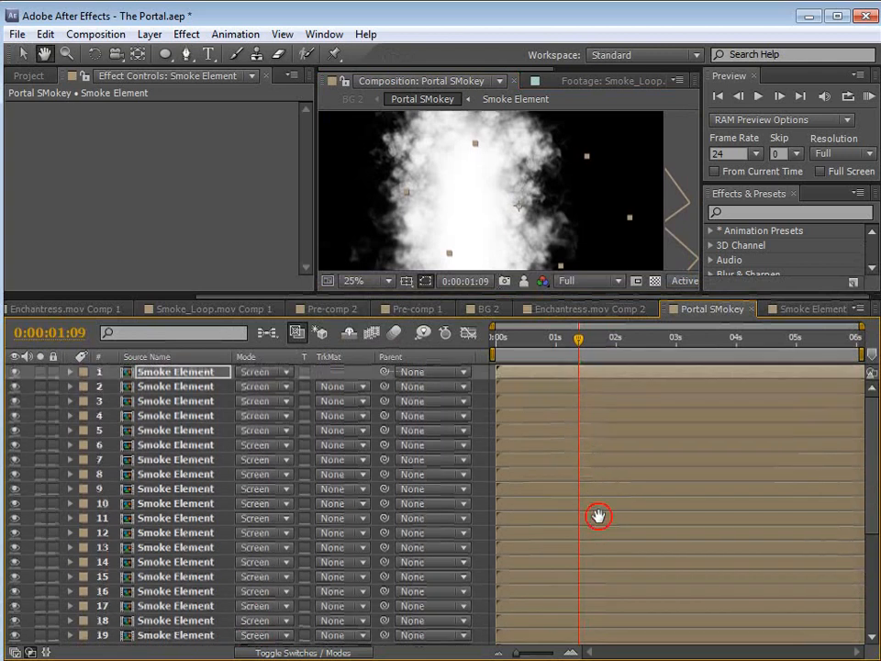
pyautogui.scroll(-5, 587, 459)
pyautogui.press('v')
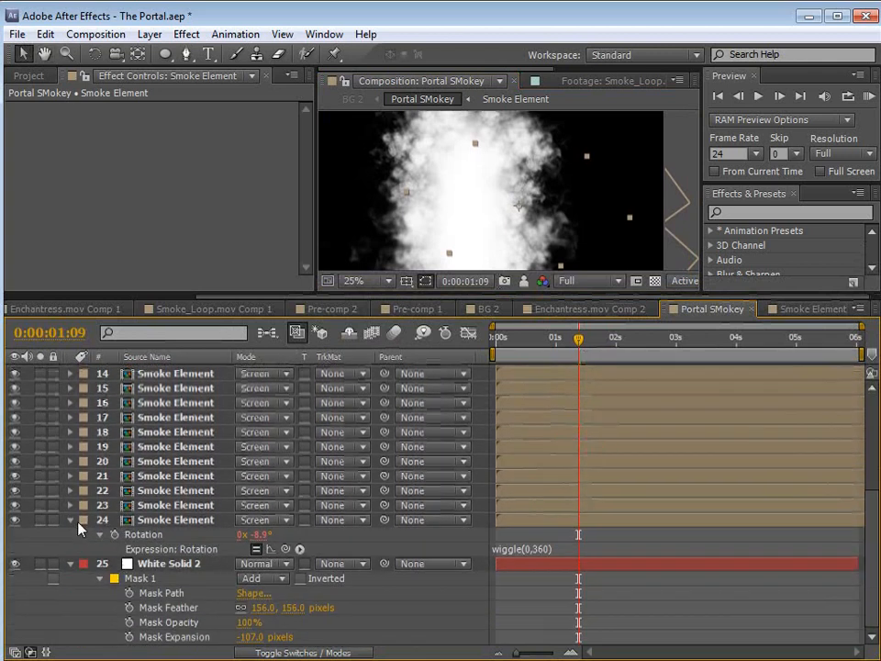
pyautogui.click(161, 521)
pyautogui.hotkey('ctrl', 'd')
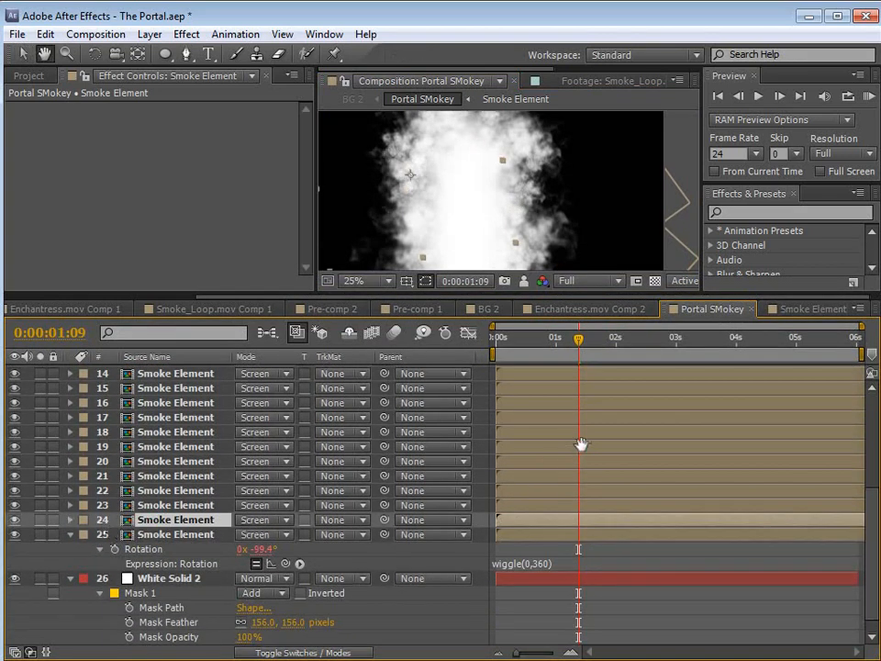
pyautogui.scroll(5, 569, 477)
pyautogui.moveTo(450, 211); pyautogui.dragTo(537, 229)
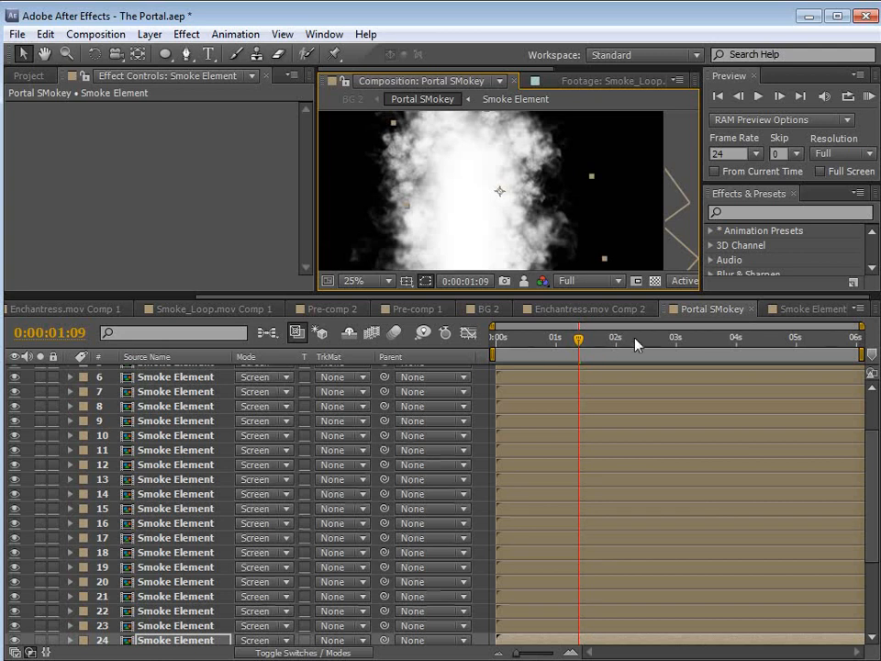
# Shift most of the Smoke Element layers earlier in time by varying amounts so their smoke animations are out of sync.
pyautogui.doubleClick(690, 312)
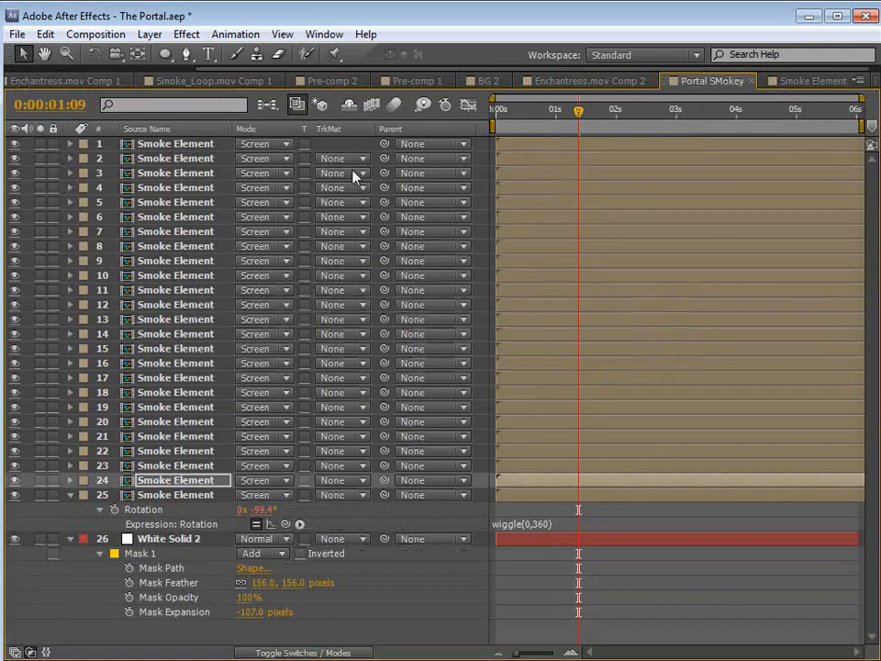
pyautogui.moveTo(647, 146); pyautogui.dragTo(554, 146)
pyautogui.moveTo(609, 172); pyautogui.dragTo(409, 182)
pyautogui.moveTo(569, 203); pyautogui.dragTo(486, 208)
pyautogui.moveTo(605, 287); pyautogui.dragTo(482, 292)
pyautogui.moveTo(601, 377); pyautogui.dragTo(483, 401)
pyautogui.moveTo(615, 465); pyautogui.dragTo(488, 473)
pyautogui.moveTo(628, 492); pyautogui.dragTo(515, 490)
pyautogui.moveTo(587, 435); pyautogui.dragTo(483, 410)
pyautogui.moveTo(615, 333); pyautogui.dragTo(528, 263)
pyautogui.moveTo(747, 232); pyautogui.dragTo(696, 236)
pyautogui.moveTo(642, 245); pyautogui.dragTo(517, 237)
pyautogui.moveTo(599, 284); pyautogui.dragTo(523, 286)
pyautogui.moveTo(601, 348); pyautogui.dragTo(525, 337)
pyautogui.moveTo(601, 377); pyautogui.dragTo(533, 379)
pyautogui.moveTo(656, 423); pyautogui.dragTo(547, 411)
pyautogui.moveTo(604, 404); pyautogui.dragTo(528, 399)
pyautogui.moveTo(592, 391); pyautogui.dragTo(494, 379)
pyautogui.moveTo(692, 260); pyautogui.dragTo(645, 235)
pyautogui.click(507, 215)
pyautogui.moveTo(597, 289); pyautogui.dragTo(532, 275)
pyautogui.moveTo(636, 330); pyautogui.dragTo(498, 319)
pyautogui.moveTo(624, 309); pyautogui.dragTo(542, 306)
pyautogui.moveTo(606, 319); pyautogui.dragTo(516, 319)
pyautogui.moveTo(642, 201); pyautogui.dragTo(587, 185)
pyautogui.moveTo(633, 157); pyautogui.dragTo(559, 162)
pyautogui.moveTo(734, 289); pyautogui.dragTo(633, 298)
pyautogui.moveTo(624, 319); pyautogui.dragTo(496, 321)
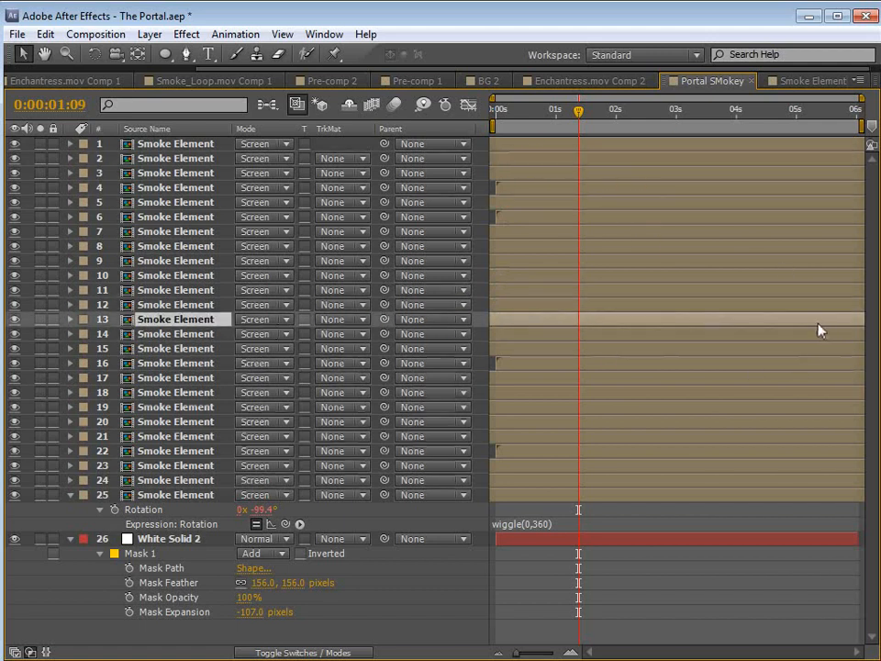
pyautogui.press('`')
pyautogui.press('space')
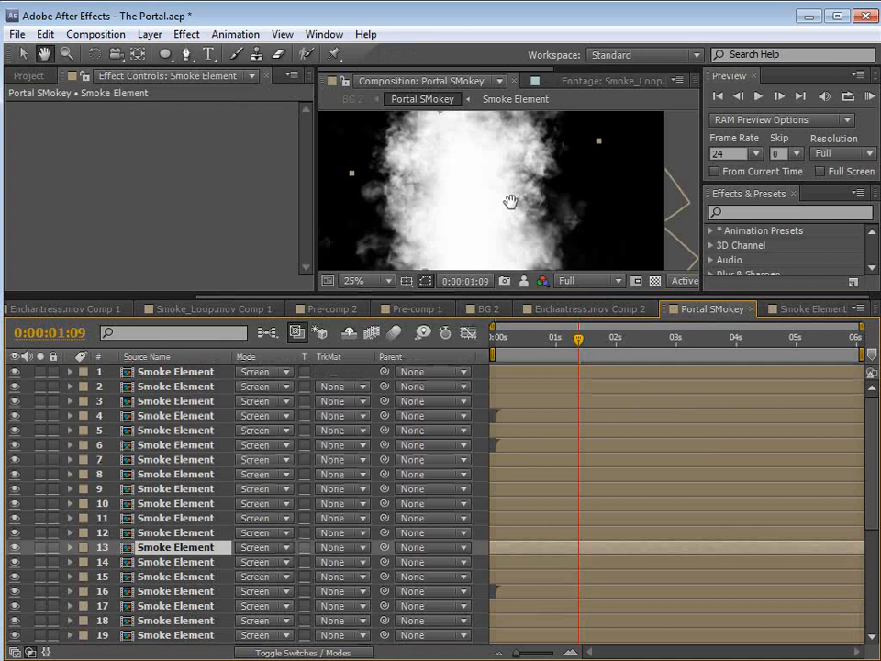
pyautogui.scroll(-1, 510, 196)
# In the BG 2 composition, set the Portal SMokey layer's blending mode to Screen.
pyautogui.click(477, 309)
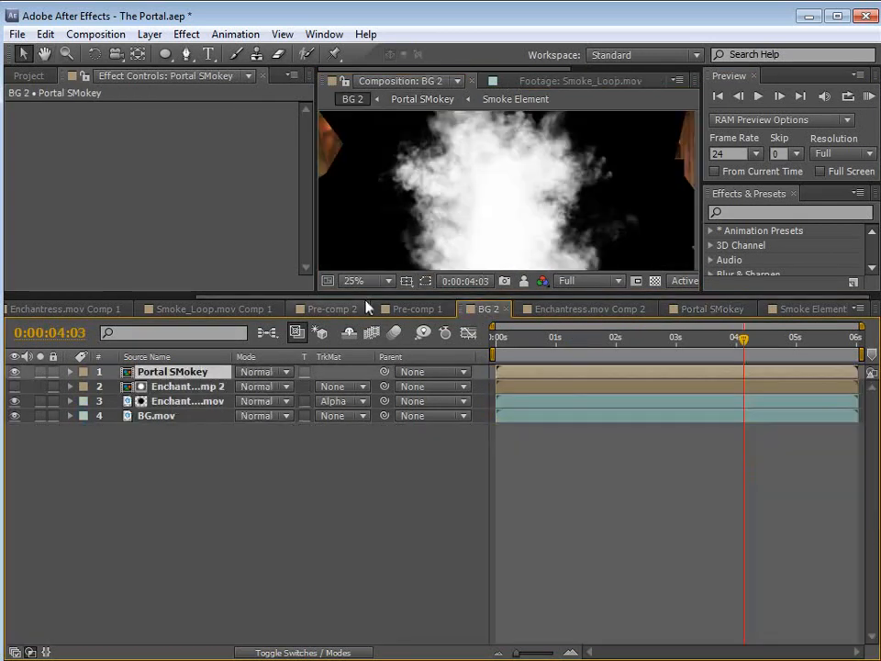
pyautogui.moveTo(357, 292); pyautogui.dragTo(356, 450)
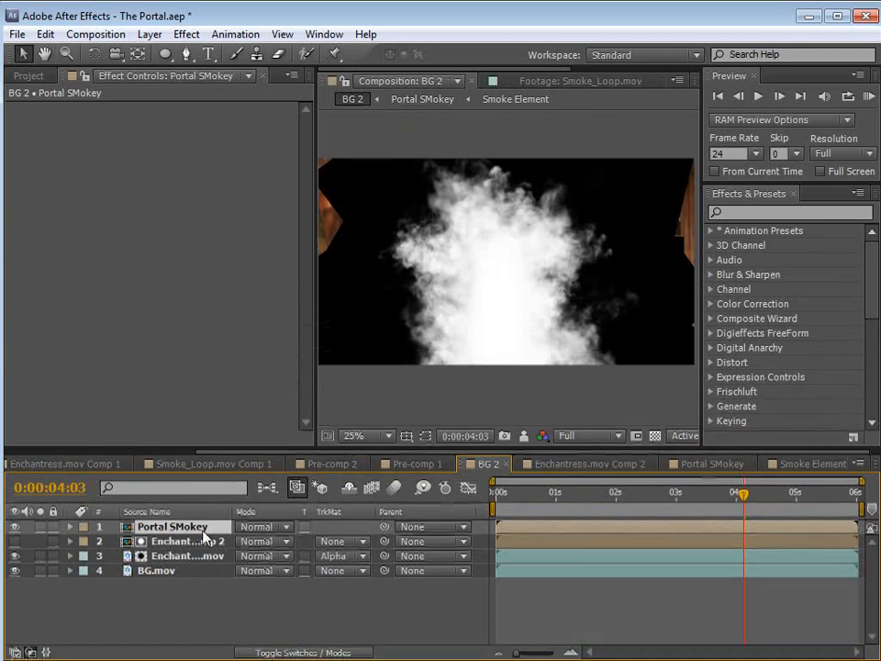
pyautogui.click(262, 527)
pyautogui.click(266, 660)
pyautogui.click(265, 528)
pyautogui.click(192, 569)
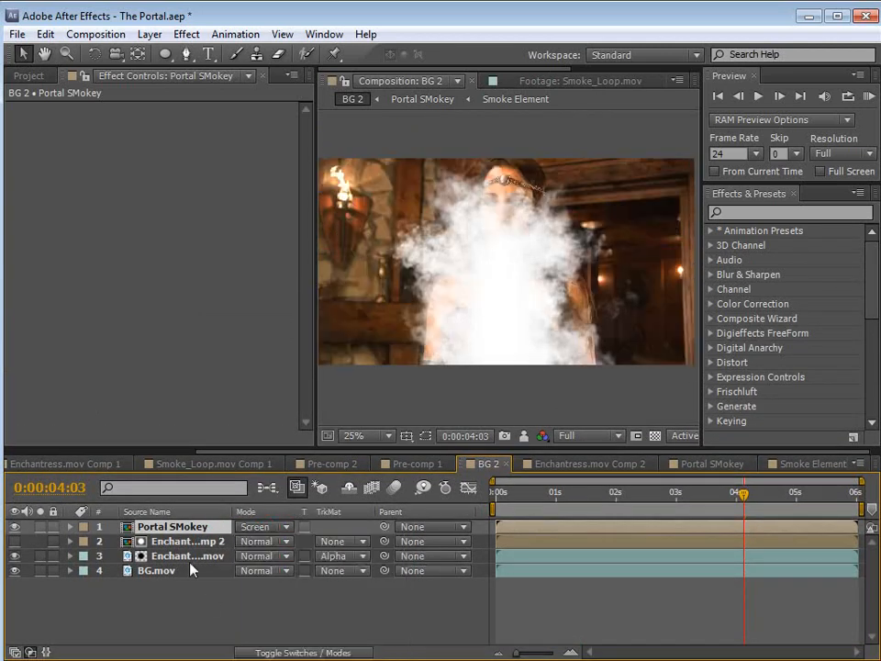
# Move Portal SMokey below the Enchantress layers and shift the smoke to the right so it sits behind her shoulder.
pyautogui.moveTo(174, 527); pyautogui.dragTo(167, 562)
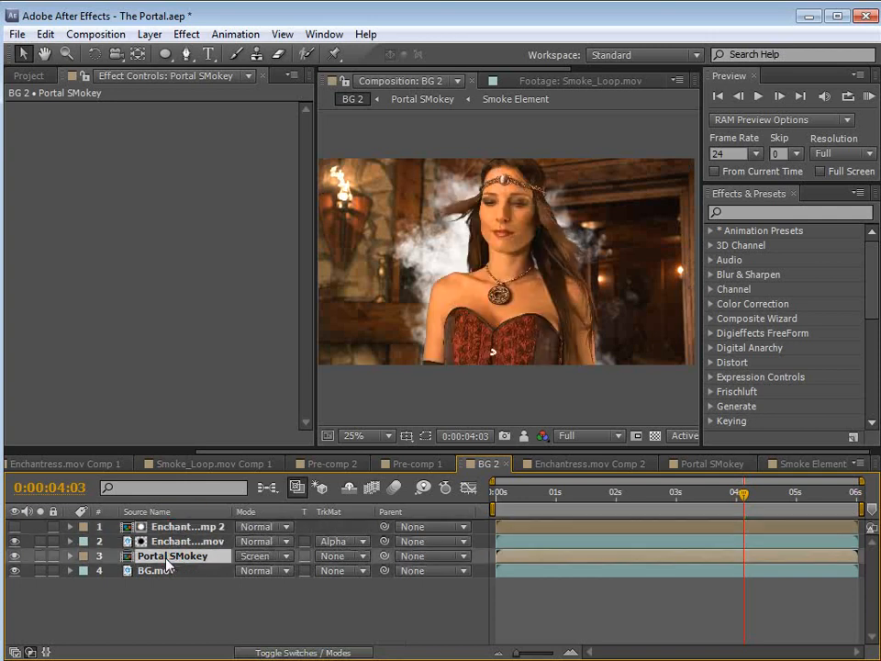
pyautogui.click(534, 295)
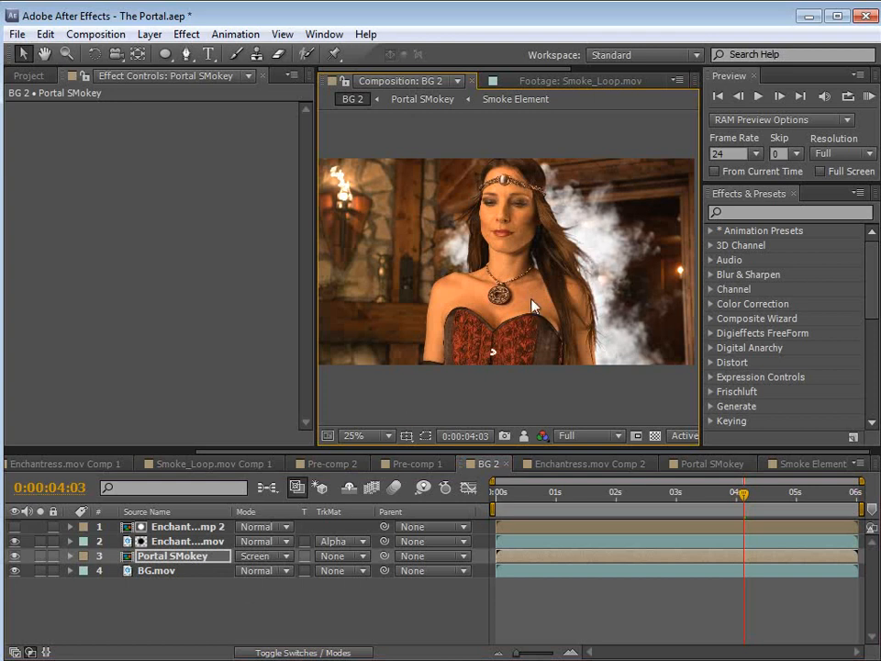
pyautogui.moveTo(712, 488); pyautogui.dragTo(634, 515)
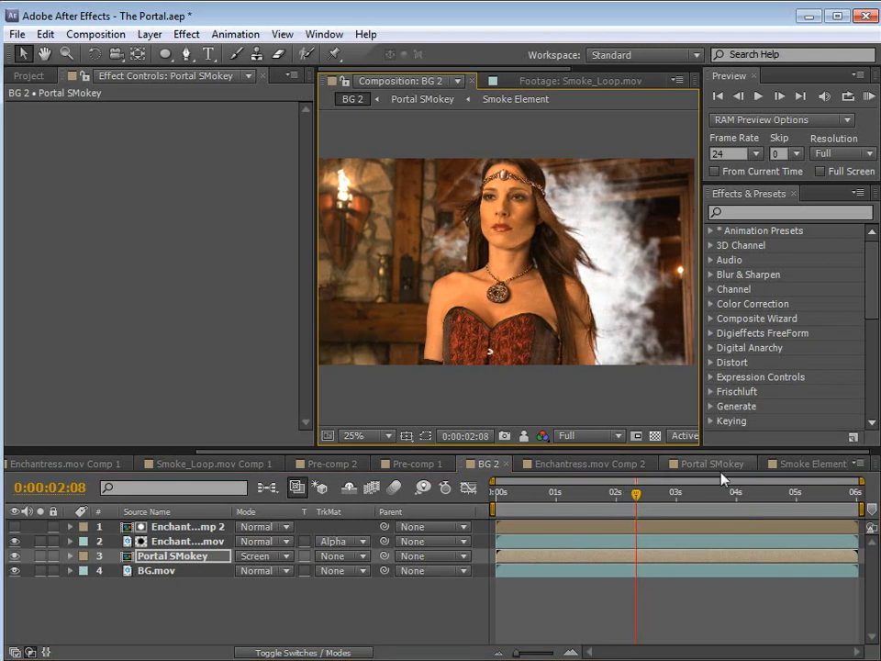
# In the Smoke Element composition, enable the Tint effect on Smoke_Loop.mov and map white to light blue 6D9AFF.
pyautogui.click(800, 464)
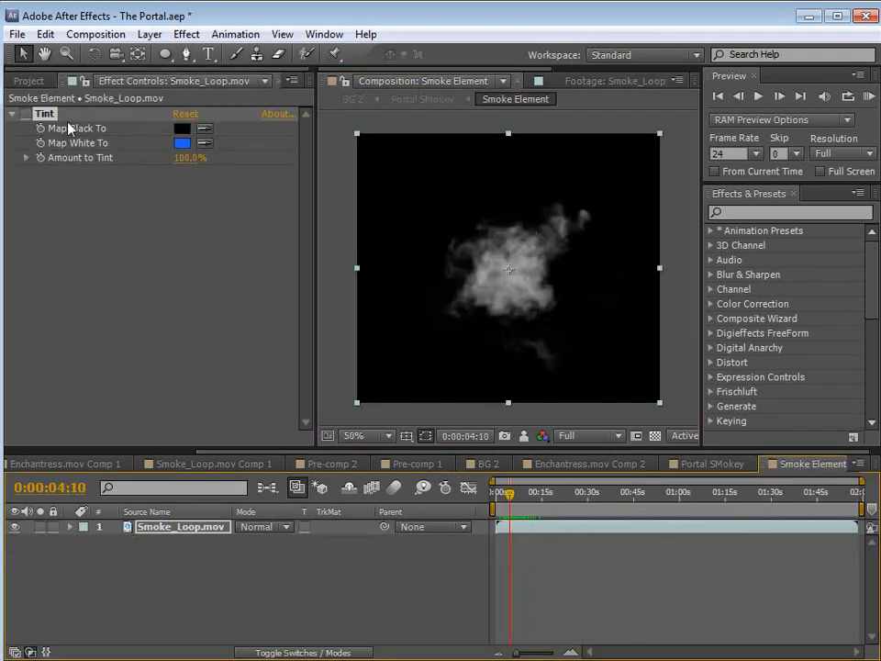
pyautogui.click(26, 112)
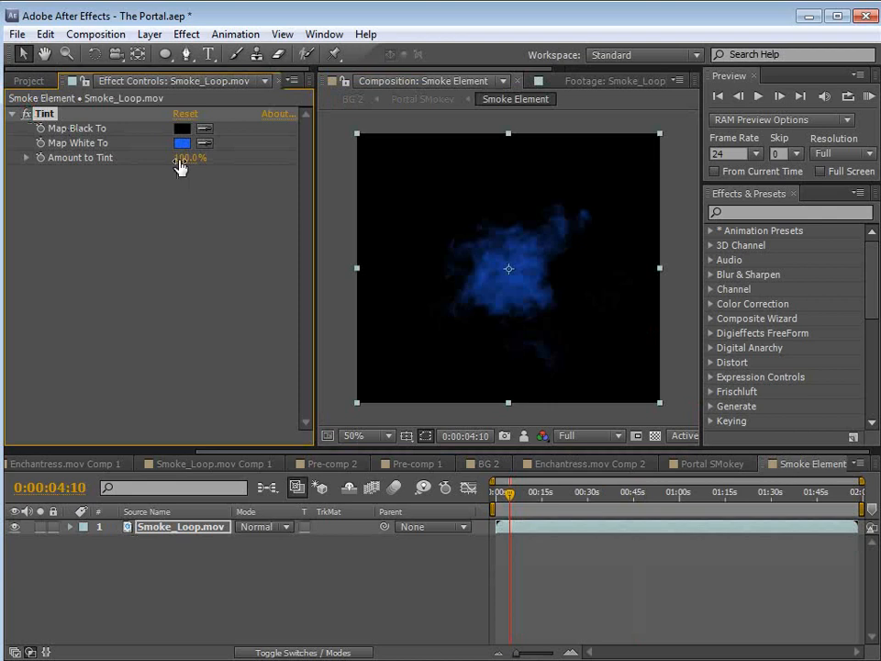
pyautogui.click(181, 142)
pyautogui.moveTo(159, 68); pyautogui.dragTo(141, 39)
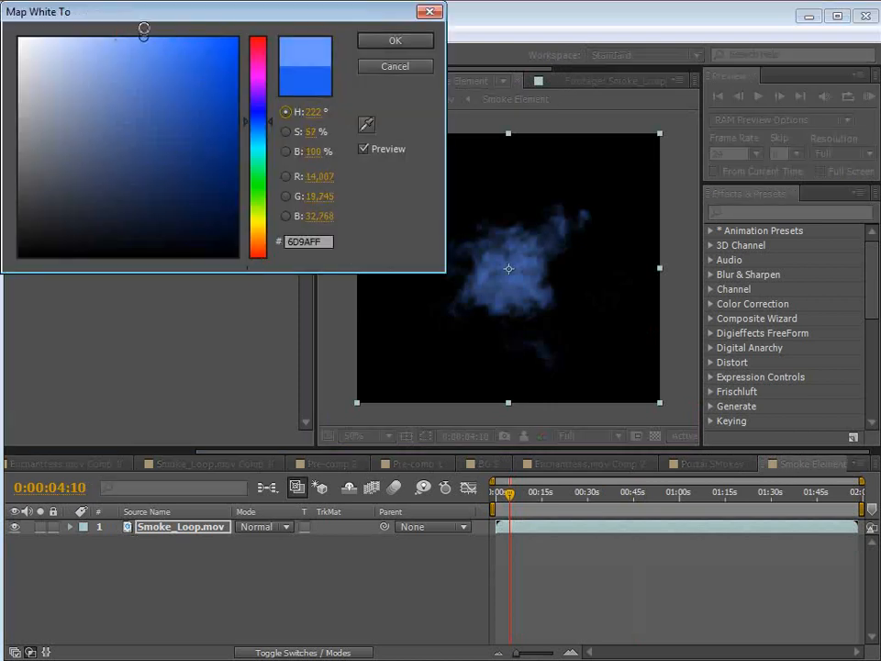
pyautogui.click(389, 39)
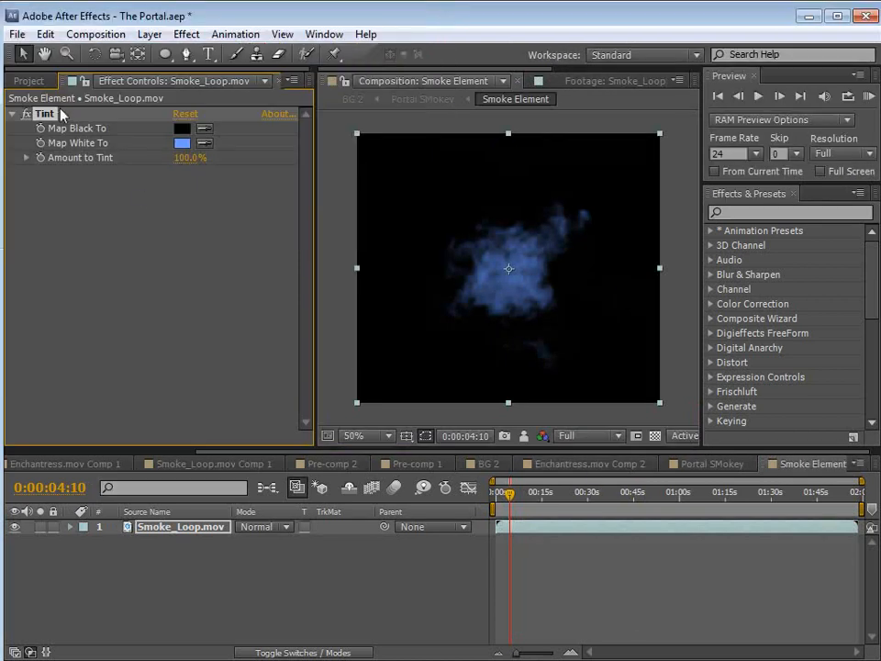
# Lock the Smoke_Loop.mov effect controls, return to BG 2 and change the Tint's Map White To colour to a more saturated blue.
pyautogui.click(86, 80)
pyautogui.click(589, 464)
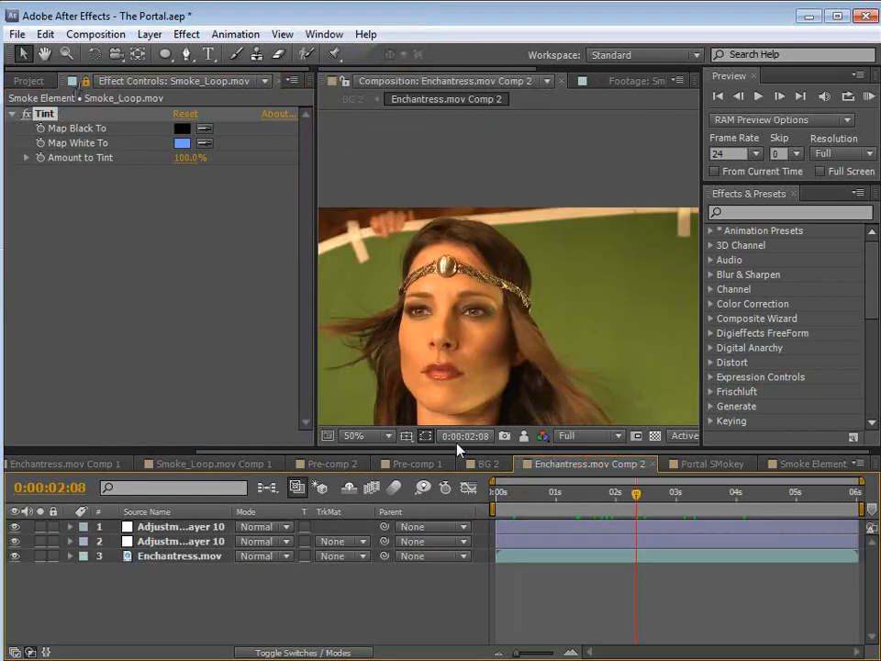
pyautogui.click(488, 463)
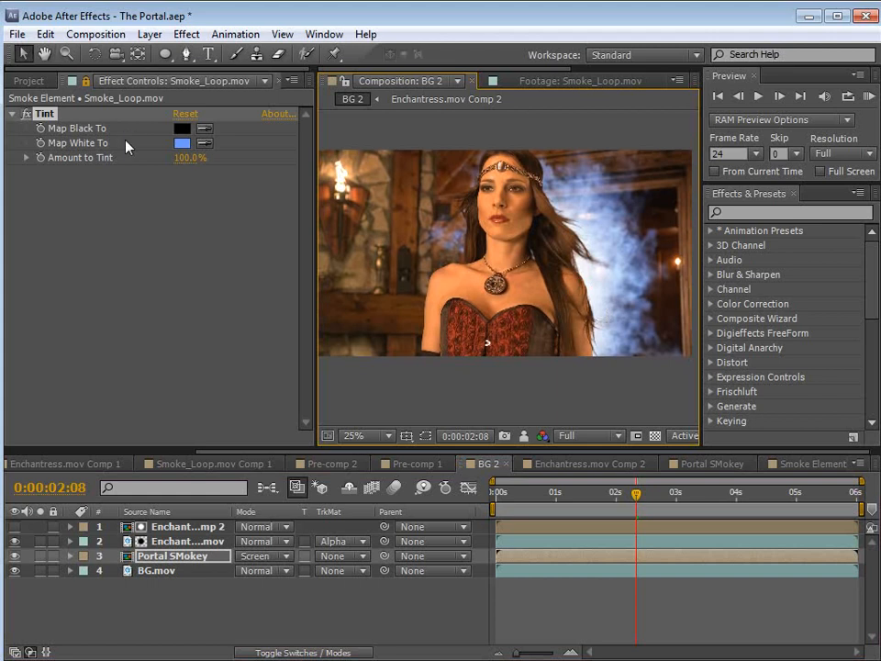
pyautogui.click(182, 143)
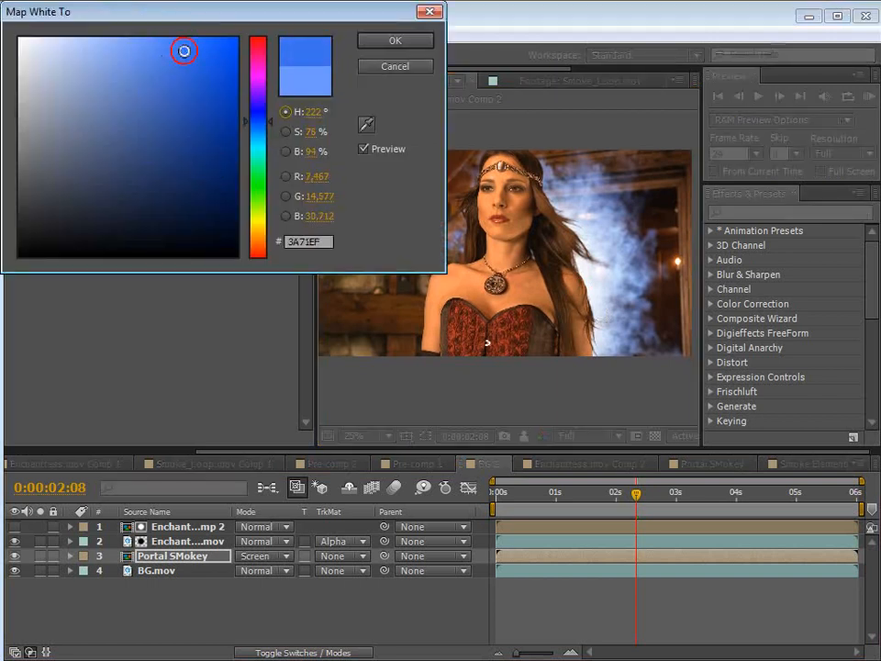
pyautogui.click(394, 42)
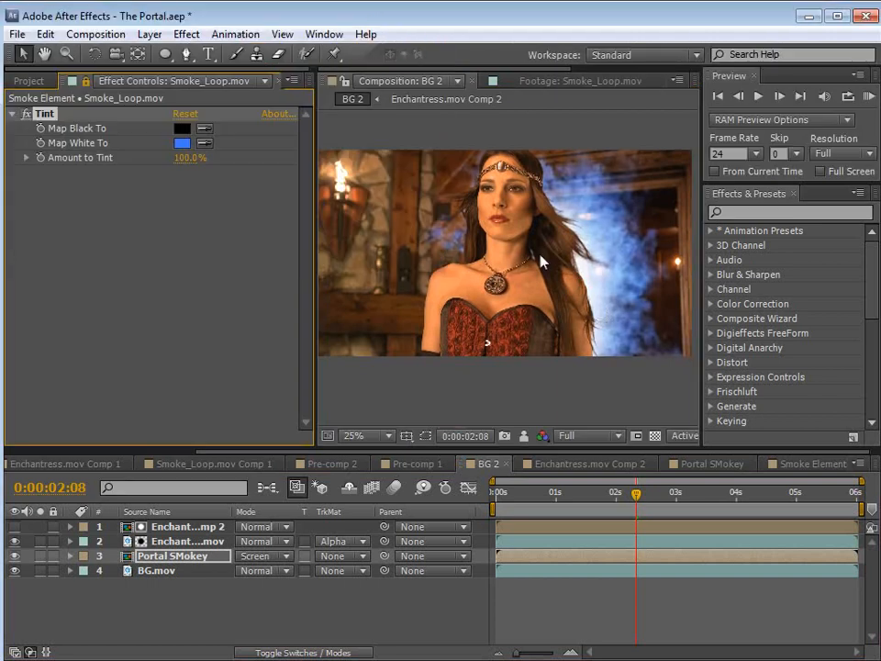
# Change the Tint's Map White To colour to a light orange matching the warm scene, and save the project.
pyautogui.click(182, 143)
pyautogui.click(257, 243)
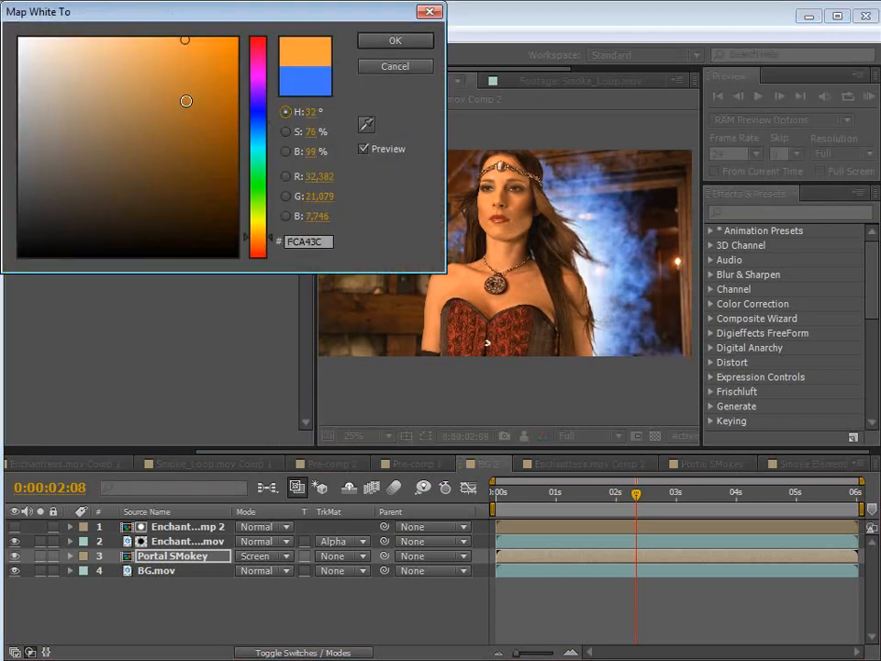
pyautogui.click(146, 39)
pyautogui.click(367, 46)
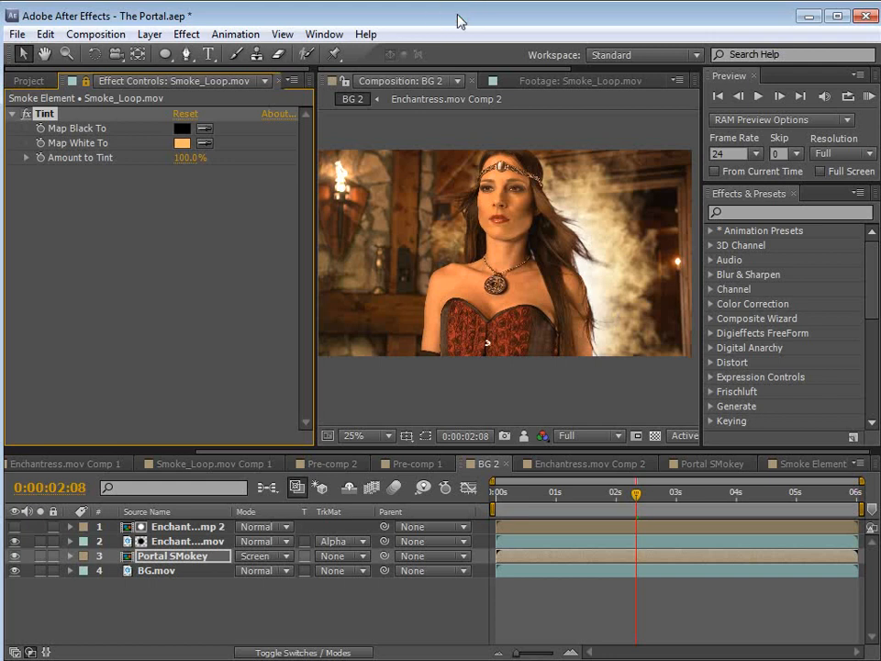
pyautogui.hotkey('ctrl', 's')
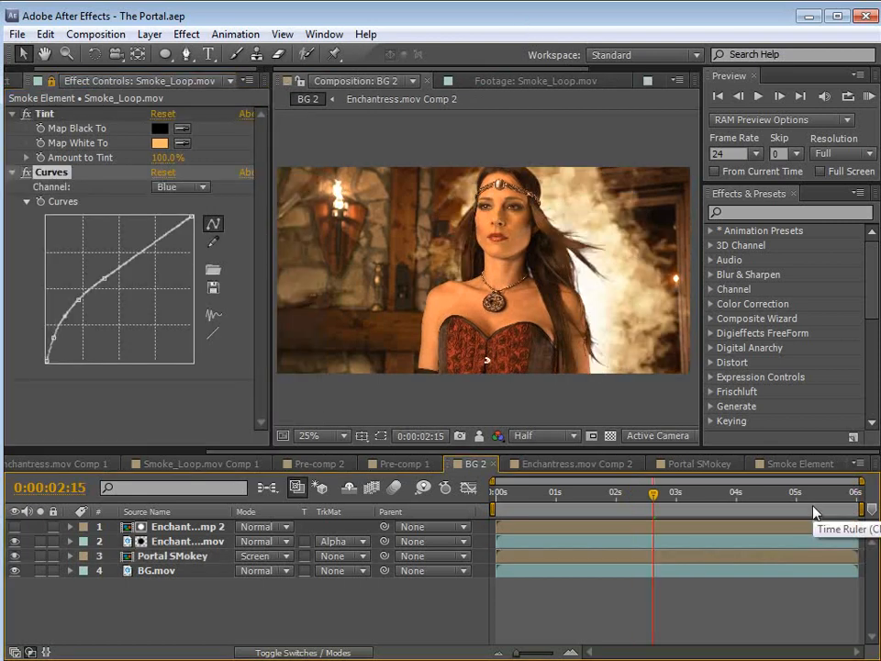
# Switch to the Demon Cam reference movie, play it to examine the finished portal look, and return to the After Effects project items.
pyautogui.hotkey('alt', 'Tab')
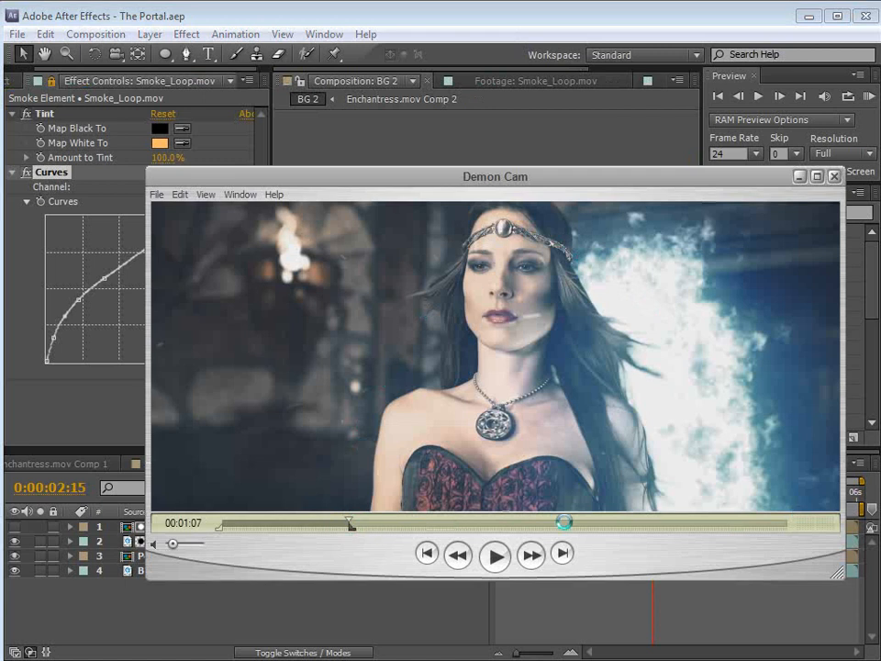
pyautogui.click(494, 555)
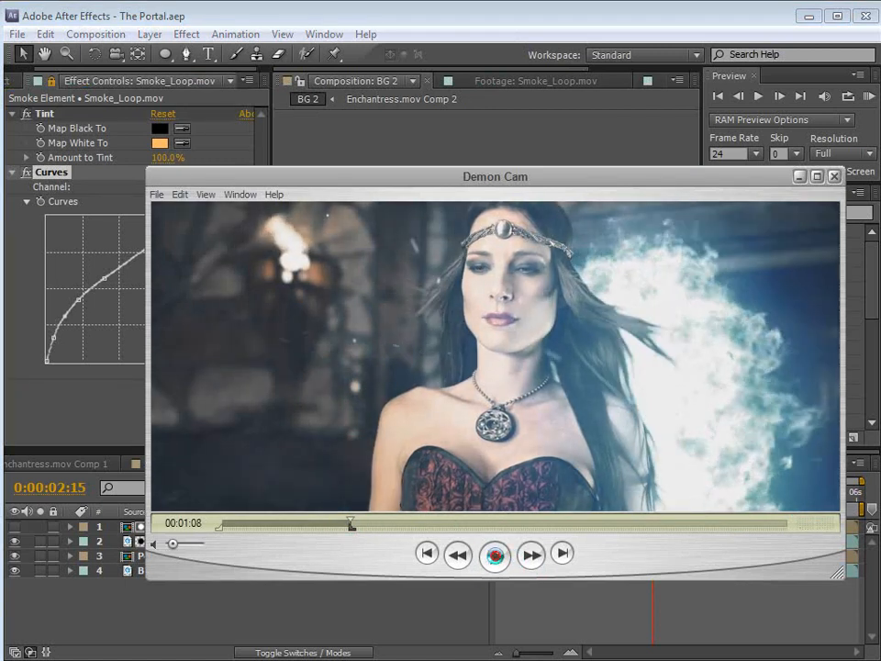
pyautogui.click(211, 13)
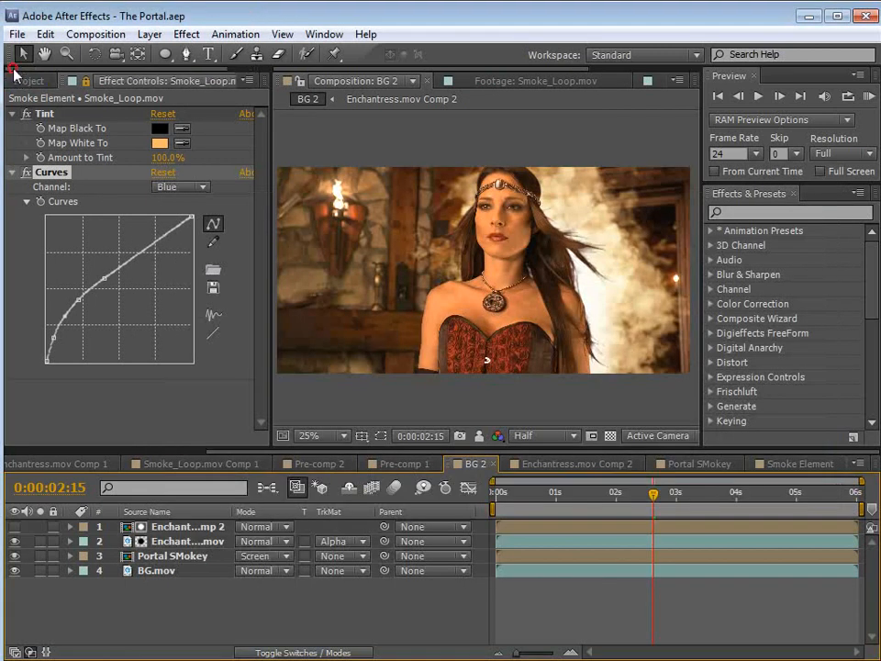
pyautogui.click(25, 80)
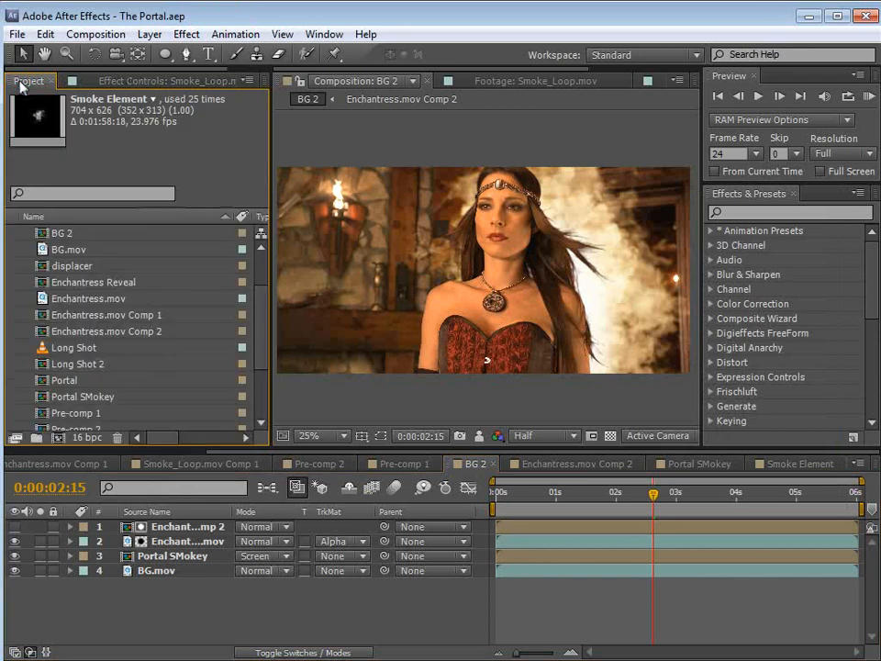
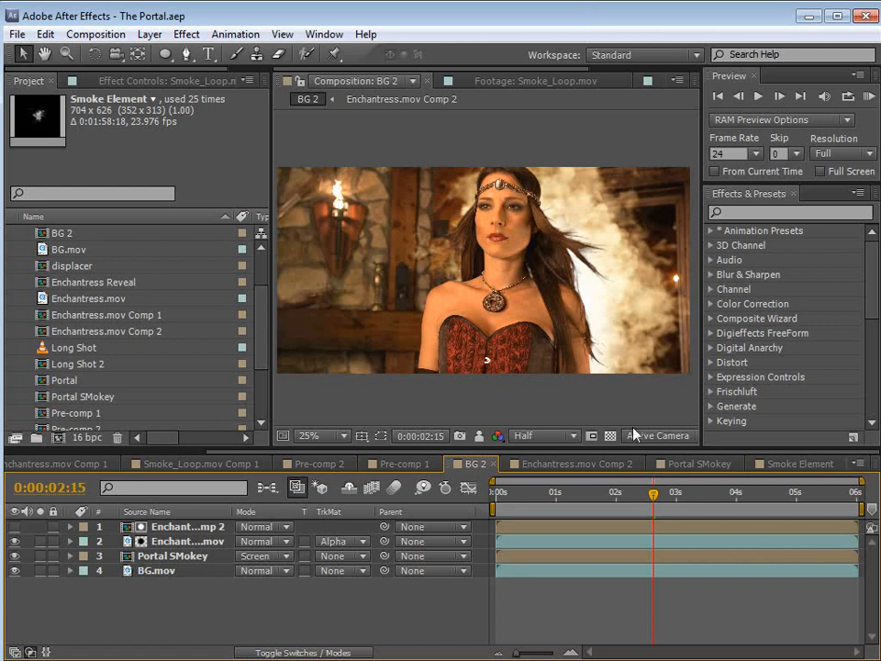
# Create a white 1920 x 960 solid named Particles in the BG 2 composition.
pyautogui.click(379, 12)
pyautogui.click(618, 627)
pyautogui.click(618, 622)
pyautogui.click(152, 37)
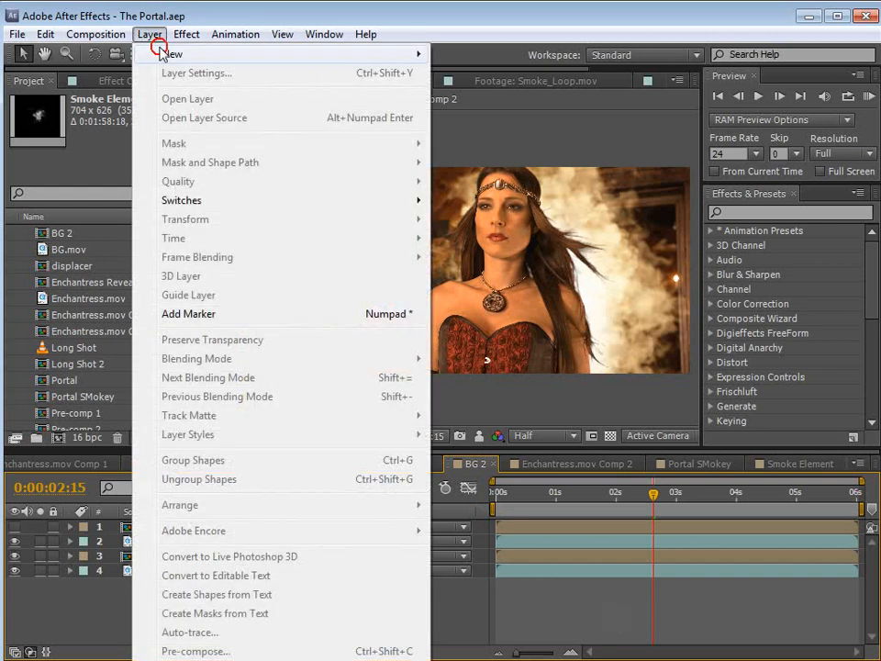
pyautogui.moveTo(165, 53)
pyautogui.click(487, 81)
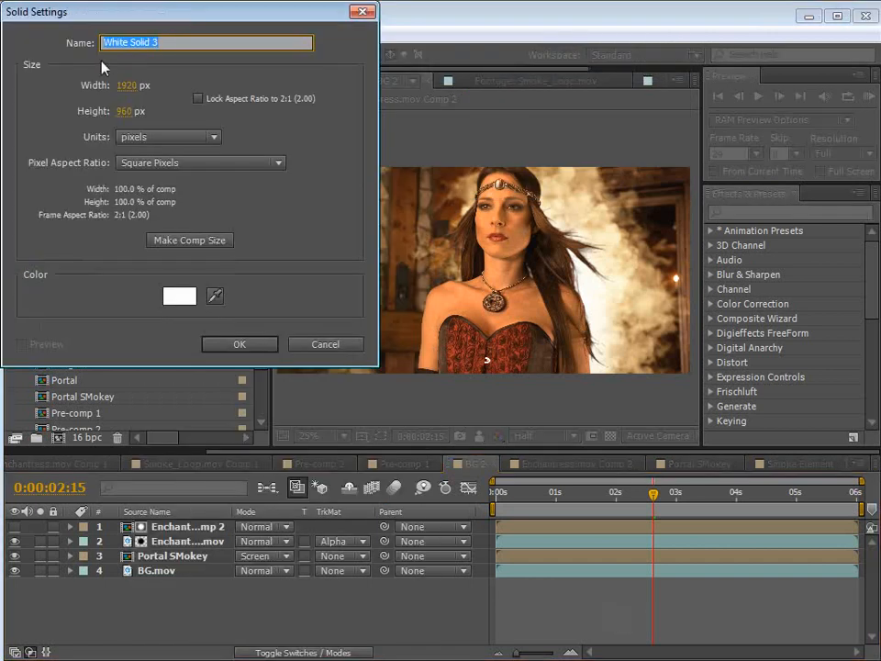
pyautogui.write('Particle')
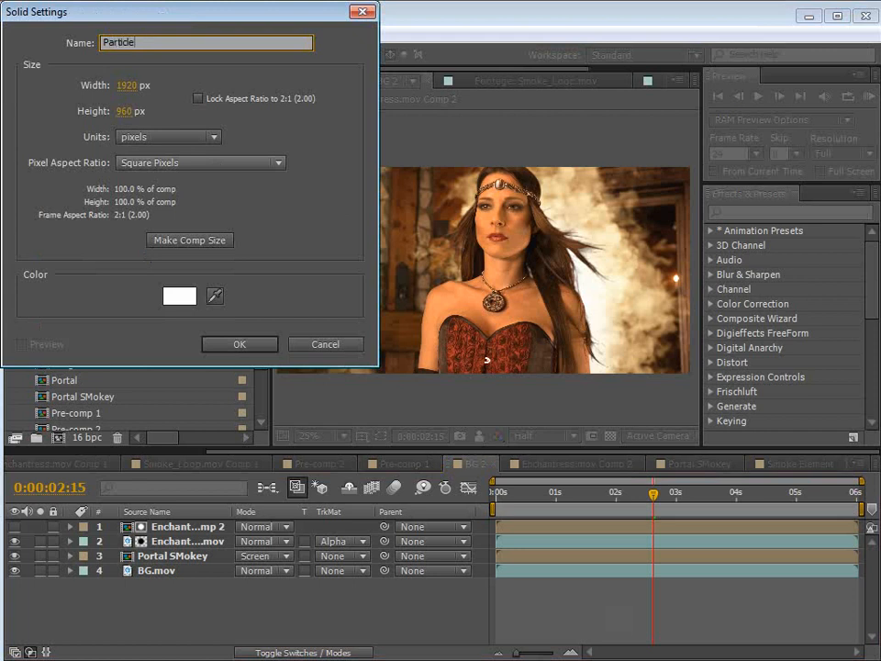
pyautogui.write('s')
pyautogui.press('Return')
# Find the CC Particle World effect and apply it to the Particles layer.
pyautogui.click(741, 213)
pyautogui.write('particle')
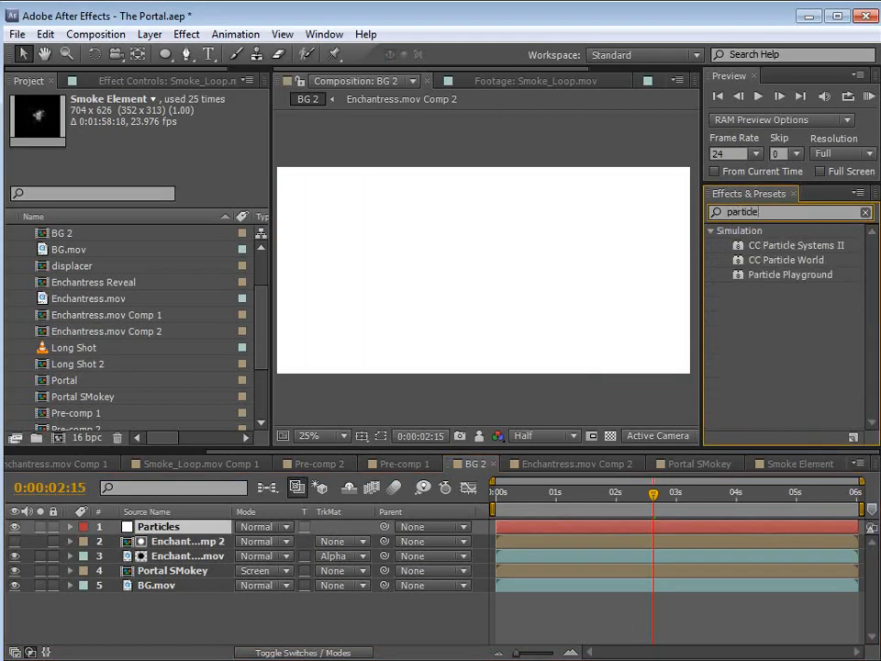
pyautogui.moveTo(755, 260); pyautogui.dragTo(165, 528)
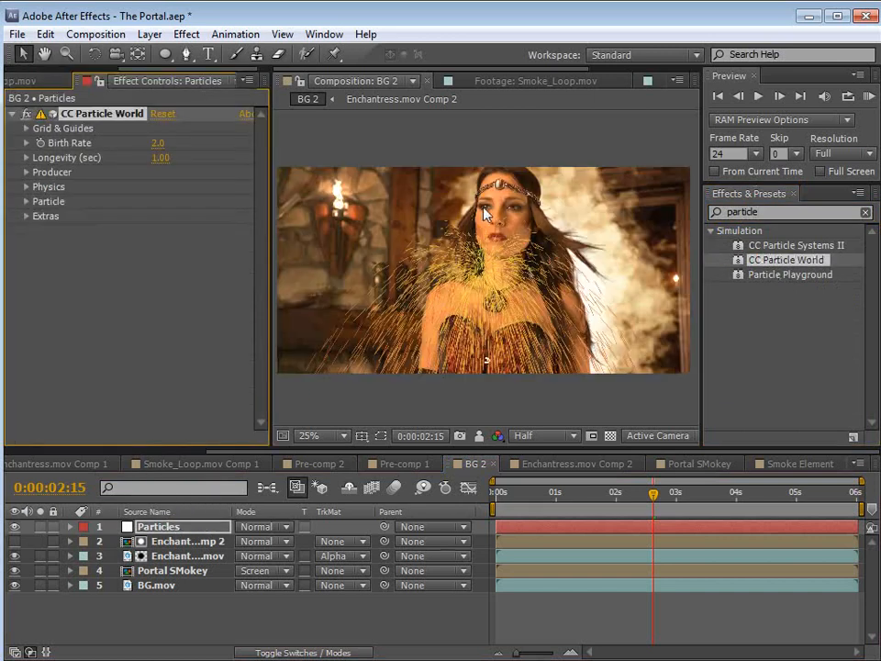
# Solo the Particles layer, move the current time to 0:00:02:18 and show the layer switches columns.
pyautogui.click(41, 527)
pyautogui.moveTo(559, 492); pyautogui.dragTo(661, 492)
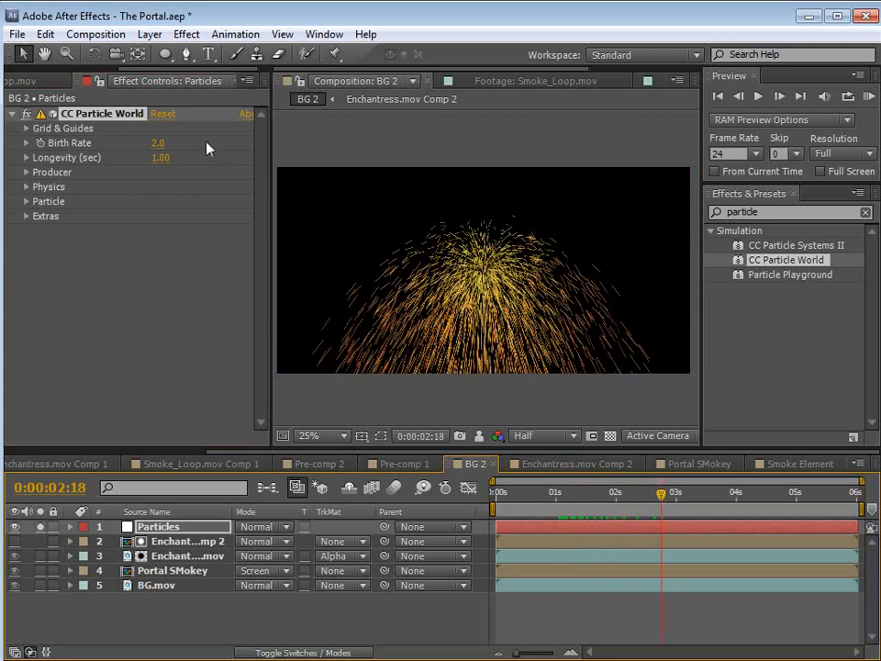
pyautogui.press('F4')
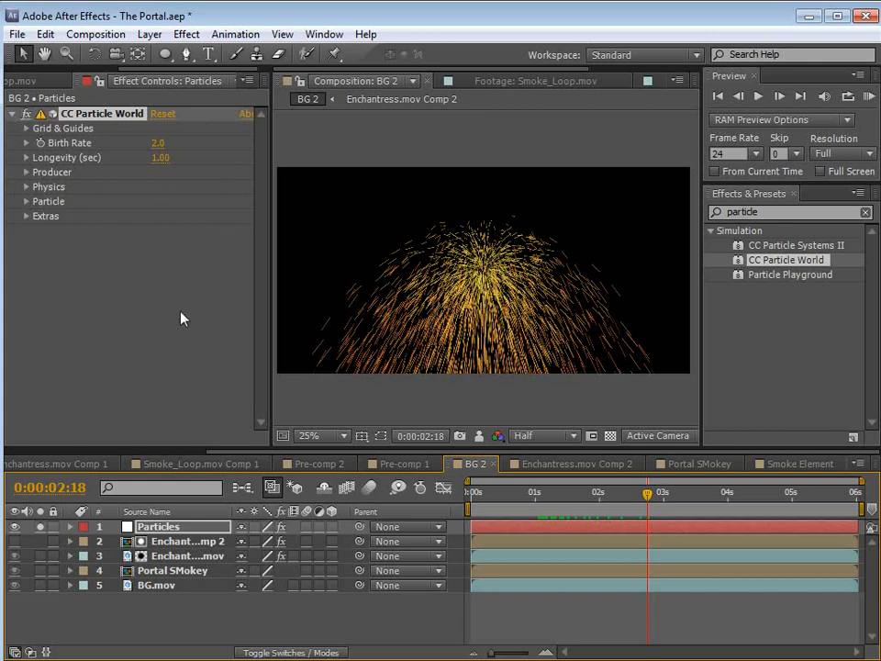
pyautogui.scroll(2, 446, 326)
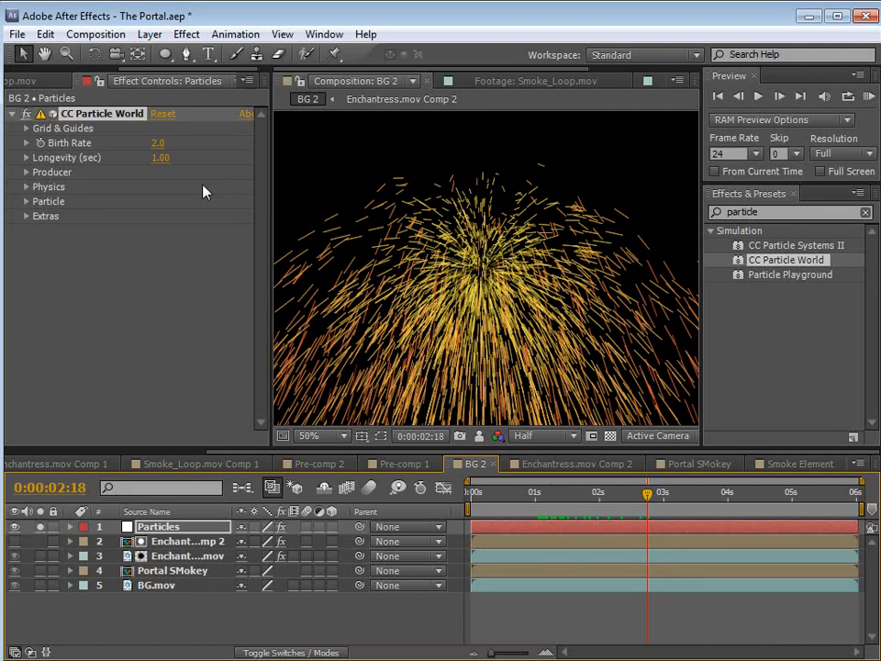
# Expand CC Particle World's Producer and Physics settings and set the physics animation to Direction Axis.
pyautogui.click(26, 171)
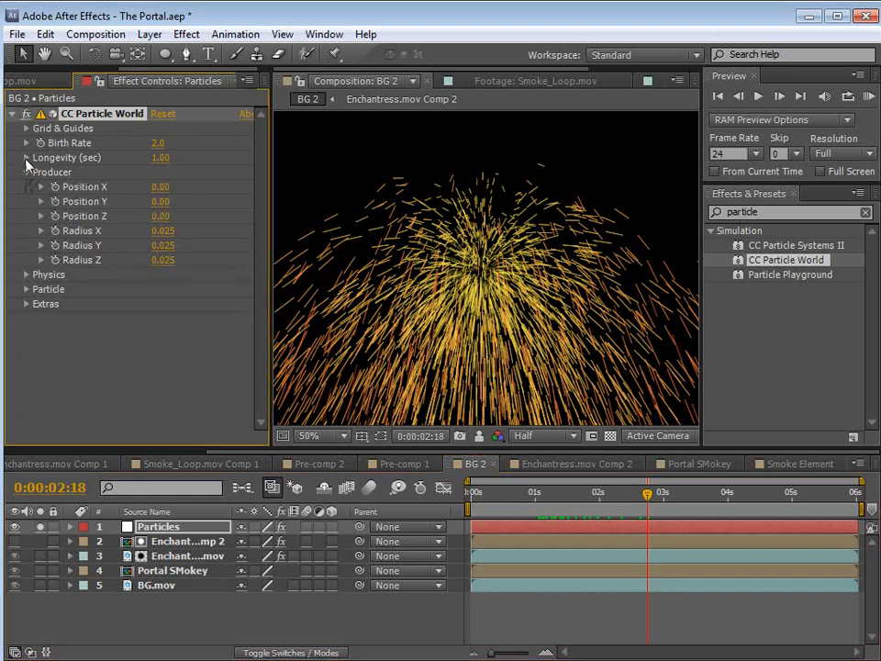
pyautogui.click(26, 274)
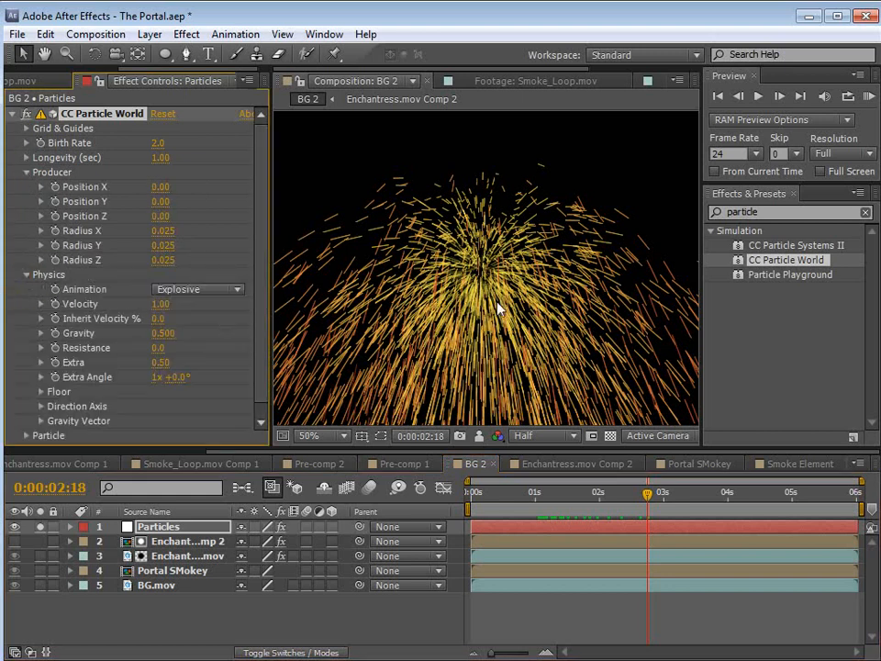
pyautogui.click(234, 289)
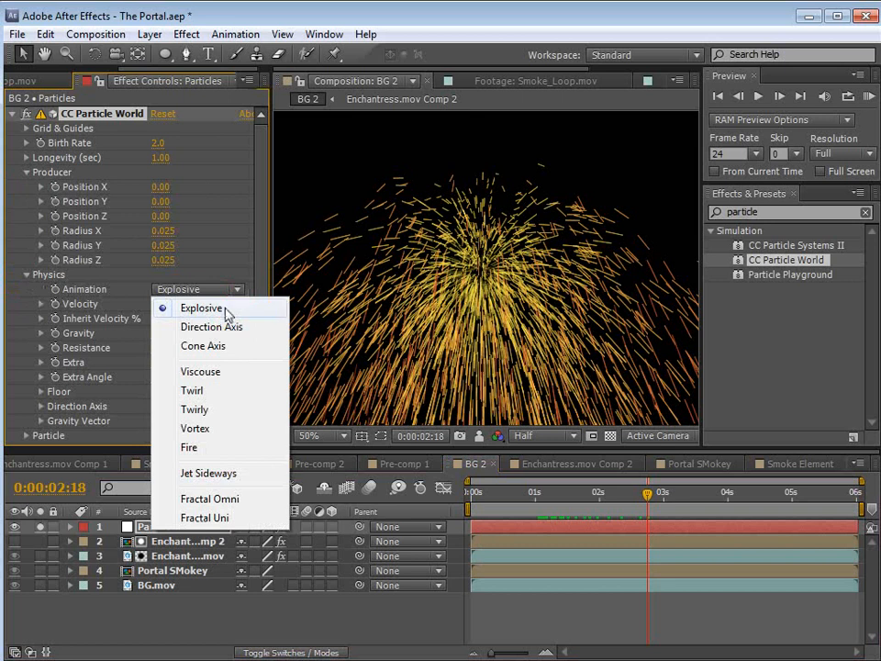
pyautogui.click(218, 328)
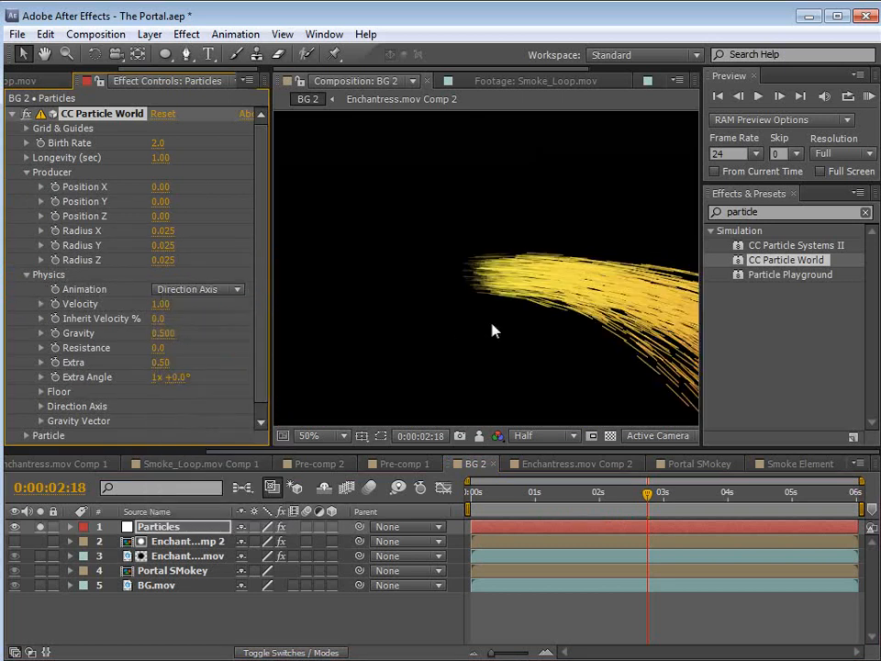
pyautogui.scroll(-2, 431, 317)
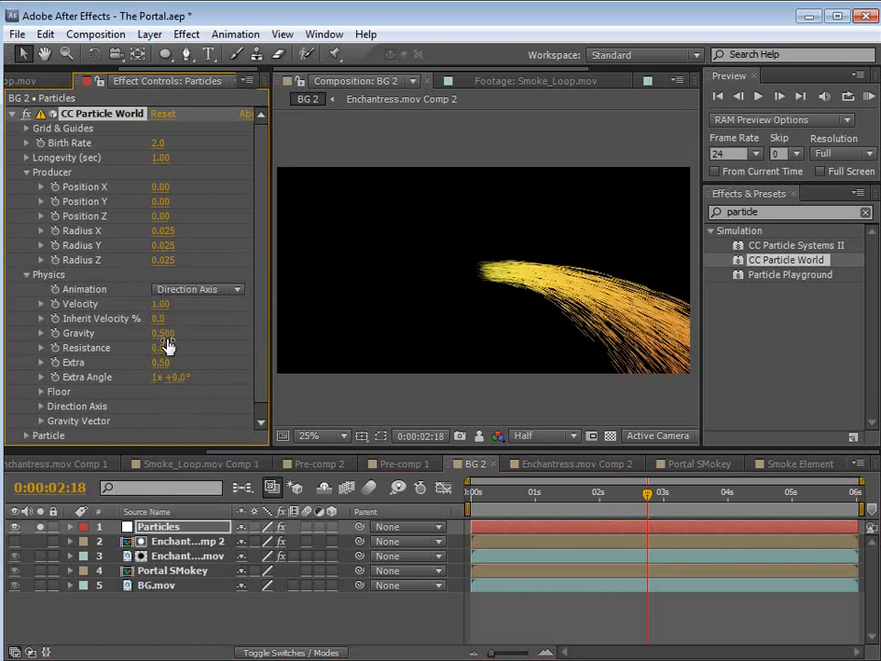
# Set Extra Angle to 1x +88° and make the particles Faded Spheres with Birth Size 0.090 and Death Size 0.000.
pyautogui.moveTo(177, 377); pyautogui.dragTo(244, 376)
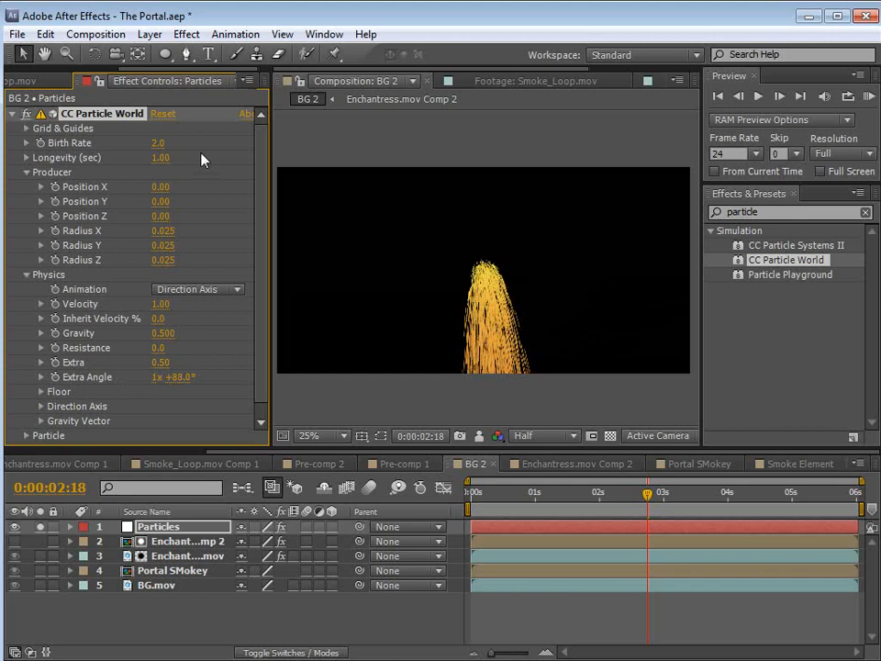
pyautogui.moveTo(262, 310); pyautogui.dragTo(263, 319)
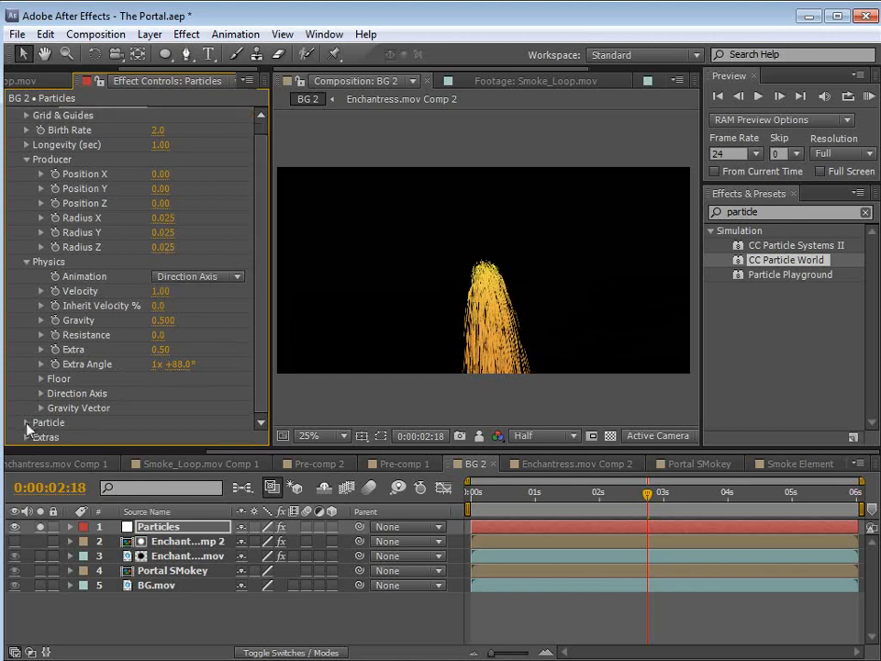
pyautogui.click(27, 423)
pyautogui.click(188, 218)
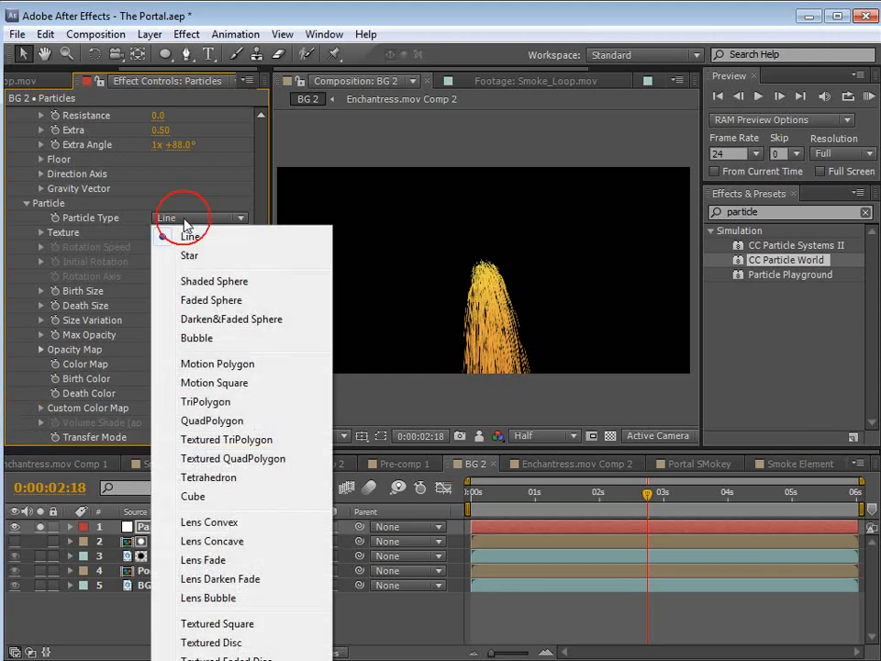
pyautogui.click(231, 300)
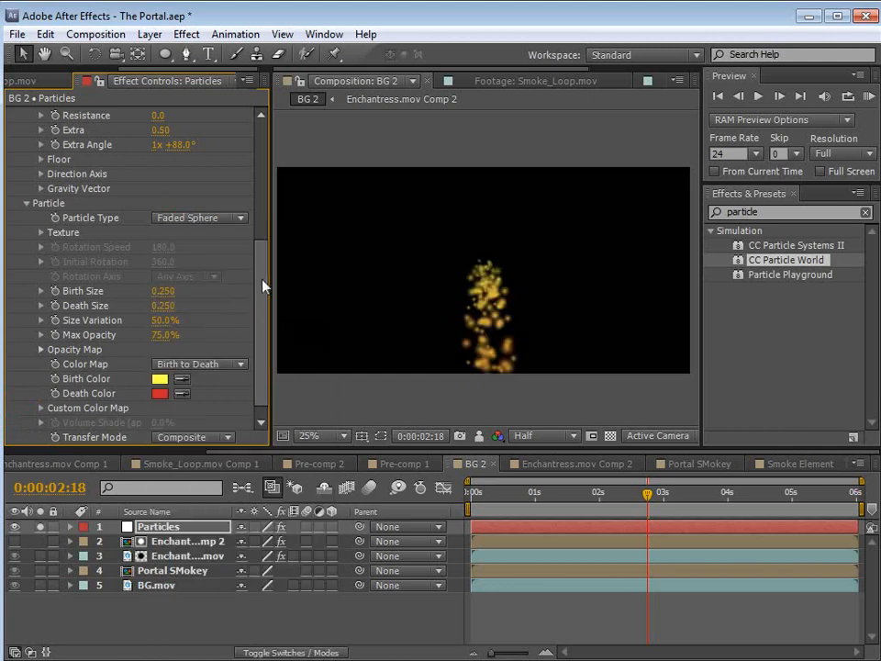
pyautogui.scroll(-1, 263, 286)
pyautogui.moveTo(165, 292); pyautogui.dragTo(121, 278)
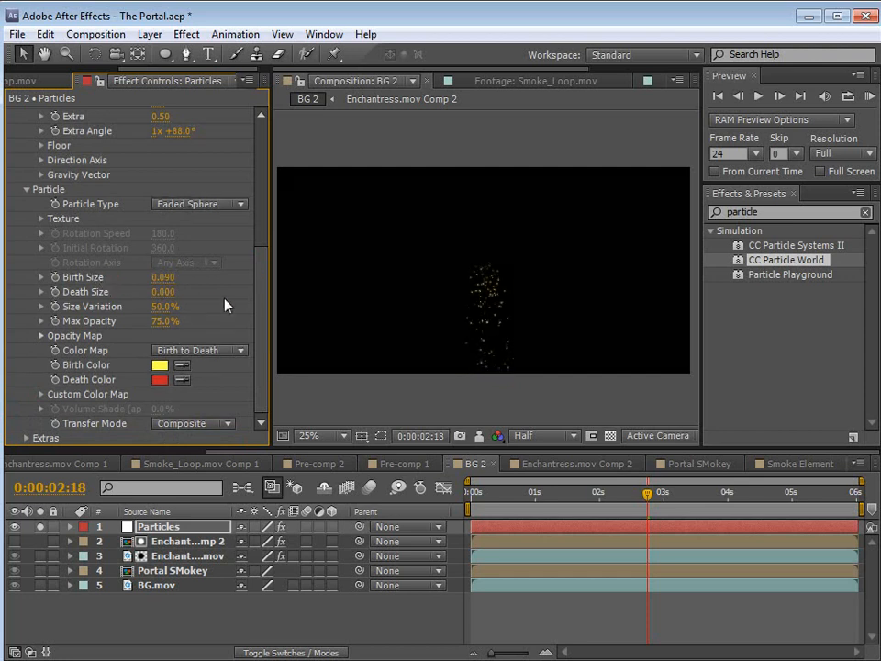
# Enable motion blur on the Particles layer and in the composition, and move the current time to 0:00:01:21.
pyautogui.click(305, 529)
pyautogui.scroll(2, 474, 338)
pyautogui.press('h')
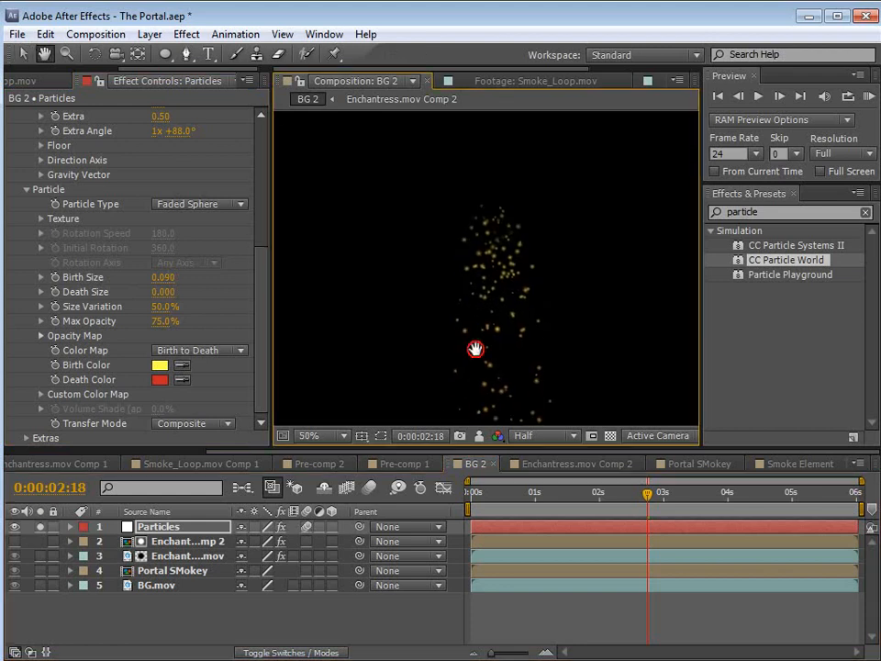
pyautogui.click(369, 487)
pyautogui.moveTo(587, 499)
pyautogui.mouseDown()
pyautogui.moveTo(569, 499)
pyautogui.moveTo(591, 497)
pyautogui.mouseUp()
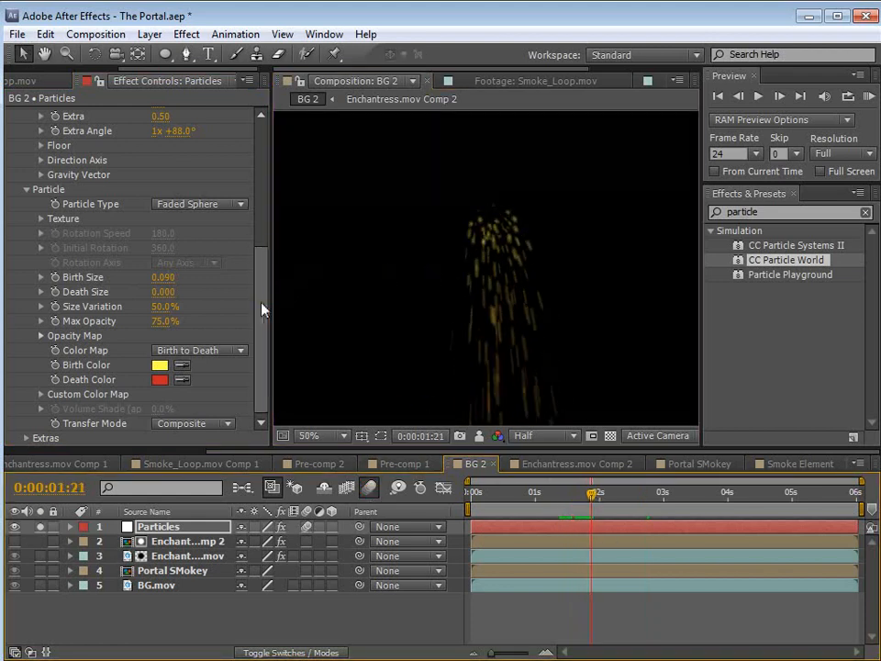
pyautogui.moveTo(265, 310); pyautogui.dragTo(252, 137)
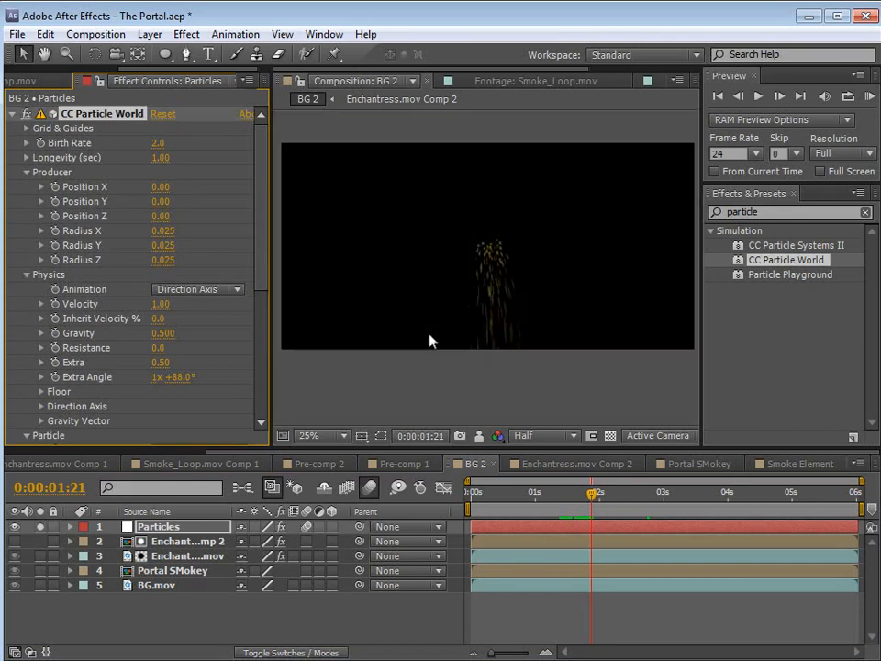
pyautogui.scroll(-1, 579, 282)
# At 0:00:01:13, set the producer radius to X 0.125, Y 0.135, Z 0.185, with Velocity 2.72 and Extra Angle 1x +93°.
pyautogui.click(41, 527)
pyautogui.click(40, 527)
pyautogui.click(40, 527)
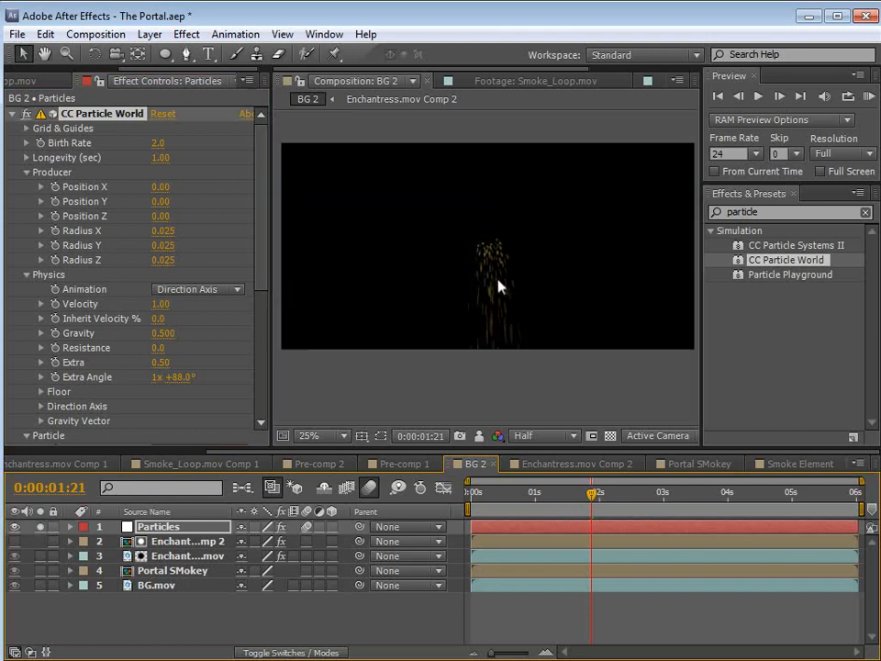
pyautogui.moveTo(540, 496); pyautogui.dragTo(570, 496)
pyautogui.moveTo(265, 214); pyautogui.dragTo(267, 240)
pyautogui.moveTo(159, 249); pyautogui.dragTo(315, 235)
pyautogui.moveTo(260, 267); pyautogui.dragTo(258, 238)
pyautogui.moveTo(159, 232); pyautogui.dragTo(183, 259)
pyautogui.moveTo(186, 382); pyautogui.dragTo(185, 375)
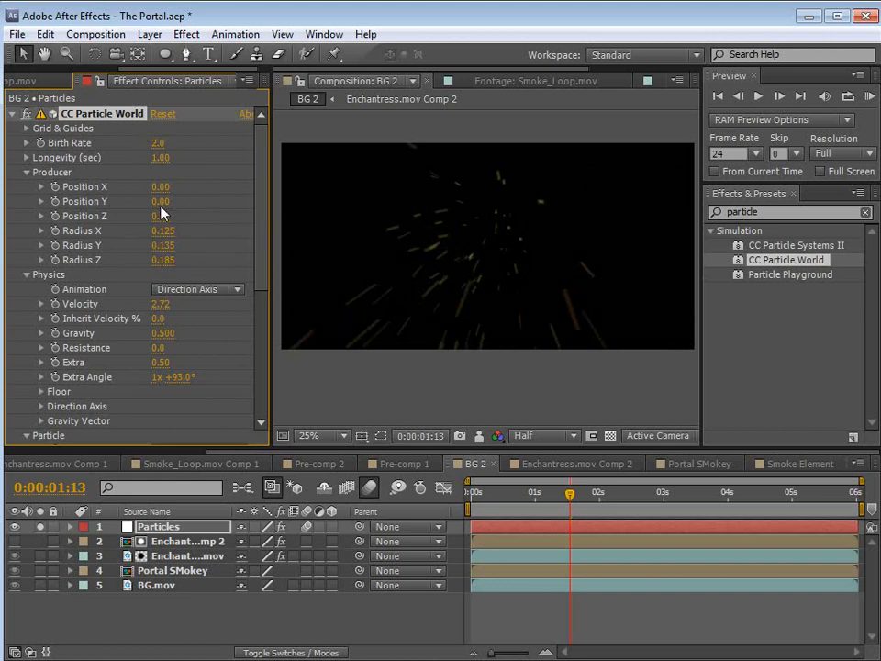
# Set the producer's Position X to 0.08 and Position Y to 0.01, and Extra Angle to 1x +98°.
pyautogui.moveTo(158, 203); pyautogui.dragTo(163, 186)
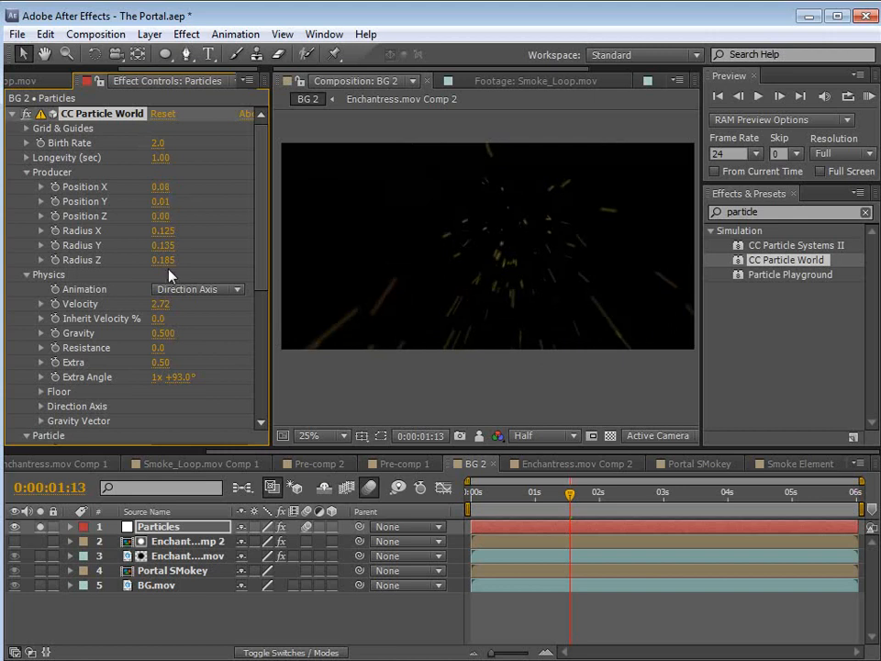
pyautogui.moveTo(184, 377); pyautogui.dragTo(186, 376)
pyautogui.moveTo(542, 492); pyautogui.dragTo(650, 496)
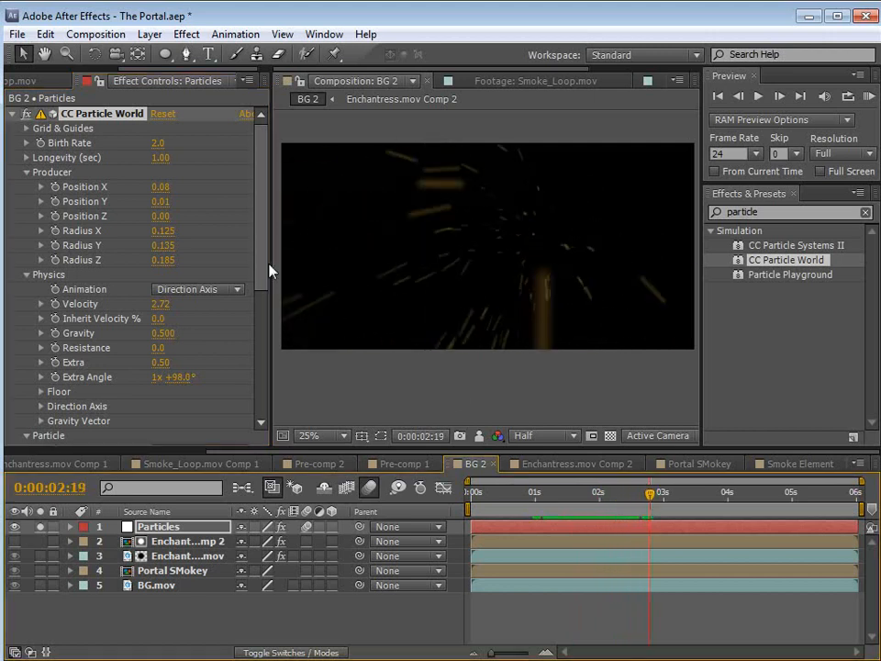
# Set the particles' Gravity to 0.210 and check their motion across the timeline up to 0:00:02:05.
pyautogui.moveTo(167, 334); pyautogui.dragTo(136, 336)
pyautogui.moveTo(650, 495); pyautogui.dragTo(569, 498)
pyautogui.moveTo(599, 501); pyautogui.dragTo(614, 505)
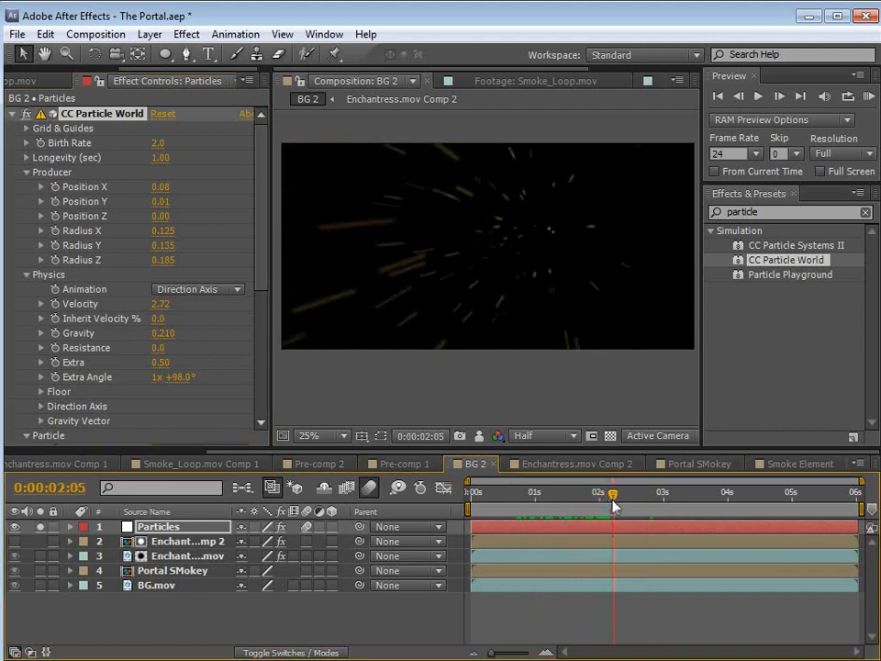
# Adjust the particles' Birth Size, set the physics Extra value to 0.88 and preview the motion.
pyautogui.moveTo(261, 251); pyautogui.dragTo(262, 352)
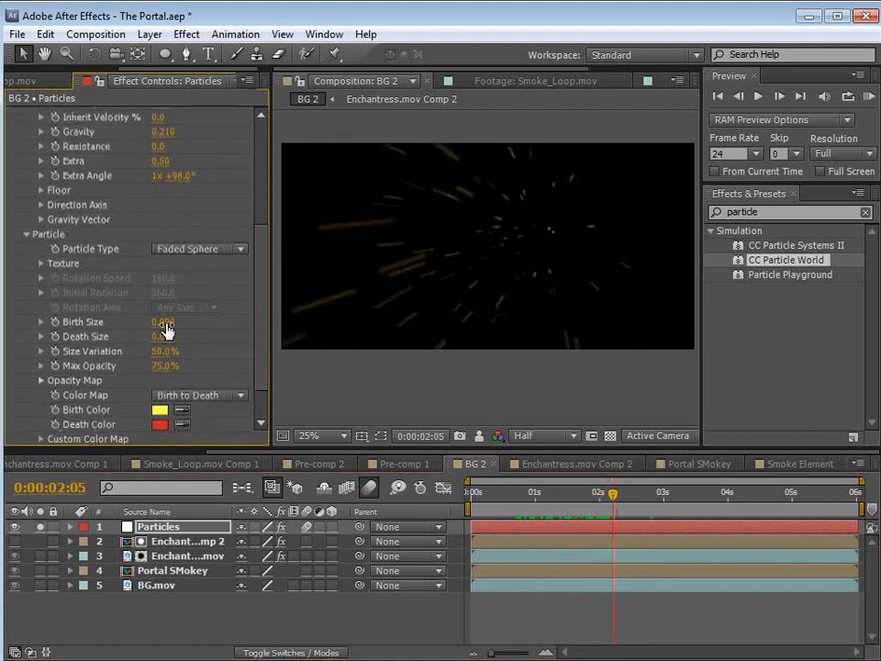
pyautogui.click(163, 322)
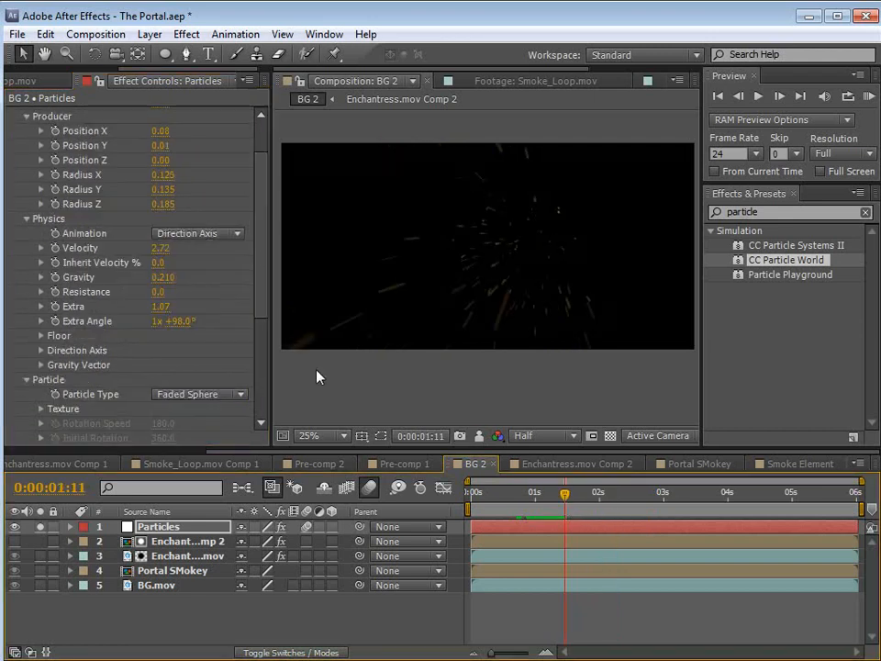
pyautogui.moveTo(163, 308); pyautogui.dragTo(113, 308)
pyautogui.press('space')
pyautogui.moveTo(540, 496); pyautogui.dragTo(628, 507)
# Unsolo the Particles layer and move the current time to 0:00:02:08.
pyautogui.click(40, 526)
pyautogui.click(559, 497)
pyautogui.moveTo(571, 500); pyautogui.dragTo(621, 506)
# Set the particles' Velocity to 1.21 and Gravity to 0.050, and check the result at 0:00:03:00.
pyautogui.click(157, 250)
pyautogui.write('1.83')
pyautogui.press('Return')
pyautogui.moveTo(89, 248); pyautogui.dragTo(41, 248)
pyautogui.moveTo(165, 279); pyautogui.dragTo(154, 277)
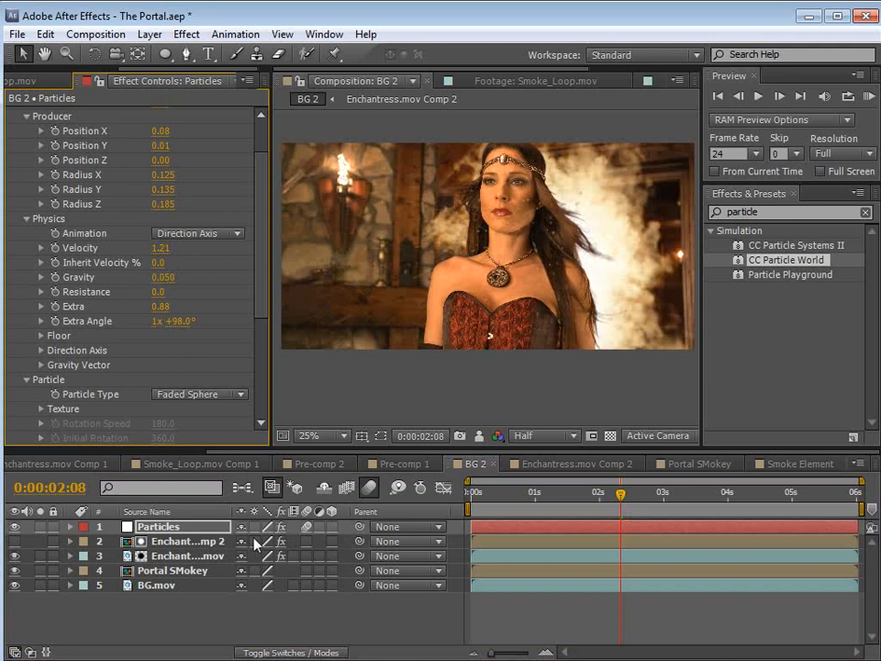
pyautogui.moveTo(669, 505)
pyautogui.mouseDown()
pyautogui.moveTo(647, 500)
pyautogui.moveTo(665, 498)
pyautogui.mouseUp()
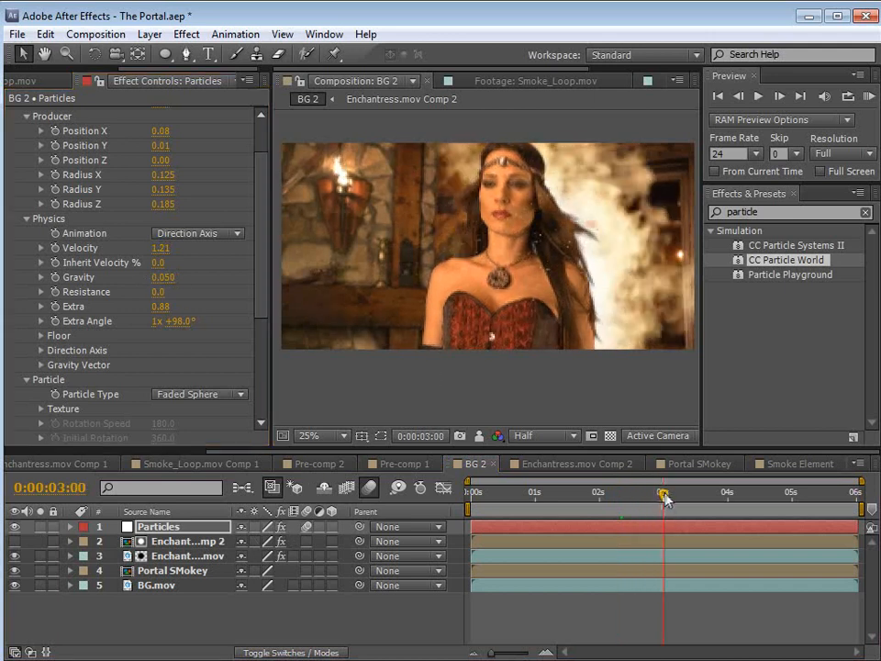
# Show the layer modes columns and set the Particles layer's blending mode to Add.
pyautogui.press('F4')
pyautogui.click(259, 527)
pyautogui.click(275, 653)
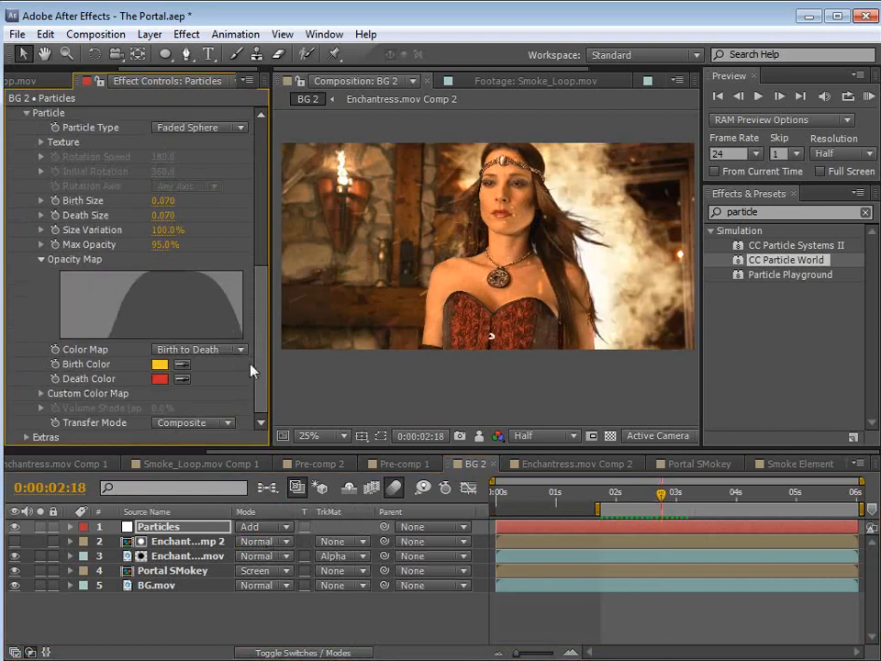
# Duplicate the Particles layer.
pyautogui.scroll(8, 257, 358)
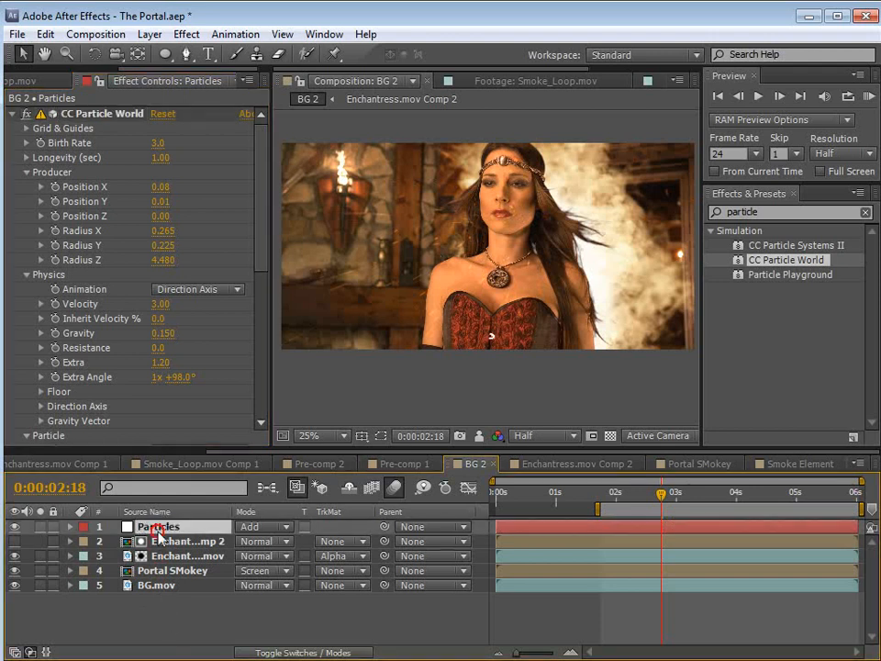
pyautogui.click(43, 34)
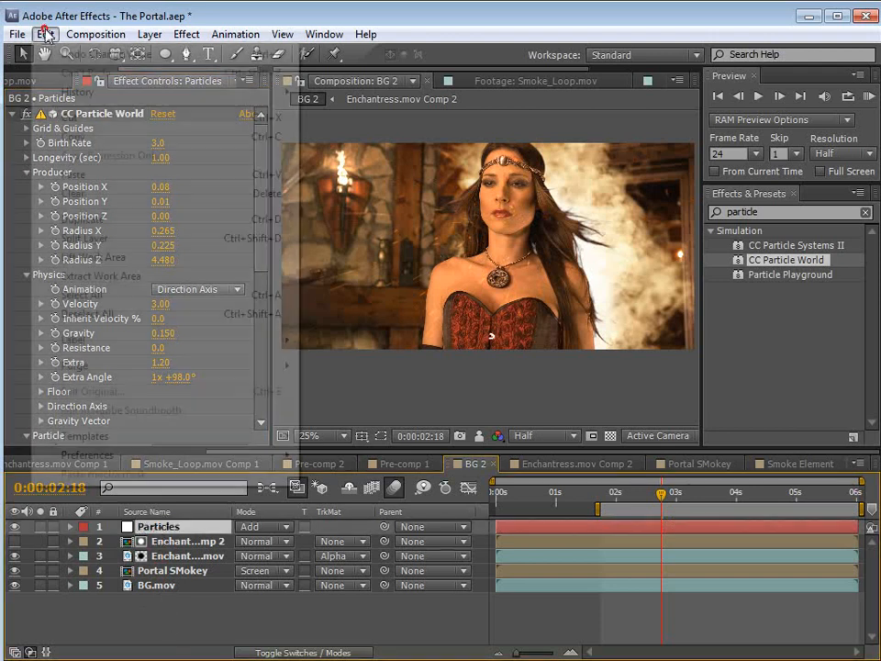
pyautogui.click(86, 218)
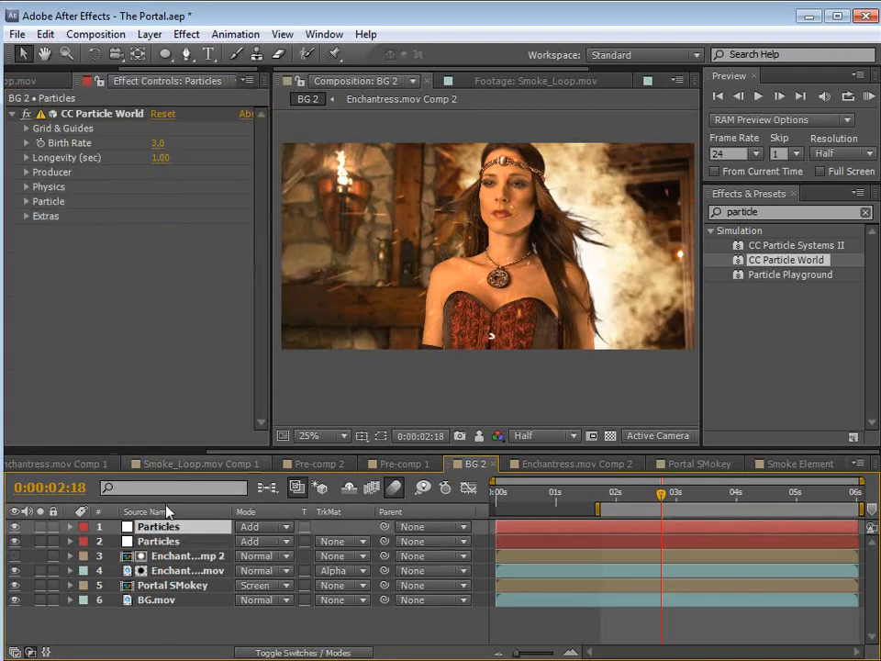
# On the upper Particles copy, adjust the producer radius and set Birth Size to 3.200 and Death Size to 1.840.
pyautogui.click(27, 172)
pyautogui.moveTo(163, 245); pyautogui.dragTo(185, 226)
pyautogui.click(27, 290)
pyautogui.scroll(-5, 195, 229)
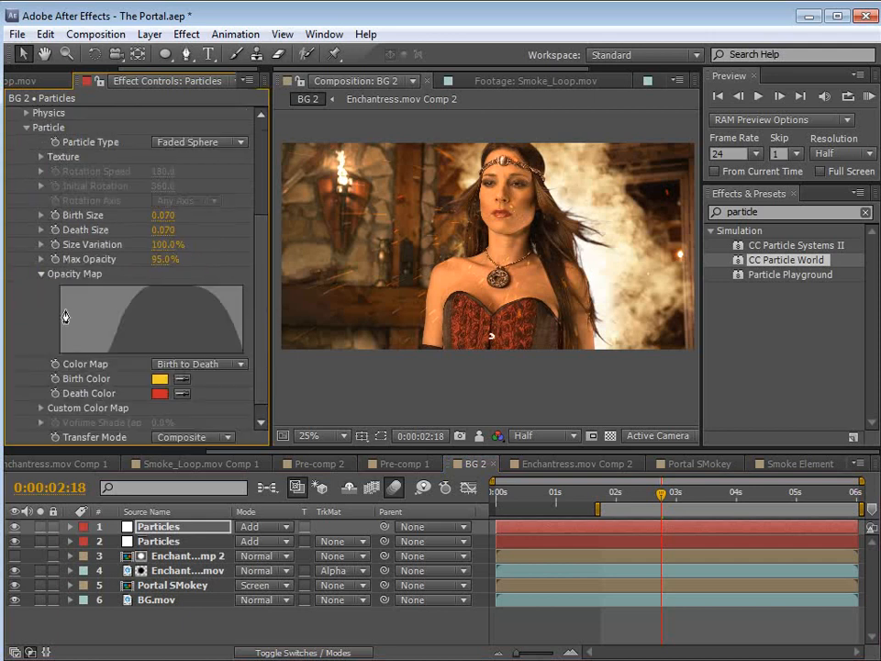
pyautogui.moveTo(163, 201); pyautogui.dragTo(307, 224)
pyautogui.moveTo(163, 200); pyautogui.dragTo(205, 197)
# Set the upper Particles layer's opacity to 24% and its particles' Death Size to 5.300.
pyautogui.click(191, 528)
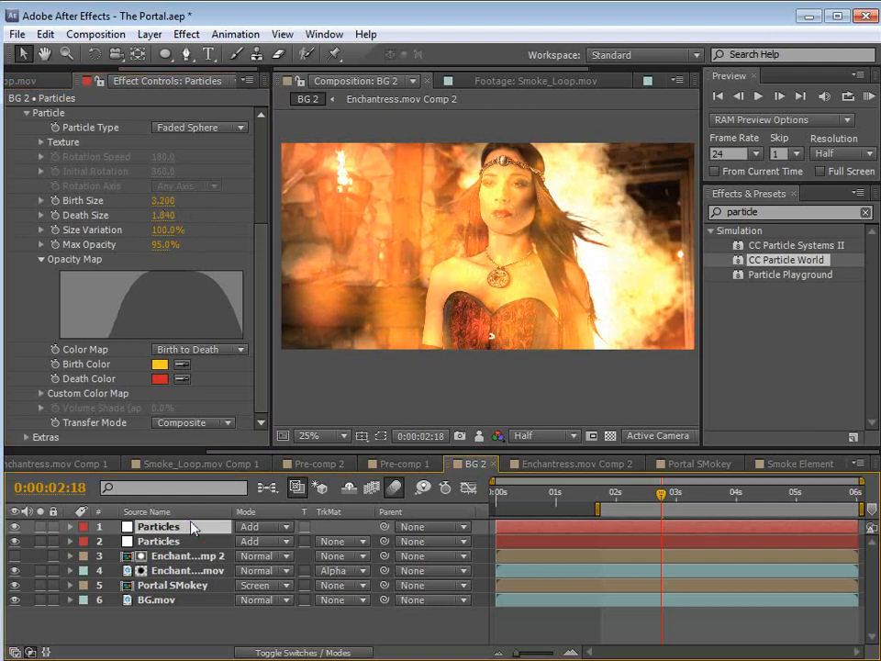
pyautogui.press('t')
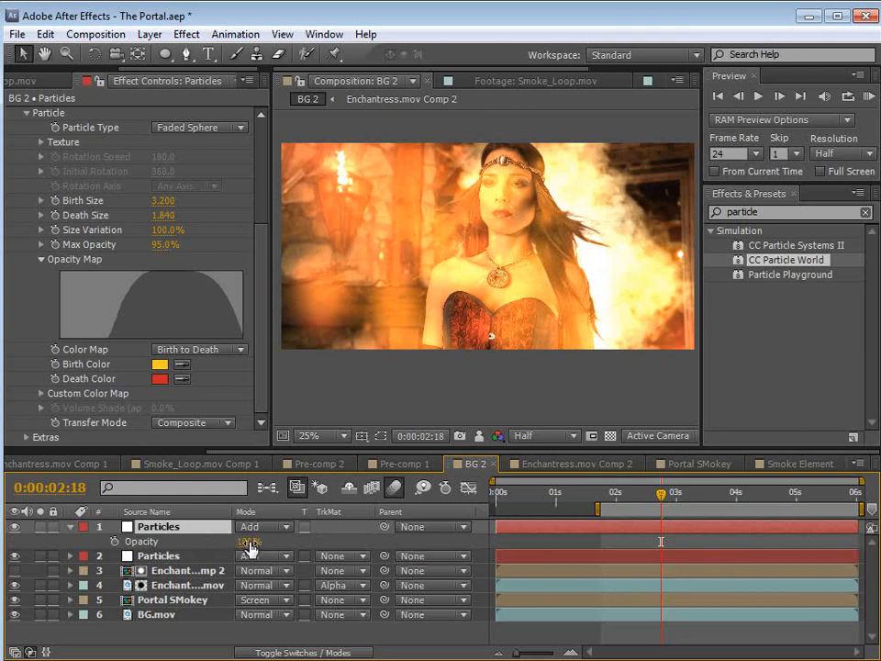
pyautogui.moveTo(248, 541); pyautogui.dragTo(174, 542)
pyautogui.moveTo(92, 542); pyautogui.dragTo(91, 541)
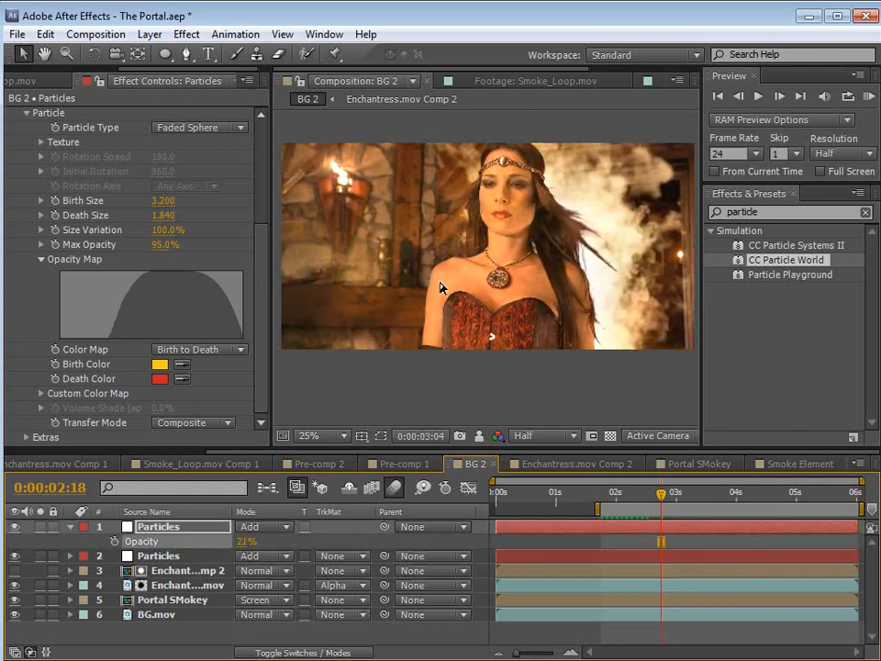
pyautogui.moveTo(162, 215); pyautogui.dragTo(452, 214)
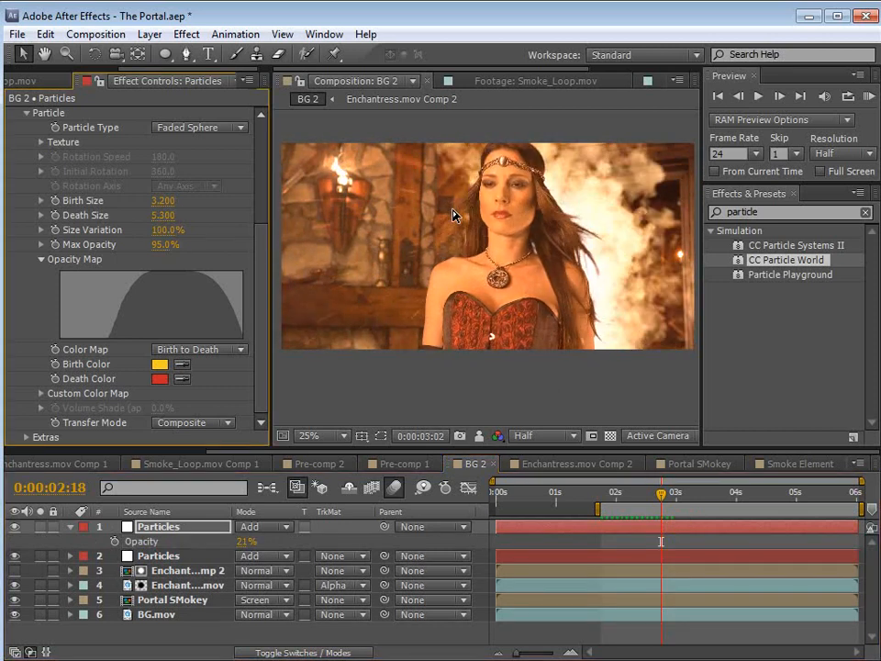
pyautogui.moveTo(241, 548); pyautogui.dragTo(244, 548)
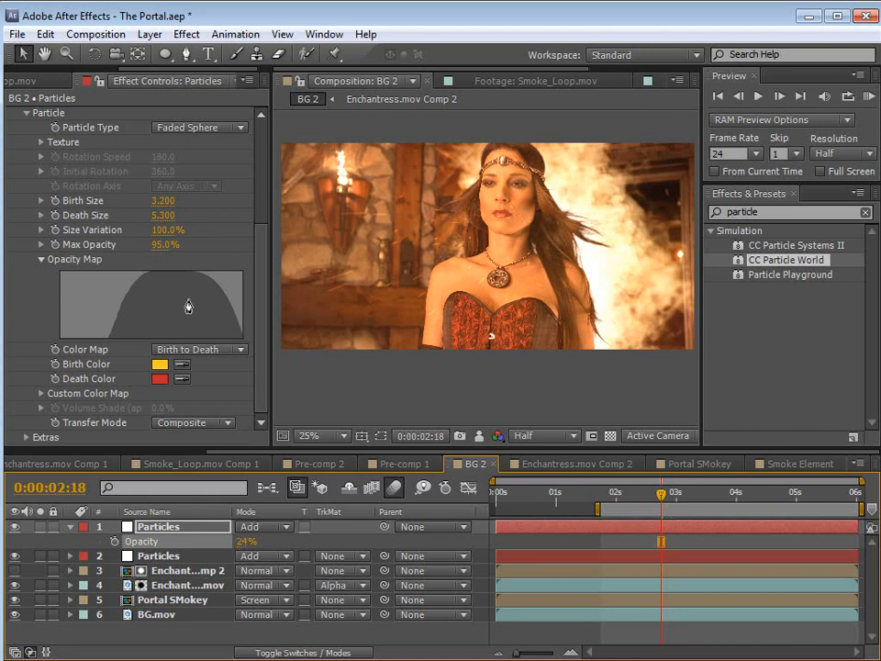
# Change the upper Particles layer's Death Color to a muted greyish pink.
pyautogui.click(160, 378)
pyautogui.moveTo(142, 162); pyautogui.dragTo(71, 133)
pyautogui.click(393, 42)
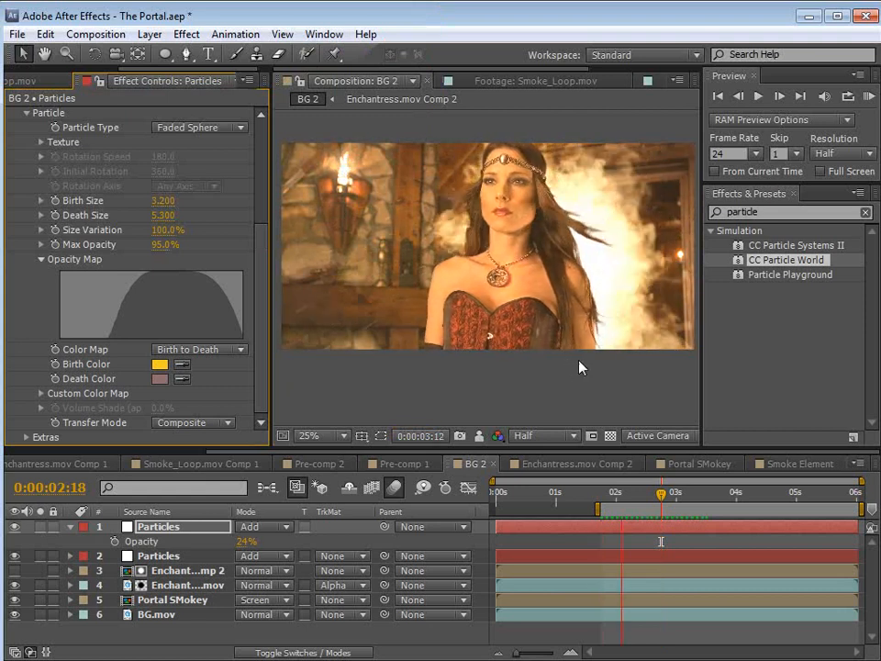
# Solo both Particles layers and preview them on their own.
pyautogui.click(39, 555)
pyautogui.click(40, 525)
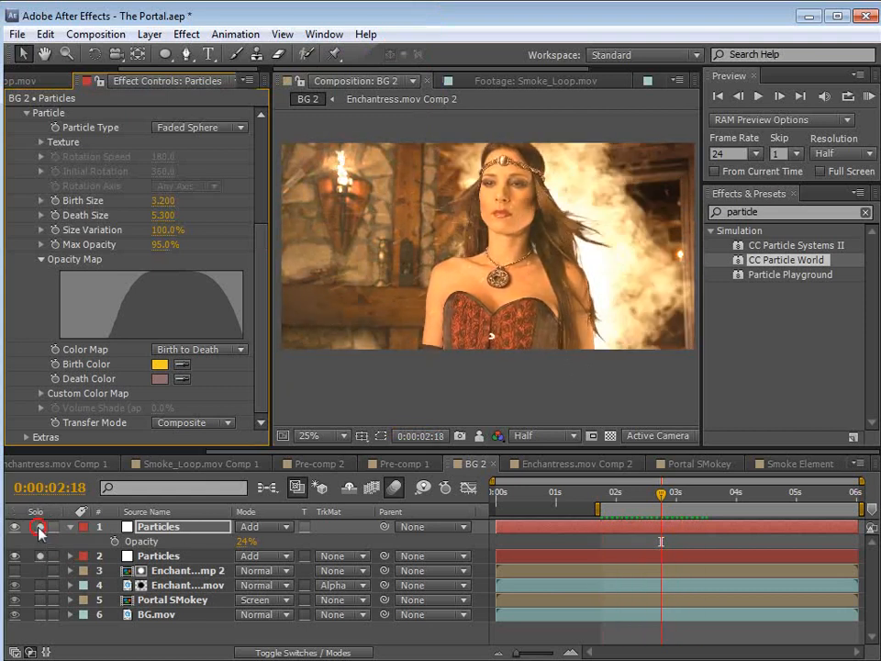
pyautogui.press('KP_0')
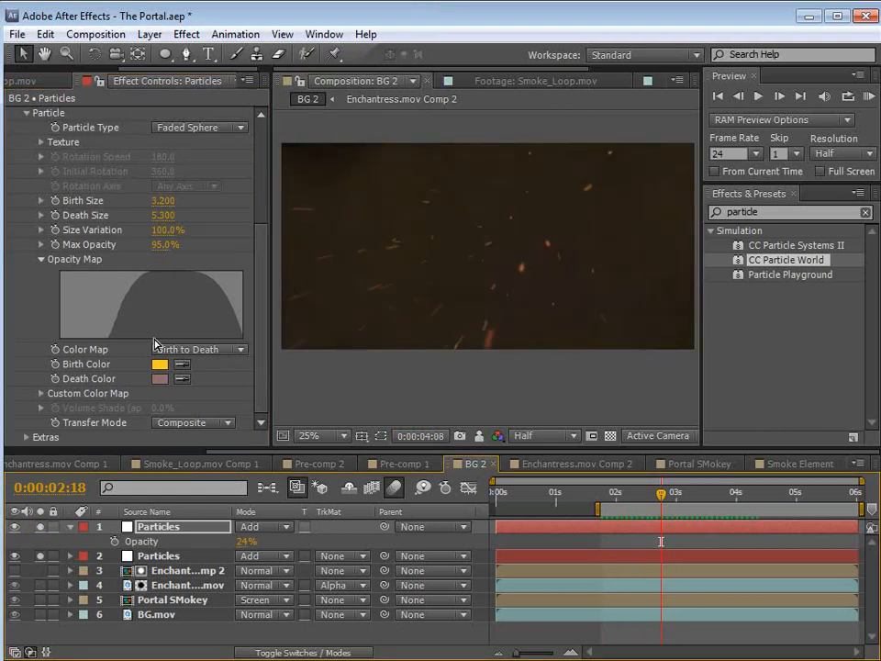
pyautogui.press('space')
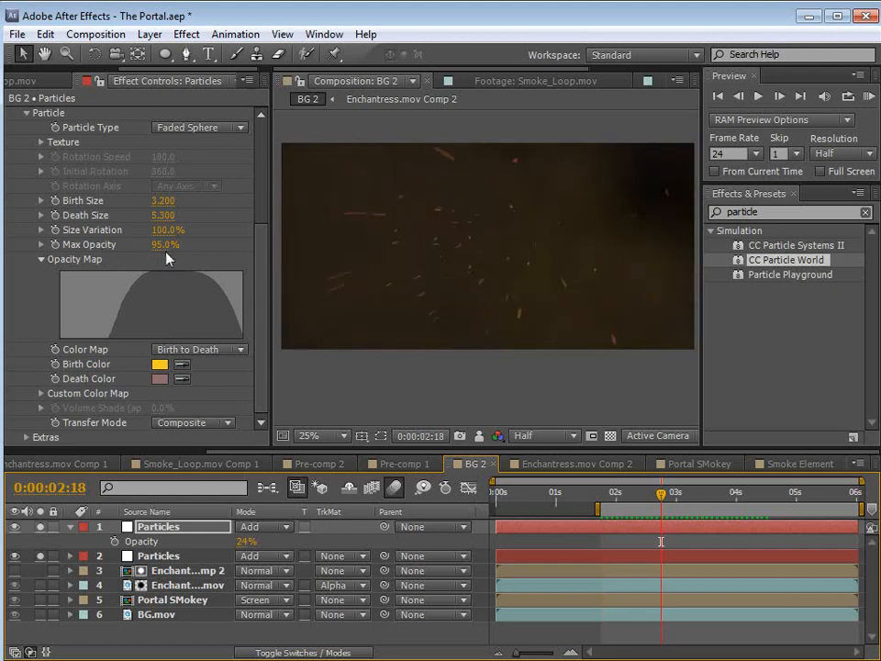
# Set the upper Particles layer's Max Opacity to 34% and preview the soloed particles.
pyautogui.moveTo(128, 249)
pyautogui.mouseDown()
pyautogui.moveTo(106, 256)
pyautogui.moveTo(114, 256)
pyautogui.mouseUp()
pyautogui.press('KP_0')
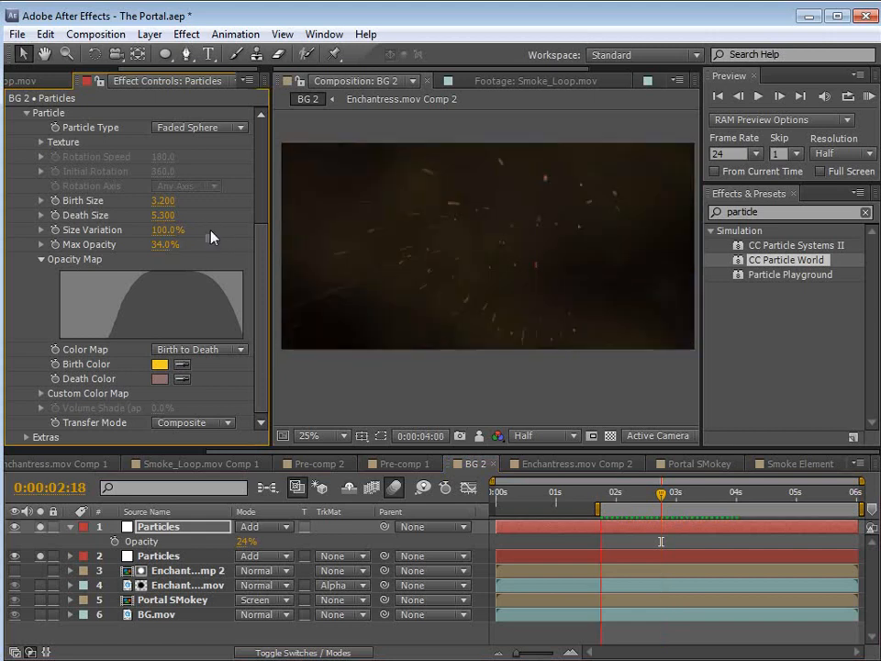
pyautogui.press('space')
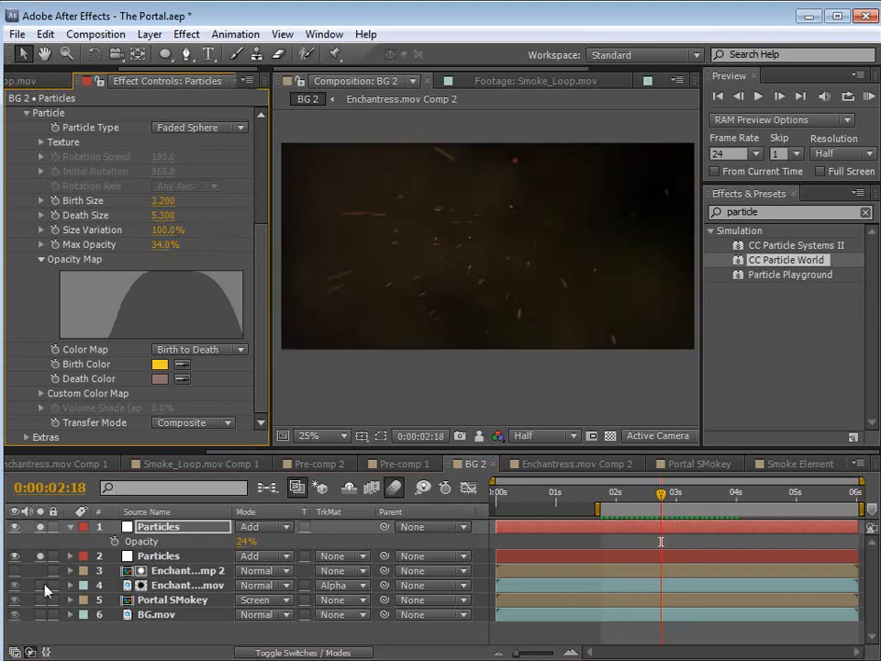
# Unsolo both Particles layers and save the project.
pyautogui.click(39, 526)
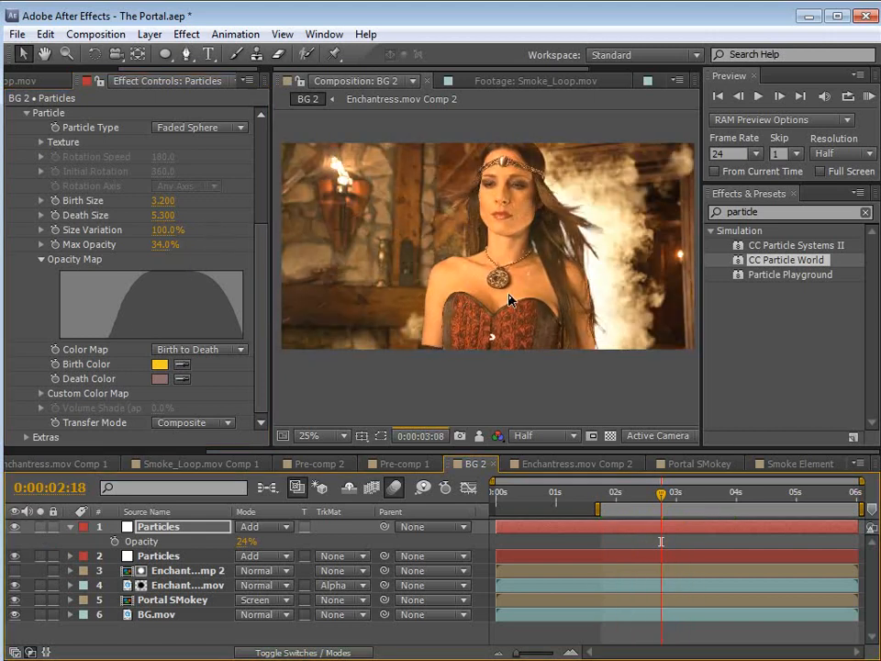
pyautogui.hotkey('ctrl', 's')
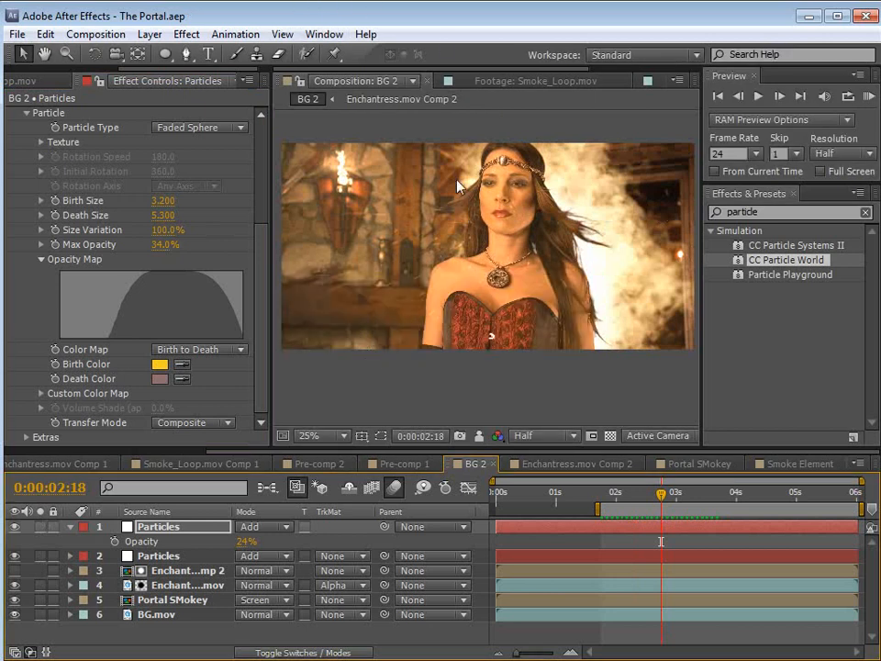
# Add an adjustment layer above the Particles layers and apply a Glow effect to it.
pyautogui.click(71, 527)
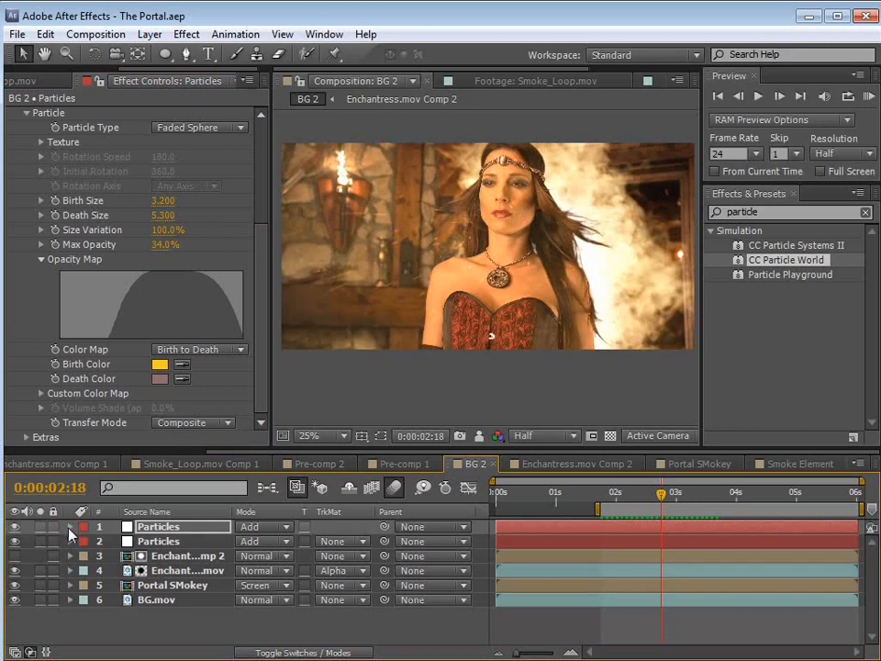
pyautogui.click(112, 633)
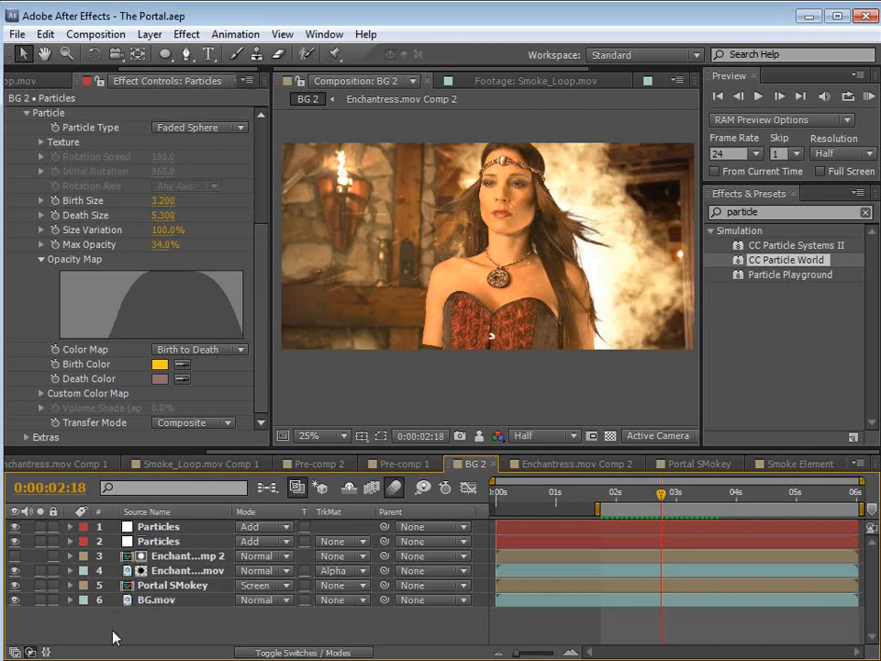
pyautogui.click(149, 34)
pyautogui.moveTo(174, 53)
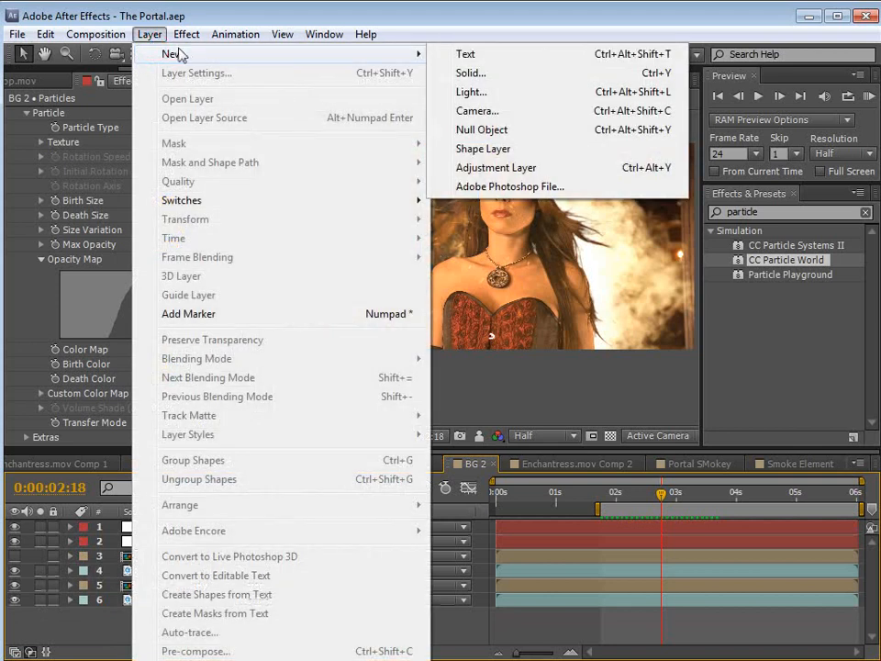
pyautogui.click(496, 168)
pyautogui.click(190, 35)
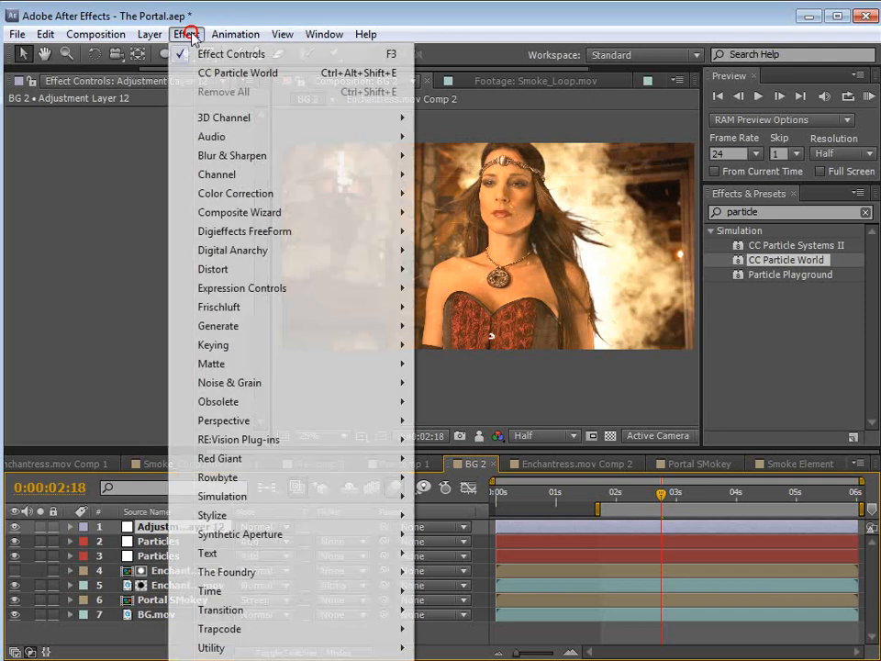
pyautogui.moveTo(222, 516)
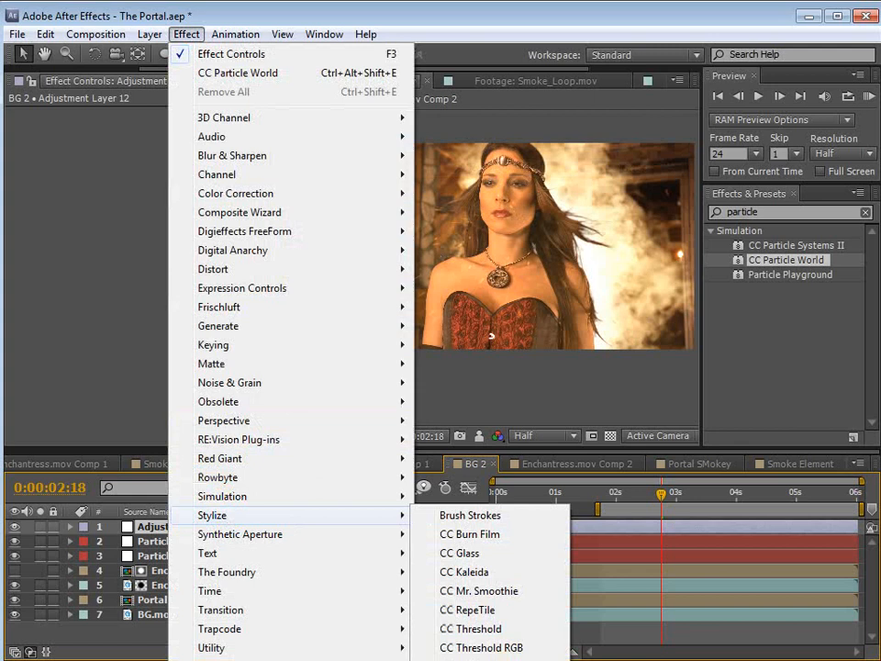
pyautogui.click(456, 659)
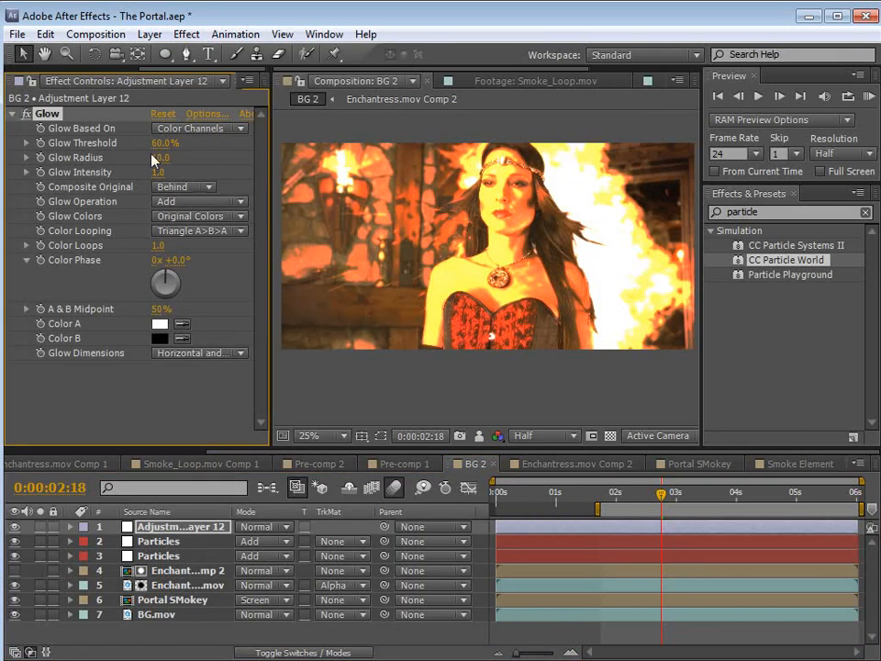
# Set the Glow Threshold to 74.1%, Glow Radius to 303 and Glow Intensity to 0.2.
pyautogui.moveTo(165, 143); pyautogui.dragTo(191, 149)
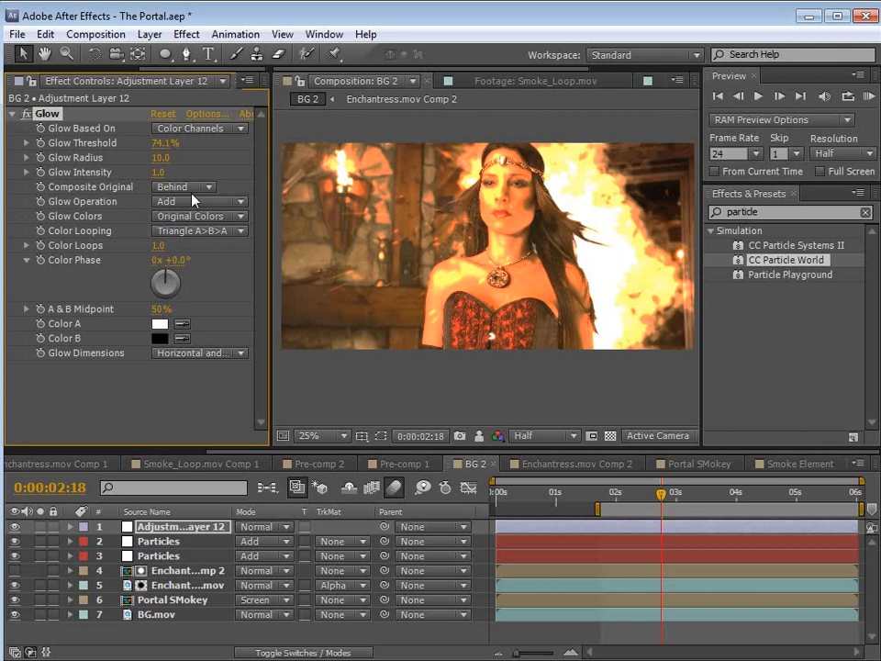
pyautogui.moveTo(158, 163); pyautogui.dragTo(367, 144)
pyautogui.moveTo(154, 174); pyautogui.dragTo(120, 172)
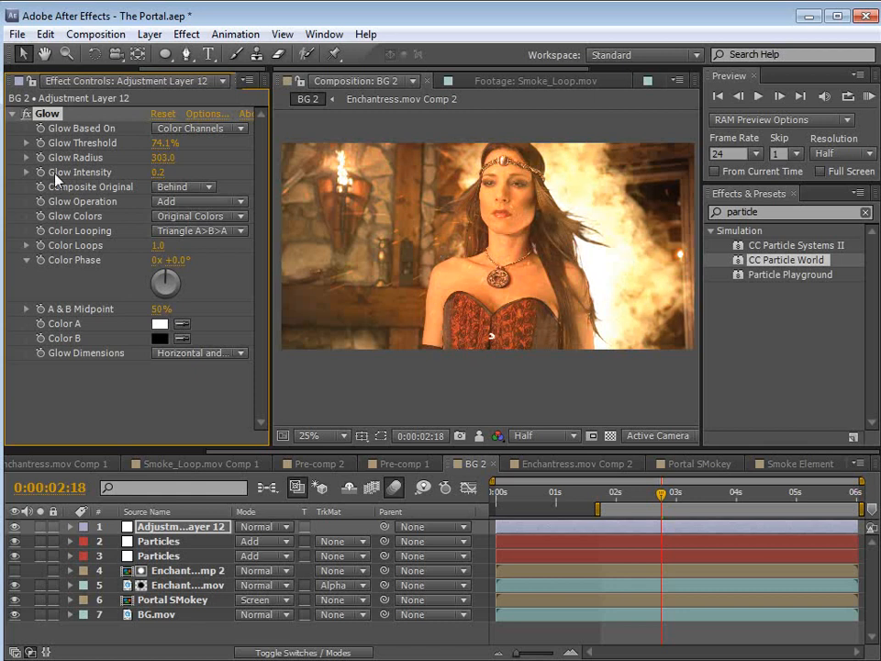
# Draw a closed Pen mask on the adjustment layer, running down the woman's face and enclosing the bright portal side beyond the frame edges.
pyautogui.click(186, 54)
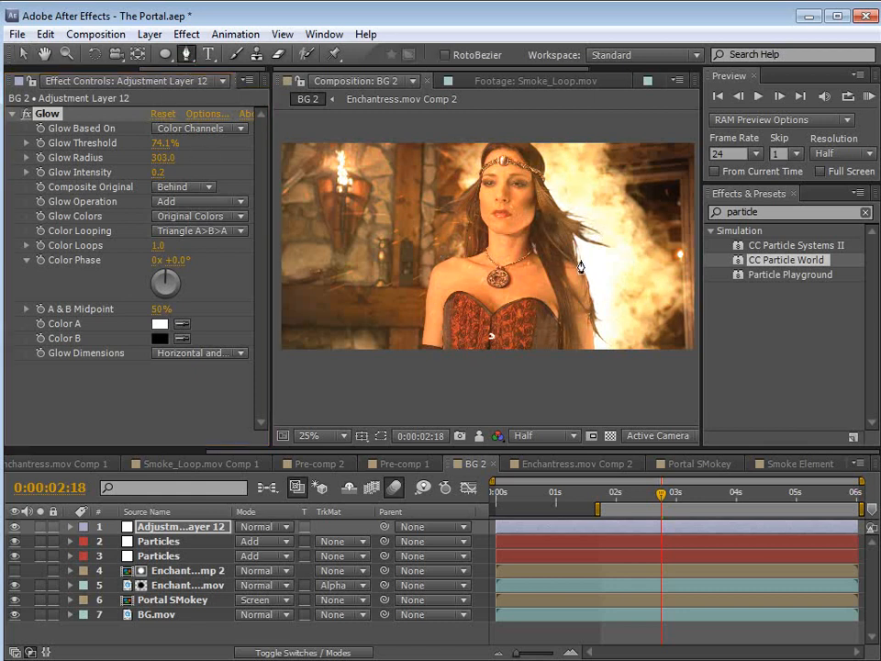
pyautogui.press('space')
pyautogui.moveTo(604, 299); pyautogui.dragTo(519, 293)
pyautogui.click(381, 436)
pyautogui.press('space')
pyautogui.moveTo(498, 214); pyautogui.dragTo(496, 244)
pyautogui.click(156, 531)
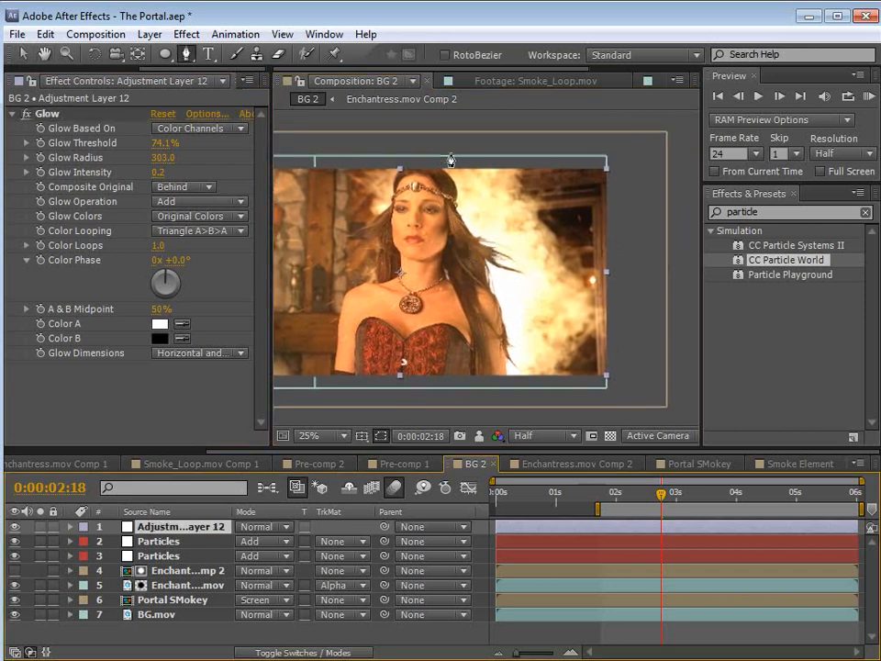
pyautogui.press('space')
pyautogui.moveTo(384, 281); pyautogui.dragTo(498, 263)
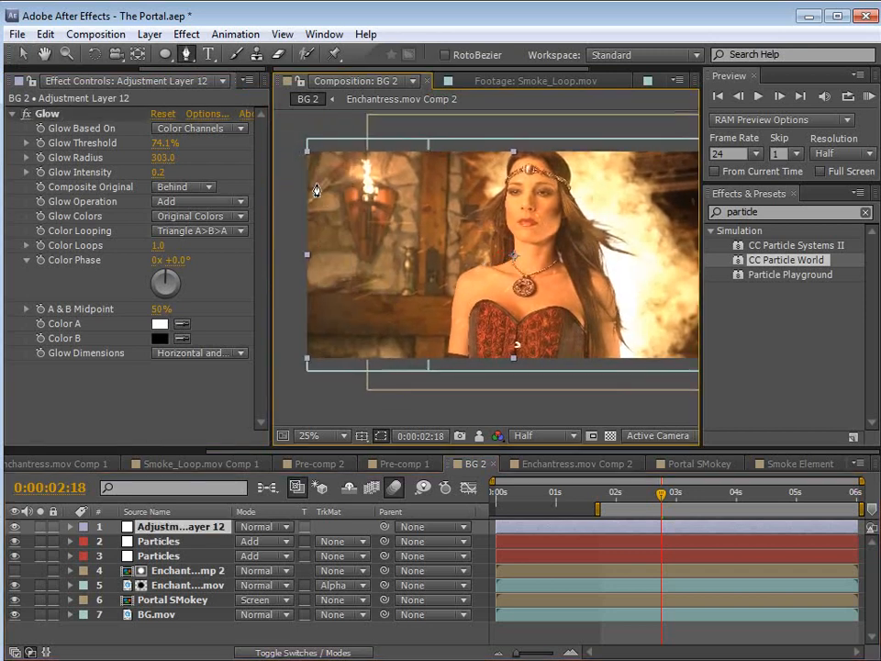
pyautogui.press('space')
pyautogui.moveTo(526, 217); pyautogui.dragTo(429, 242)
pyautogui.click(430, 241)
pyautogui.click(672, 404)
pyautogui.click(665, 145)
pyautogui.click(404, 130)
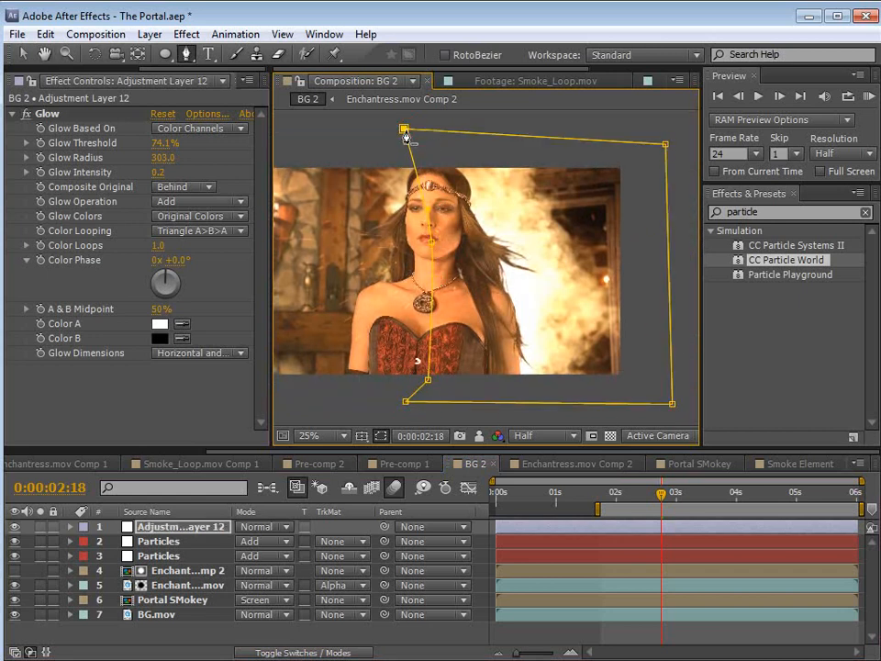
# Hide both Particles layers and rename the glow adjustment layer GLOW.
pyautogui.click(14, 546)
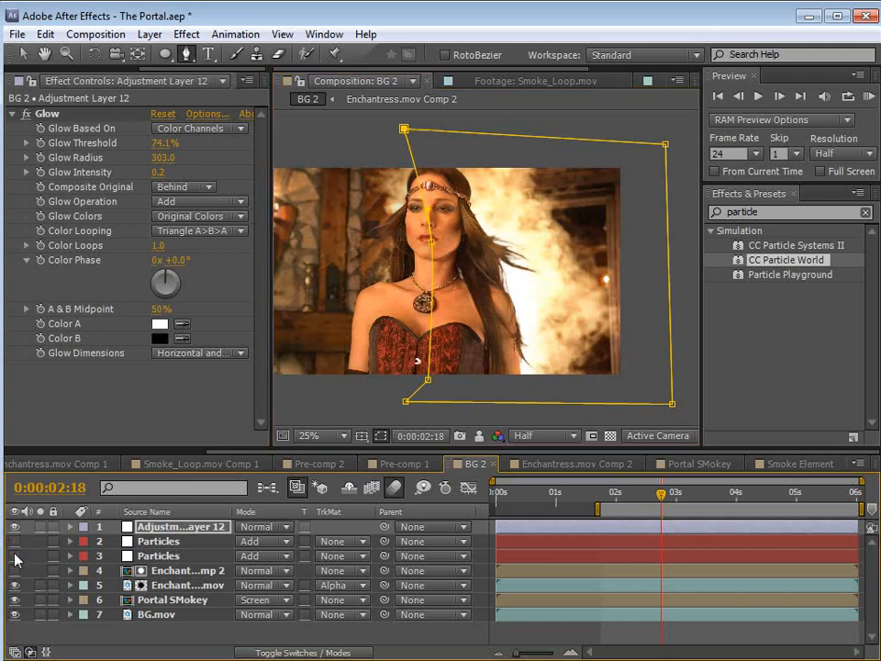
pyautogui.click(181, 529)
pyautogui.press('Return')
pyautogui.write('GLOW')
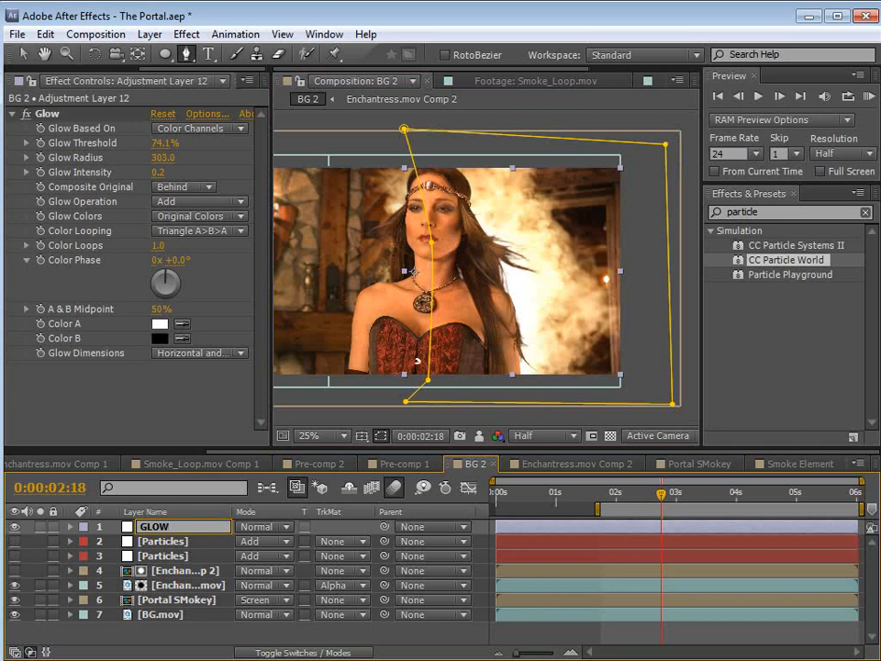
# Move the GLOW layer beneath both Particles layers and feather its mask by 254 pixels.
pyautogui.click(174, 540)
pyautogui.moveTo(147, 525); pyautogui.dragTo(148, 567)
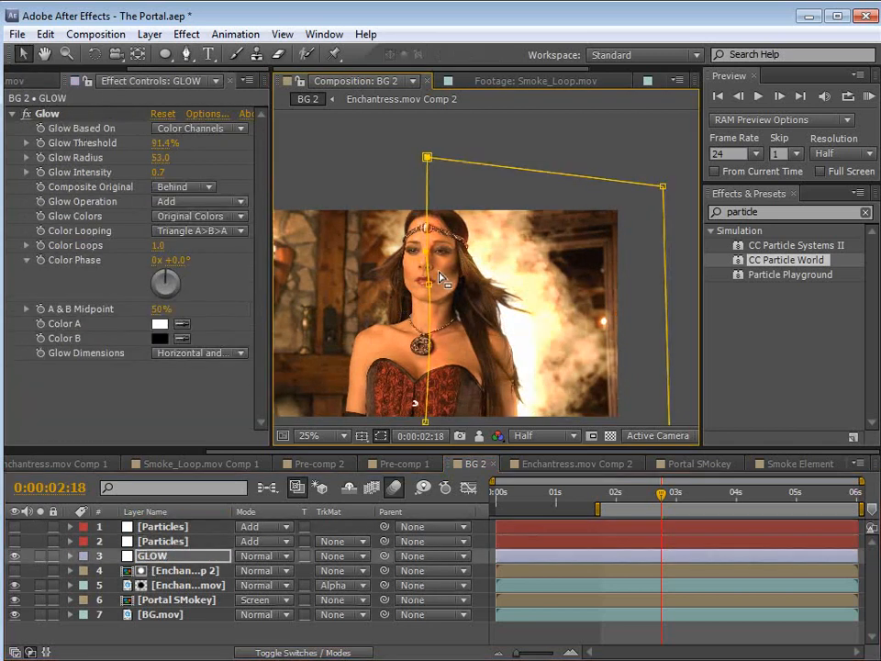
pyautogui.press('f')
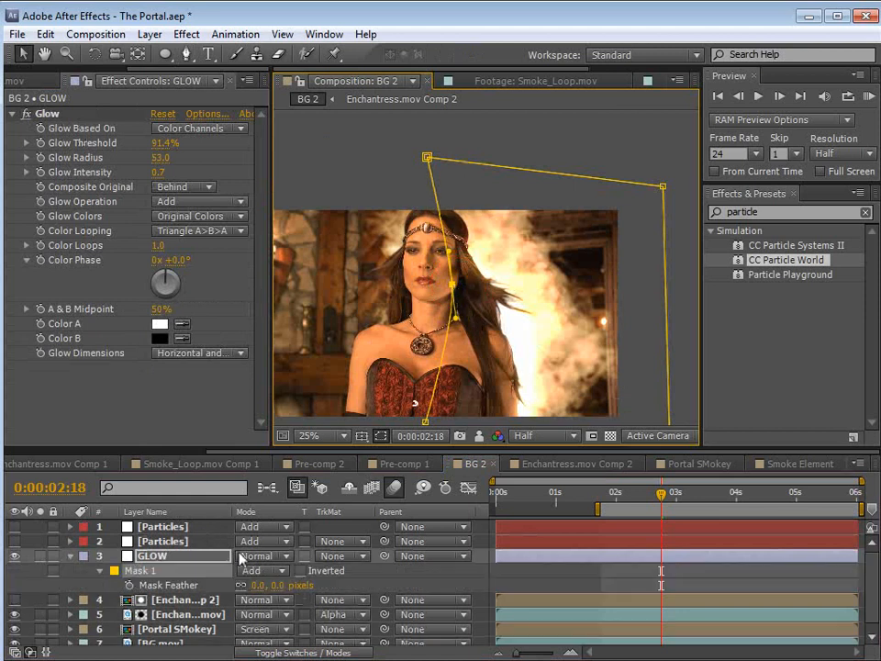
pyautogui.moveTo(278, 585); pyautogui.dragTo(424, 580)
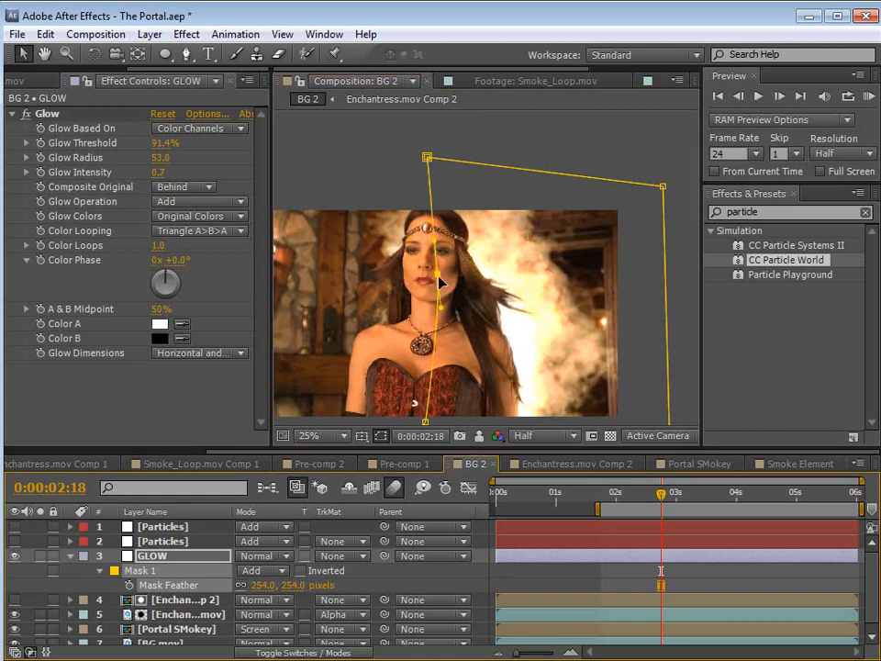
# Set the GLOW layer's Glow Radius to 146 and Glow Intensity to 1.9.
pyautogui.scroll(1, 495, 326)
pyautogui.moveTo(497, 327); pyautogui.dragTo(496, 364)
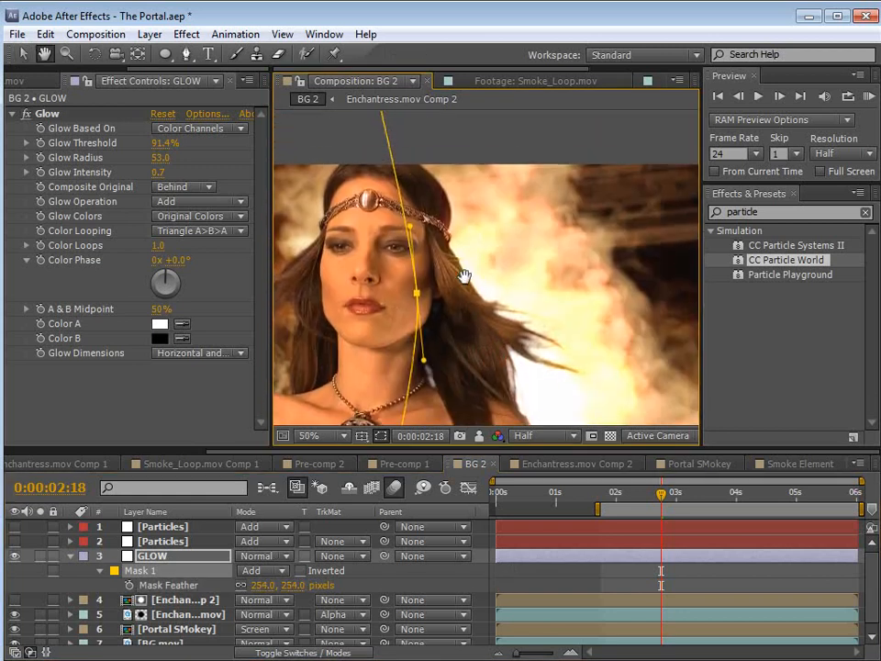
pyautogui.moveTo(160, 160); pyautogui.dragTo(264, 183)
pyautogui.moveTo(164, 158); pyautogui.dragTo(202, 158)
pyautogui.scroll(-2, 542, 330)
pyautogui.press('space')
pyautogui.moveTo(552, 372); pyautogui.dragTo(537, 272)
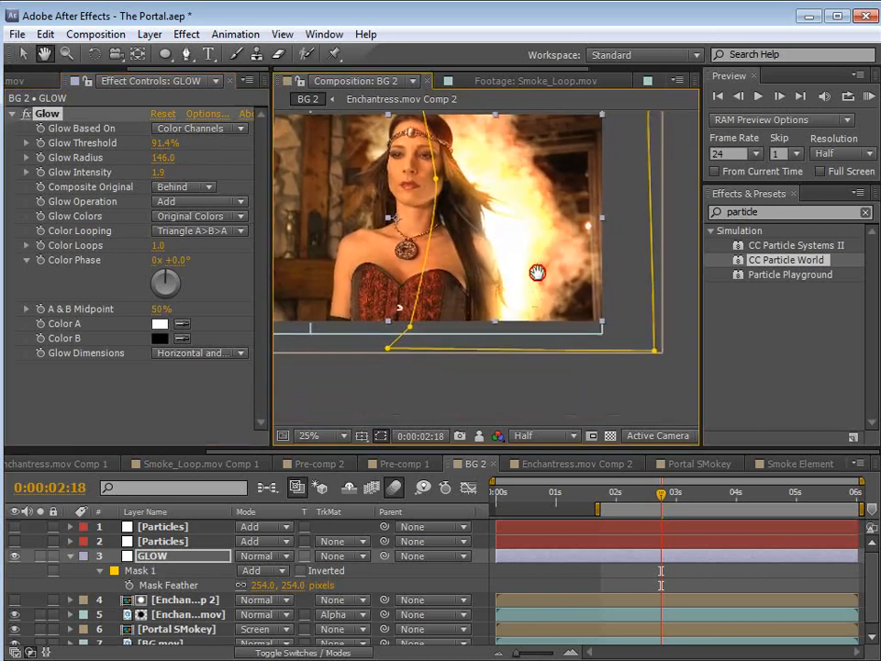
# Switch Glow Colors to A & B Colors and set Color A to a light tan.
pyautogui.click(177, 220)
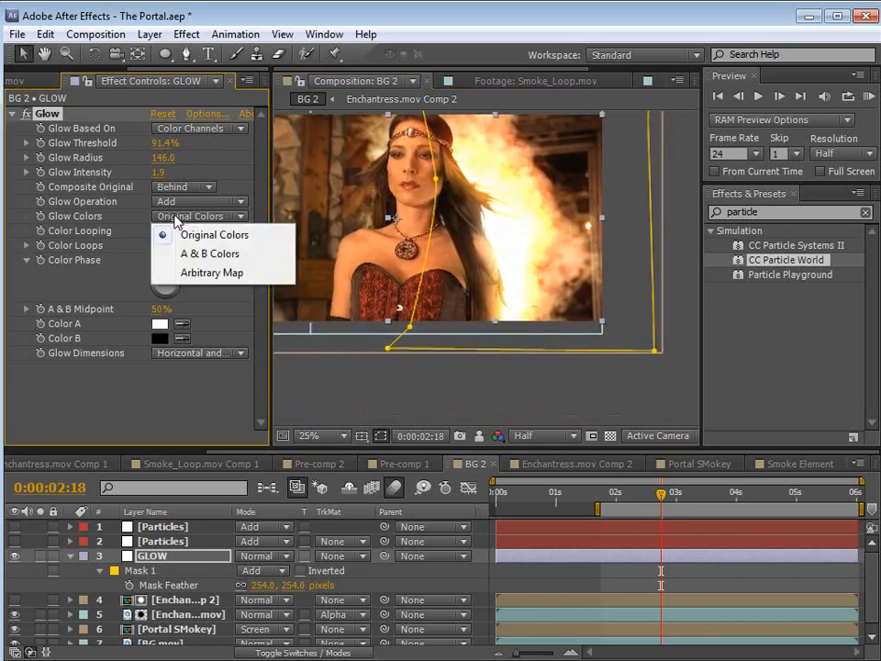
pyautogui.click(223, 255)
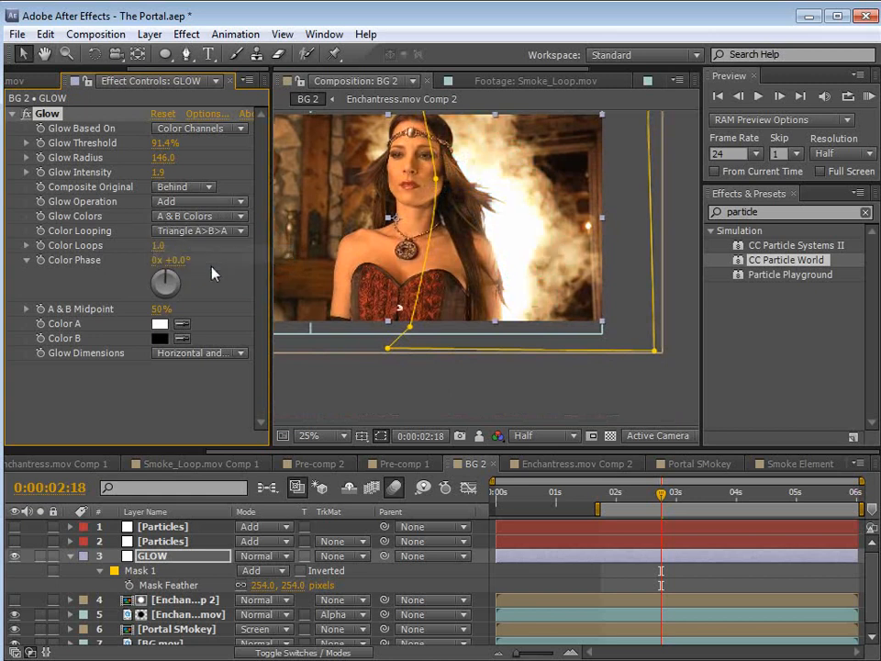
pyautogui.click(159, 324)
pyautogui.moveTo(255, 250); pyautogui.dragTo(256, 234)
pyautogui.click(102, 62)
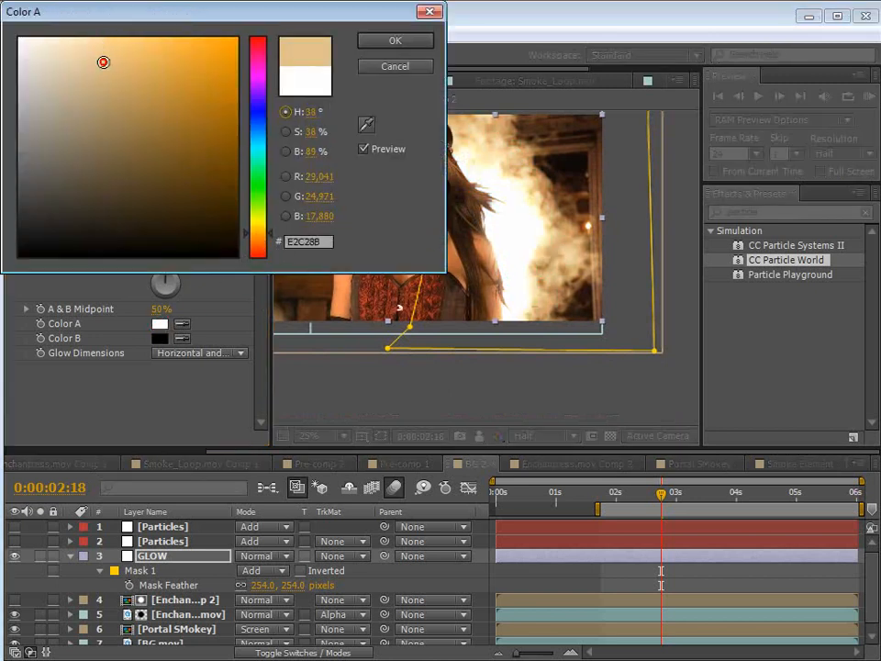
pyautogui.click(112, 75)
pyautogui.click(368, 44)
# Set the glow's Color B to a warm orange.
pyautogui.press('space')
pyautogui.moveTo(477, 169); pyautogui.dragTo(478, 256)
pyautogui.scroll(2, 478, 256)
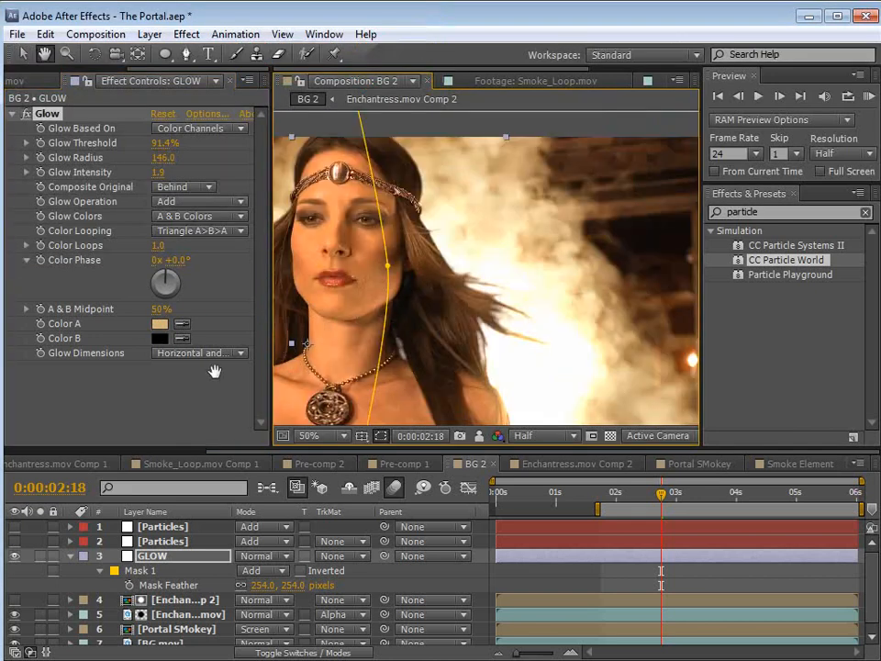
pyautogui.click(160, 338)
pyautogui.moveTo(254, 244); pyautogui.dragTo(258, 245)
pyautogui.moveTo(176, 87); pyautogui.dragTo(165, 50)
pyautogui.click(380, 39)
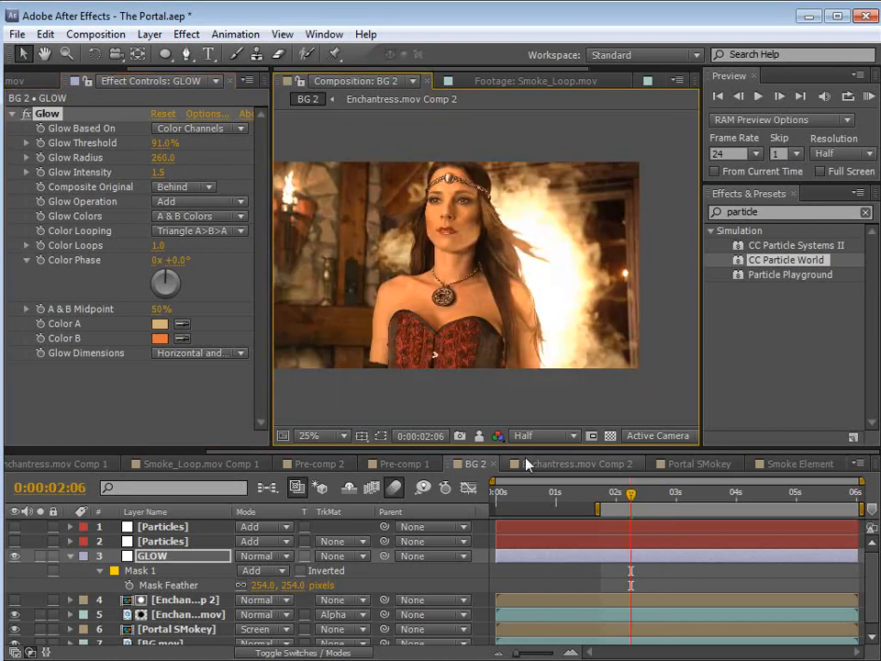
# Show both Particles layers again and move to 0:00:03:03 in the BG 2 composition.
pyautogui.click(14, 526)
pyautogui.moveTo(642, 505); pyautogui.dragTo(683, 512)
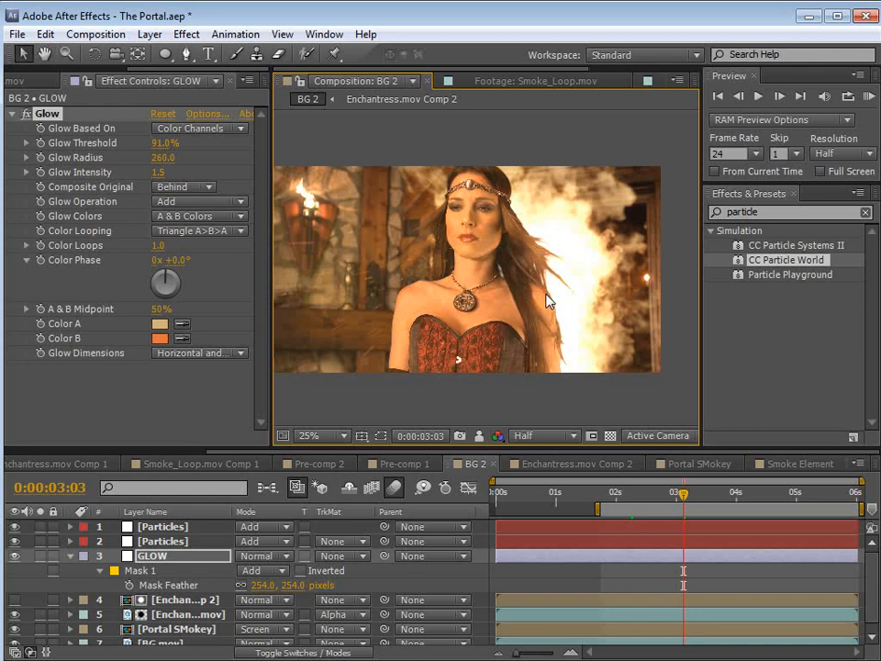
# Add a new adjustment layer at the top of the stack and name it CC.
pyautogui.click(149, 34)
pyautogui.moveTo(169, 53)
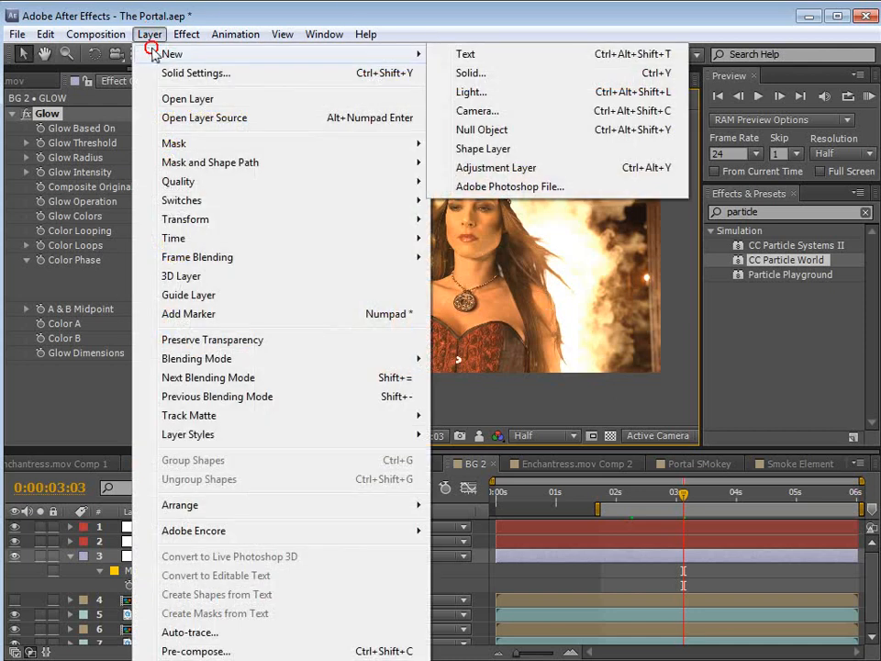
pyautogui.click(486, 170)
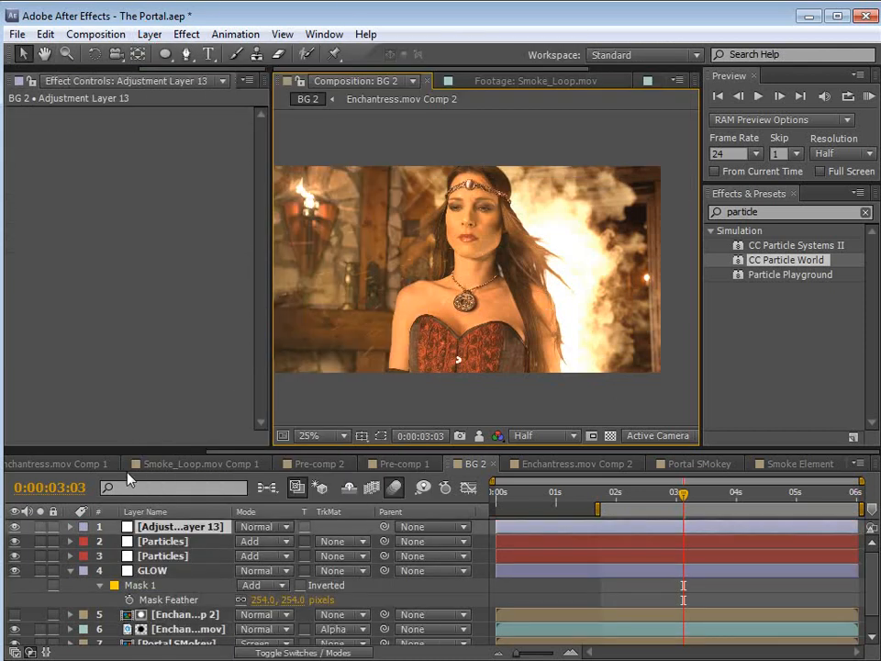
pyautogui.press('Return')
pyautogui.write('CC')
pyautogui.press('Return')
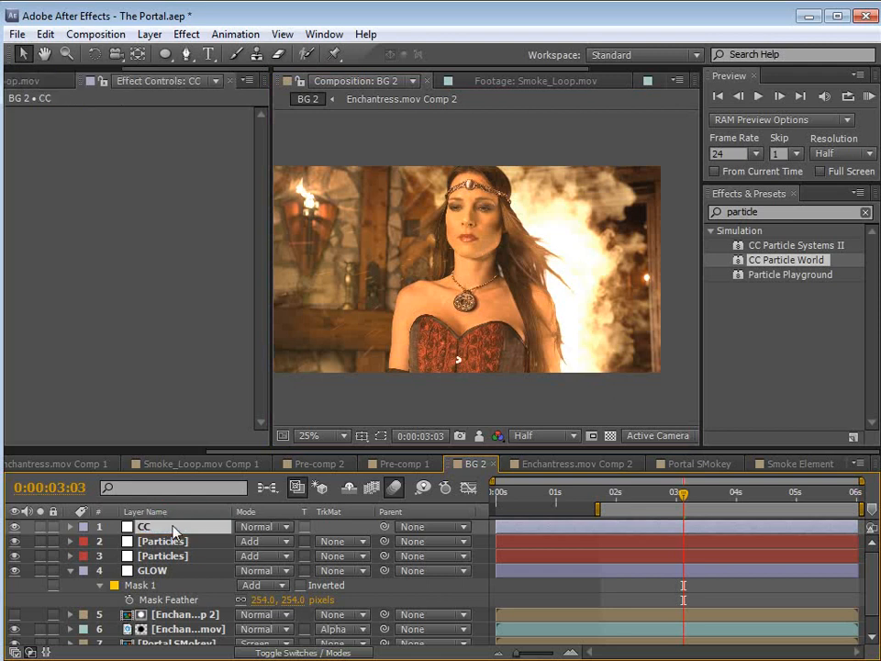
# Find the Tint effect and apply it to the CC adjustment layer.
pyautogui.moveTo(770, 215); pyautogui.dragTo(656, 219)
pyautogui.press('BackSpace')
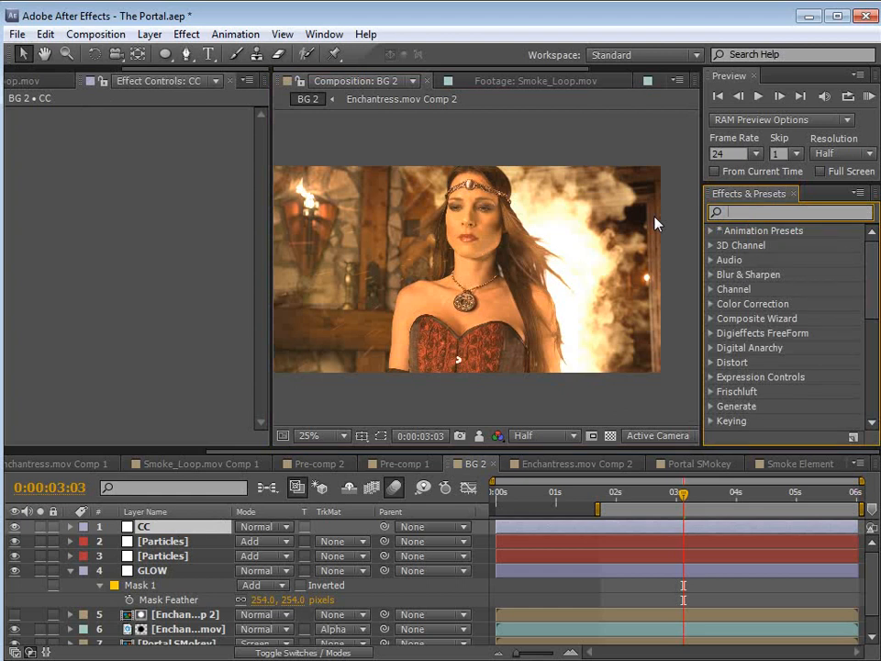
pyautogui.write('tint')
pyautogui.moveTo(748, 324); pyautogui.dragTo(600, 527)
pyautogui.doubleClick(760, 212)
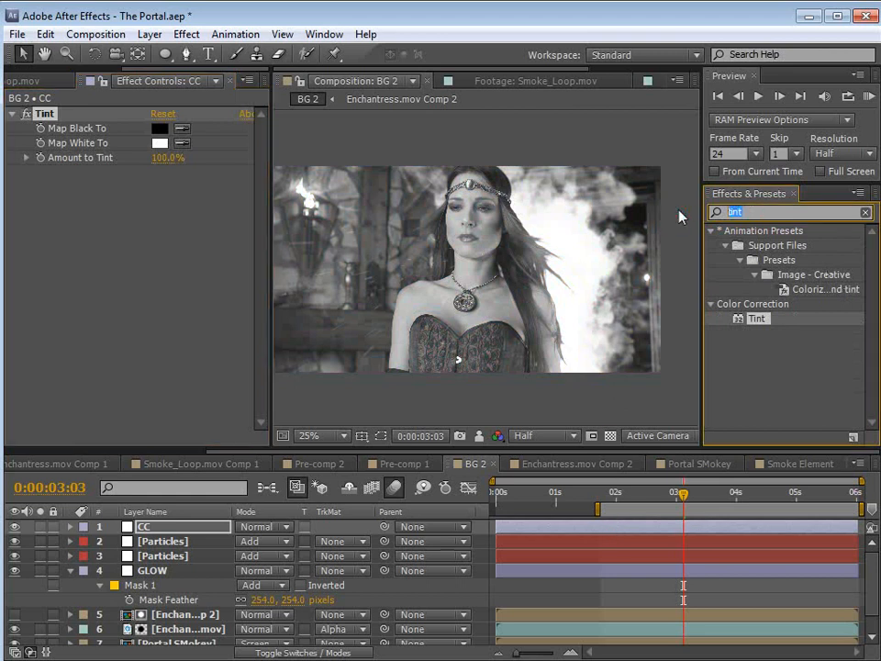
# Add a Curves effect to the CC layer and set its Tint effect's Amount to Tint to 35%.
pyautogui.write('curves')
pyautogui.moveTo(782, 327); pyautogui.dragTo(621, 534)
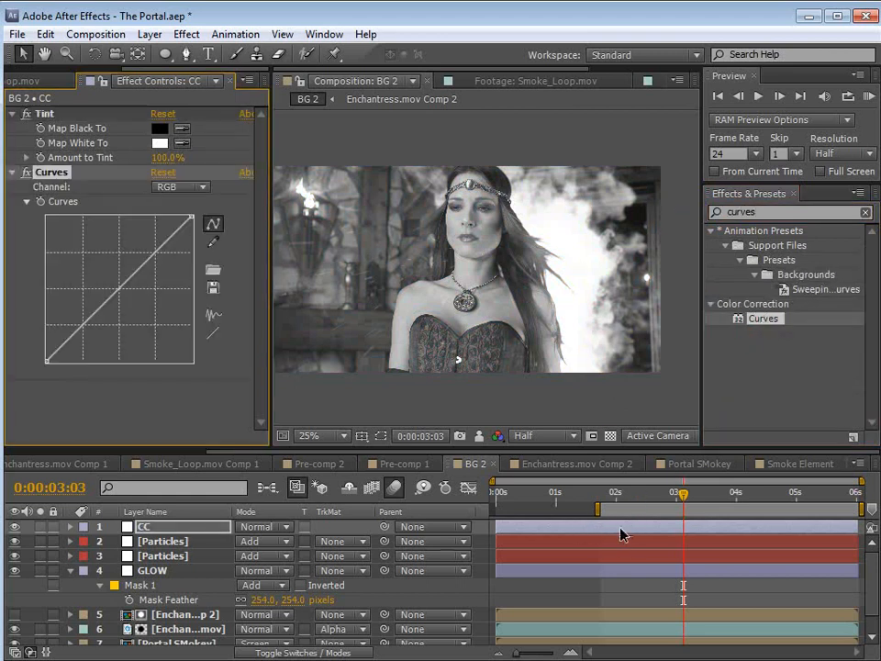
pyautogui.click(42, 114)
pyautogui.moveTo(170, 163); pyautogui.dragTo(37, 164)
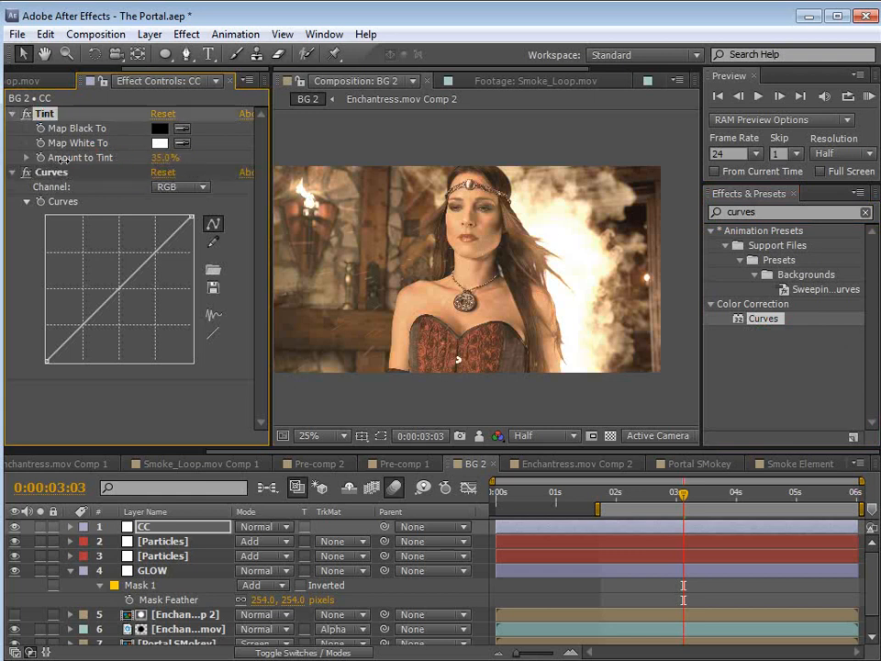
pyautogui.moveTo(161, 158); pyautogui.dragTo(163, 158)
# Shape the RGB curve of the CC layer's Curves effect to darken the shadows and lower midtones.
pyautogui.click(50, 173)
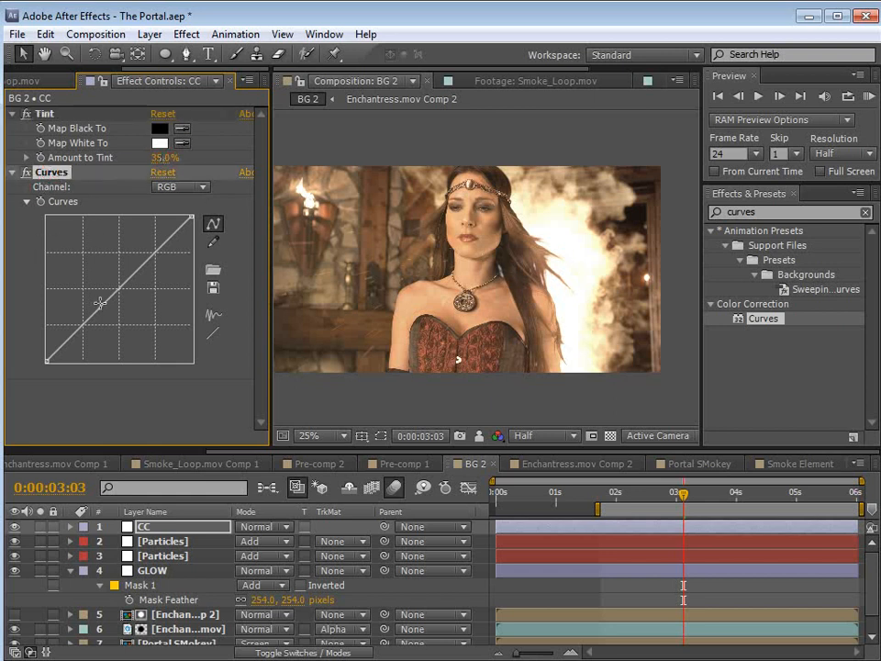
pyautogui.moveTo(123, 297); pyautogui.dragTo(90, 333)
pyautogui.scroll(2, 477, 266)
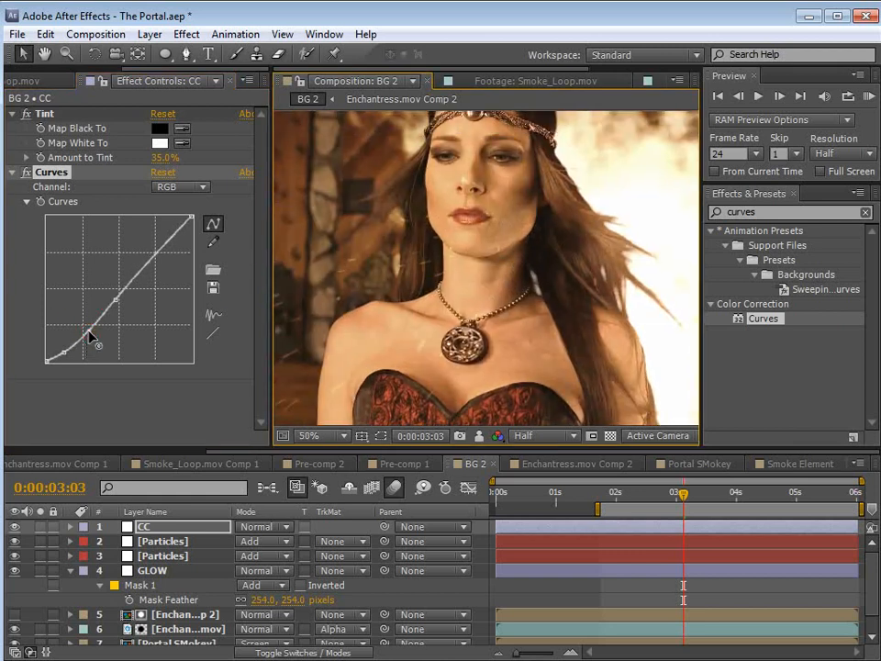
pyautogui.scroll(-2, 440, 248)
pyautogui.press('h')
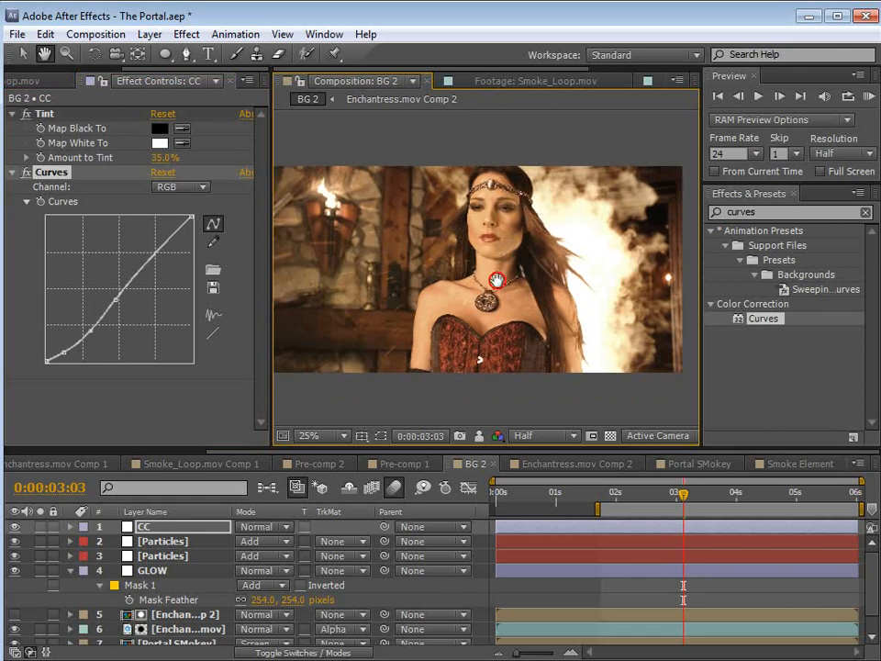
pyautogui.press('v')
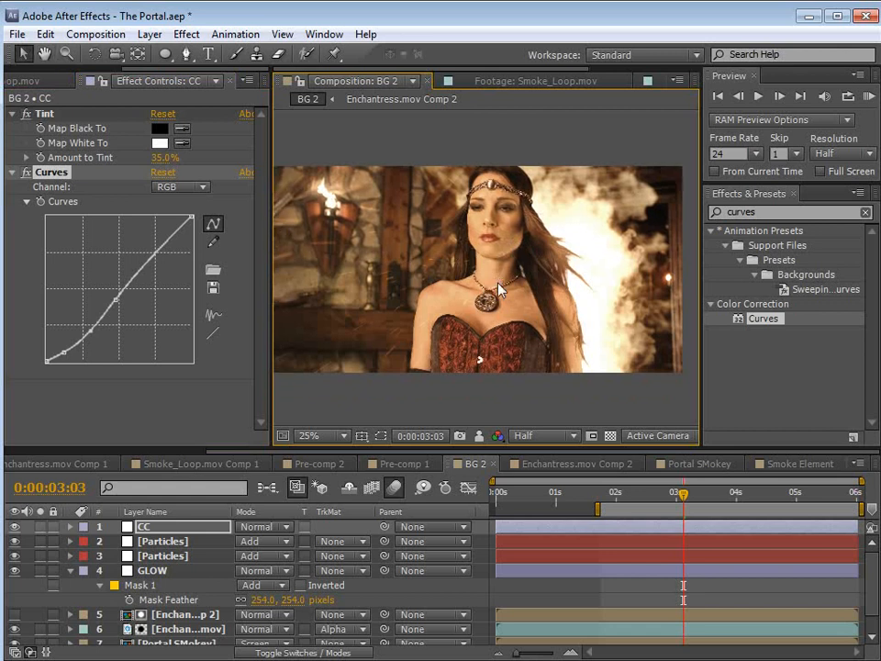
# Lower the midtones of the Red channel and slightly raise those of the Blue channel in the Curves effect.
pyautogui.click(177, 188)
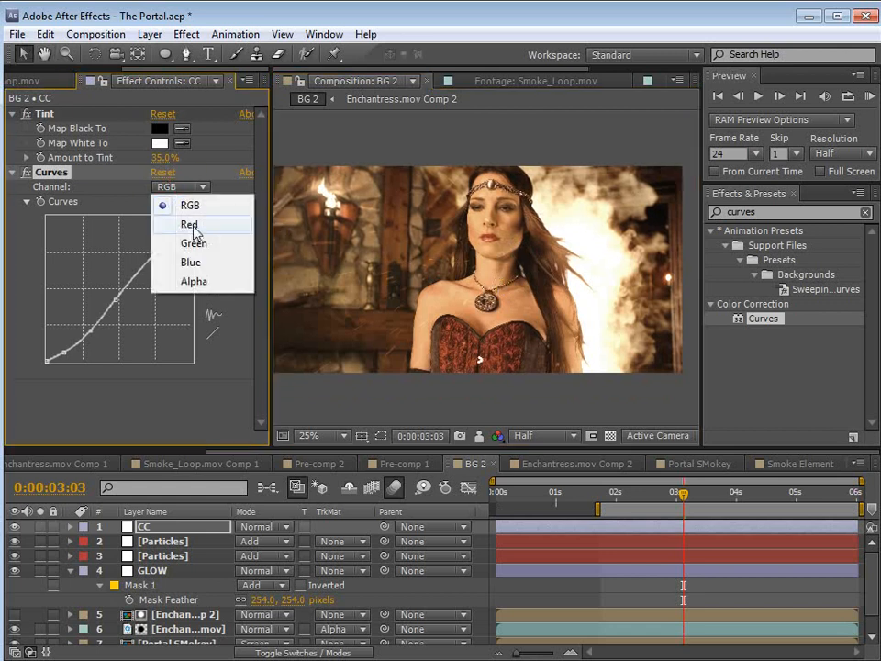
pyautogui.click(190, 225)
pyautogui.moveTo(113, 295)
pyautogui.mouseDown()
pyautogui.moveTo(142, 305)
pyautogui.moveTo(122, 304)
pyautogui.mouseUp()
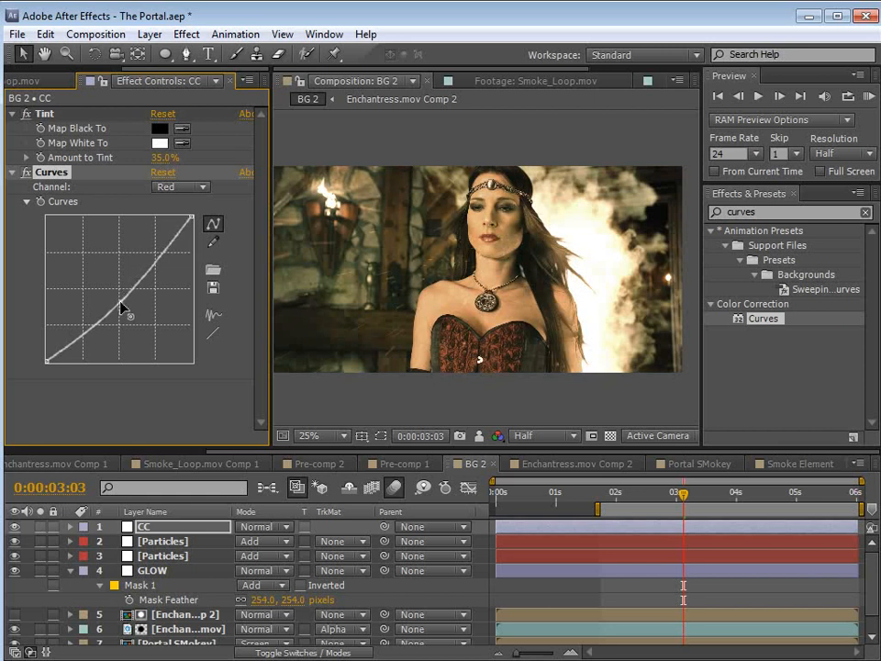
pyautogui.click(179, 186)
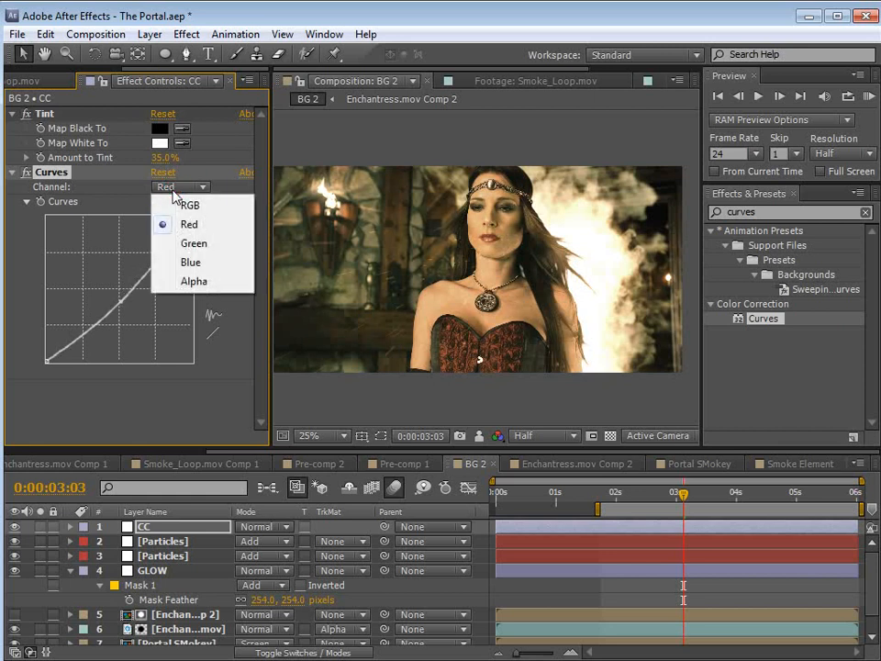
pyautogui.click(189, 263)
pyautogui.moveTo(114, 299)
pyautogui.mouseDown()
pyautogui.moveTo(121, 303)
pyautogui.moveTo(110, 293)
pyautogui.mouseUp()
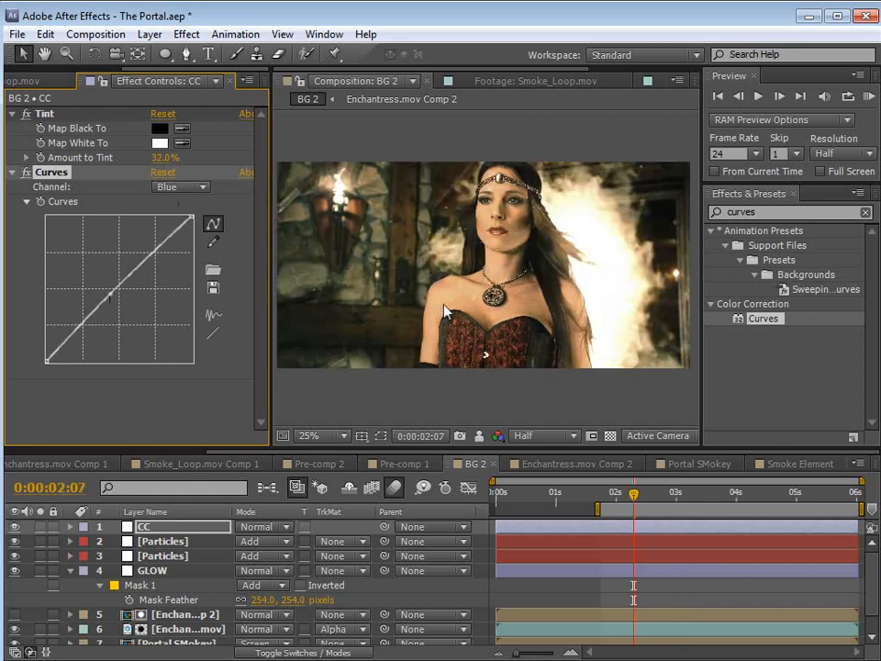
# Add a second Curves effect to the CC layer and pull down its Red channel in the shadows.
pyautogui.moveTo(760, 326); pyautogui.dragTo(367, 241)
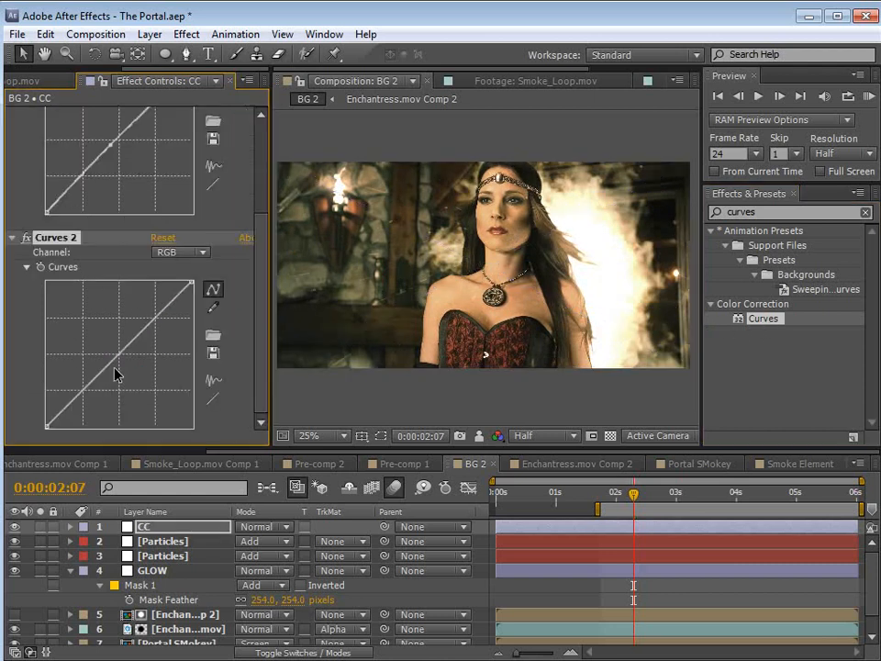
pyautogui.click(174, 254)
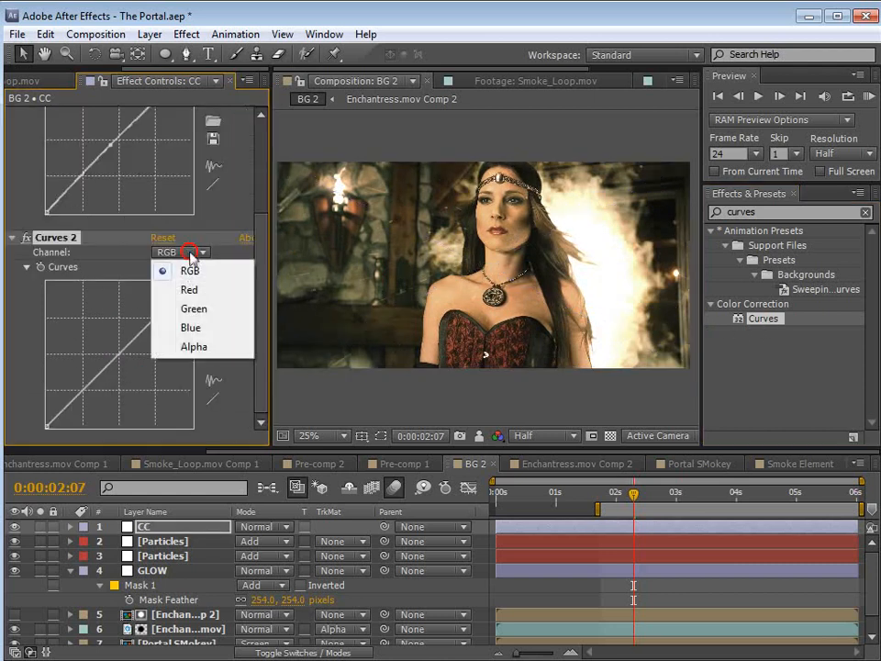
pyautogui.click(189, 289)
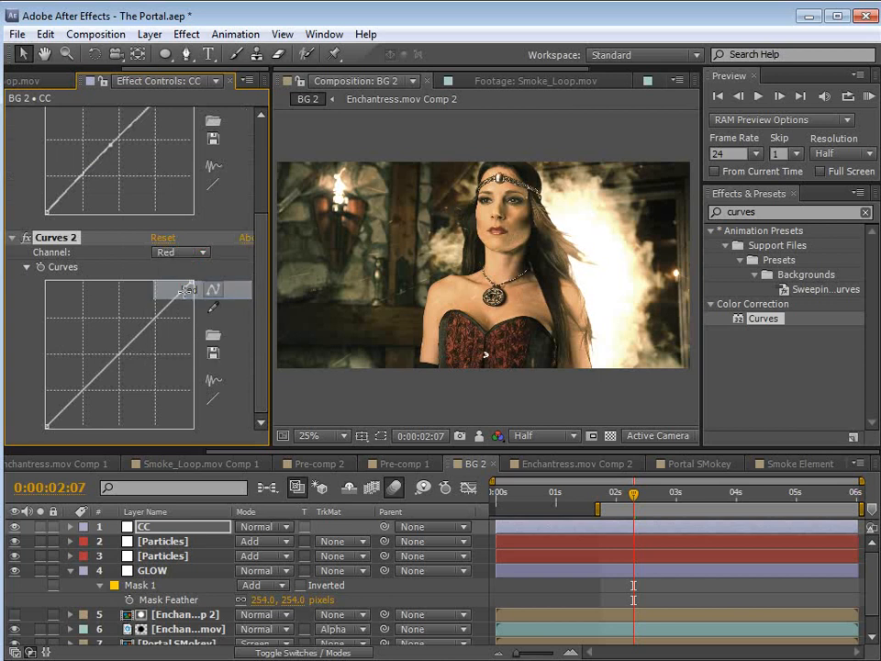
pyautogui.click(114, 365)
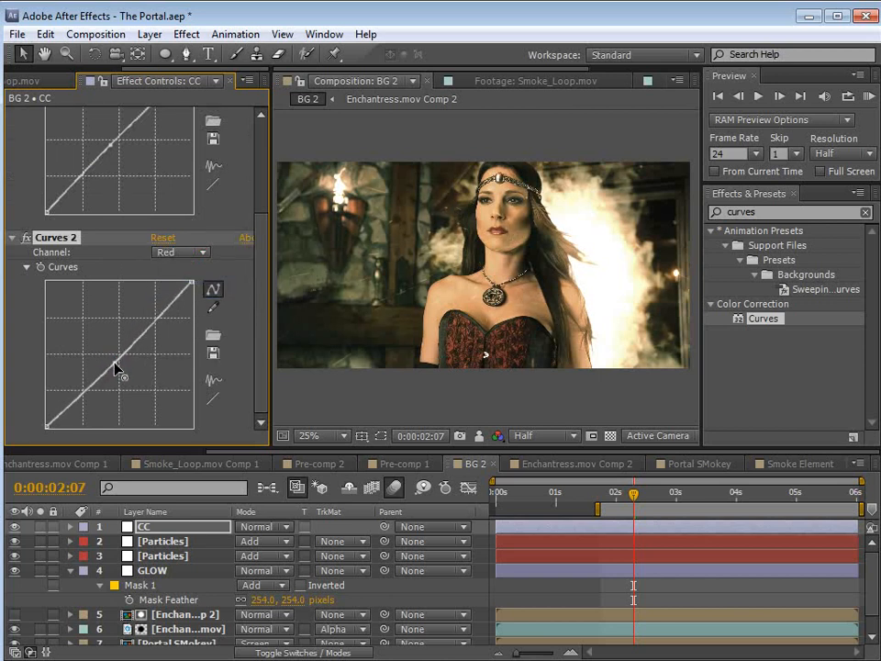
pyautogui.moveTo(80, 397); pyautogui.dragTo(79, 402)
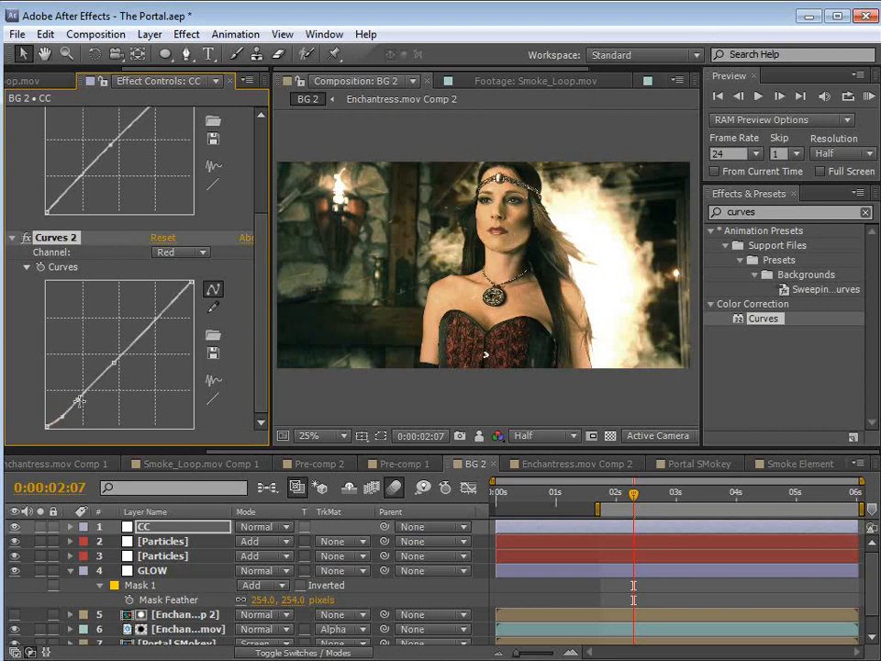
# Raise the shadows of the Blue channel in Curves 2 while anchoring the midtones at the centre.
pyautogui.click(177, 253)
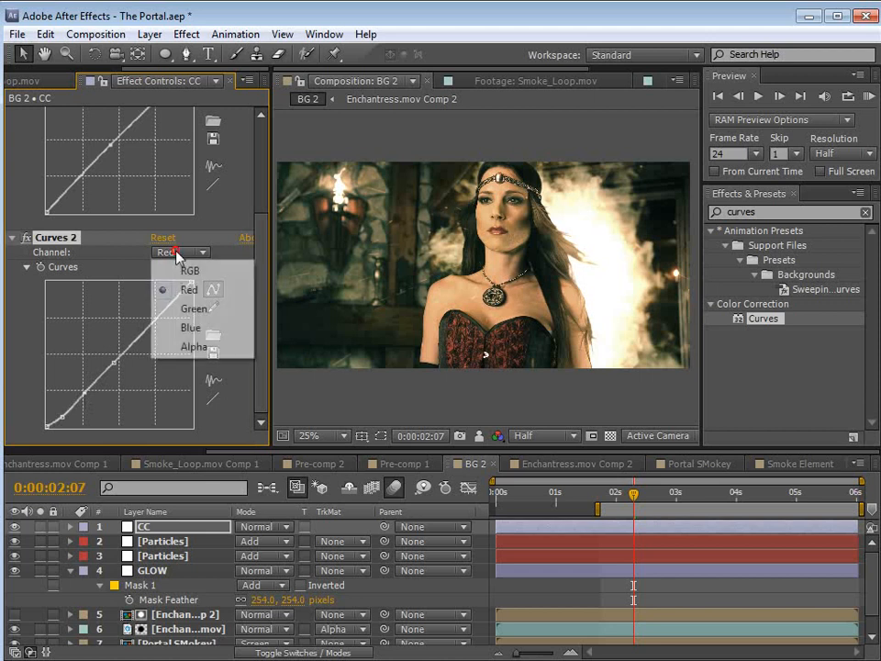
pyautogui.click(189, 327)
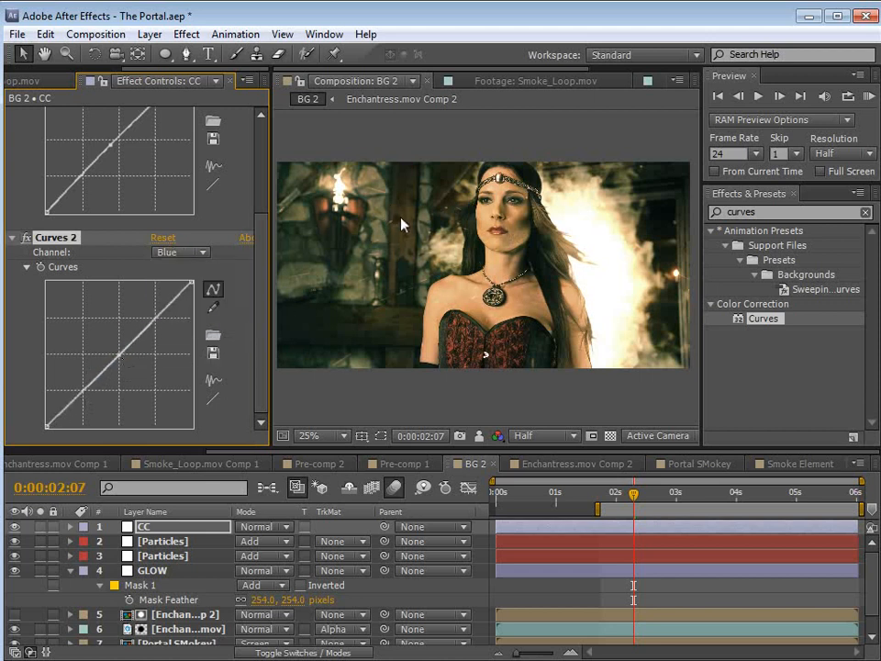
pyautogui.click(83, 391)
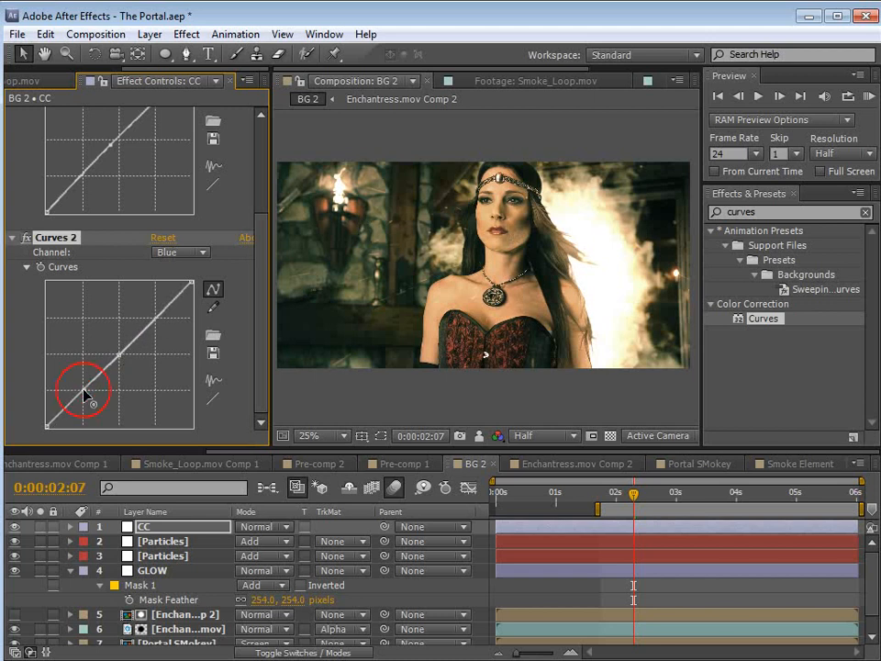
pyautogui.moveTo(67, 405)
pyautogui.mouseDown()
pyautogui.moveTo(60, 416)
pyautogui.moveTo(91, 386)
pyautogui.moveTo(64, 415)
pyautogui.moveTo(61, 404)
pyautogui.mouseUp()
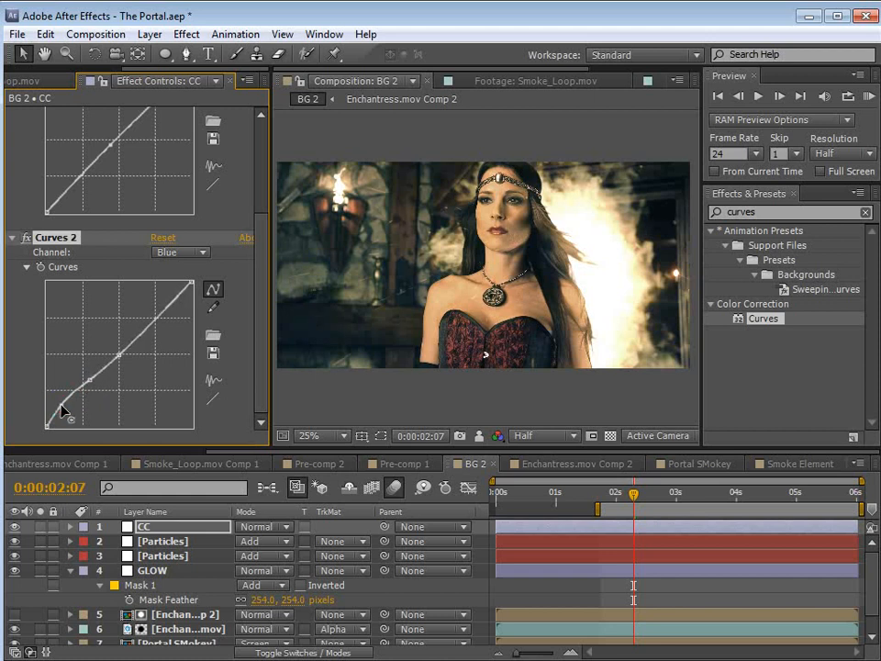
# Refine the Red channel in Curves 2 by raising the lower midtones and keeping the deepest shadows low.
pyautogui.click(181, 251)
pyautogui.click(191, 286)
pyautogui.click(83, 390)
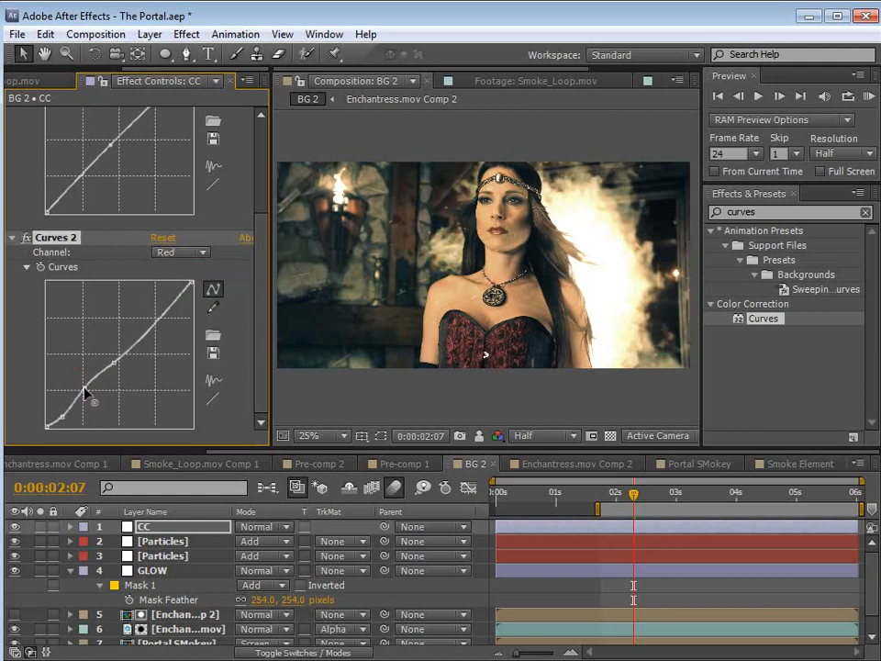
pyautogui.moveTo(60, 415); pyautogui.dragTo(62, 420)
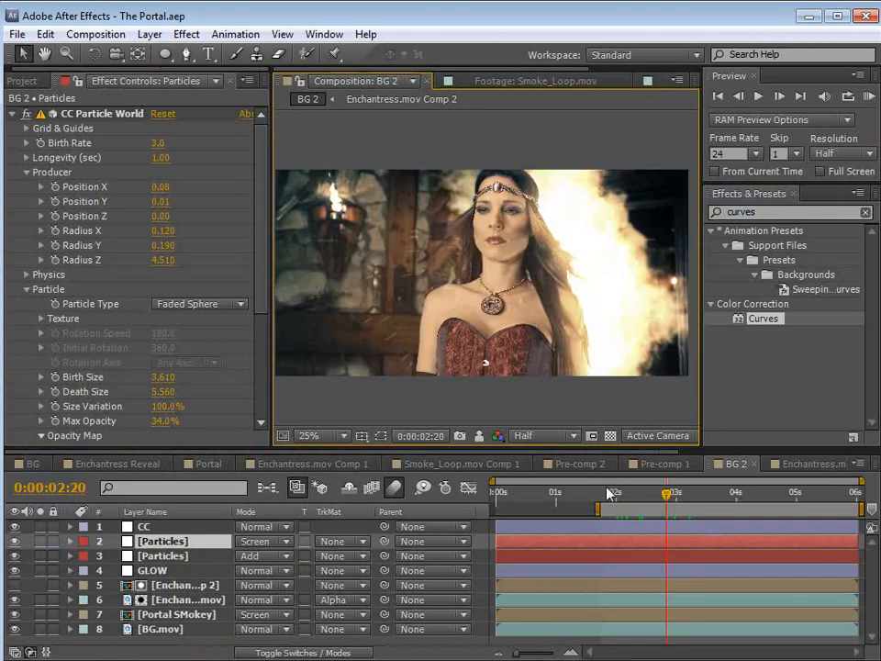
# Set a 100% Scale keyframe on the Portal SMokey layer at 0:00:03:03.
pyautogui.moveTo(605, 489); pyautogui.dragTo(689, 542)
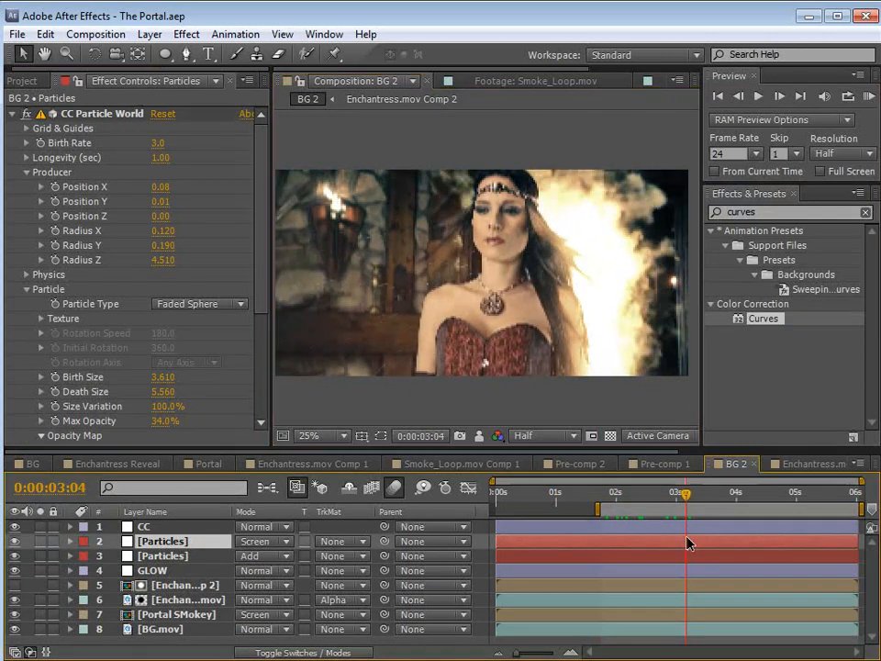
pyautogui.moveTo(686, 493)
pyautogui.mouseDown()
pyautogui.moveTo(698, 499)
pyautogui.moveTo(675, 502)
pyautogui.moveTo(683, 499)
pyautogui.mouseUp()
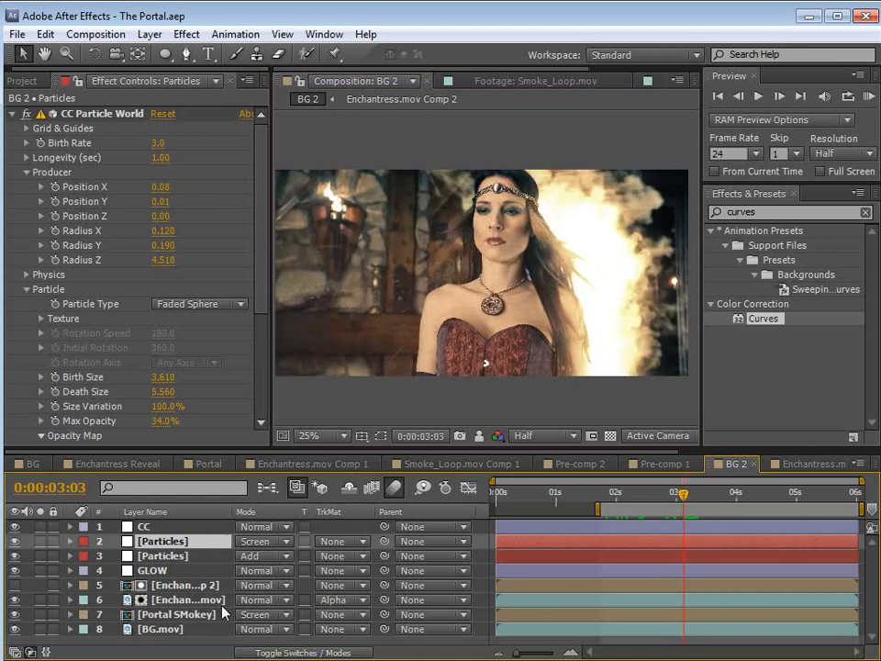
pyautogui.click(179, 614)
pyautogui.press('s')
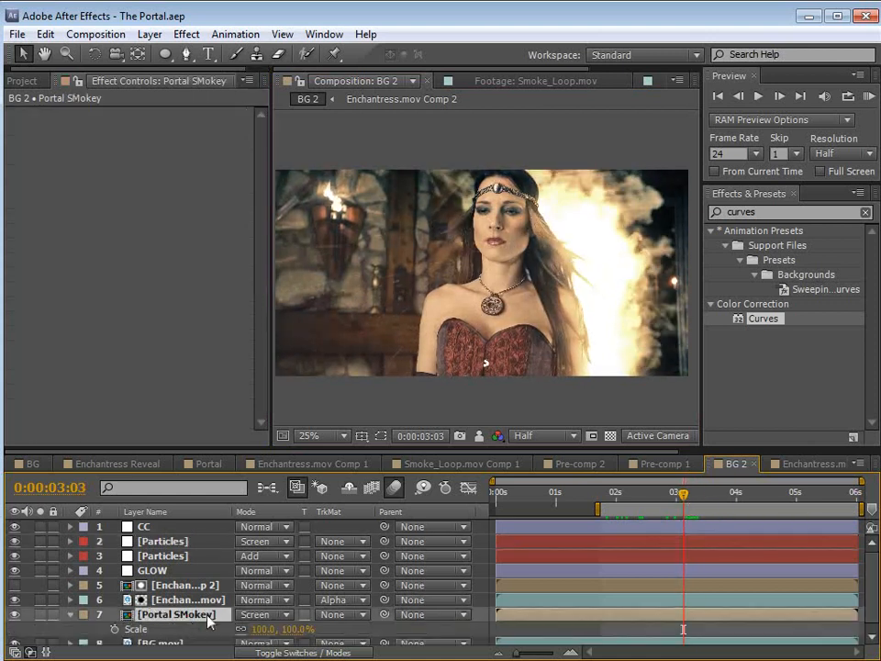
pyautogui.click(115, 630)
pyautogui.click(165, 616)
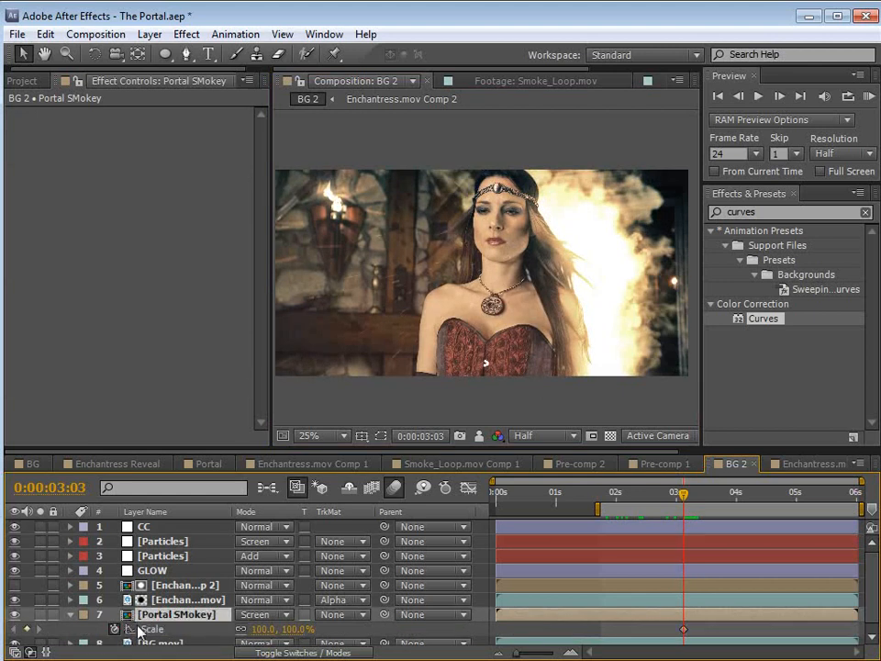
# Show the layer controls and move the Portal SMokey anchor point to the portal's base beside the woman's arm with the Pan Behind tool.
pyautogui.press('=')
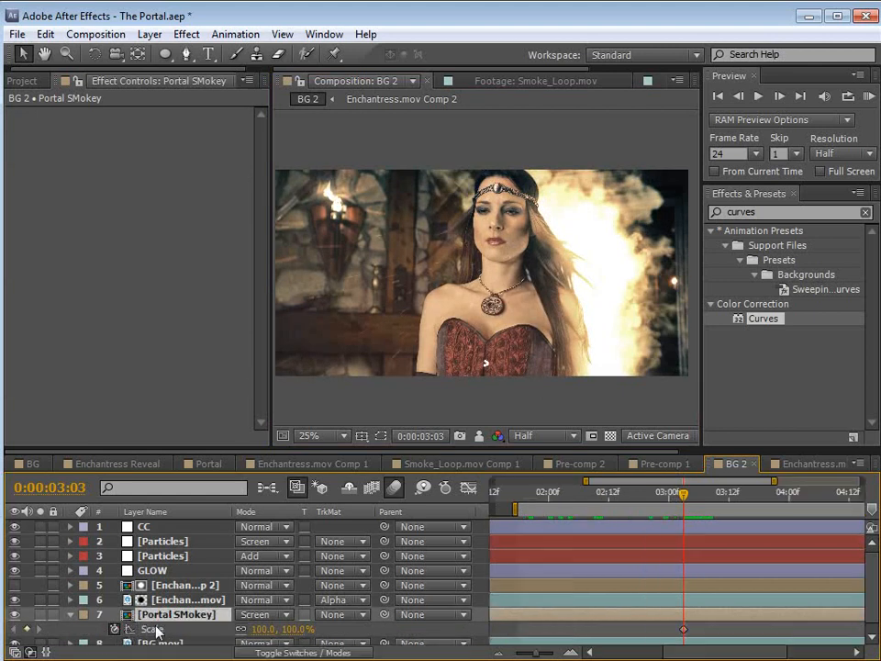
pyautogui.press('space')
pyautogui.moveTo(731, 592); pyautogui.dragTo(637, 572)
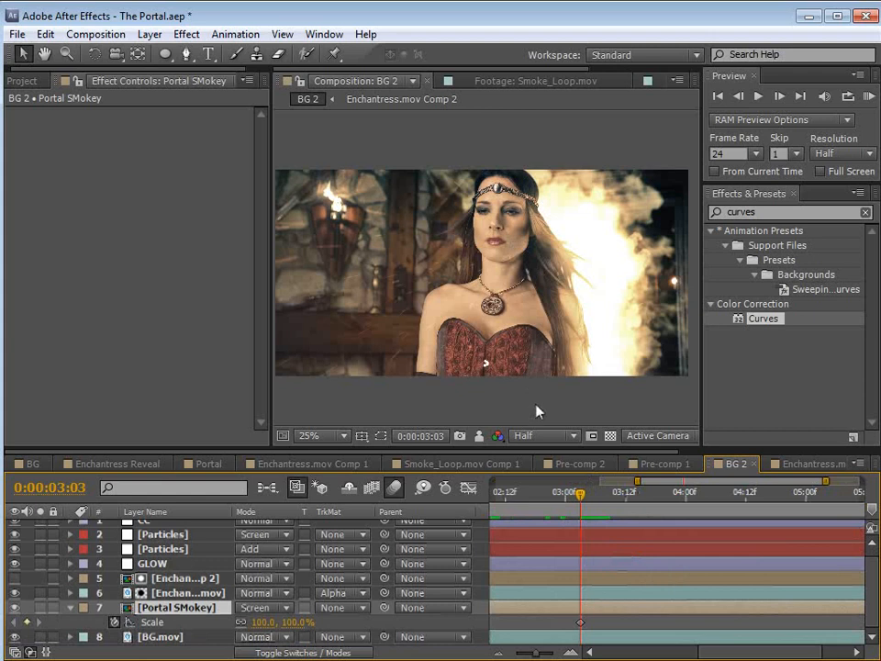
pyautogui.hotkey('ctrl', 'shift', 'h')
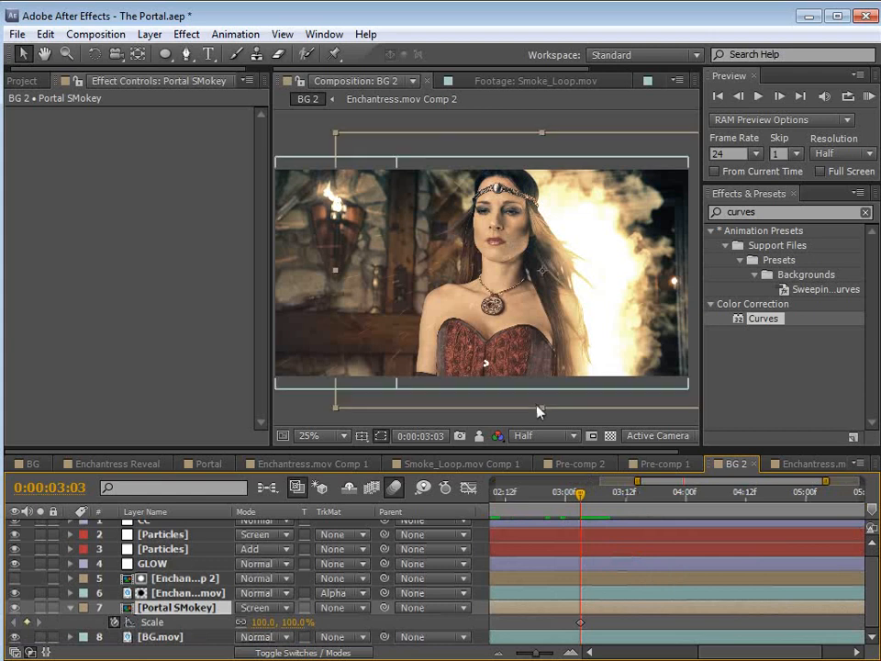
pyautogui.click(137, 54)
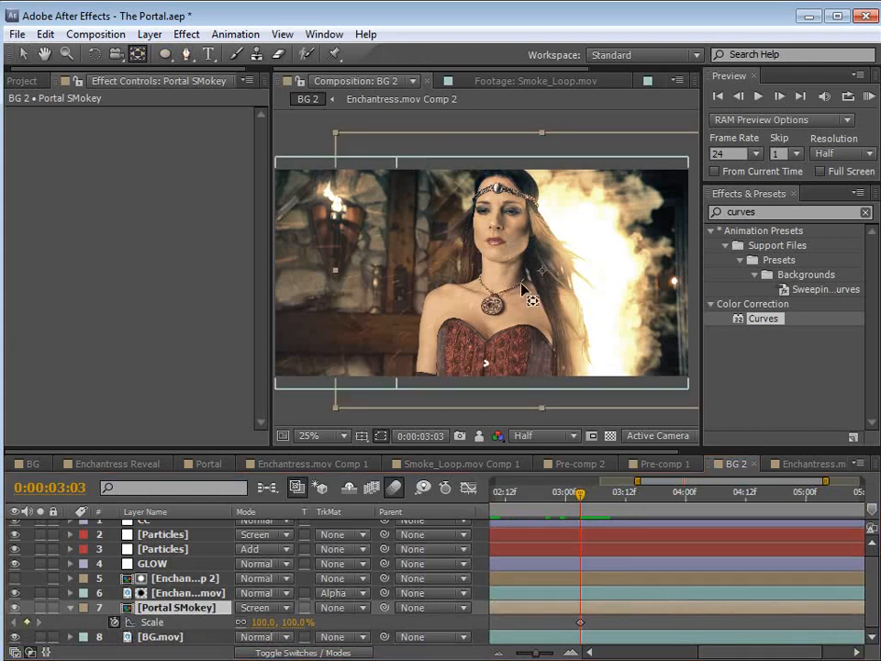
pyautogui.click(580, 353)
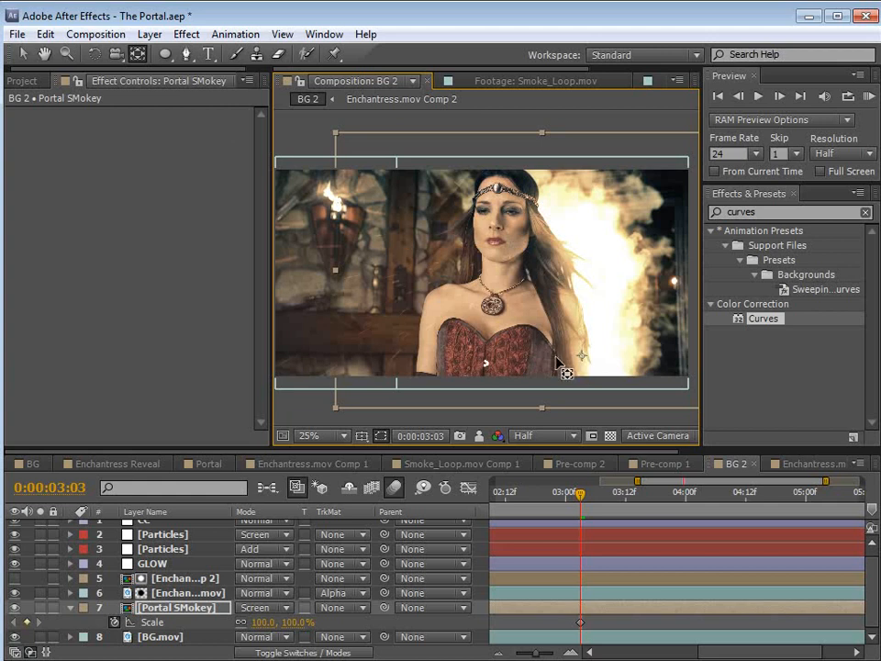
pyautogui.moveTo(583, 359); pyautogui.dragTo(631, 243)
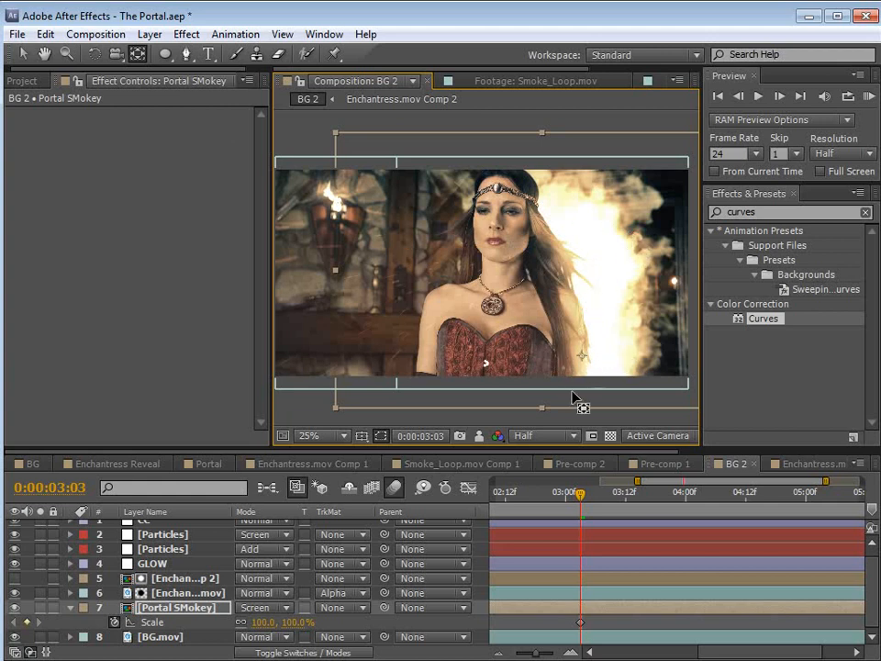
# Set the Portal SMokey layer's Scale to 6% at 0:00:03:16 and check the start of the shrinking animation.
pyautogui.moveTo(578, 498); pyautogui.dragTo(645, 518)
pyautogui.moveTo(275, 622); pyautogui.dragTo(229, 618)
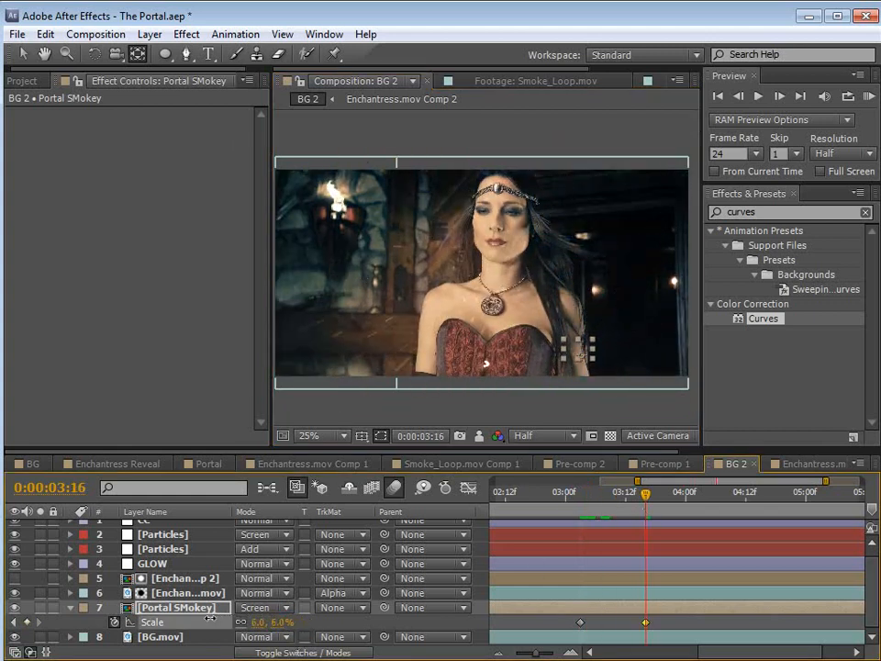
pyautogui.click(576, 495)
pyautogui.moveTo(584, 500)
pyautogui.mouseDown()
pyautogui.moveTo(637, 510)
pyautogui.moveTo(585, 503)
pyautogui.mouseUp()
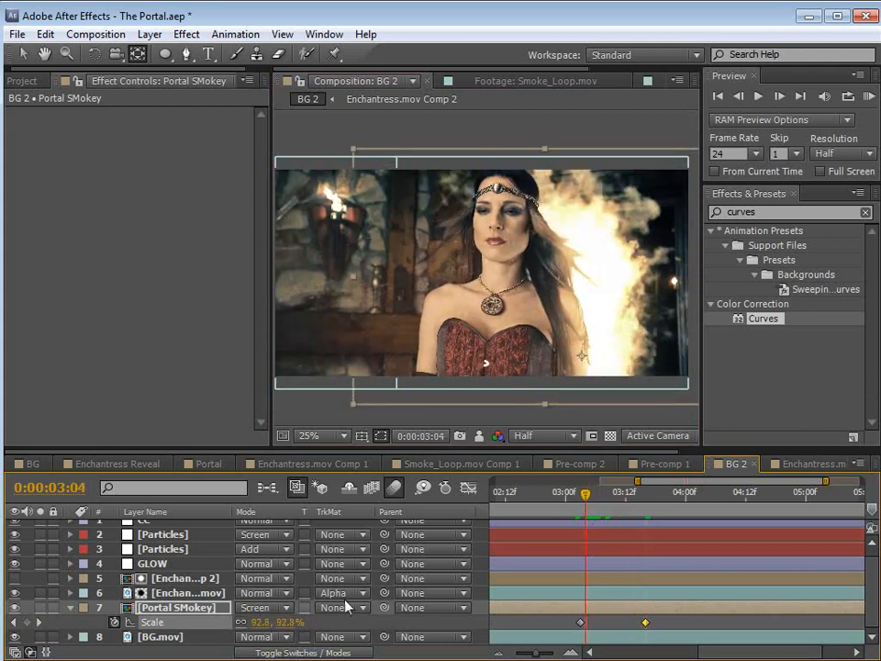
# Enable motion blur for the Portal SMokey layer and check it at 0:00:03:05.
pyautogui.press('F4')
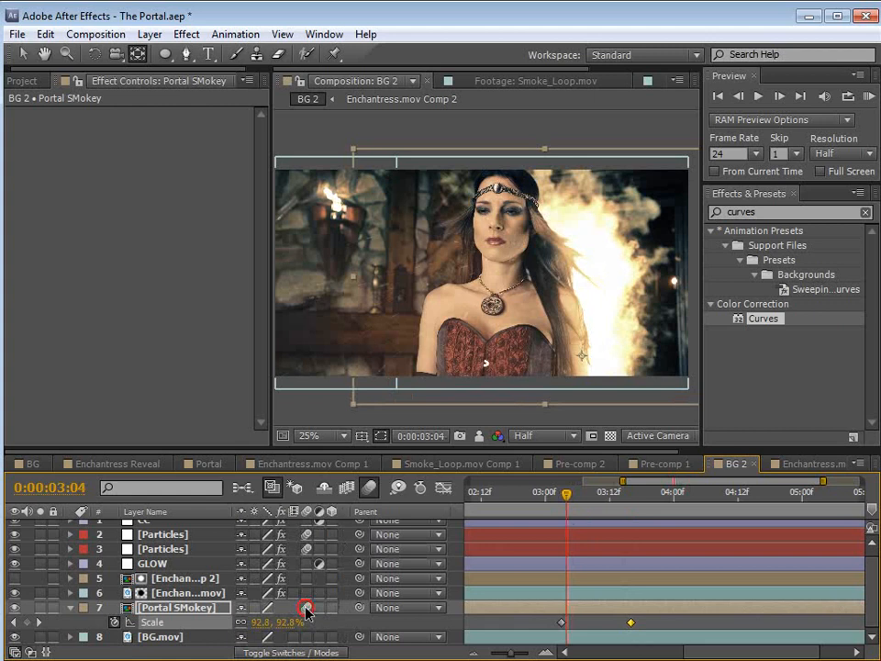
pyautogui.click(571, 500)
# Apply Easy Ease to the Portal SMokey layer's first Scale keyframe and check the closing animation up to 0:00:03:15.
pyautogui.rightClick(560, 624)
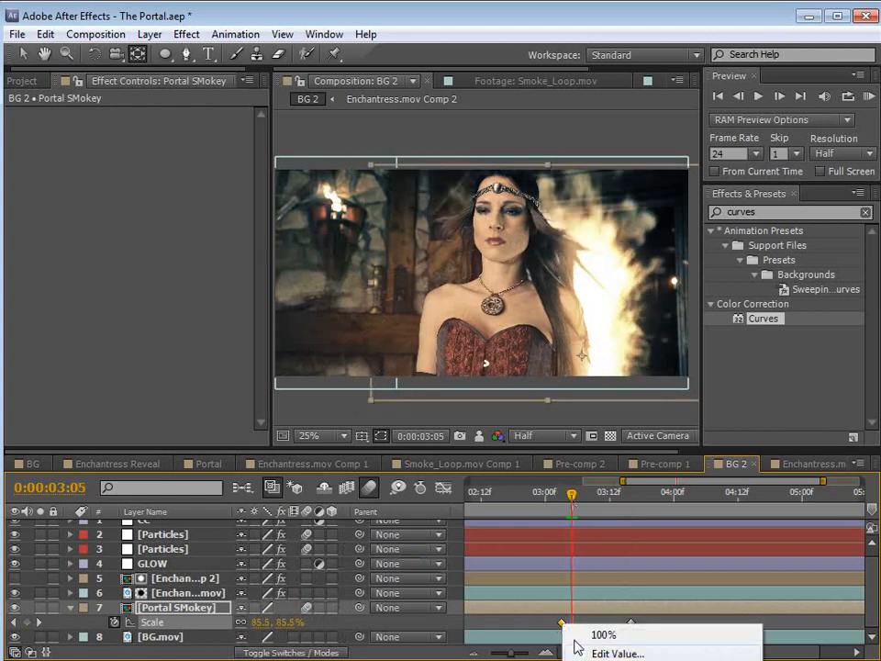
pyautogui.click(609, 621)
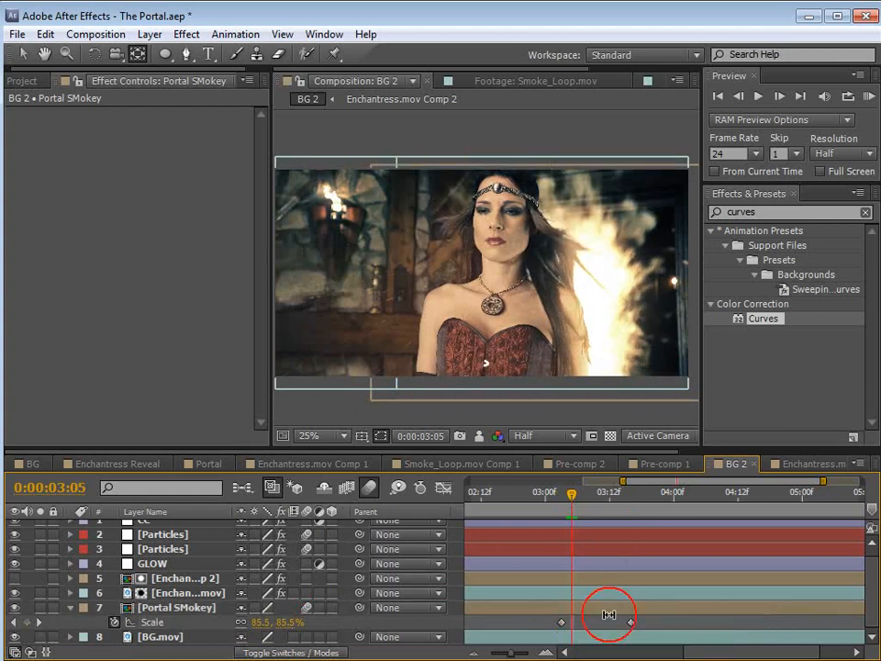
pyautogui.click(234, 34)
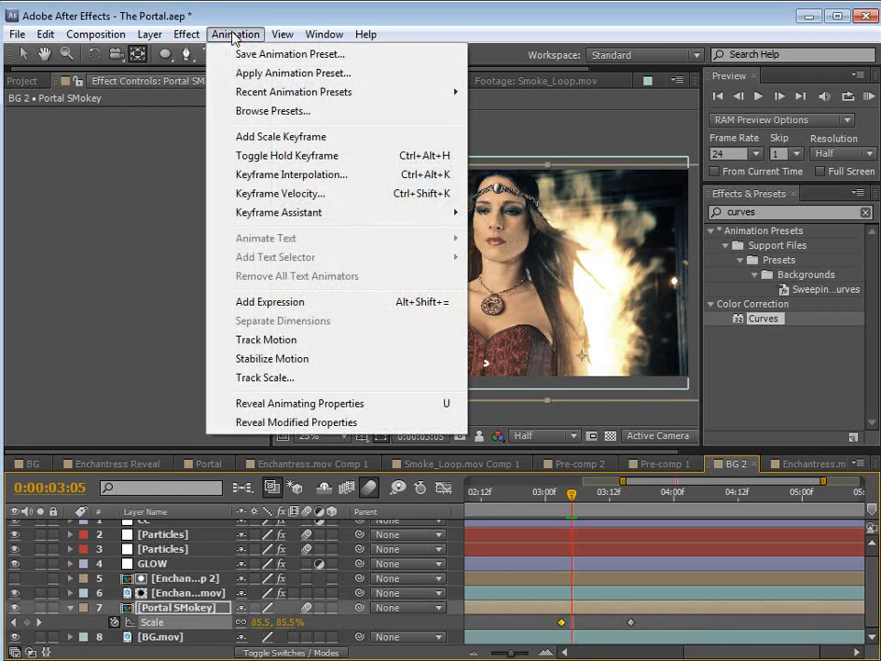
pyautogui.moveTo(232, 212)
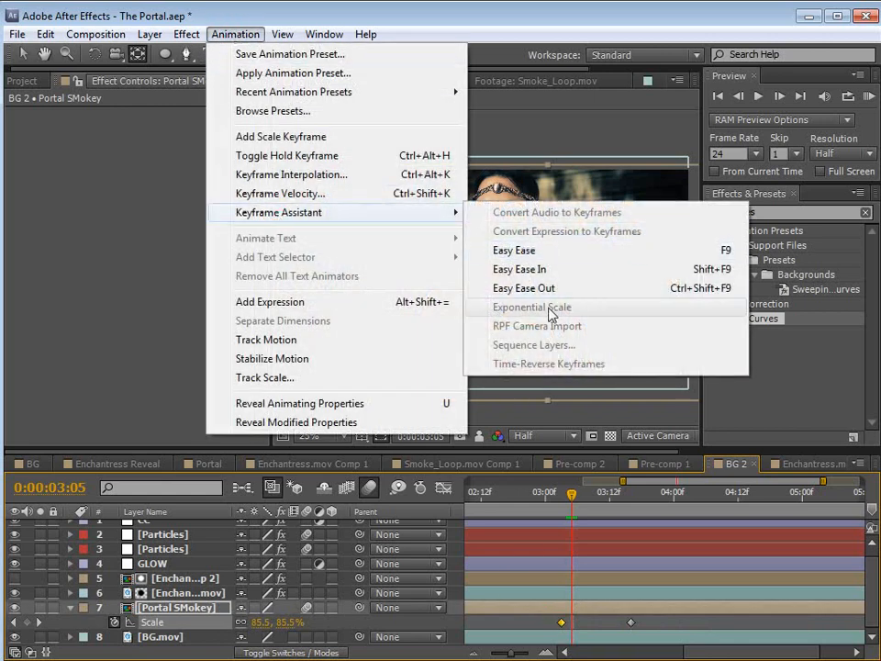
pyautogui.click(523, 256)
pyautogui.moveTo(526, 495); pyautogui.dragTo(627, 503)
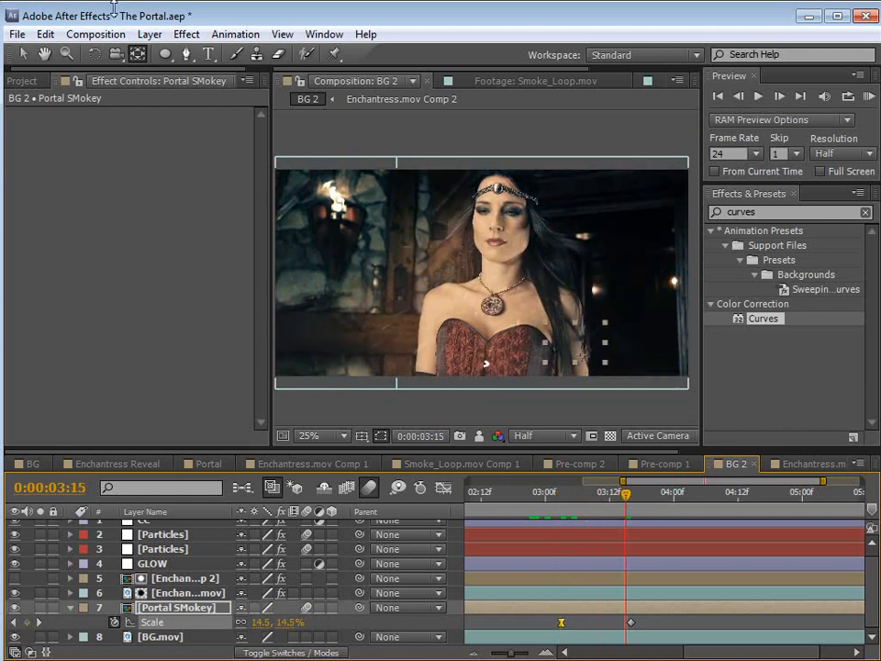
# Add a new adjustment layer to BG 2 and apply the Bulge distort effect to it.
pyautogui.click(179, 34)
pyautogui.moveTo(148, 53)
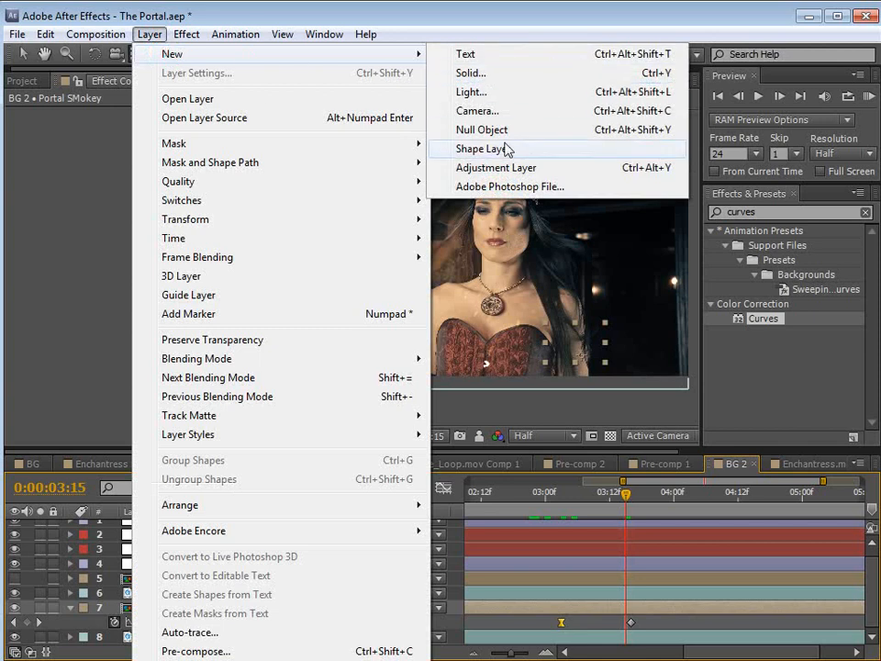
pyautogui.click(483, 173)
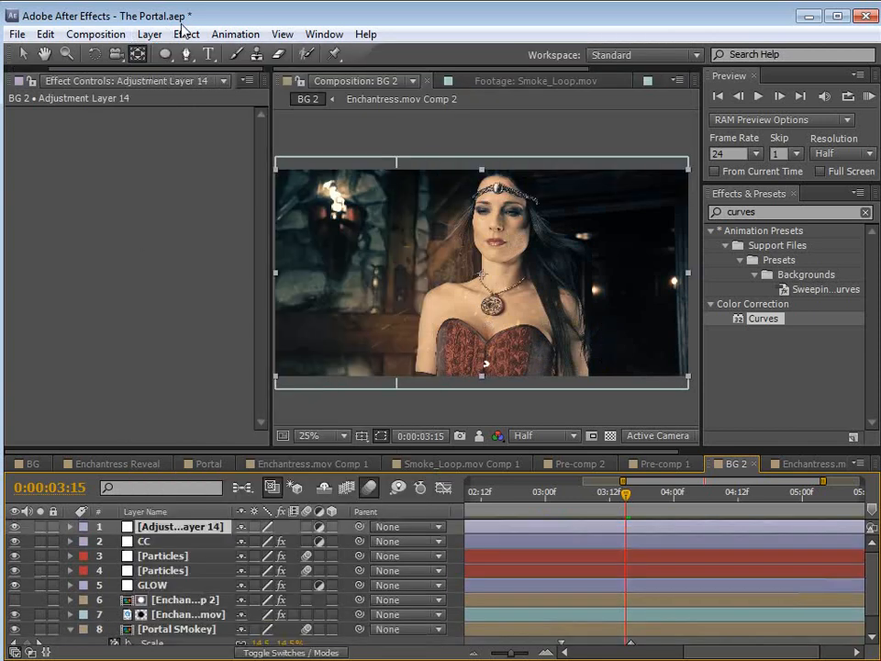
pyautogui.click(186, 34)
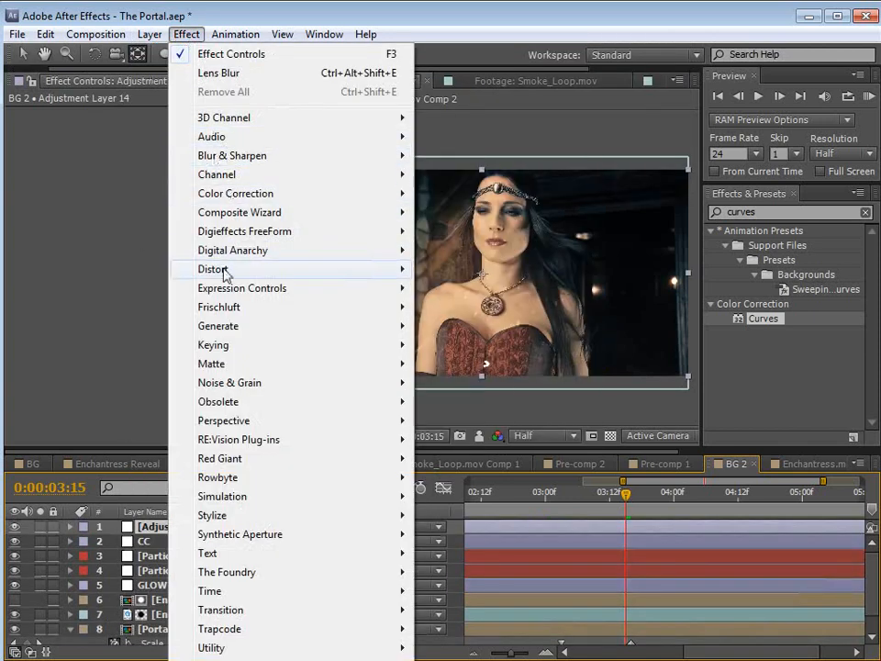
pyautogui.moveTo(225, 270)
pyautogui.click(451, 290)
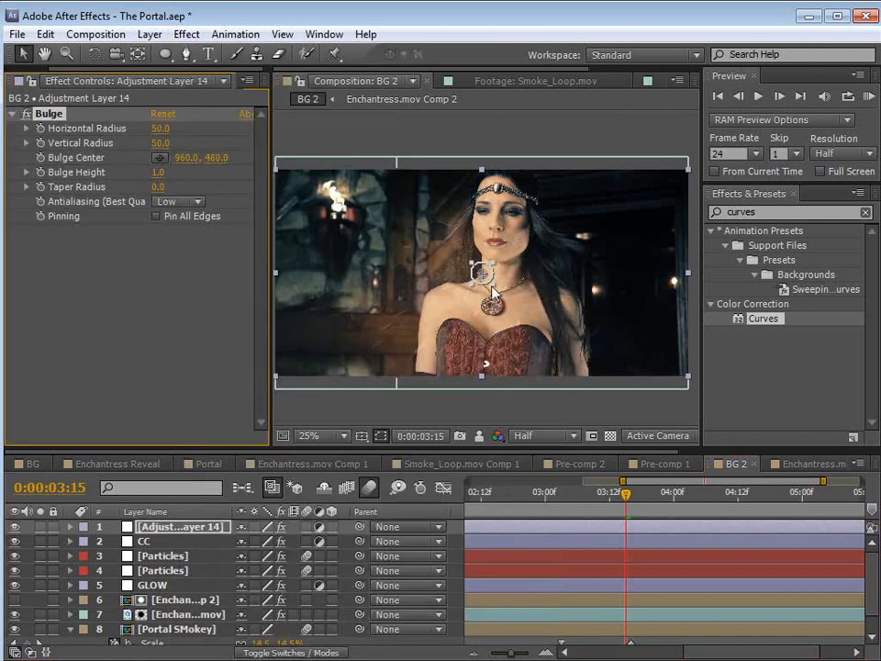
# Centre the bulge over the woman's arm at about 1264, 612 and enlarge it to a horizontal radius of 500 and vertical radius of 656.
pyautogui.moveTo(495, 292); pyautogui.dragTo(510, 345)
pyautogui.hotkey('ctrl', 'z')
pyautogui.click(56, 111)
pyautogui.moveTo(476, 292); pyautogui.dragTo(550, 289)
pyautogui.moveTo(628, 403); pyautogui.dragTo(657, 430)
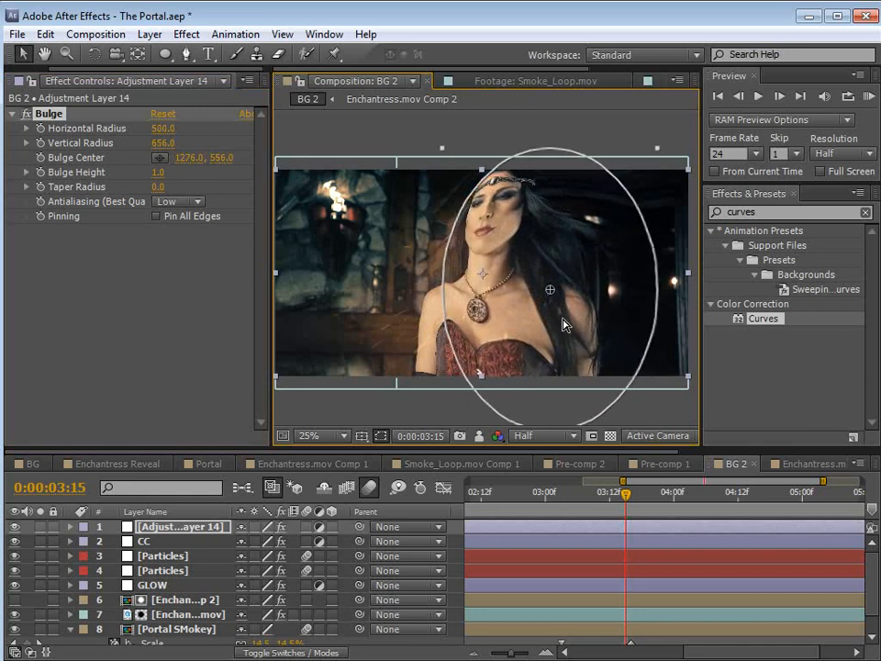
pyautogui.moveTo(550, 296); pyautogui.dragTo(547, 305)
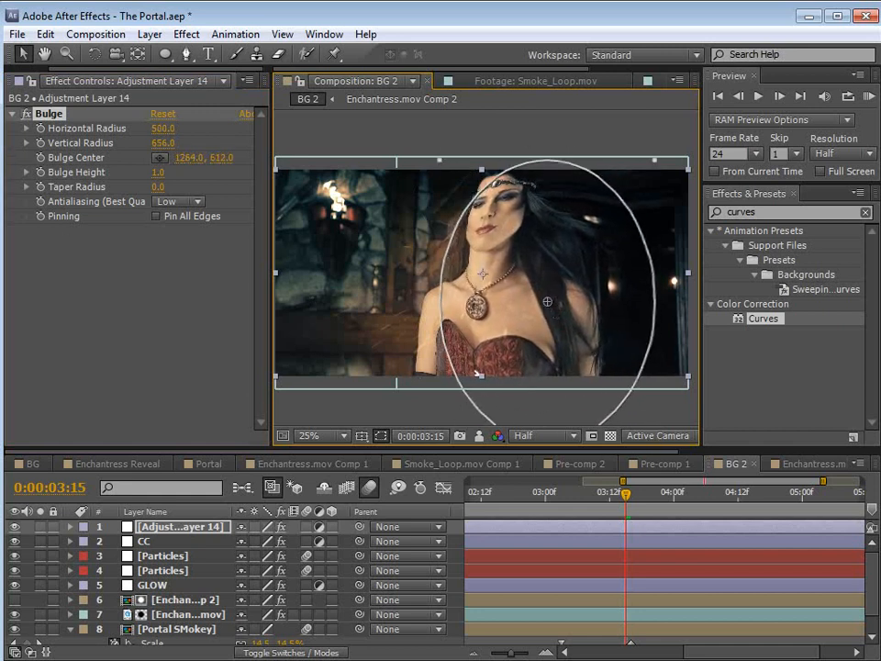
# Enlarge the timeline area and move the bulge adjustment layer directly above BG.mov, below Portal SMokey.
pyautogui.click(190, 525)
pyautogui.scroll(-1, 196, 514)
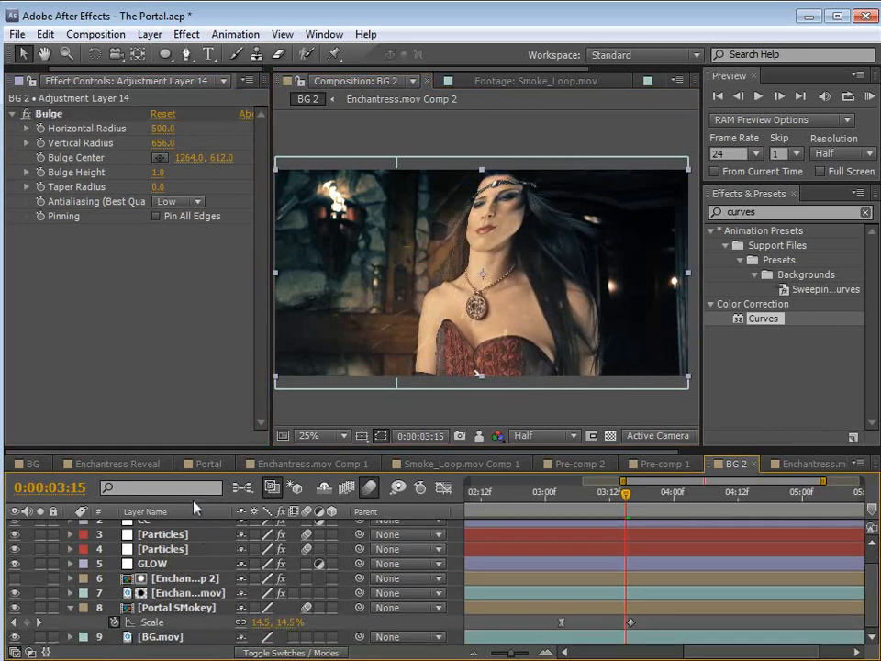
pyautogui.scroll(1, 184, 516)
pyautogui.moveTo(182, 449); pyautogui.dragTo(174, 320)
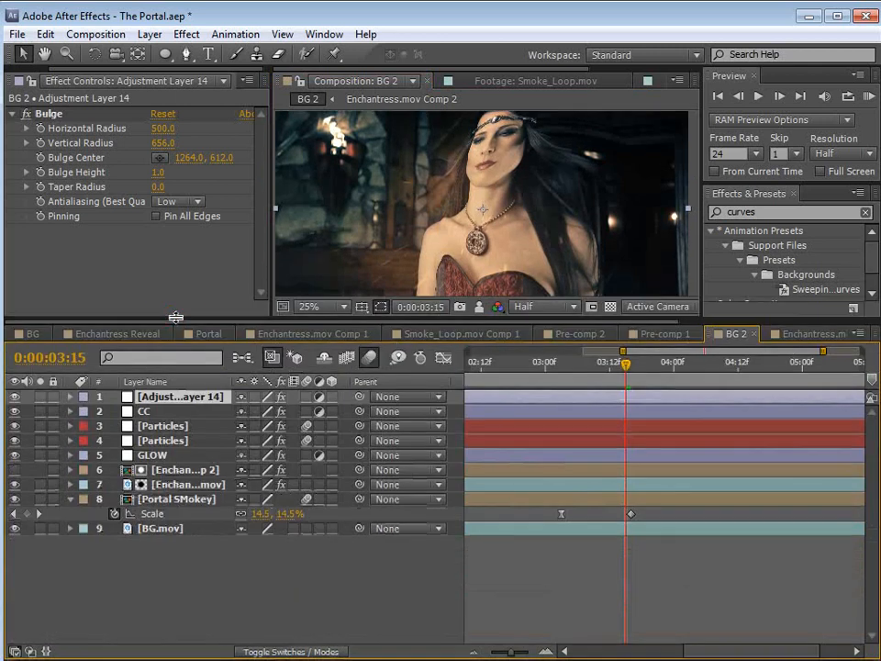
pyautogui.moveTo(174, 523); pyautogui.dragTo(170, 521)
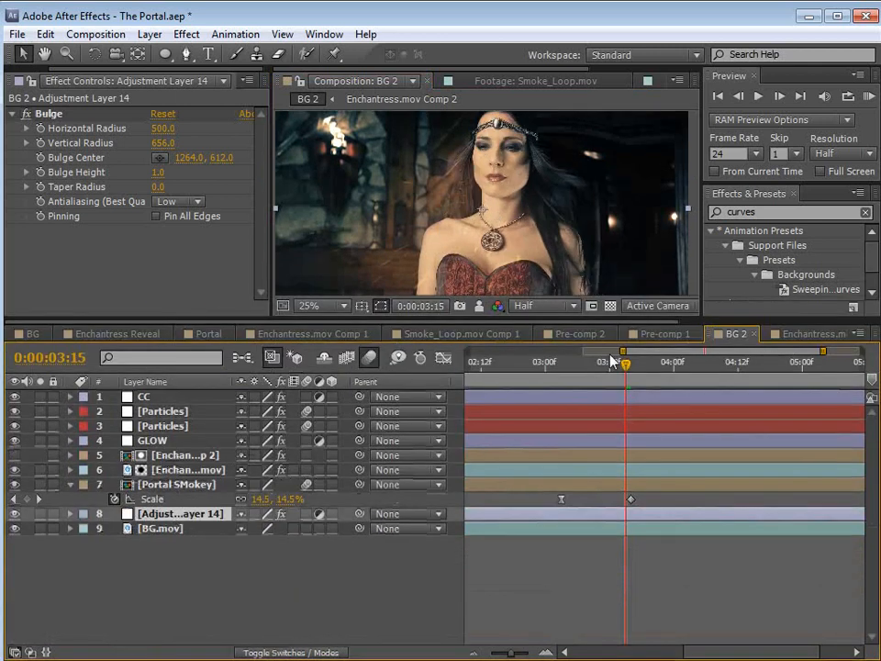
# Set a Bulge Height keyframe of 0 at 0:00:03:04.
pyautogui.click(567, 367)
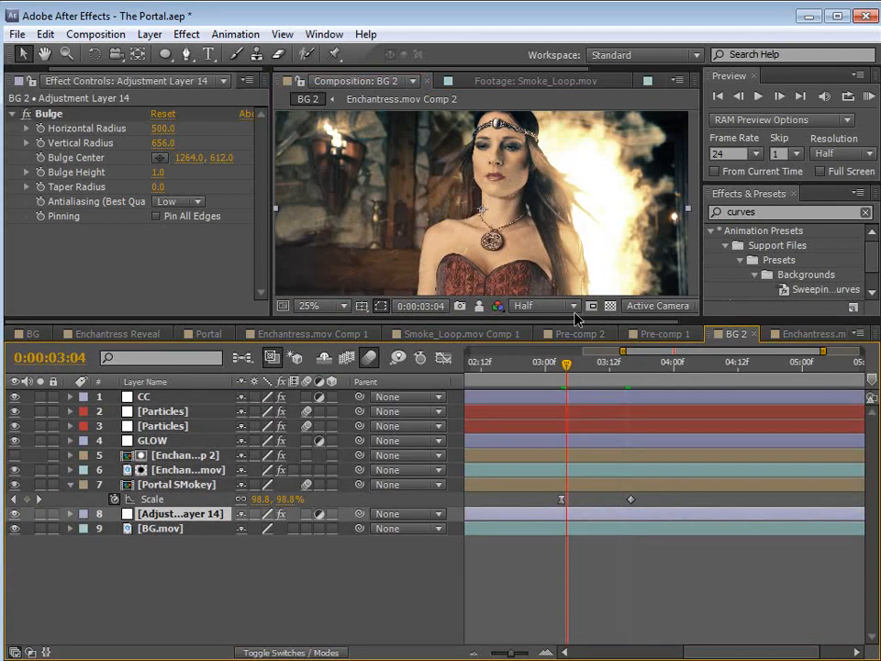
pyautogui.moveTo(572, 316); pyautogui.dragTo(571, 406)
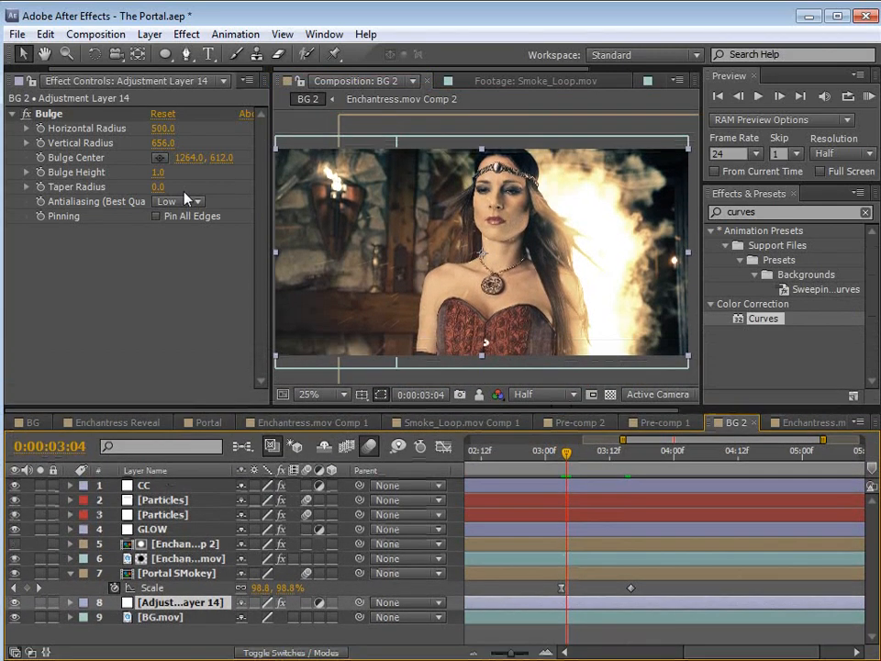
pyautogui.moveTo(159, 172); pyautogui.dragTo(56, 174)
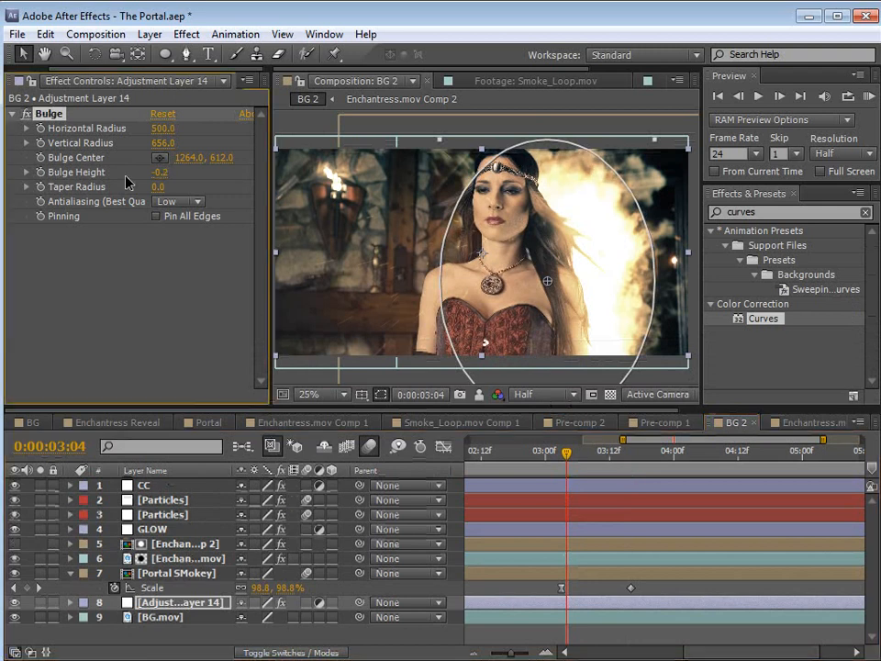
pyautogui.hotkey('ctrl', 'z')
pyautogui.click(157, 174)
pyautogui.write('0')
pyautogui.press('Return')
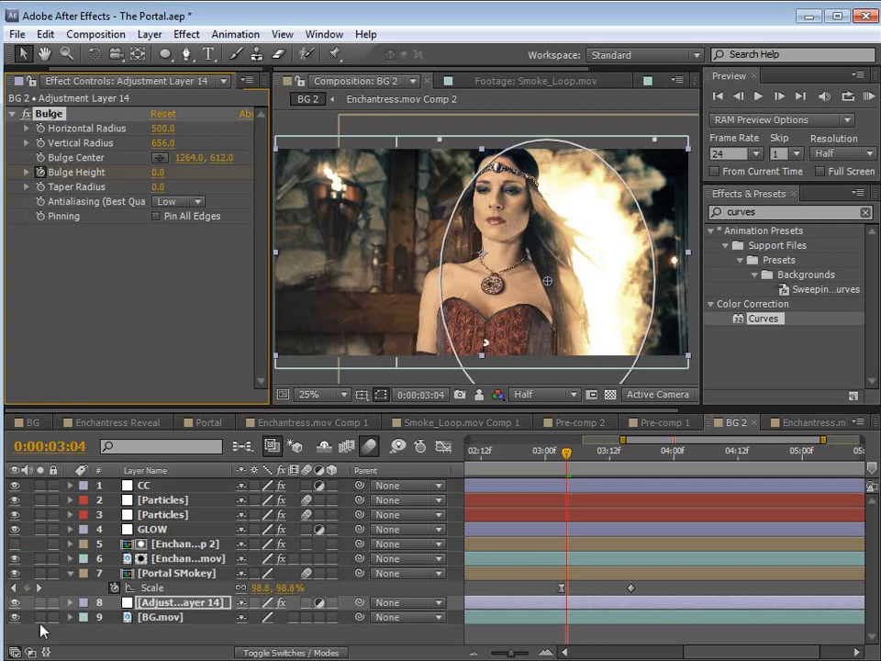
# Solo the bulge adjustment layer and BG.mov, and reveal the Bulge Height keyframe in the timeline.
pyautogui.moveTo(41, 603); pyautogui.dragTo(42, 617)
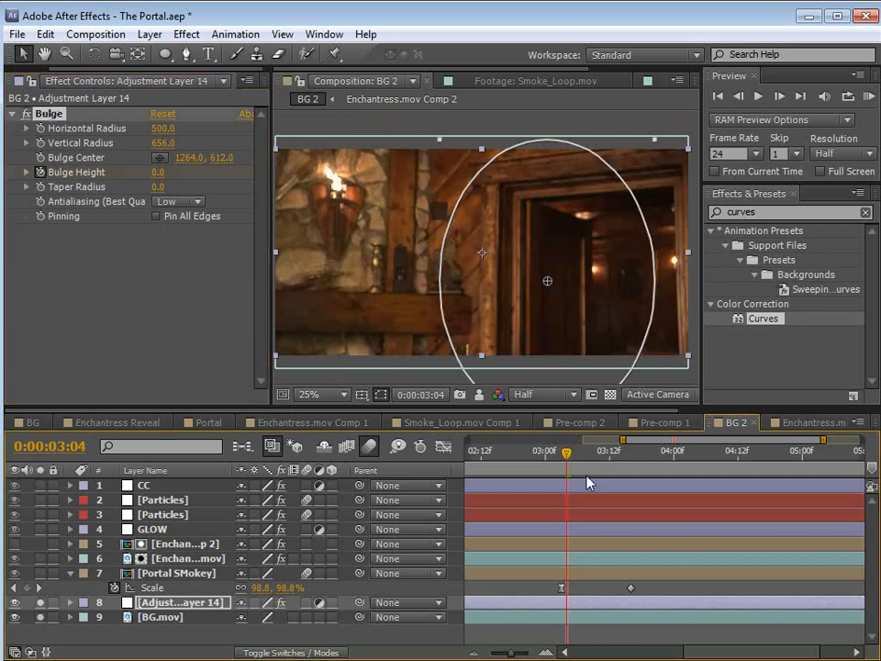
pyautogui.press('u')
pyautogui.press('space')
pyautogui.moveTo(568, 577); pyautogui.dragTo(597, 552)
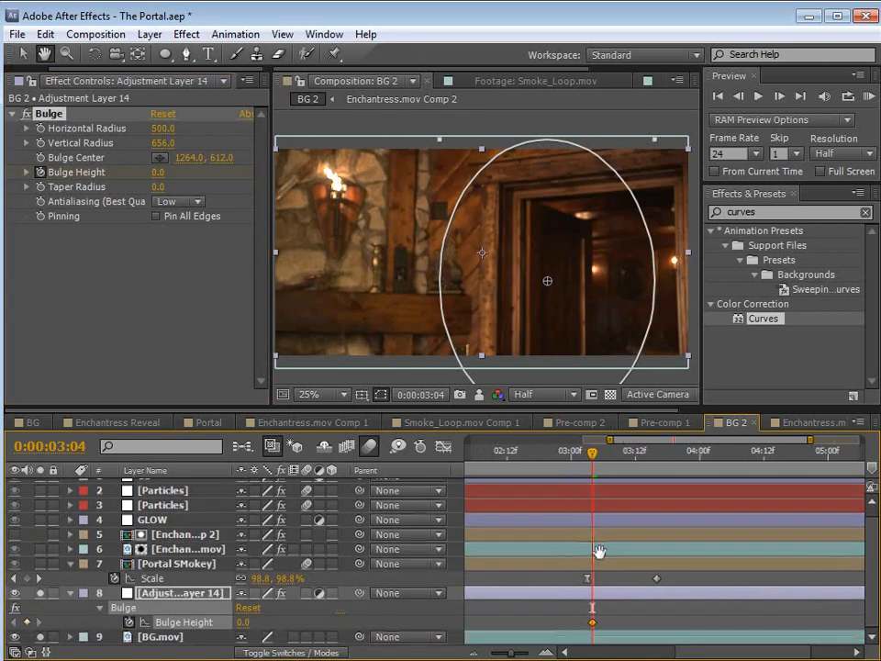
pyautogui.press('-')
pyautogui.press('space')
pyautogui.click(590, 549)
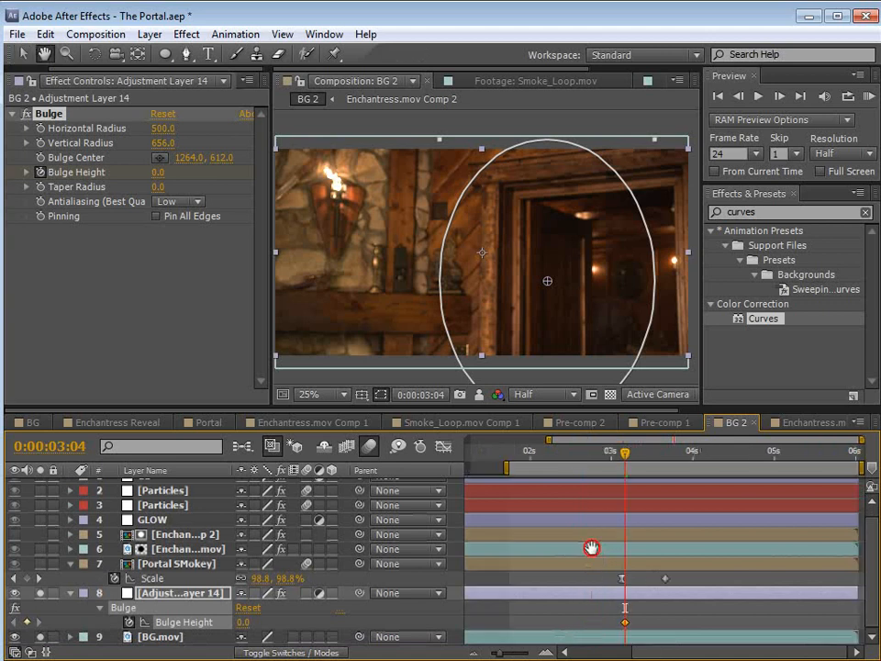
# Add a Bulge Height keyframe of 0 at 0:00:02:17 and go to 0:00:03:07.
pyautogui.moveTo(625, 459); pyautogui.dragTo(612, 462)
pyautogui.moveTo(587, 458); pyautogui.dragTo(586, 458)
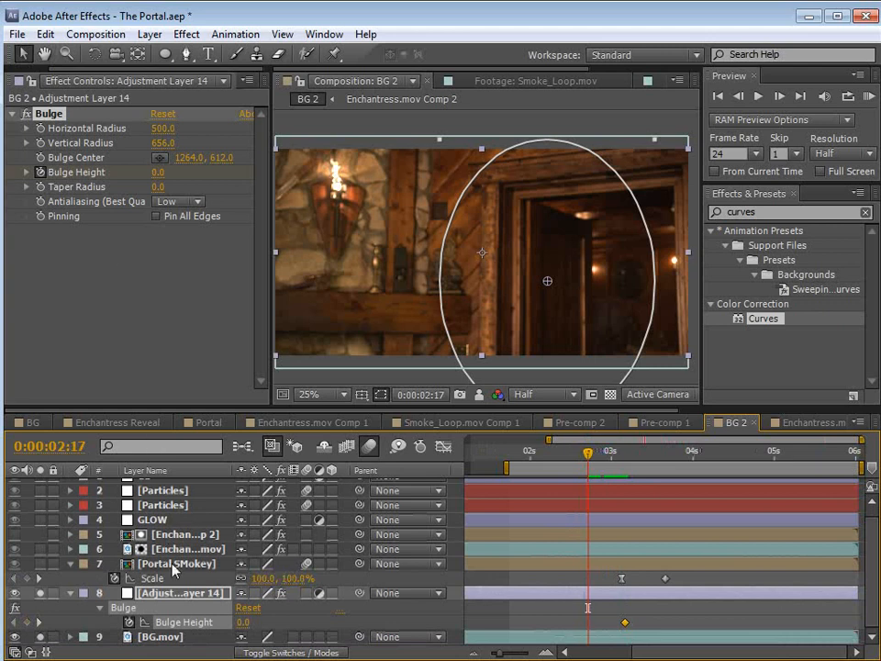
pyautogui.press('space')
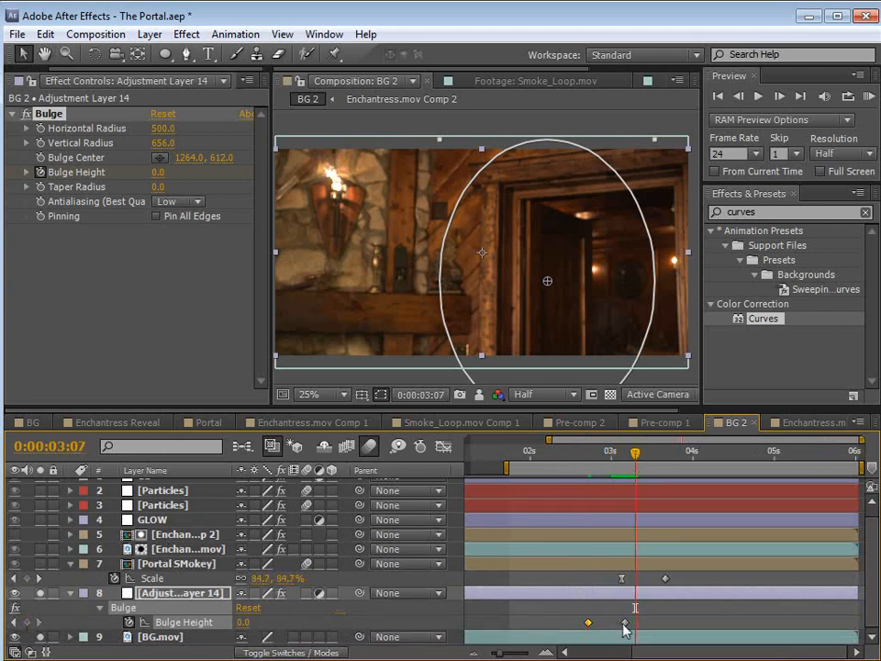
# Set Bulge Height to -0.7 at 0:00:03:07, pin all edges of the bulge, and preview the warp.
pyautogui.moveTo(160, 174); pyautogui.dragTo(108, 174)
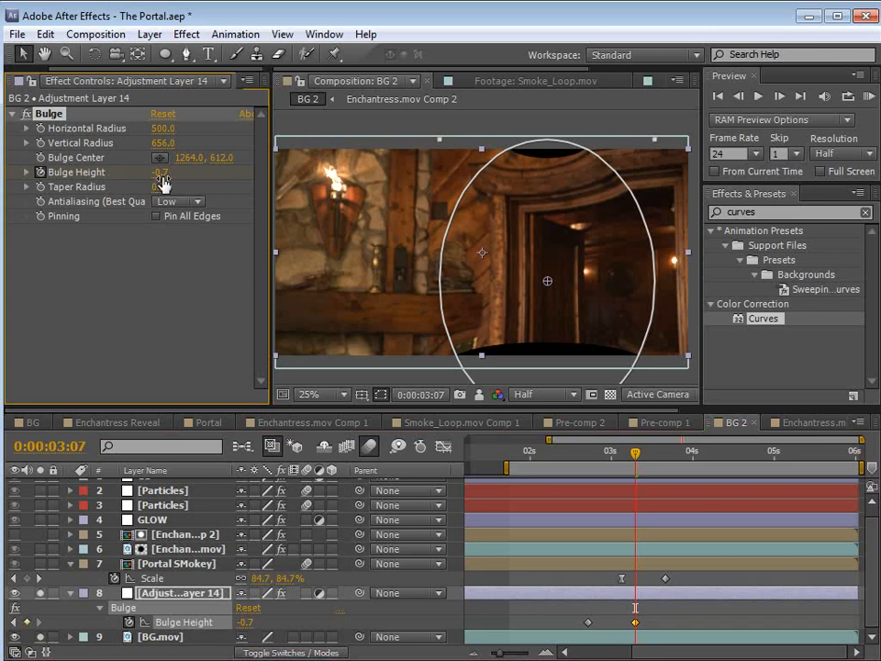
pyautogui.click(156, 216)
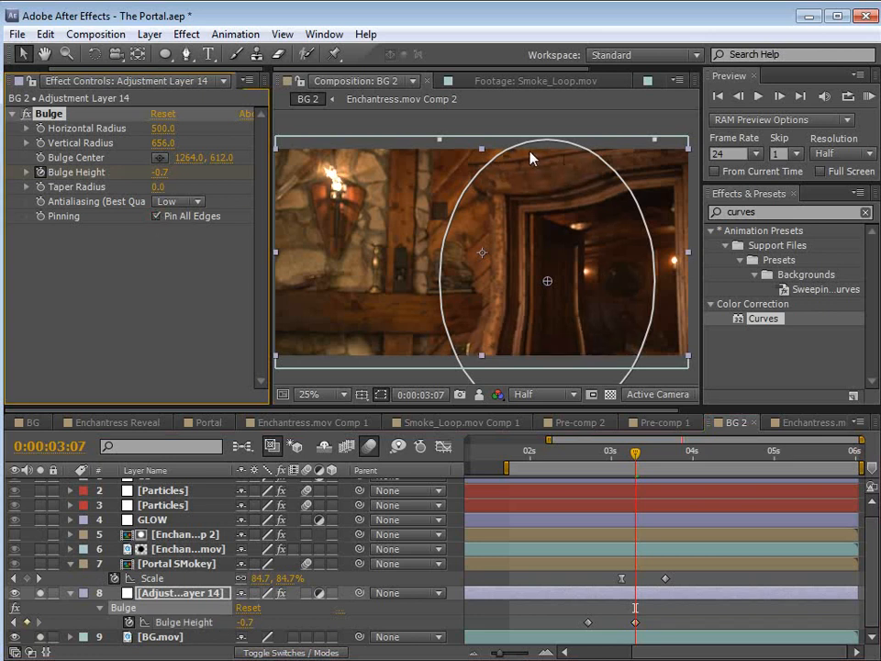
pyautogui.press('KP_0')
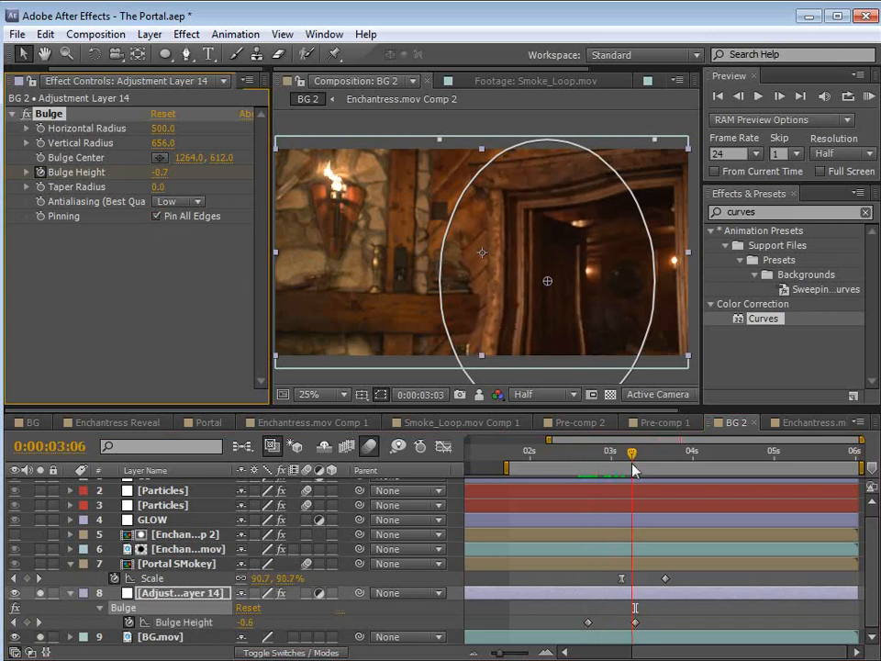
# Set Bulge Height back to 0 at 0:00:03:23 and check the warp through 0:00:04:07.
pyautogui.click(162, 174)
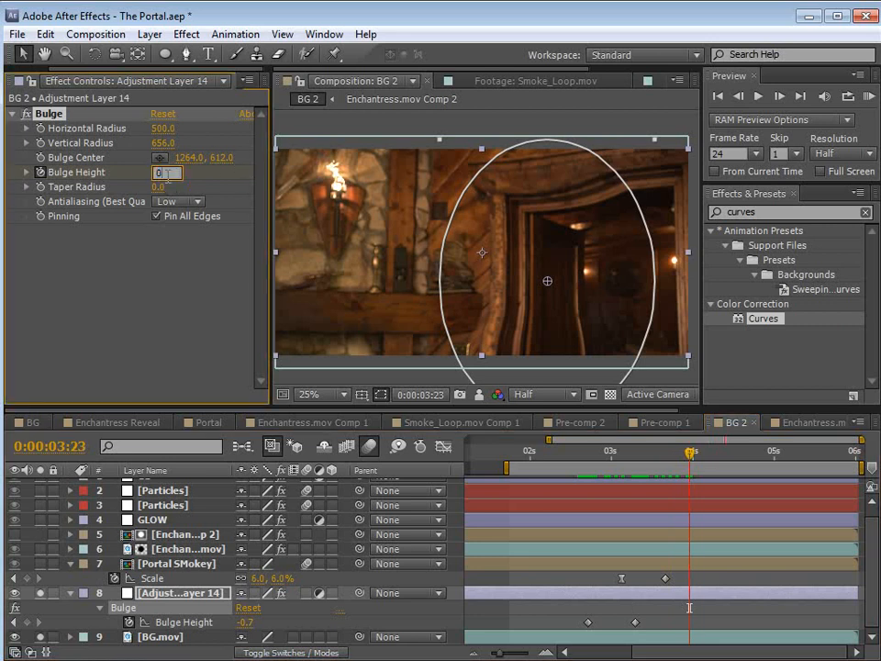
pyautogui.write('0')
pyautogui.press('Return')
pyautogui.moveTo(579, 455); pyautogui.dragTo(718, 496)
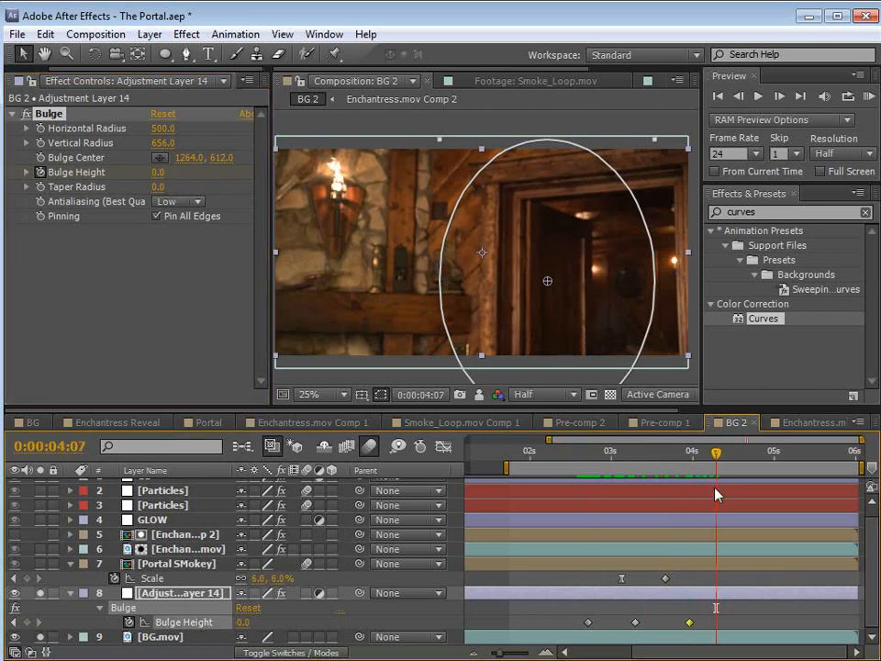
# Smooth the middle Bulge Height keyframe, ease the first and last ones, and move the last one to just past 0:00:04:04.
pyautogui.click(635, 622)
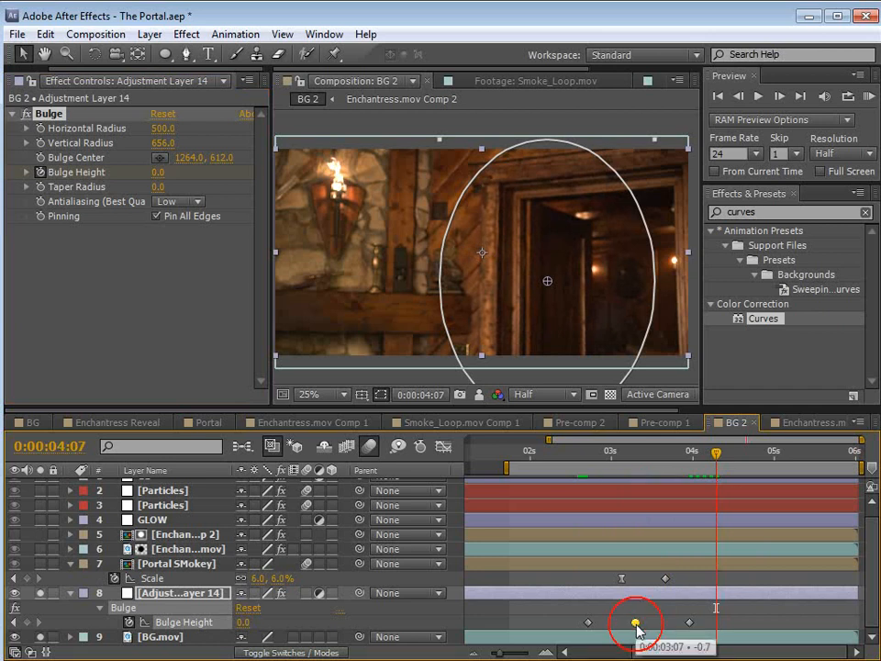
pyautogui.click(615, 459)
pyautogui.moveTo(615, 462); pyautogui.dragTo(711, 628)
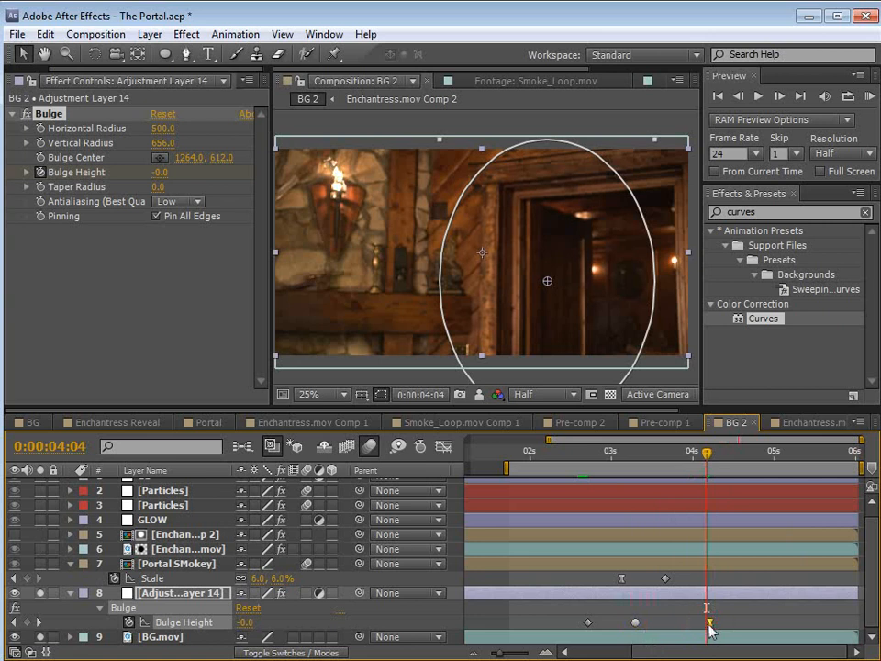
pyautogui.moveTo(585, 454); pyautogui.dragTo(601, 598)
# Check the eased background warp, then unsolo the bulge layer and BG.mov and review the full composite to 0:00:03:21.
pyautogui.click(621, 578)
pyautogui.moveTo(590, 454); pyautogui.dragTo(656, 483)
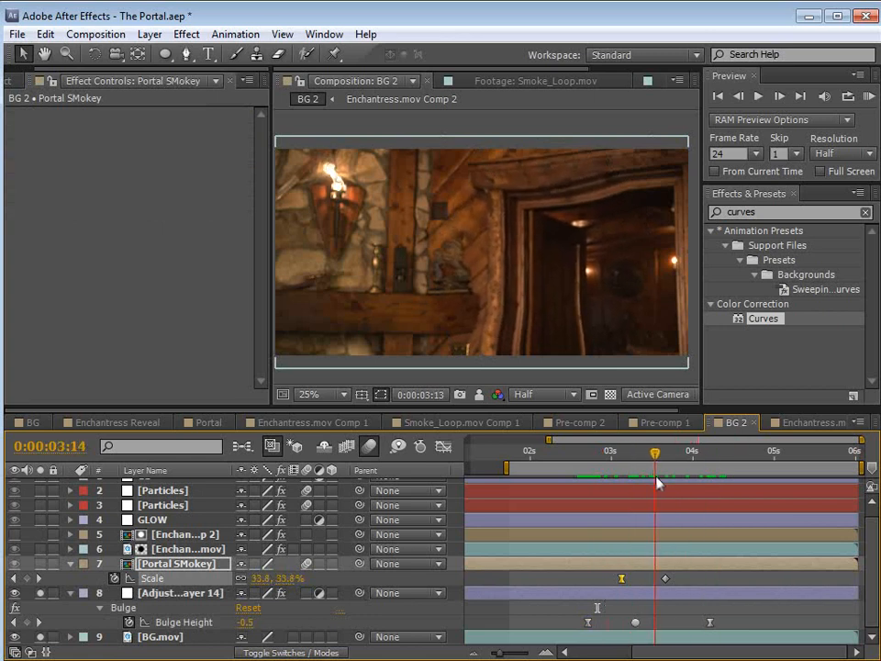
pyautogui.click(39, 636)
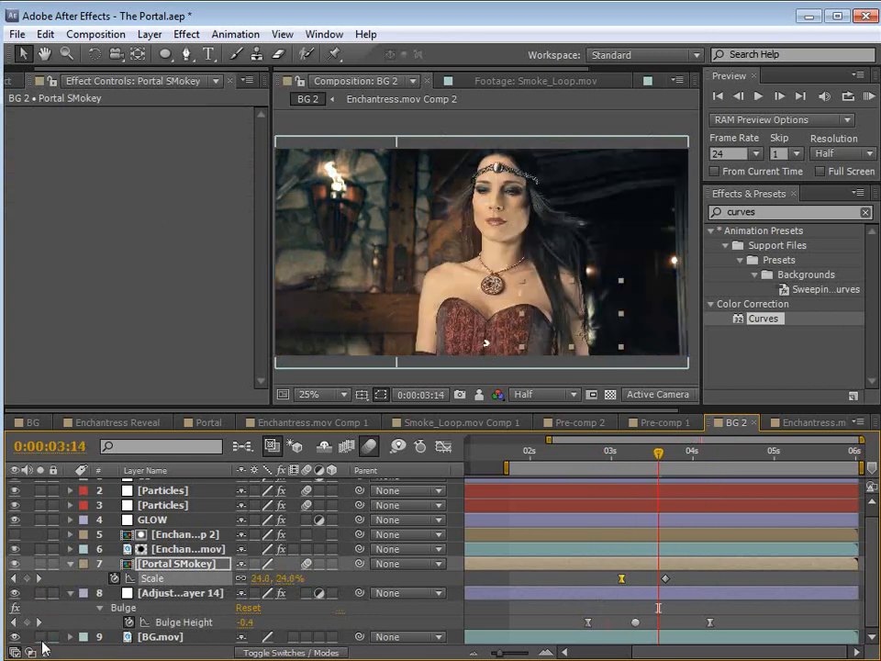
pyautogui.moveTo(686, 491)
pyautogui.mouseDown()
pyautogui.moveTo(609, 477)
pyautogui.moveTo(694, 480)
pyautogui.moveTo(684, 488)
pyautogui.mouseUp()
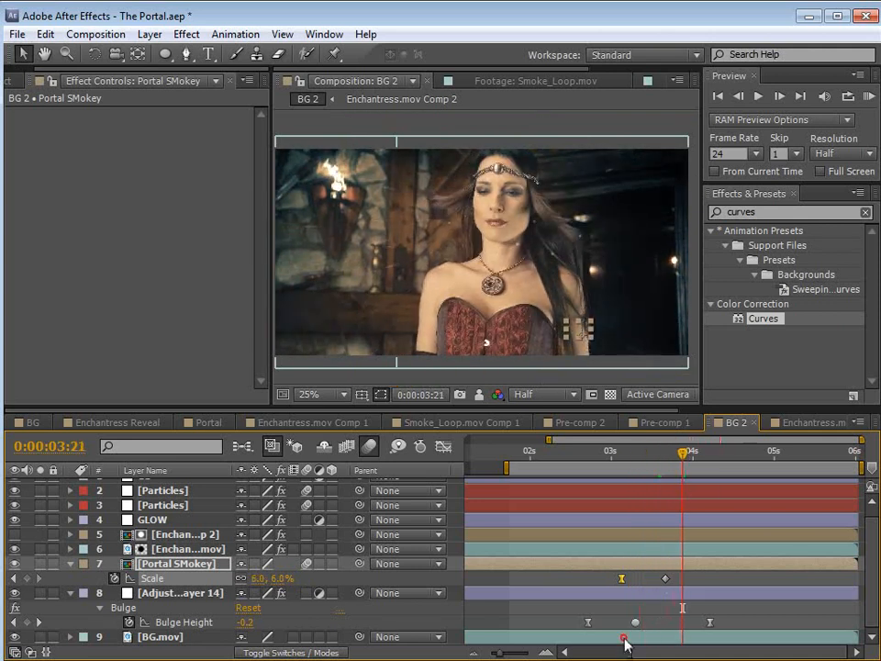
# Add another new adjustment layer to the BG 2 composition.
pyautogui.click(625, 637)
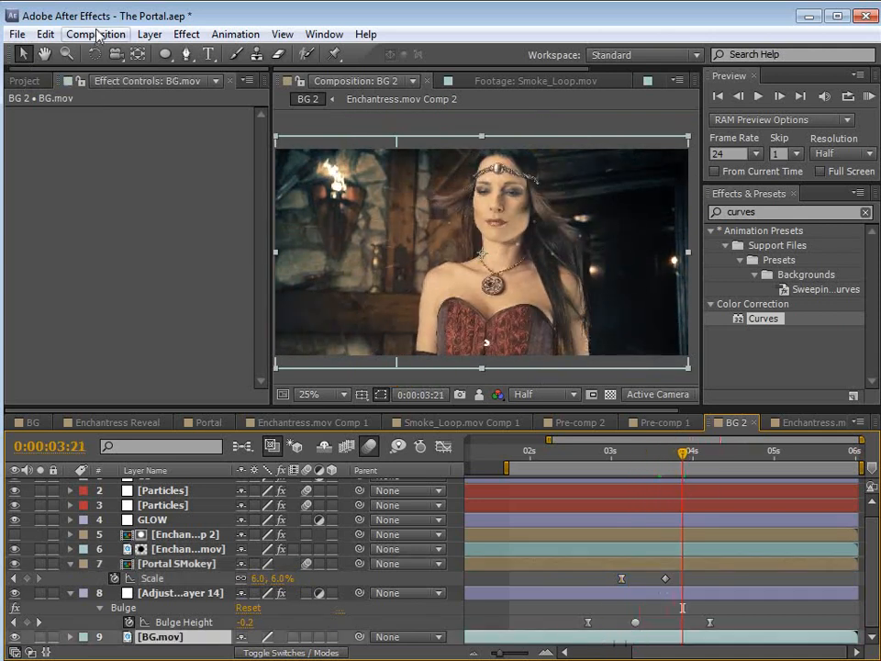
pyautogui.click(149, 34)
pyautogui.moveTo(174, 53)
pyautogui.click(484, 173)
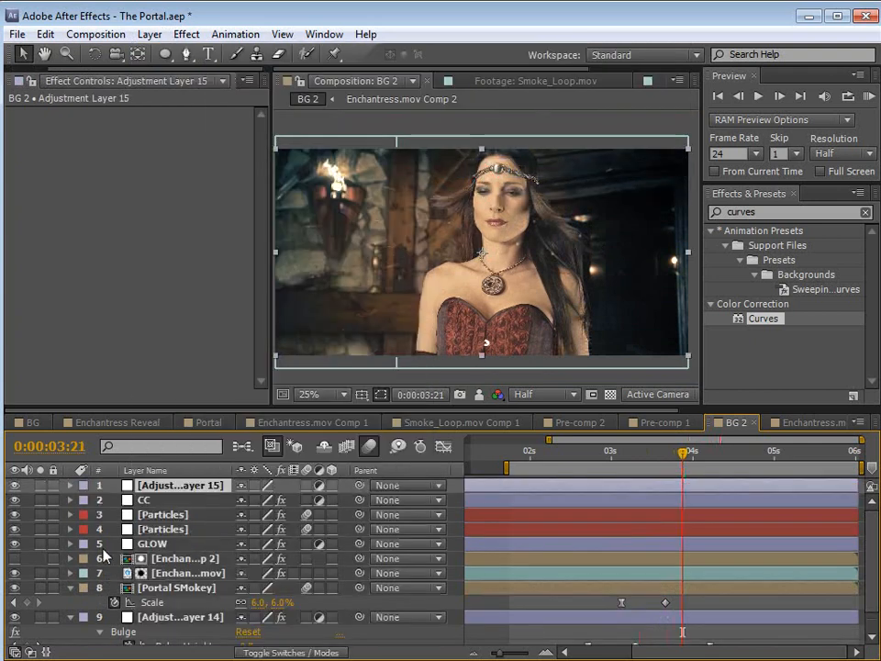
# Place the new adjustment layer directly above BG.mov and draw a large elliptical mask over the frame's right half, feathered 150 pixels.
pyautogui.scroll(-2, 165, 651)
pyautogui.moveTo(165, 654); pyautogui.dragTo(161, 637)
pyautogui.click(165, 53)
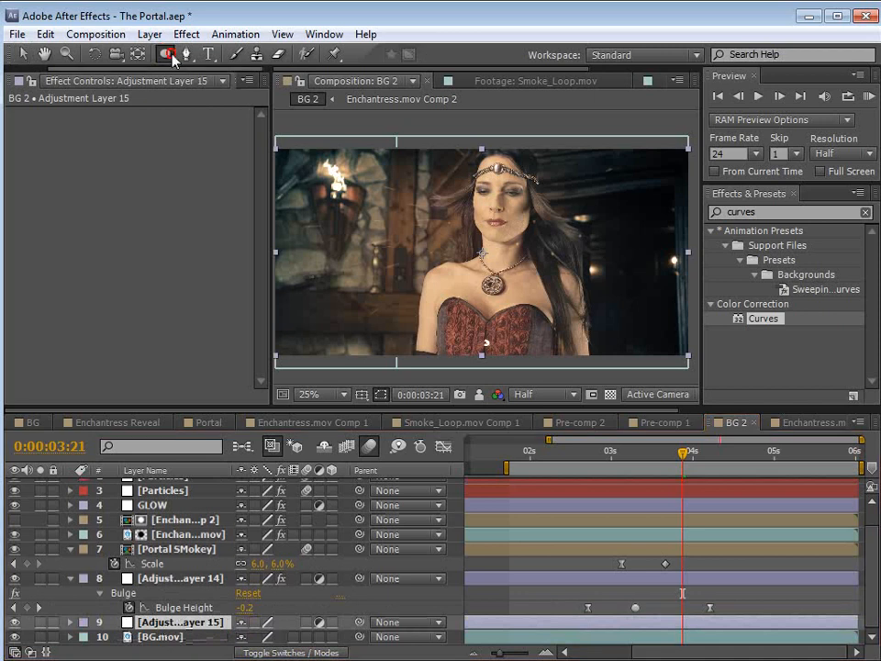
pyautogui.press(',')
pyautogui.moveTo(620, 170)
pyautogui.mouseDown()
pyautogui.moveTo(566, 297)
pyautogui.moveTo(519, 317)
pyautogui.moveTo(484, 351)
pyautogui.mouseUp()
pyautogui.scroll(-1, 295, 606)
pyautogui.click(278, 621)
pyautogui.write('150')
pyautogui.press('Return')
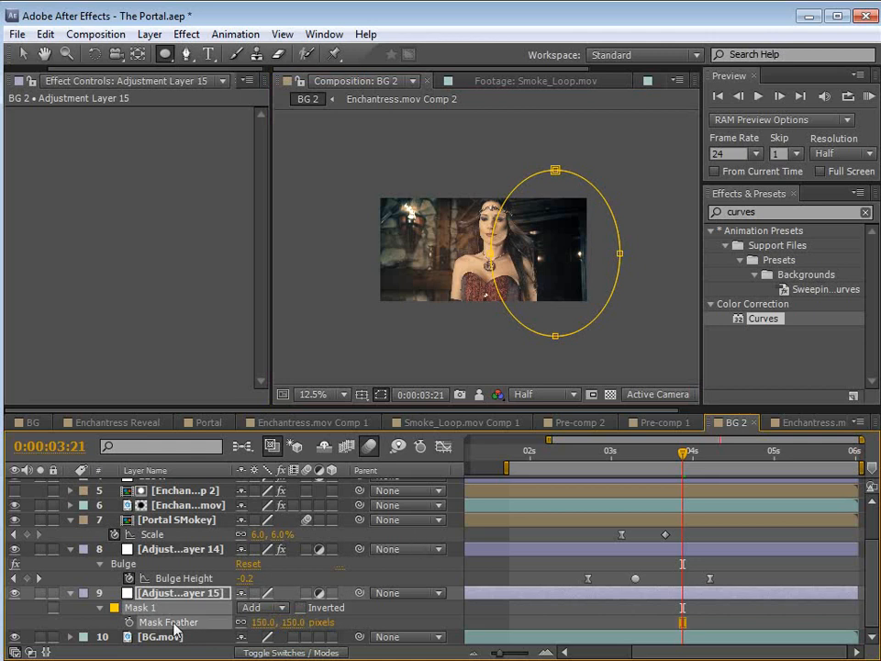
# Apply Curves to the masked adjustment layer, lift the RGB midtones, hide the layer outlines, and check the background at 0:00:03:11.
pyautogui.click(170, 592)
pyautogui.scroll(1, 188, 615)
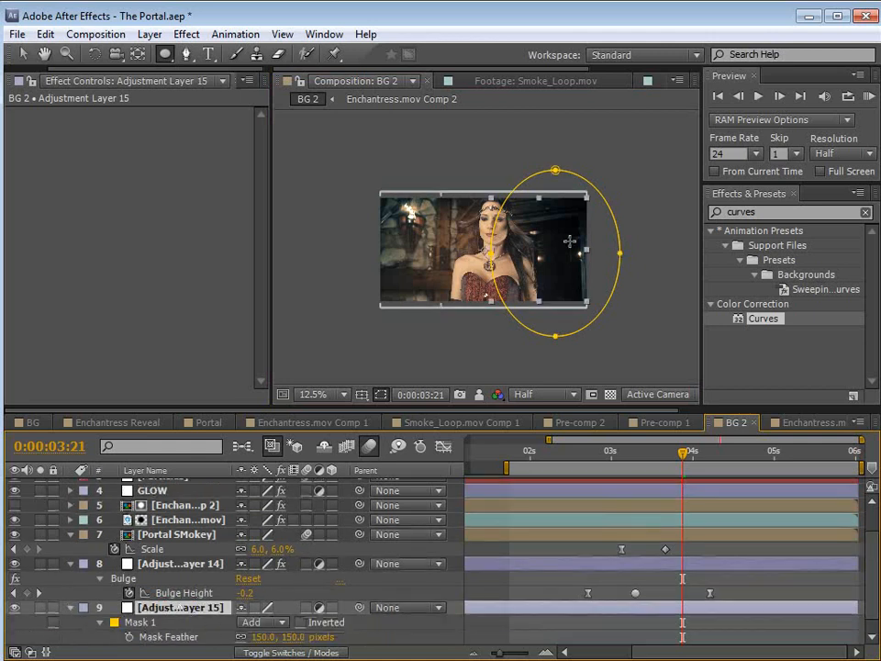
pyautogui.press('.')
pyautogui.click(186, 34)
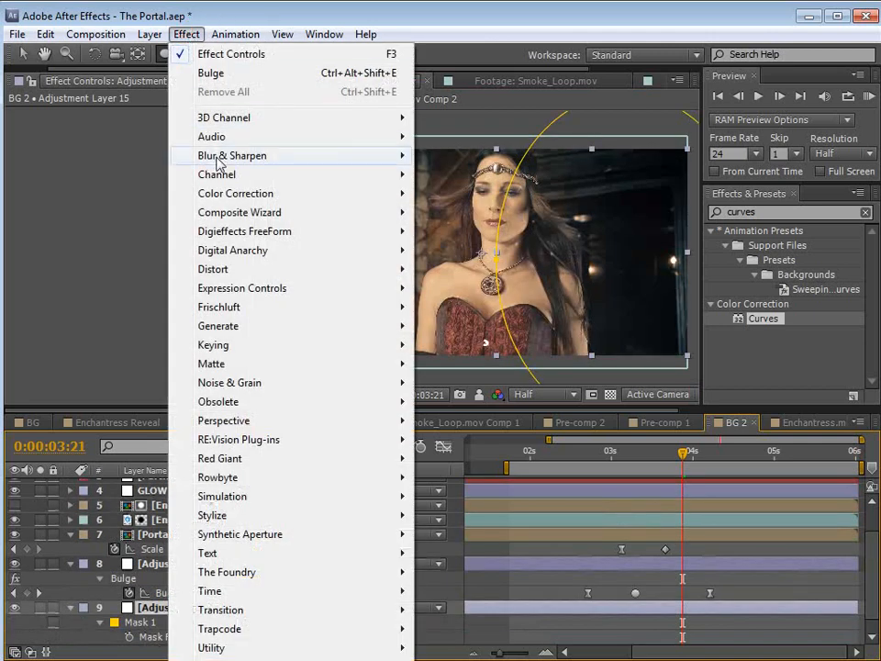
pyautogui.moveTo(236, 193)
pyautogui.click(454, 499)
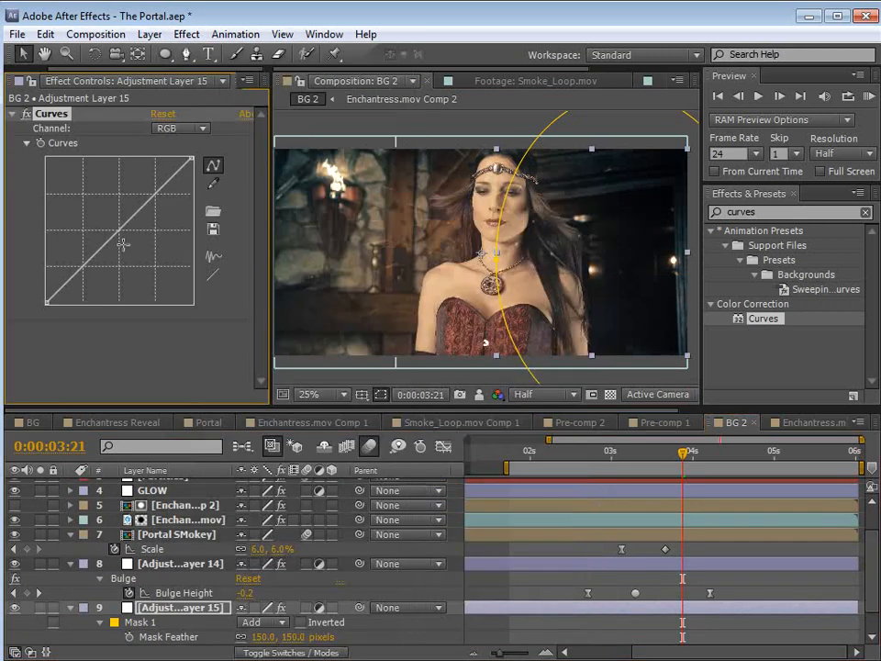
pyautogui.moveTo(119, 230); pyautogui.dragTo(112, 221)
pyautogui.hotkey('ctrl', 'shift', 'h')
pyautogui.press('space')
pyautogui.moveTo(516, 232); pyautogui.dragTo(500, 224)
pyautogui.moveTo(690, 459); pyautogui.dragTo(650, 499)
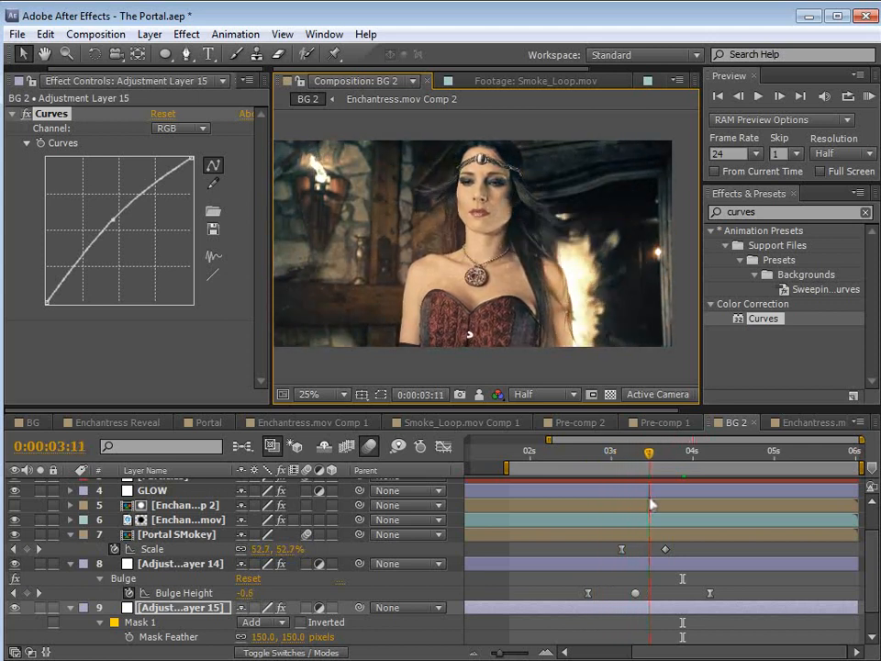
# Shift all three Bulge Height keyframes about 11 frames later and check the warp up to 0:00:03:23.
pyautogui.moveTo(570, 587); pyautogui.dragTo(750, 614)
pyautogui.moveTo(635, 593); pyautogui.dragTo(672, 597)
pyautogui.moveTo(592, 460); pyautogui.dragTo(690, 485)
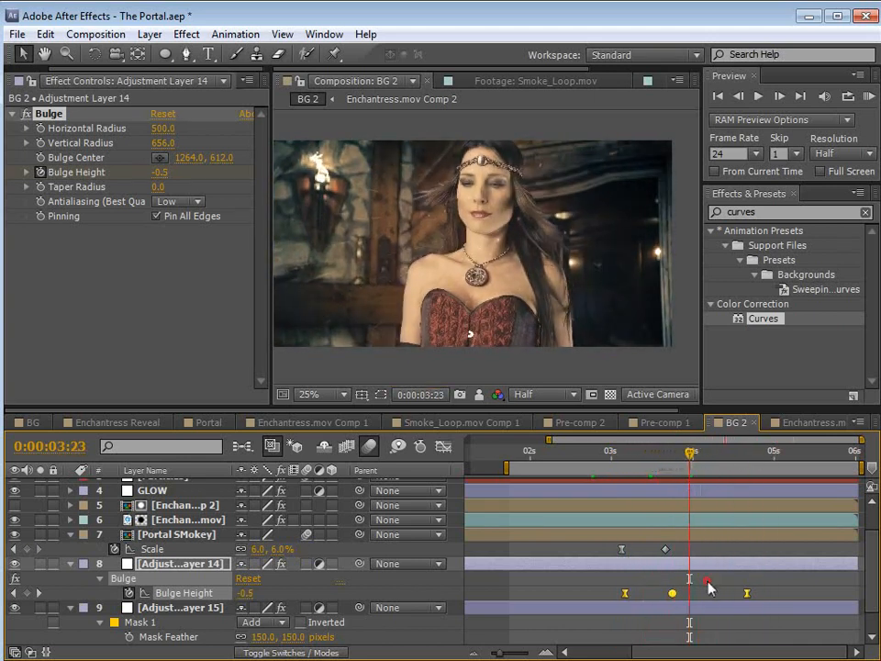
# Set the Bulge effect's Taper Radius to 16 and increase its Vertical Radius.
pyautogui.click(126, 173)
pyautogui.moveTo(157, 186); pyautogui.dragTo(167, 186)
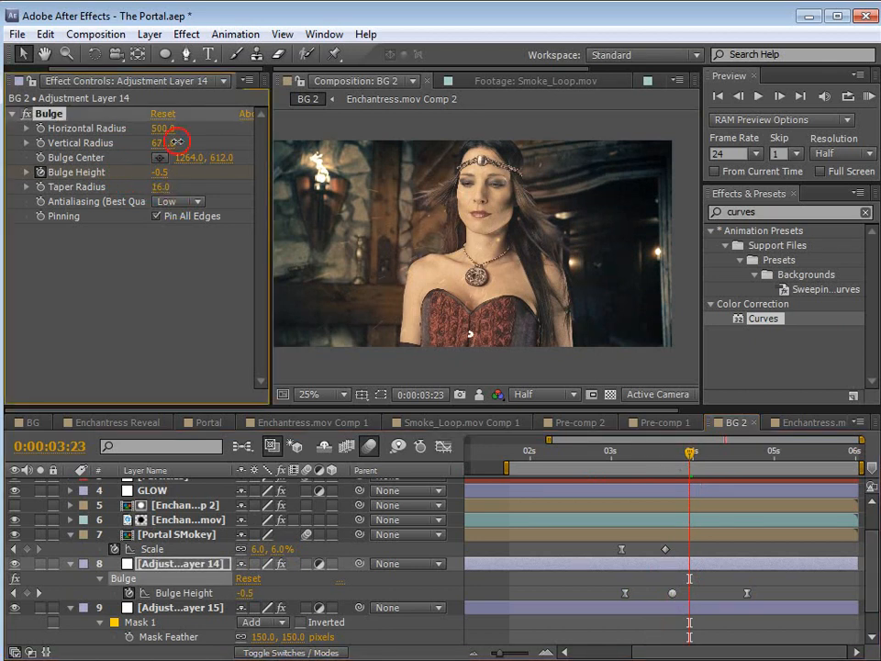
pyautogui.moveTo(219, 141)
pyautogui.mouseDown()
pyautogui.moveTo(211, 143)
pyautogui.moveTo(207, 127)
pyautogui.moveTo(231, 128)
pyautogui.mouseUp()
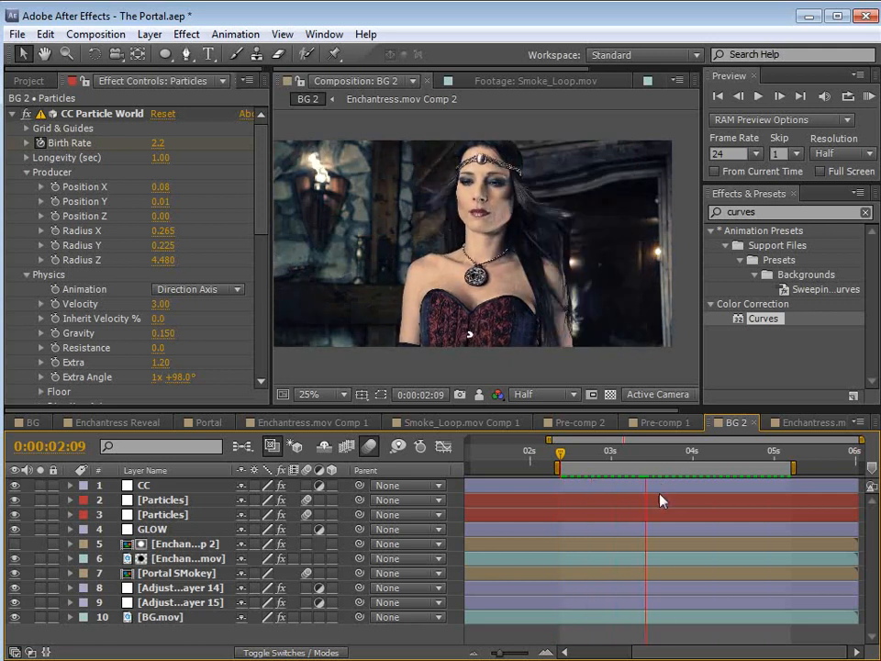
# Save the project and add a new white 1920 by 960 px solid named Optical Flares.
pyautogui.hotkey('ctrl', 's')
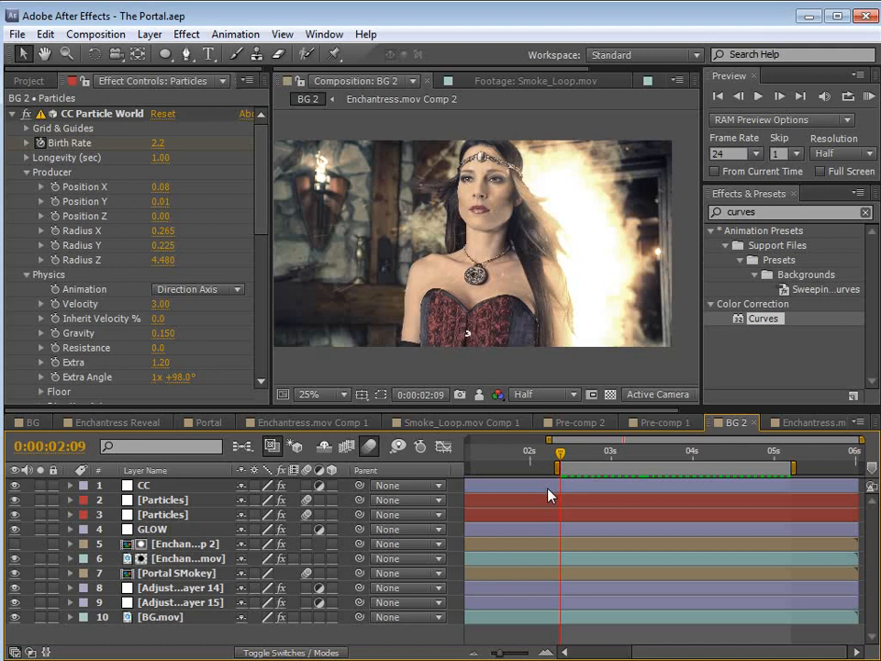
pyautogui.click(150, 34)
pyautogui.moveTo(211, 53)
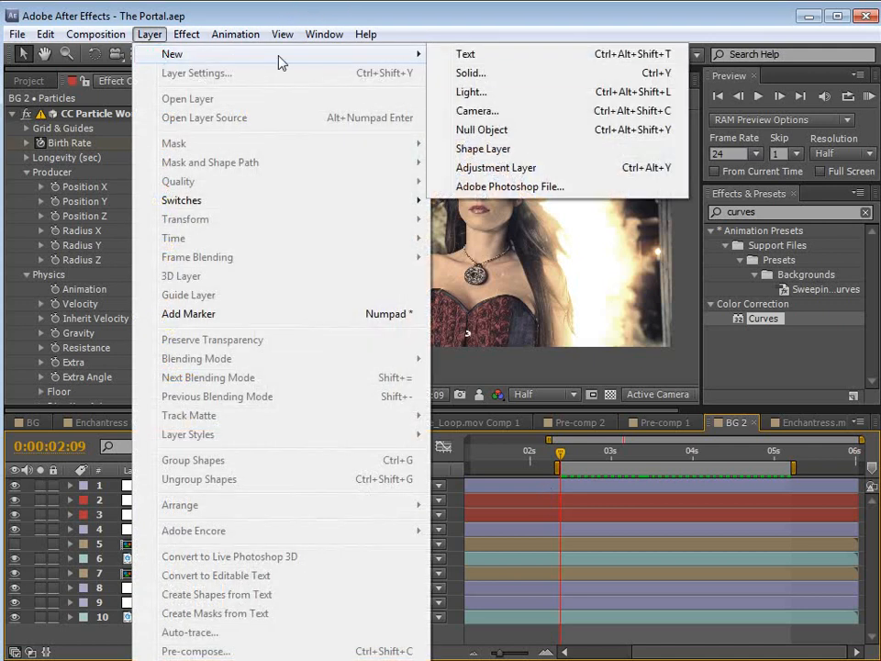
pyautogui.click(472, 76)
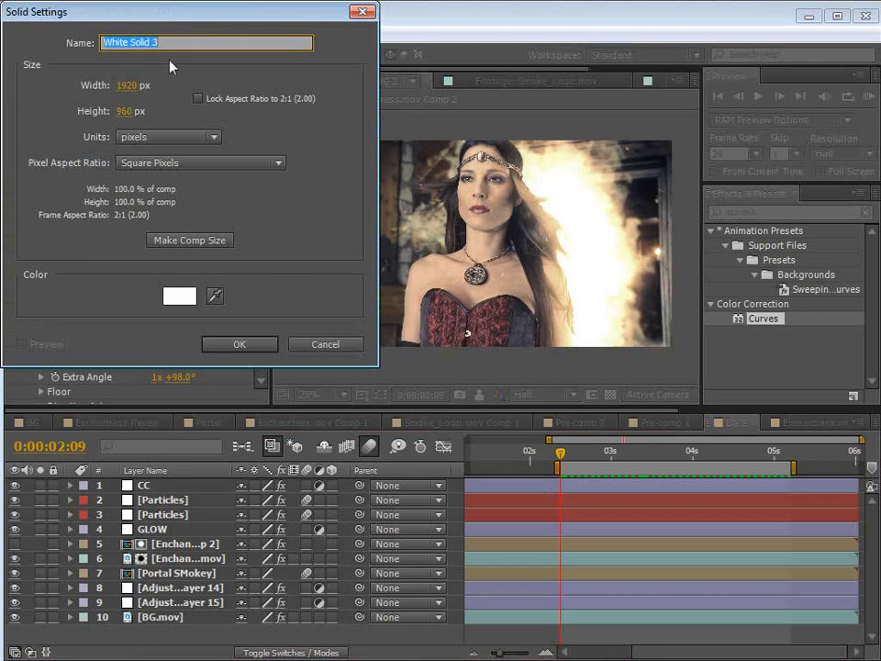
pyautogui.write('Optical Flares')
pyautogui.click(238, 344)
# Apply the Optical Flares effect to the new solid and set the layer's blending mode to Screen.
pyautogui.click(807, 212)
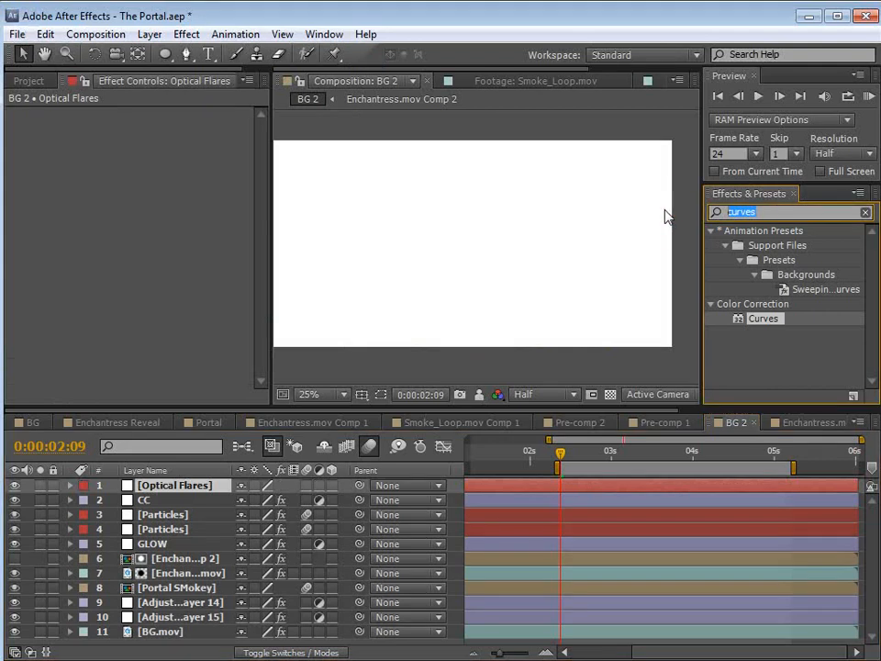
pyautogui.write('Optica')
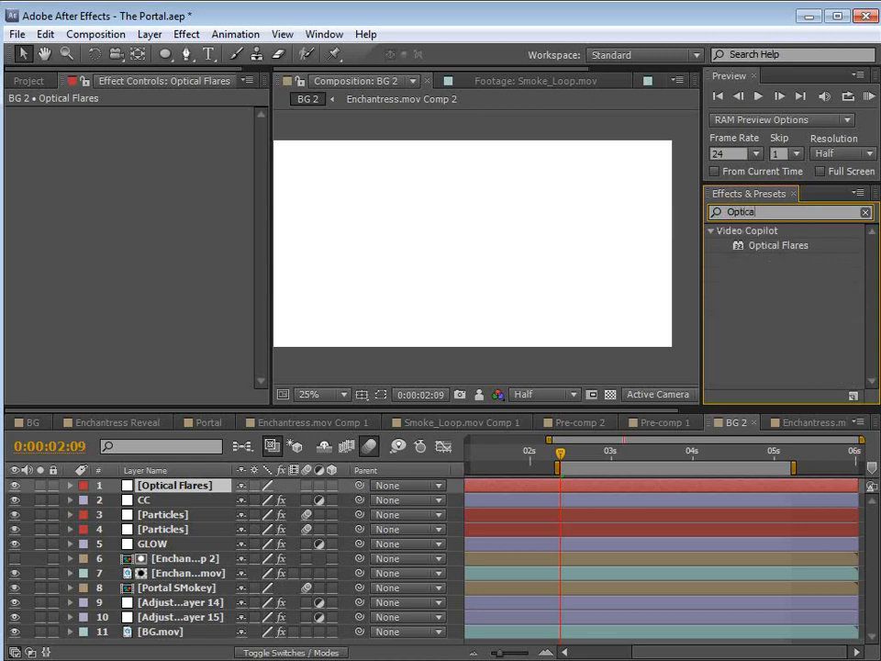
pyautogui.moveTo(779, 245); pyautogui.dragTo(203, 487)
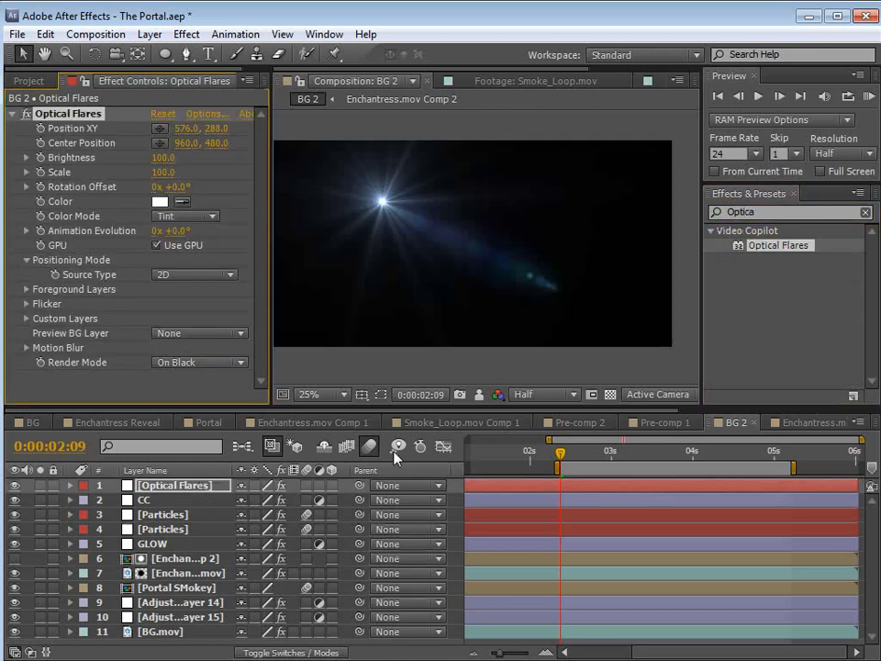
pyautogui.press('F4')
pyautogui.click(276, 487)
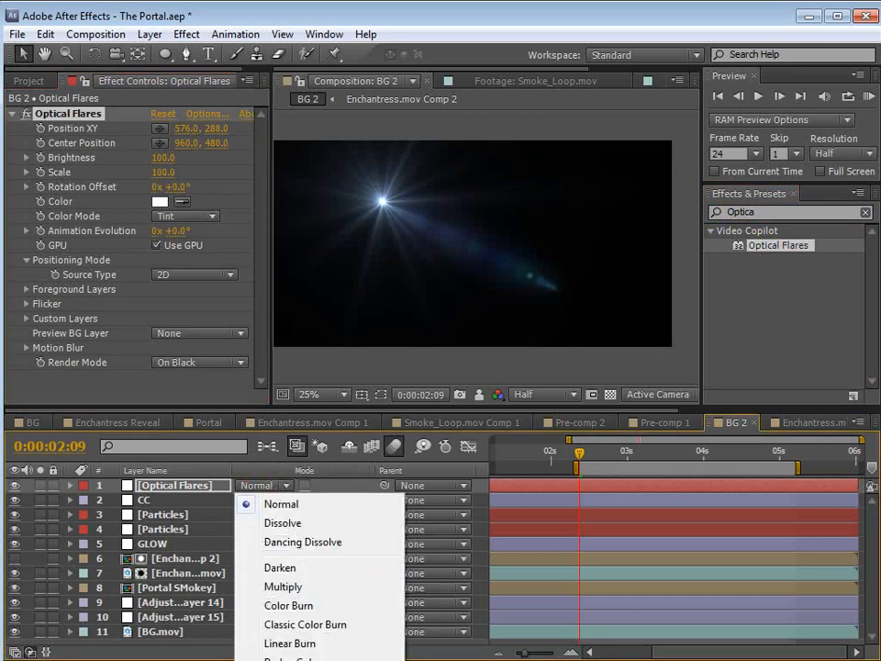
pyautogui.click(289, 660)
# Move the flare to the frame's right edge at 1920, 312, and open its options with the Editor hidden.
pyautogui.click(73, 115)
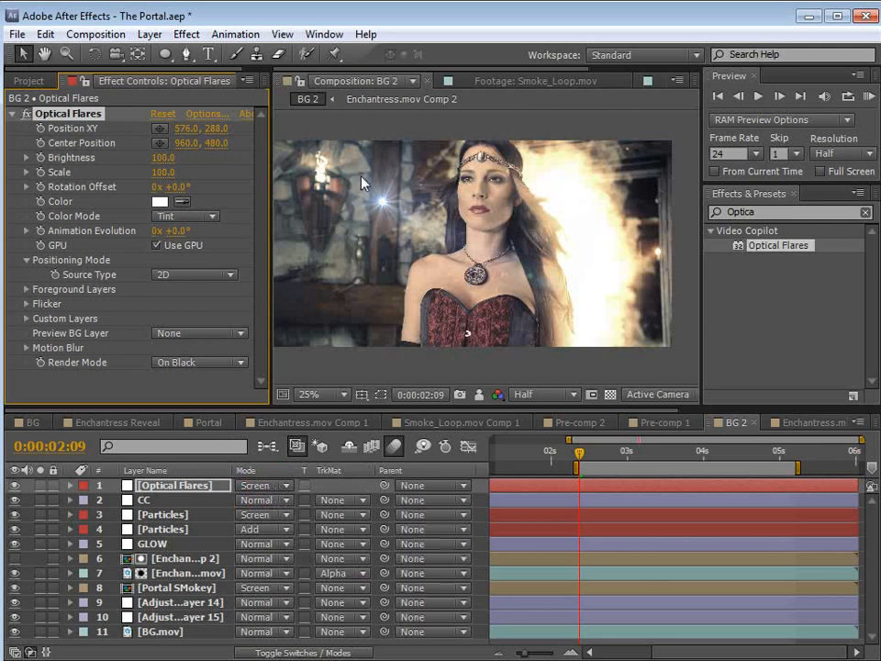
pyautogui.moveTo(366, 223); pyautogui.dragTo(674, 216)
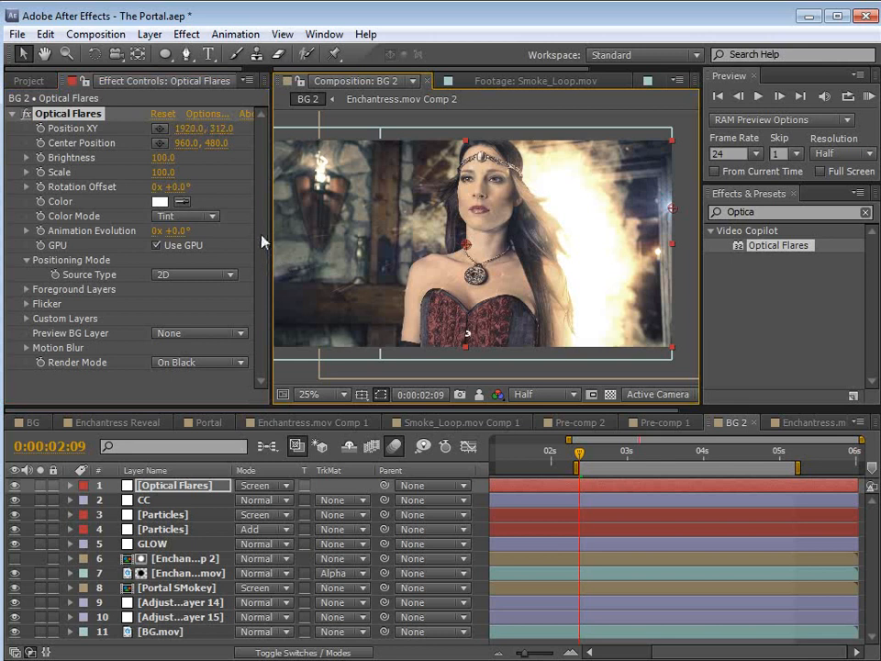
pyautogui.click(200, 117)
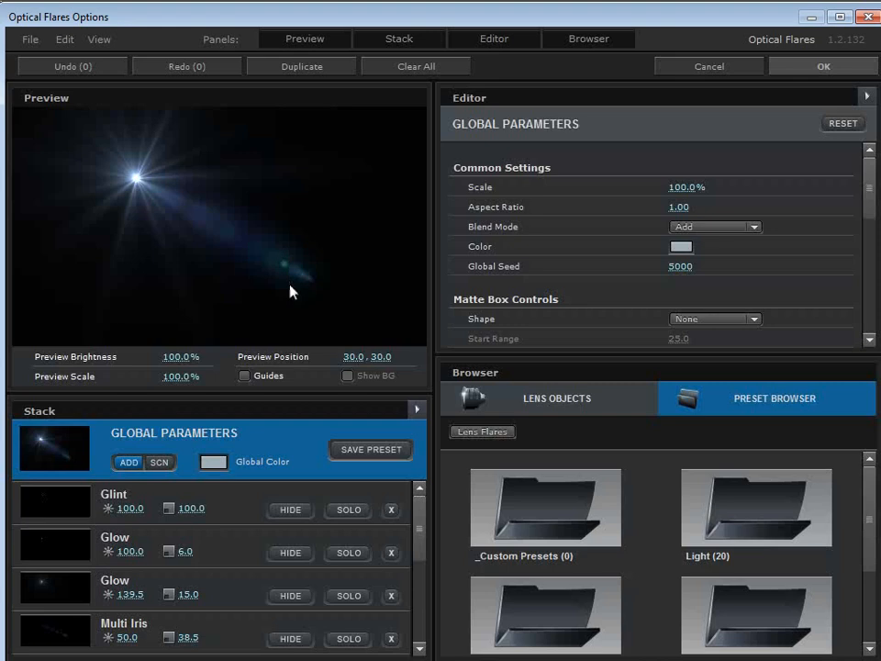
pyautogui.click(496, 39)
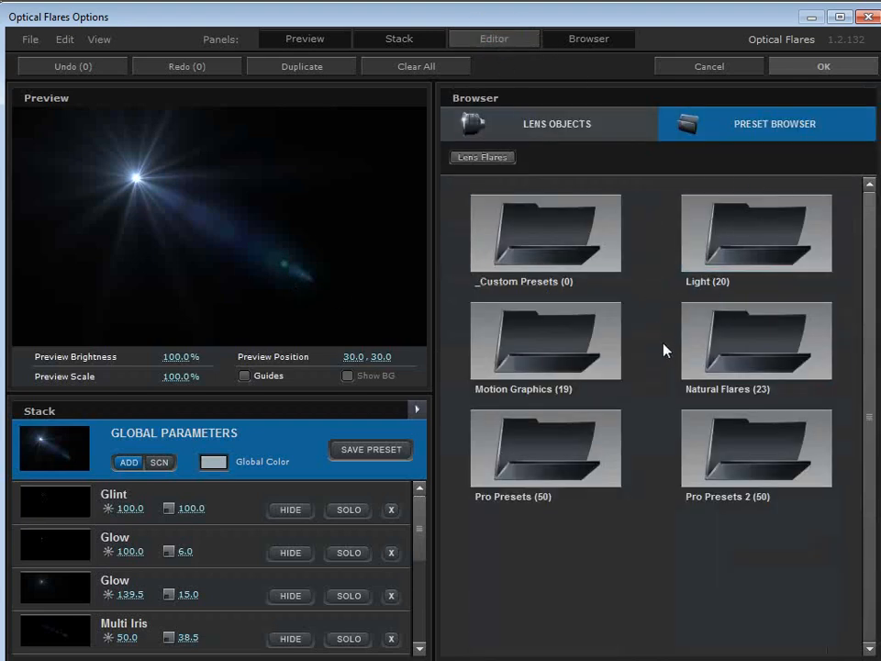
# Try flare presets from the Motion Graphics folder, including Dirty Anamorphic, with the light moved around the preview.
pyautogui.click(601, 331)
pyautogui.moveTo(869, 256); pyautogui.dragTo(867, 385)
pyautogui.click(736, 256)
pyautogui.moveTo(391, 235); pyautogui.dragTo(324, 199)
pyautogui.click(501, 267)
pyautogui.moveTo(402, 217); pyautogui.dragTo(424, 216)
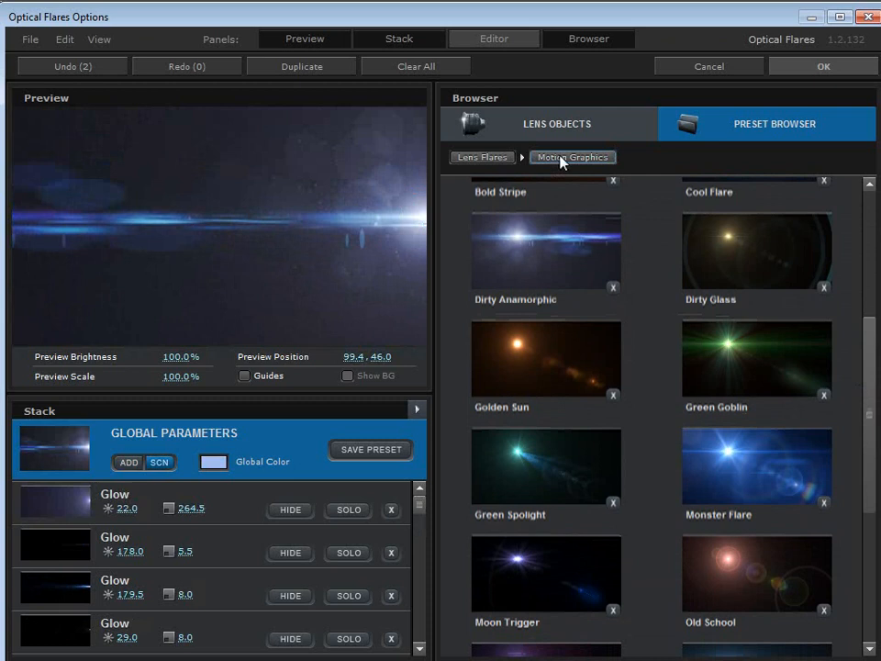
# Try the Bay preset from the Natural Flares folder with the light near the preview's right side.
pyautogui.click(503, 161)
pyautogui.click(729, 331)
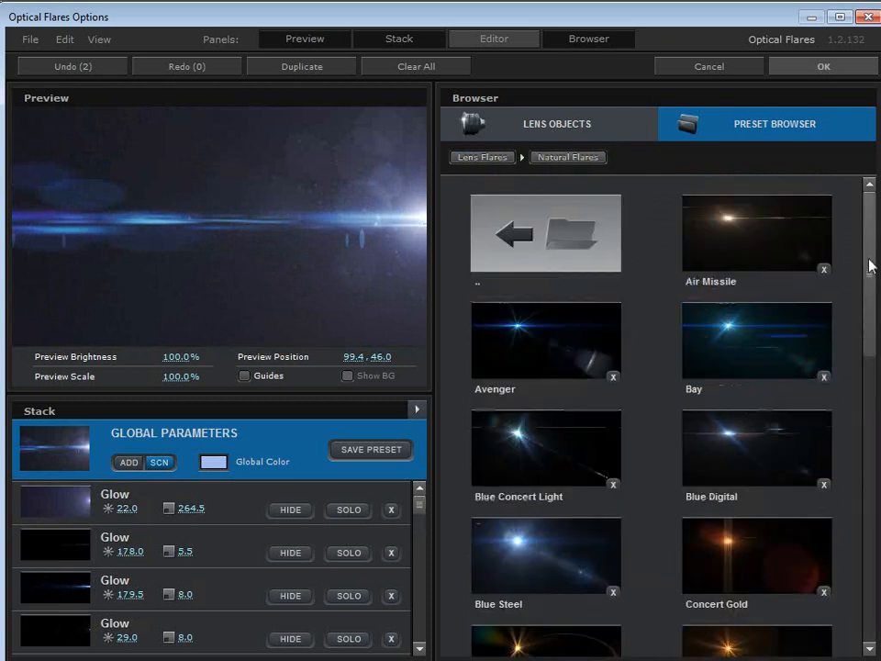
pyautogui.click(771, 392)
pyautogui.moveTo(319, 198); pyautogui.dragTo(368, 193)
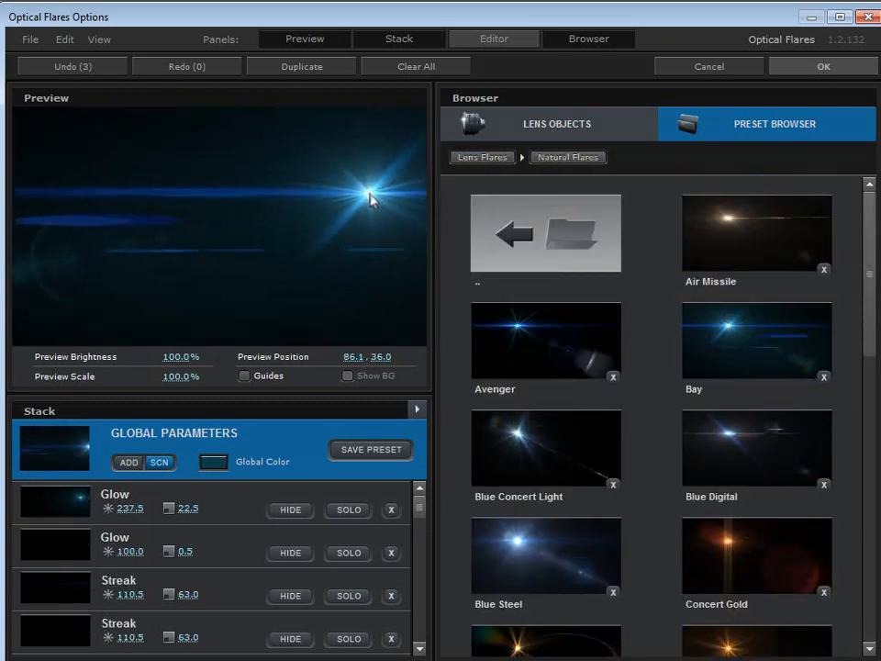
# Load the JayJay preset from the Light folder and test the light near the preview's right edge.
pyautogui.click(563, 214)
pyautogui.click(704, 246)
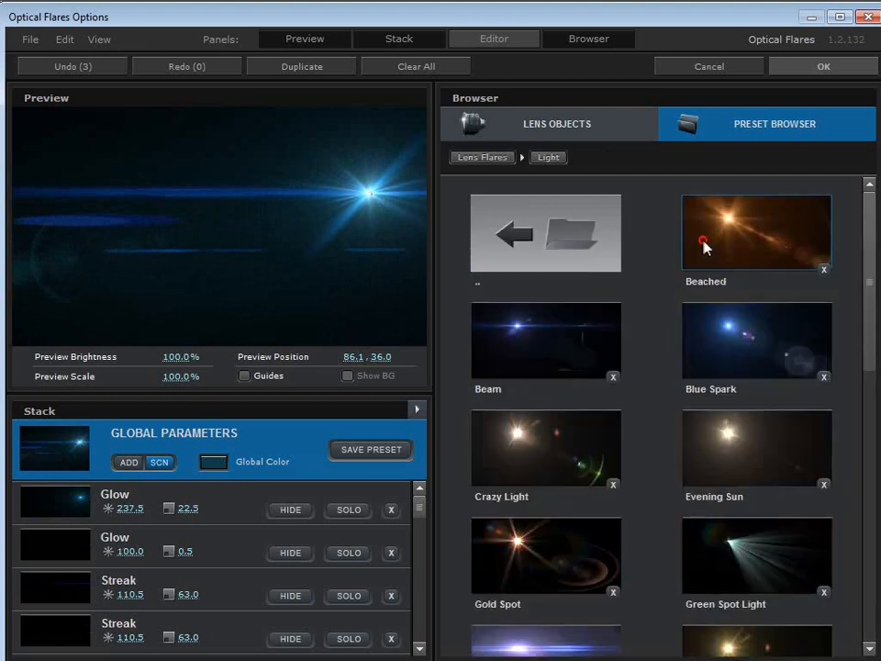
pyautogui.scroll(-3, 868, 261)
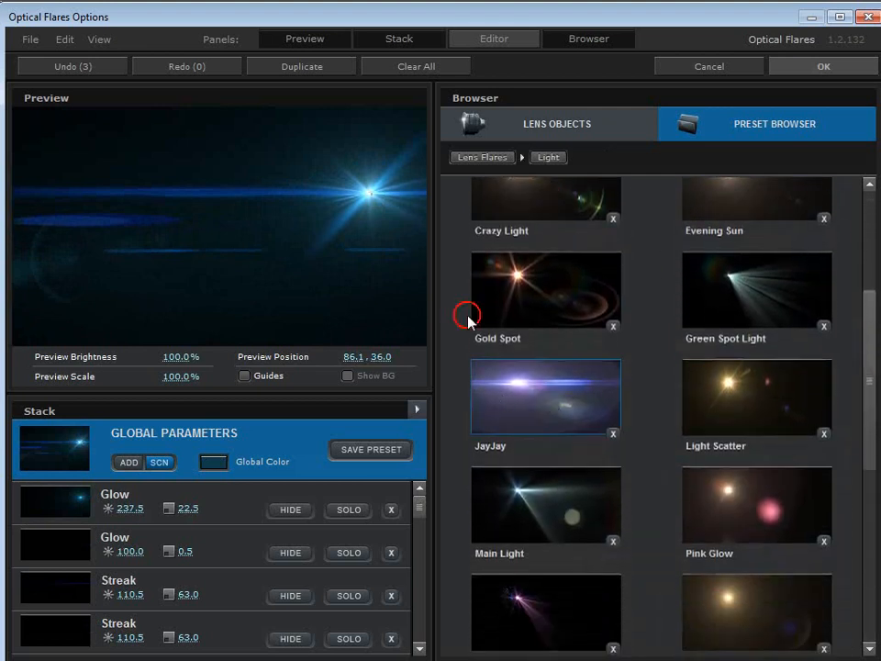
pyautogui.moveTo(350, 193); pyautogui.dragTo(395, 206)
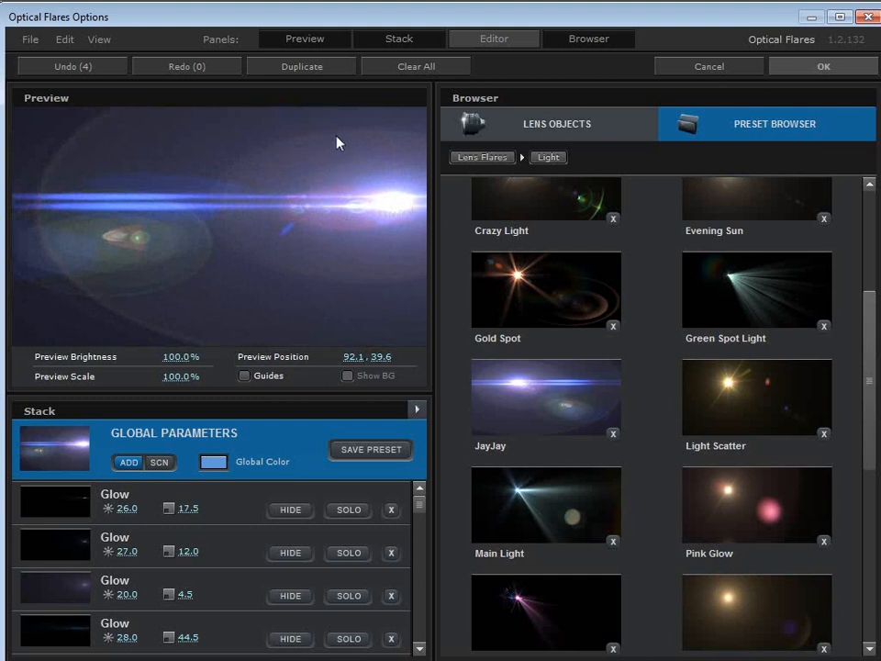
pyautogui.moveTo(299, 212); pyautogui.dragTo(391, 220)
# Add a Lens Orbs object to the flare, test it in the preview, and accept the flare options.
pyautogui.click(595, 125)
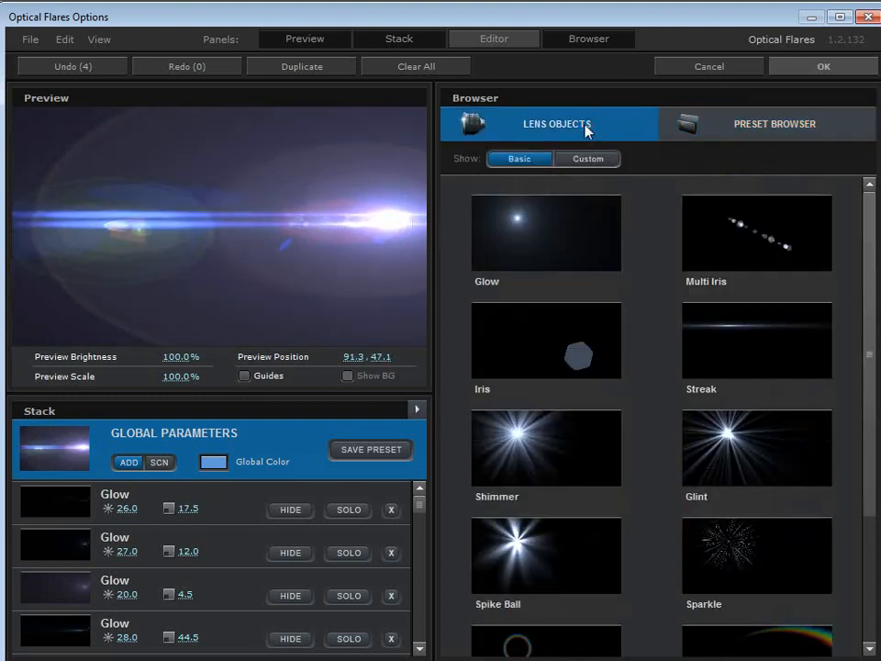
pyautogui.scroll(-5, 869, 294)
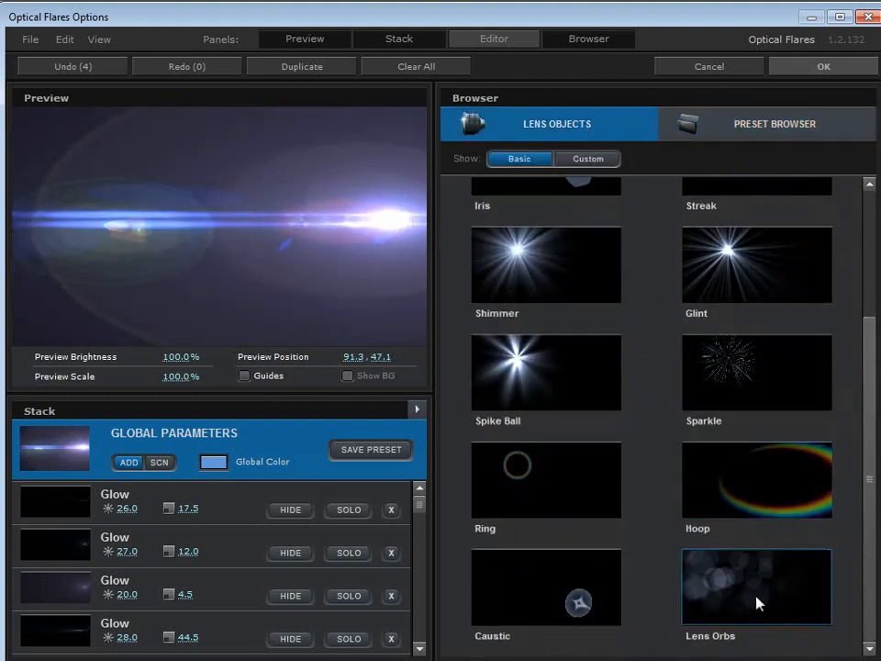
pyautogui.click(714, 599)
pyautogui.moveTo(303, 216); pyautogui.dragTo(349, 163)
pyautogui.click(815, 66)
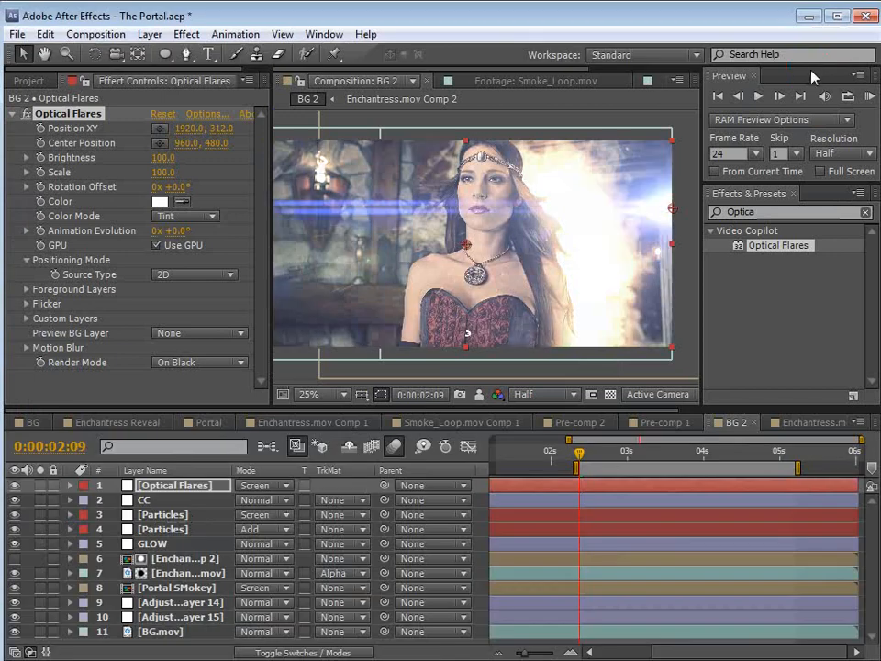
# Move the flare just outside the frame to 1972, 272 and tint it a muted orange, CB9574.
pyautogui.moveTo(674, 211); pyautogui.dragTo(683, 199)
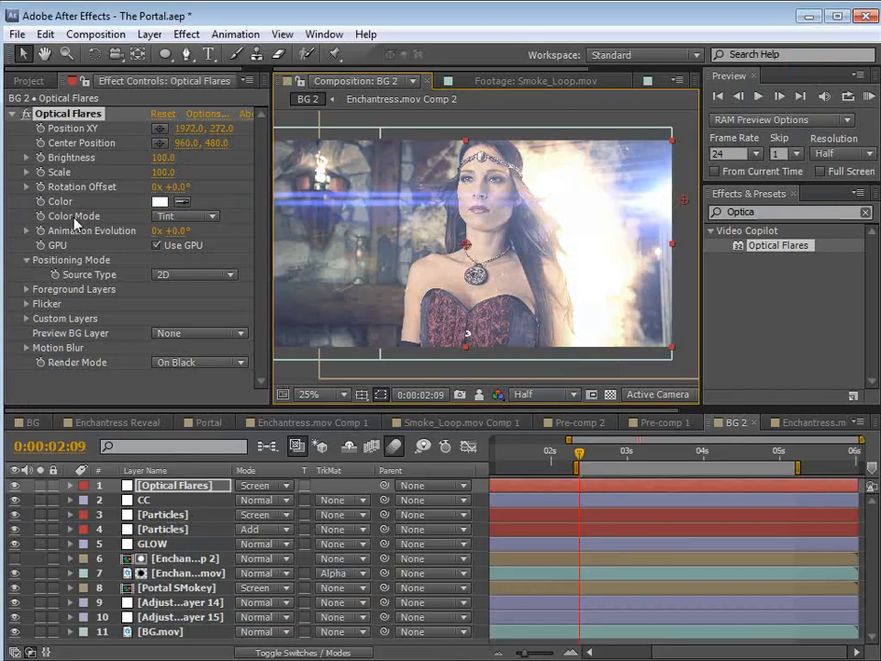
pyautogui.click(165, 203)
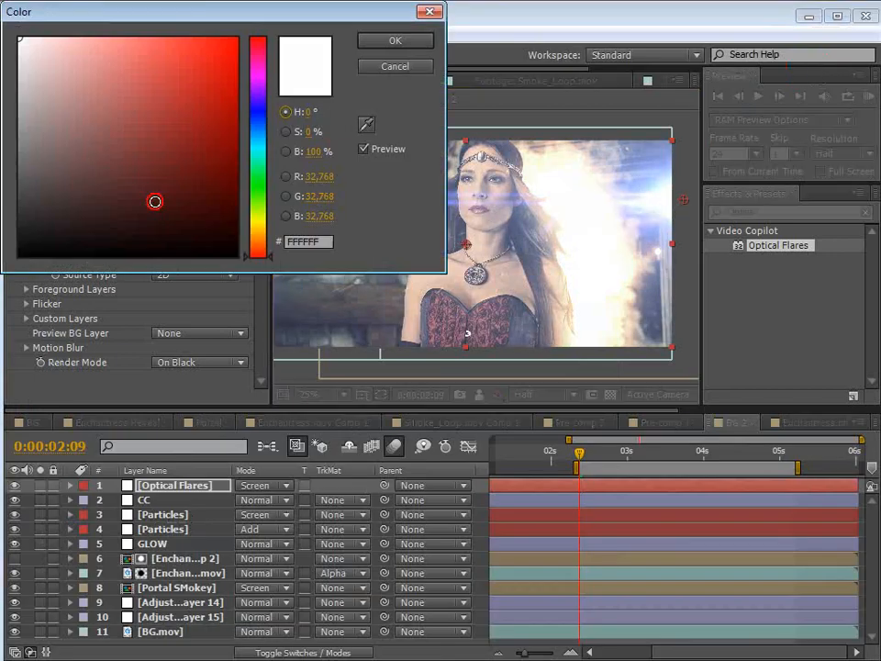
pyautogui.moveTo(262, 256); pyautogui.dragTo(264, 244)
pyautogui.moveTo(87, 50)
pyautogui.mouseDown()
pyautogui.moveTo(92, 41)
pyautogui.moveTo(83, 49)
pyautogui.mouseUp()
pyautogui.click(420, 55)
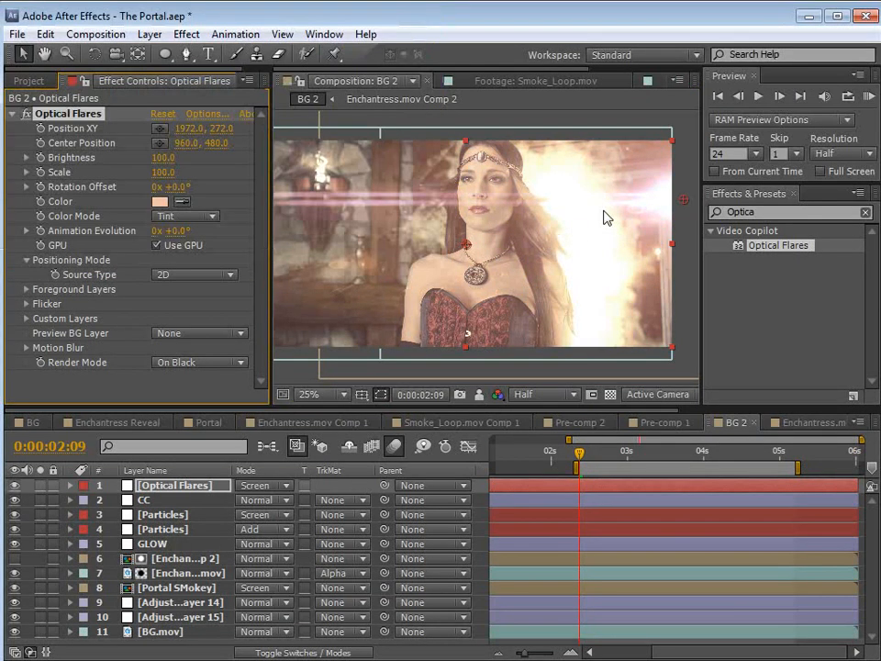
pyautogui.click(158, 200)
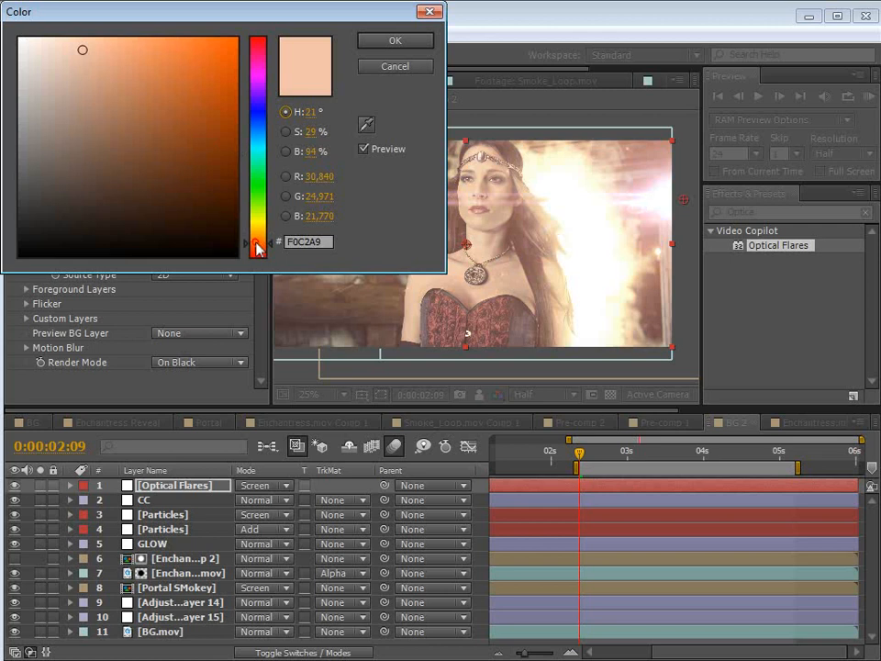
pyautogui.click(112, 81)
pyautogui.click(393, 42)
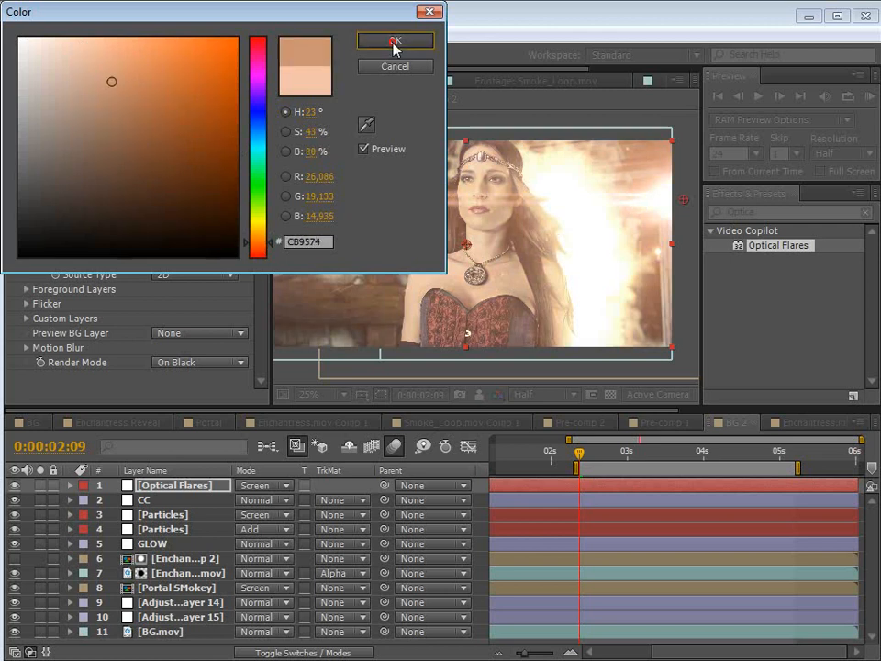
# Add a Curves effect to the Optical Flares layer and pull the RGB midtones down to deepen its contrast.
pyautogui.click(198, 34)
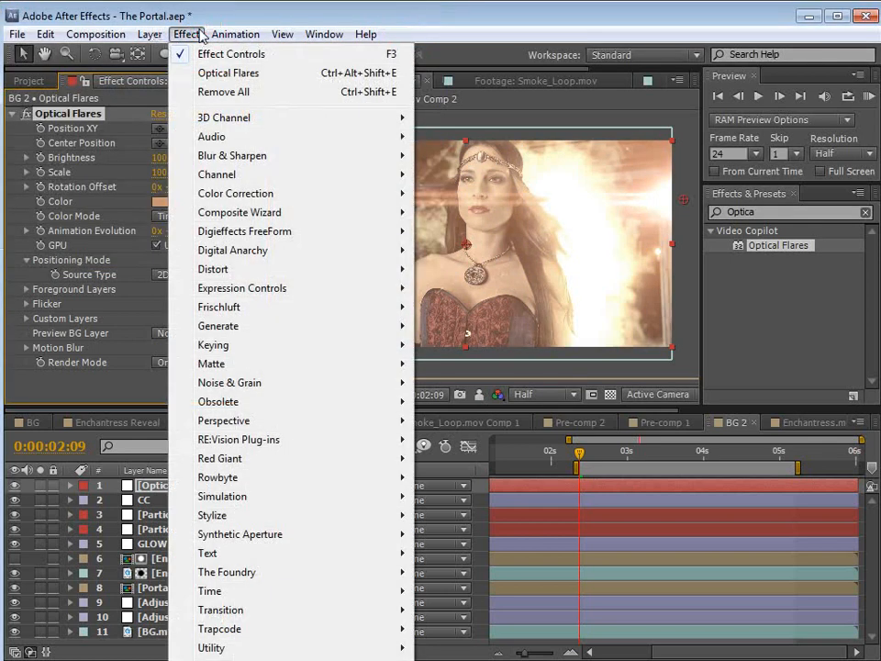
pyautogui.moveTo(246, 194)
pyautogui.click(472, 448)
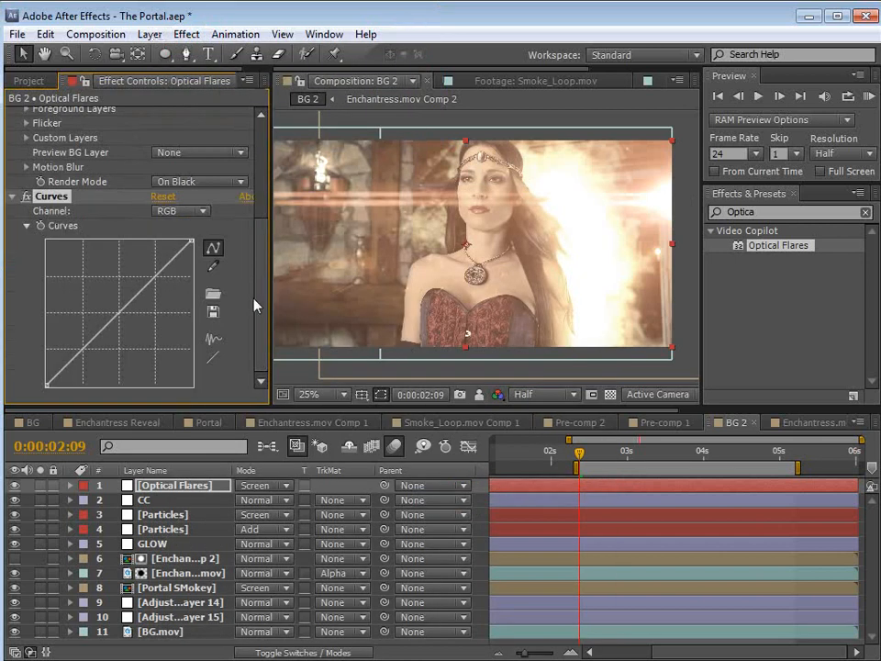
pyautogui.moveTo(116, 328)
pyautogui.mouseDown()
pyautogui.moveTo(168, 360)
pyautogui.moveTo(131, 336)
pyautogui.mouseUp()
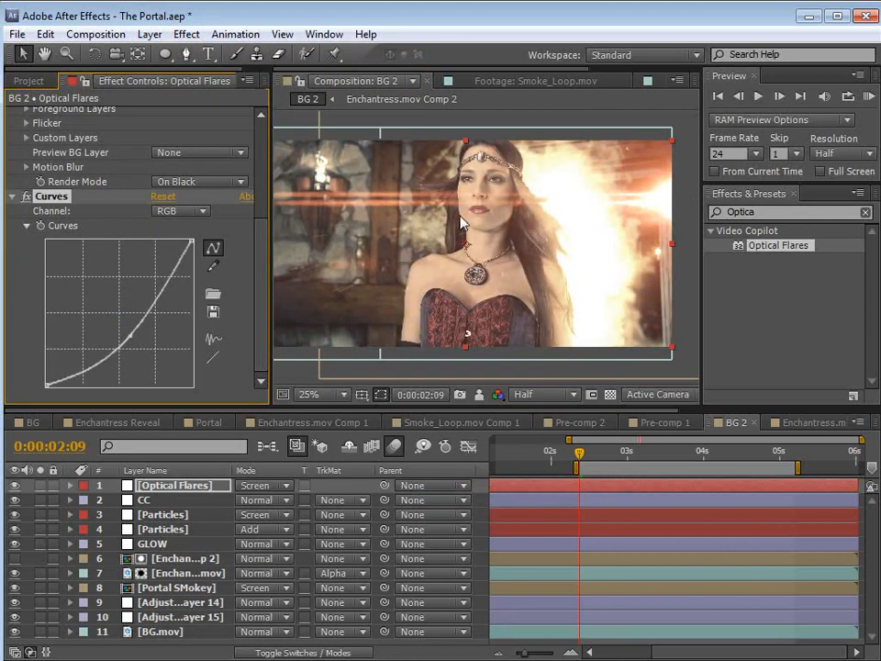
# Add a Tint effect to the Optical Flares layer with the tint amount at 40%.
pyautogui.click(187, 34)
pyautogui.moveTo(237, 193)
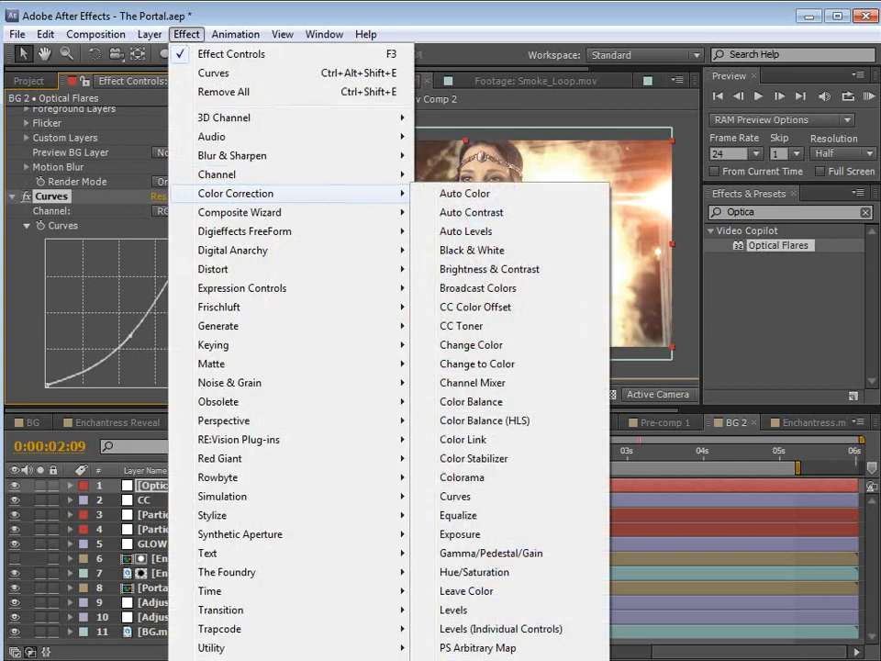
pyautogui.click(451, 660)
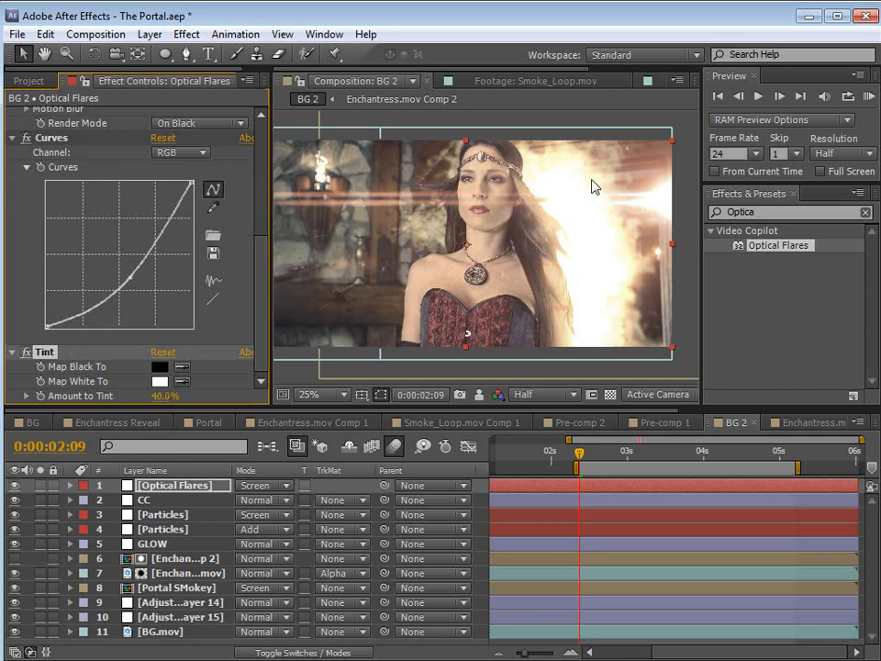
# Shift the flare's tint colour to a yellower, slightly darker muted orange with a hue of 31°.
pyautogui.scroll(10, 207, 218)
pyautogui.click(160, 144)
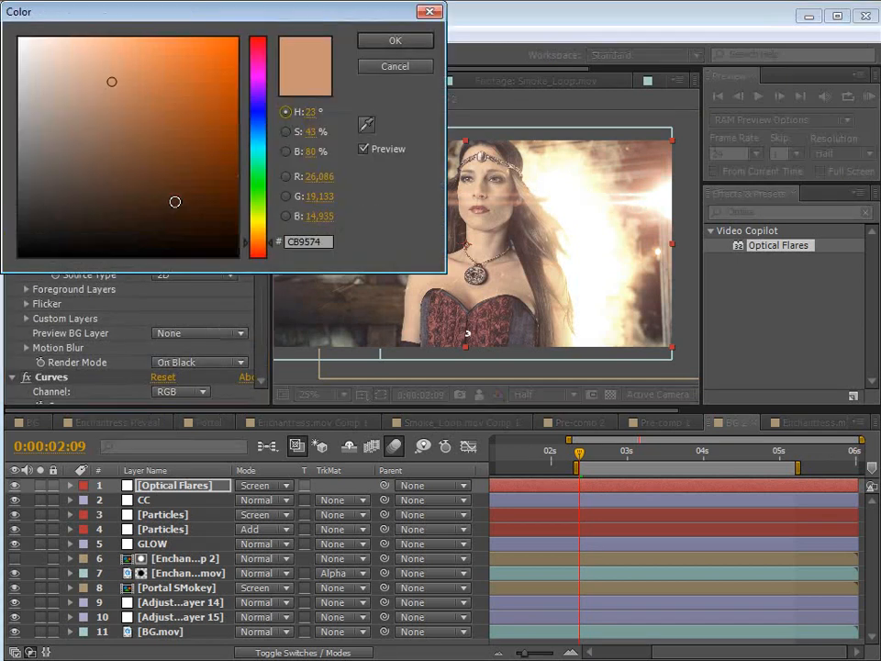
pyautogui.moveTo(261, 248); pyautogui.dragTo(259, 244)
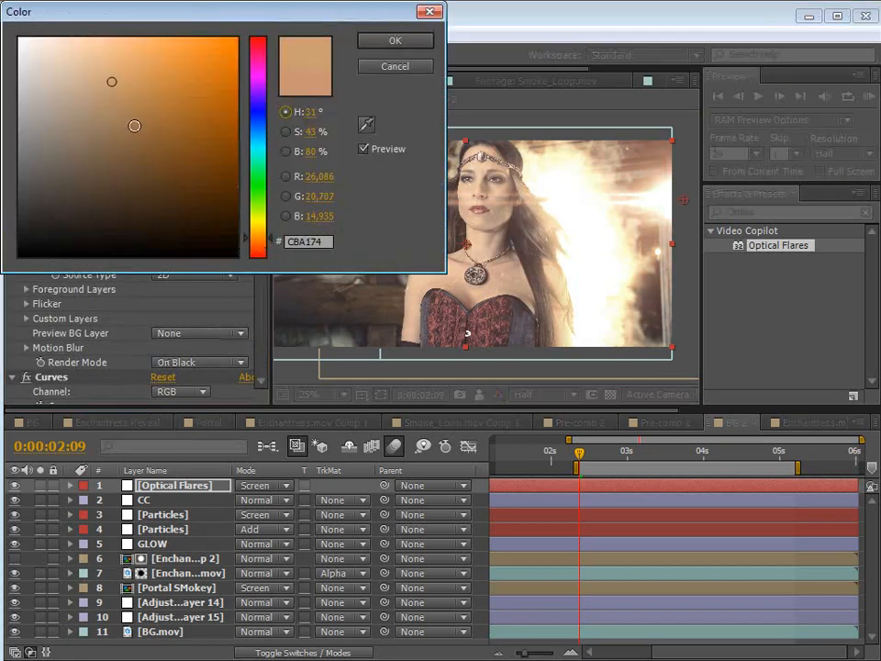
pyautogui.moveTo(113, 85); pyautogui.dragTo(115, 91)
pyautogui.click(395, 40)
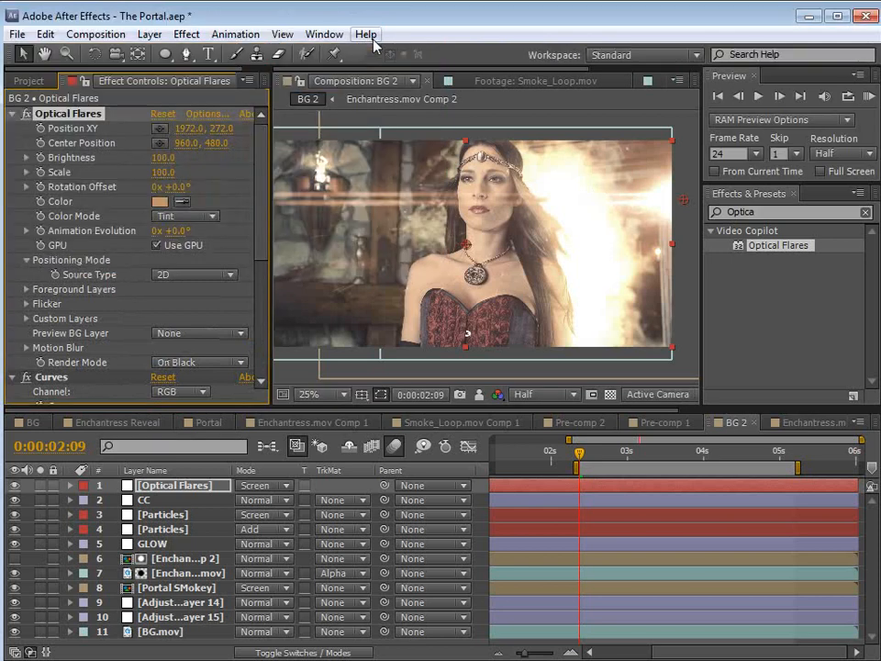
# Raise the midtone point of the flare's Curves slightly to soften the darkening.
pyautogui.scroll(-5, 157, 256)
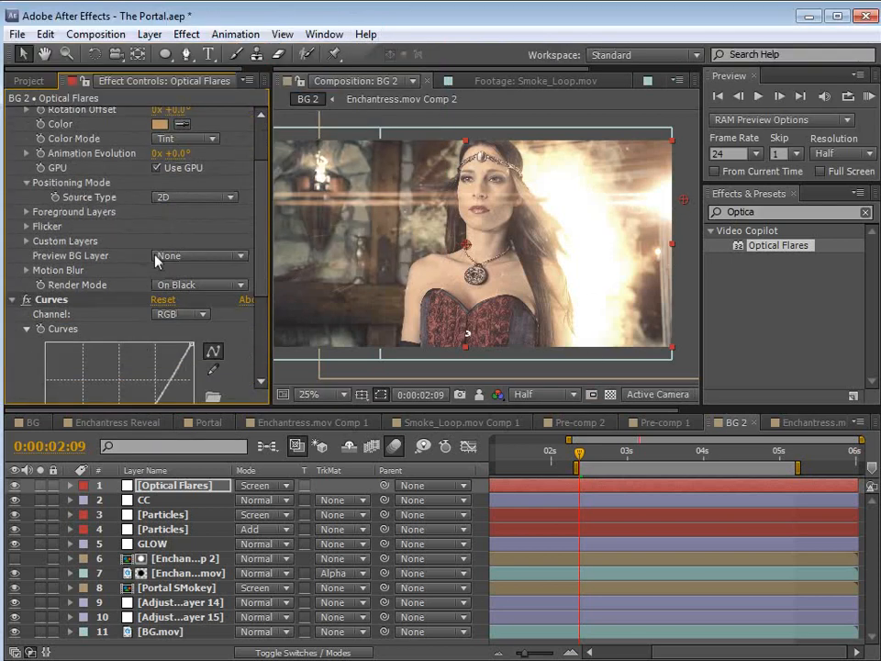
pyautogui.moveTo(132, 326); pyautogui.dragTo(123, 320)
pyautogui.scroll(5, 243, 302)
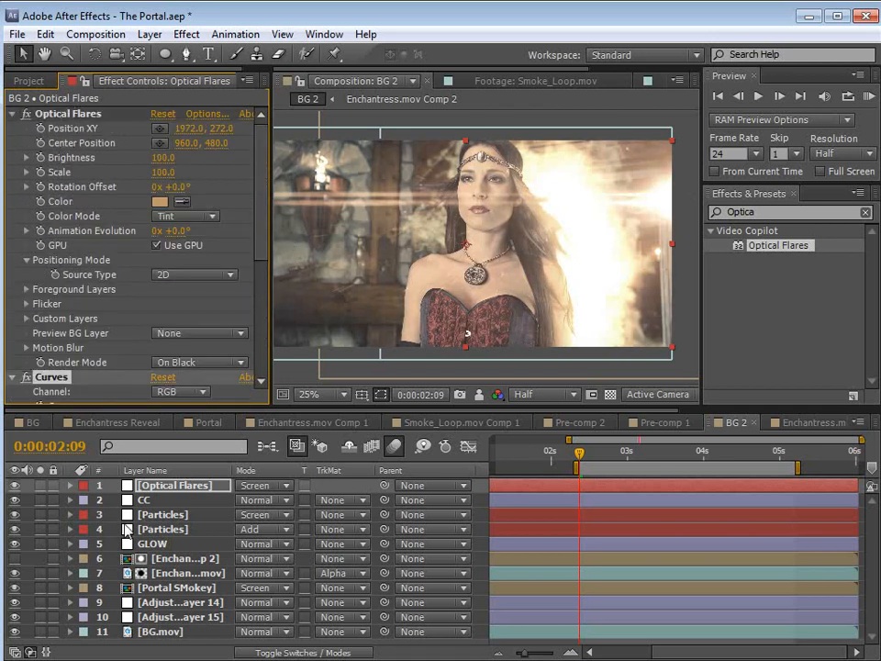
# Solo the flare, keyframe its position, brightness and scale at 2:09, and move it to 2016, 588 at 3:03.
pyautogui.click(40, 484)
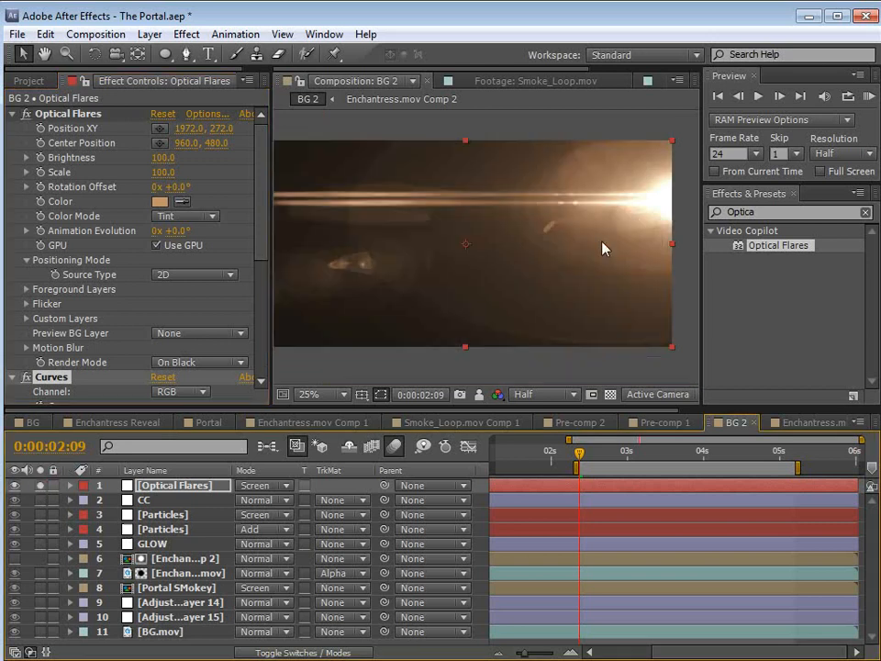
pyautogui.click(69, 115)
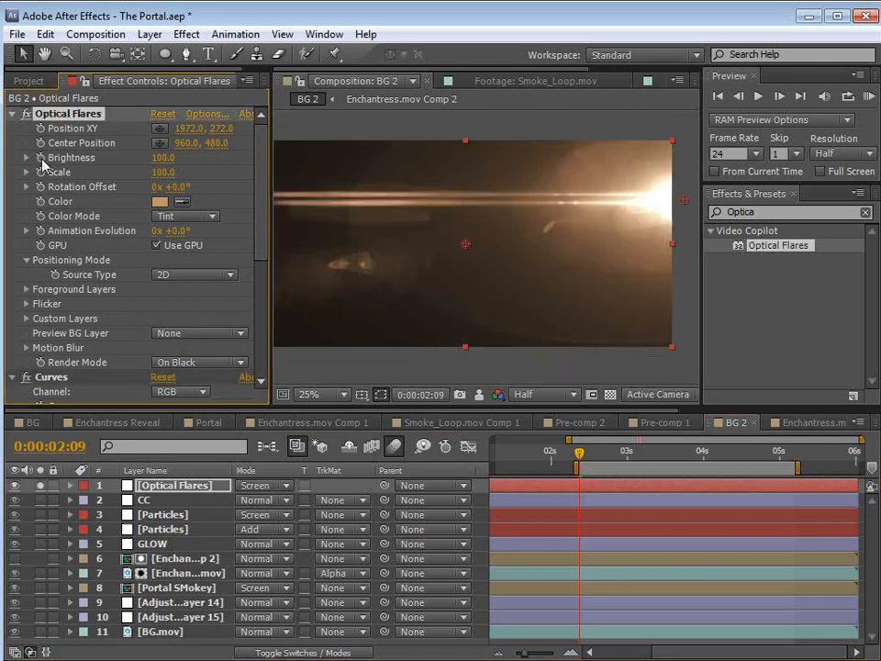
pyautogui.press('u')
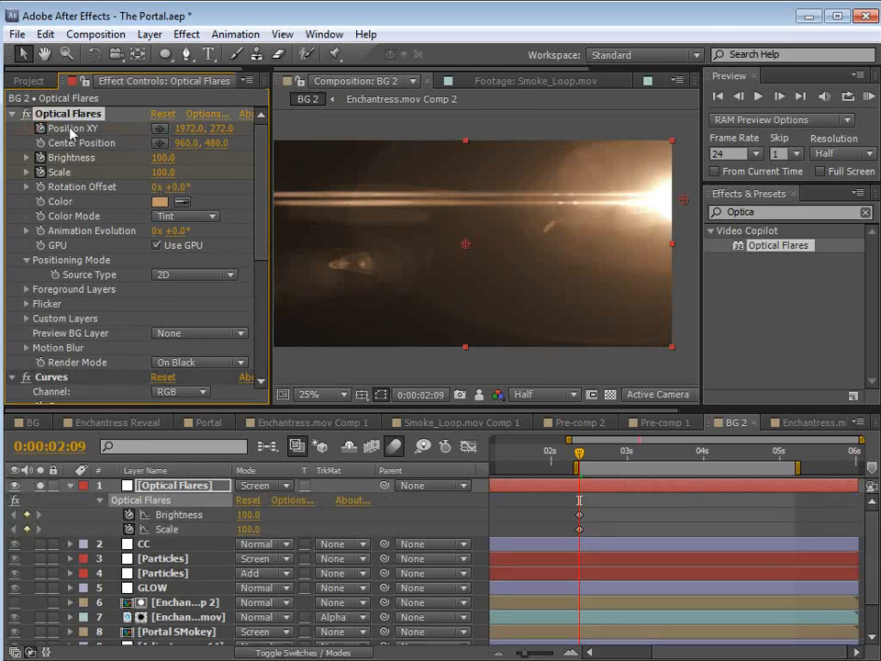
pyautogui.moveTo(584, 453); pyautogui.dragTo(636, 453)
pyautogui.moveTo(684, 204)
pyautogui.mouseDown()
pyautogui.moveTo(692, 231)
pyautogui.moveTo(672, 245)
pyautogui.moveTo(693, 267)
pyautogui.mouseUp()
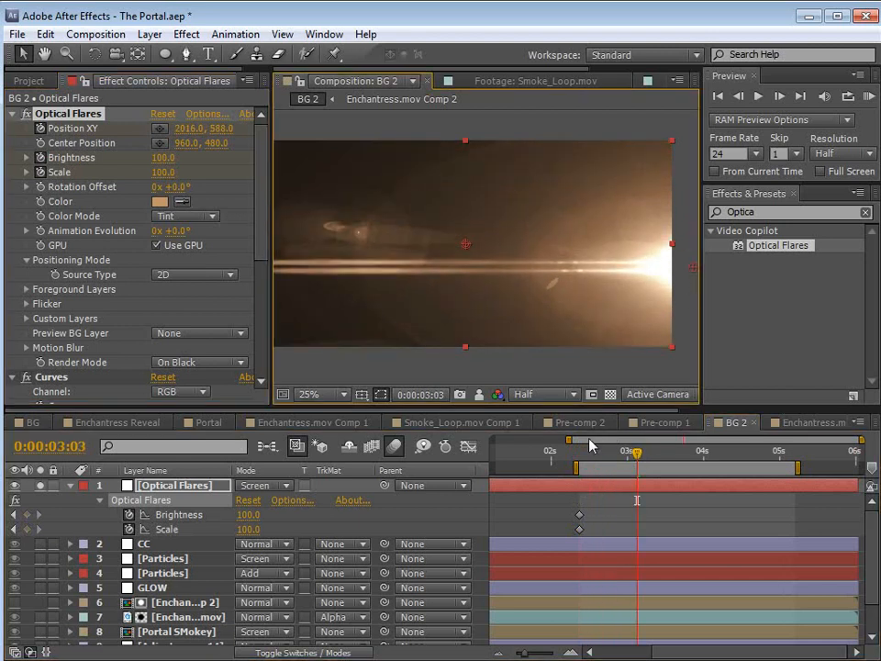
# Start the work area just before 2:09 and keyframe the flare's brightness at 0 there and 80 at 2:16.
pyautogui.moveTo(590, 450); pyautogui.dragTo(579, 477)
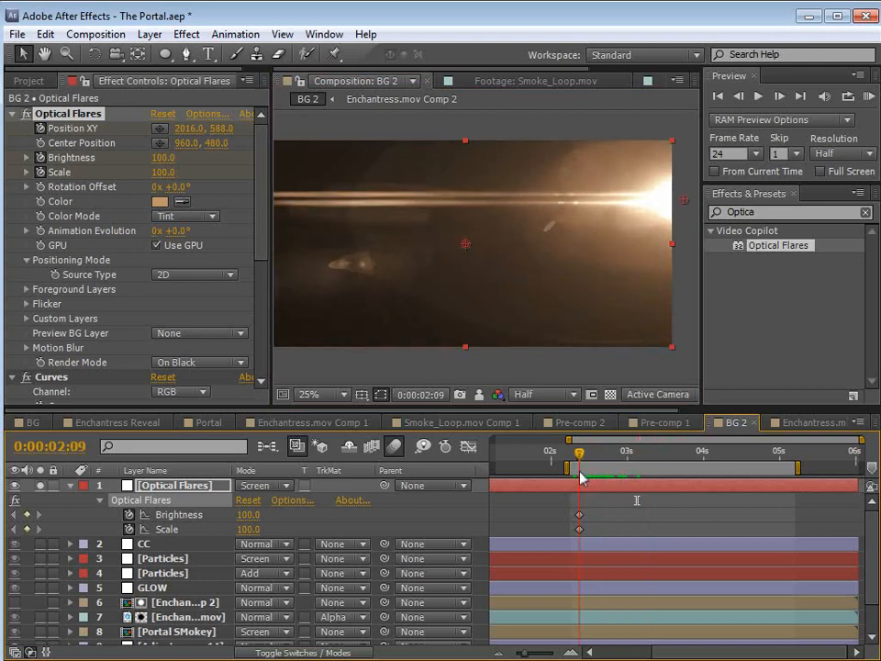
pyautogui.click(248, 515)
pyautogui.write('0')
pyautogui.press('Return')
pyautogui.moveTo(583, 460); pyautogui.dragTo(602, 463)
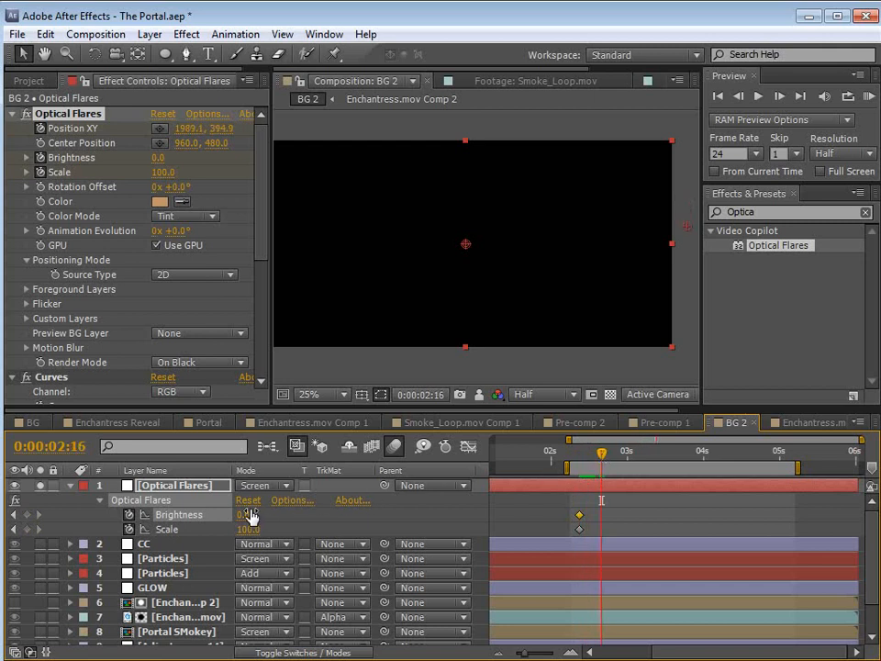
pyautogui.moveTo(251, 517); pyautogui.dragTo(266, 516)
# Keyframe the flare's brightness back to 0 at 3:01 and align that keyframe with the last position keyframe at 3:03.
pyautogui.moveTo(602, 453); pyautogui.dragTo(631, 468)
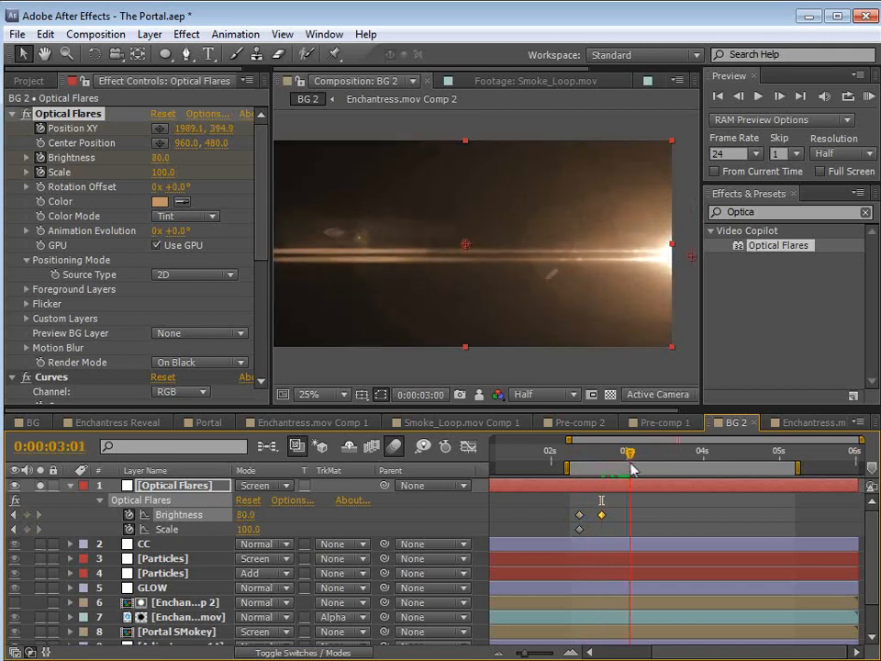
pyautogui.write('0')
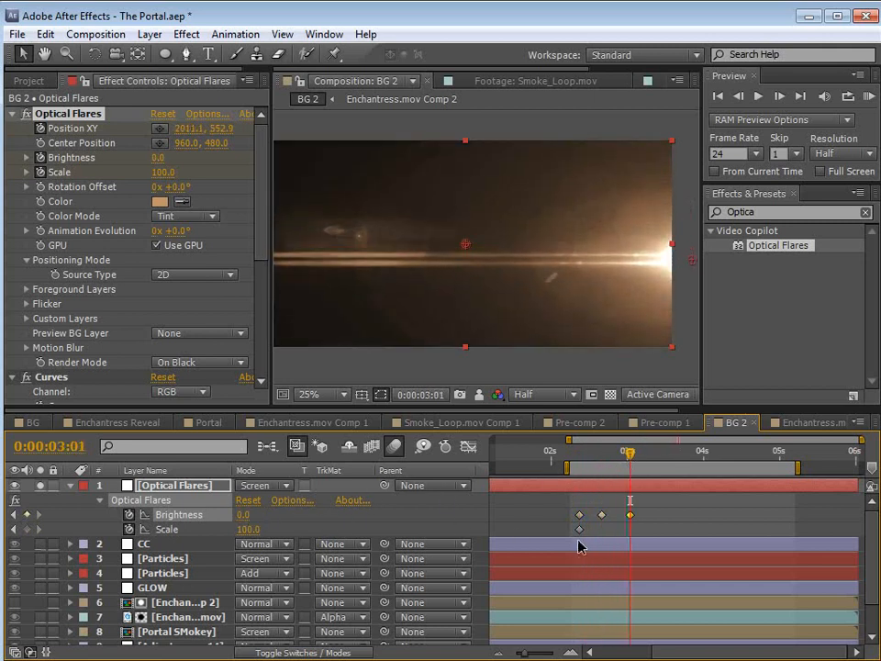
pyautogui.press('Return')
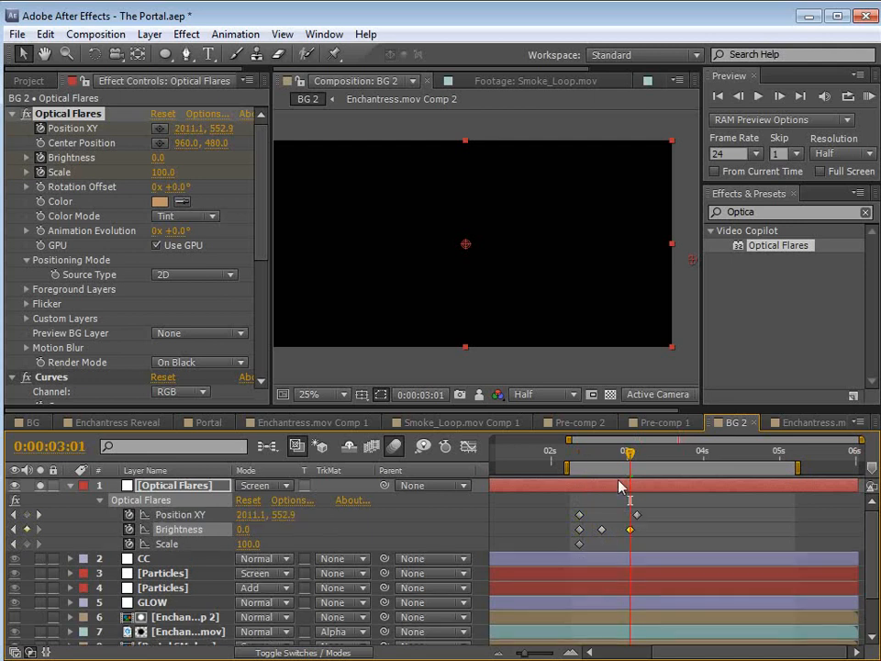
pyautogui.moveTo(629, 531); pyautogui.dragTo(636, 532)
pyautogui.moveTo(578, 455); pyautogui.dragTo(603, 510)
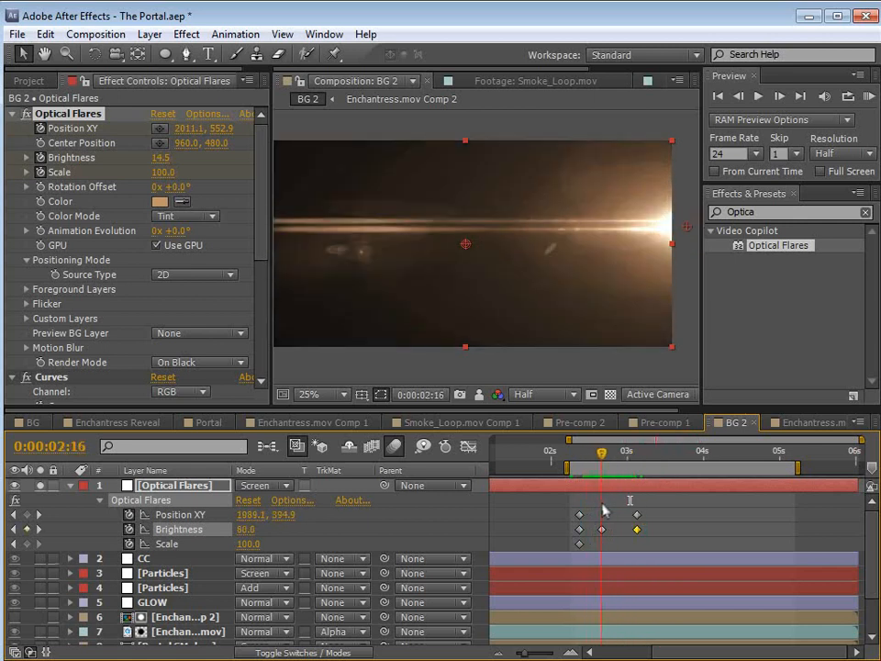
# Duplicate the Optical Flares layer and reveal the copy's keyframed properties.
pyautogui.click(607, 497)
pyautogui.click(613, 485)
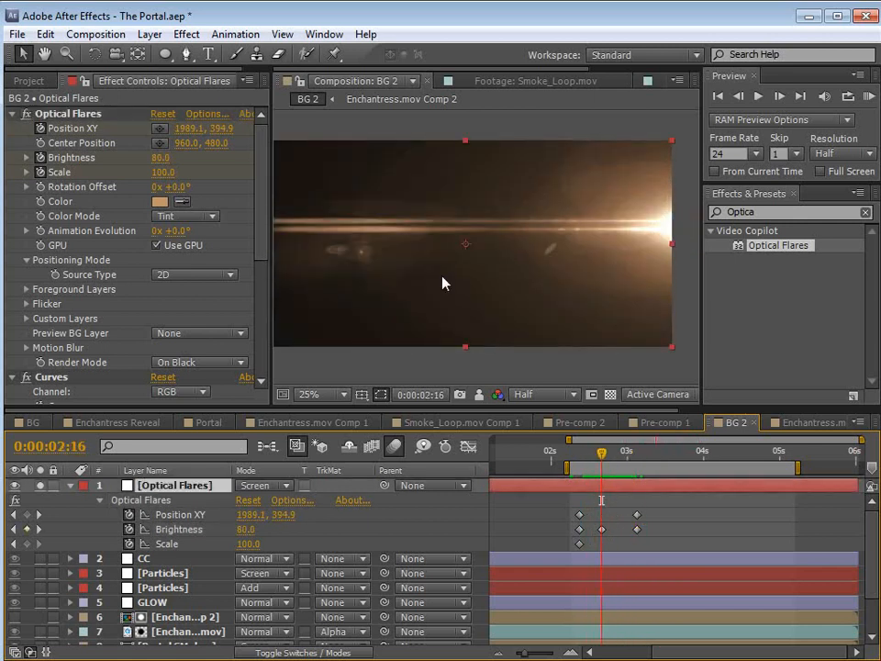
pyautogui.click(44, 37)
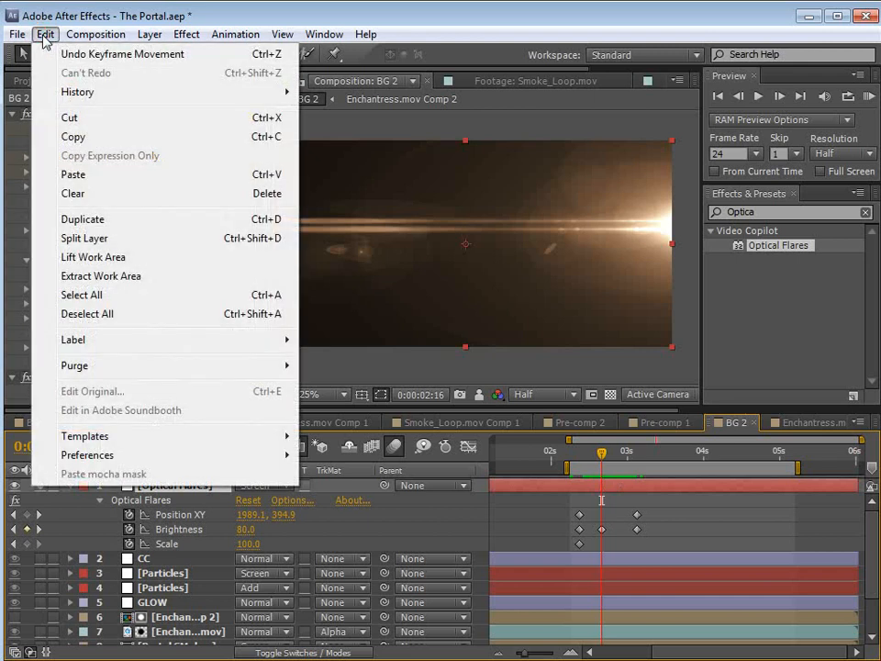
pyautogui.click(83, 220)
pyautogui.press('u')
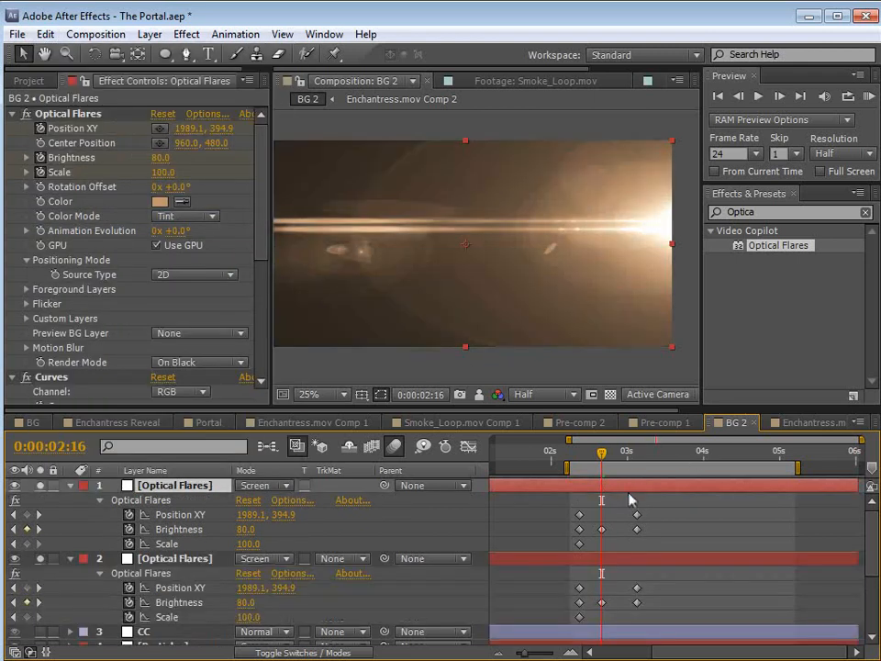
# Move the top flare copy to the frame's opposite side, at -124, 712 for 2:09 and -160, 252 for 3:03.
pyautogui.click(580, 455)
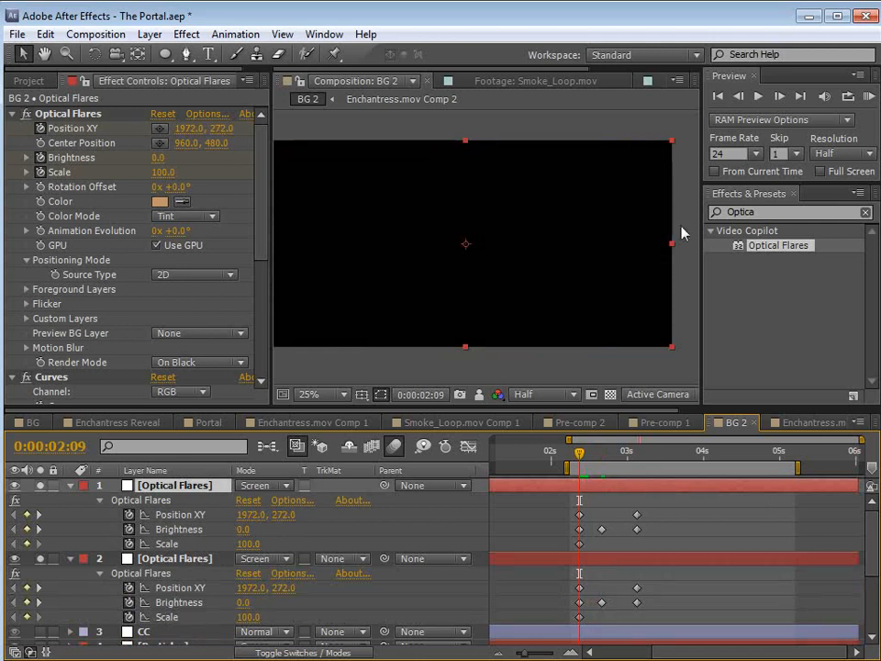
pyautogui.press(',')
pyautogui.click(67, 113)
pyautogui.moveTo(587, 228); pyautogui.dragTo(362, 276)
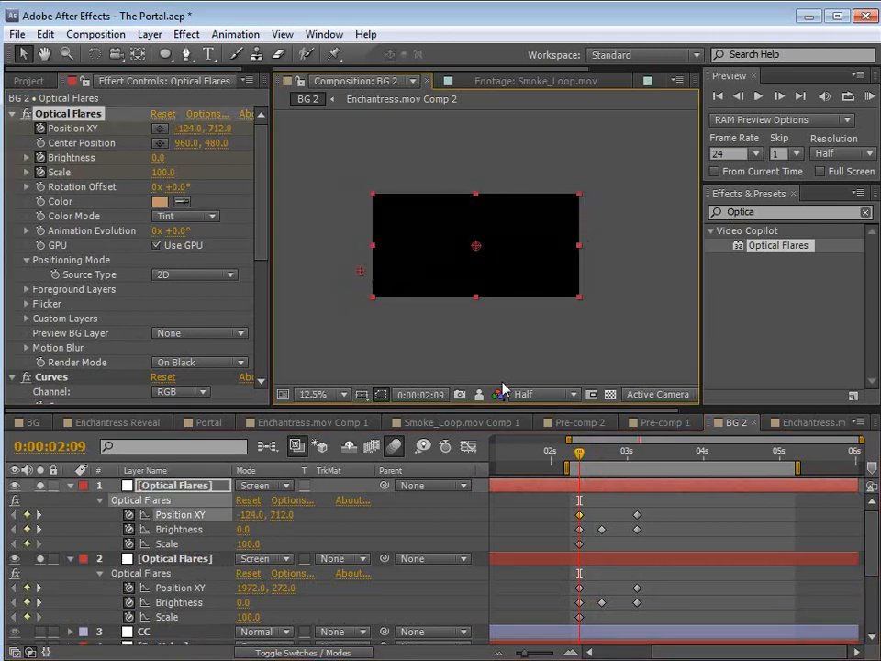
pyautogui.moveTo(581, 456); pyautogui.dragTo(637, 453)
pyautogui.moveTo(587, 259); pyautogui.dragTo(356, 271)
pyautogui.moveTo(353, 230); pyautogui.dragTo(354, 230)
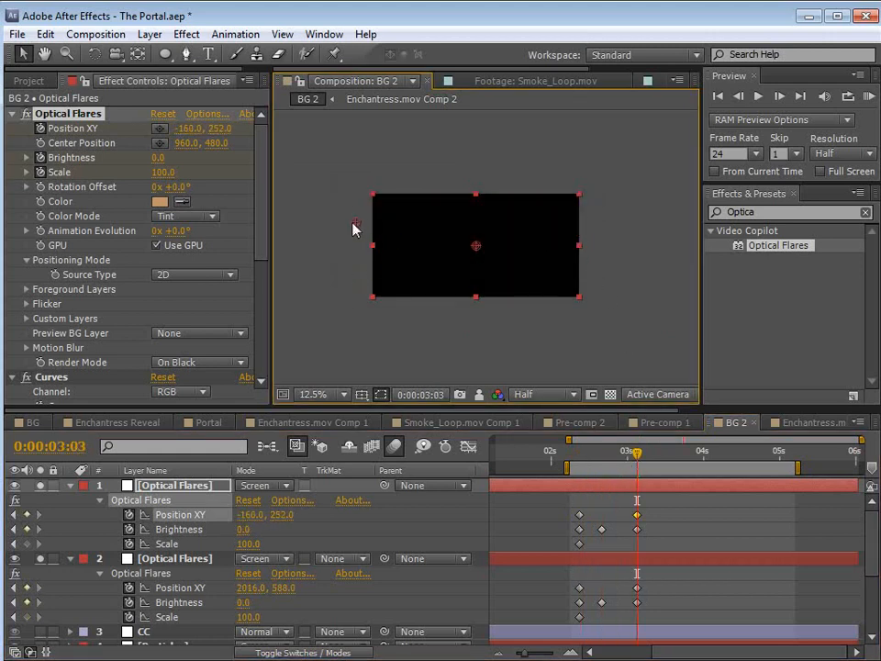
# Move the flare copy's end position out to -480, 516 and slide its layer about 0.6 seconds earlier.
pyautogui.moveTo(633, 455); pyautogui.dragTo(568, 494)
pyautogui.click(653, 458)
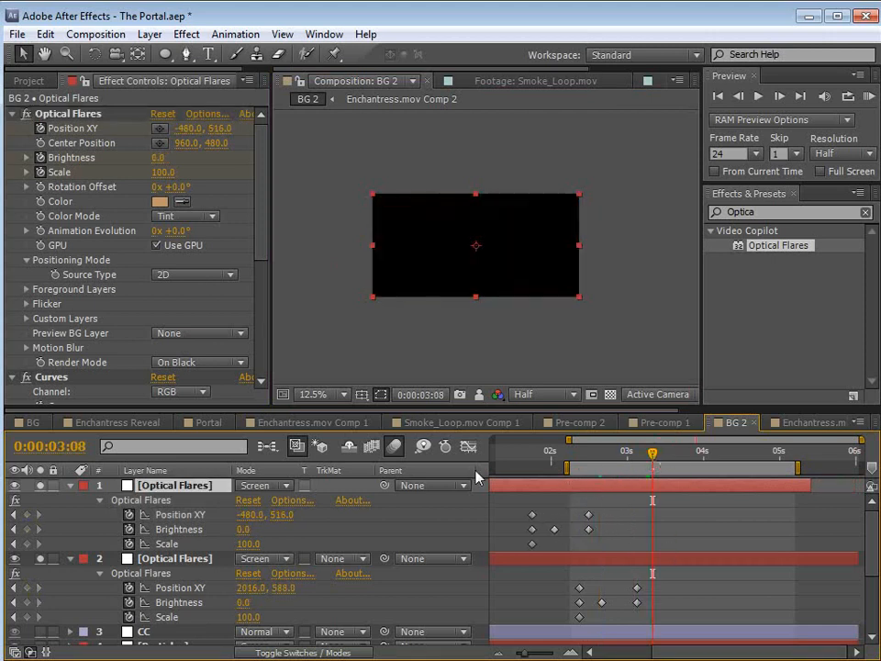
# Turn off solo for the flares and collapse the properties of both Optical Flares layers.
pyautogui.click(40, 485)
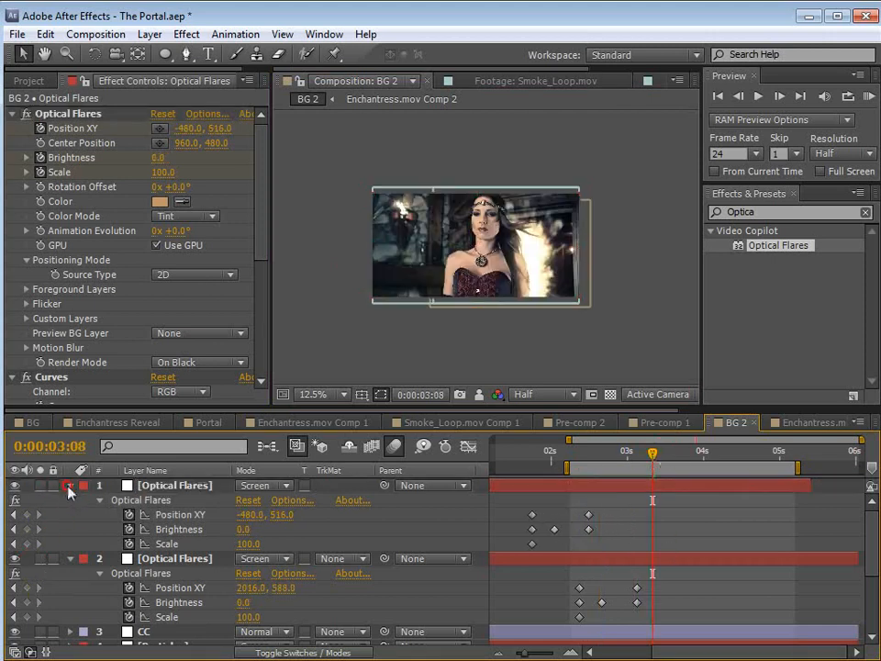
pyautogui.click(69, 486)
pyautogui.click(71, 499)
# Slide the original flare layer later so its brightness peak falls at 3:00, and raise that peak to 180.
pyautogui.moveTo(605, 460); pyautogui.dragTo(626, 454)
pyautogui.click(594, 487)
pyautogui.click(581, 500)
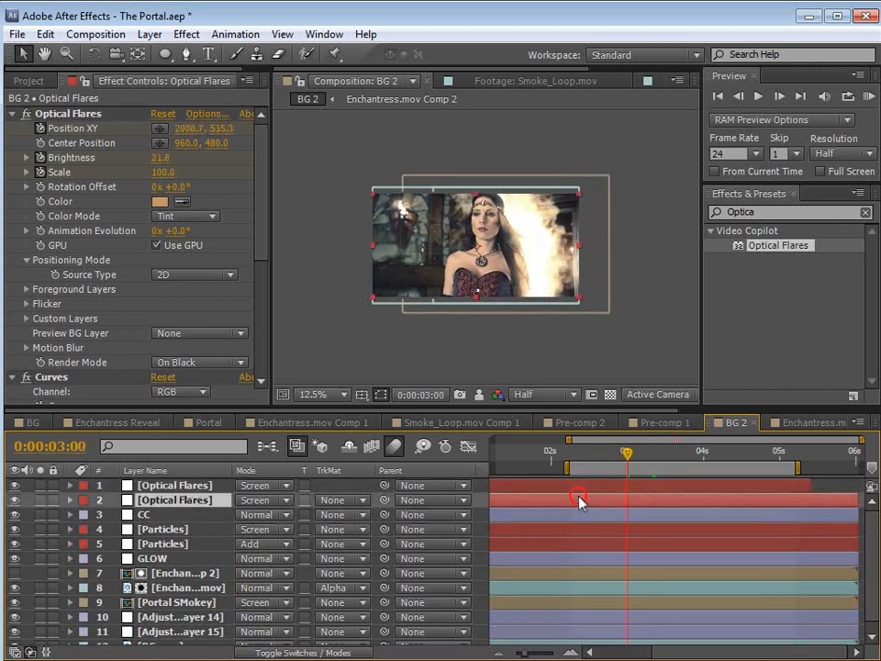
pyautogui.press('u')
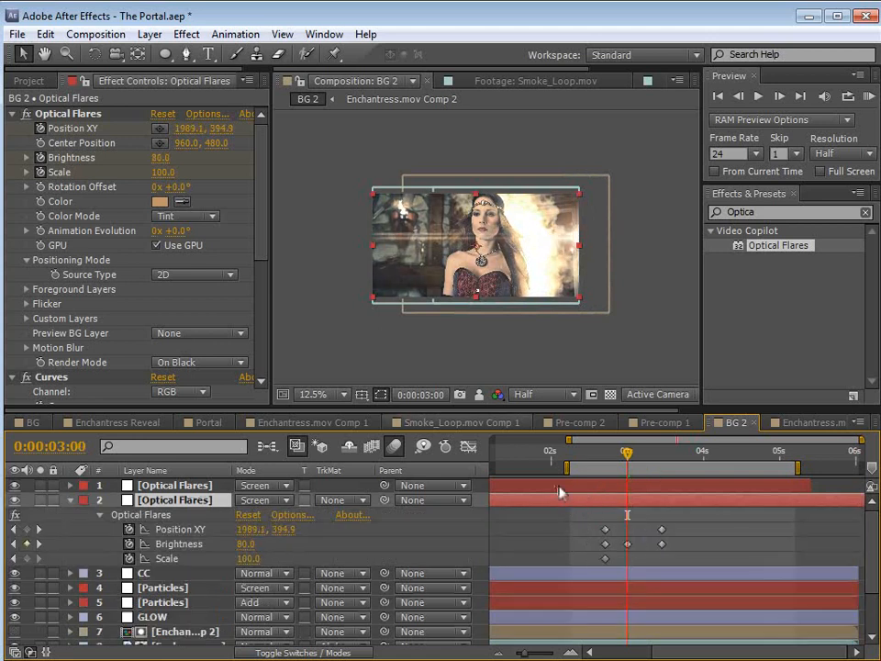
pyautogui.moveTo(161, 157); pyautogui.dragTo(253, 158)
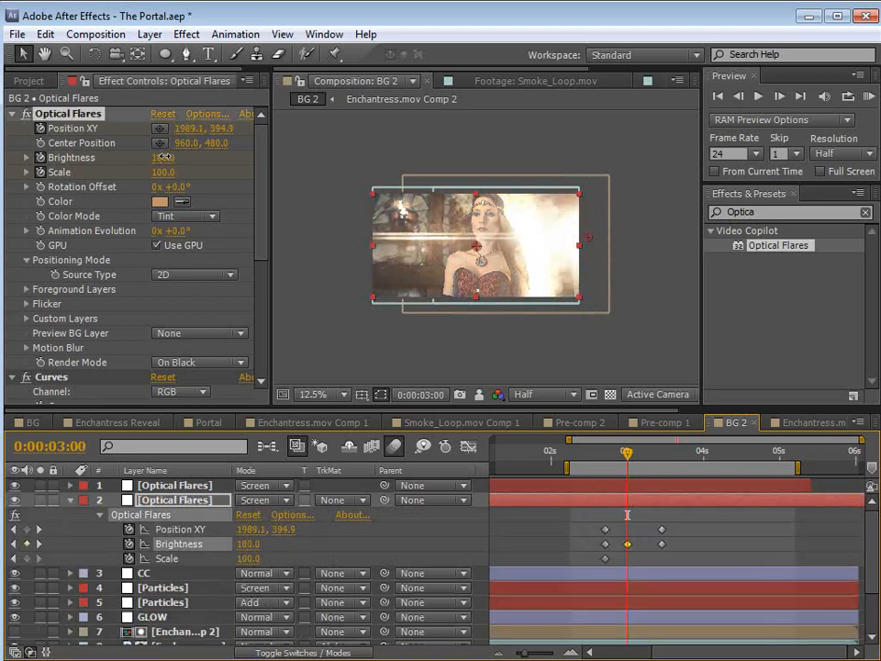
# Slide the top flare copy slightly later so its first keyframes fall at about 2:00.
pyautogui.click(619, 490)
pyautogui.press('u')
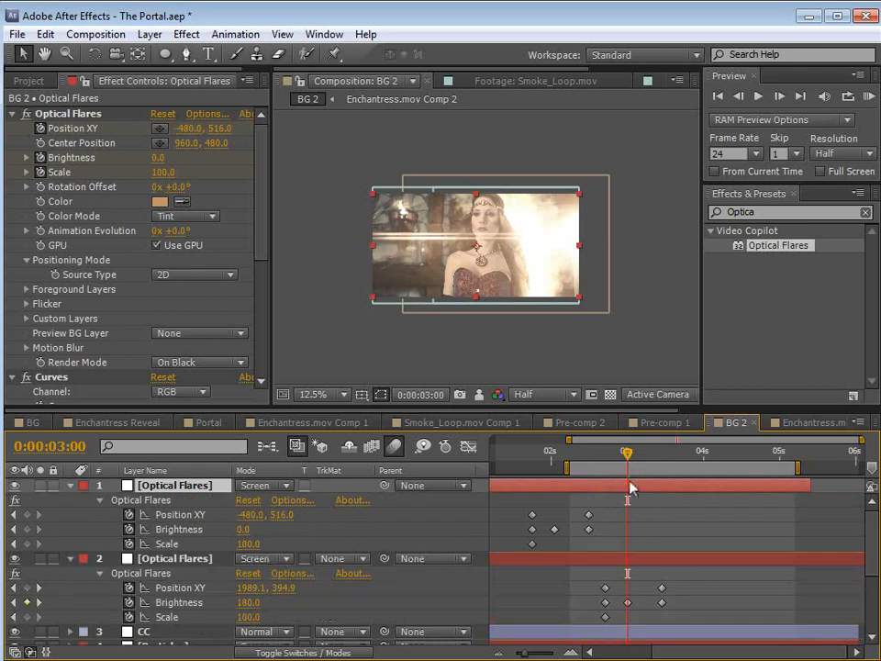
pyautogui.moveTo(547, 454); pyautogui.dragTo(622, 484)
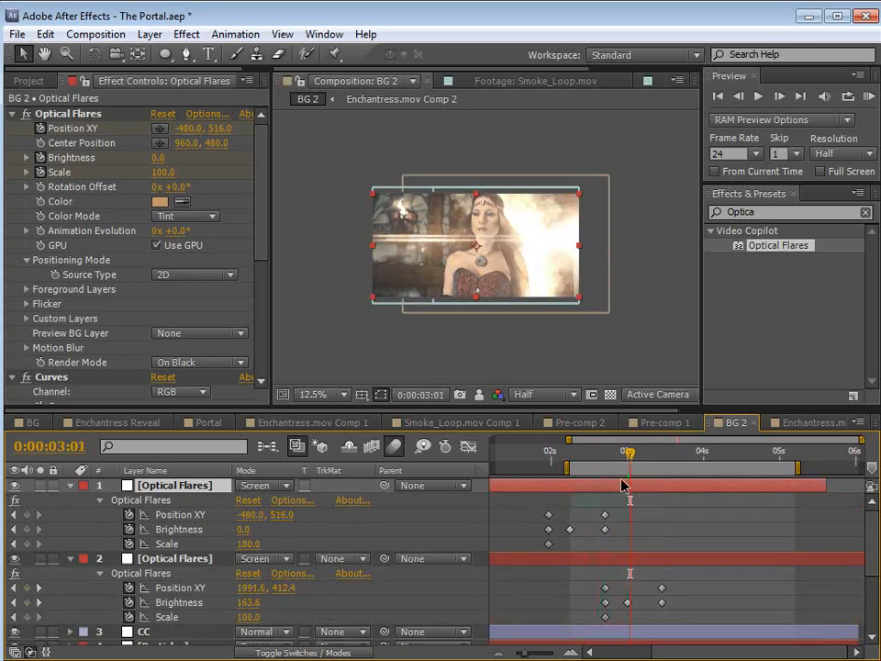
pyautogui.press('.')
# Remove the scale keyframing from the original flare and set its scale to 160.
pyautogui.click(647, 555)
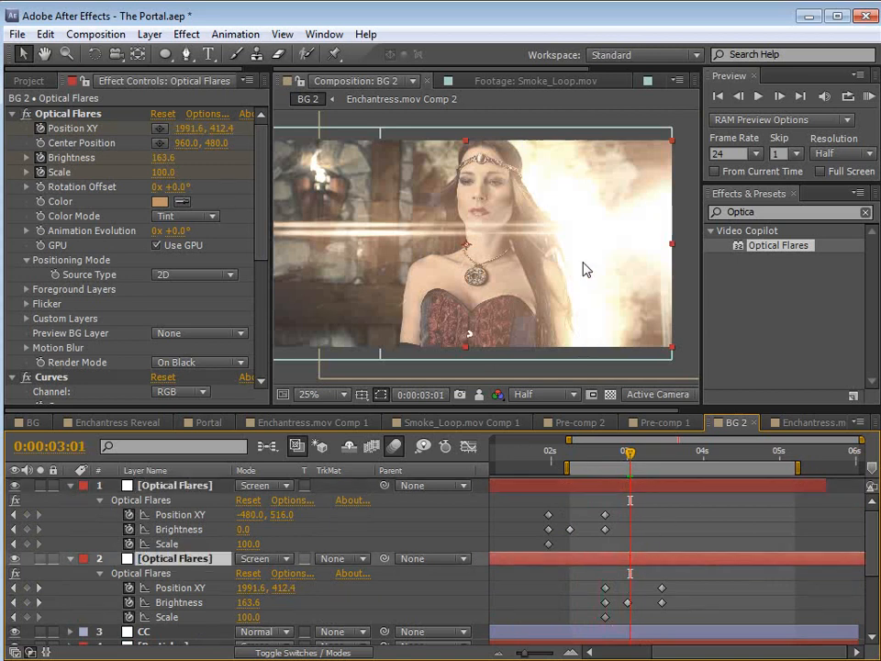
pyautogui.click(111, 180)
pyautogui.moveTo(164, 172); pyautogui.dragTo(169, 172)
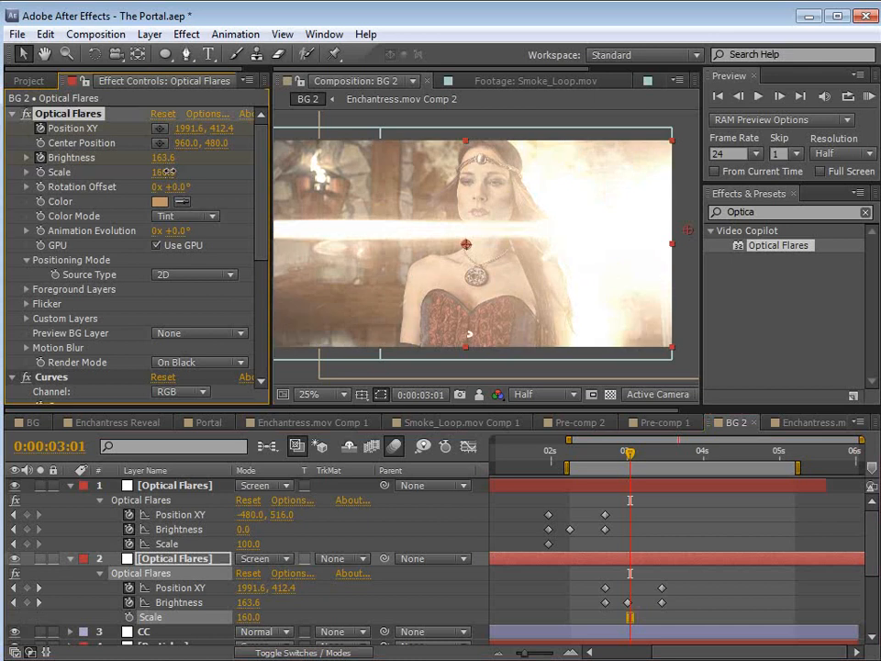
# Set the original flare's peak brightness keyframe to 100.
pyautogui.click(629, 605)
pyautogui.moveTo(160, 158); pyautogui.dragTo(158, 158)
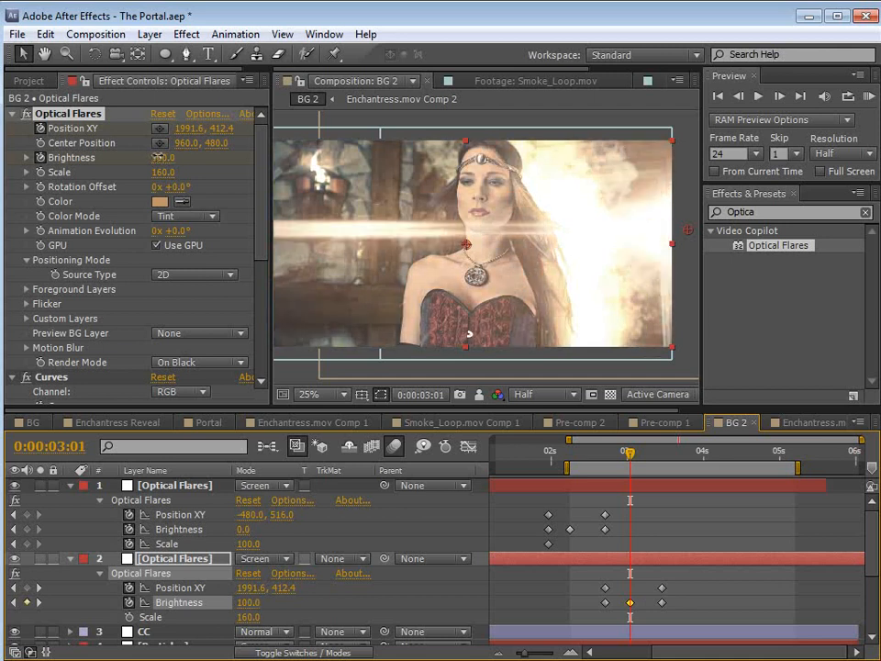
# Try softening the original flare with a Box Blur that repeats edge pixels and has a blur radius of 63.
pyautogui.click(184, 35)
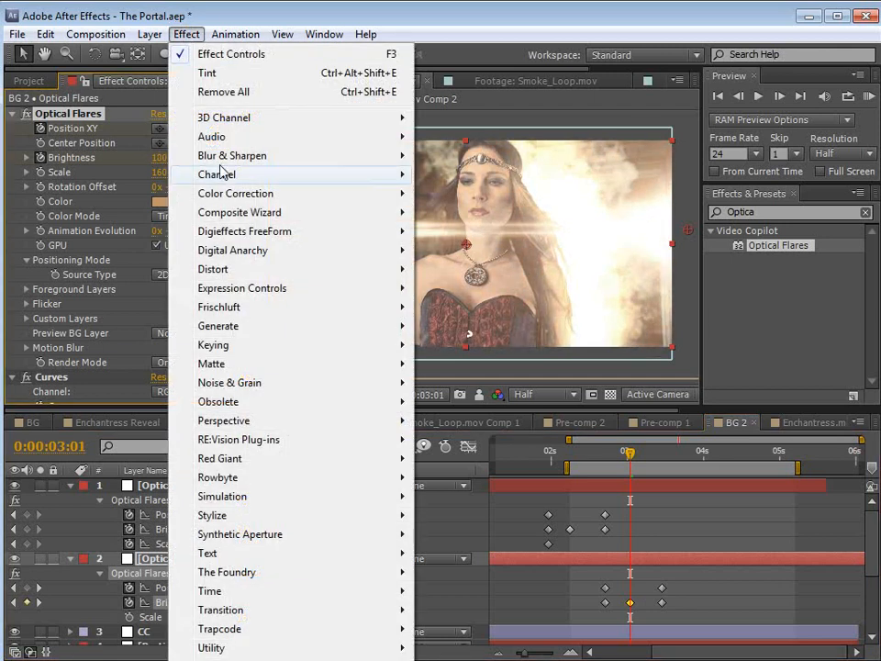
pyautogui.moveTo(232, 152)
pyautogui.click(458, 174)
pyautogui.click(156, 396)
pyautogui.moveTo(167, 348); pyautogui.dragTo(203, 344)
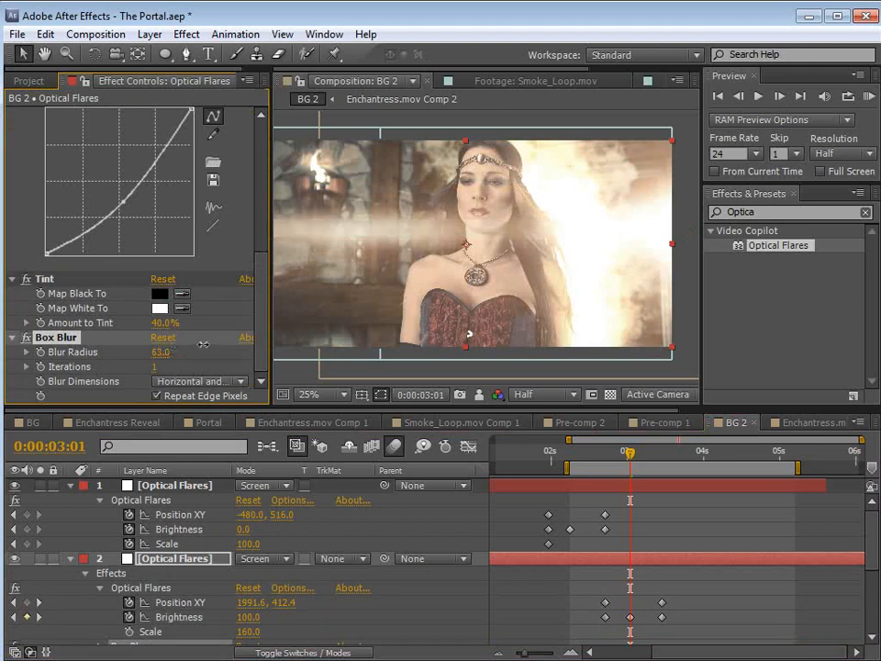
# Review the flare timing, then play the finished portal shot in the Demon Cam movie as a reference and return to the BG 2 composition.
pyautogui.moveTo(601, 447); pyautogui.dragTo(632, 493)
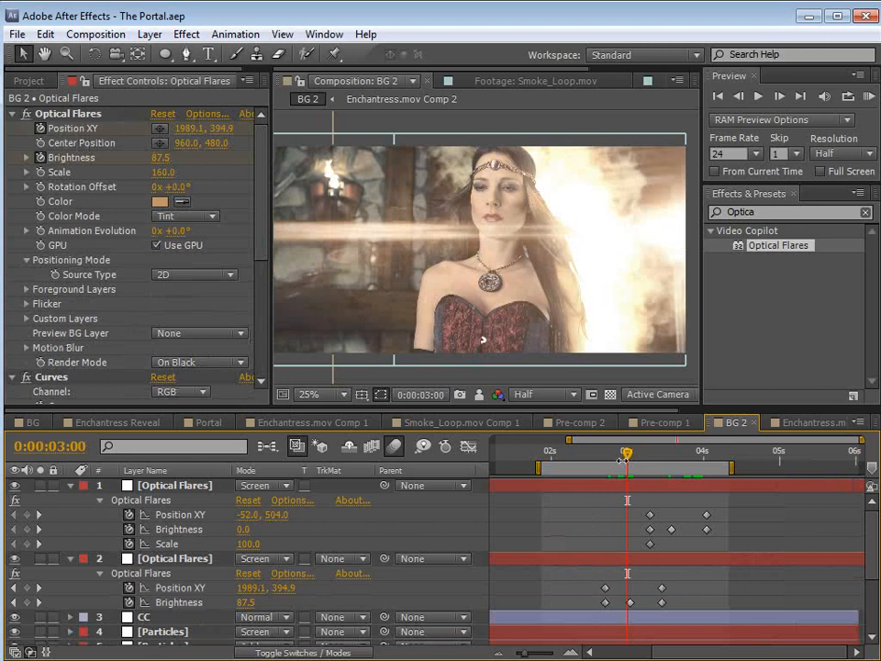
pyautogui.moveTo(622, 460); pyautogui.dragTo(712, 465)
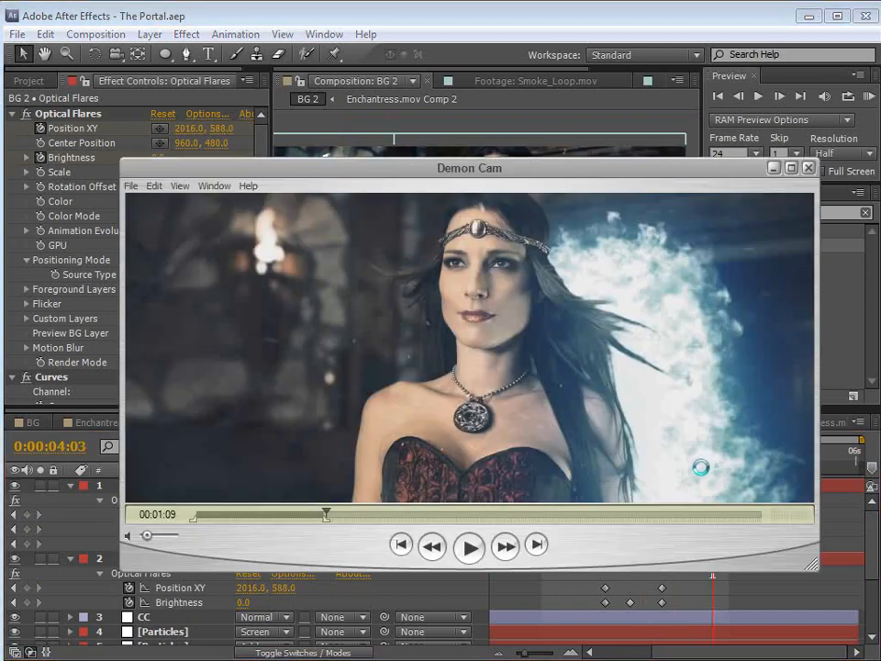
pyautogui.moveTo(399, 182); pyautogui.dragTo(402, 176)
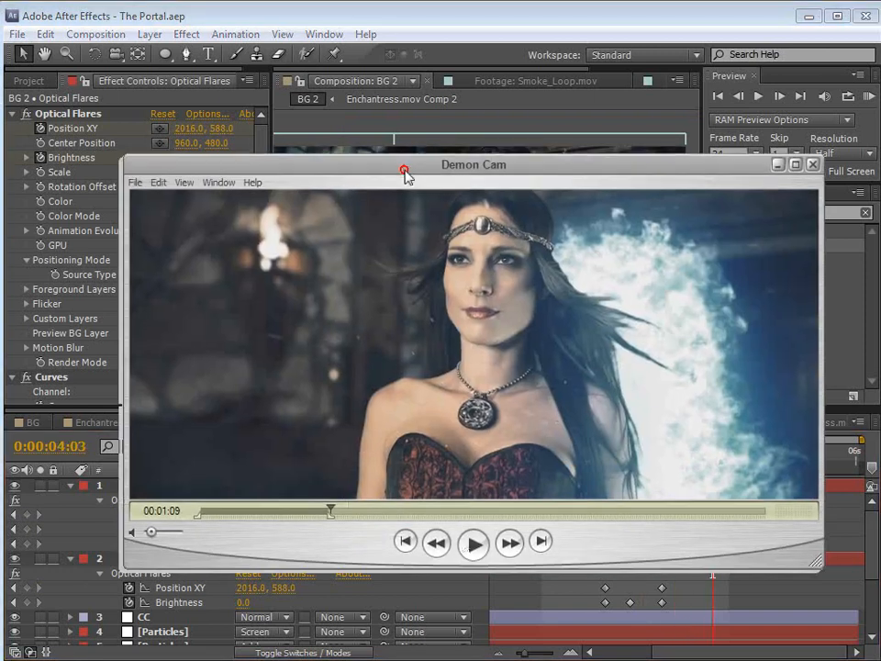
pyautogui.click(468, 547)
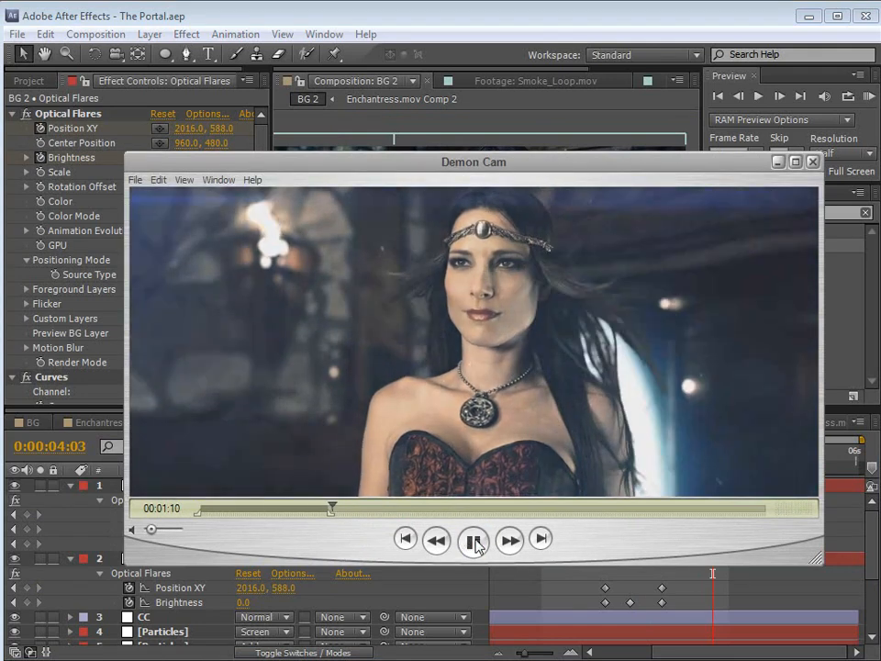
pyautogui.click(475, 541)
pyautogui.moveTo(338, 512); pyautogui.dragTo(322, 508)
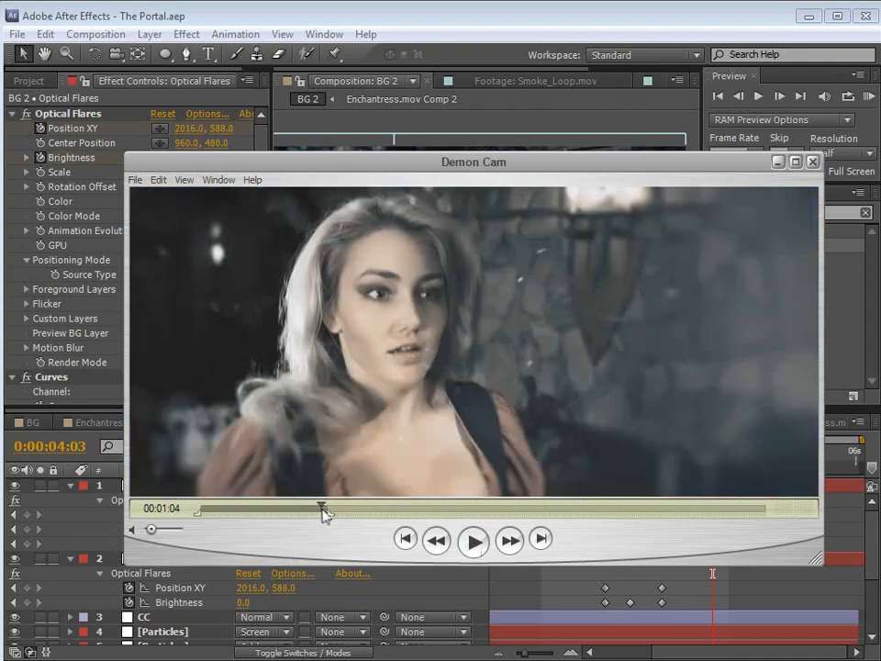
pyautogui.click(474, 542)
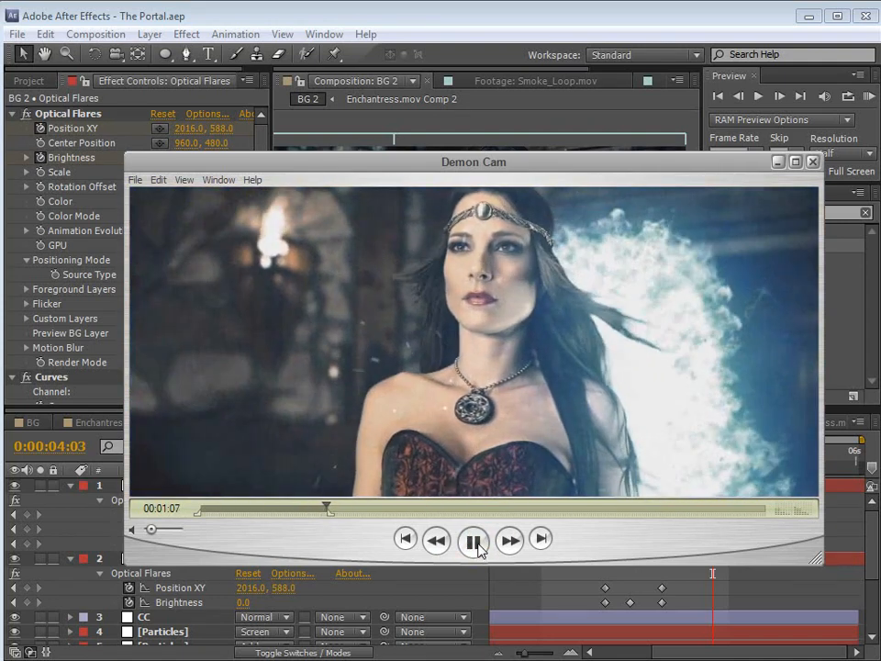
pyautogui.click(474, 541)
pyautogui.click(370, 7)
# Lower the original flare's brightness keyframe at 3:01 and check the flare through to 3:14.
pyautogui.moveTo(705, 463); pyautogui.dragTo(631, 486)
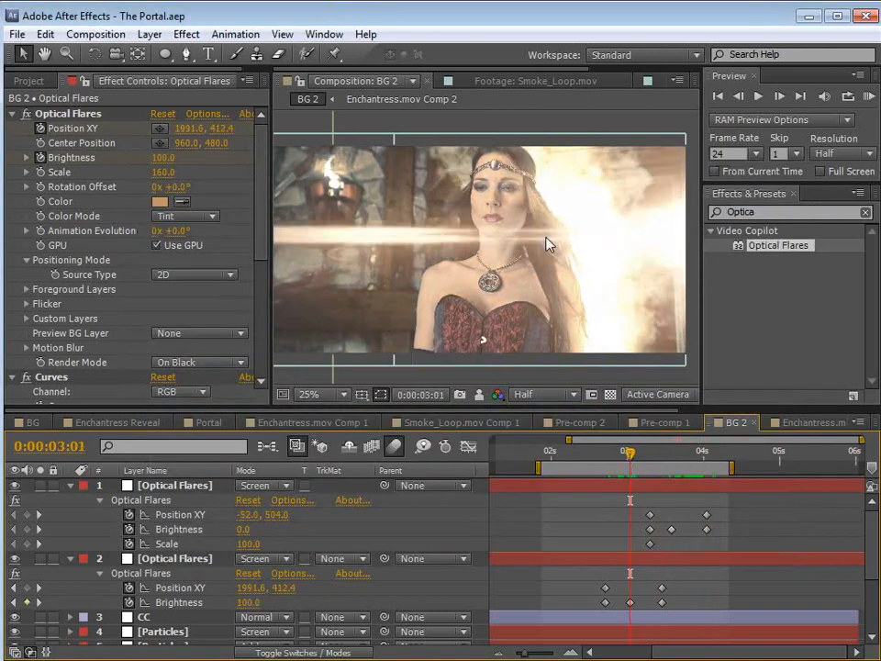
pyautogui.moveTo(252, 605); pyautogui.dragTo(220, 606)
pyautogui.moveTo(626, 464); pyautogui.dragTo(678, 484)
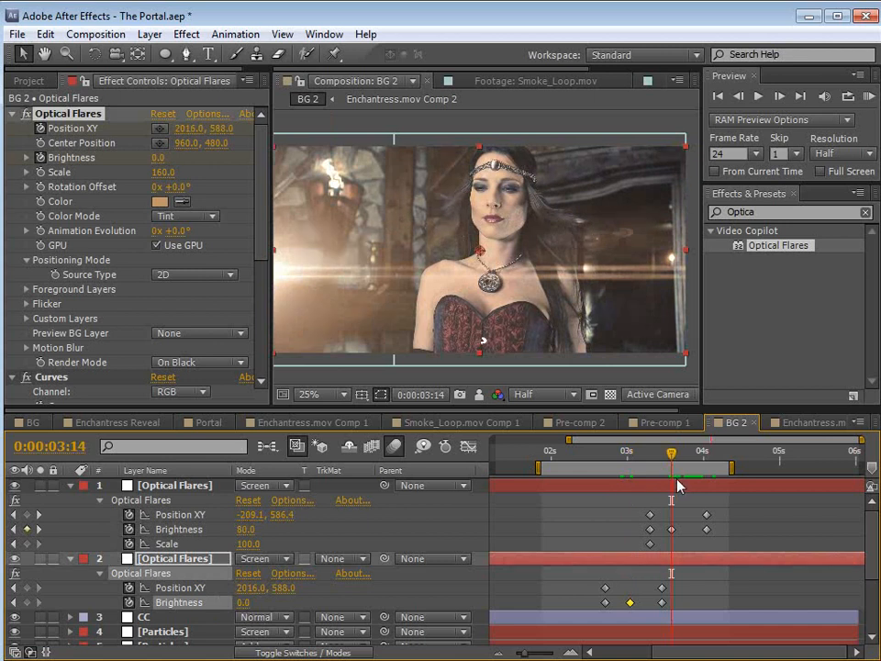
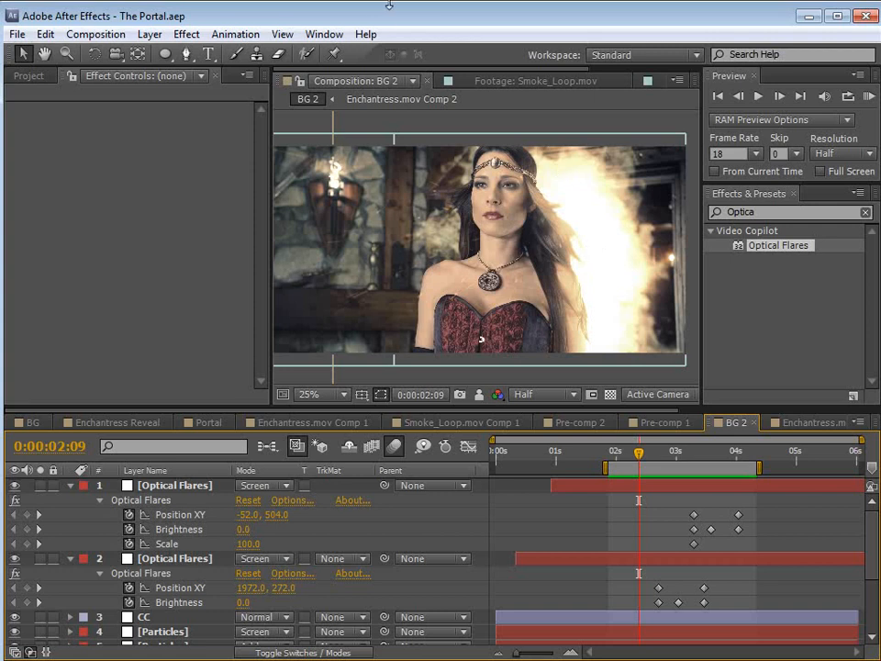
# Open the Enchantress Reveal composition, inspect the reveal around 1:16, and preview the animation.
pyautogui.click(106, 422)
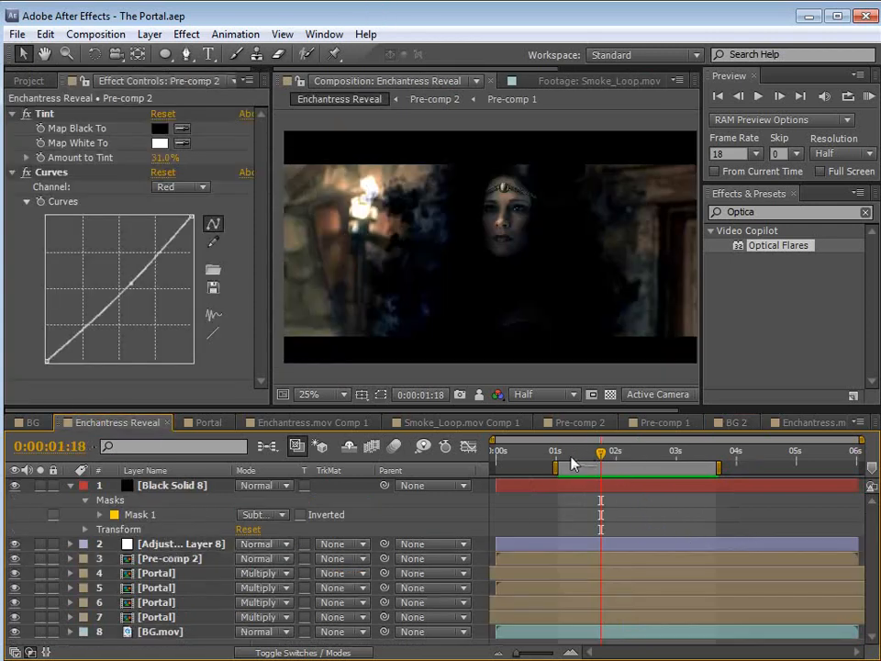
pyautogui.click(569, 455)
pyautogui.moveTo(569, 459); pyautogui.dragTo(592, 461)
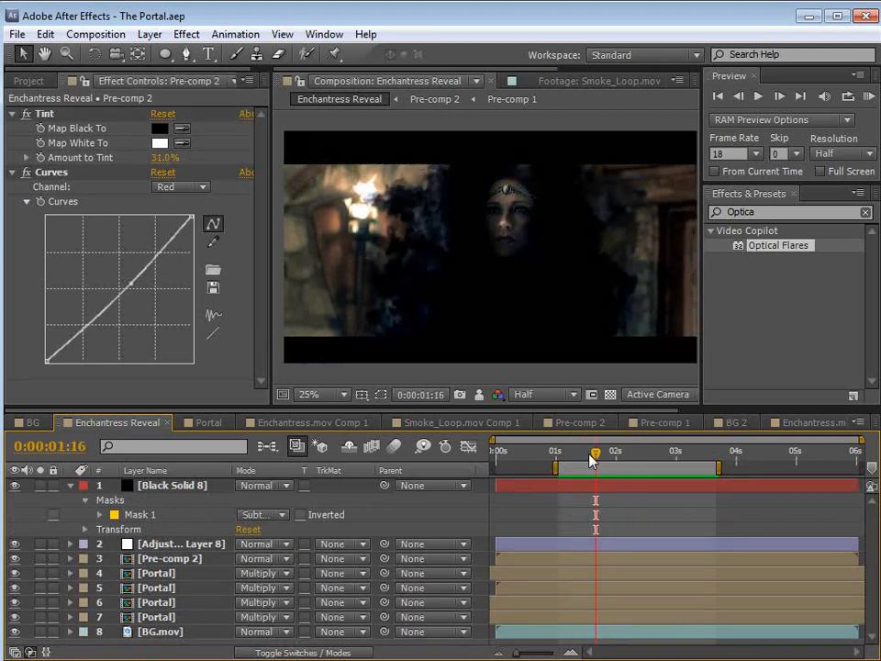
pyautogui.press('KP_0')
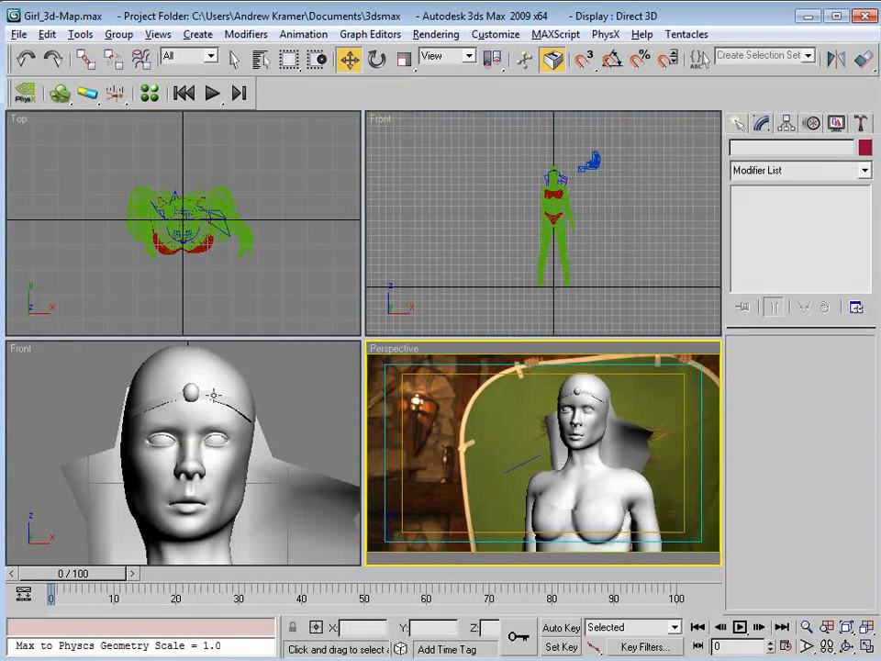
# Maximize the perspective view and compare the shaded and wireframe girl model with the green-screen footage behind it.
pyautogui.click(198, 395)
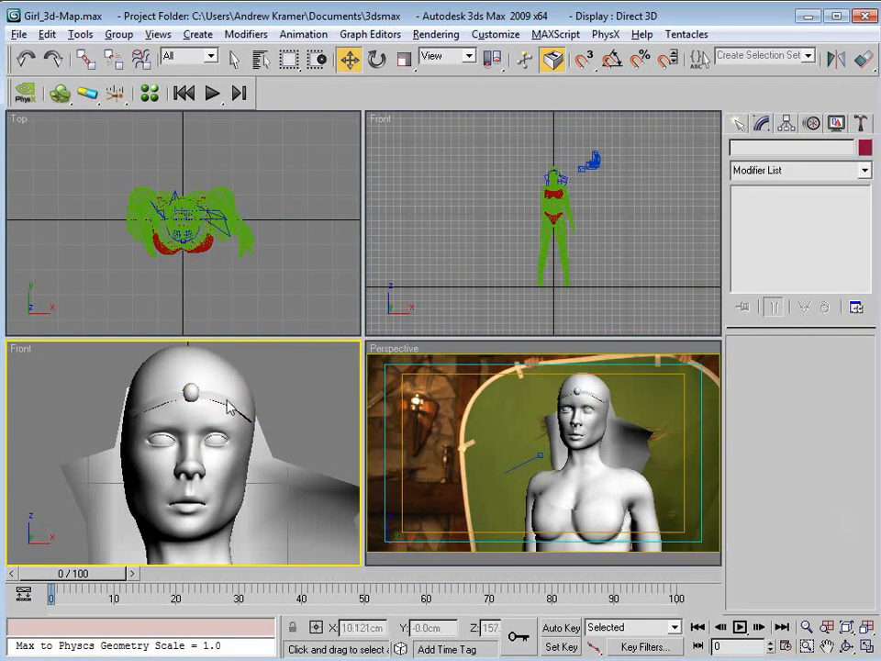
pyautogui.click(416, 349)
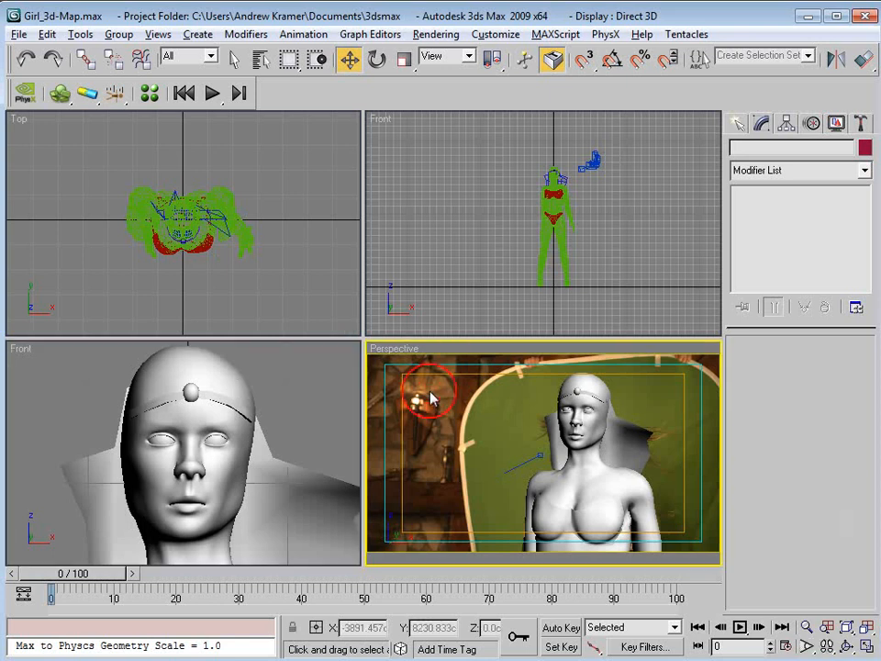
pyautogui.hotkey('alt', 'w')
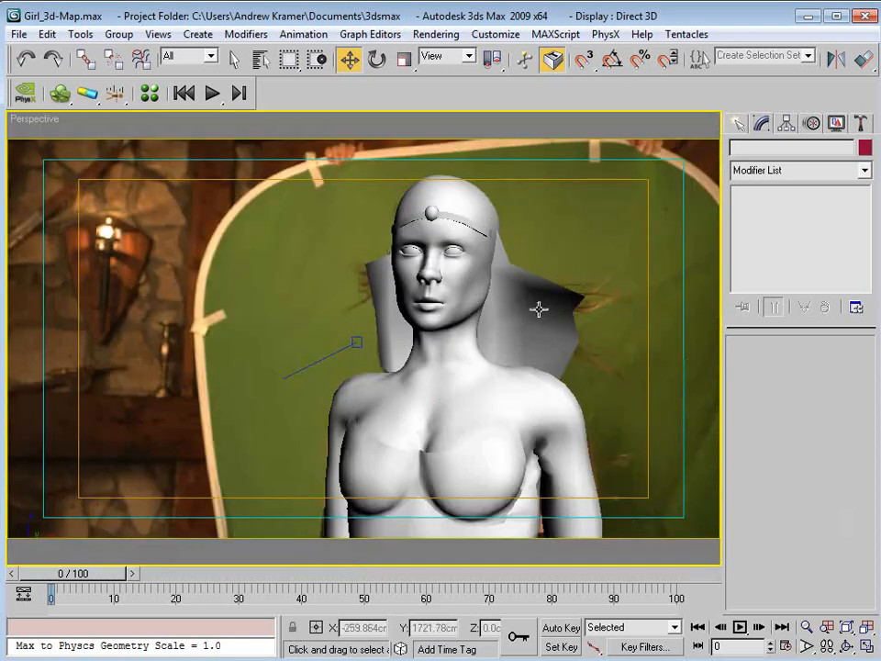
pyautogui.click(543, 341)
pyautogui.click(590, 277)
pyautogui.press('F3')
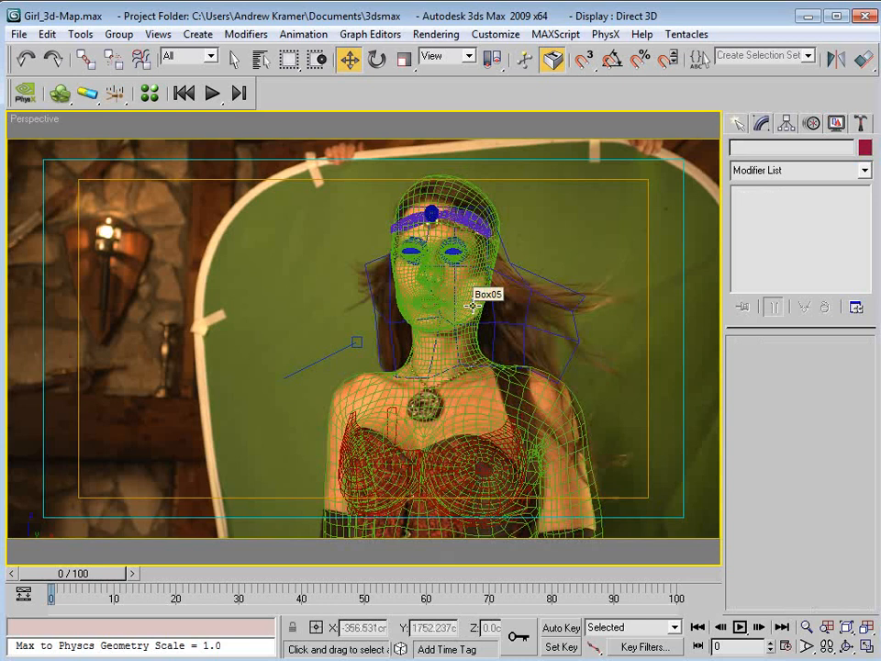
pyautogui.press('F3')
pyautogui.click(609, 244)
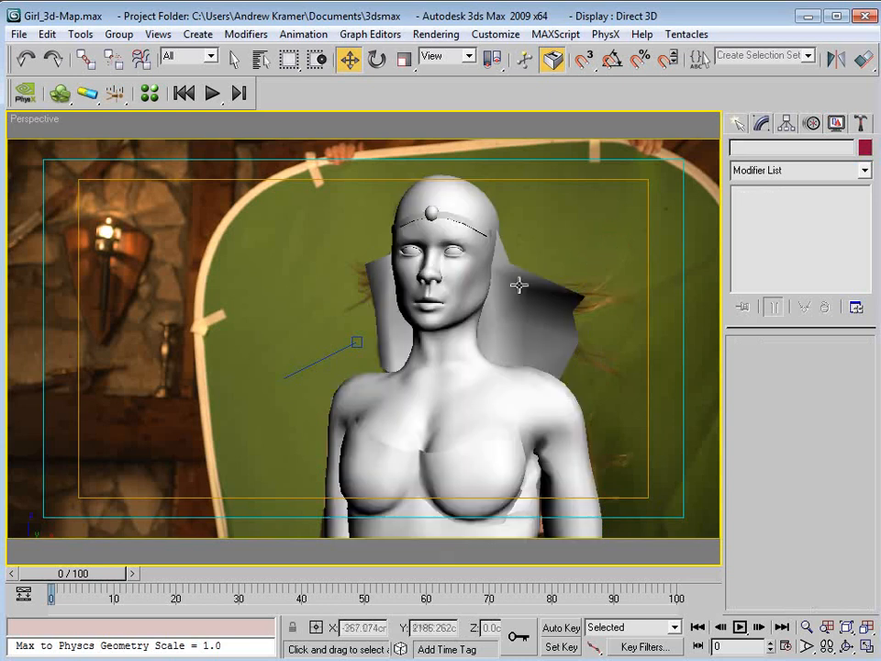
pyautogui.press('F3')
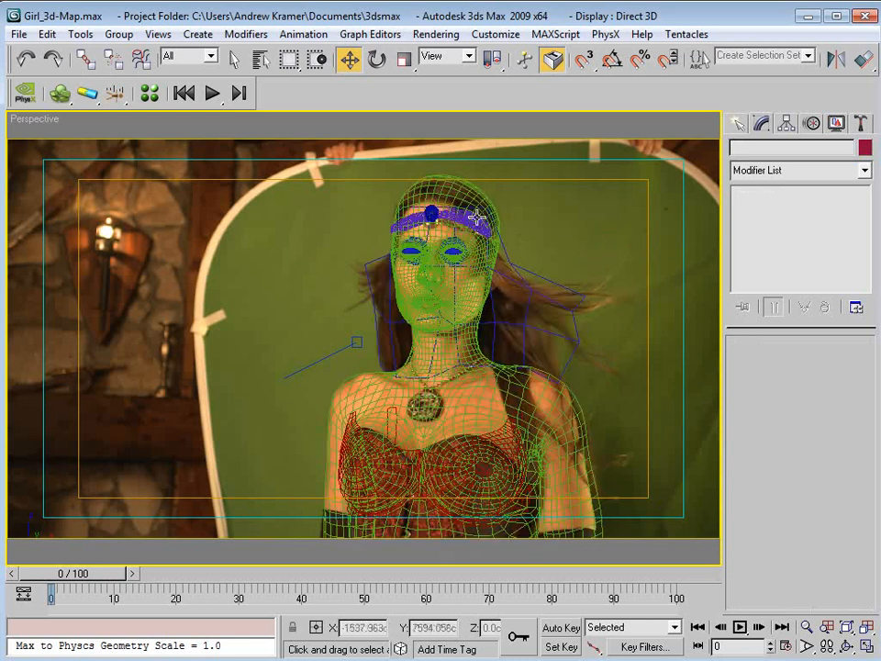
# Select the body mesh and, at the vertex level of Edit Poly, select two vertices on the shoulder below the windblown hair.
pyautogui.click(445, 241)
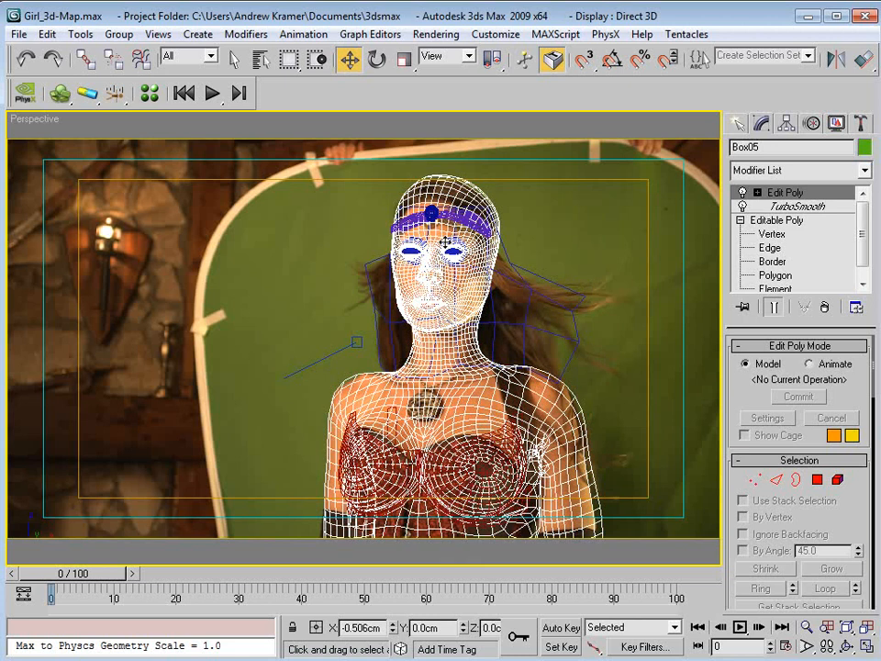
pyautogui.click(758, 193)
pyautogui.click(787, 207)
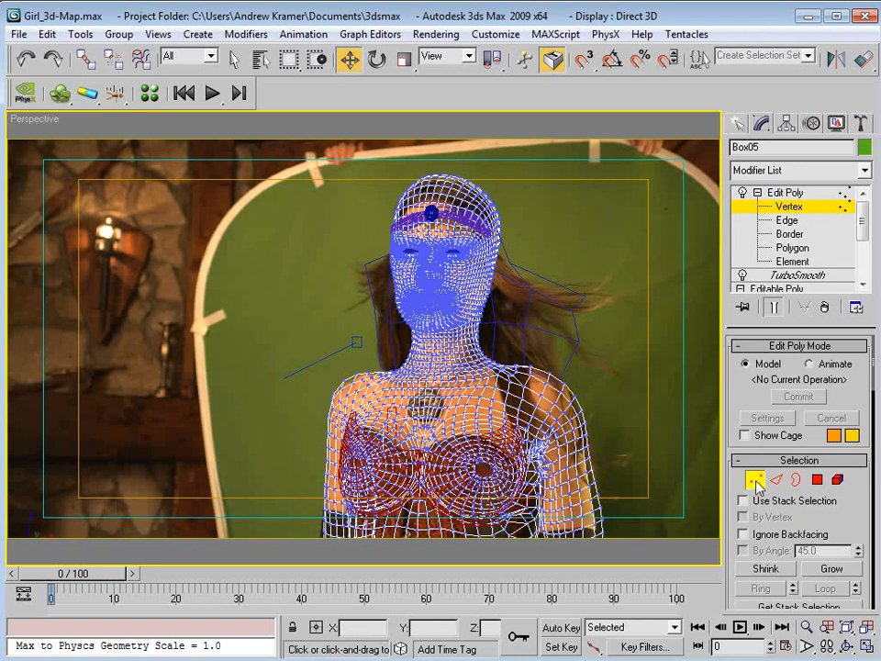
pyautogui.moveTo(580, 354); pyautogui.dragTo(548, 369)
# Set the soft selection falloff to 9.828 cm and nudge the selected shoulder vertices.
pyautogui.moveTo(844, 532); pyautogui.dragTo(842, 339)
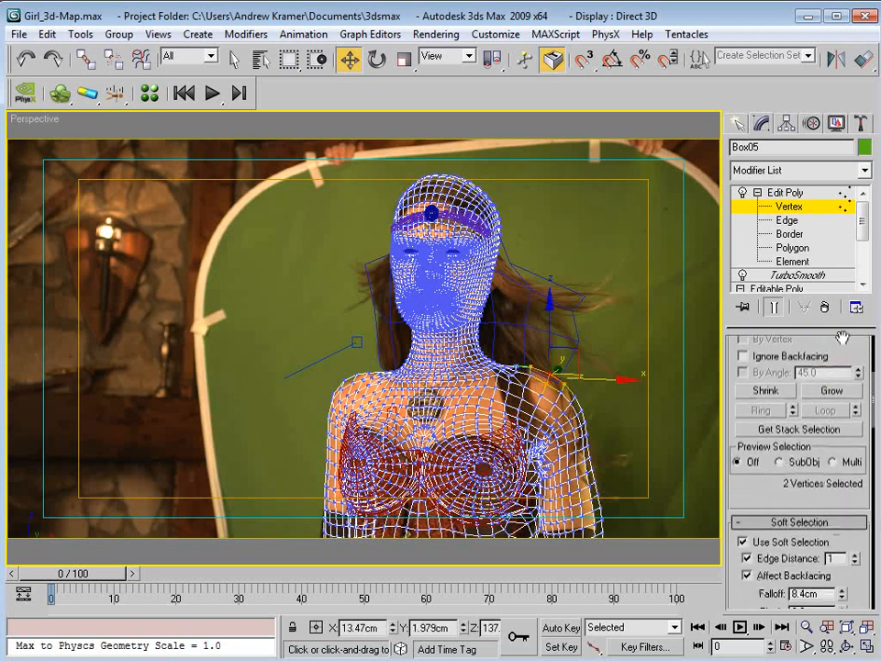
pyautogui.scroll(-2, 770, 440)
pyautogui.moveTo(841, 553); pyautogui.dragTo(842, 538)
pyautogui.moveTo(576, 356); pyautogui.dragTo(575, 352)
# Select a single vertex on the outer edge of the same shoulder and nudge it slightly inward.
pyautogui.click(603, 403)
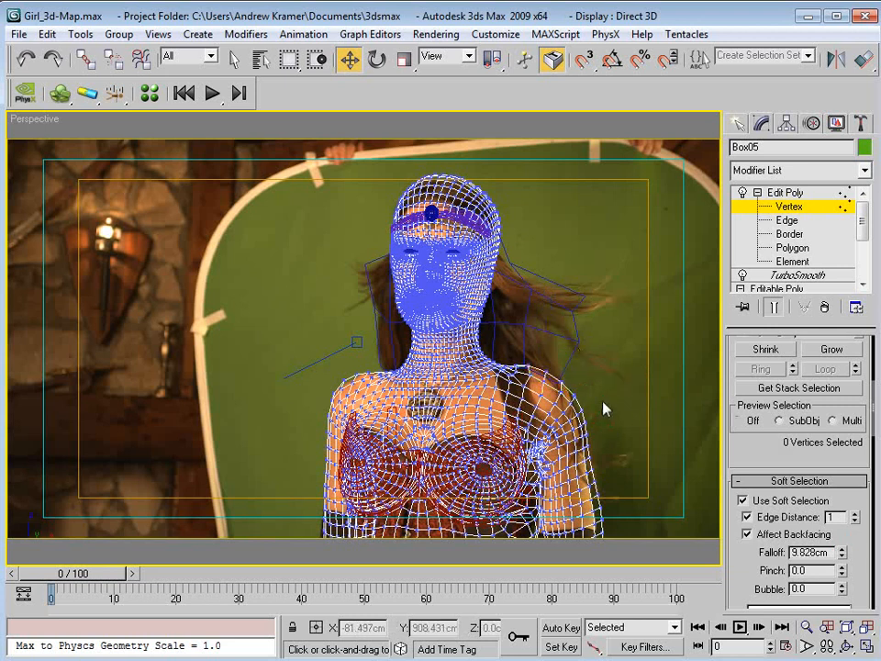
pyautogui.click(584, 406)
pyautogui.moveTo(606, 383); pyautogui.dragTo(601, 383)
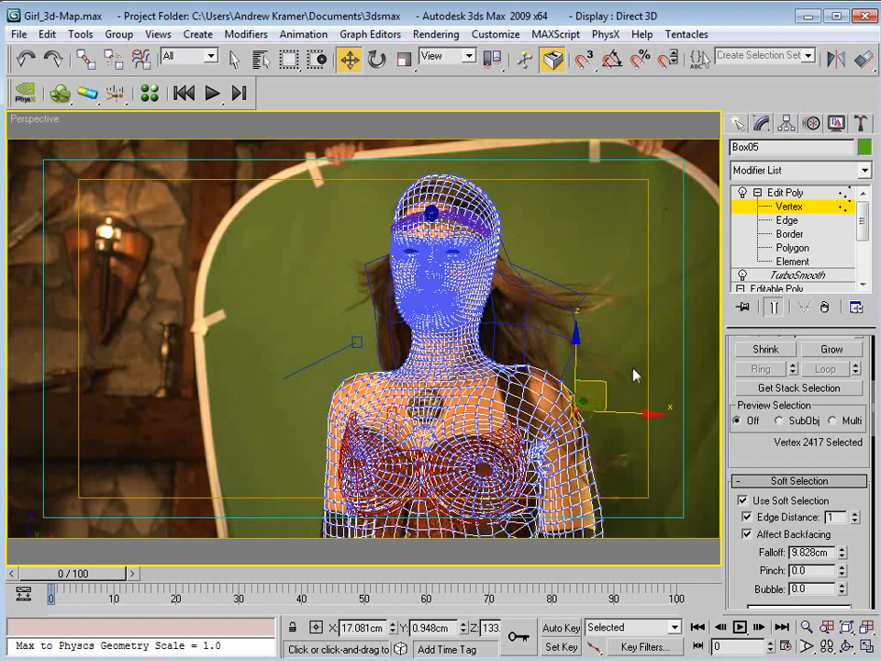
# Leave vertex editing, deselect the body mesh, and restore the shaded display and the four-view layout.
pyautogui.click(619, 309)
pyautogui.click(771, 193)
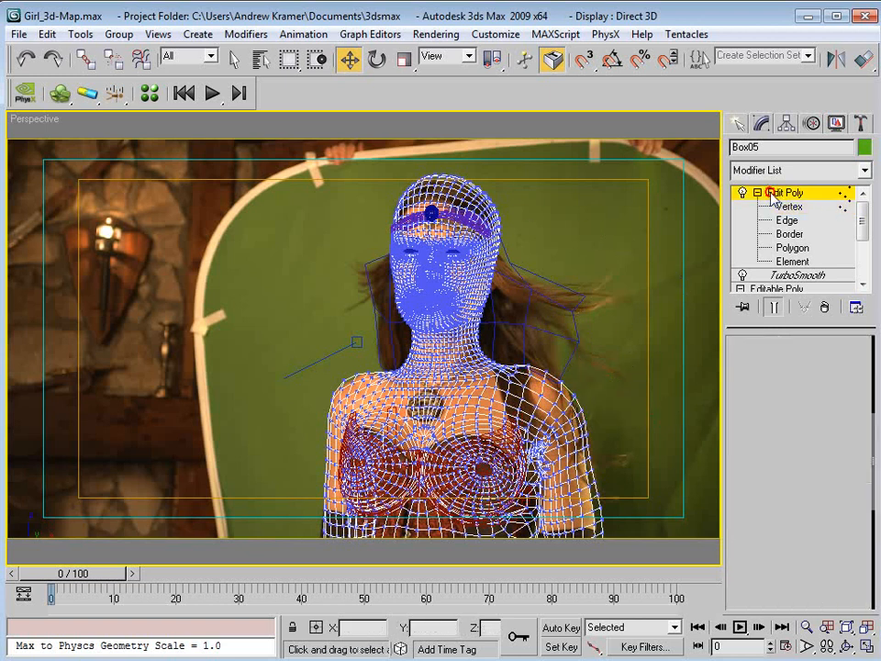
pyautogui.click(757, 194)
pyautogui.click(597, 237)
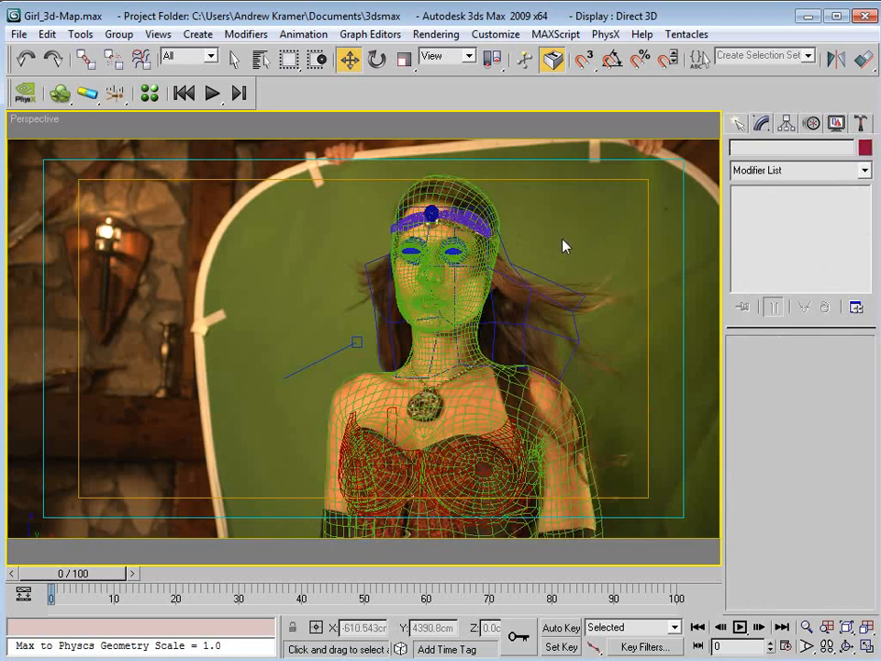
pyautogui.press('F3')
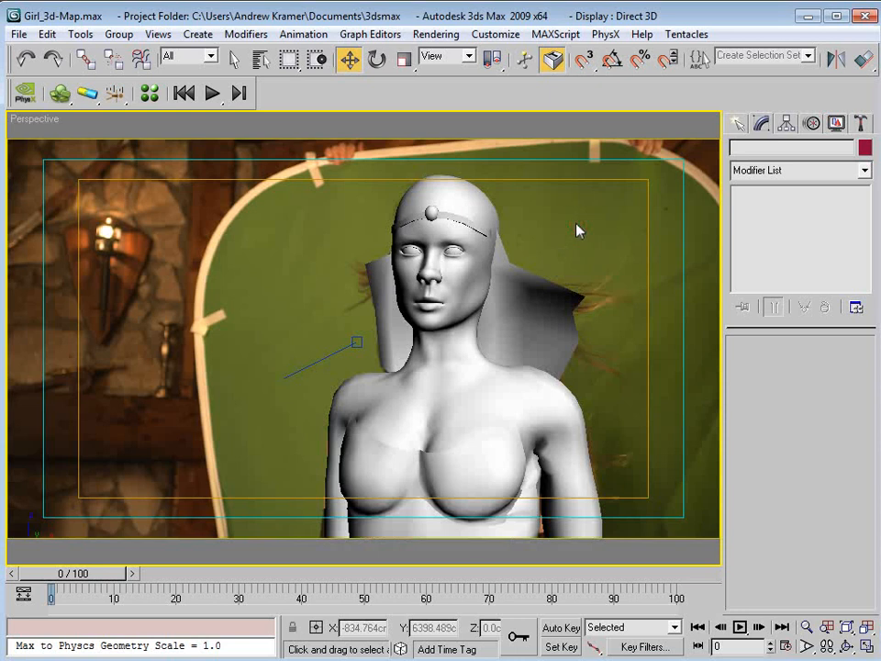
pyautogui.hotkey('alt', 'w')
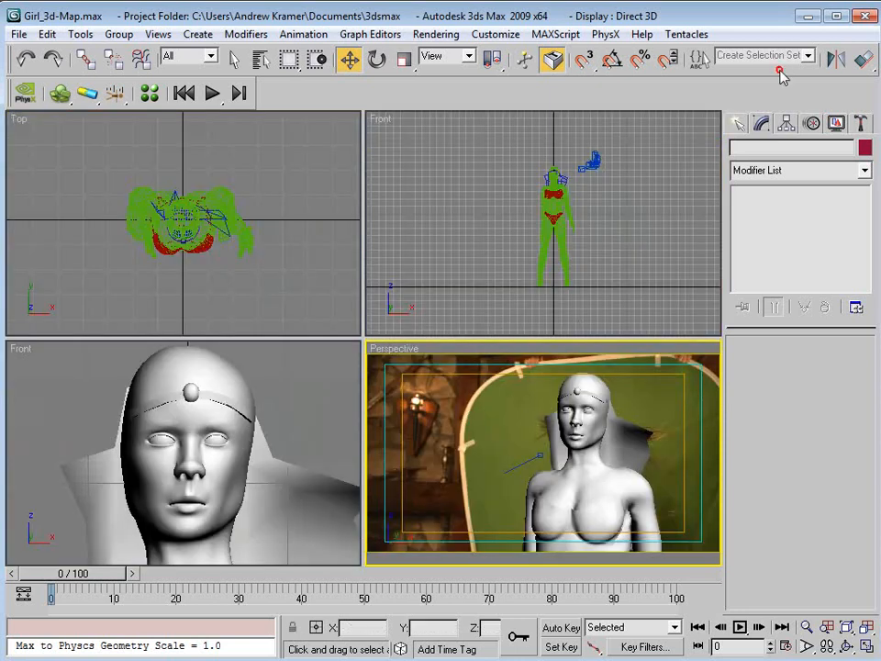
# Open the mental ray Render Setup and show its render elements.
pyautogui.moveTo(781, 75); pyautogui.dragTo(564, 75)
pyautogui.click(809, 60)
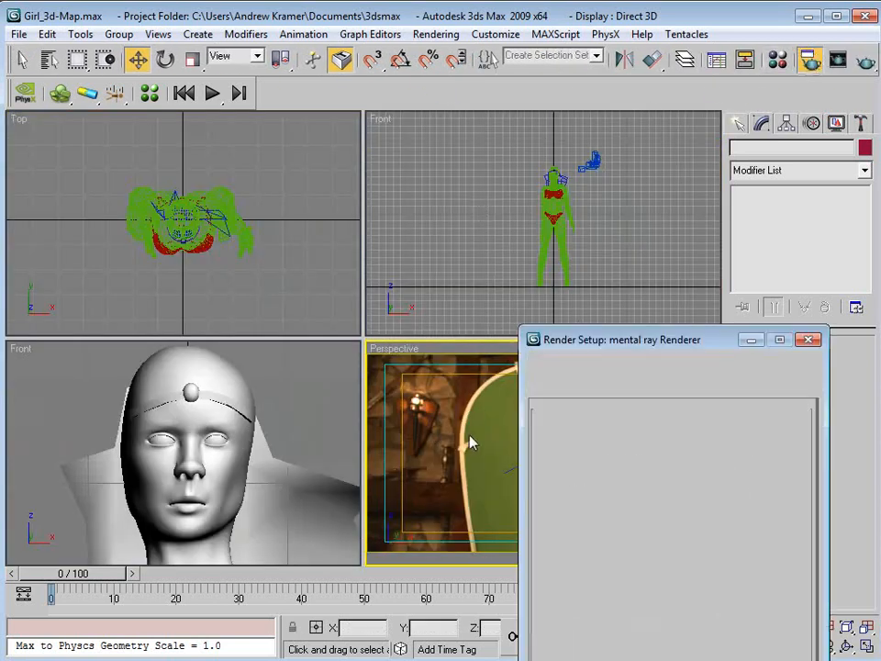
pyautogui.moveTo(706, 339); pyautogui.dragTo(373, 92)
pyautogui.click(454, 152)
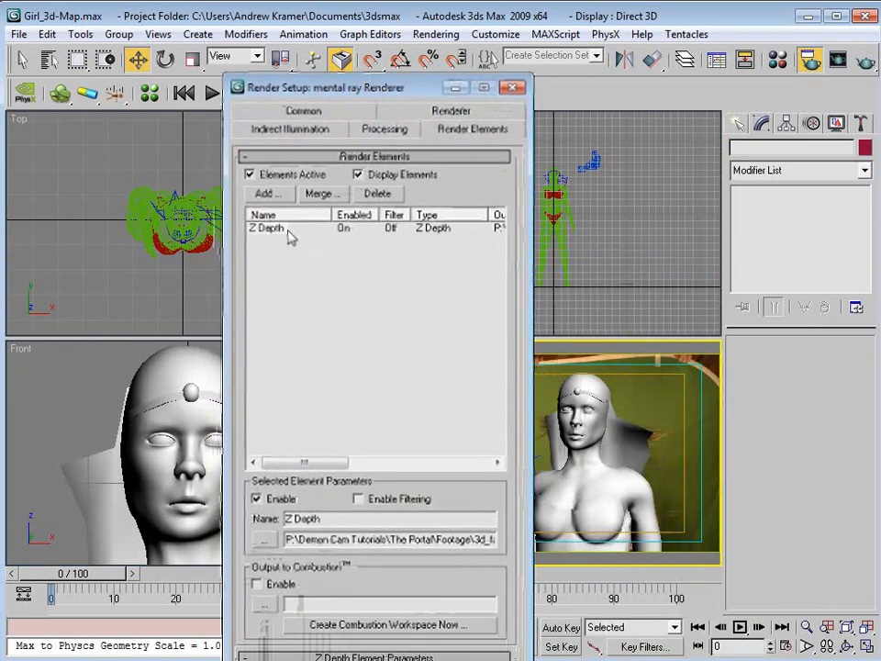
# Try to add another Z Depth element to the render elements.
pyautogui.click(275, 195)
pyautogui.moveTo(340, 317); pyautogui.dragTo(327, 199)
pyautogui.scroll(-9, 470, 294)
pyautogui.click(271, 475)
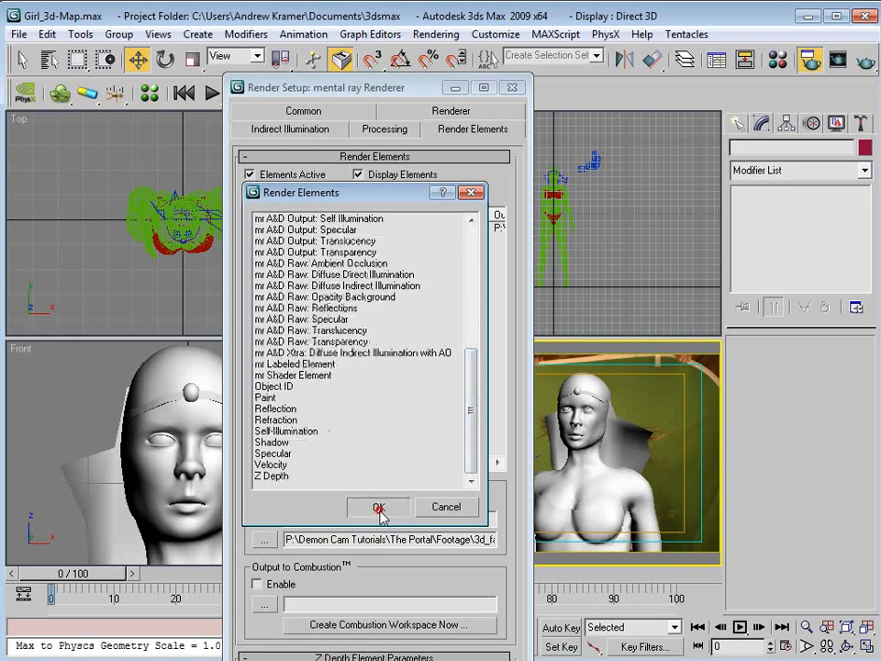
pyautogui.click(377, 506)
# Enlarge and reposition the Render Setup dialog to examine the Z Depth element's parameters.
pyautogui.moveTo(383, 660); pyautogui.dragTo(382, 648)
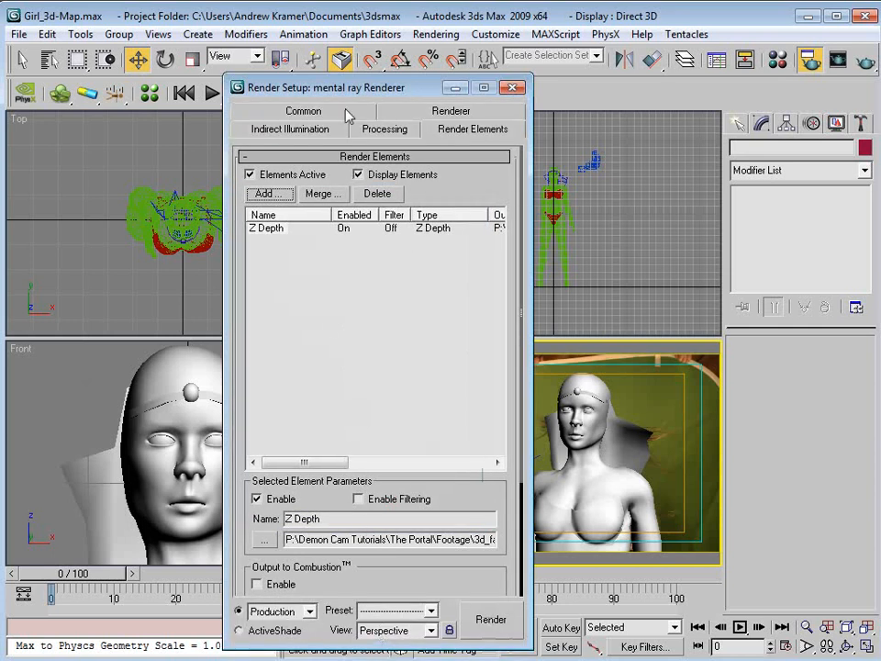
pyautogui.moveTo(352, 88); pyautogui.dragTo(350, 61)
pyautogui.scroll(-4, 463, 480)
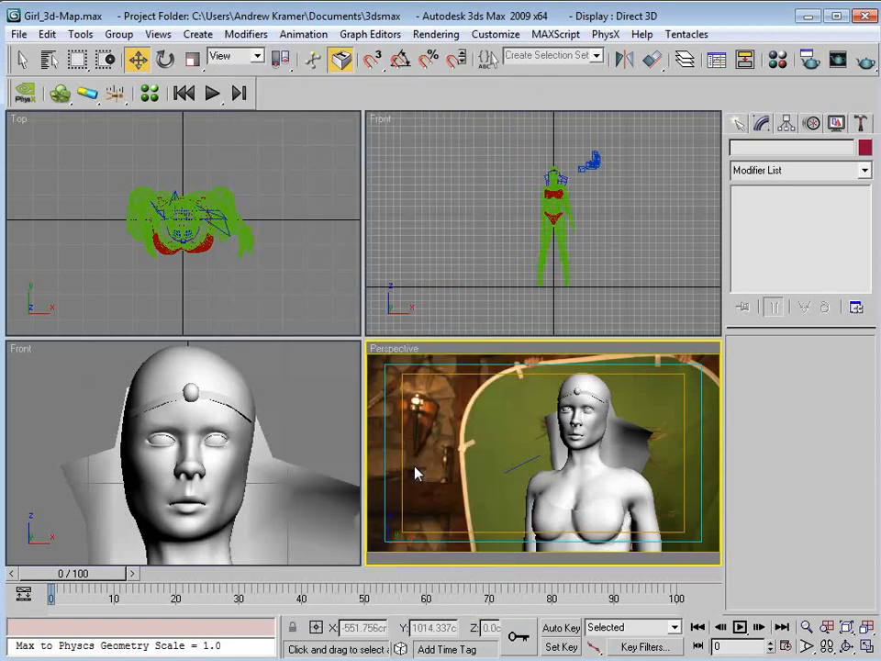
pyautogui.click(417, 303)
pyautogui.click(417, 364)
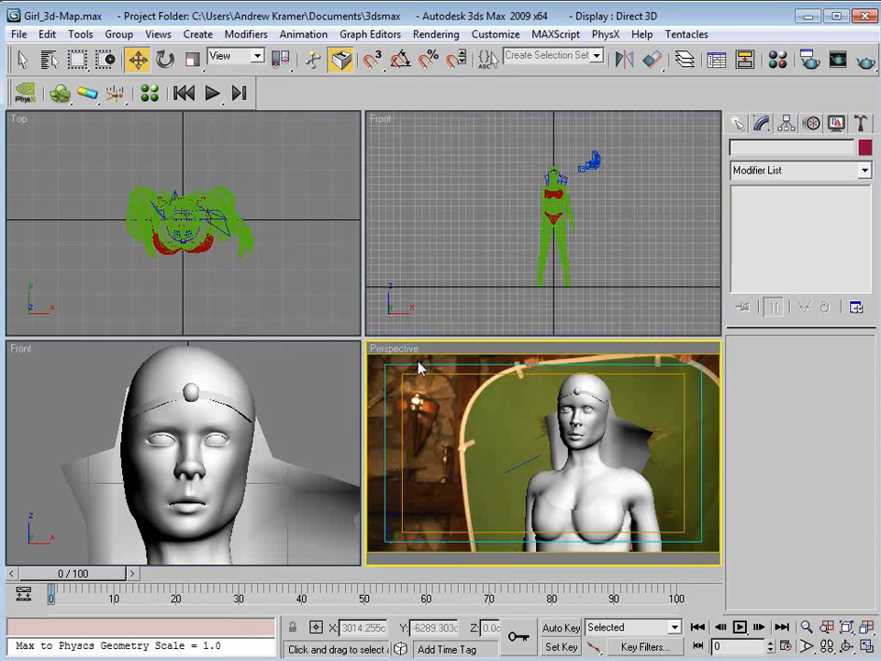
pyautogui.click(446, 305)
pyautogui.click(446, 378)
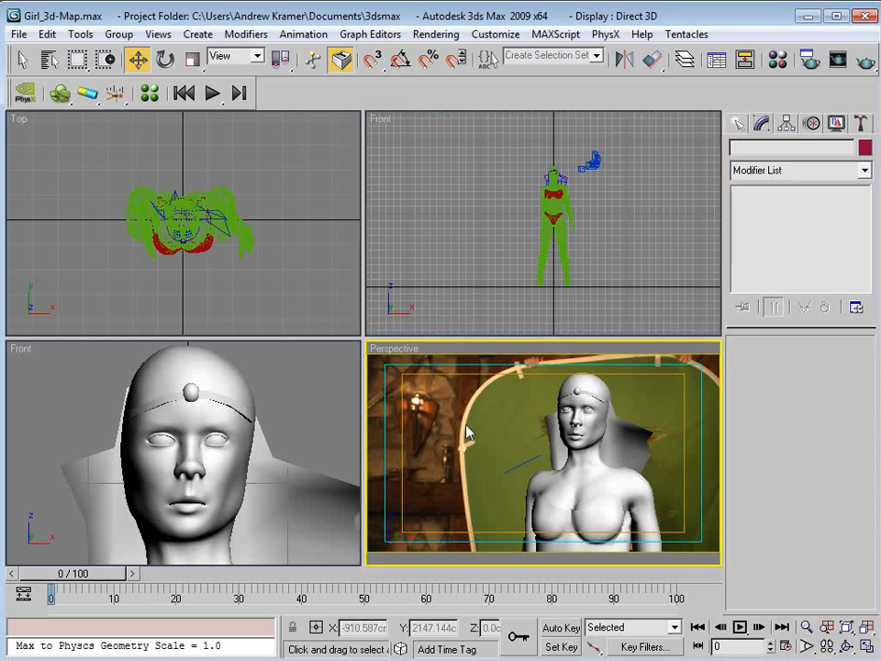
pyautogui.click(446, 332)
pyautogui.click(437, 383)
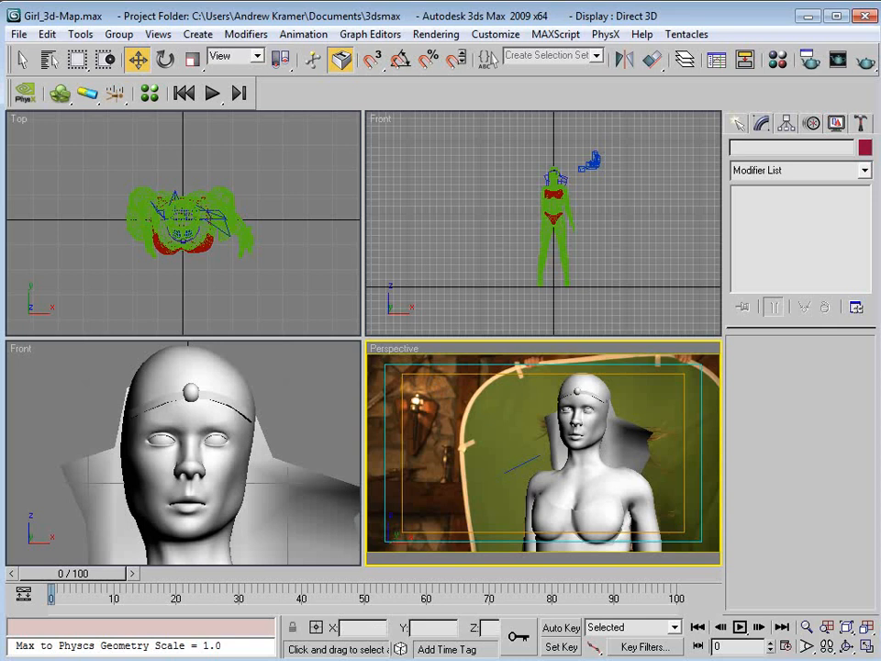
# Switch to After Effects and examine the 3d_falloff_Z Depth.png and 3d_falloff.png renders, checking the transparency of 3d_falloff.png.
pyautogui.hotkey('alt', 'Tab')
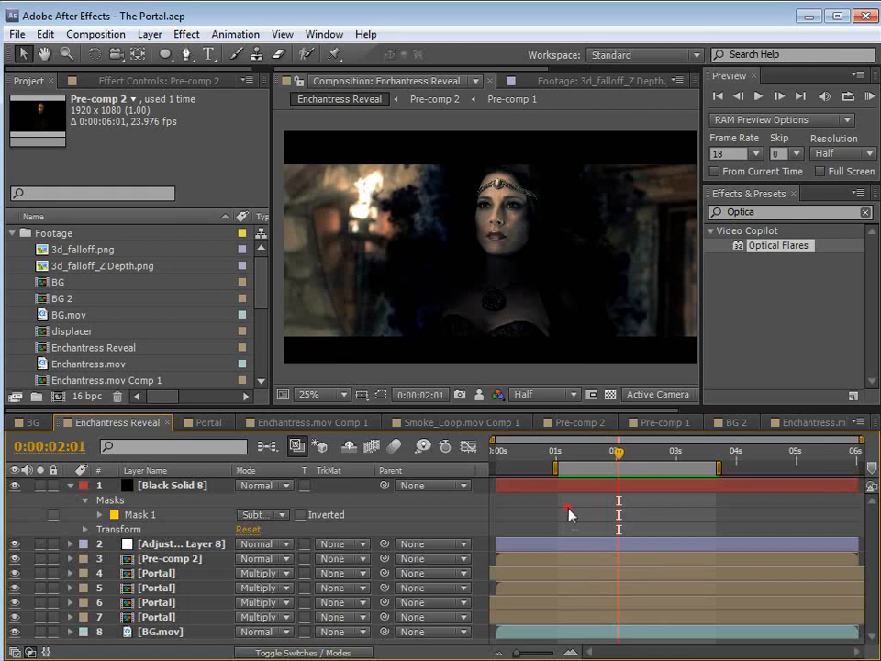
pyautogui.doubleClick(51, 266)
pyautogui.scroll(-1, 583, 325)
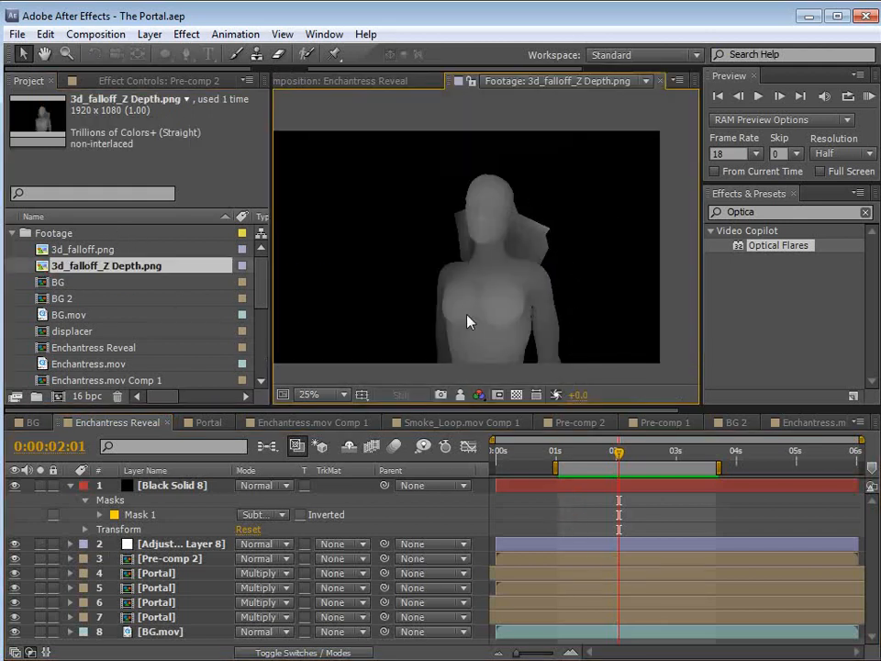
pyautogui.doubleClick(83, 249)
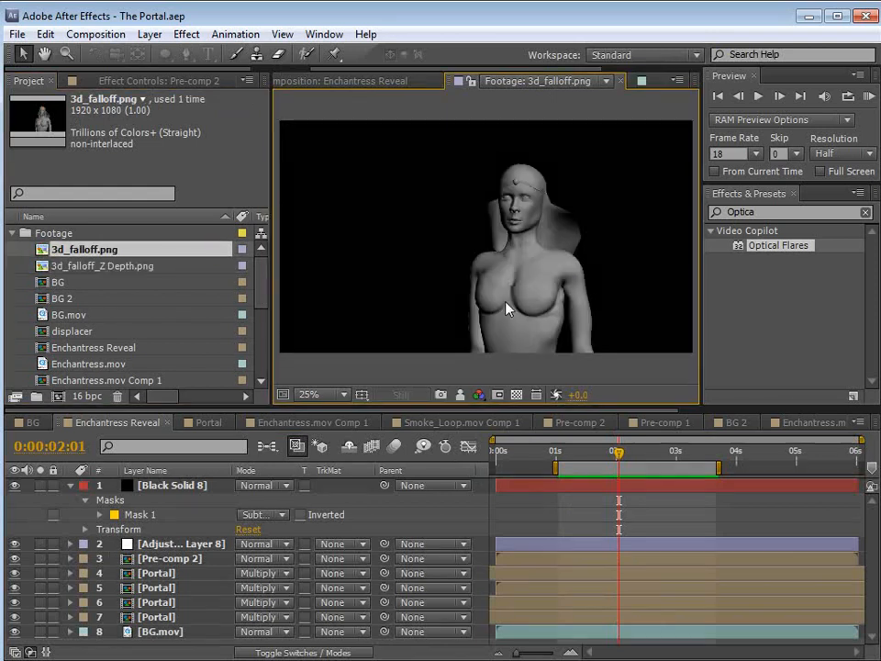
pyautogui.scroll(1, 508, 304)
pyautogui.moveTo(581, 229); pyautogui.dragTo(530, 257)
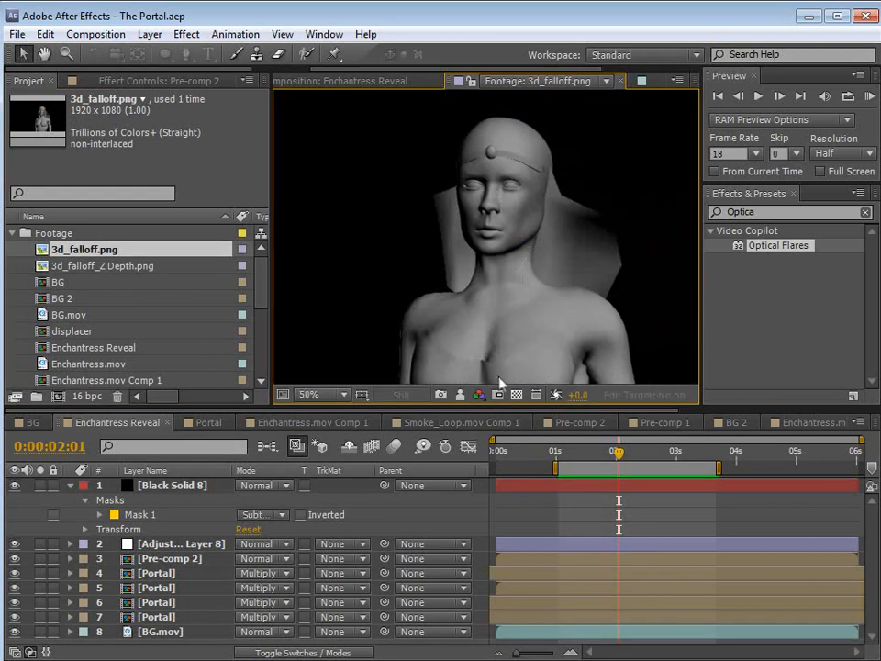
pyautogui.click(516, 394)
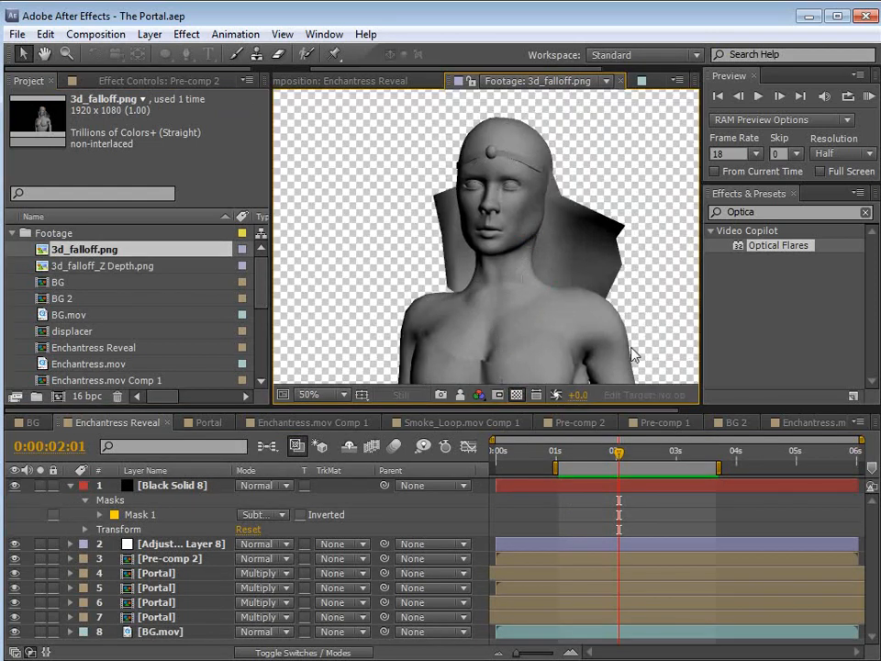
pyautogui.click(514, 393)
# Create a new composition from the BG.mov footage and move the current time to 0:00:02:00.
pyautogui.click(575, 450)
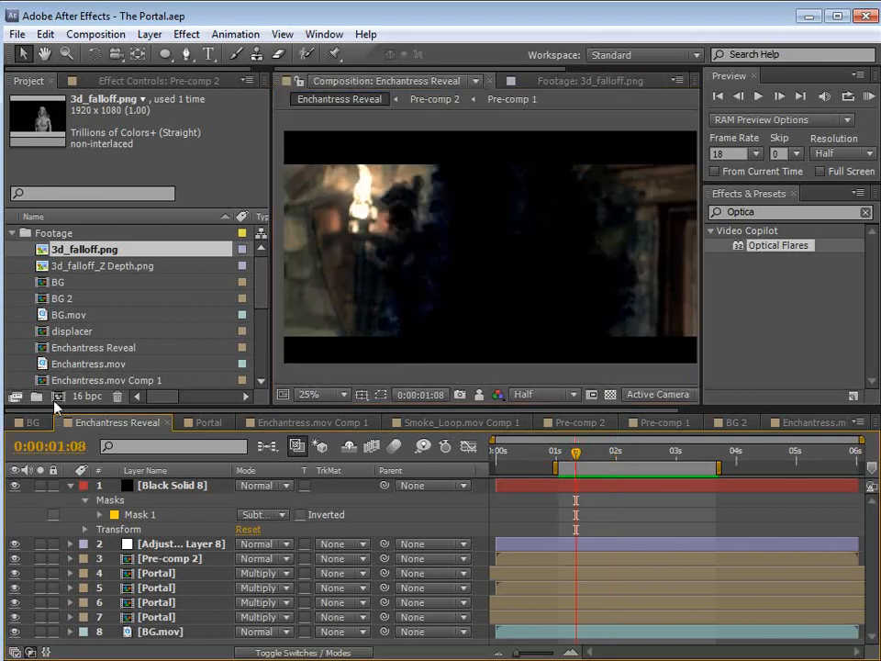
pyautogui.scroll(-4, 261, 285)
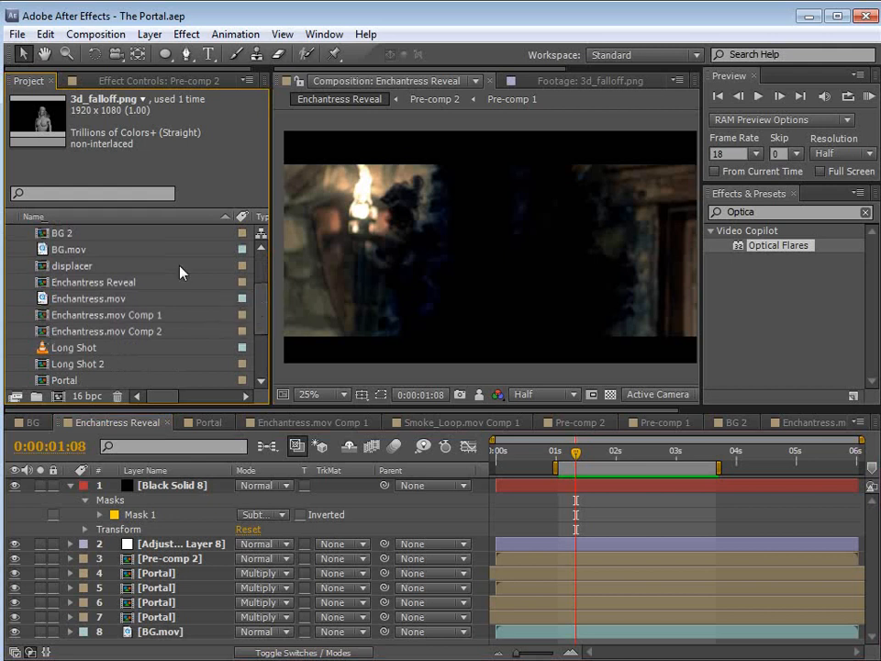
pyautogui.click(43, 250)
pyautogui.moveTo(43, 251); pyautogui.dragTo(58, 396)
pyautogui.click(559, 465)
pyautogui.moveTo(561, 465); pyautogui.dragTo(615, 466)
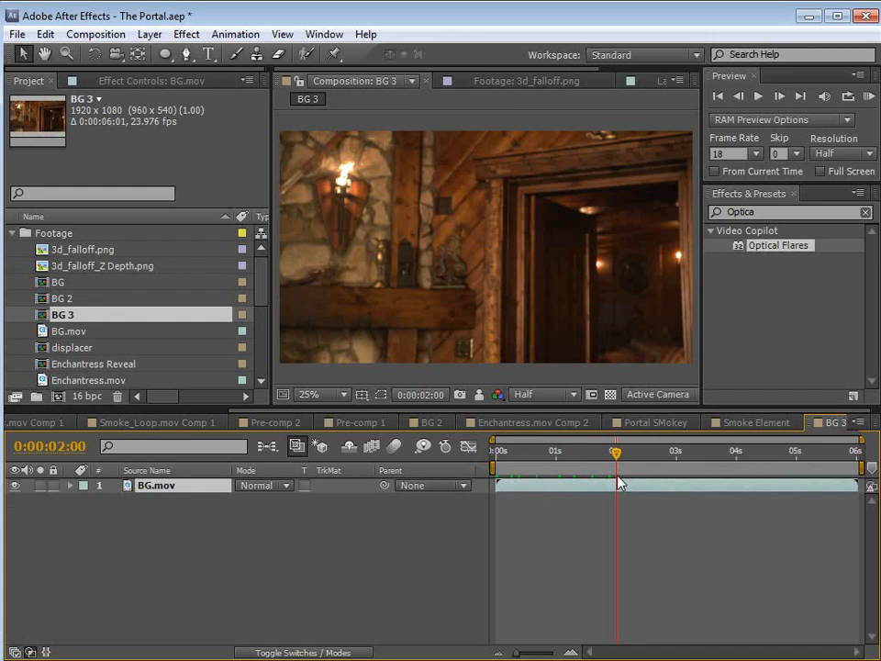
# Copy the Enchantress.mov layer and its Enchantress.mov Comp 2 matte layer from the BG 2 composition.
pyautogui.click(431, 422)
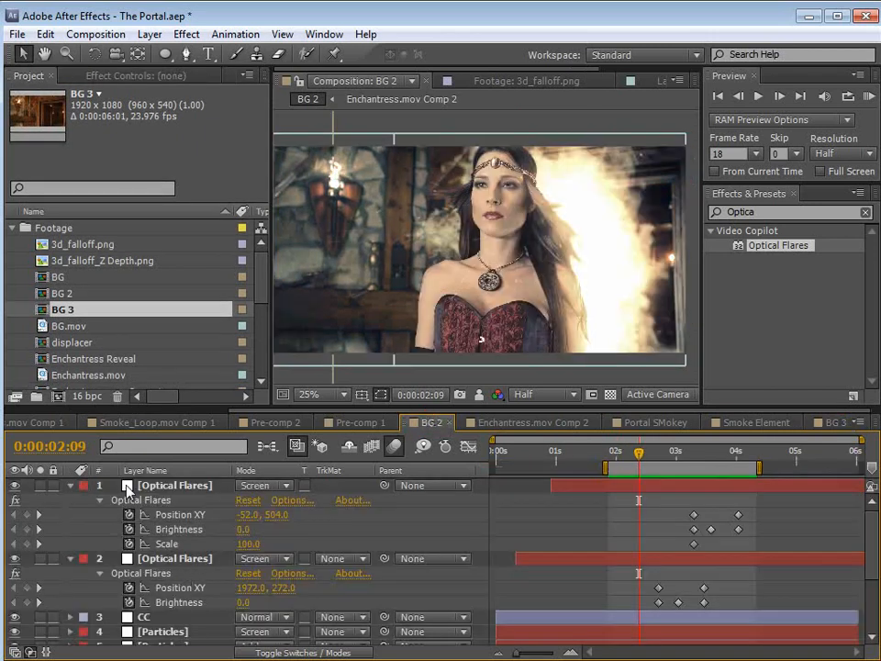
pyautogui.click(72, 487)
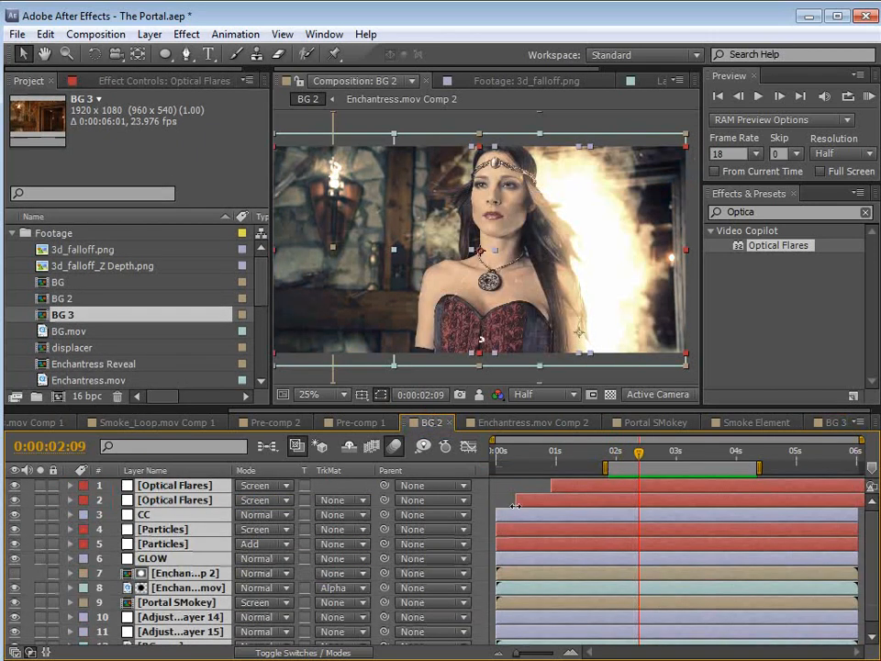
pyautogui.click(511, 491)
pyautogui.click(172, 588)
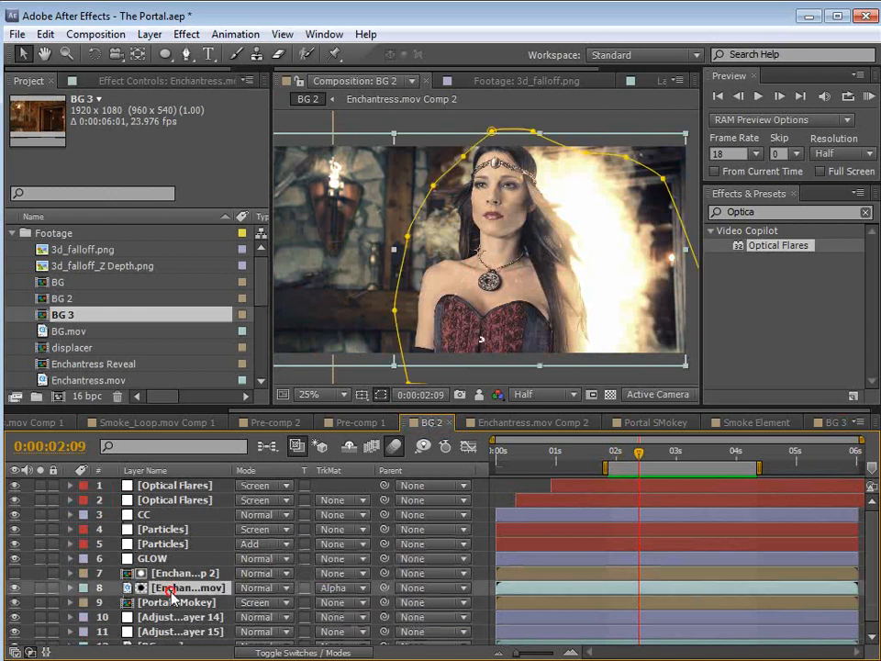
pyautogui.click(170, 573)
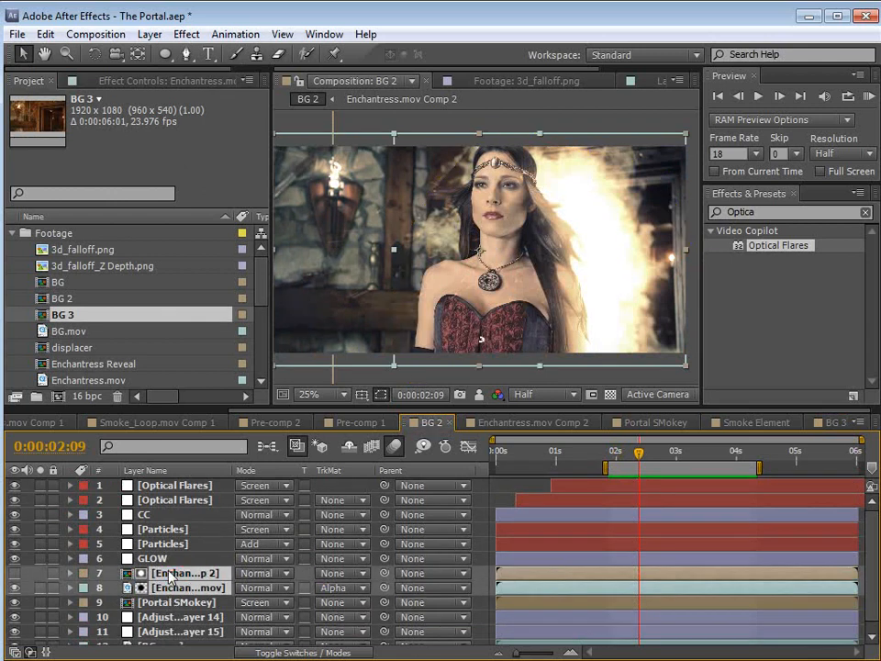
pyautogui.click(45, 34)
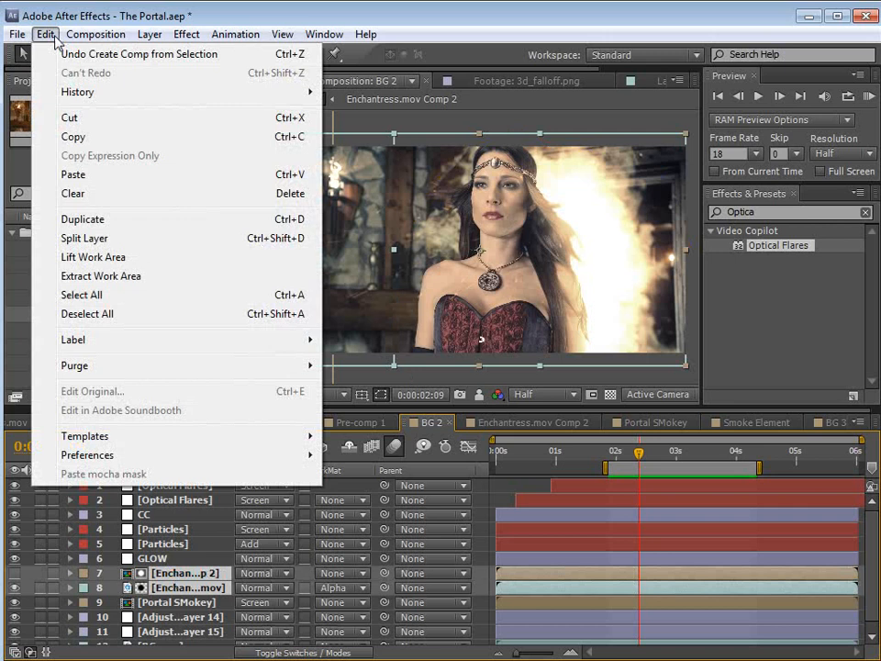
pyautogui.click(71, 136)
# Paste the copied layers into BG 3 and place Enchantress.mov directly below Enchantress.mov Comp 2 with its alpha matte.
pyautogui.click(829, 422)
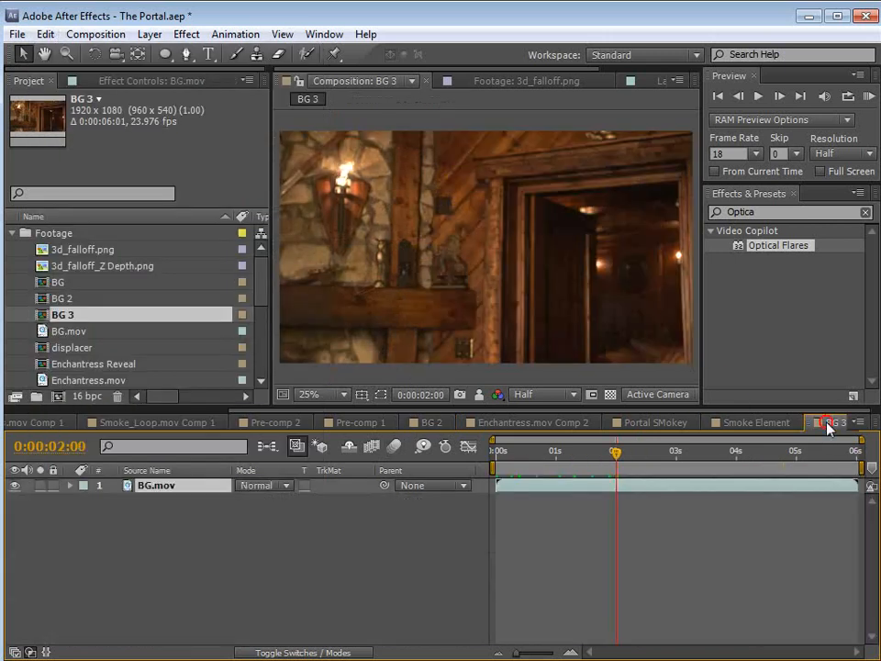
pyautogui.click(45, 33)
pyautogui.click(92, 174)
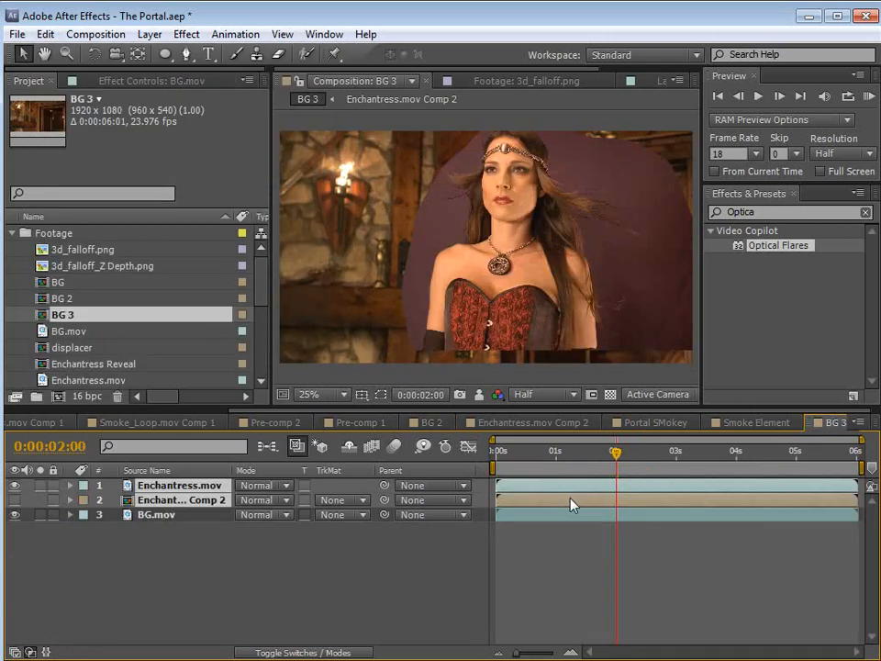
pyautogui.moveTo(187, 487); pyautogui.dragTo(189, 512)
pyautogui.click(581, 530)
pyautogui.moveTo(556, 451); pyautogui.dragTo(625, 481)
# Set the BG 3 composition's height to 960 px.
pyautogui.click(92, 34)
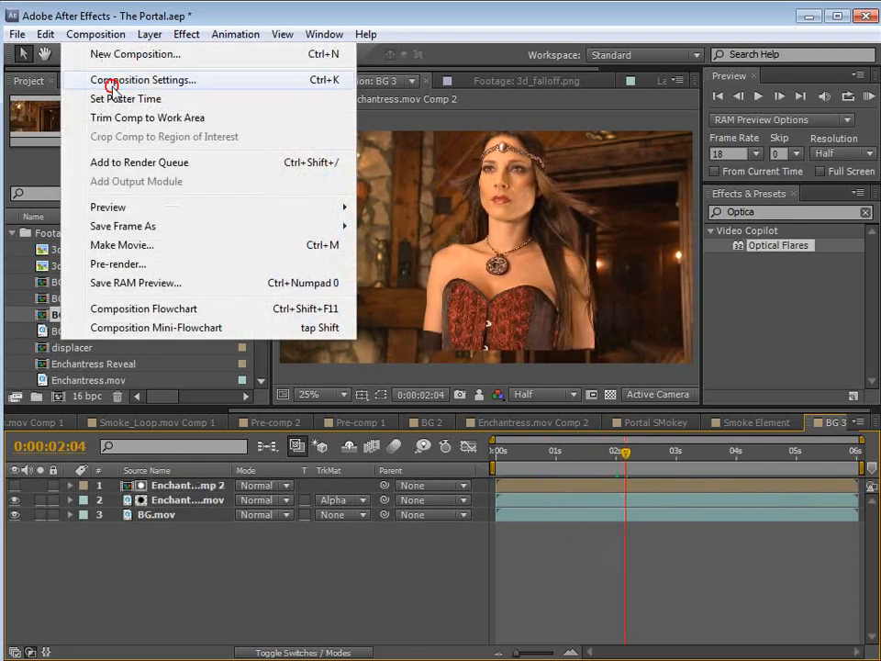
pyautogui.click(108, 81)
pyautogui.click(394, 342)
pyautogui.write('960')
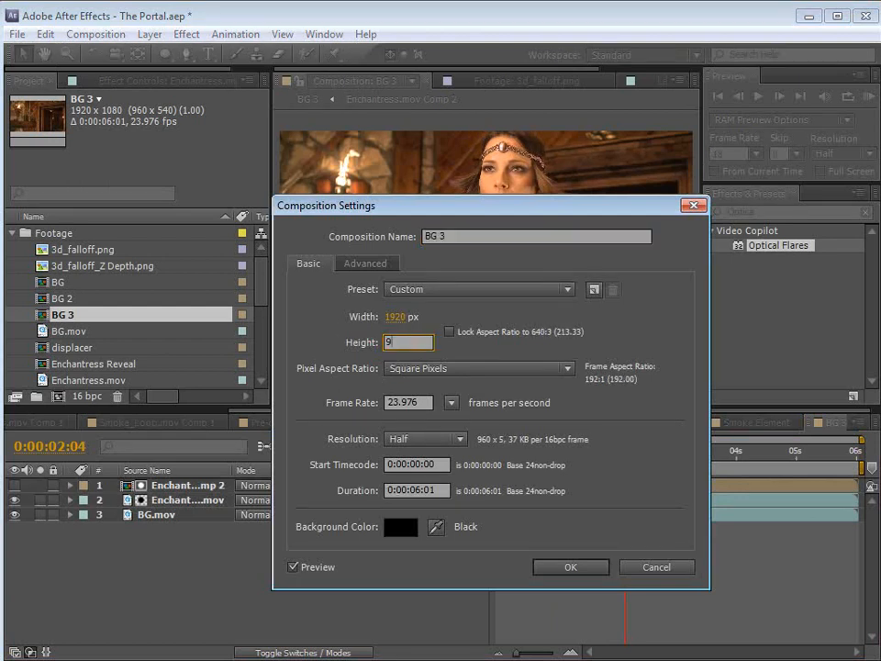
pyautogui.click(568, 566)
# Shift both Enchantress layers down together so her whole head fits in the frame, and check the footage at 0:00:02:07.
pyautogui.click(170, 486)
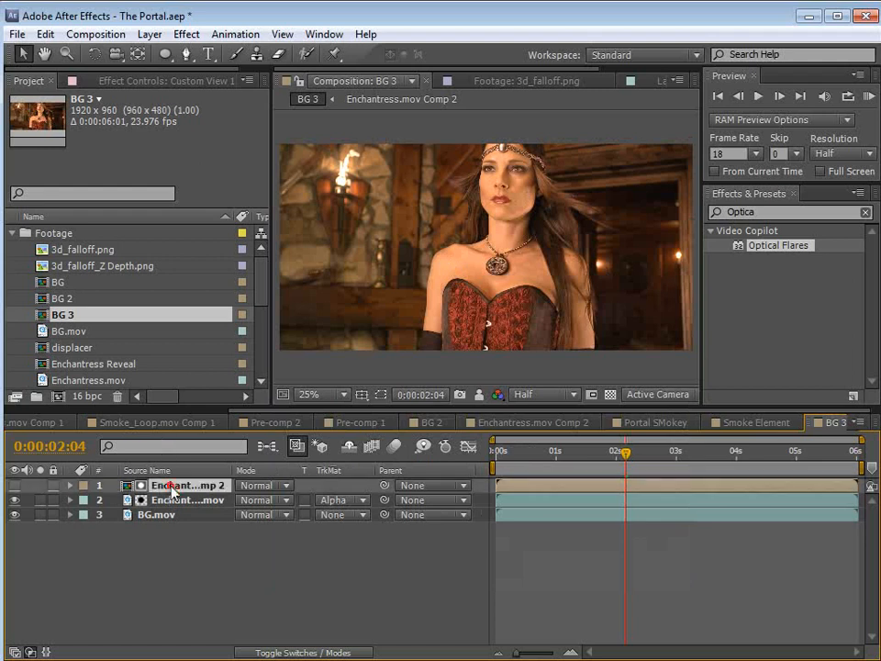
pyautogui.keyDown('shift'); pyautogui.click(173, 500); pyautogui.keyUp('shift')
pyautogui.moveTo(518, 245); pyautogui.dragTo(518, 261)
pyautogui.moveTo(625, 452); pyautogui.dragTo(640, 497)
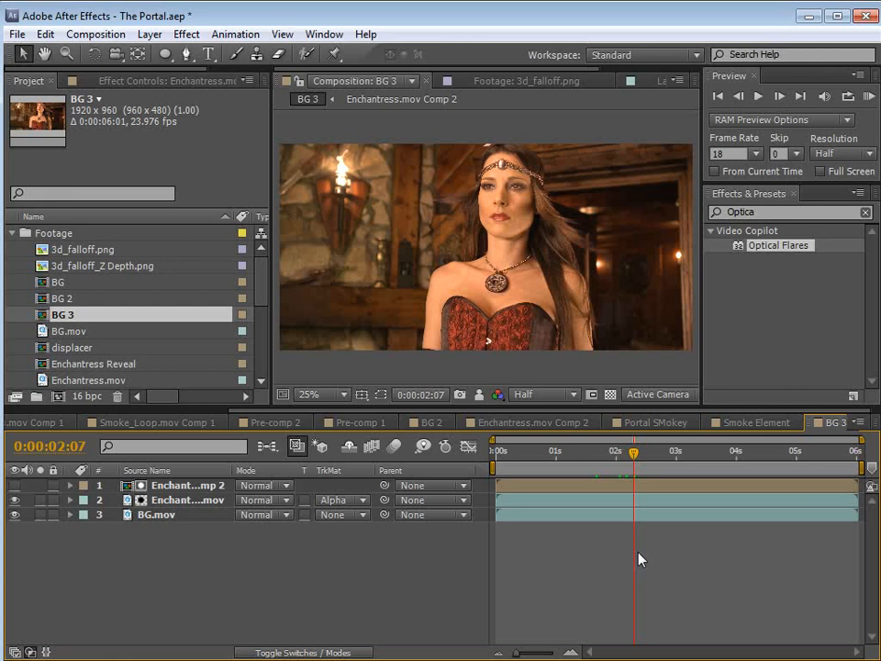
# Add 3d_falloff.png and 3d_falloff_Z Depth.png at the top of the BG 3 layer stack and hide the Z Depth layer.
pyautogui.click(91, 274)
pyautogui.doubleClick(91, 274)
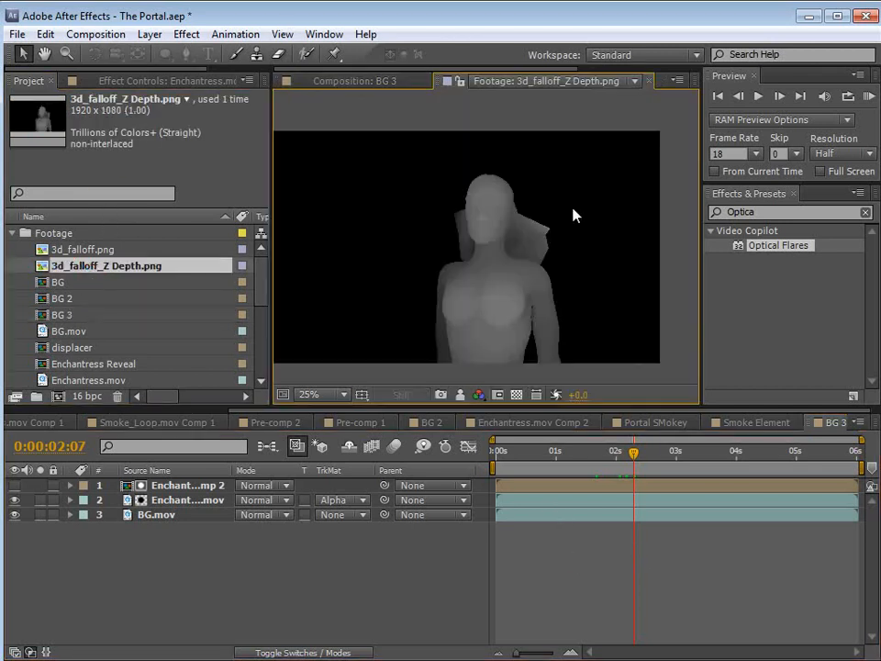
pyautogui.click(358, 81)
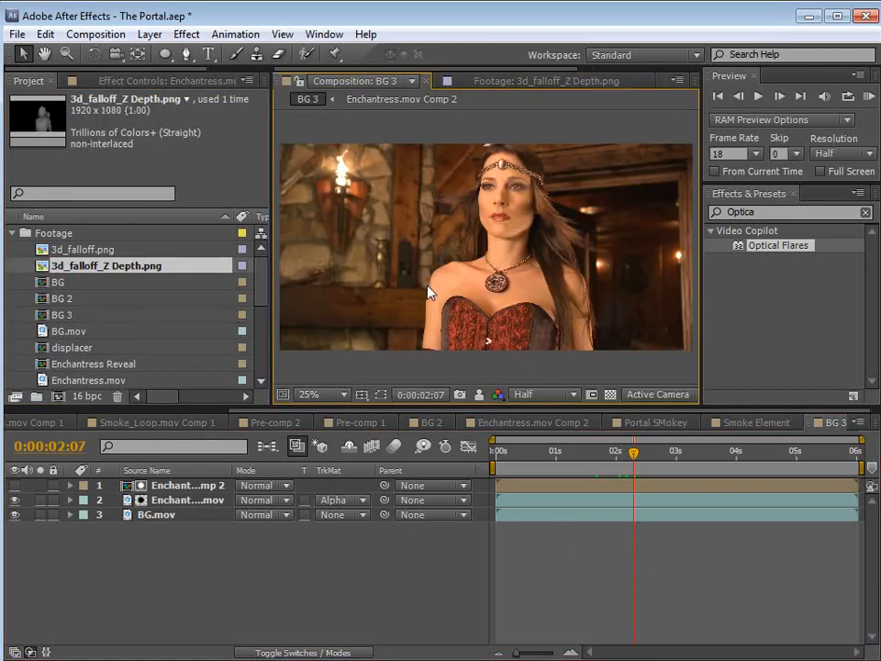
pyautogui.click(95, 250)
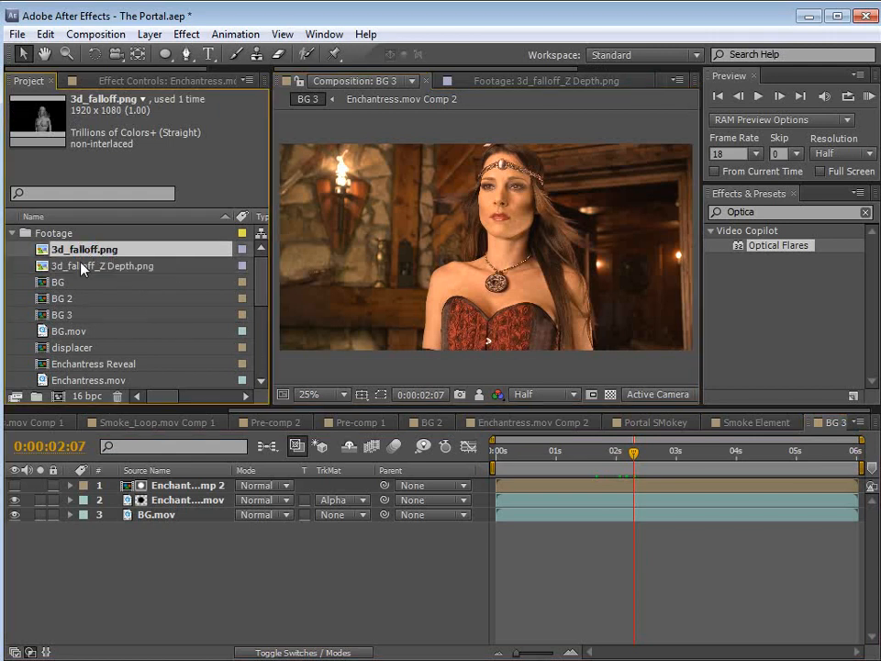
pyautogui.keyDown('shift'); pyautogui.click(81, 266); pyautogui.keyUp('shift')
pyautogui.moveTo(81, 266); pyautogui.dragTo(166, 487)
pyautogui.click(526, 570)
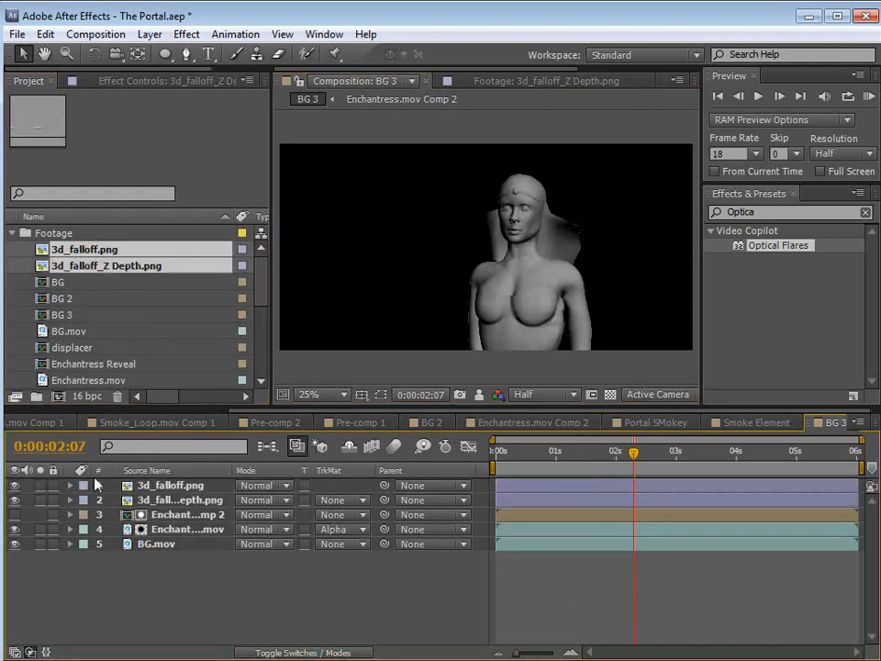
pyautogui.click(14, 499)
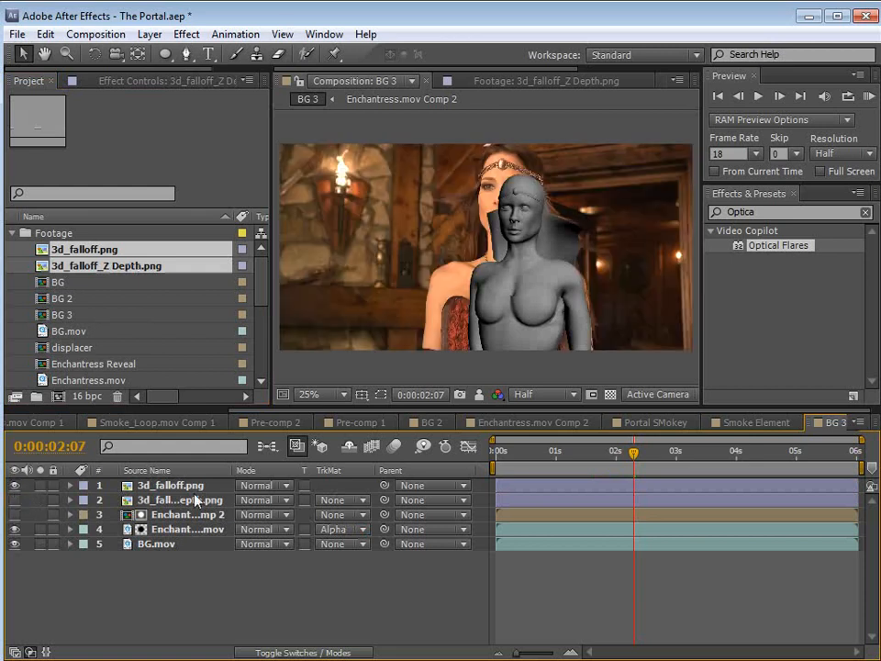
# Move the Z Depth layer above 3d_falloff.png and parent it to the 3d_falloff.png layer.
pyautogui.click(179, 484)
pyautogui.click(160, 500)
pyautogui.moveTo(160, 500); pyautogui.dragTo(161, 483)
pyautogui.click(169, 499)
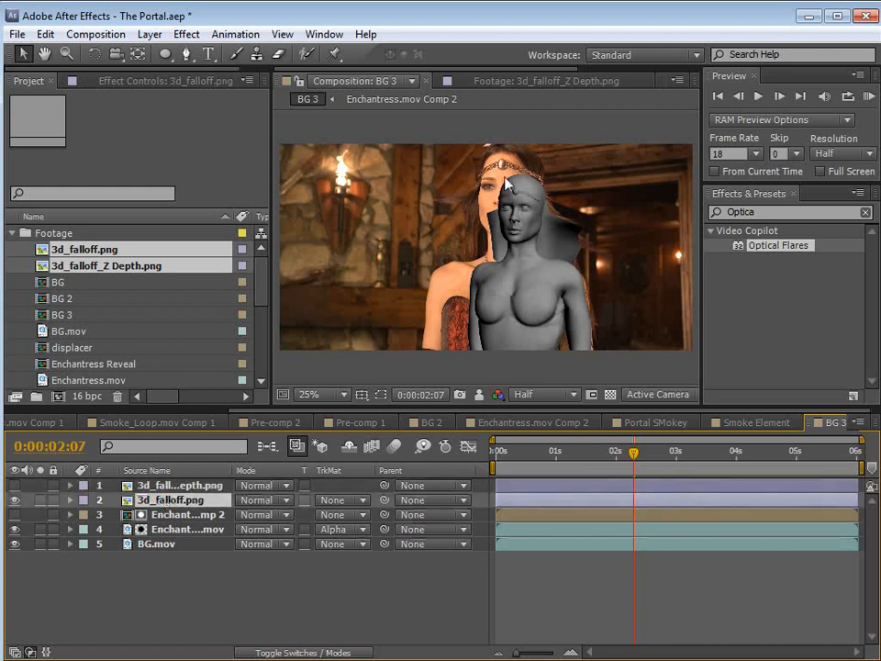
pyautogui.click(174, 485)
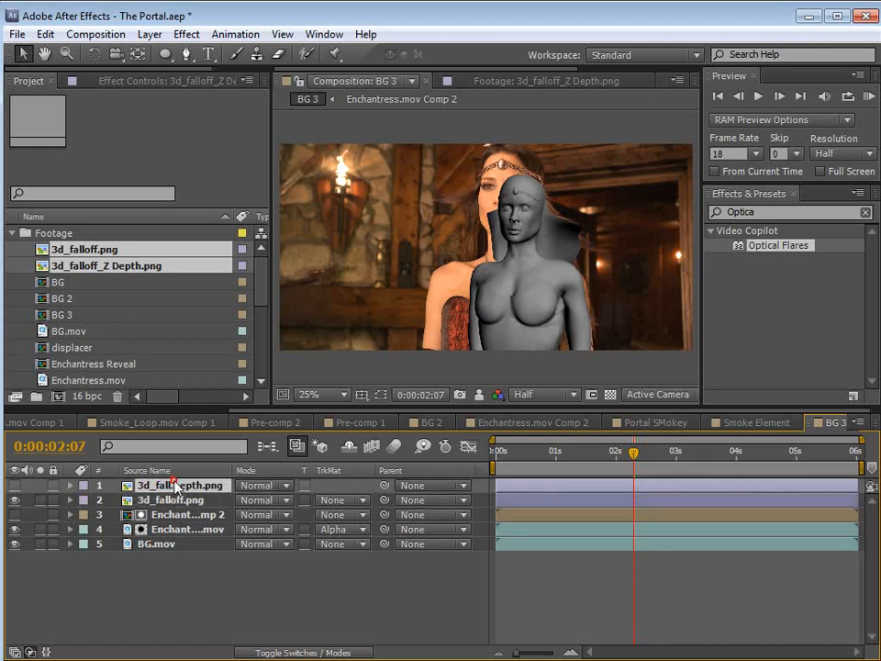
pyautogui.moveTo(383, 486); pyautogui.dragTo(164, 504)
# Move the 3d_falloff.png model around the frame, briefly showing the Z Depth layer to check that it follows.
pyautogui.click(165, 503)
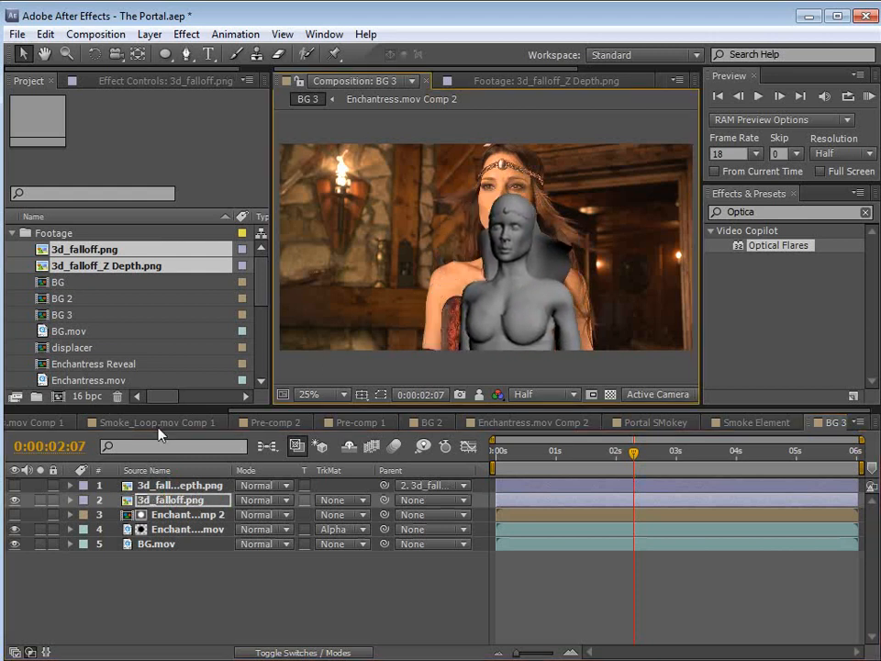
pyautogui.click(14, 484)
pyautogui.moveTo(576, 279); pyautogui.dragTo(512, 293)
pyautogui.click(14, 485)
# Enlarge the 3d_falloff.png layer and position the model over the enchantress's head and body.
pyautogui.click(186, 501)
pyautogui.press('s')
pyautogui.moveTo(292, 515); pyautogui.dragTo(308, 515)
pyautogui.moveTo(512, 307); pyautogui.dragTo(504, 295)
# Lower the 3d_falloff.png layer's opacity to 72% and refine its alignment with the enchantress at 143% scale.
pyautogui.press('t')
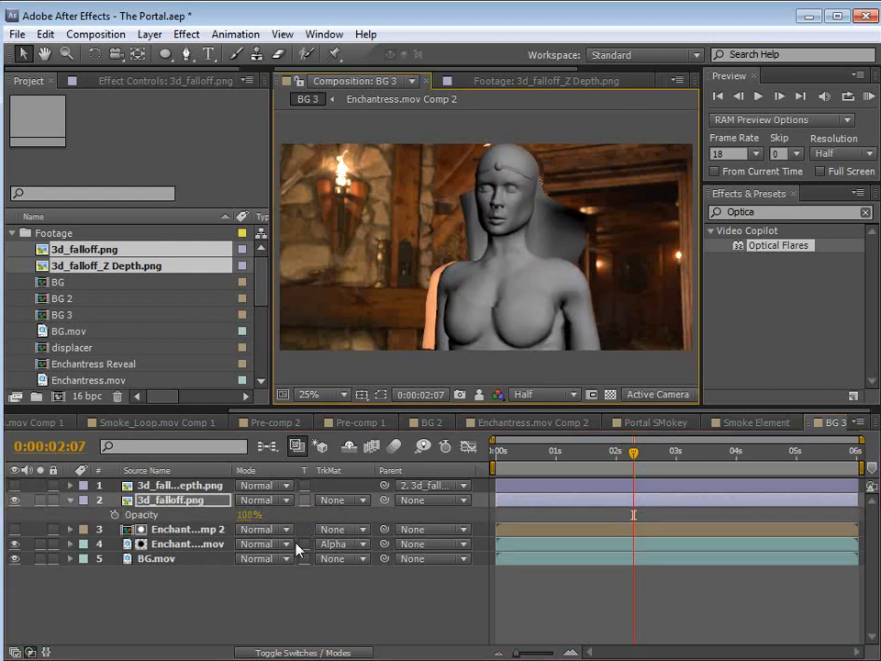
pyautogui.moveTo(249, 516); pyautogui.dragTo(223, 516)
pyautogui.scroll(2, 550, 237)
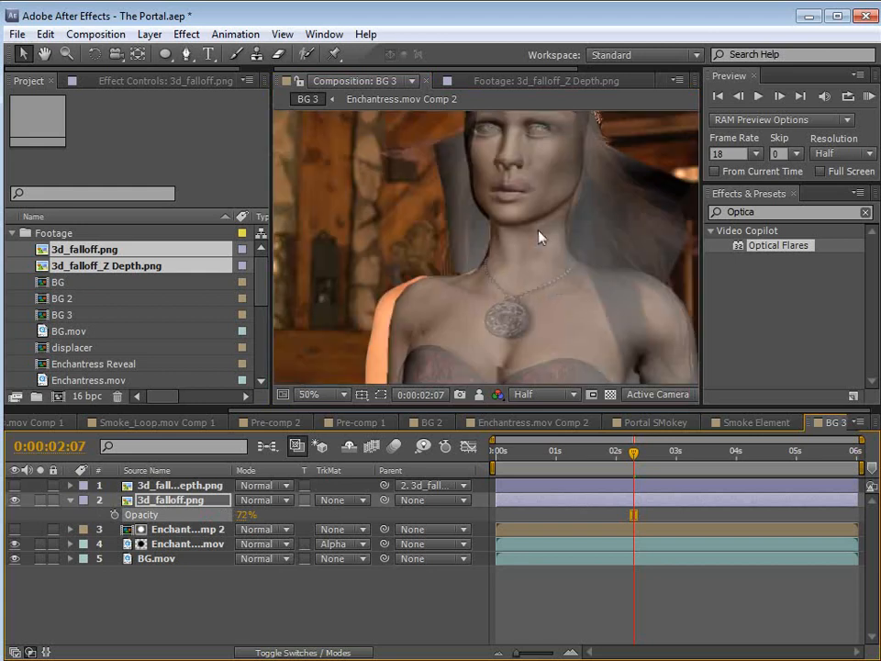
pyautogui.moveTo(558, 196); pyautogui.dragTo(523, 306)
pyautogui.scroll(2, 524, 306)
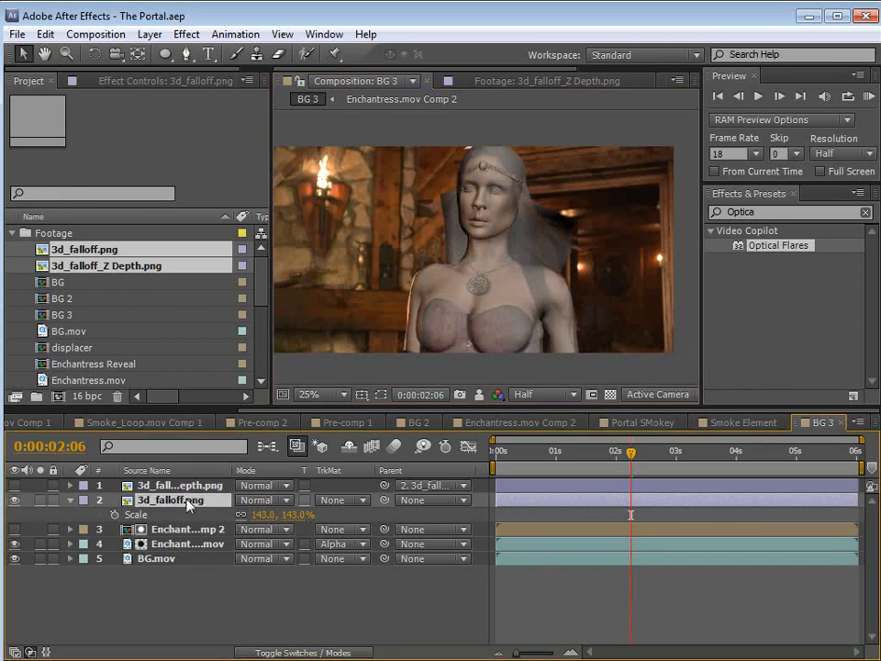
# Show the Z Depth layer and move it below 3d_falloff.png in the layer stack.
pyautogui.click(14, 485)
pyautogui.click(160, 485)
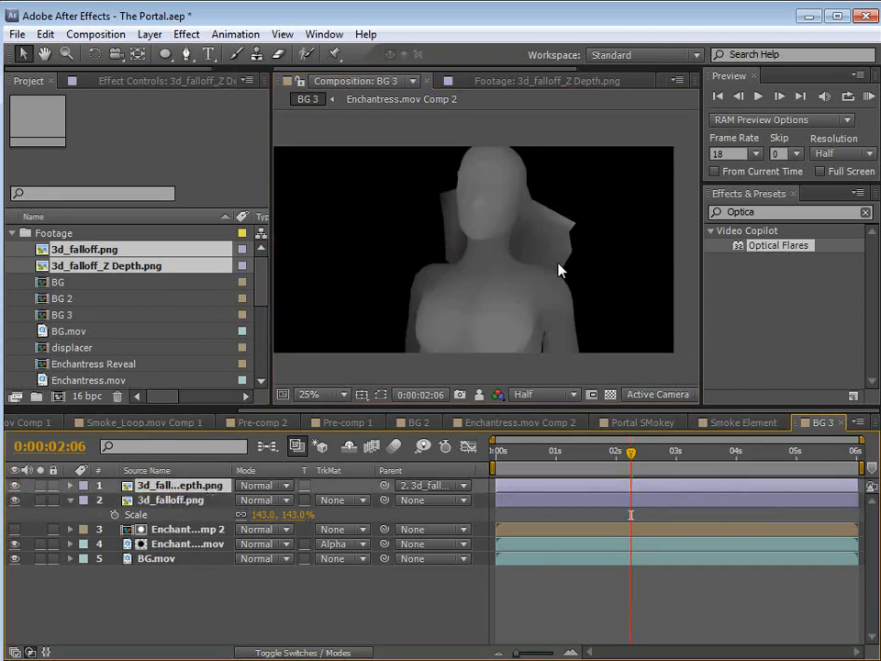
pyautogui.moveTo(157, 485); pyautogui.dragTo(129, 514)
pyautogui.click(165, 486)
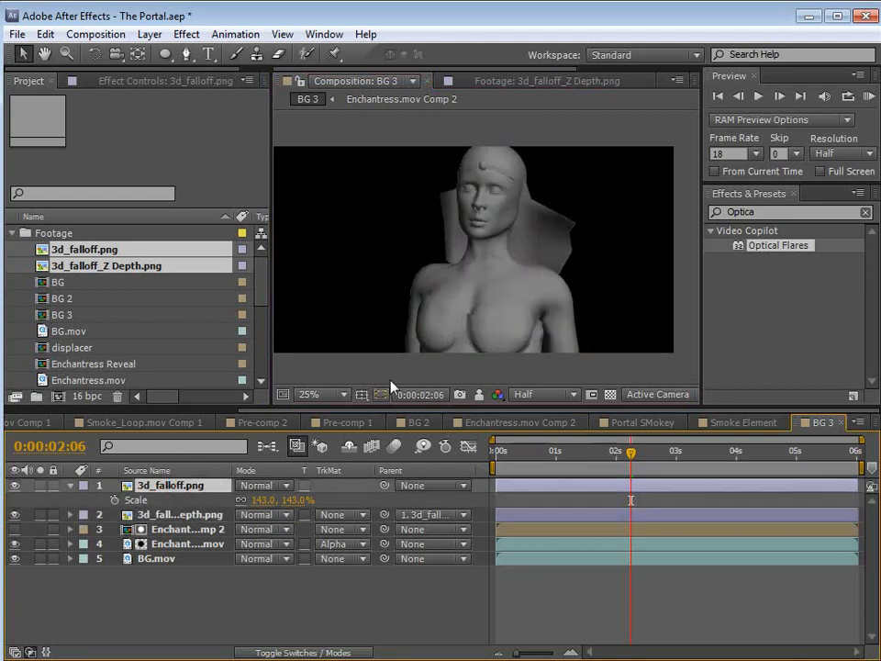
# Restore the 3d_falloff.png layer's opacity to 100% and use it as the alpha matte for the Z Depth layer.
pyautogui.press('t')
pyautogui.moveTo(246, 508); pyautogui.dragTo(306, 498)
pyautogui.click(184, 516)
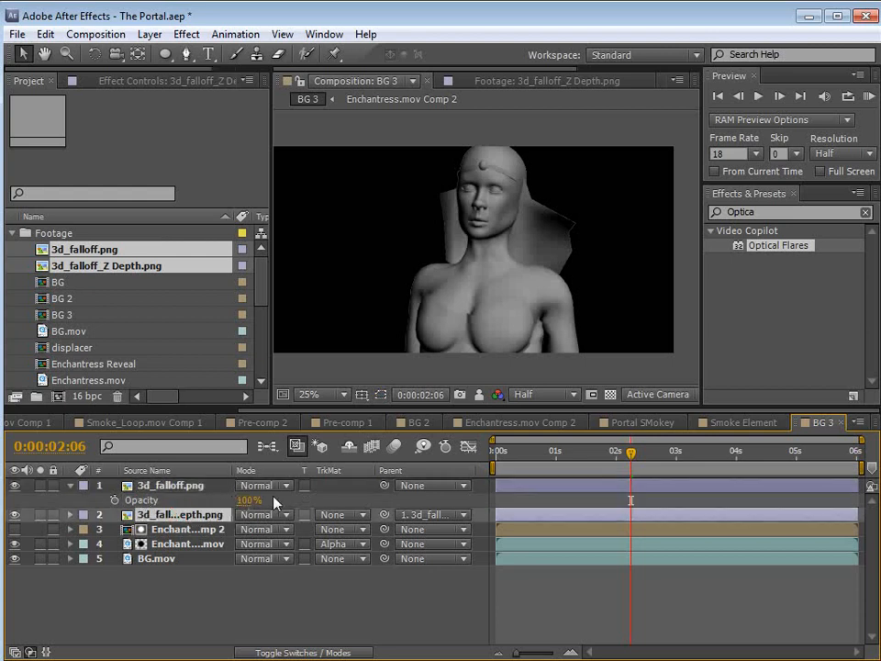
pyautogui.click(341, 515)
pyautogui.click(377, 560)
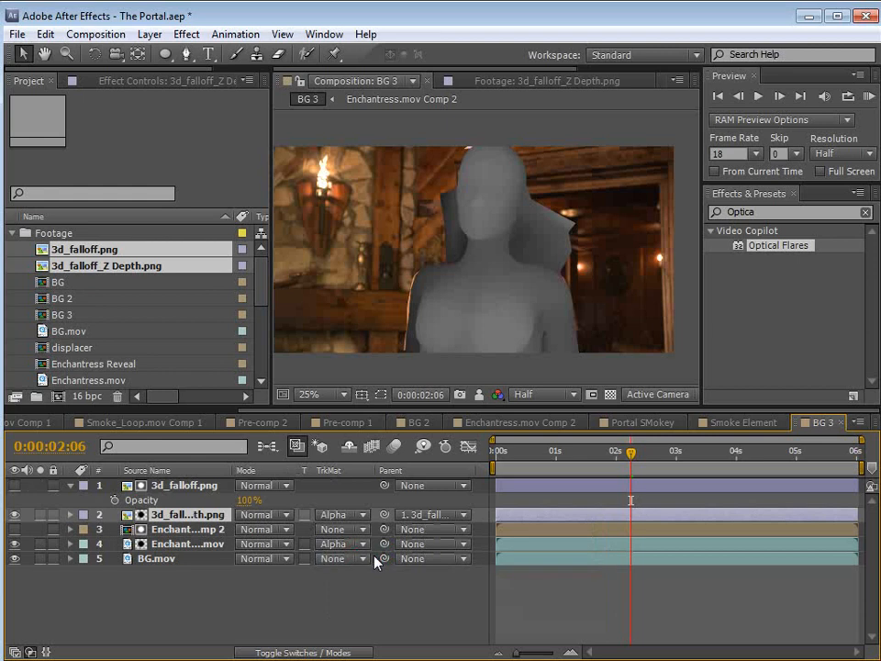
# Solo the Z Depth layer over the transparency grid to inspect its matted edges, then show all layers again.
pyautogui.click(40, 515)
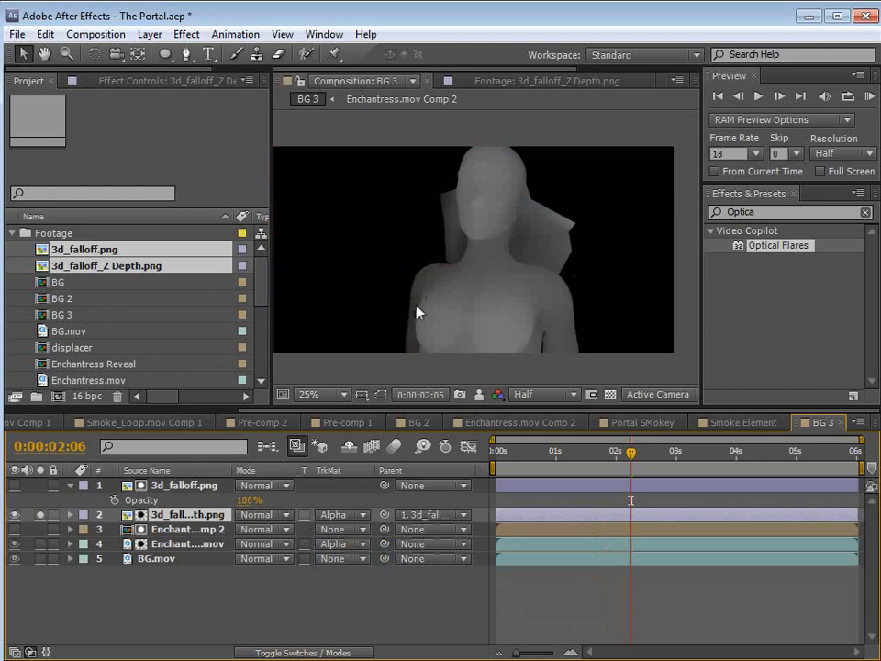
pyautogui.click(609, 395)
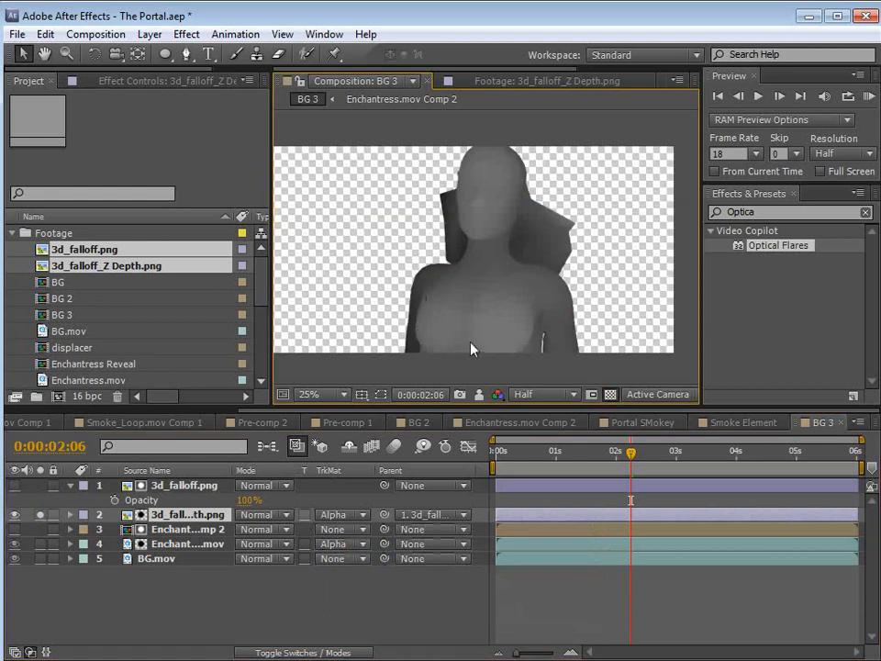
pyautogui.click(347, 515)
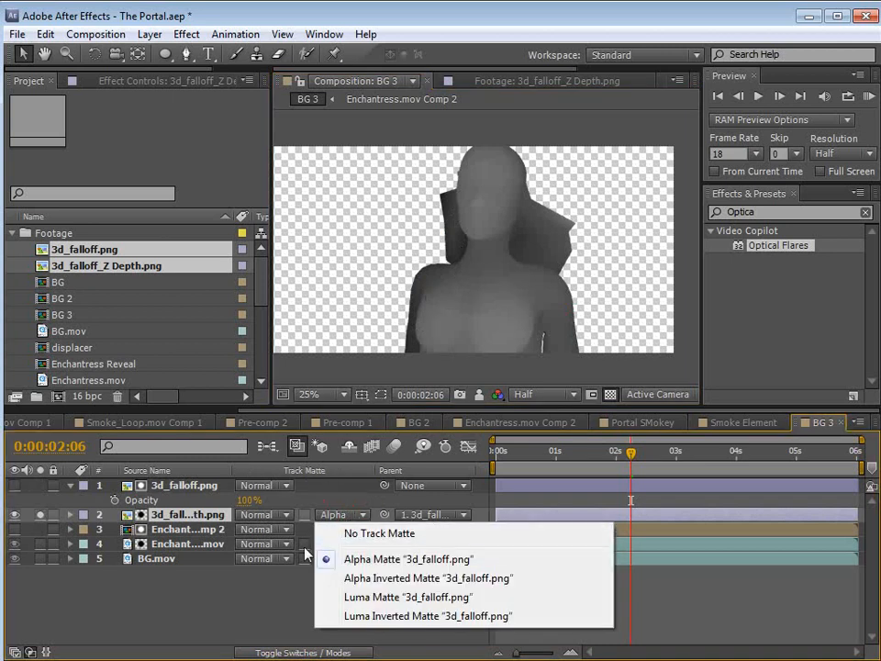
pyautogui.click(318, 537)
pyautogui.click(181, 515)
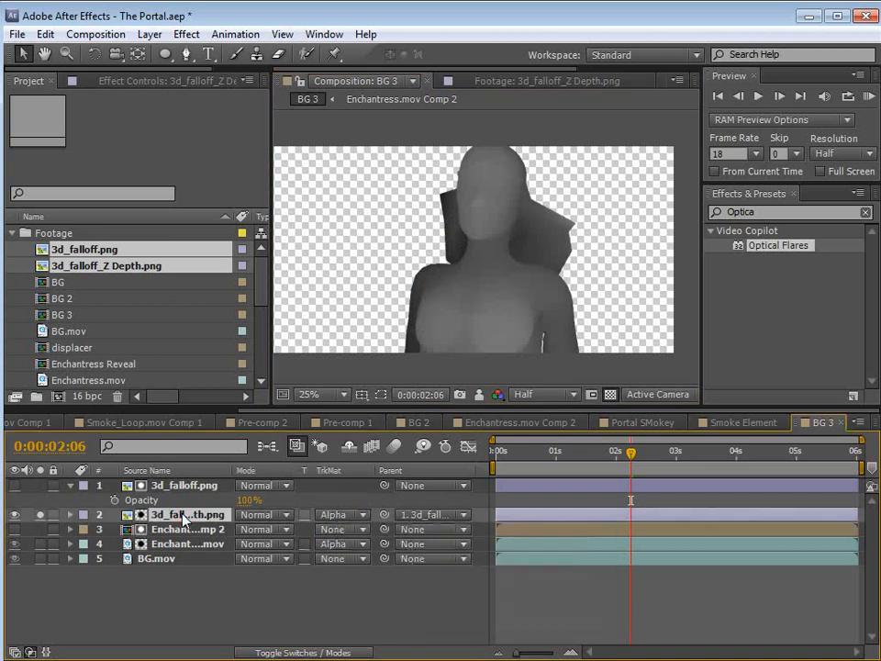
pyautogui.click(39, 515)
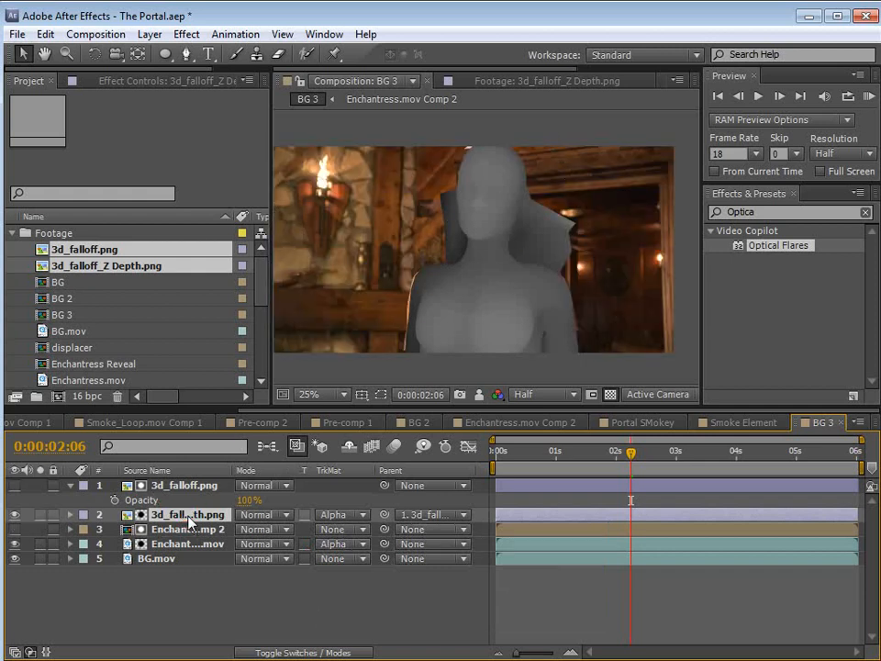
pyautogui.click(69, 485)
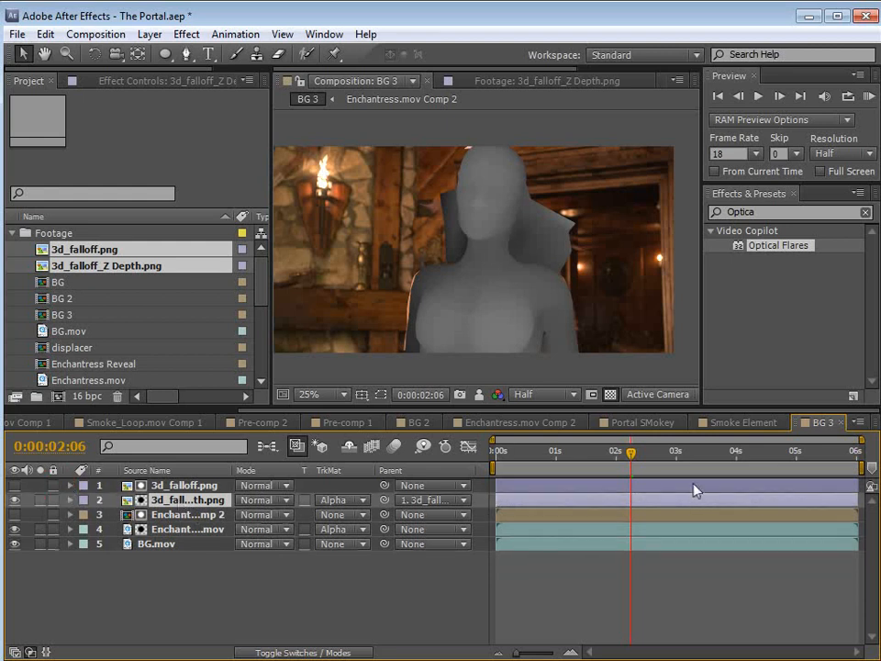
# Add a new null object to the BG 3 composition.
pyautogui.click(146, 34)
pyautogui.moveTo(169, 53)
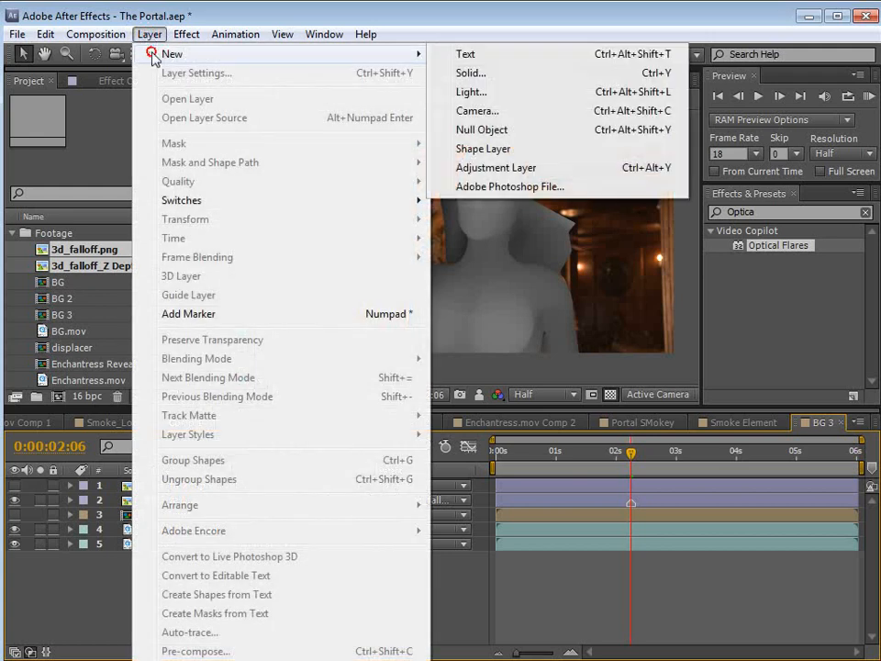
pyautogui.click(490, 131)
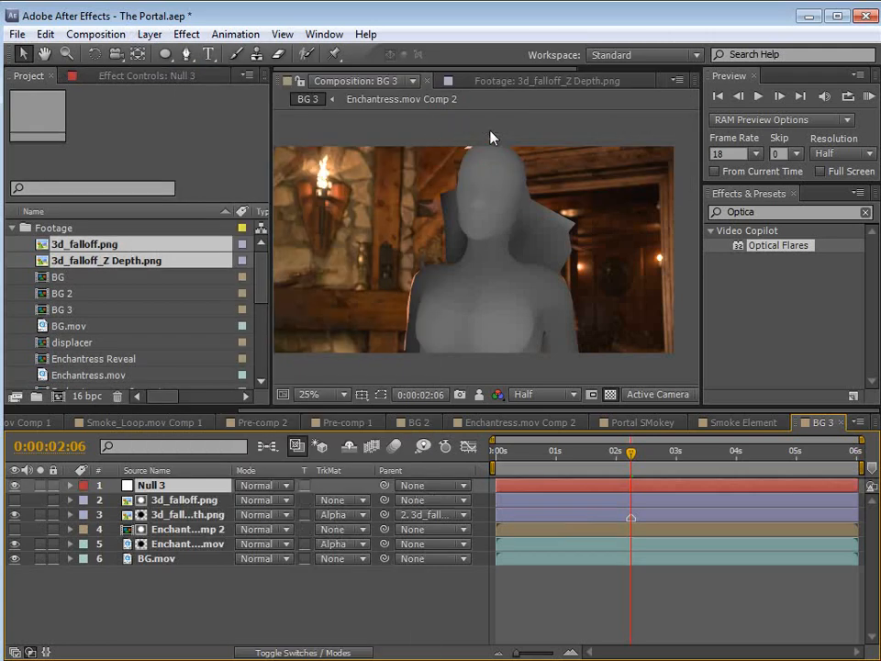
# Set up a motion track on the Enchantress.mov layer with position, rotation and scale enabled.
pyautogui.click(156, 544)
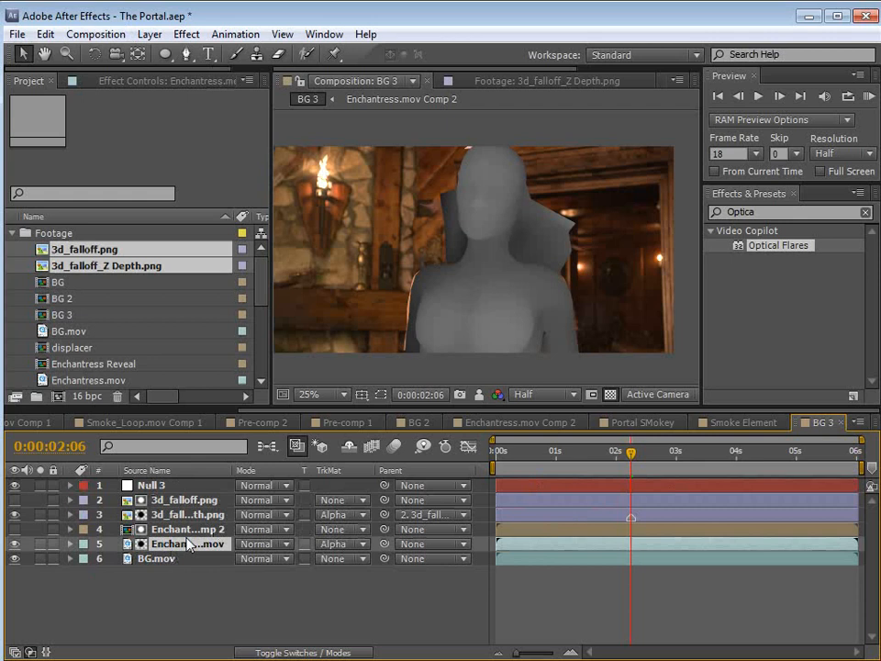
pyautogui.click(332, 34)
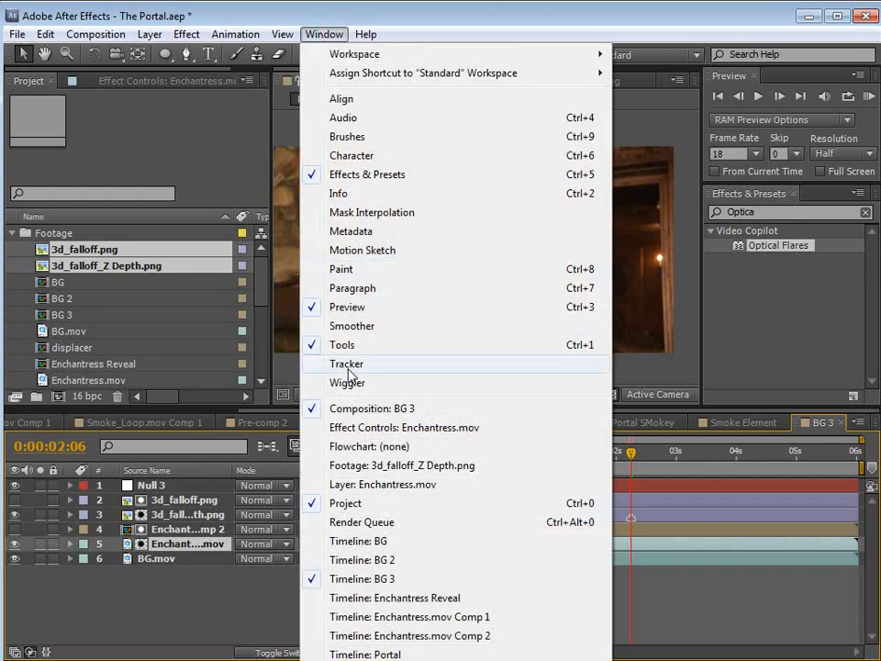
pyautogui.click(350, 365)
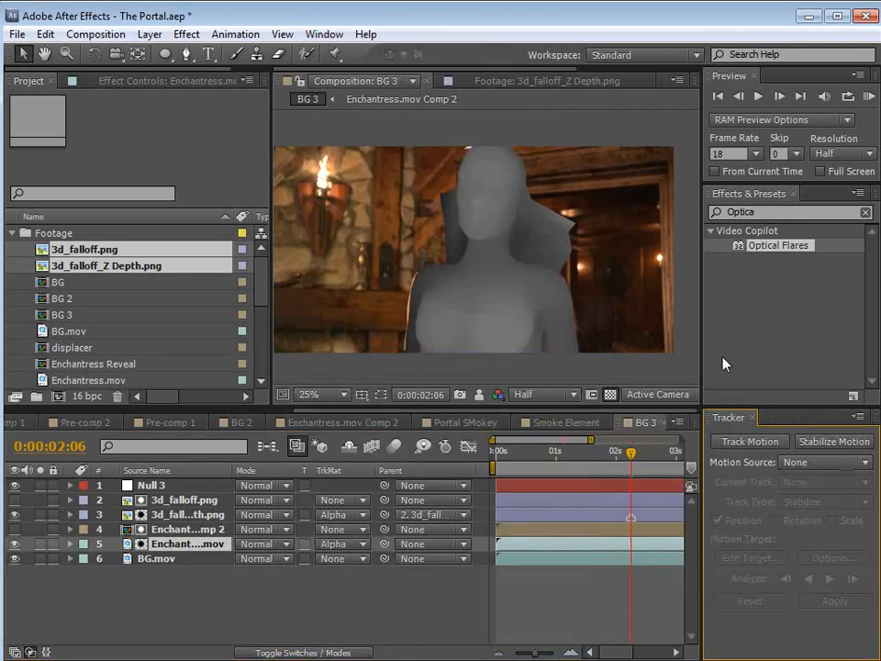
pyautogui.click(751, 441)
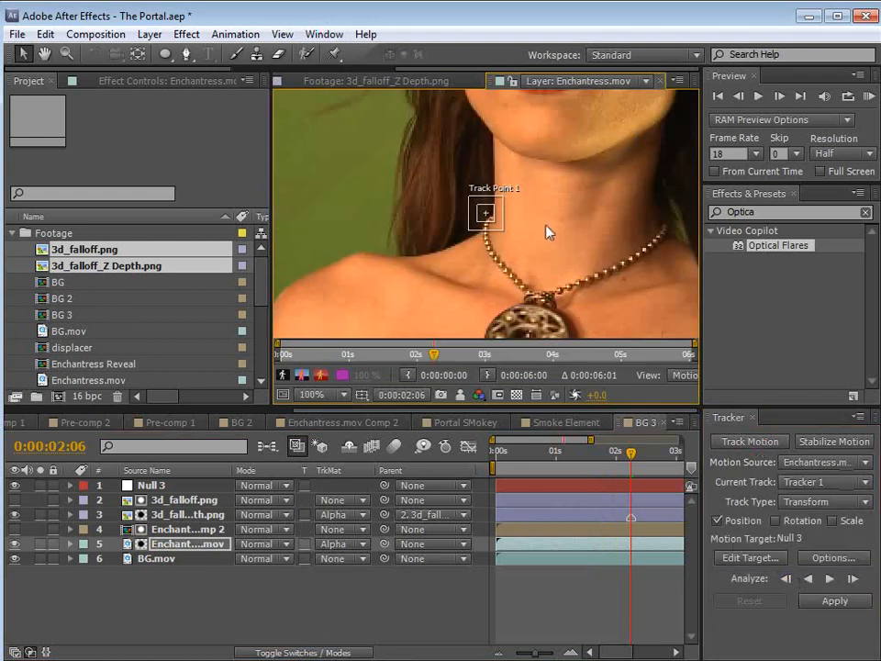
pyautogui.click(776, 521)
# Place Track Point 1 on the enchantress's headband beside the central jewel and enlarge its tracking region.
pyautogui.press('space')
pyautogui.scroll(1, 534, 150)
pyautogui.moveTo(534, 150); pyautogui.dragTo(500, 203)
pyautogui.press('`')
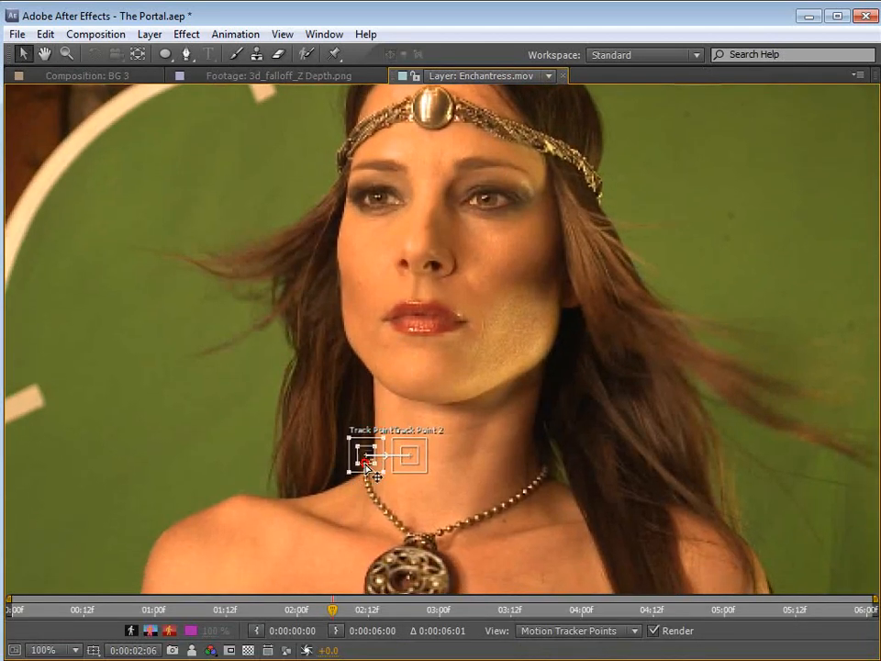
pyautogui.click(379, 468)
pyautogui.moveTo(378, 469); pyautogui.dragTo(418, 134)
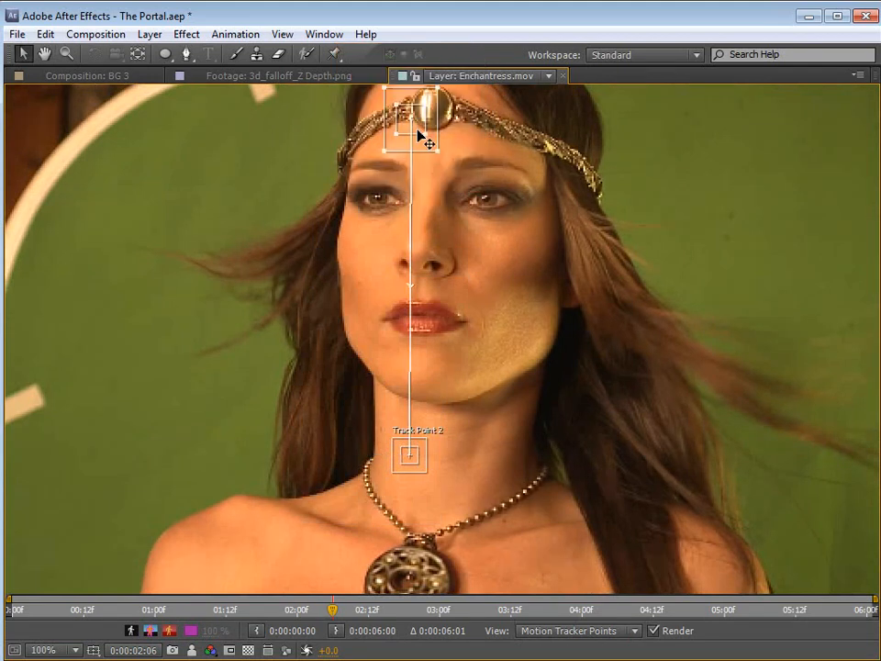
# Place Track Point 2 over the enchantress's nostril and enlarge its feature and search regions.
pyautogui.click(421, 473)
pyautogui.moveTo(424, 481); pyautogui.dragTo(453, 303)
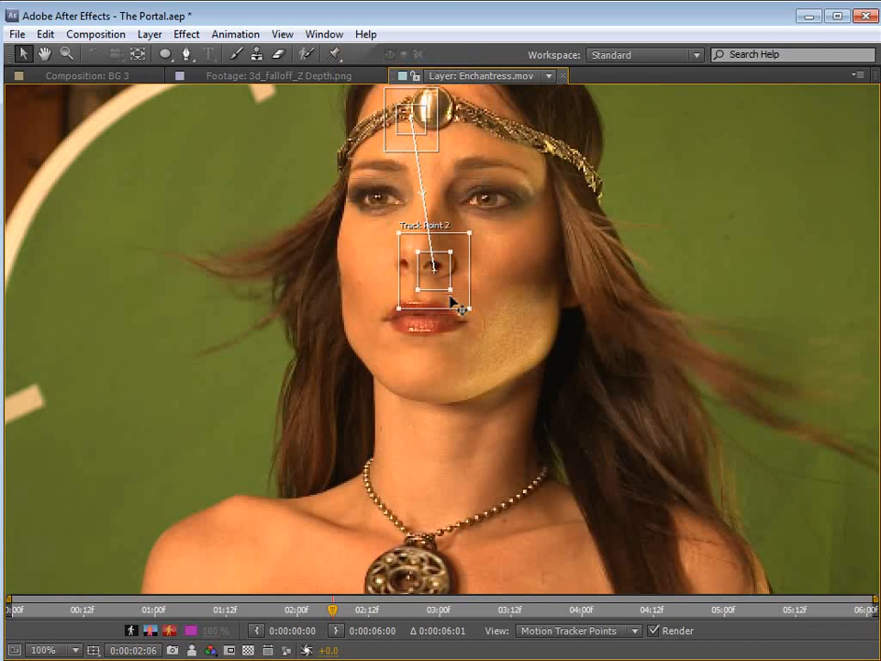
pyautogui.scroll(2, 463, 312)
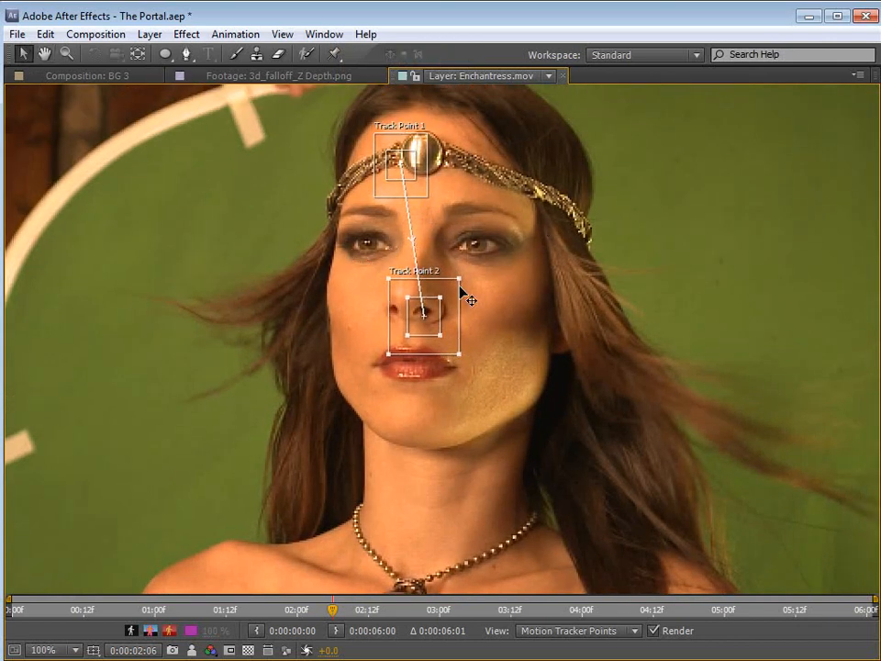
pyautogui.moveTo(458, 356); pyautogui.dragTo(462, 357)
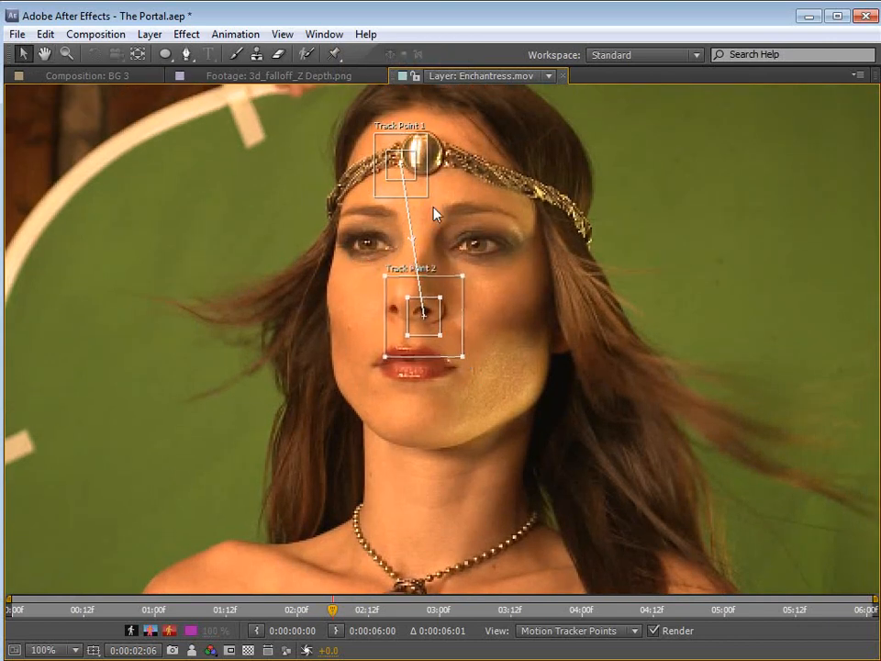
pyautogui.press('`')
pyautogui.scroll(-2, 470, 275)
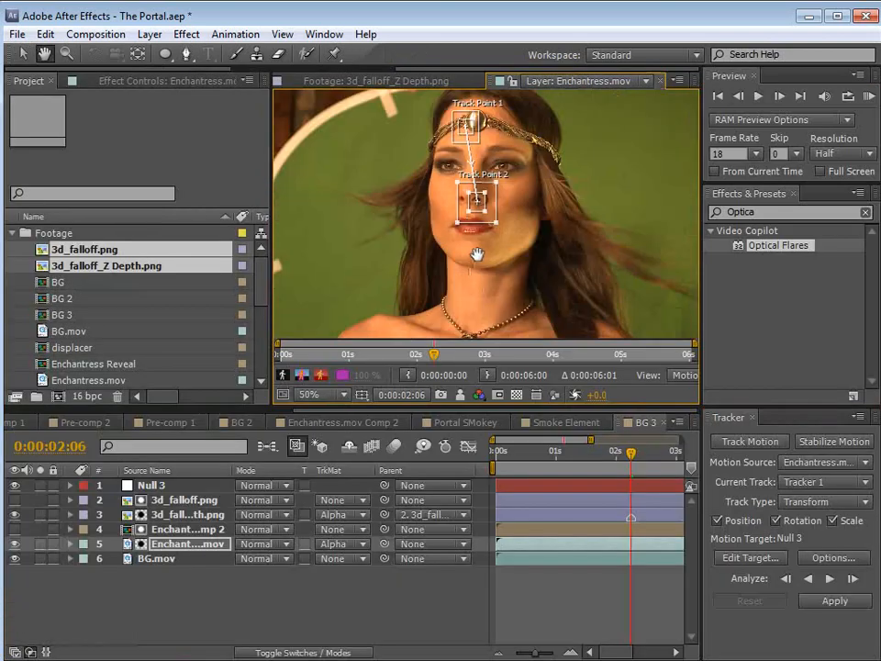
# Analyze the track backward from 0:00:02:06 and stop at about 0:00:01:00.
pyautogui.click(565, 607)
pyautogui.press('-')
pyautogui.press('-')
pyautogui.click(807, 578)
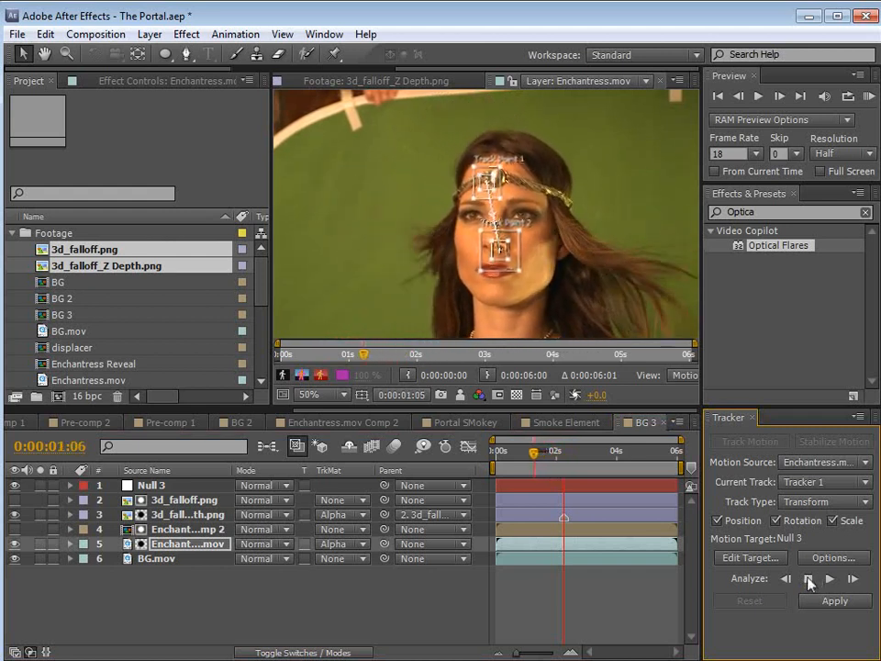
pyautogui.click(807, 578)
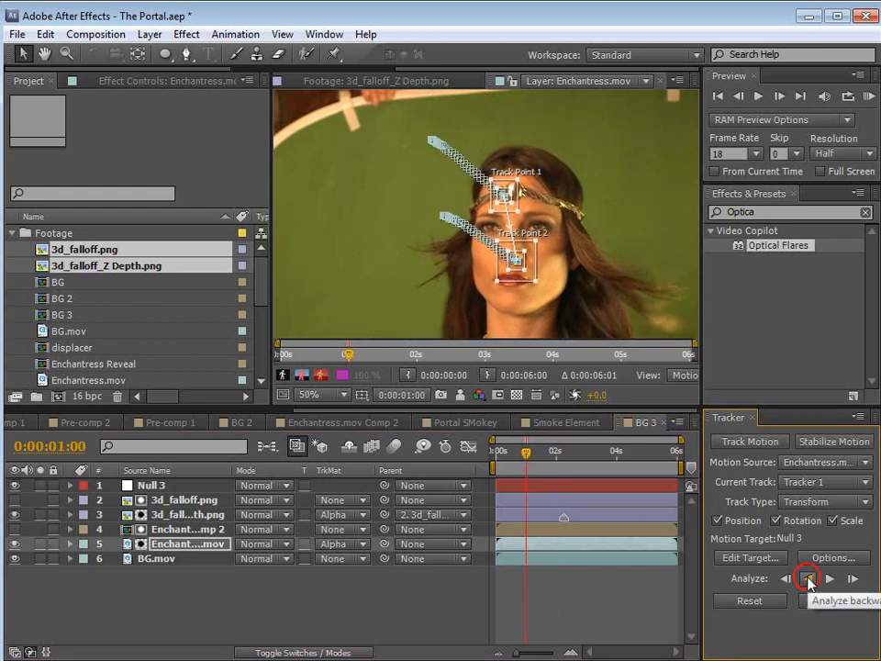
# Return to frame 0:00:02:06 and analyze the track forward to about 0:00:02:23.
pyautogui.click(564, 461)
pyautogui.press('=')
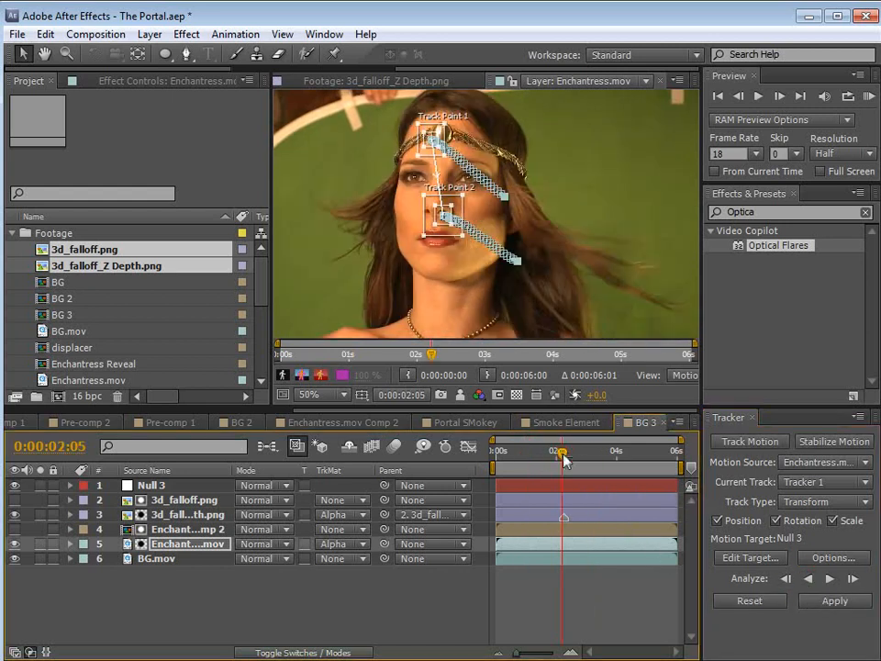
pyautogui.press('u')
pyautogui.press('=')
pyautogui.moveTo(564, 455); pyautogui.dragTo(567, 455)
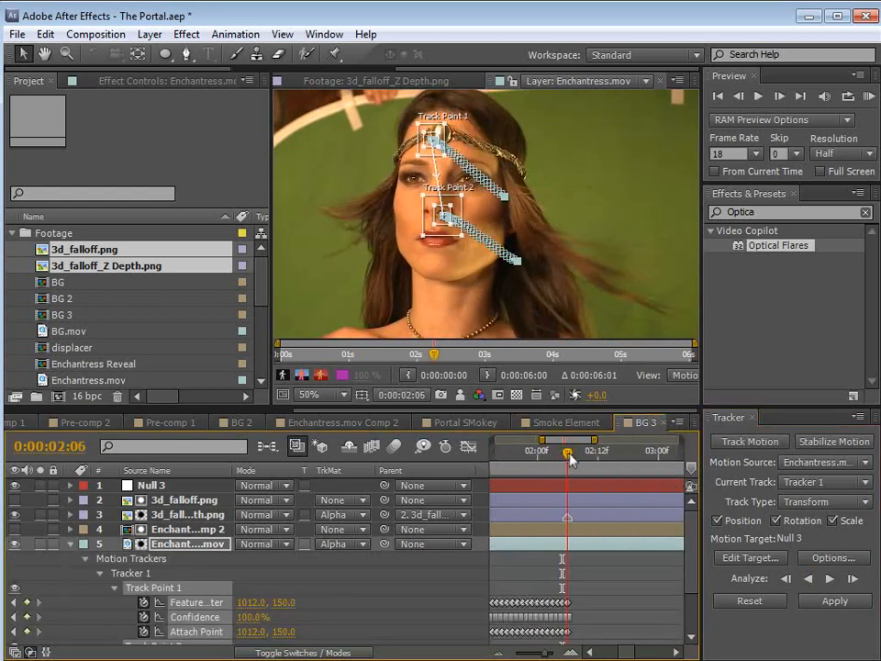
pyautogui.click(829, 579)
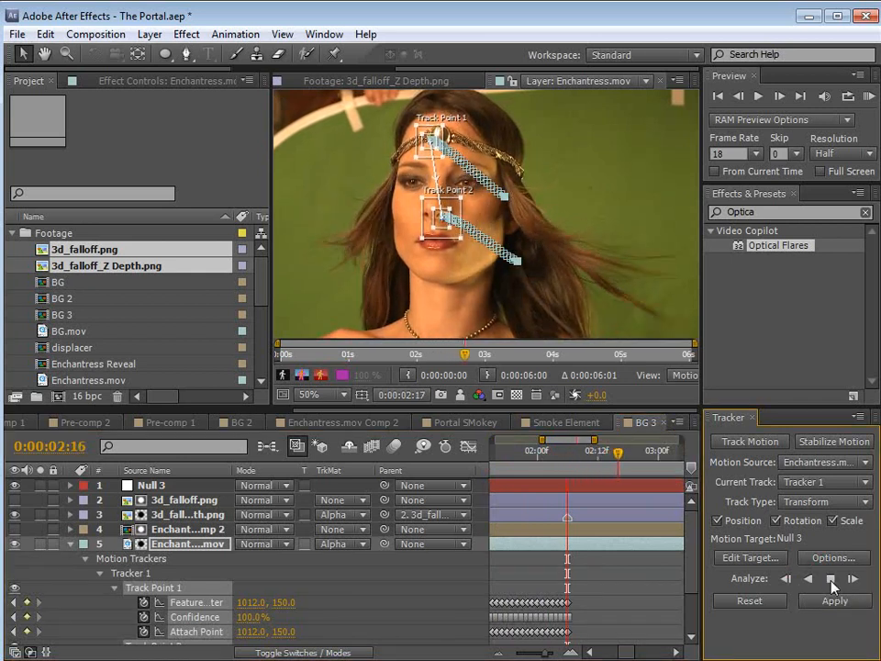
pyautogui.click(830, 579)
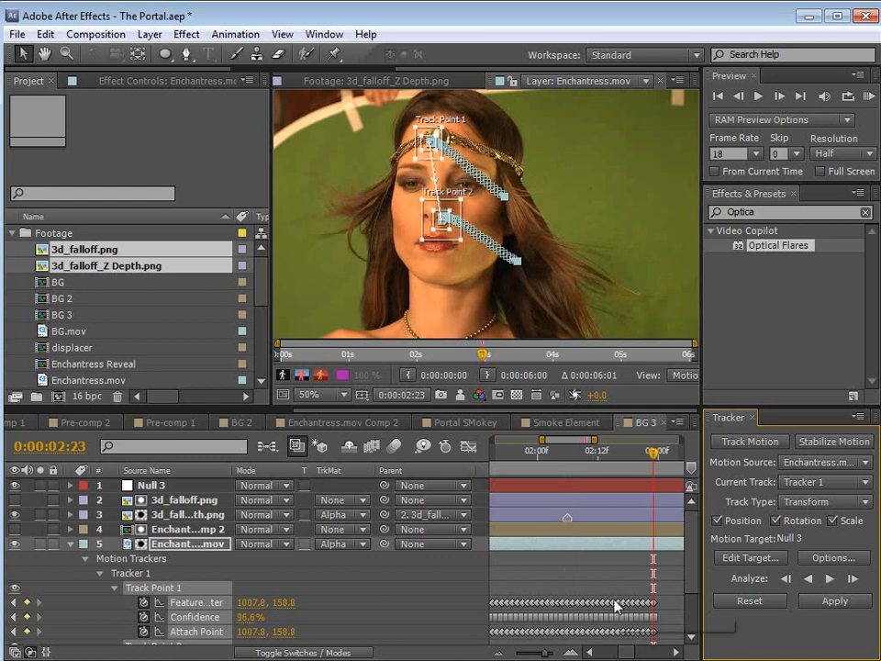
pyautogui.press('-')
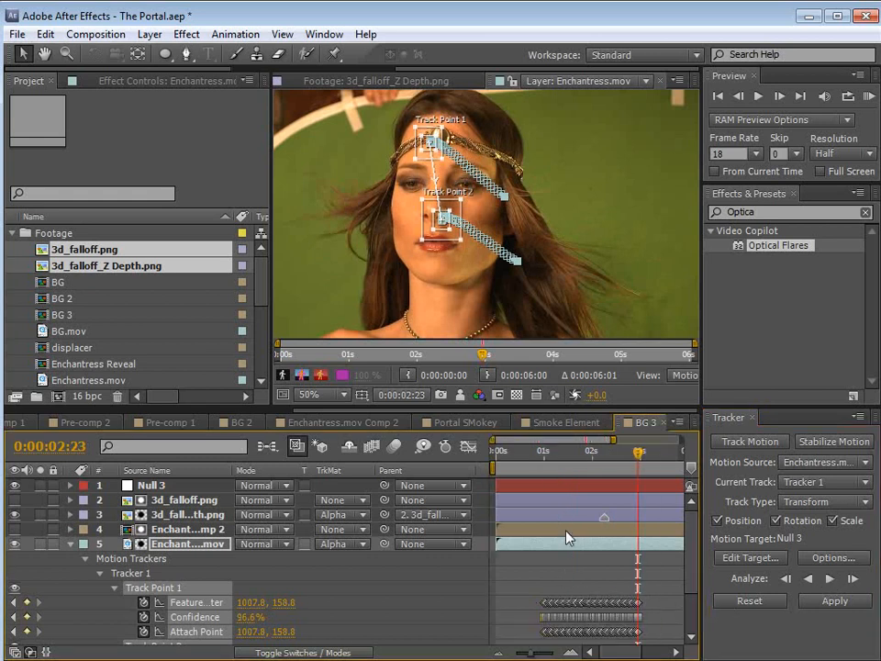
# Apply the tracked motion to the Null 3 layer in the X and Y dimensions.
pyautogui.click(748, 558)
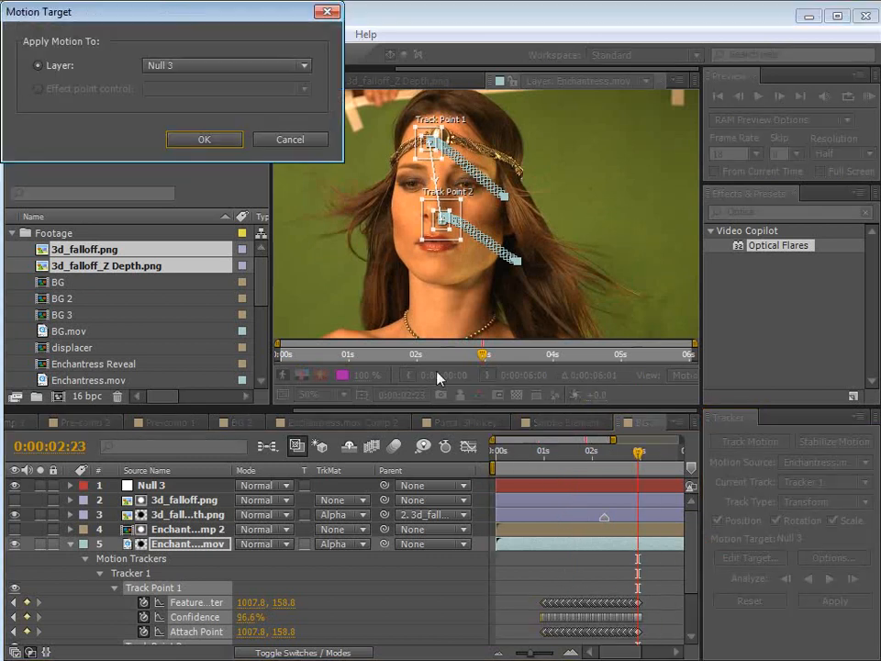
pyautogui.click(206, 65)
pyautogui.click(187, 85)
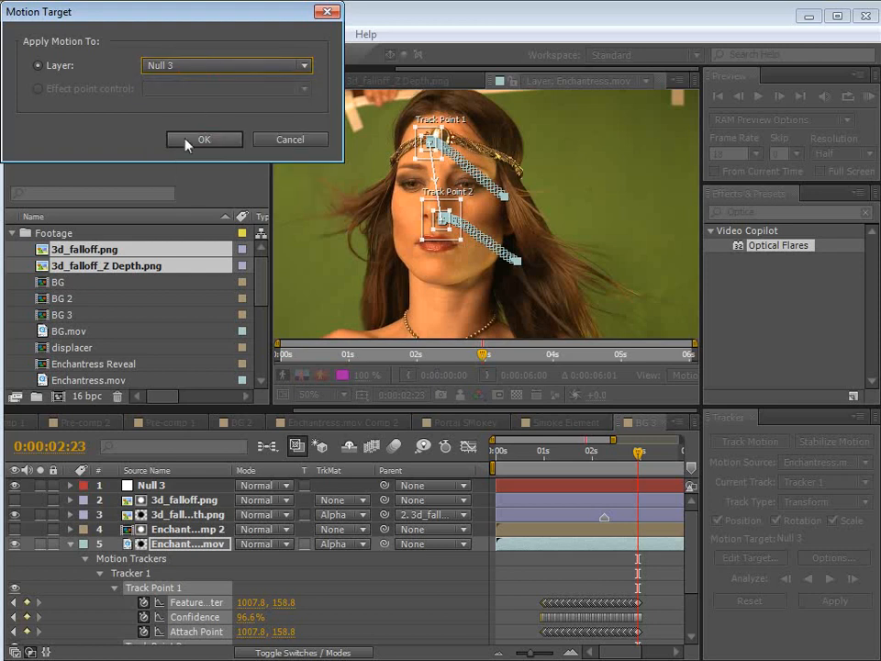
pyautogui.click(190, 140)
pyautogui.click(835, 600)
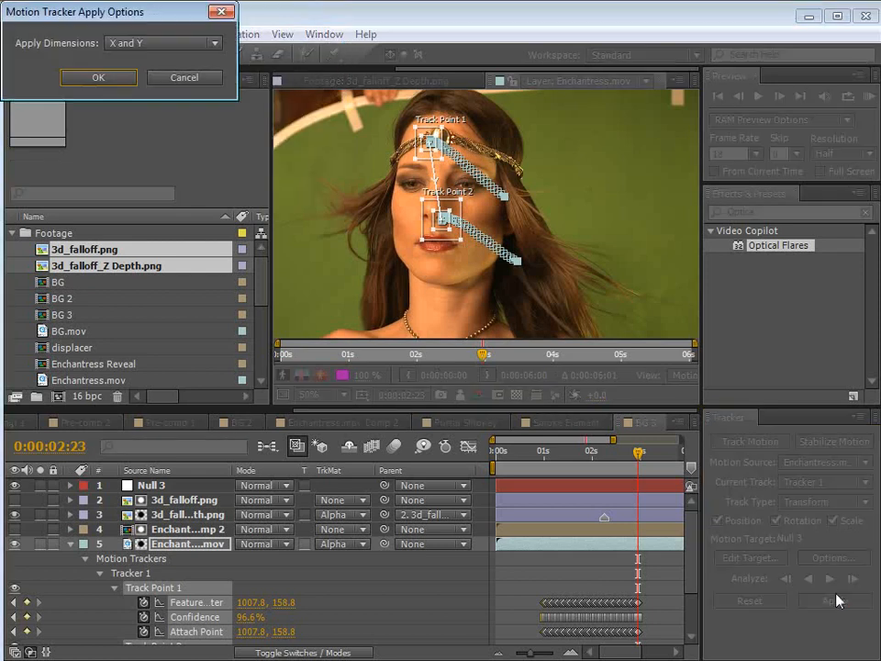
pyautogui.click(96, 75)
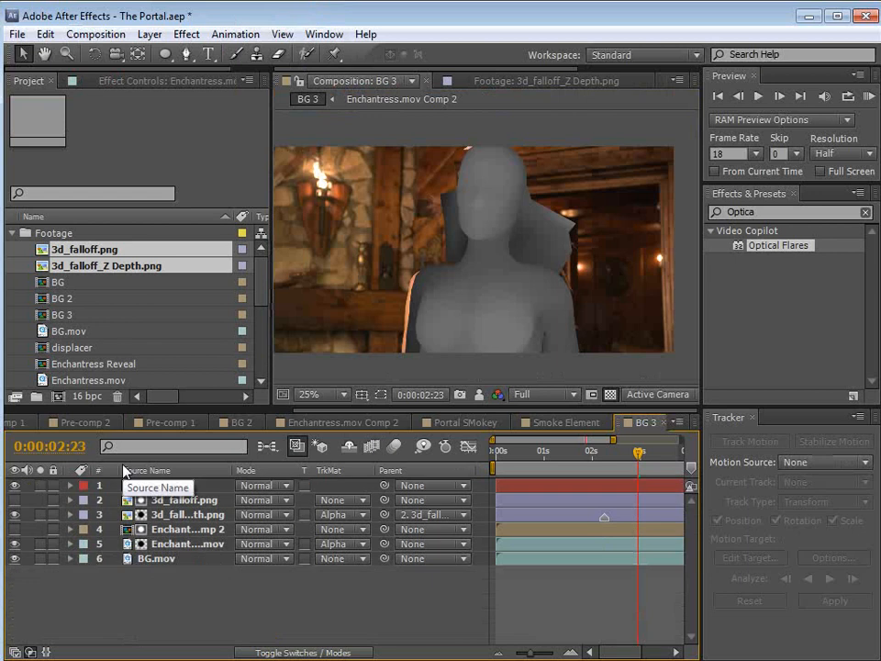
# Reveal the null's tracked position, scale and rotation keyframes and move the current time to 0:00:02:06.
pyautogui.click(147, 485)
pyautogui.press('u')
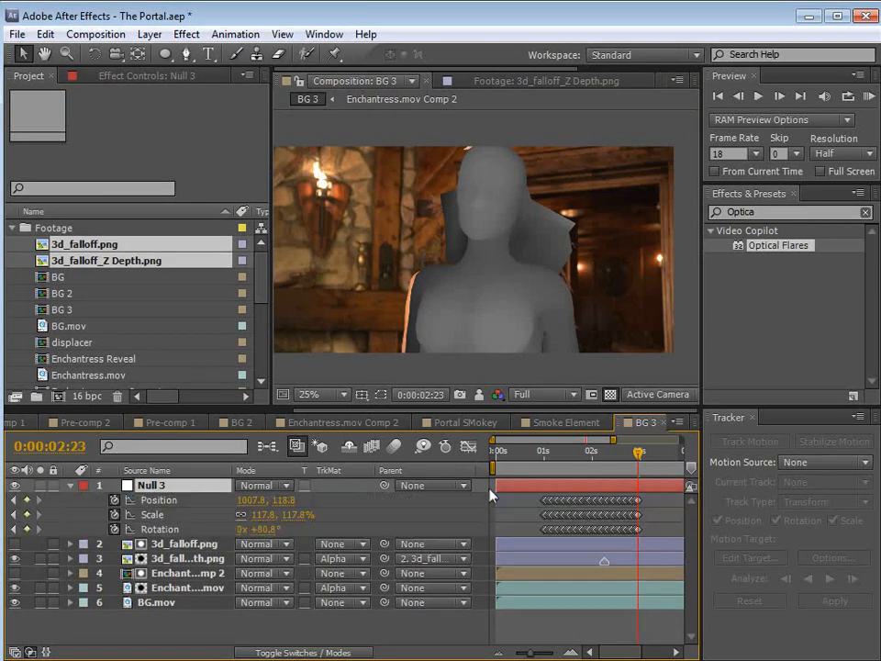
pyautogui.click(605, 471)
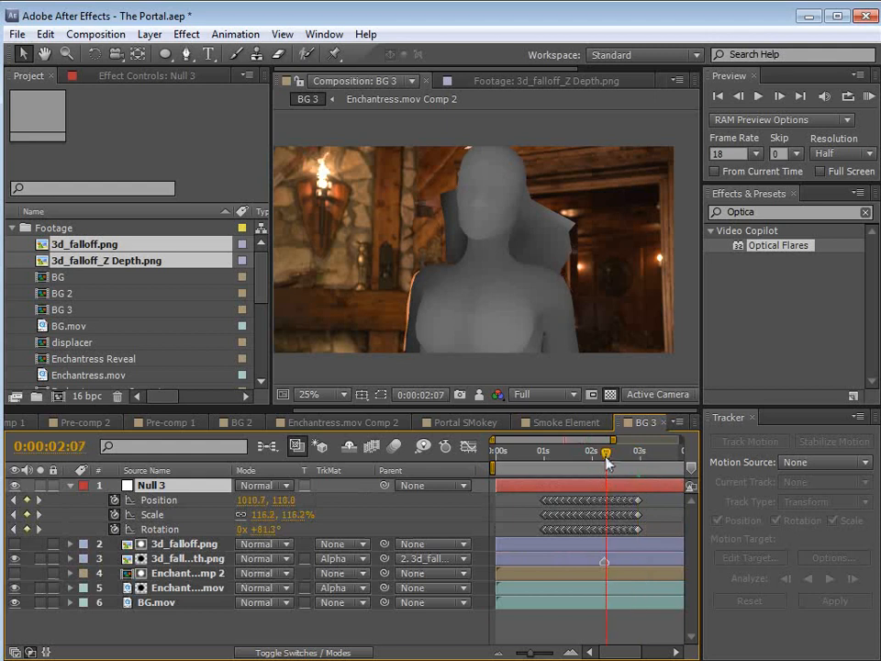
pyautogui.press('=')
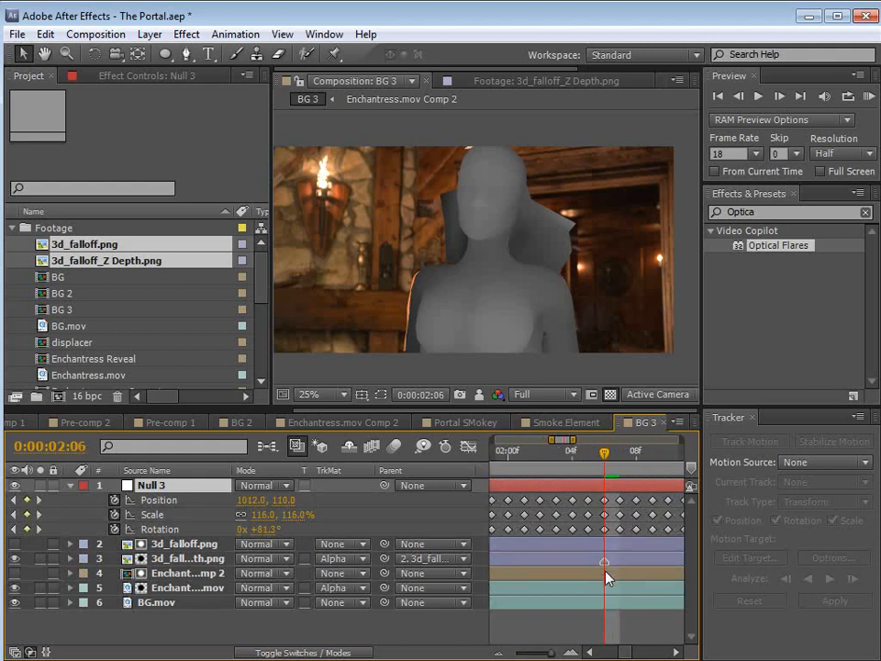
pyautogui.press('-')
pyautogui.moveTo(608, 535)
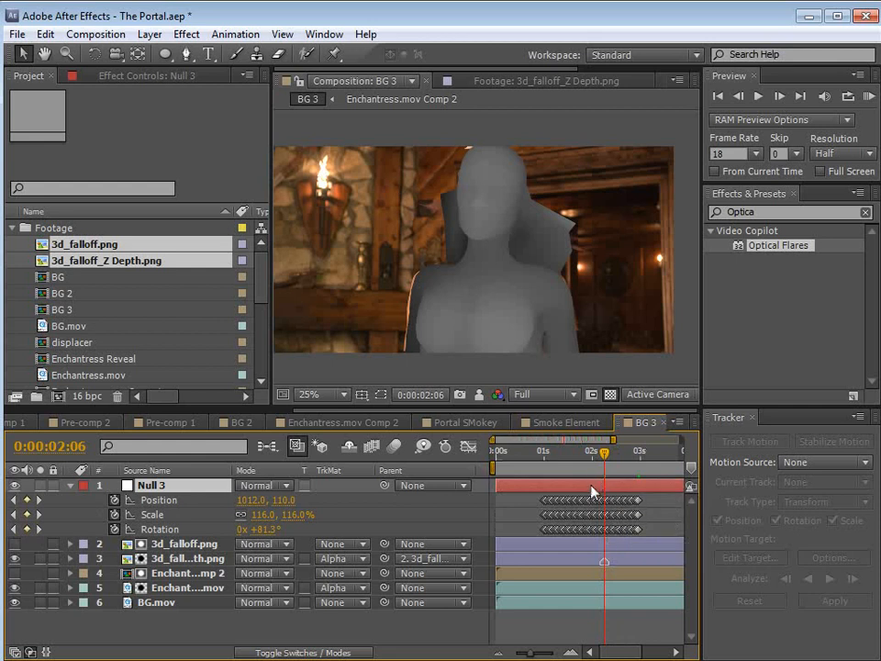
# Parent the 3d_falloff_Z Depth and 3d_falloff layers to Null 3 and scrub the shot to check how they follow the enchantress.
pyautogui.click(170, 559)
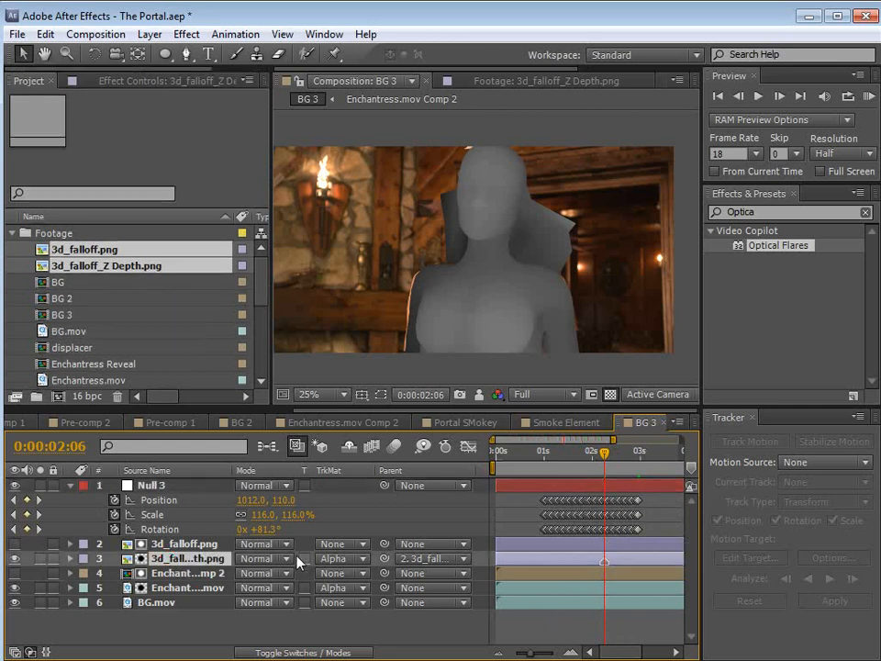
pyautogui.moveTo(384, 558); pyautogui.dragTo(154, 486)
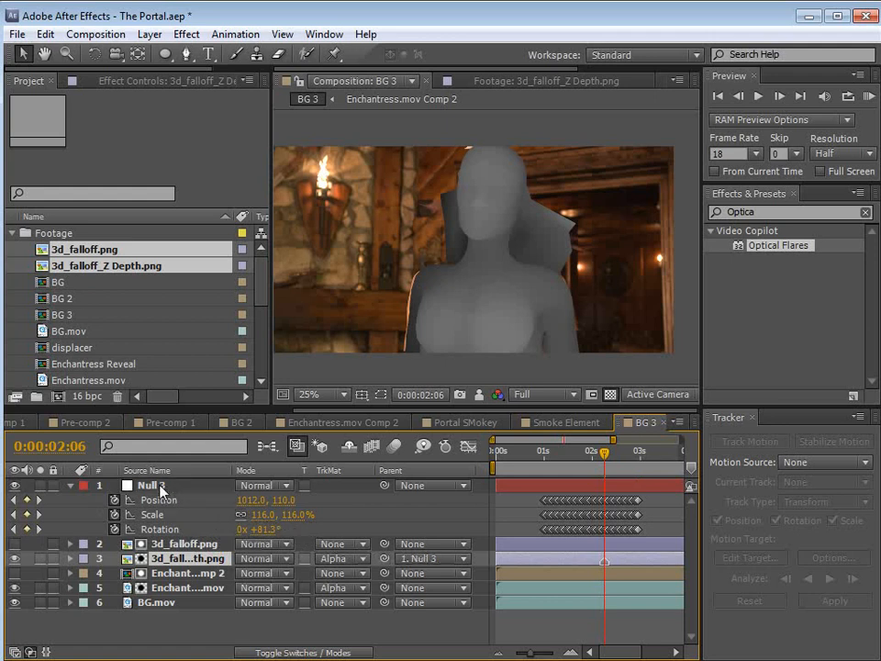
pyautogui.click(186, 545)
pyautogui.moveTo(385, 543); pyautogui.dragTo(151, 484)
pyautogui.click(536, 555)
pyautogui.moveTo(607, 454); pyautogui.dragTo(562, 498)
pyautogui.click(520, 627)
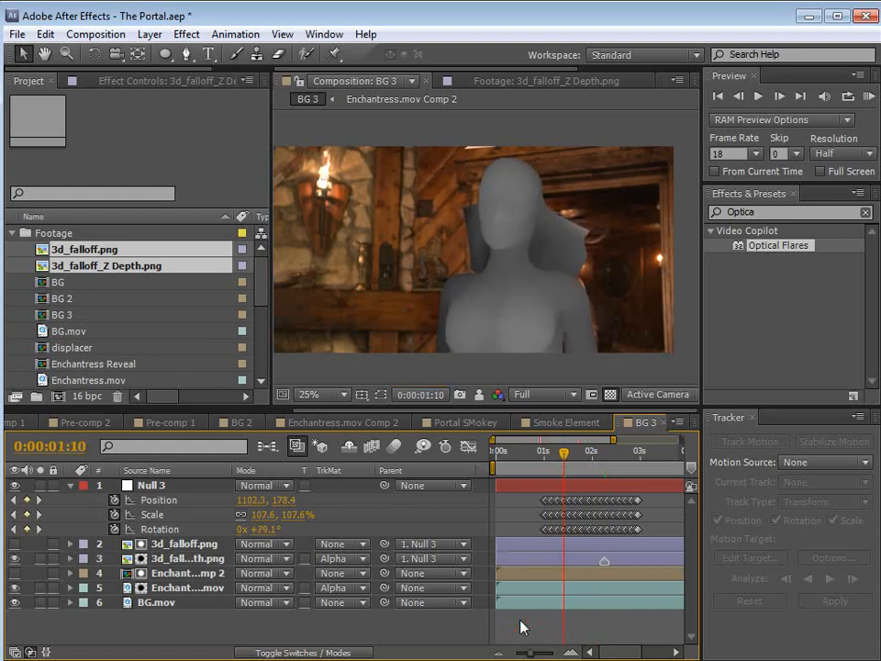
pyautogui.moveTo(559, 444); pyautogui.dragTo(587, 468)
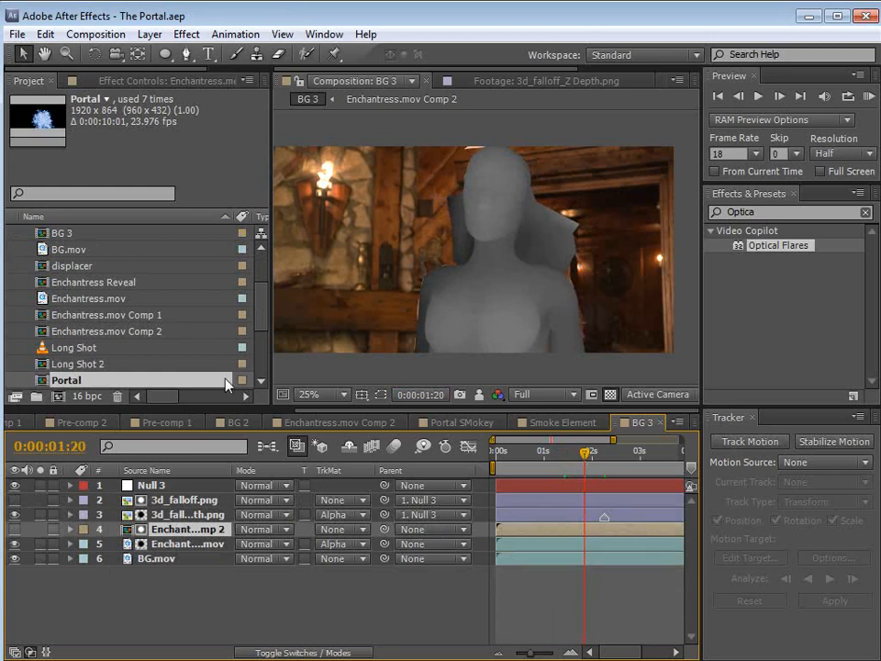
# Pre-compose Null 3 and the two 3d_falloff layers into a new composition named Depth Layer.
pyautogui.click(152, 578)
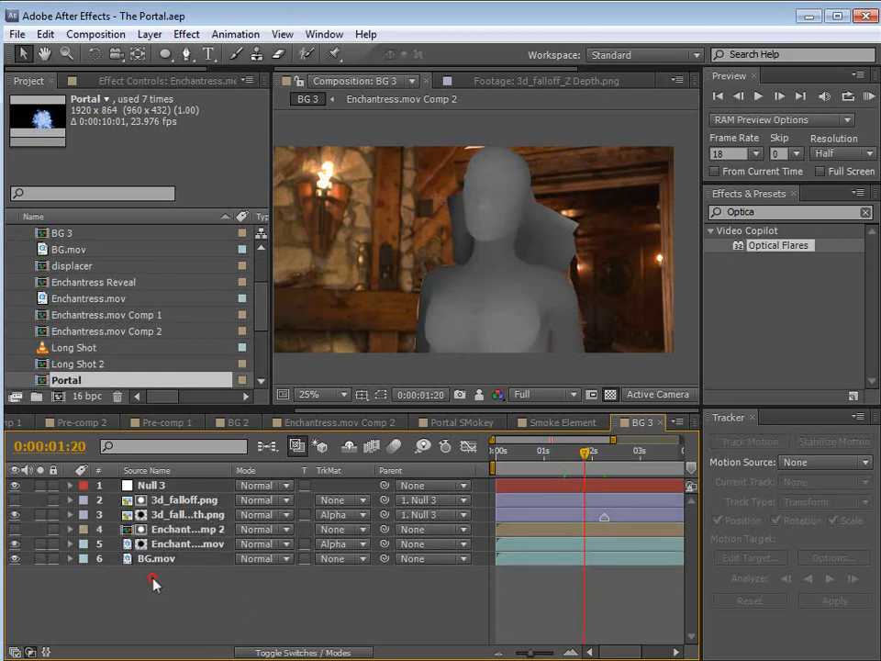
pyautogui.click(158, 485)
pyautogui.keyDown('shift'); pyautogui.click(181, 516); pyautogui.keyUp('shift')
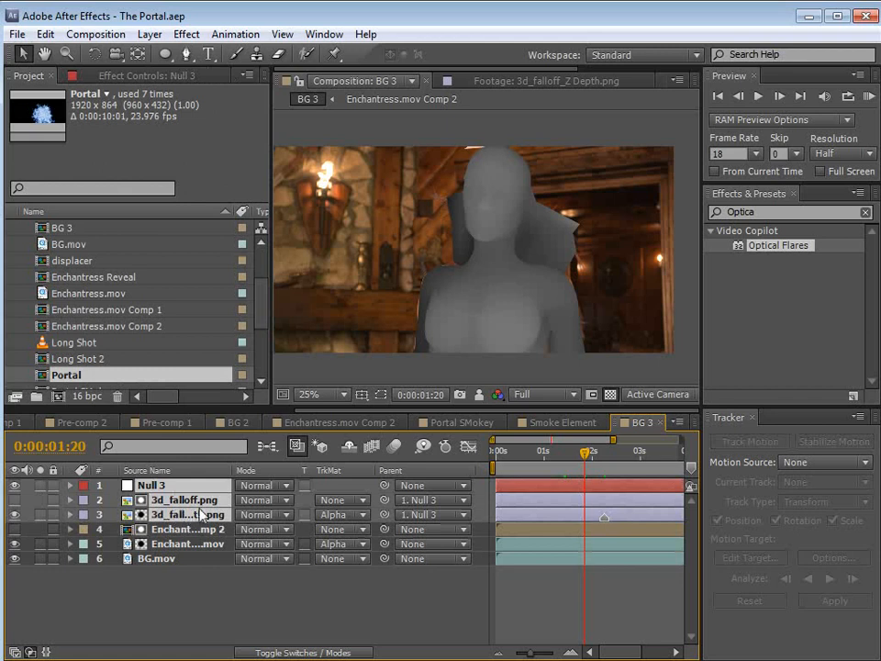
pyautogui.click(163, 37)
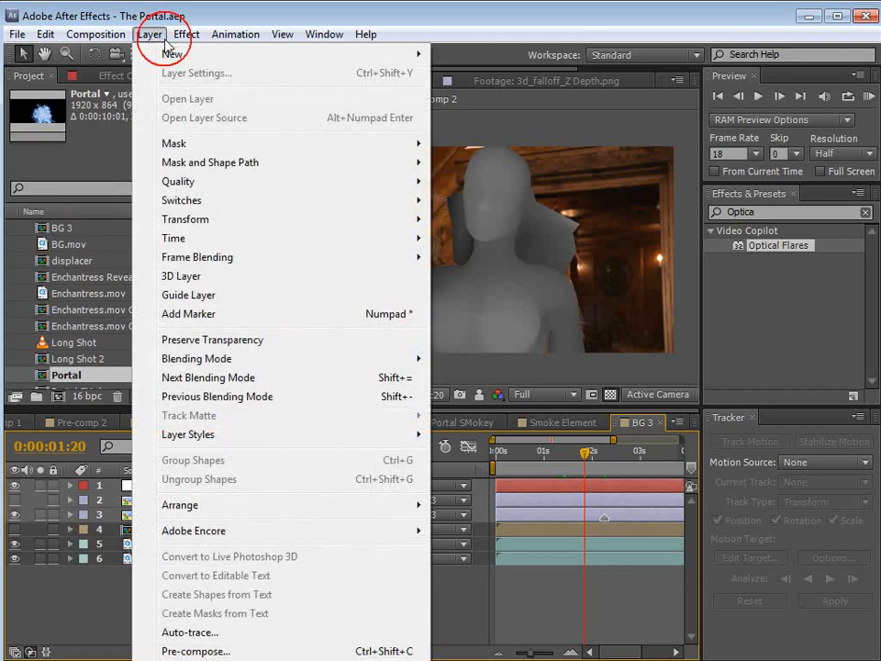
pyautogui.click(180, 651)
pyautogui.write('Depth')
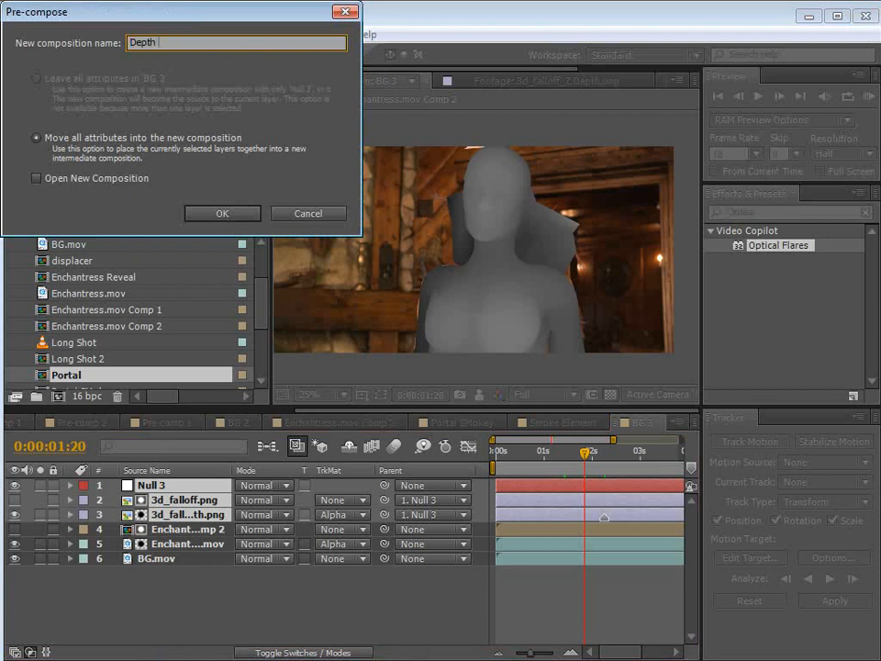
pyautogui.write(' Layer')
pyautogui.click(220, 213)
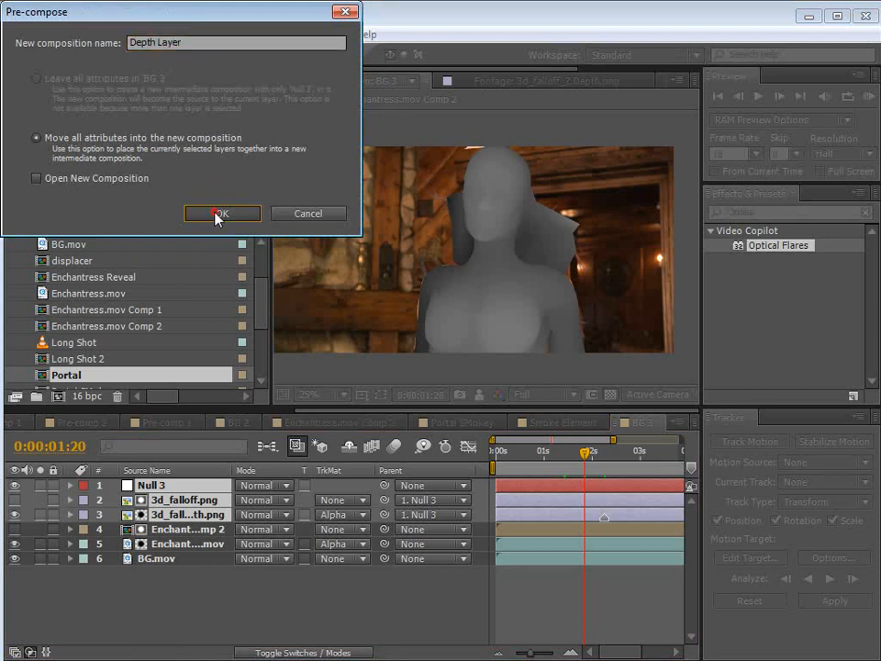
# Pre-compose Enchantress.mov together with its Enchantress.mov Comp 2 matte into a new composition named Enchantress.
pyautogui.click(176, 547)
pyautogui.click(165, 516)
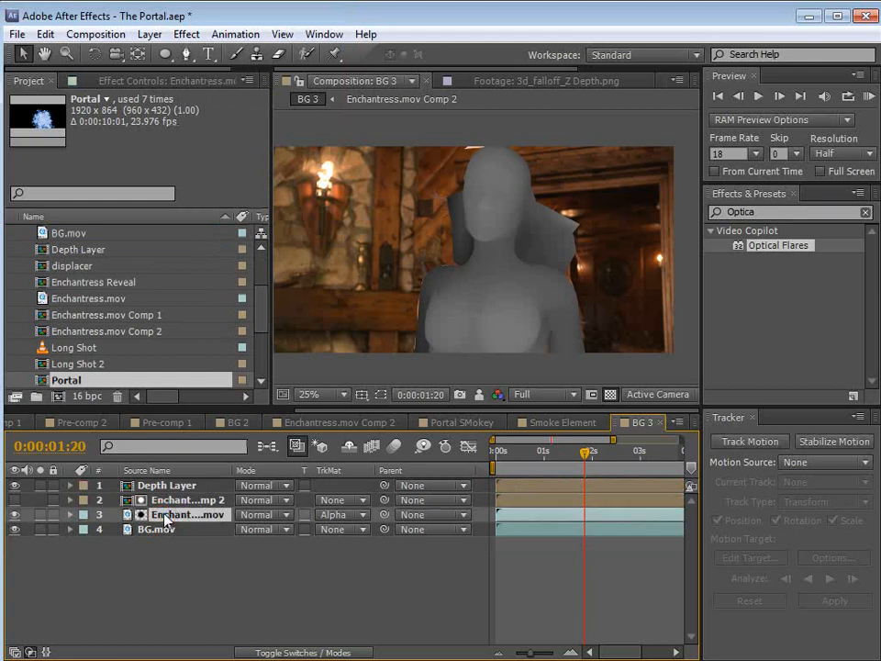
pyautogui.click(156, 500)
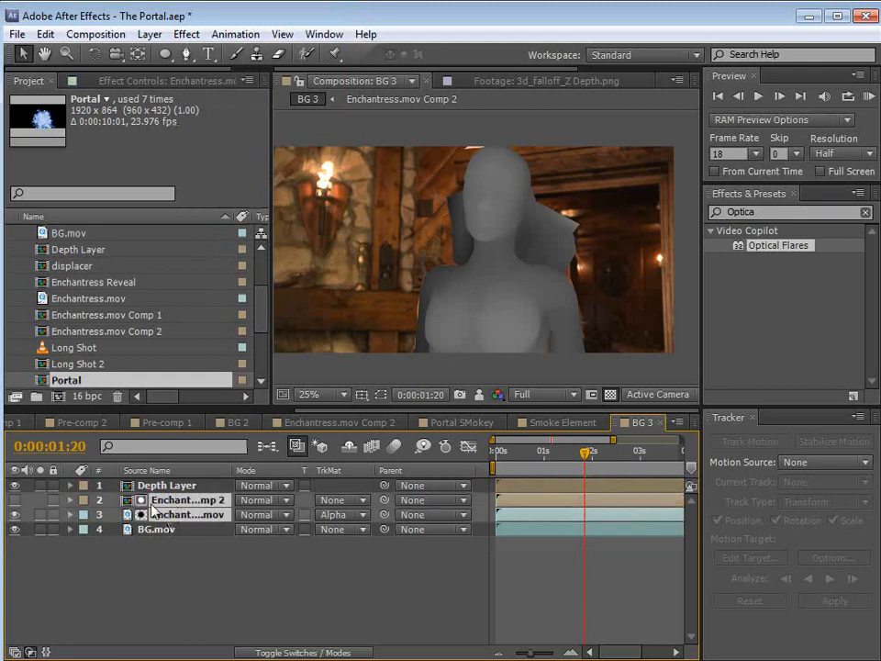
pyautogui.click(149, 34)
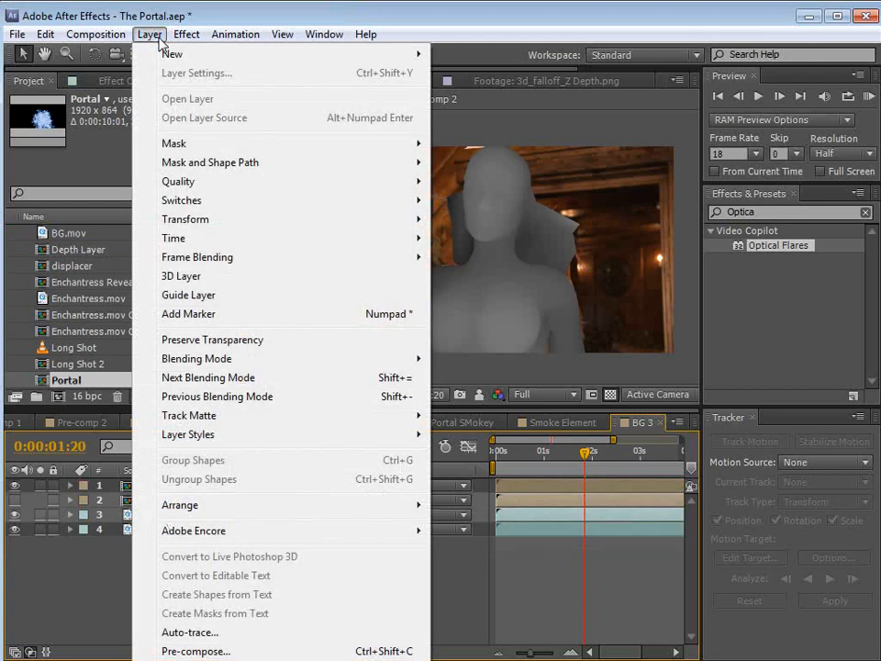
pyautogui.click(195, 650)
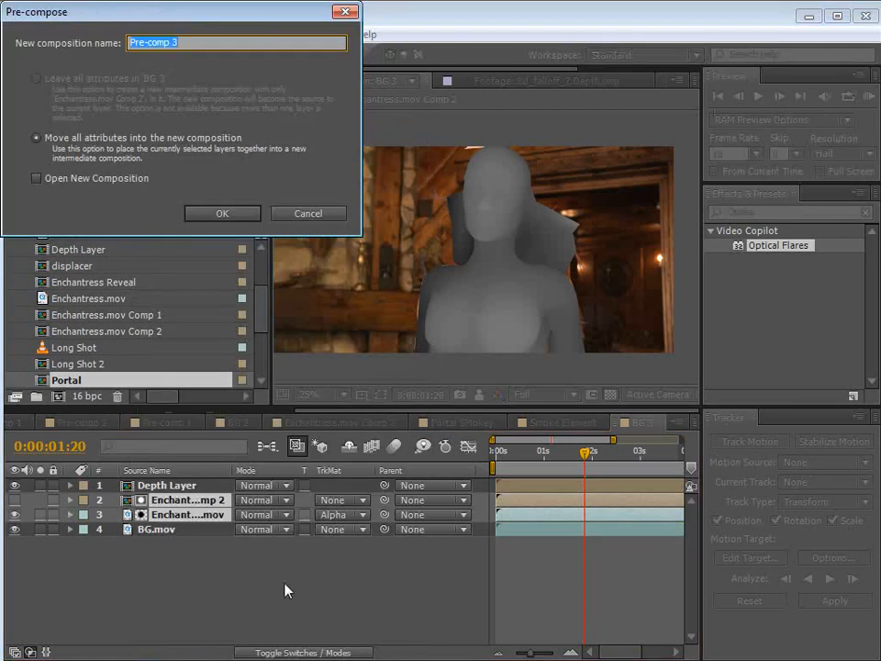
pyautogui.write('Enchantress')
pyautogui.press('Return')
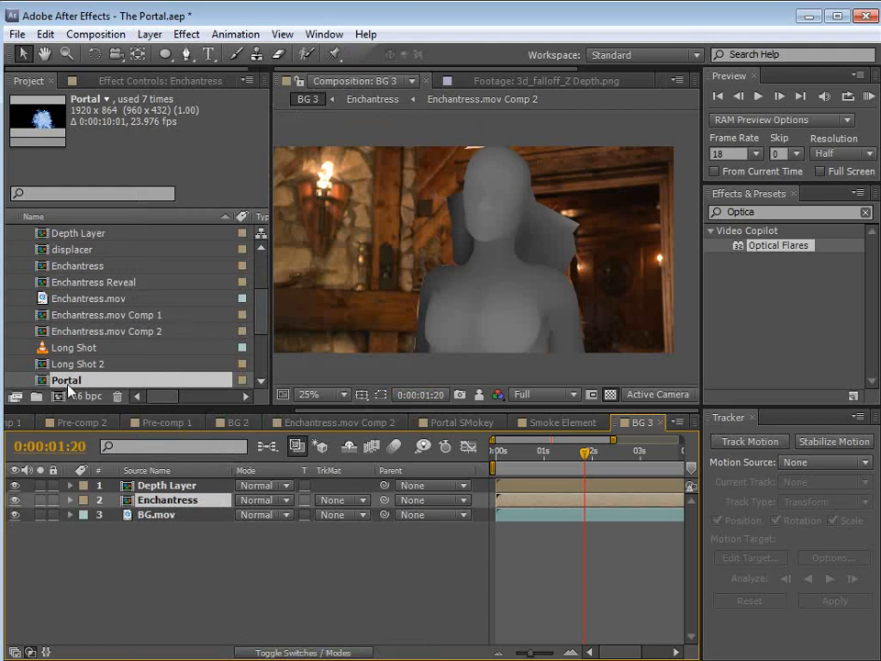
# Add the Portal composition between the Enchantress and BG.mov layers, solo it and scale it up to 128%.
pyautogui.moveTo(43, 380); pyautogui.dragTo(131, 514)
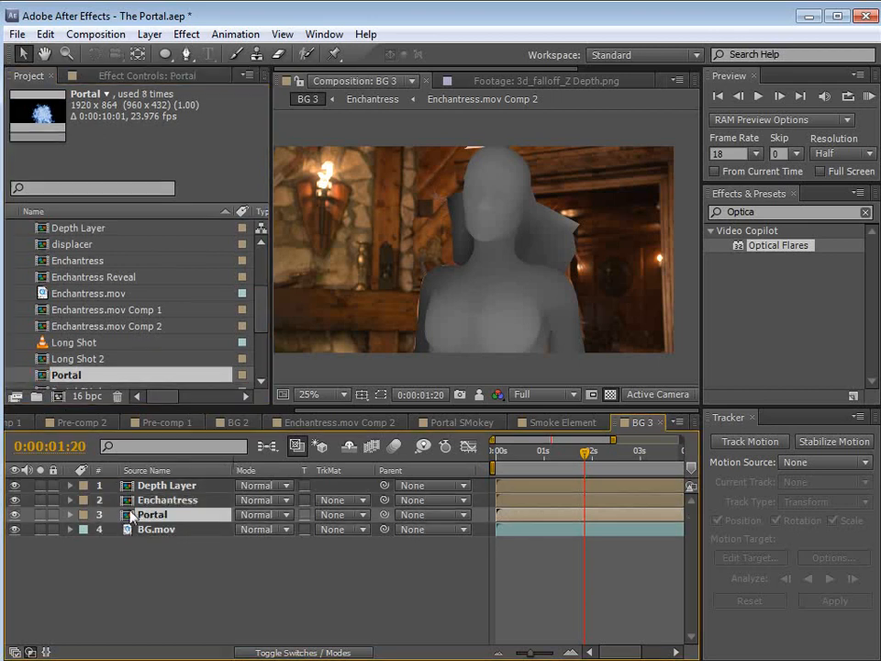
pyautogui.click(40, 514)
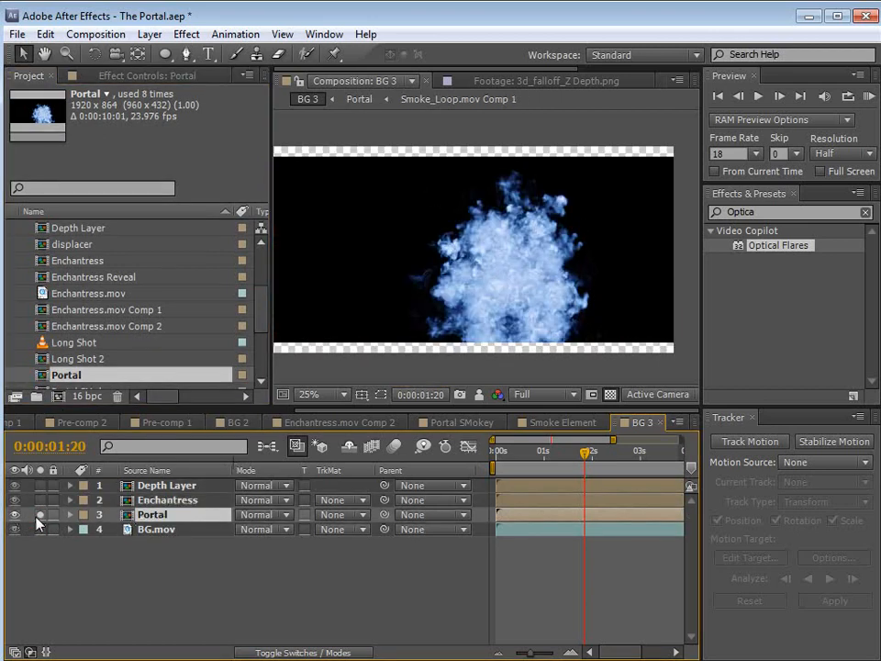
pyautogui.press('s')
pyautogui.moveTo(292, 539); pyautogui.dragTo(310, 538)
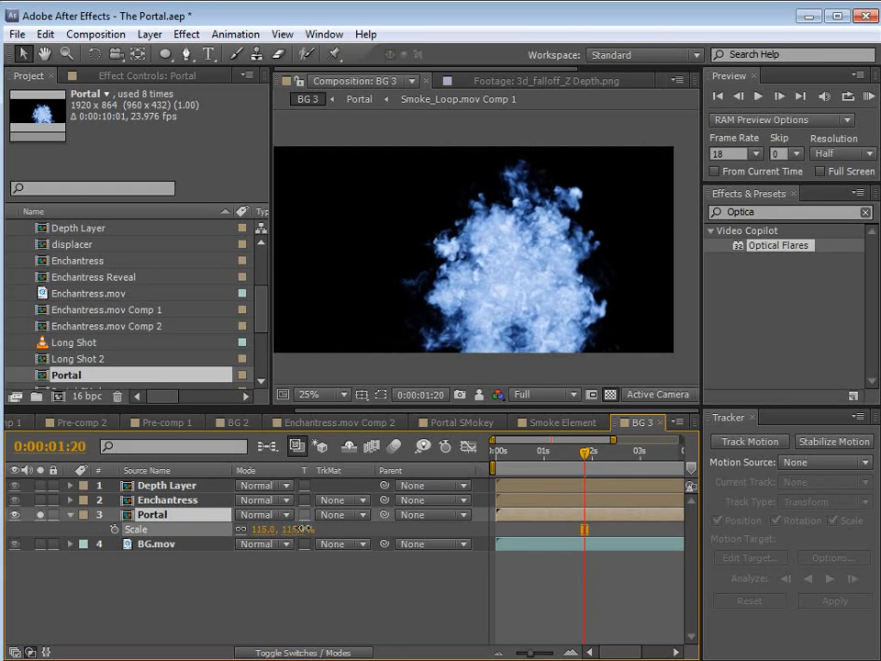
# Apply the Invert, Tint and Curves effects to the Portal layer.
pyautogui.click(191, 36)
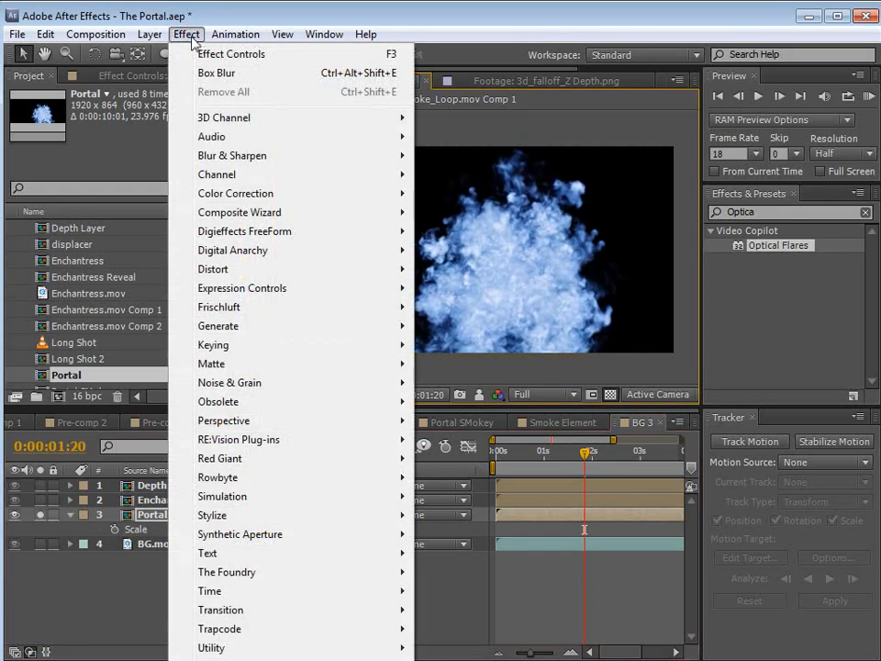
pyautogui.moveTo(275, 174)
pyautogui.click(457, 292)
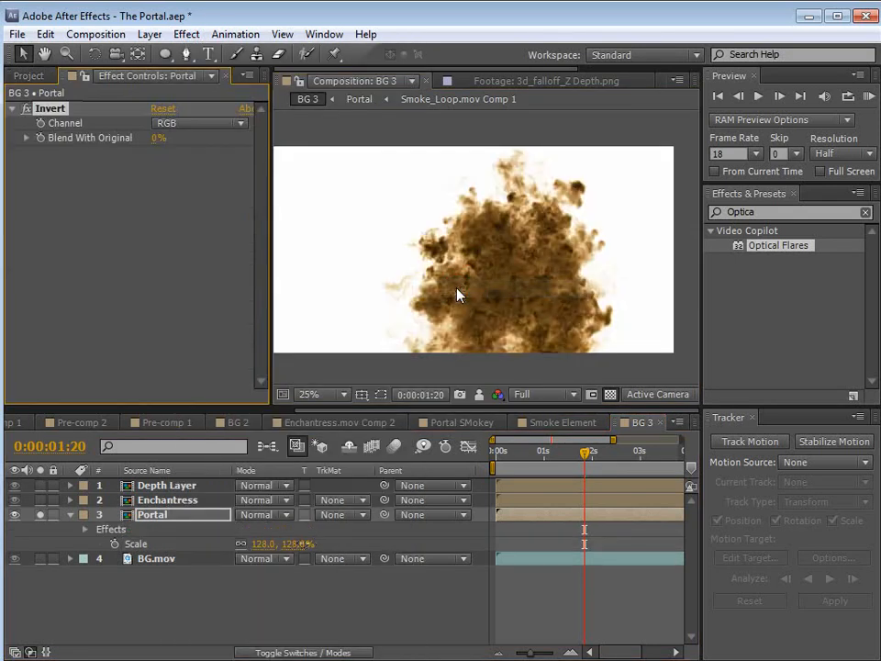
pyautogui.click(186, 34)
pyautogui.click(225, 196)
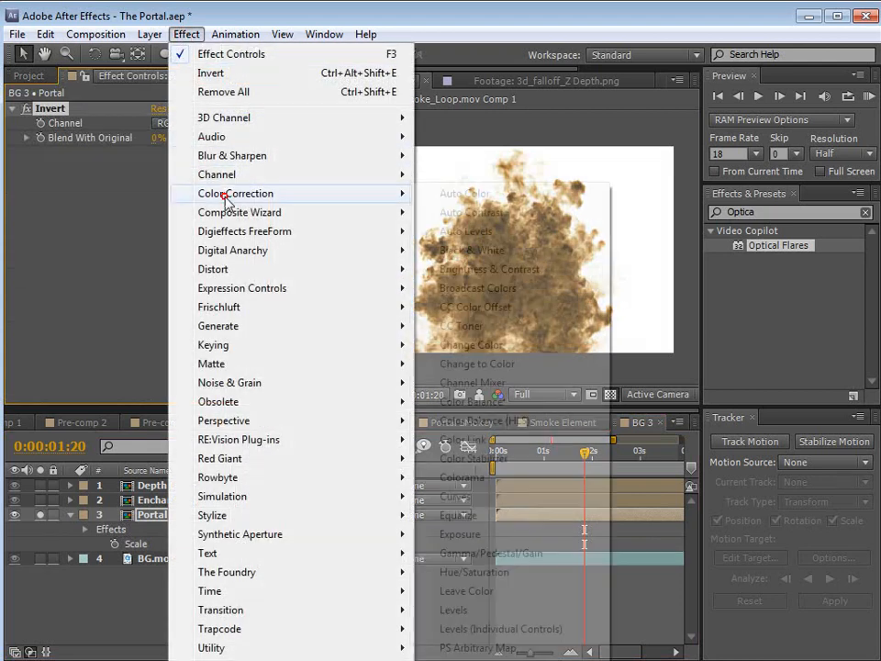
pyautogui.click(550, 658)
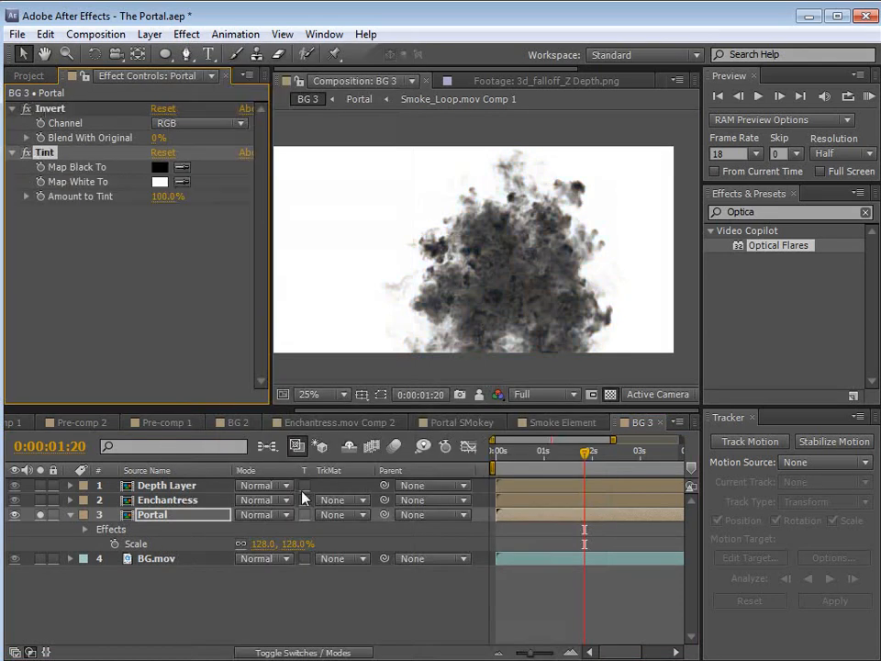
pyautogui.click(186, 34)
pyautogui.moveTo(240, 197)
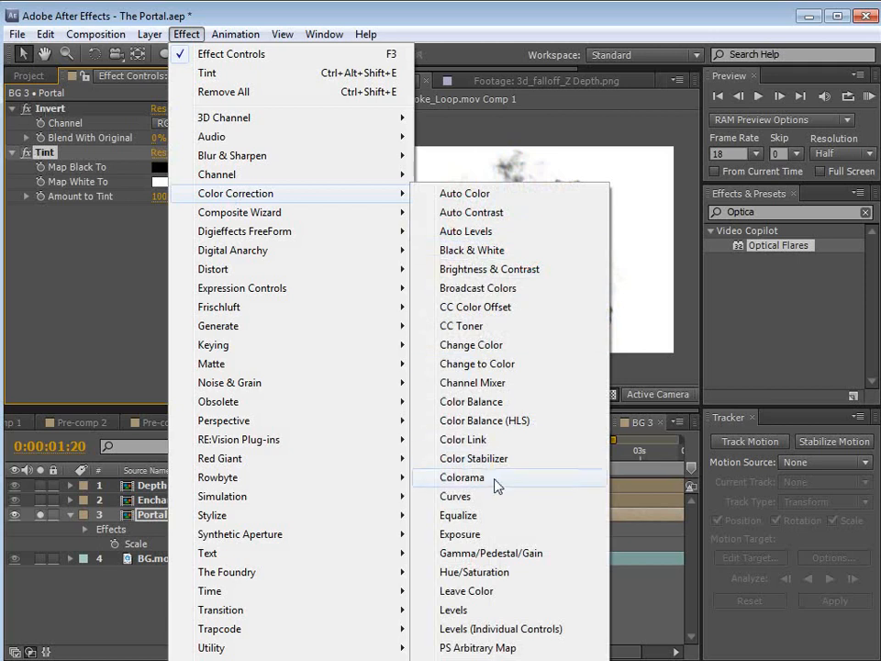
pyautogui.click(495, 494)
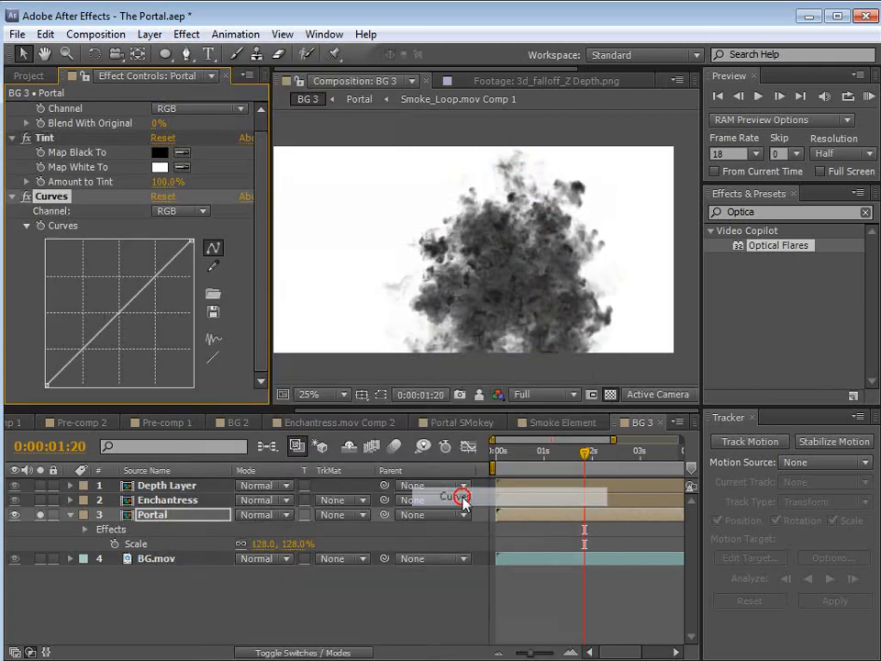
# Set the Portal layer's blending mode to Multiply and solo it together with BG.mov.
pyautogui.click(272, 515)
pyautogui.click(278, 611)
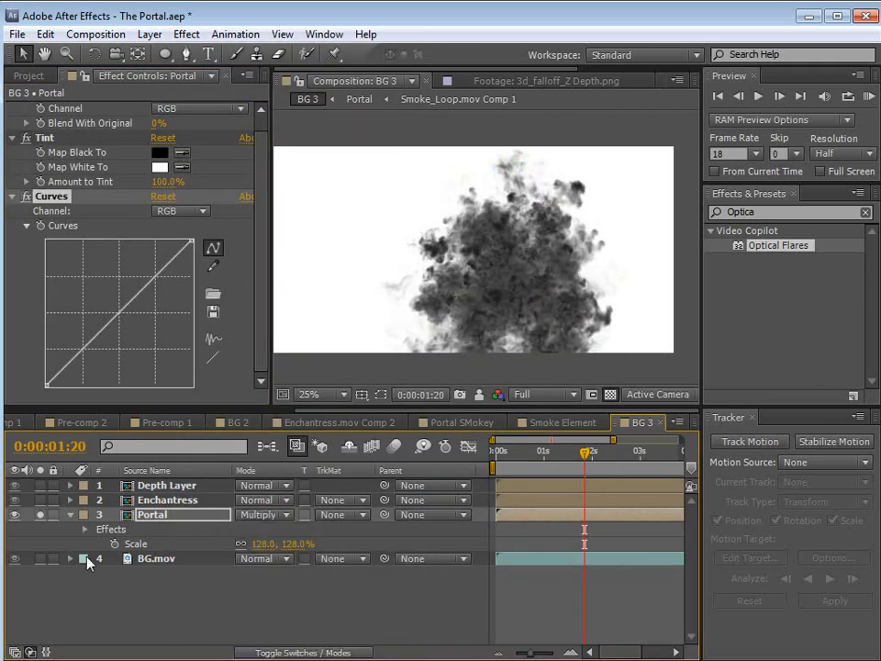
pyautogui.click(40, 515)
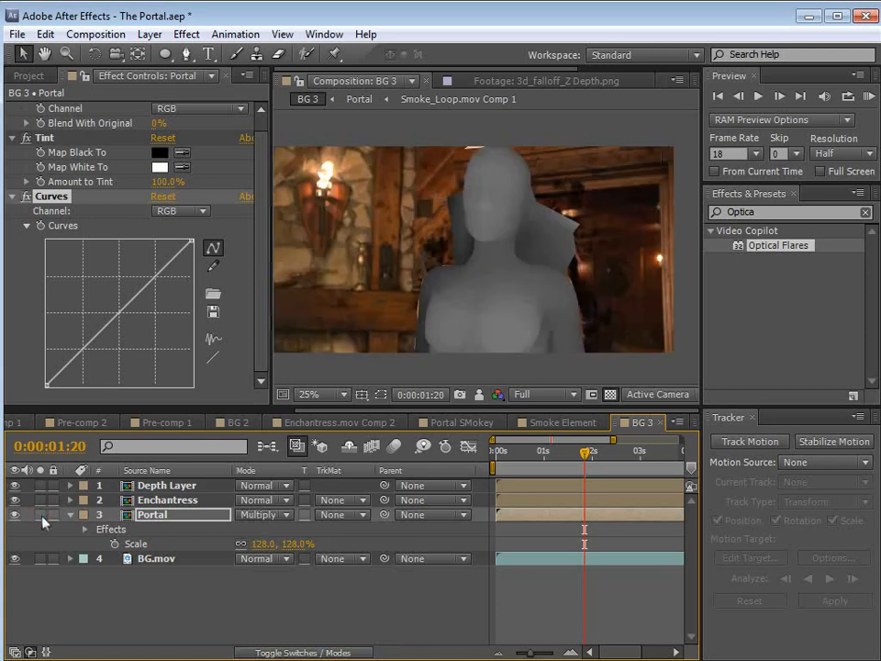
pyautogui.moveTo(40, 561); pyautogui.dragTo(41, 515)
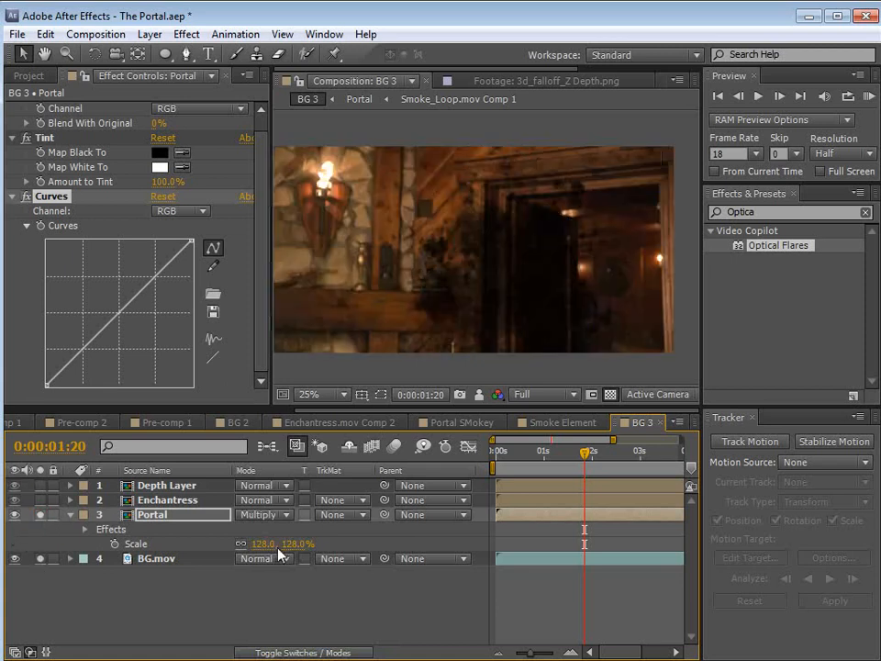
# Scale the Portal layer to 174% and bend its RGB curve downward to darken the smoke.
pyautogui.moveTo(265, 543); pyautogui.dragTo(328, 544)
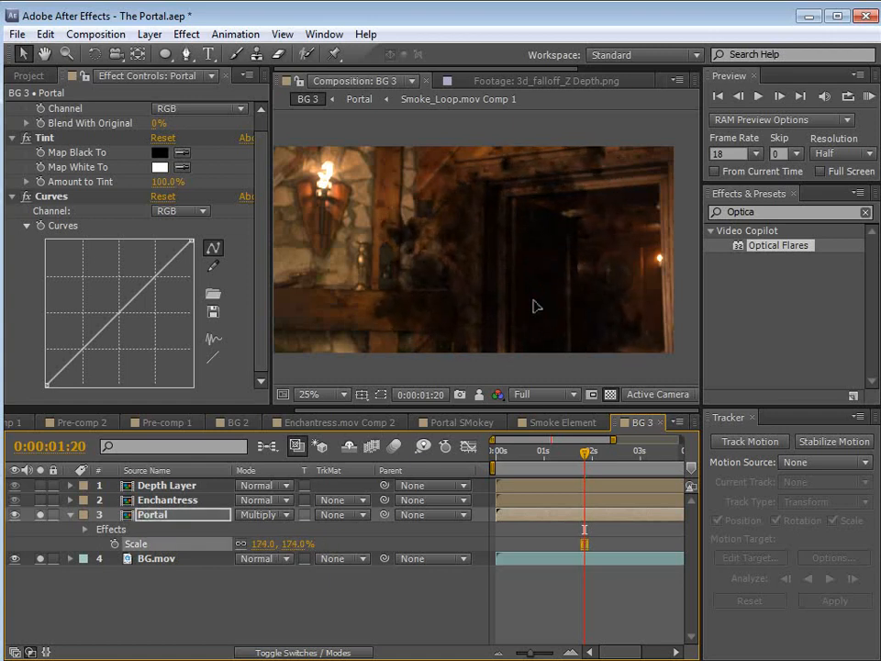
pyautogui.click(534, 306)
pyautogui.click(139, 316)
pyautogui.moveTo(139, 316); pyautogui.dragTo(141, 322)
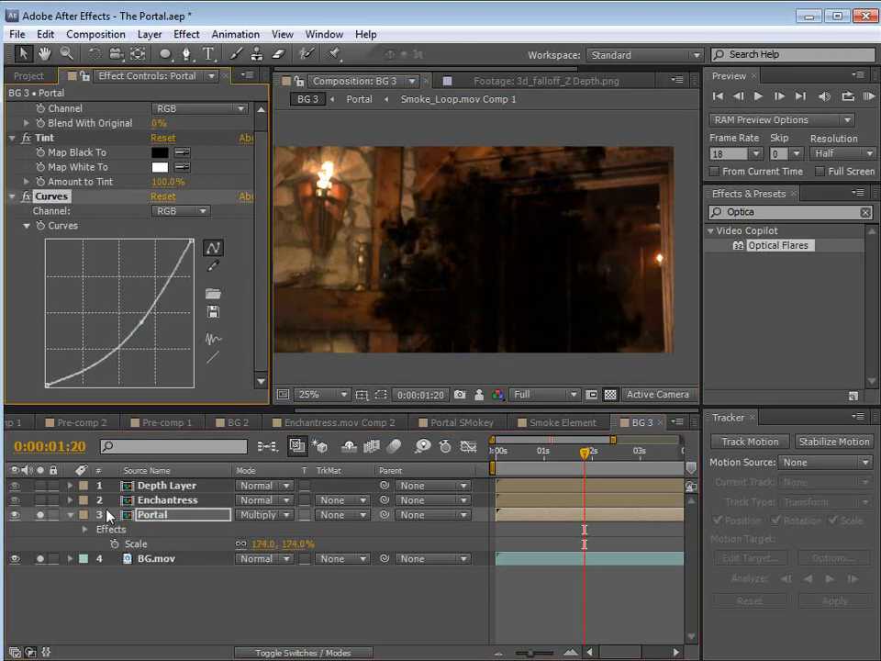
# Duplicate the Portal layer and slide the upper copy earlier in time.
pyautogui.click(147, 521)
pyautogui.click(44, 34)
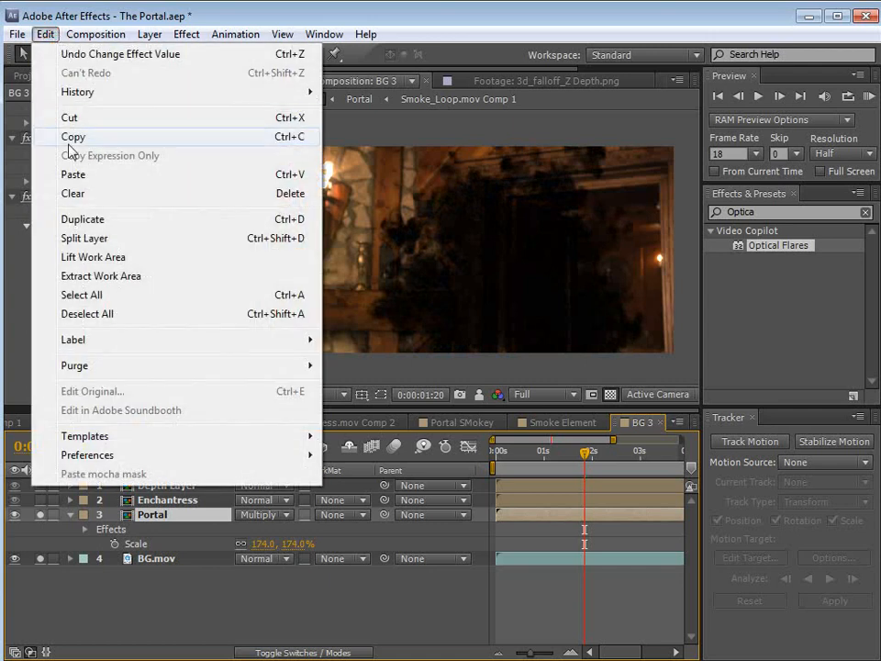
pyautogui.click(70, 219)
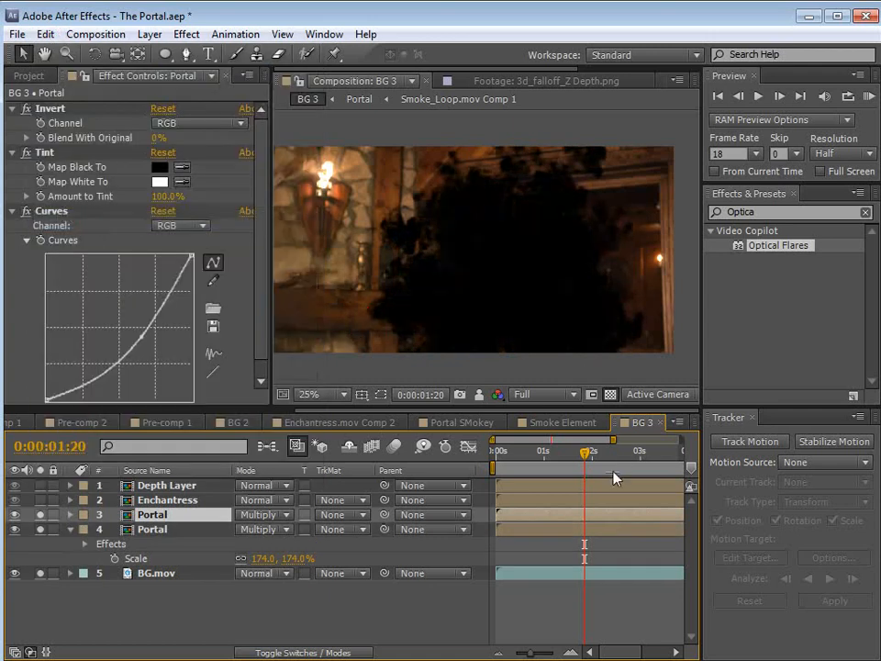
pyautogui.moveTo(608, 521); pyautogui.dragTo(514, 525)
# Scale the upper Portal copy to 205% and lower its opacity.
pyautogui.press('s')
pyautogui.moveTo(289, 529); pyautogui.dragTo(317, 529)
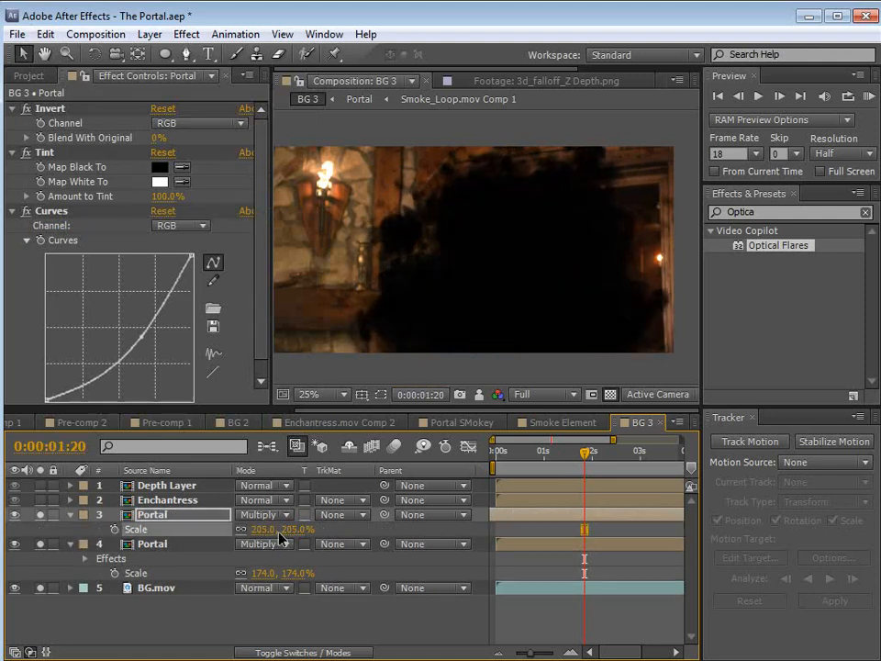
pyautogui.press('t')
pyautogui.moveTo(246, 529); pyautogui.dragTo(172, 532)
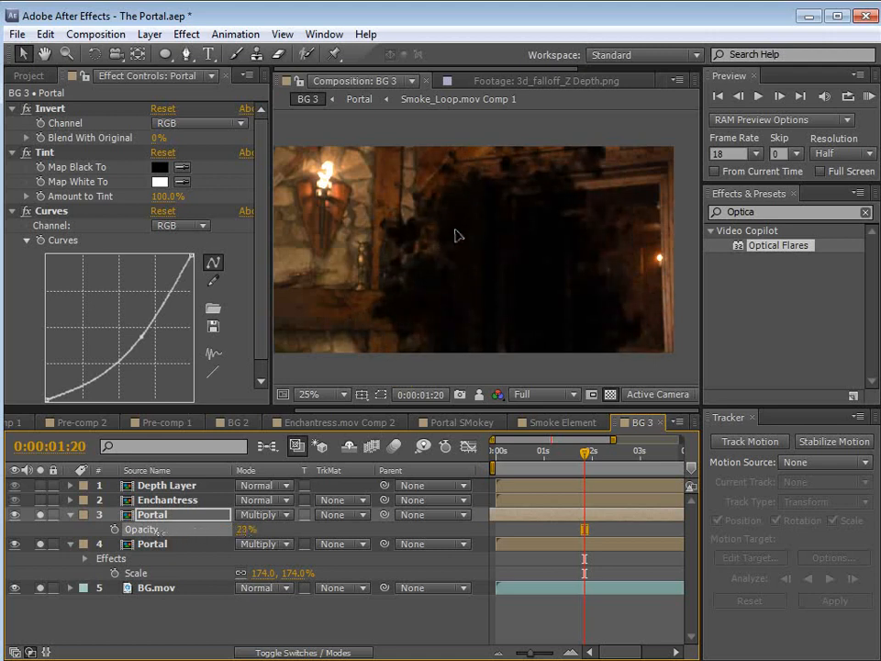
pyautogui.click(397, 322)
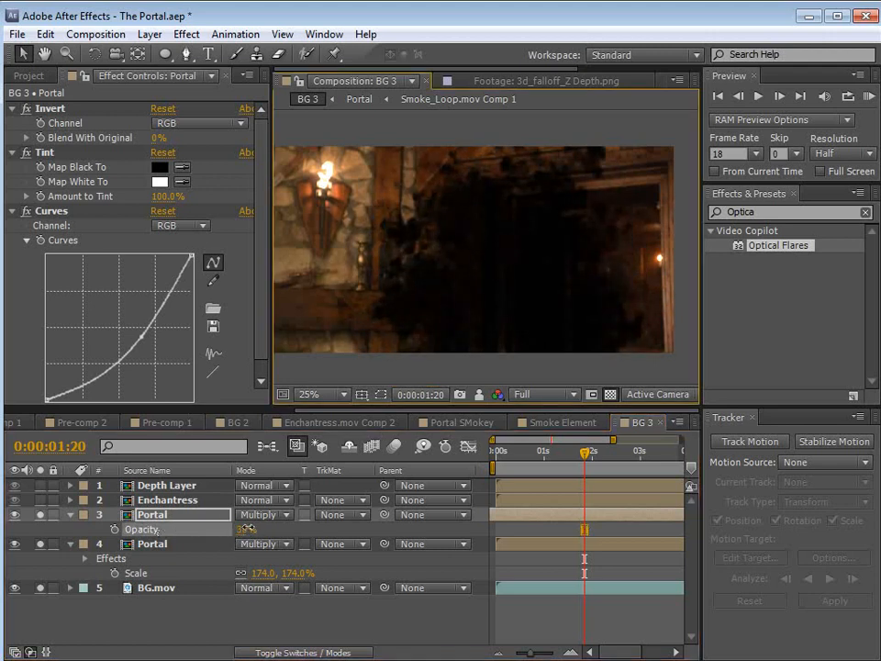
# Add a second Tint effect to the upper Portal copy, mapping black to dark blue 00388C, and move to 0:00:01:13.
pyautogui.click(186, 34)
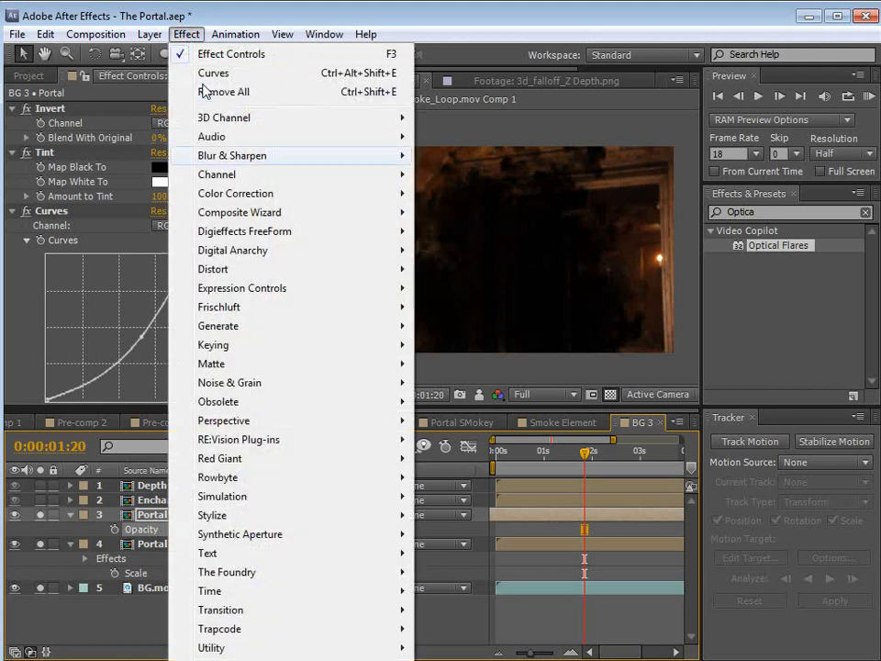
pyautogui.moveTo(275, 192)
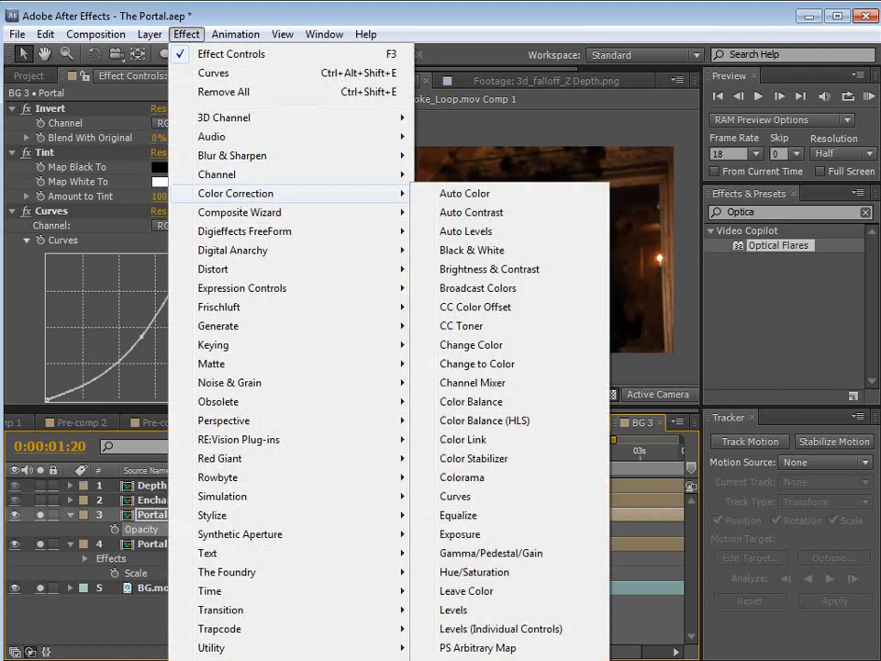
pyautogui.click(453, 660)
pyautogui.click(162, 367)
pyautogui.moveTo(257, 211); pyautogui.dragTo(257, 124)
pyautogui.moveTo(143, 88)
pyautogui.mouseDown()
pyautogui.moveTo(216, 95)
pyautogui.moveTo(236, 136)
pyautogui.mouseUp()
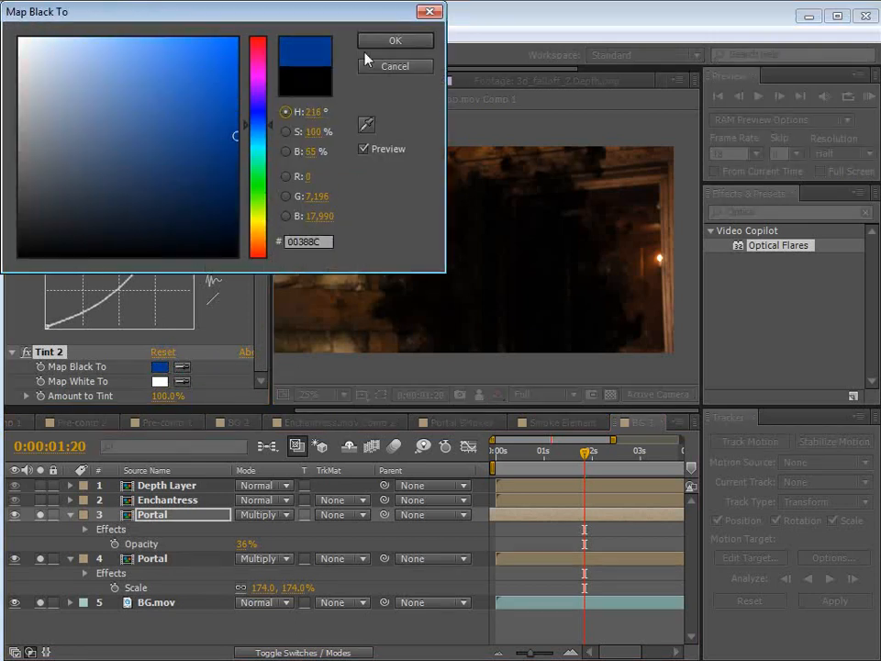
pyautogui.click(395, 42)
pyautogui.click(568, 454)
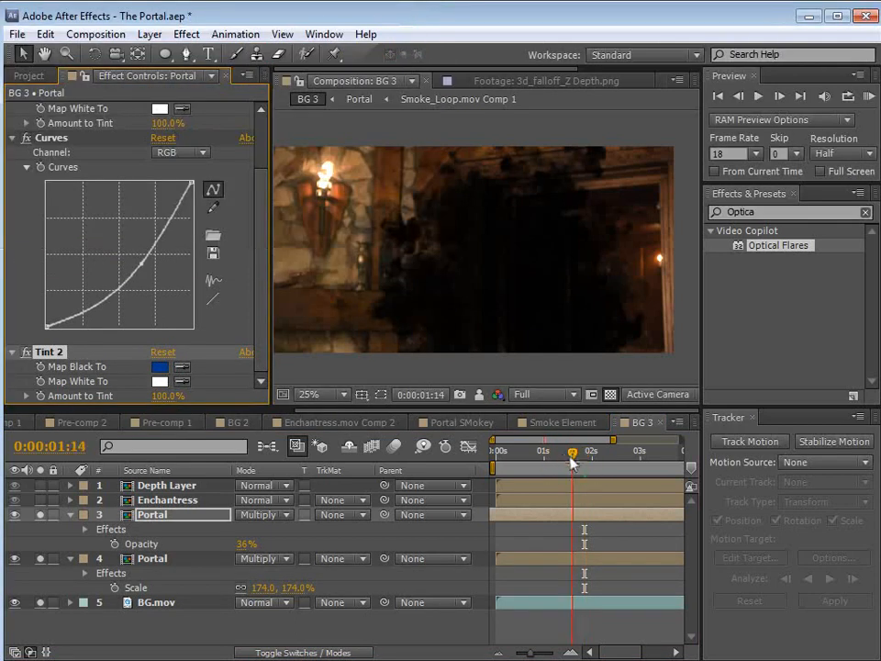
pyautogui.moveTo(571, 461); pyautogui.dragTo(569, 451)
# Copy the CC adjustment layer from the BG 2 composition and paste it above the Portal layers in BG 3.
pyautogui.click(238, 422)
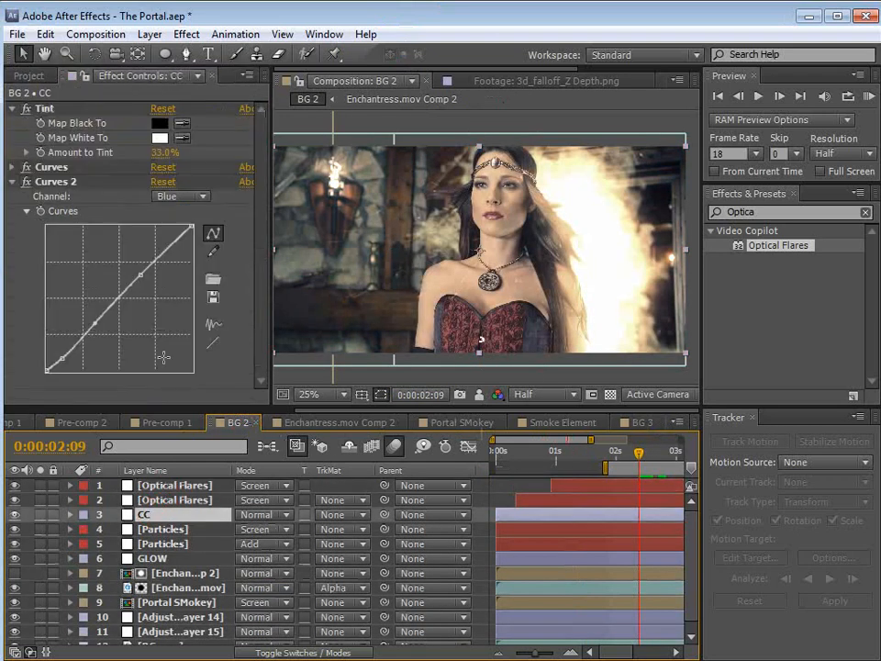
pyautogui.click(45, 34)
pyautogui.click(73, 137)
pyautogui.click(648, 422)
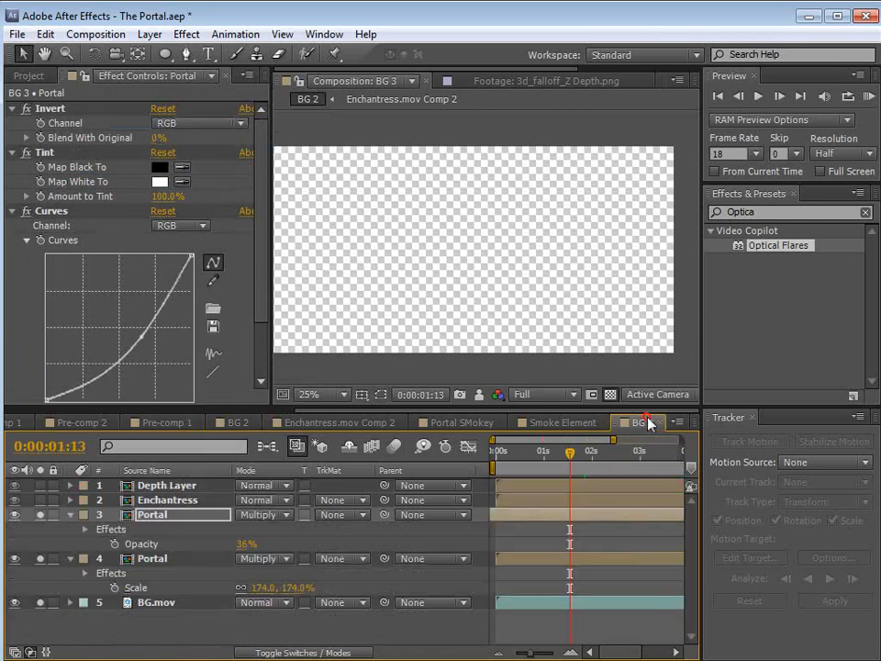
pyautogui.click(45, 34)
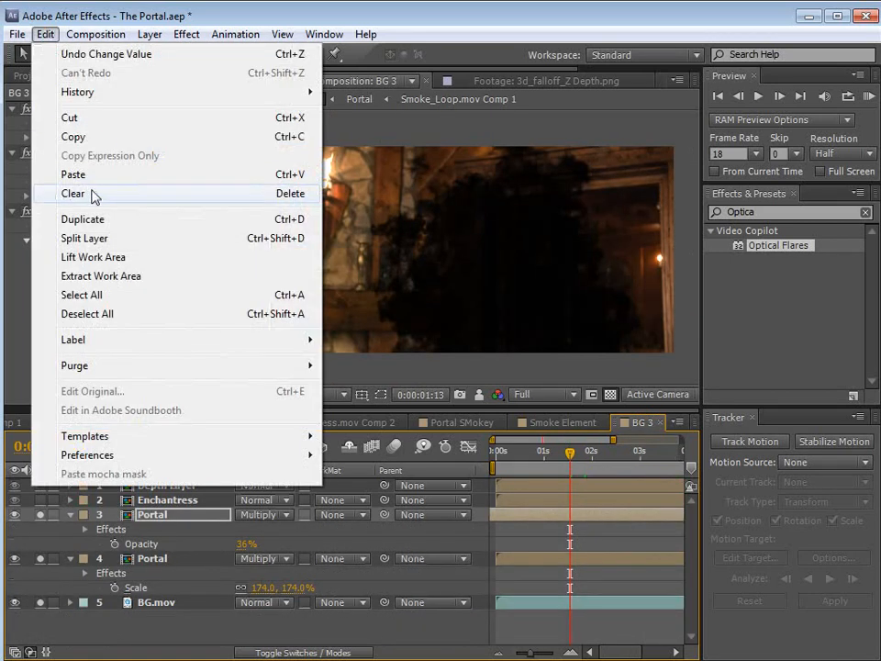
pyautogui.click(64, 173)
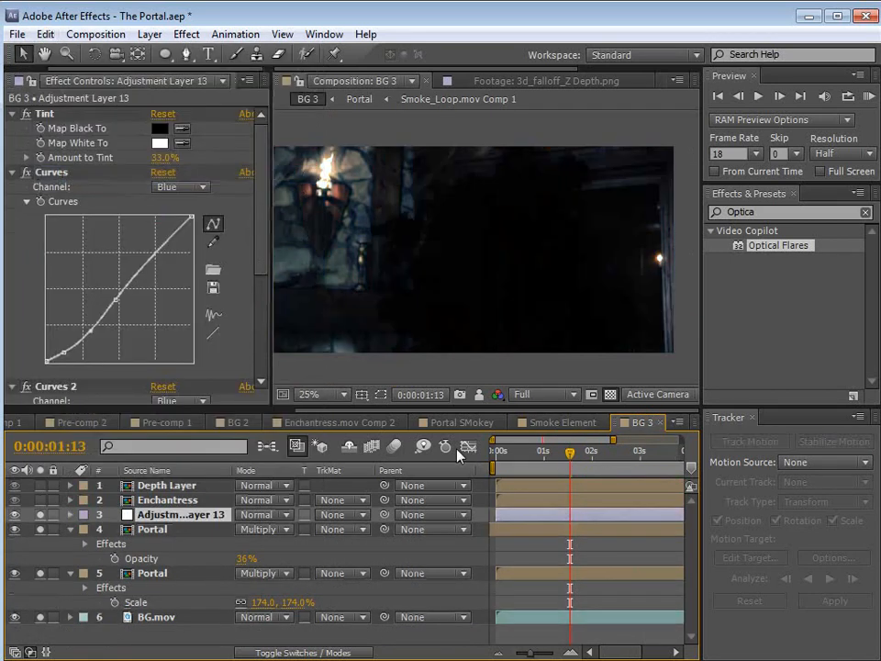
# Switch the pasted adjustment layer's Curves 2 to the RGB channel and raise its shadows and midtones.
pyautogui.scroll(-5, 197, 216)
pyautogui.click(185, 210)
pyautogui.click(189, 230)
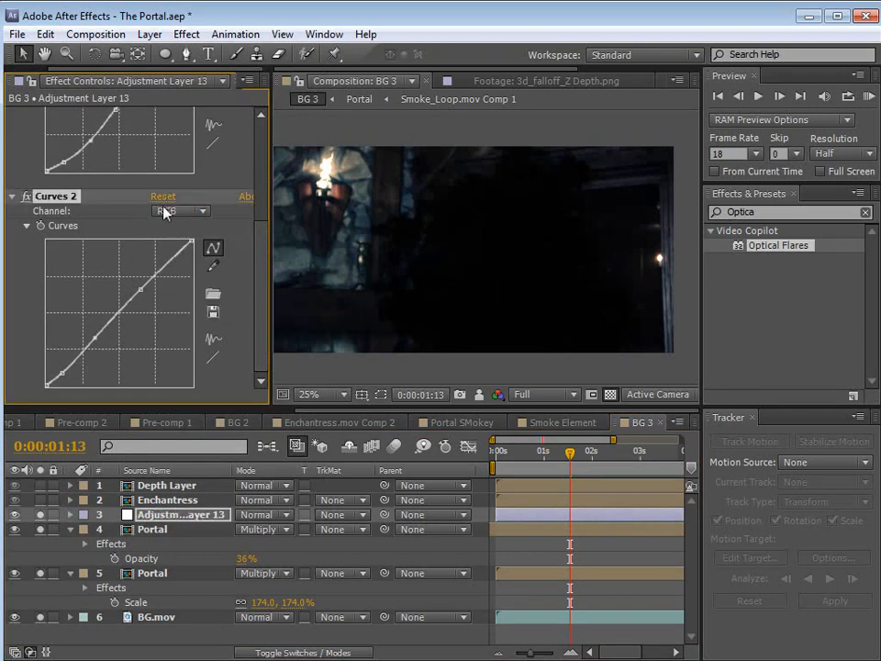
pyautogui.moveTo(63, 370); pyautogui.dragTo(90, 336)
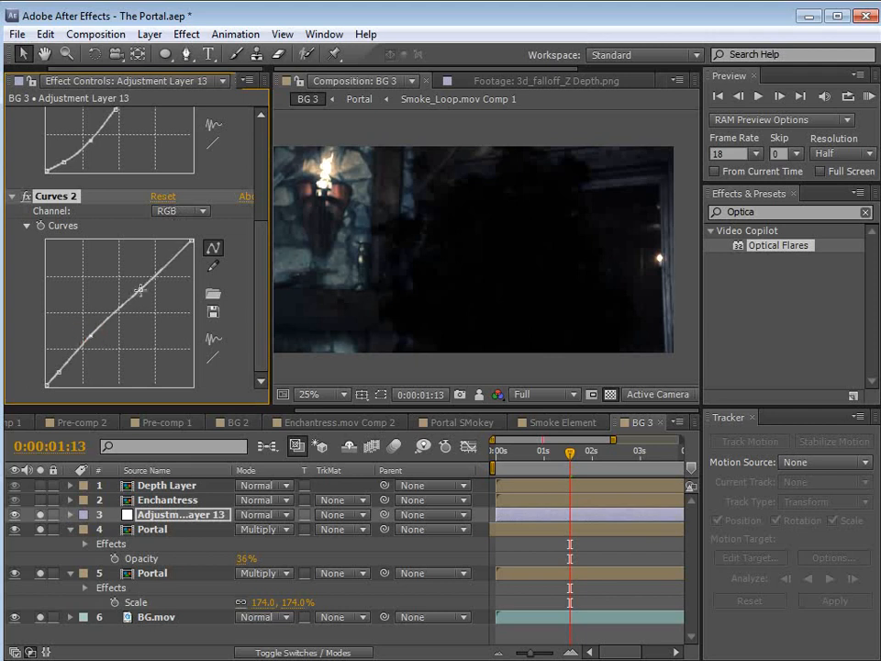
pyautogui.moveTo(139, 290); pyautogui.dragTo(137, 282)
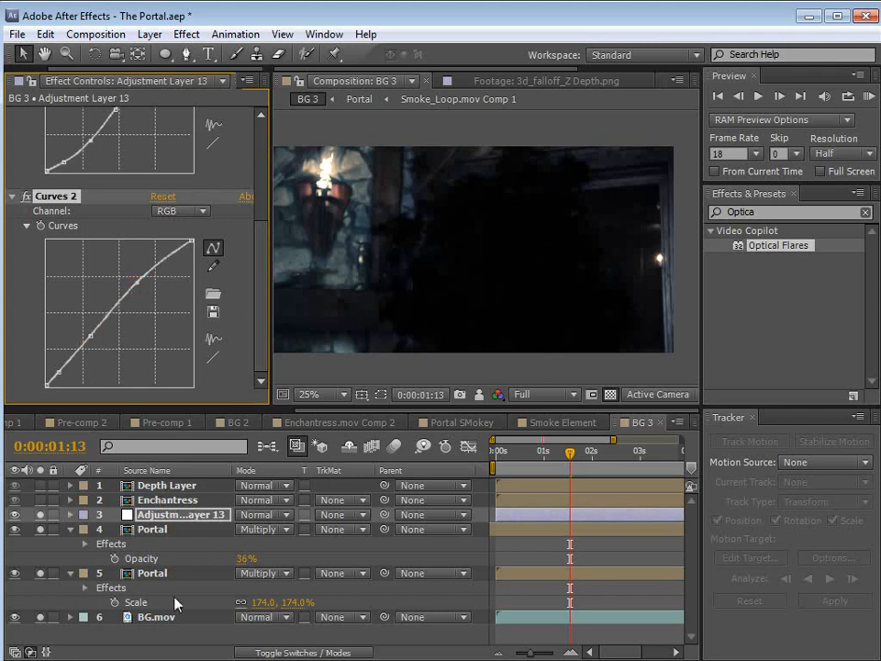
# Add a Curves effect to BG.mov and bend its RGB curve upward to brighten the room.
pyautogui.click(156, 618)
pyautogui.click(186, 34)
pyautogui.moveTo(234, 196)
pyautogui.click(448, 495)
pyautogui.moveTo(88, 231)
pyautogui.mouseDown()
pyautogui.moveTo(96, 220)
pyautogui.moveTo(100, 228)
pyautogui.mouseUp()
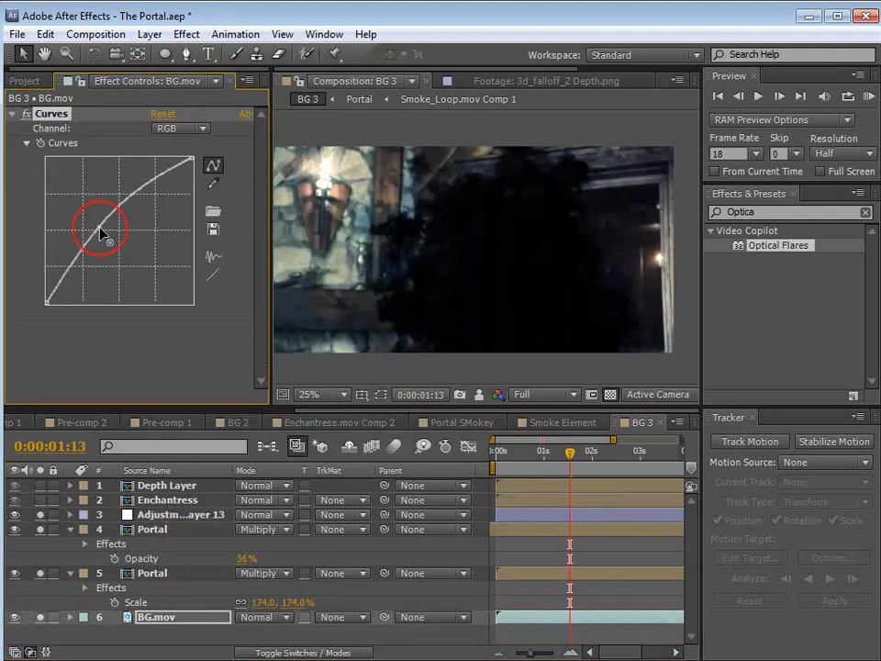
pyautogui.moveTo(72, 263); pyautogui.dragTo(67, 268)
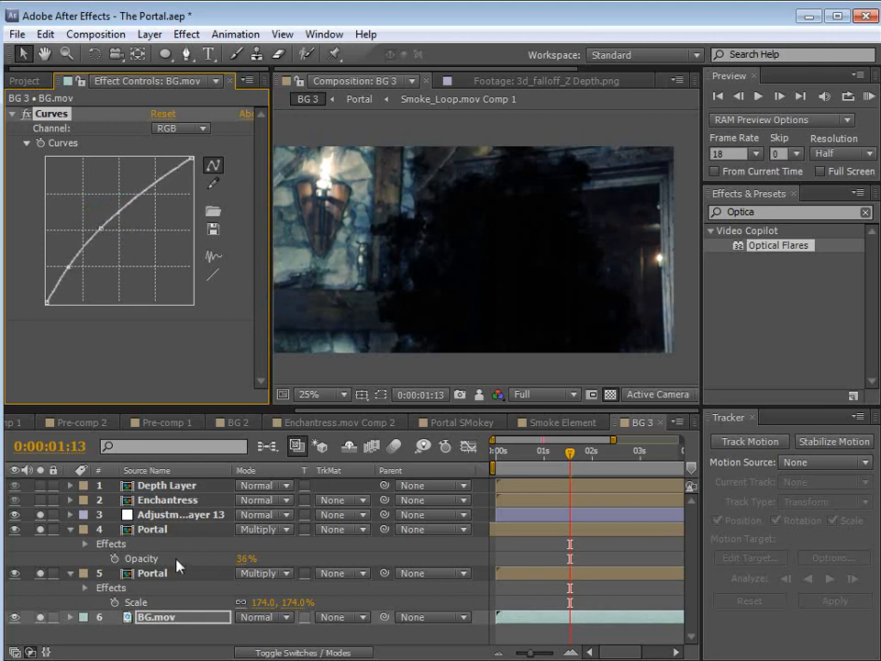
# Reduce the lower Portal layer's scale to 166%.
pyautogui.click(163, 529)
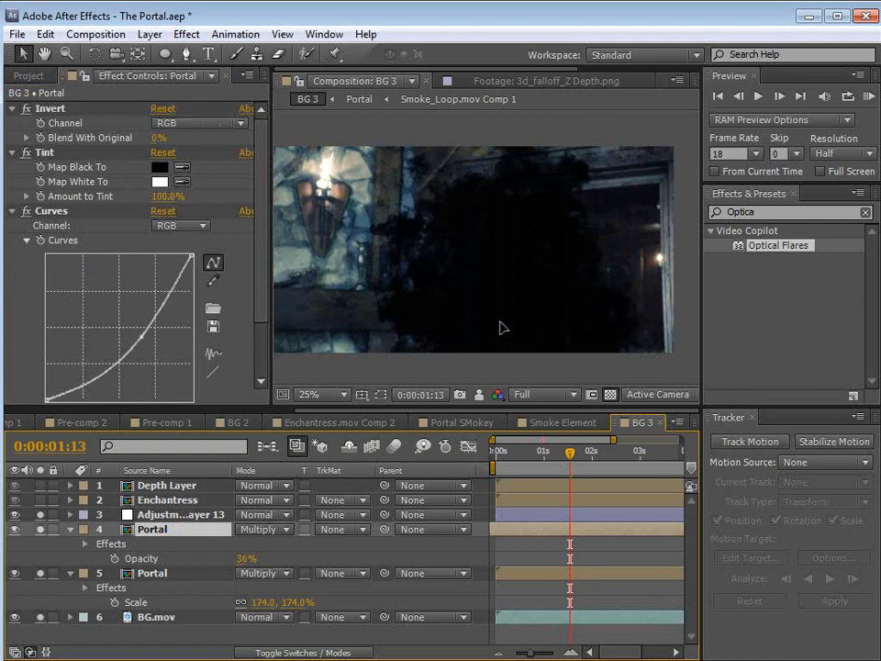
pyautogui.click(152, 573)
pyautogui.press('s')
pyautogui.moveTo(294, 588); pyautogui.dragTo(287, 588)
pyautogui.click(515, 276)
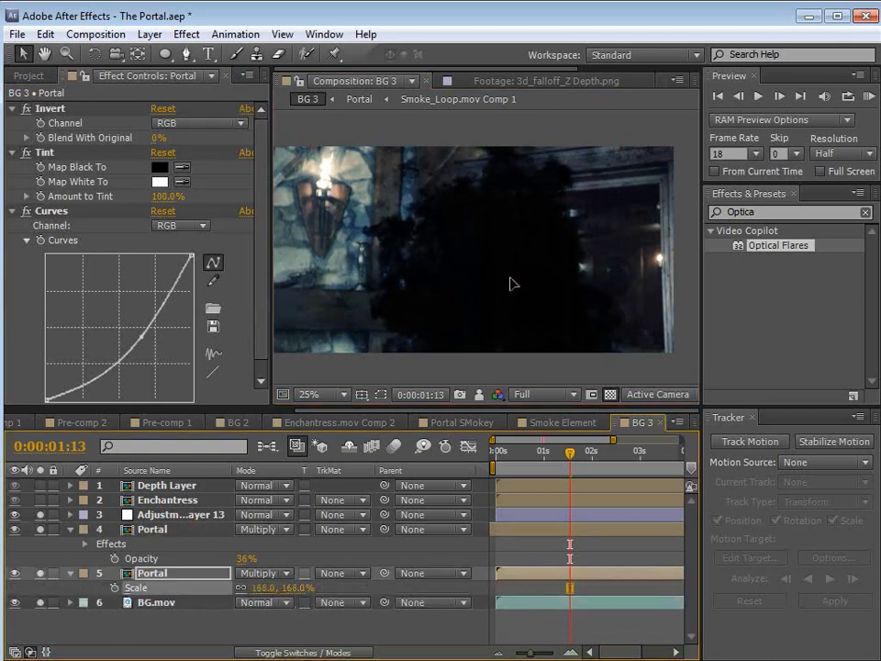
# Clear the solo from the background layers and solo the Enchantress and Depth Layer together.
pyautogui.moveTo(40, 516); pyautogui.dragTo(39, 613)
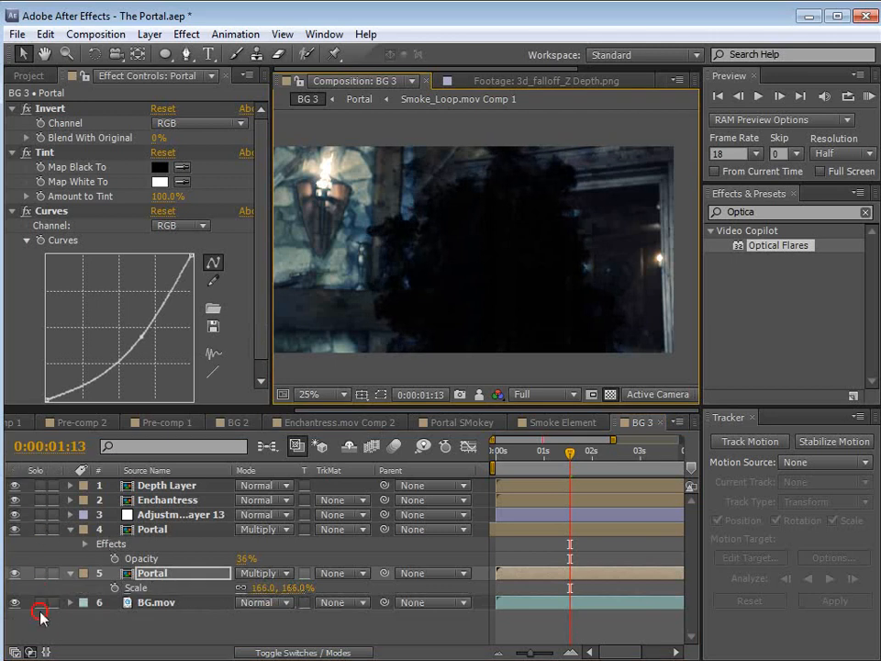
pyautogui.click(40, 501)
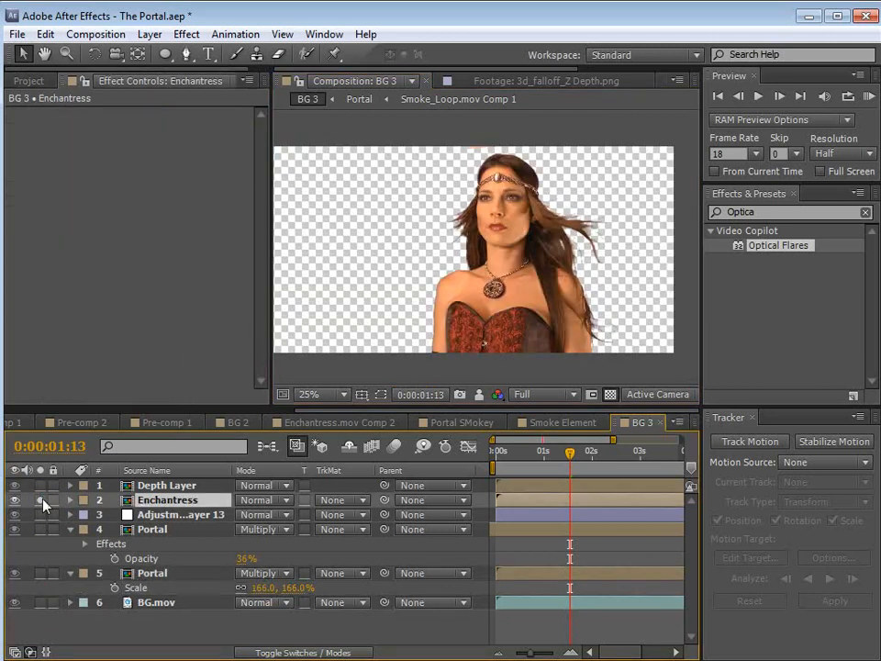
pyautogui.click(39, 486)
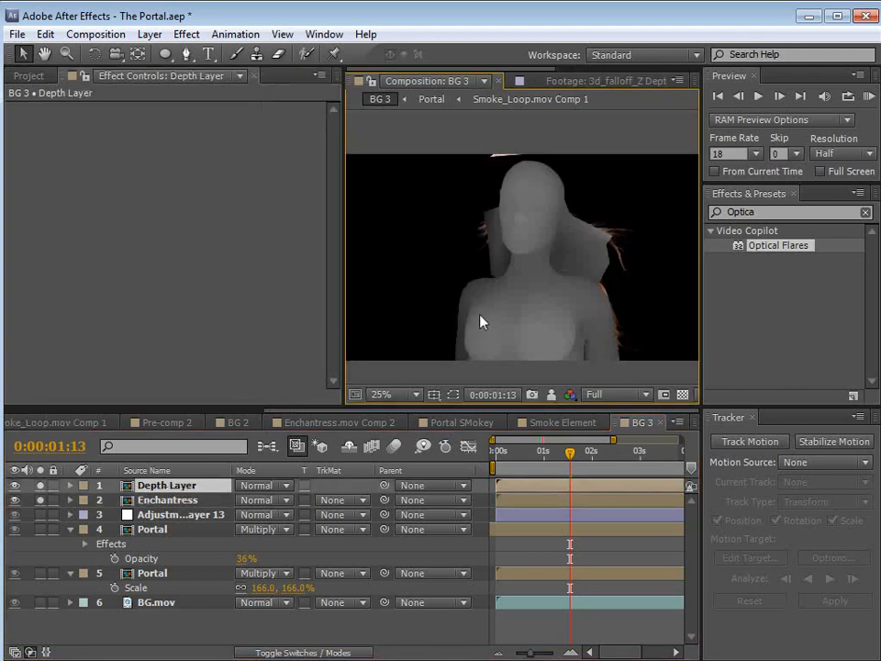
pyautogui.click(38, 485)
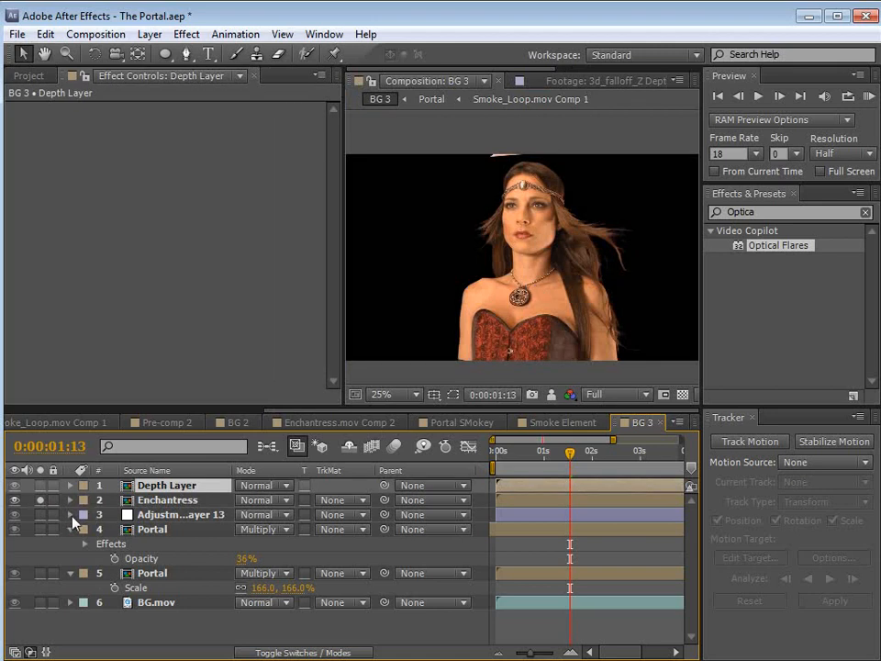
pyautogui.click(40, 485)
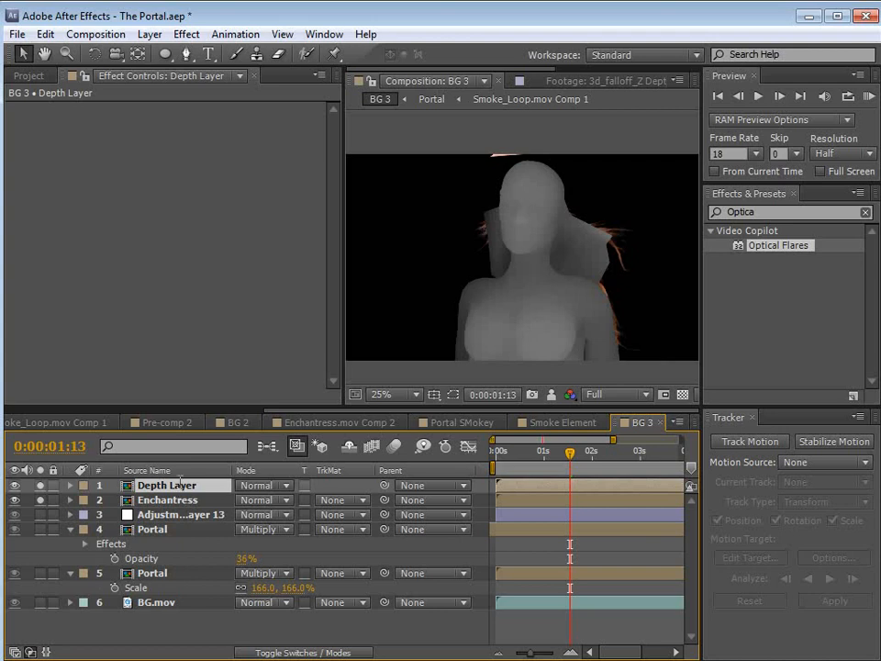
# Add Levels to the Depth Layer and narrow its range to about 13235.7 input black and 15548.7 input white.
pyautogui.click(187, 34)
pyautogui.moveTo(265, 196)
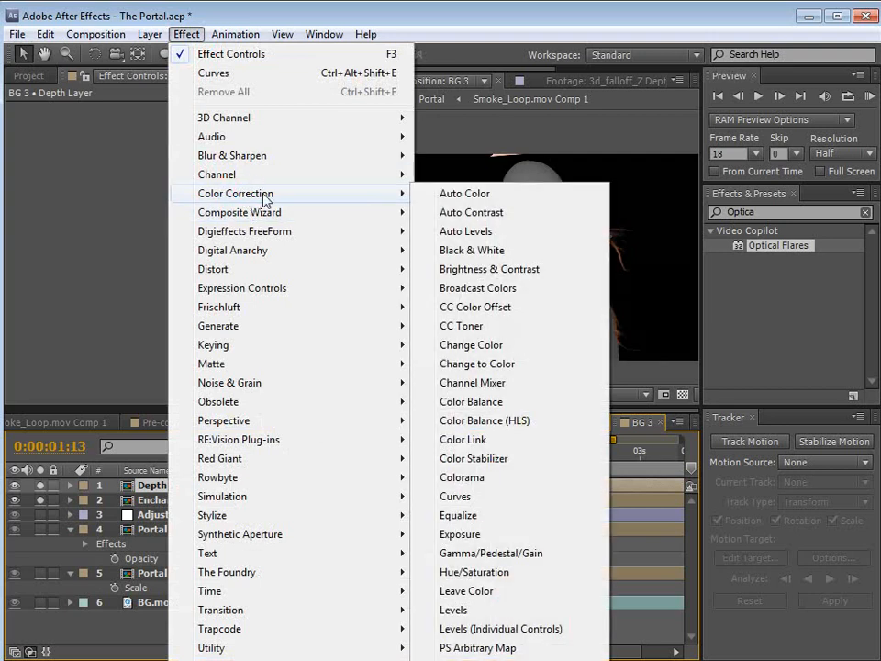
pyautogui.click(458, 609)
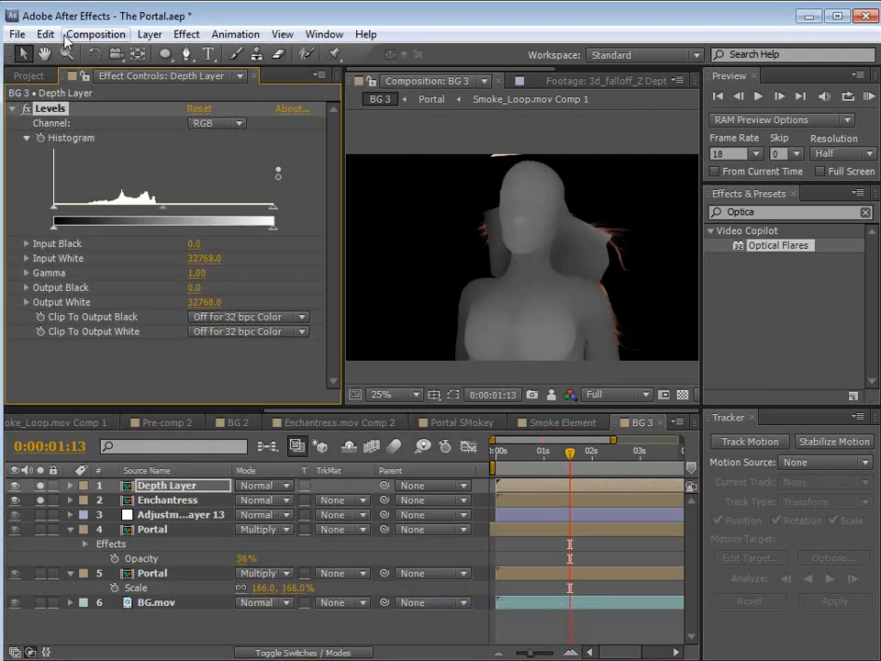
pyautogui.moveTo(55, 214); pyautogui.dragTo(110, 207)
pyautogui.moveTo(275, 213); pyautogui.dragTo(184, 210)
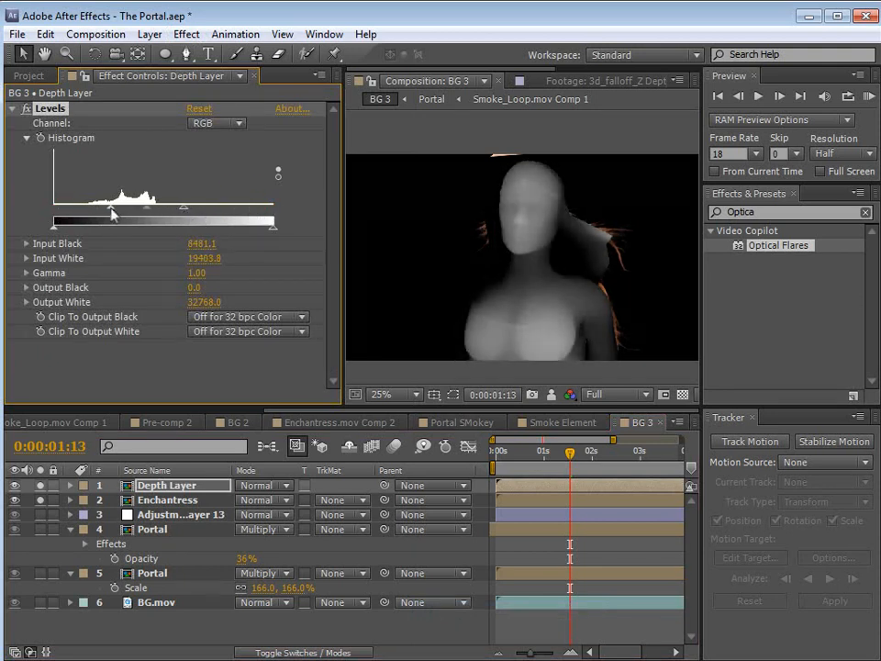
pyautogui.scroll(2, 543, 265)
pyautogui.moveTo(110, 210); pyautogui.dragTo(144, 216)
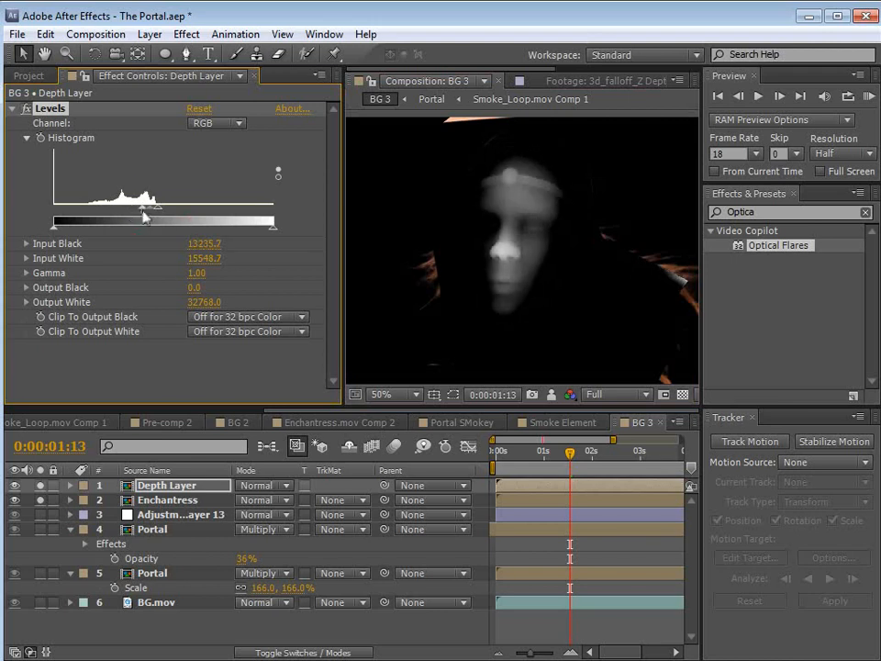
# Add an Exposure effect to the Depth Layer, place it before Levels, and set the exposure to 0.11.
pyautogui.click(186, 34)
pyautogui.moveTo(234, 194)
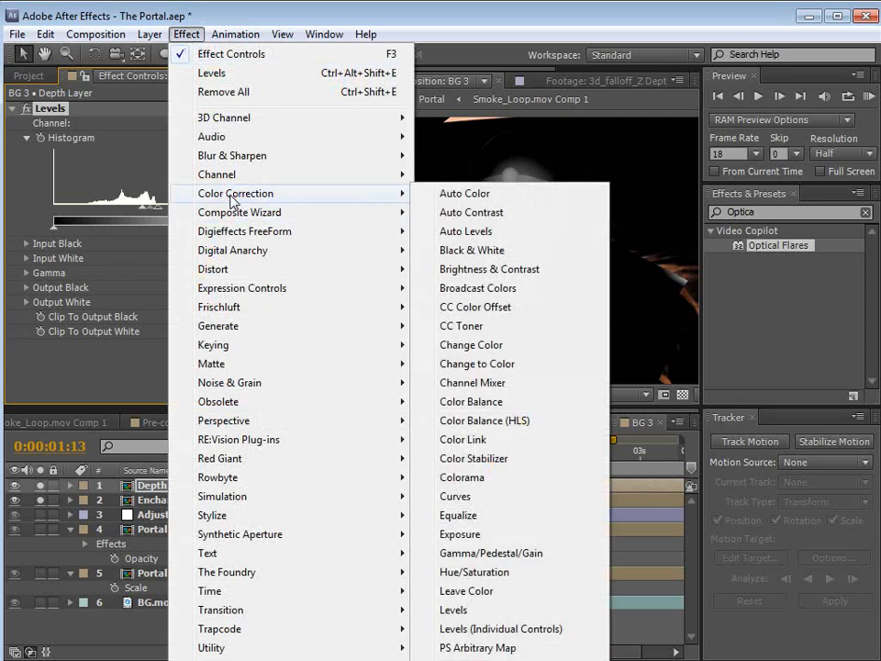
pyautogui.click(472, 542)
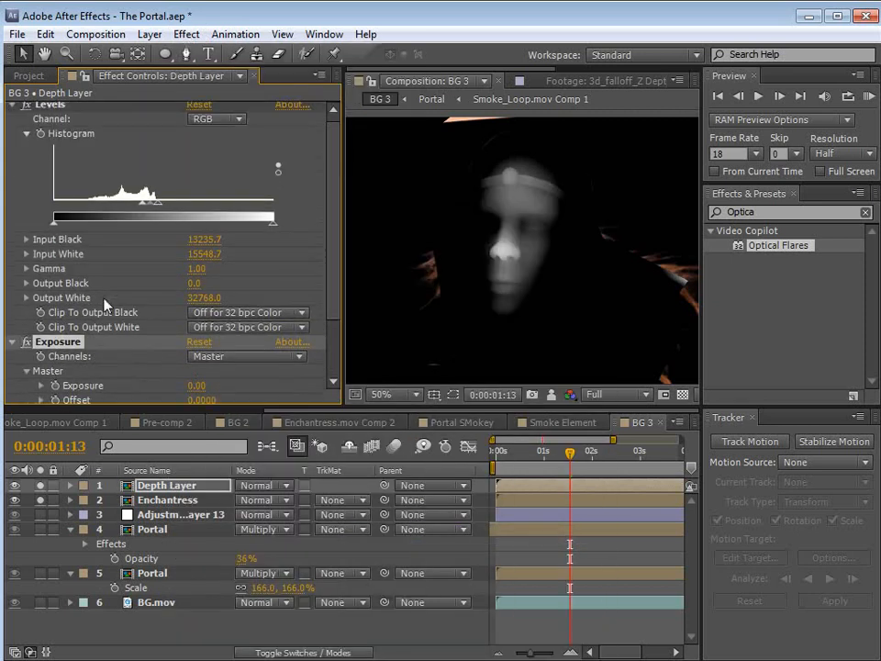
pyautogui.moveTo(64, 346); pyautogui.dragTo(43, 79)
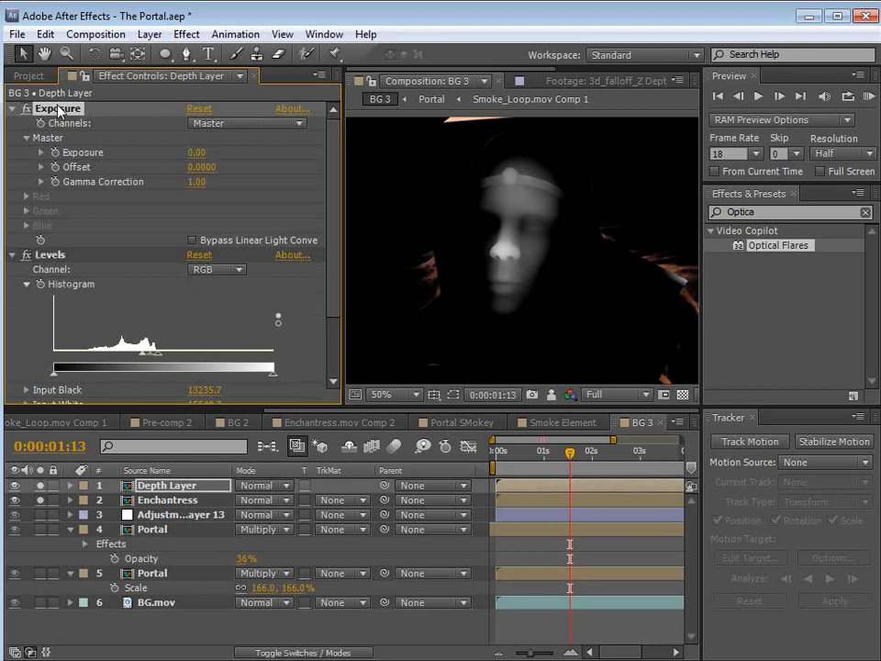
pyautogui.moveTo(196, 153); pyautogui.dragTo(221, 218)
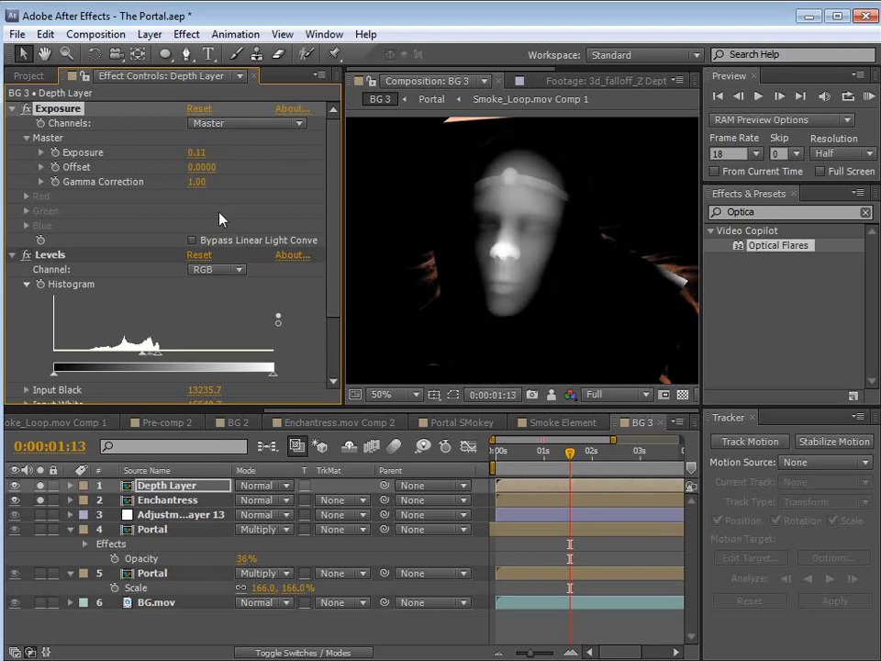
# Set the Enchantress layer's track matte to Luma so the Depth Layer reveals her.
pyautogui.click(156, 501)
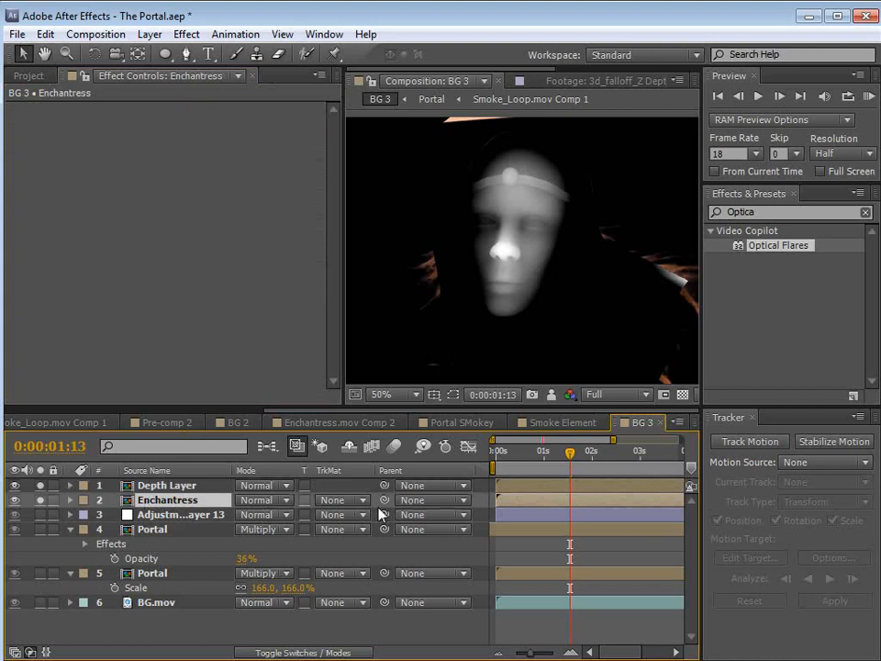
pyautogui.click(343, 500)
pyautogui.click(371, 581)
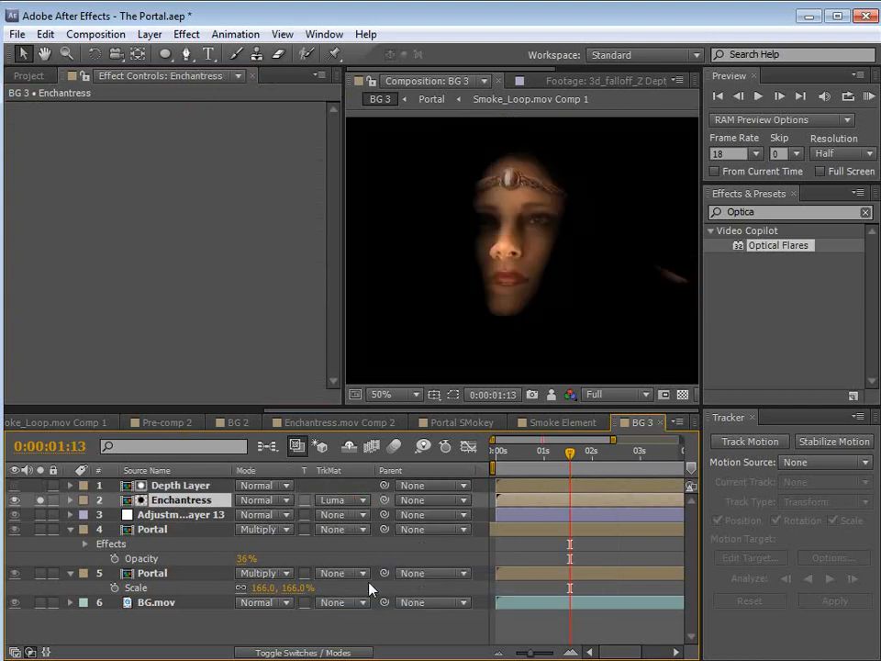
# Scale the Depth Layer to 96% to fit the matte to the enchantress's face.
pyautogui.click(176, 489)
pyautogui.scroll(2, 519, 262)
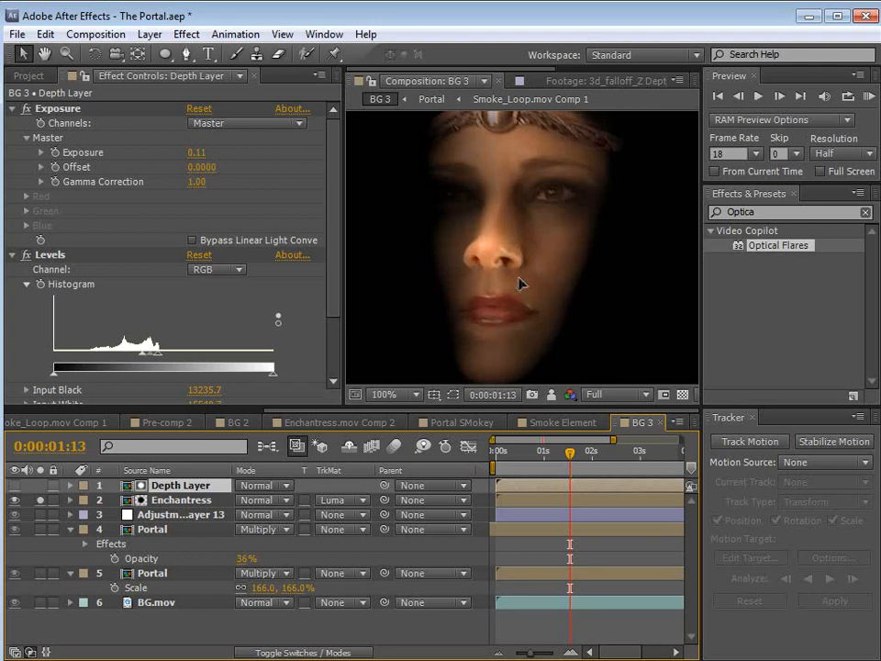
pyautogui.press('s')
pyautogui.scroll(-2, 525, 281)
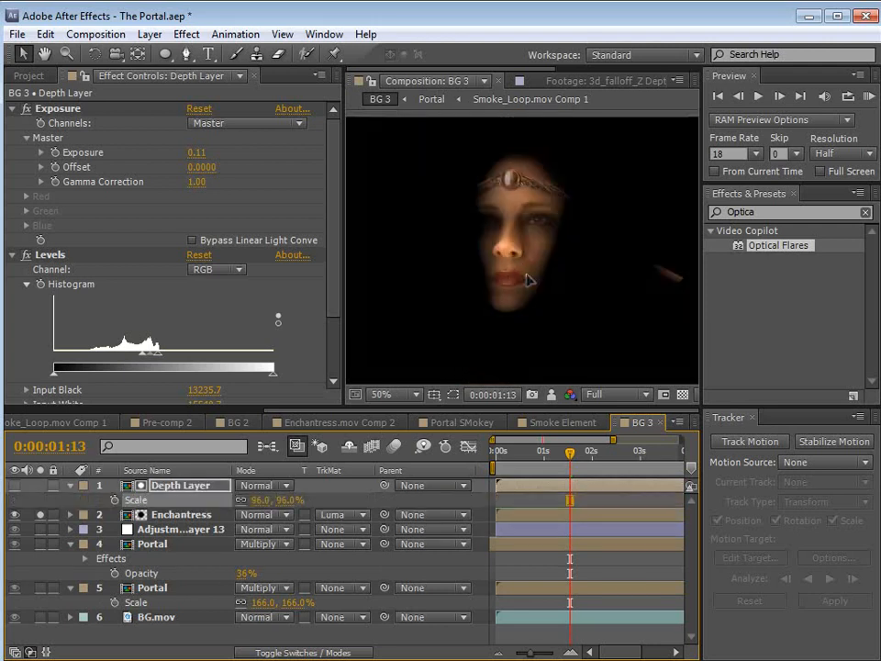
# Add a Fast Blur to the Depth Layer, place it before Exposure, and set its blurriness to 4.
pyautogui.click(187, 34)
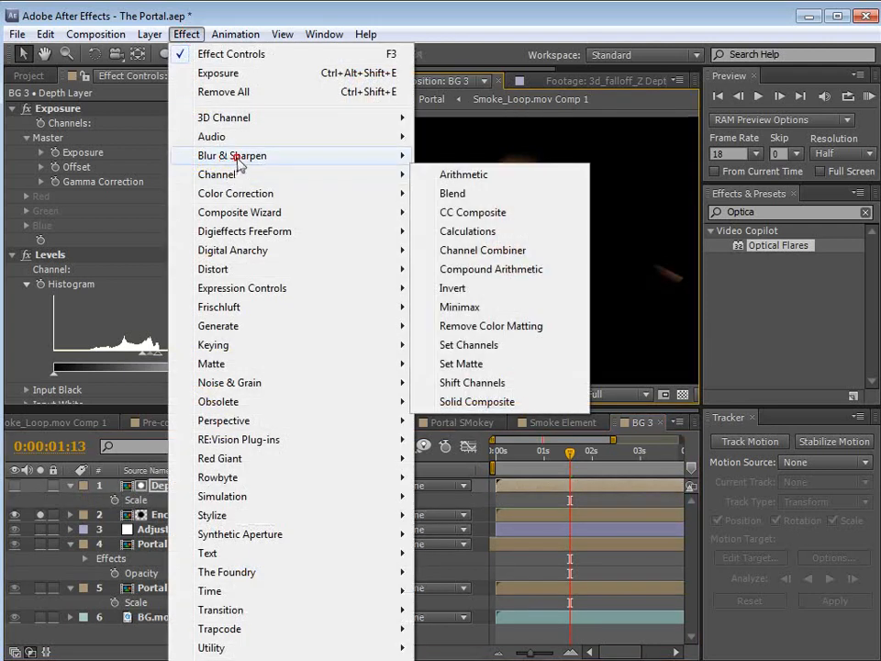
pyautogui.moveTo(266, 161)
pyautogui.click(412, 309)
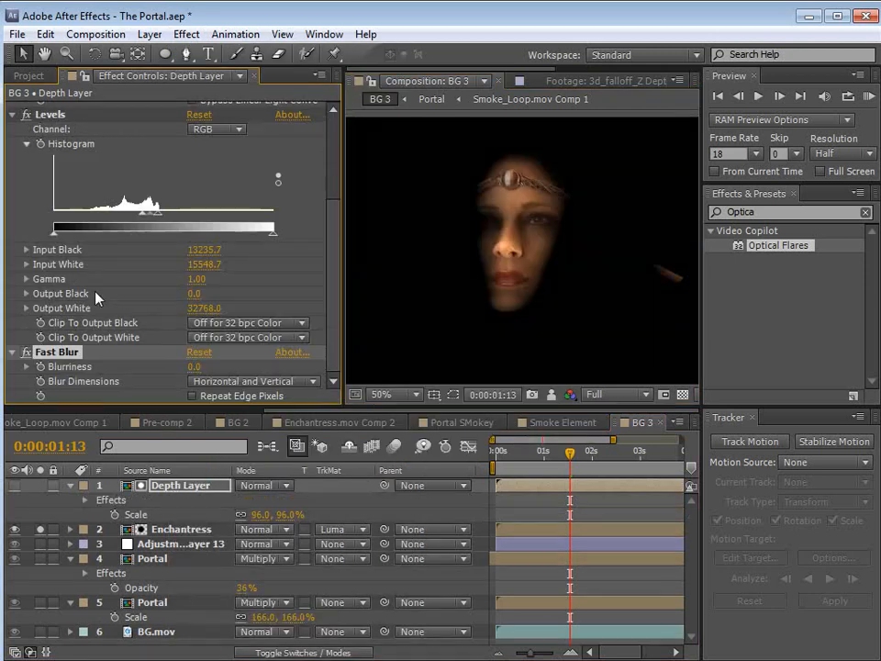
pyautogui.moveTo(53, 354); pyautogui.dragTo(136, 133)
pyautogui.click(193, 123)
pyautogui.write('4')
pyautogui.press('Return')
pyautogui.press('h')
pyautogui.scroll(2, 529, 246)
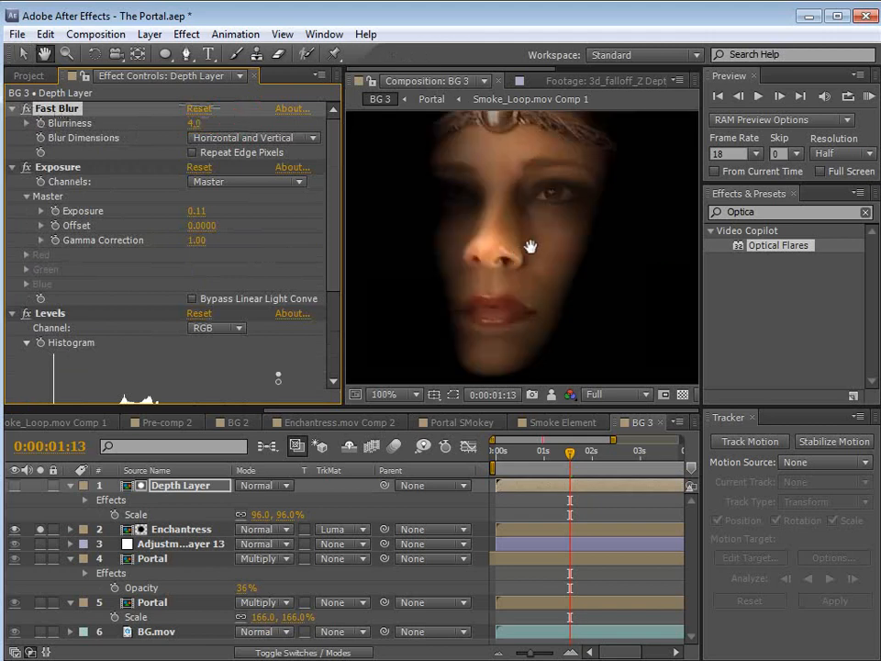
# Readjust the Depth Layer's matte, setting its Exposure to 0.34 to reveal more of the enchantress's face.
pyautogui.scroll(-2, 531, 240)
pyautogui.press('v')
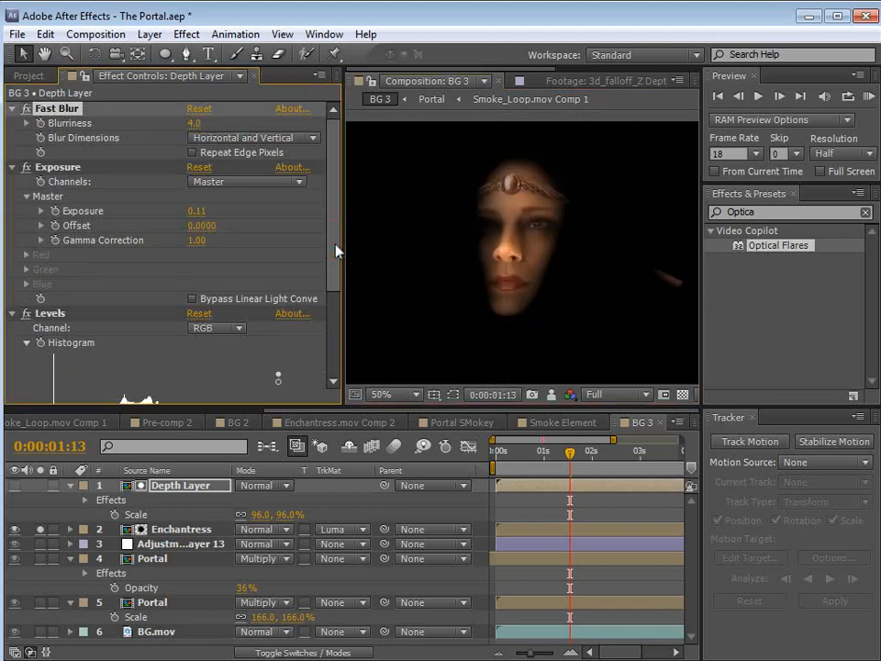
pyautogui.click(64, 168)
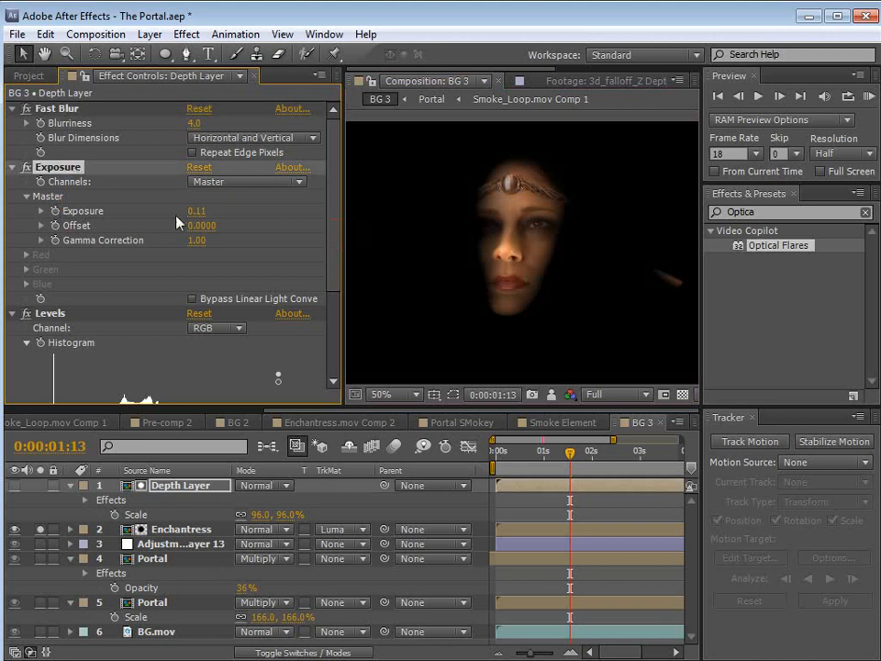
pyautogui.click(41, 211)
pyautogui.moveTo(190, 236)
pyautogui.mouseDown()
pyautogui.moveTo(173, 237)
pyautogui.moveTo(229, 239)
pyautogui.moveTo(193, 238)
pyautogui.moveTo(194, 256)
pyautogui.moveTo(186, 235)
pyautogui.mouseUp()
pyautogui.moveTo(333, 255); pyautogui.dragTo(310, 312)
pyautogui.click(58, 236)
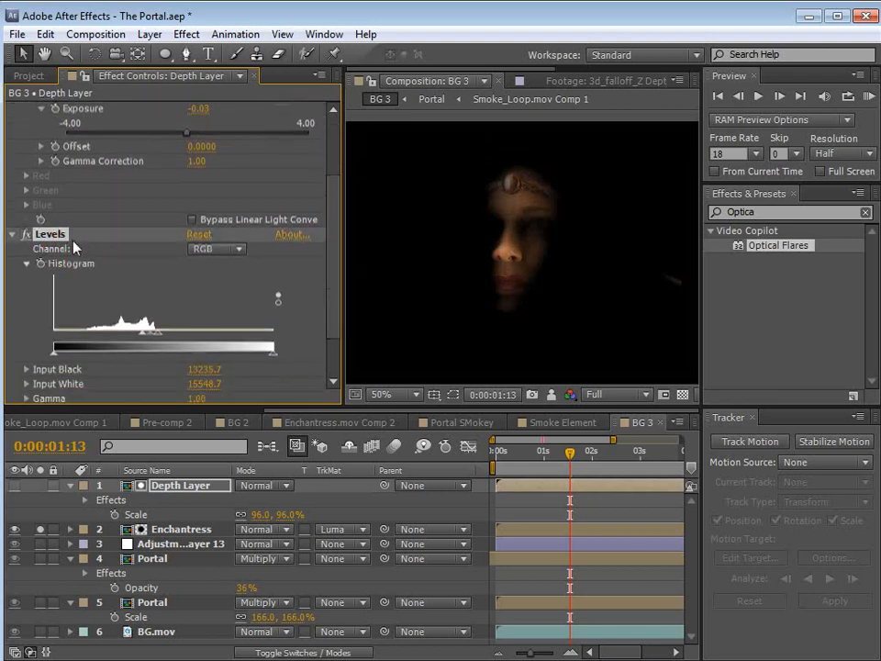
pyautogui.moveTo(142, 336); pyautogui.dragTo(165, 339)
pyautogui.moveTo(331, 330); pyautogui.dragTo(333, 289)
pyautogui.moveTo(186, 209)
pyautogui.mouseDown()
pyautogui.moveTo(171, 209)
pyautogui.moveTo(207, 215)
pyautogui.moveTo(198, 221)
pyautogui.mouseUp()
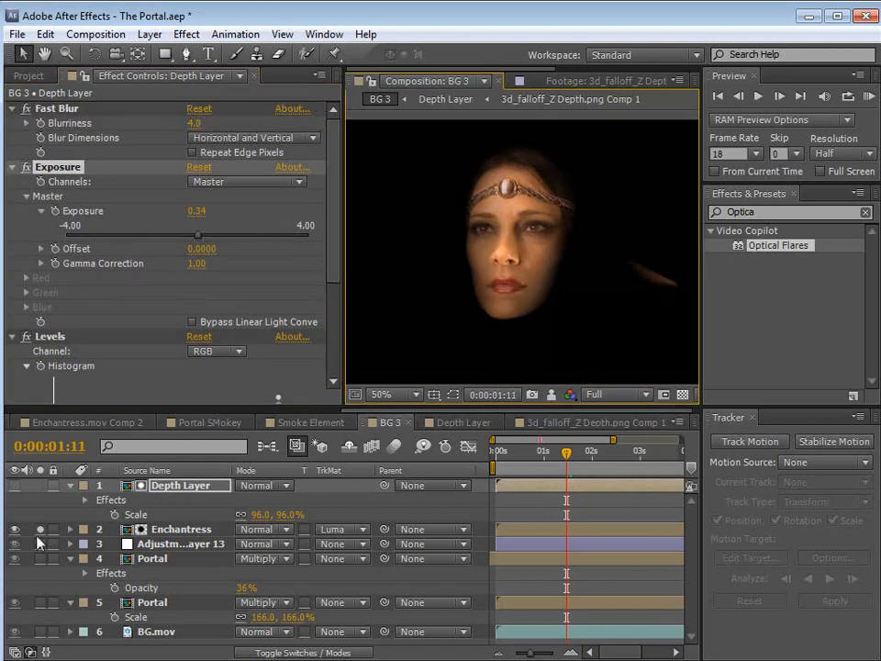
# Turn off solo for the Enchantress layer to view her over the portal background.
pyautogui.click(40, 531)
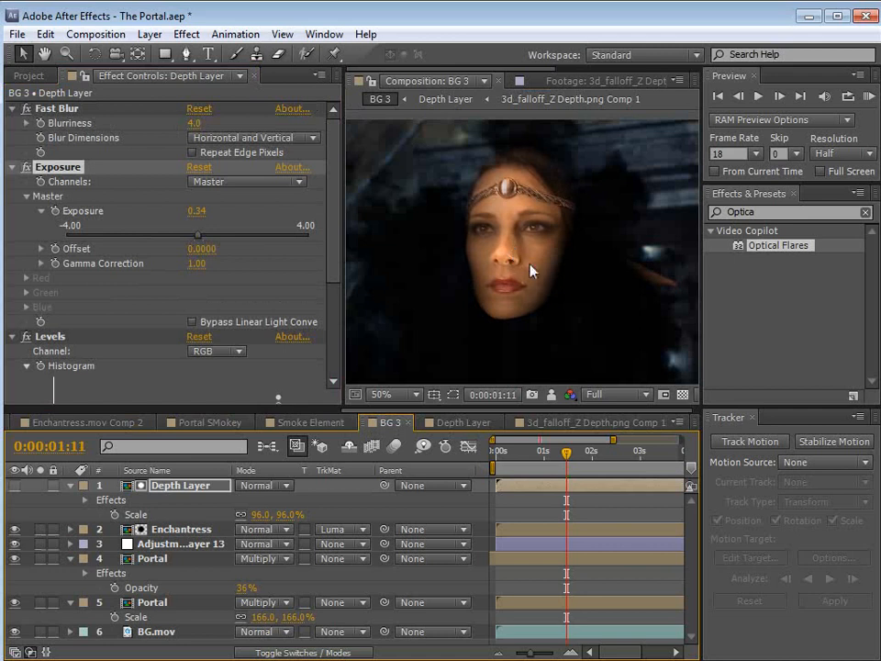
pyautogui.scroll(-2, 540, 284)
pyautogui.press('v')
# Move the Enchantress and Depth Layer together lower in the portal, and place Adjustment Layer 13 above all other layers.
pyautogui.click(173, 526)
pyautogui.click(169, 488)
pyautogui.keyDown('shift'); pyautogui.click(169, 540); pyautogui.keyUp('shift')
pyautogui.click(152, 557)
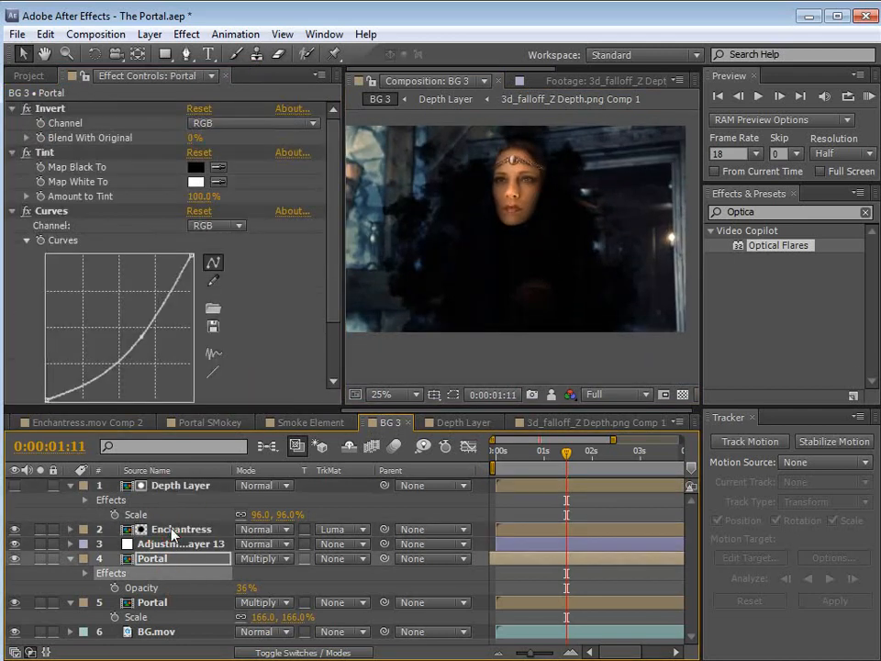
pyautogui.click(177, 529)
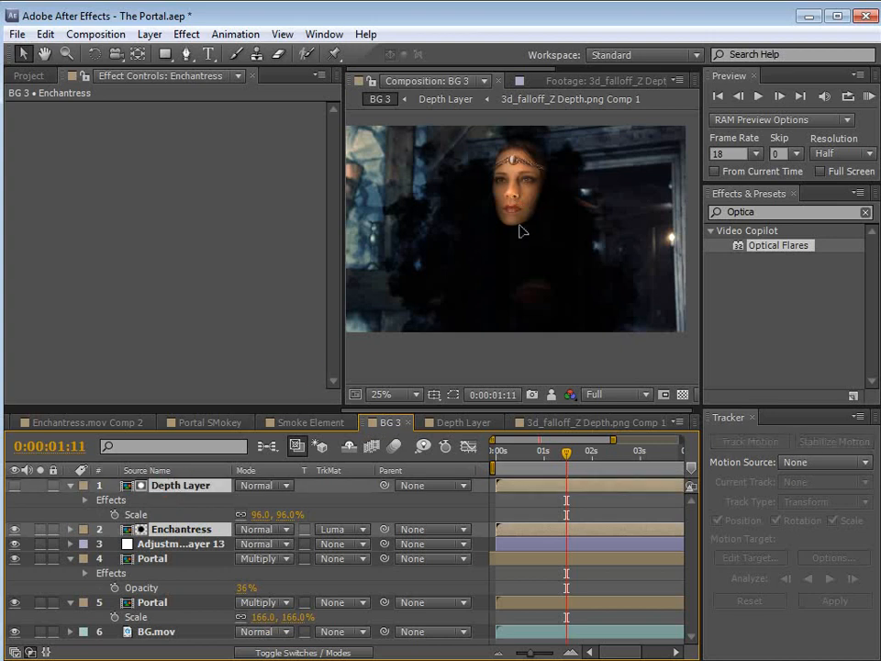
pyautogui.click(503, 253)
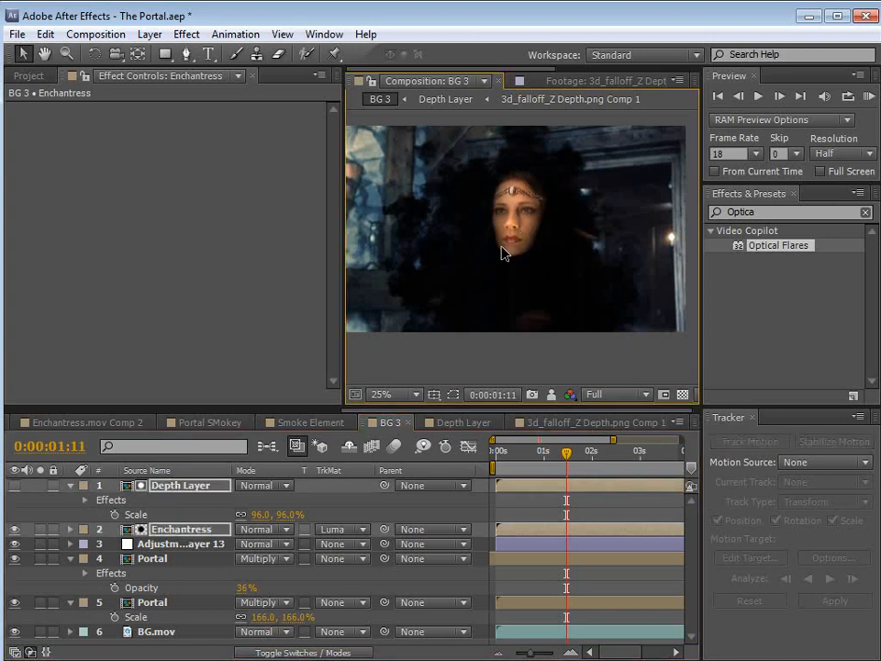
pyautogui.click(175, 547)
pyautogui.moveTo(157, 550); pyautogui.dragTo(167, 486)
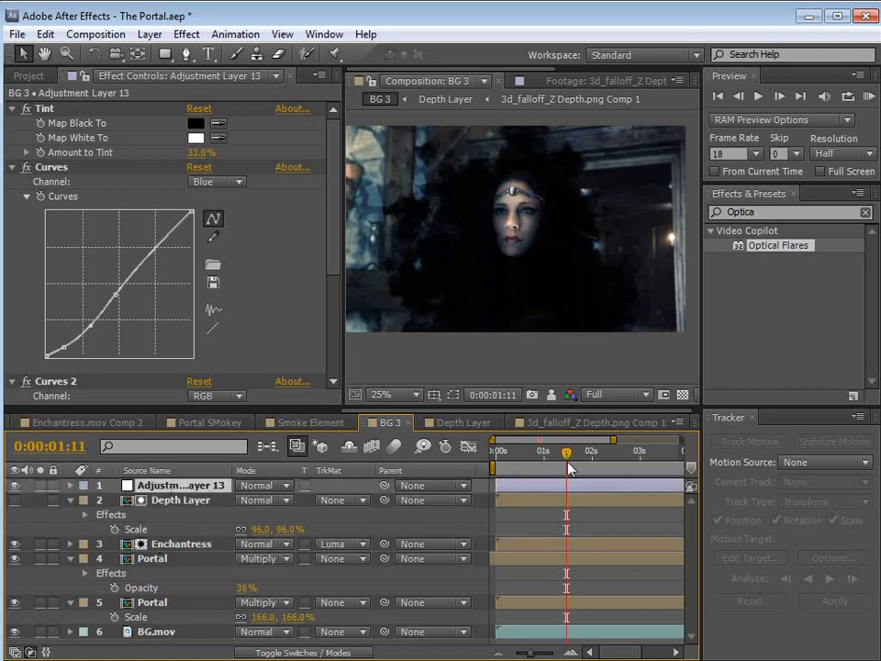
# Keyframe the Depth Layer's Exposure from -0.45 just before the one-second mark to 1.49 at 0:00:01:20.
pyautogui.click(165, 500)
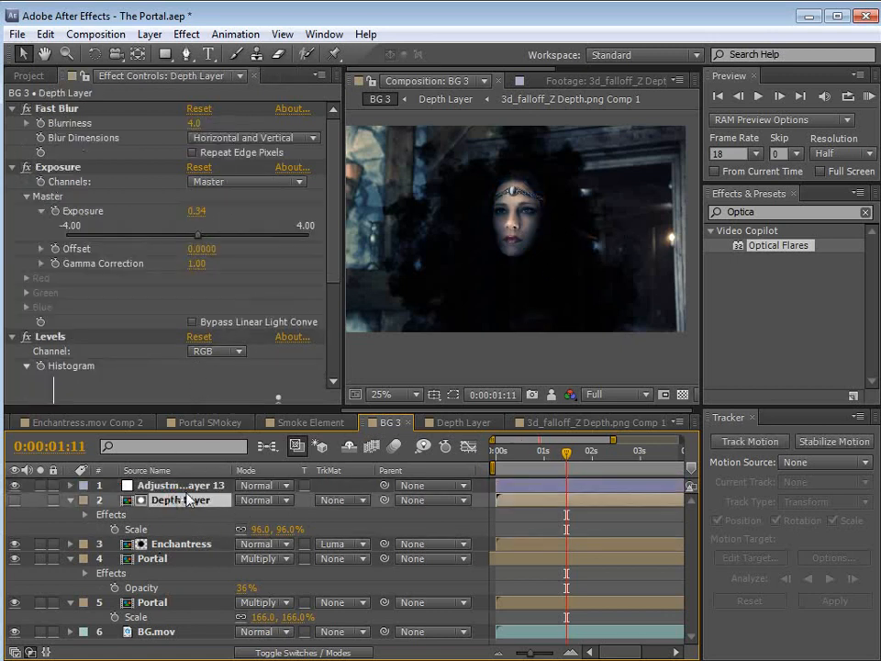
pyautogui.moveTo(196, 237); pyautogui.dragTo(174, 242)
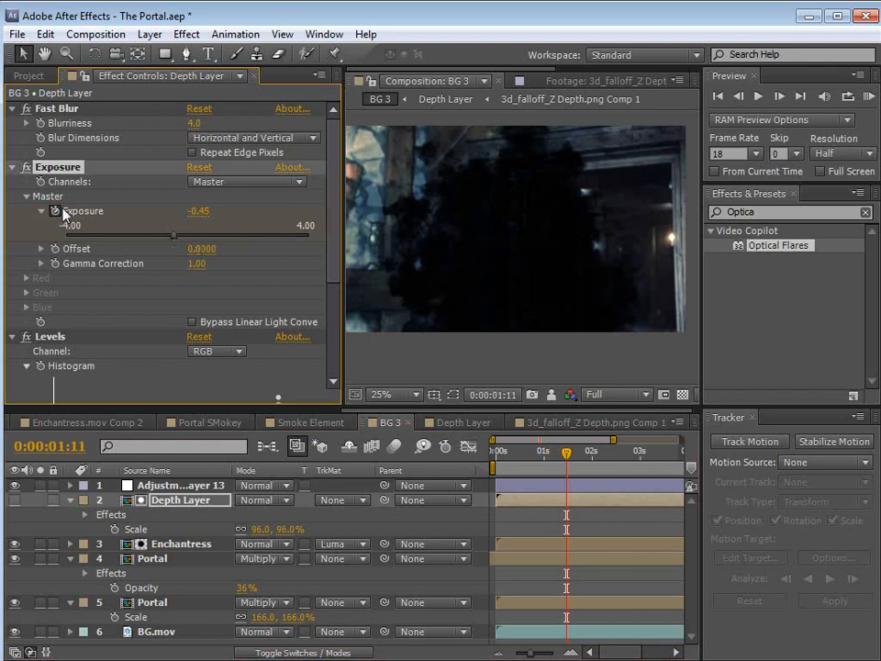
pyautogui.press('u')
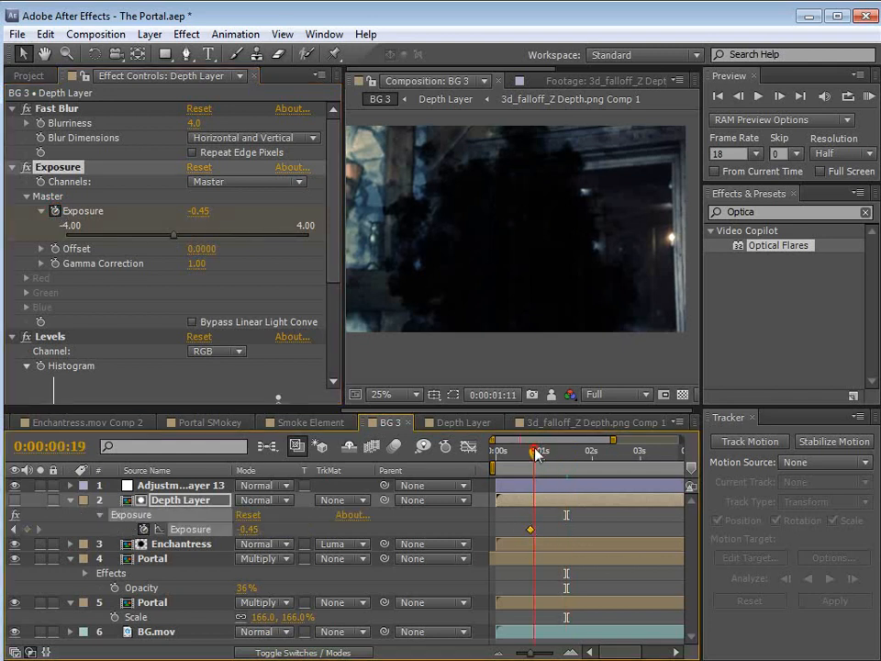
pyautogui.moveTo(566, 453); pyautogui.dragTo(586, 466)
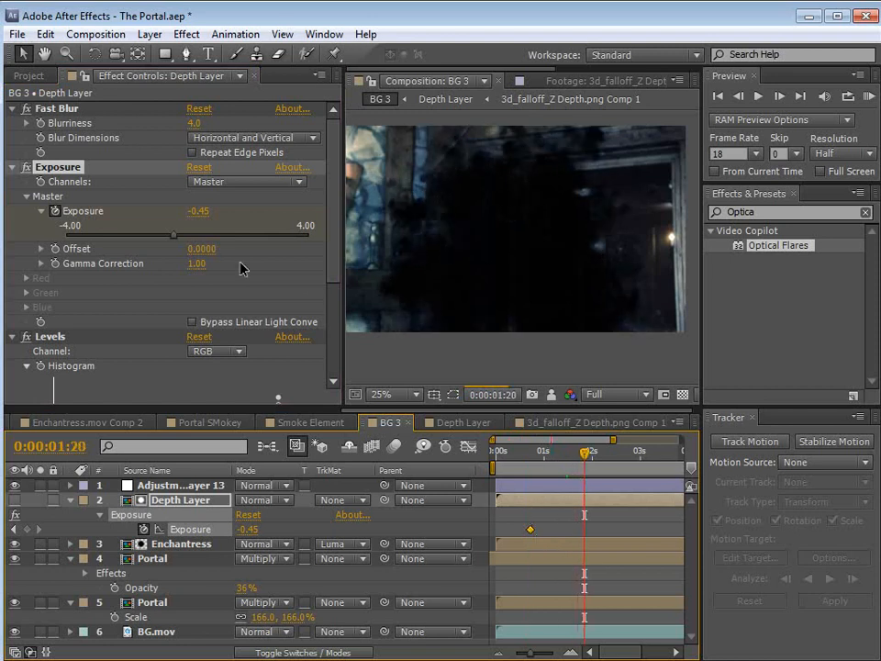
pyautogui.moveTo(180, 240); pyautogui.dragTo(236, 241)
pyautogui.moveTo(584, 454)
pyautogui.mouseDown()
pyautogui.moveTo(540, 473)
pyautogui.moveTo(584, 476)
pyautogui.mouseUp()
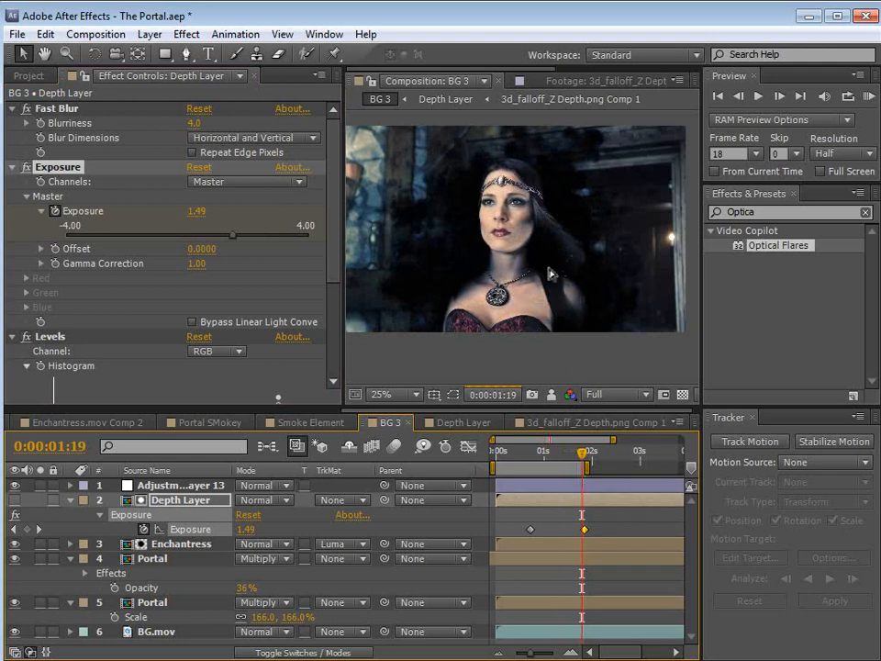
# Add a Curves effect to the Enchantress layer, pulling the RGB midtones slightly down and anchoring the shadows.
pyautogui.scroll(2, 555, 261)
pyautogui.click(553, 545)
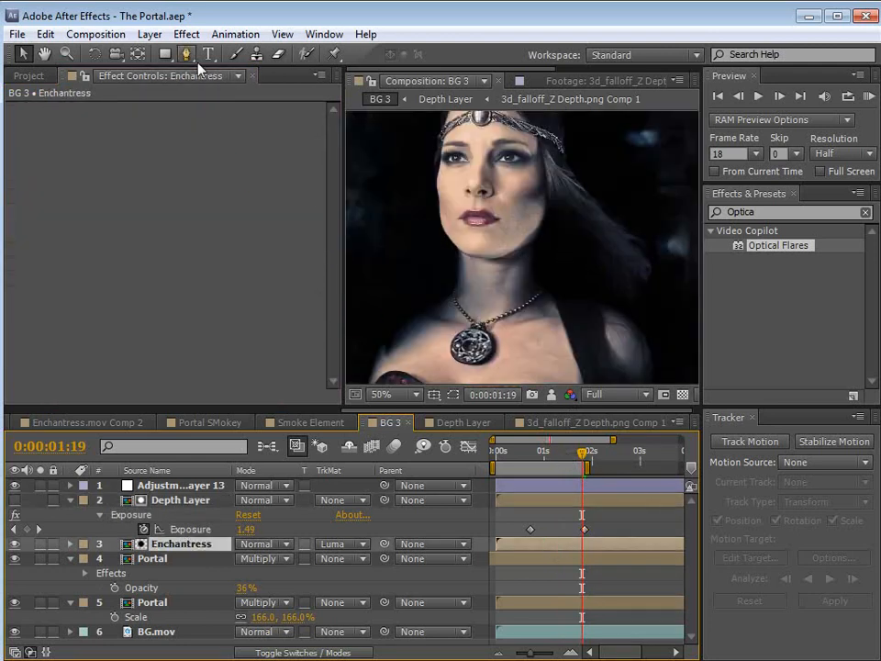
pyautogui.click(186, 34)
pyautogui.moveTo(274, 193)
pyautogui.click(455, 495)
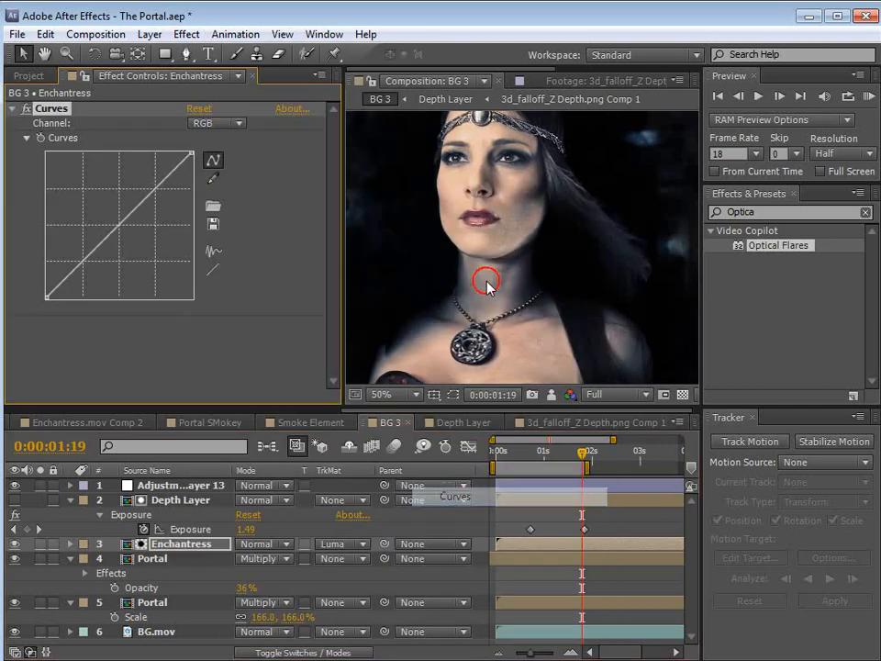
pyautogui.scroll(-2, 487, 291)
pyautogui.moveTo(122, 234); pyautogui.dragTo(117, 233)
pyautogui.click(82, 260)
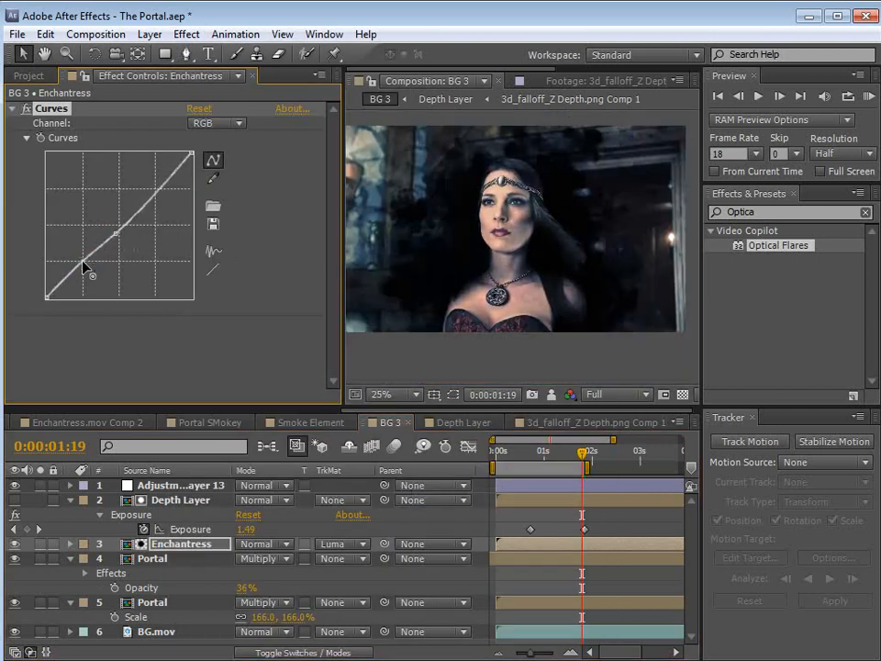
# Set the composition's viewing resolution to Half and the RAM preview skip to 1.
pyautogui.moveTo(537, 452)
pyautogui.mouseDown()
pyautogui.moveTo(535, 463)
pyautogui.moveTo(548, 466)
pyautogui.moveTo(532, 466)
pyautogui.mouseUp()
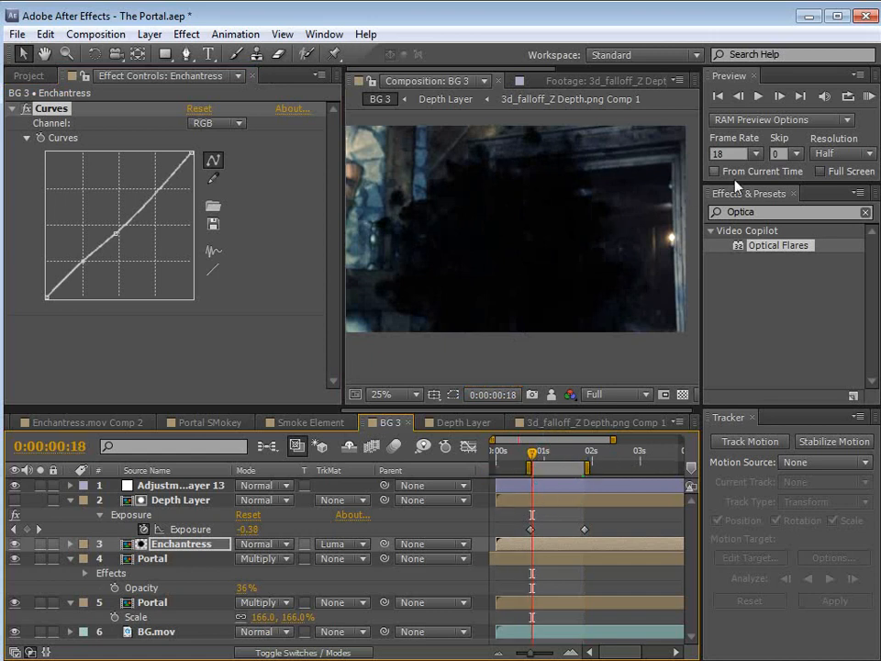
pyautogui.click(601, 394)
pyautogui.click(629, 458)
pyautogui.click(781, 153)
pyautogui.click(778, 168)
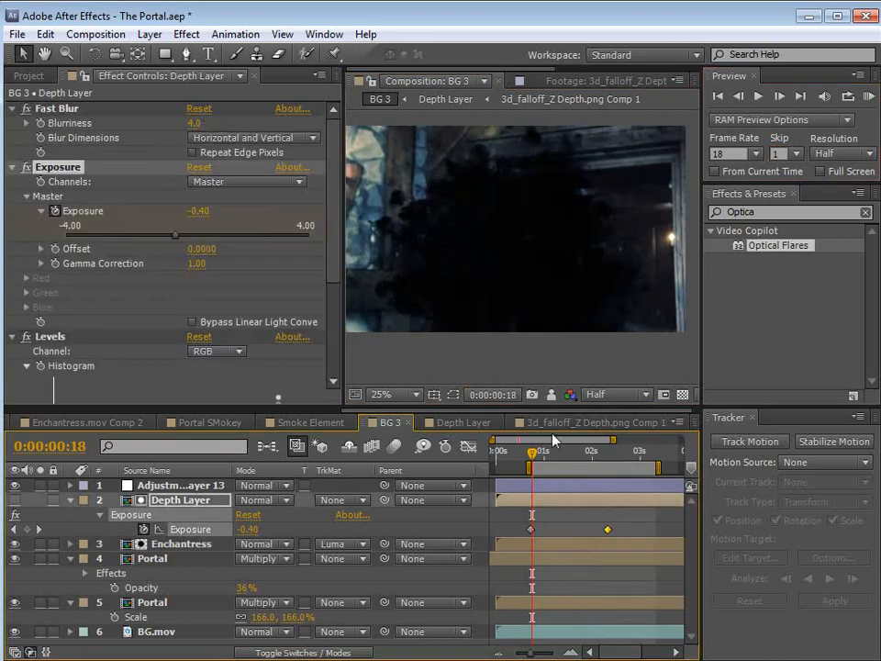
# Scrub and RAM preview the animated reveal in BG 3, examining the enchantress's face around 0:00:02:05.
pyautogui.moveTo(535, 453); pyautogui.dragTo(592, 458)
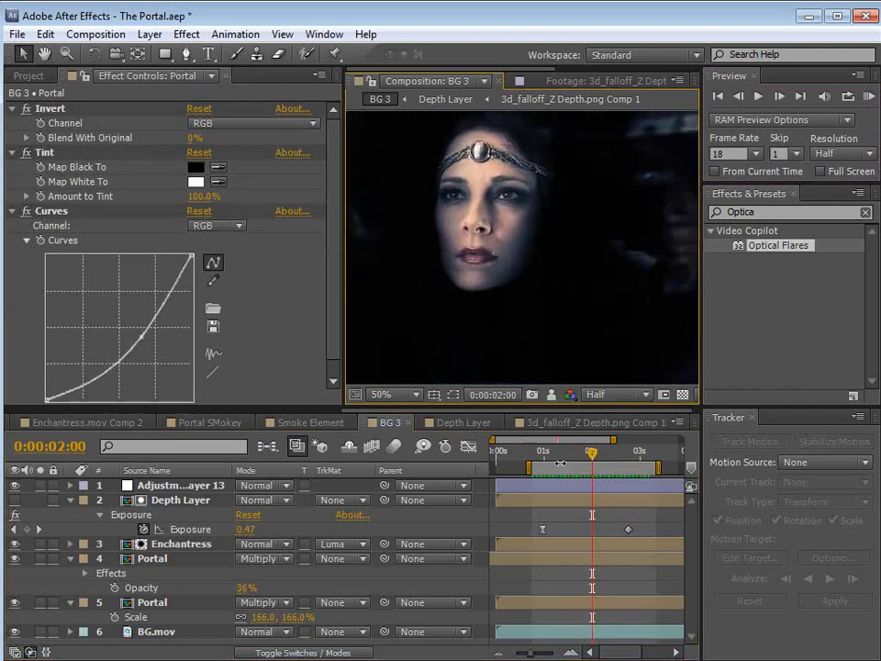
pyautogui.press('KP_0')
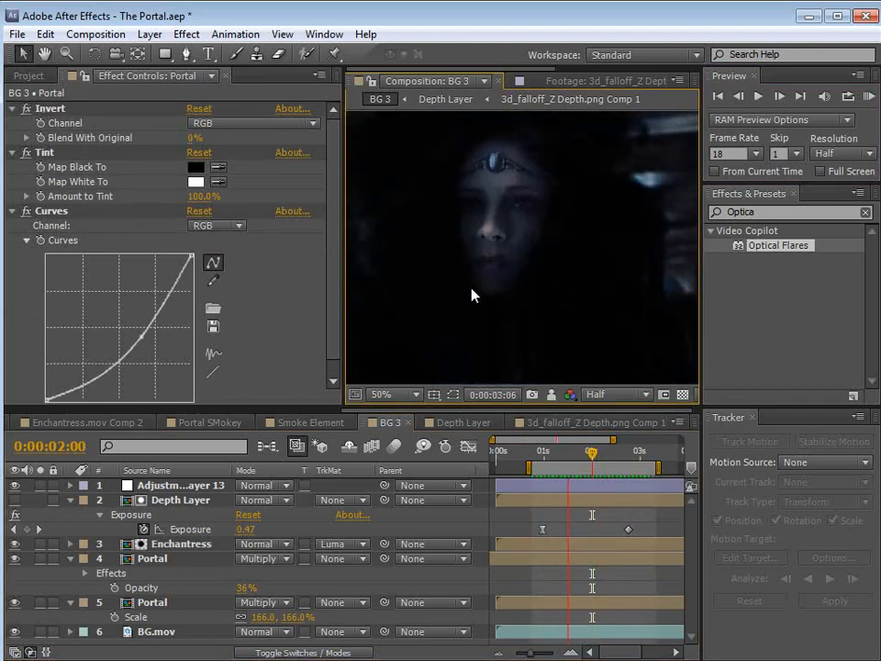
pyautogui.scroll(-2, 521, 308)
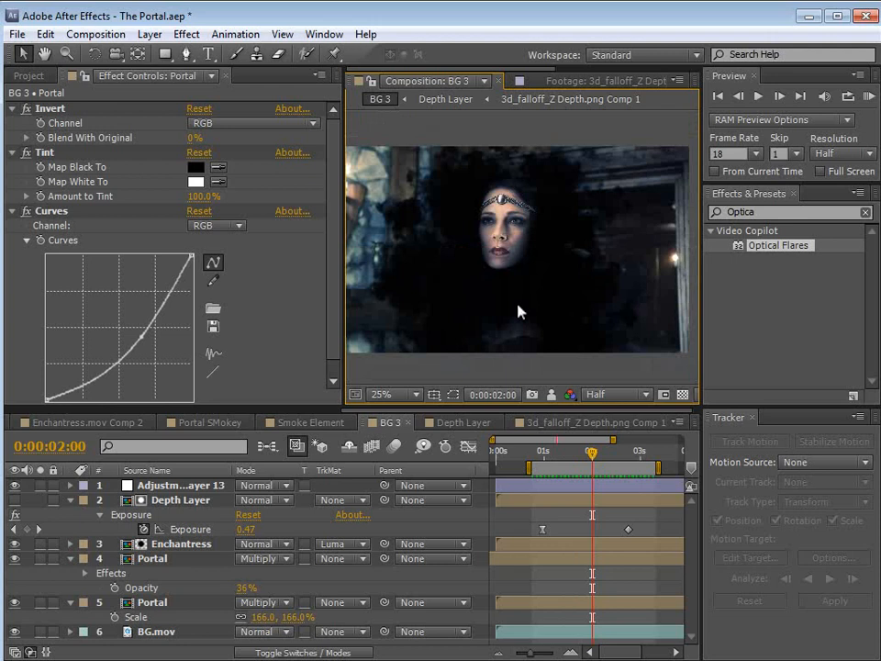
pyautogui.moveTo(576, 457); pyautogui.dragTo(604, 468)
pyautogui.scroll(2, 499, 312)
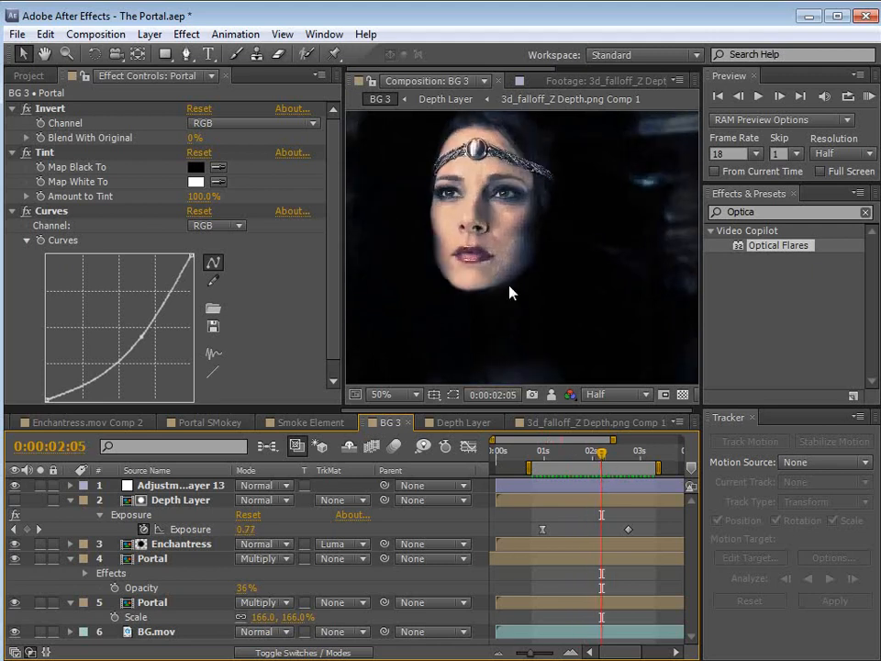
pyautogui.scroll(-2, 510, 291)
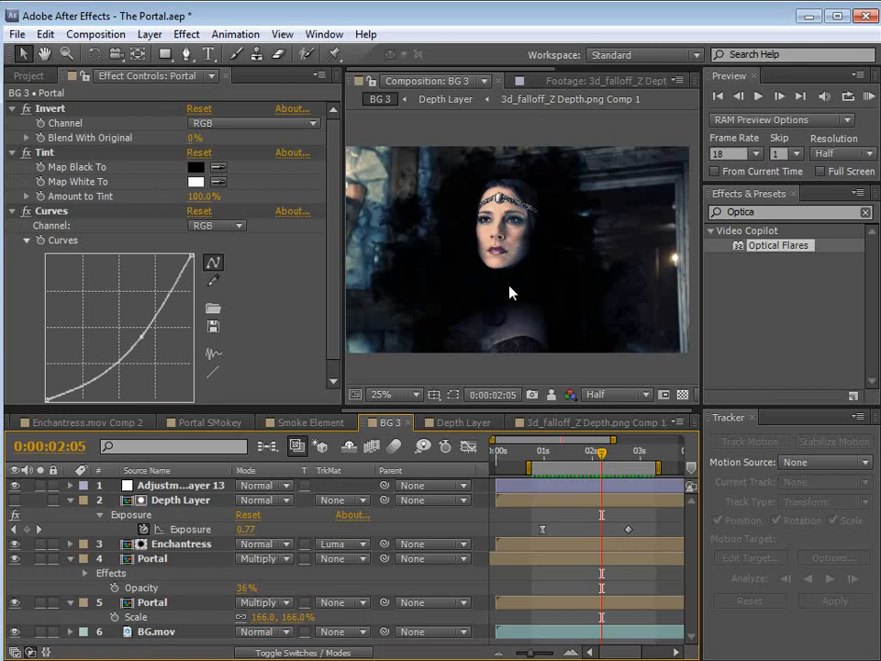
pyautogui.press('KP_0')
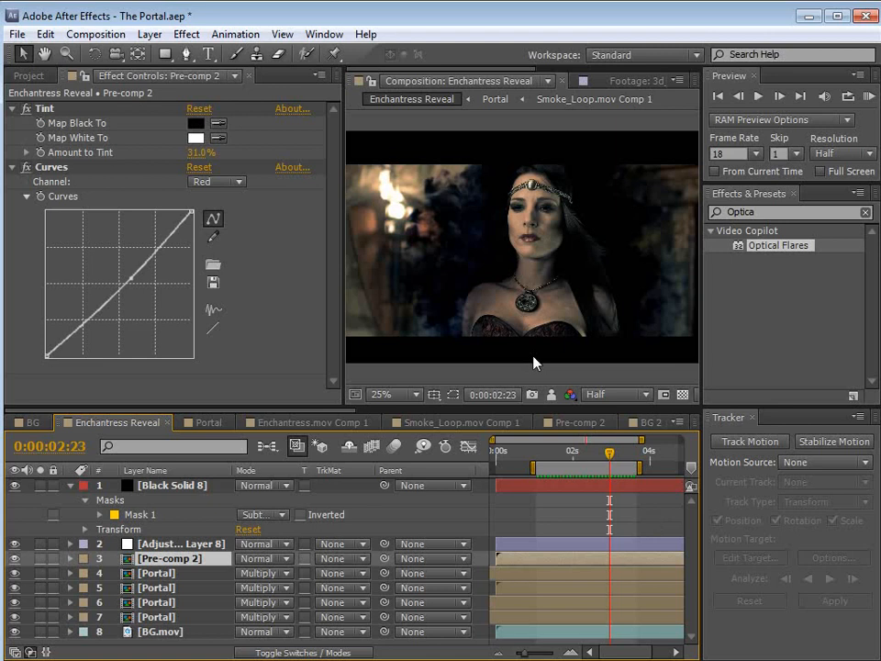
# Switch to Firefox to view Video Copilot's product store and Facebook page, and return to After Effects.
pyautogui.hotkey('alt', 'Tab')
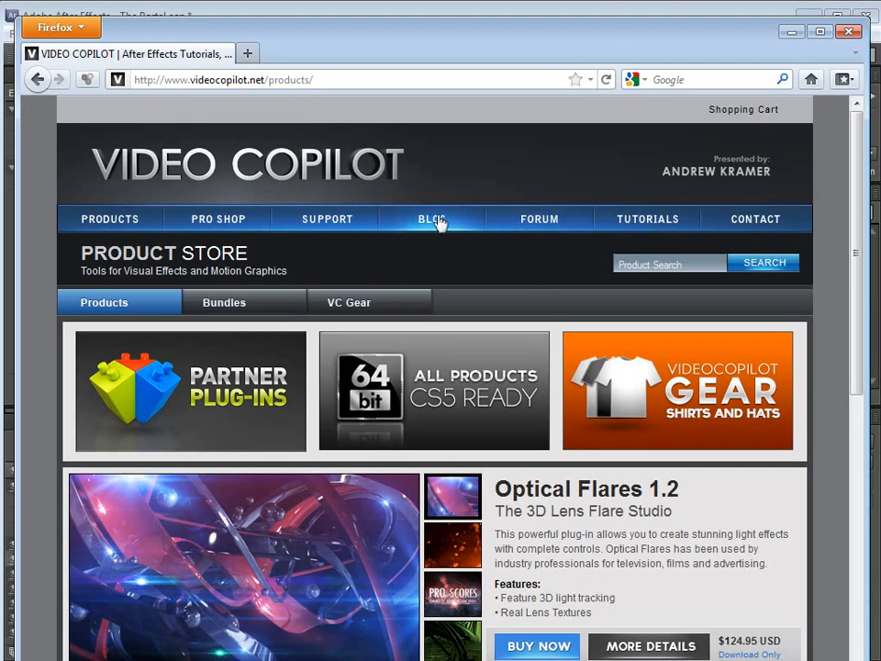
pyautogui.moveTo(855, 232); pyautogui.dragTo(855, 382)
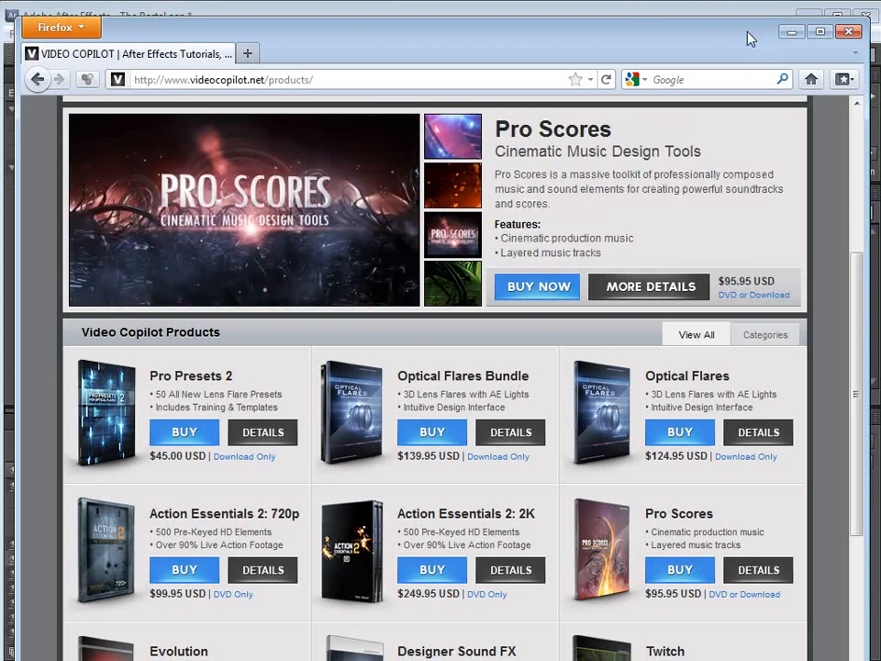
pyautogui.click(793, 33)
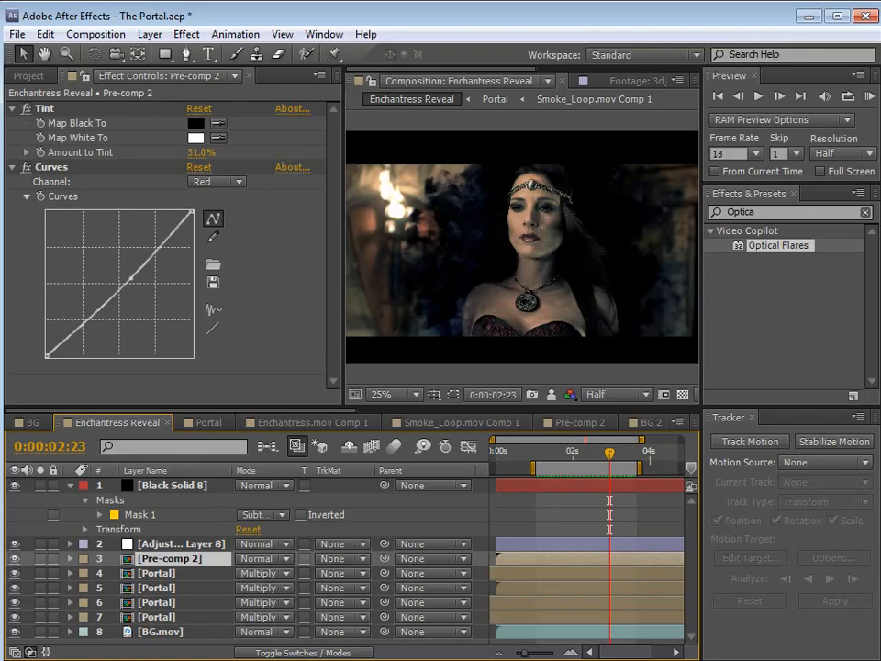
pyautogui.hotkey('alt', 'Tab')
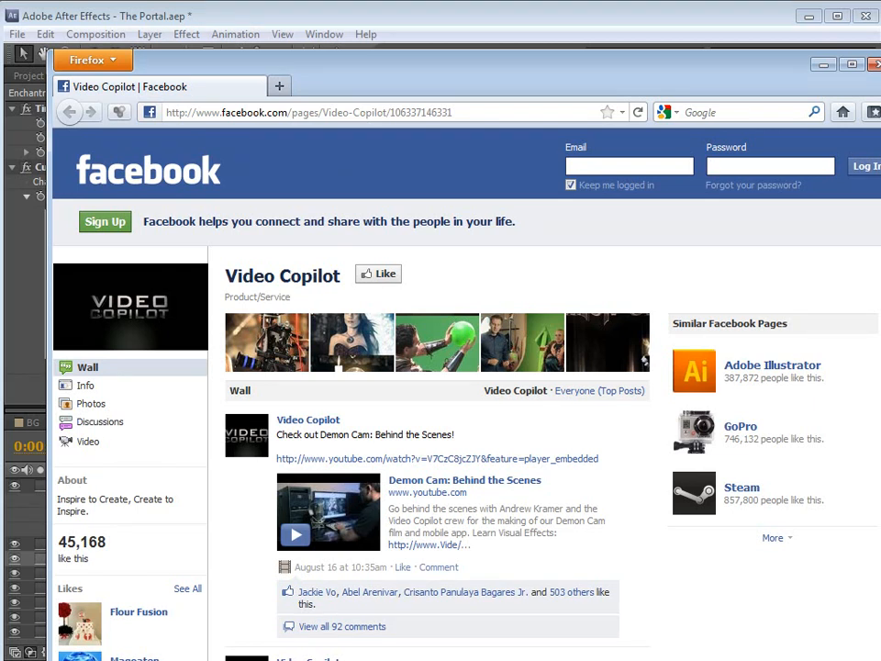
pyautogui.click(27, 521)
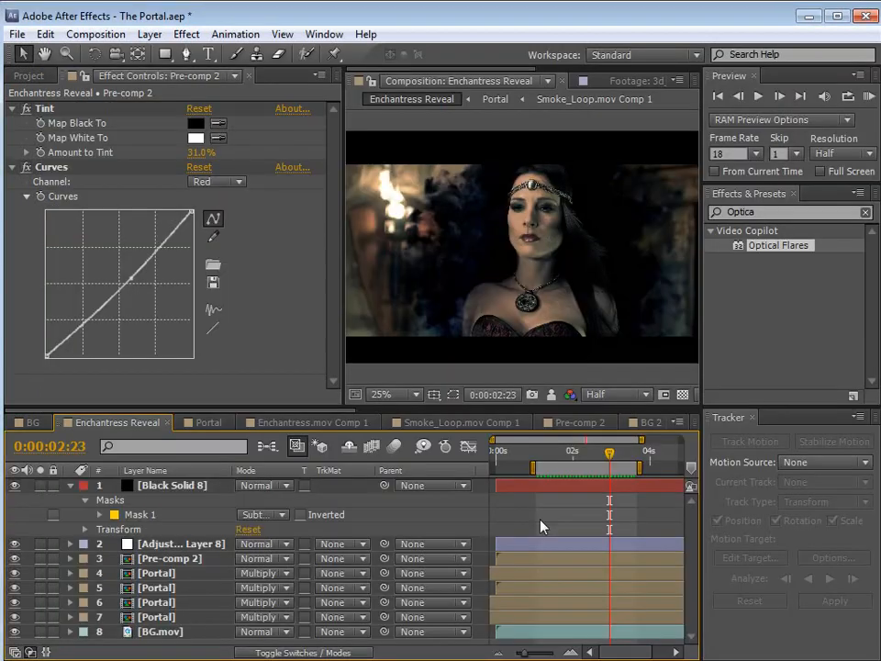